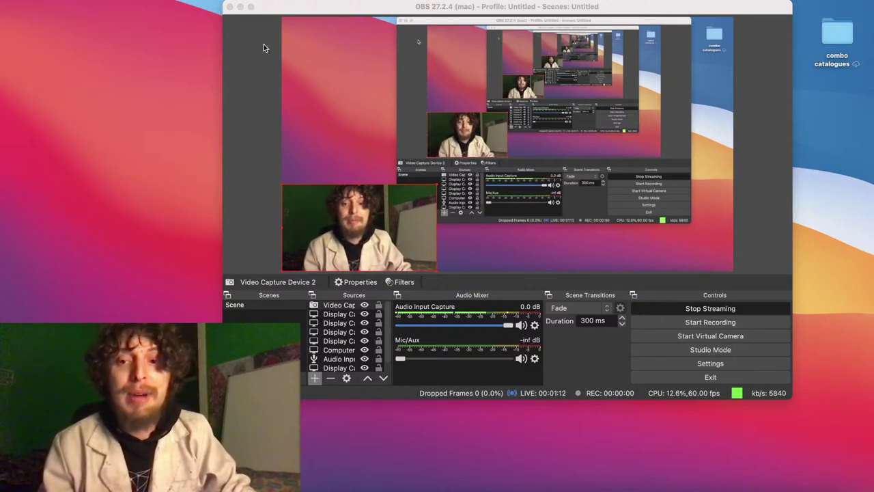
Reposition the webcam overlay and OBS window, then bring the sheet-music browser to the front
drag(349, 208, 423, 219)
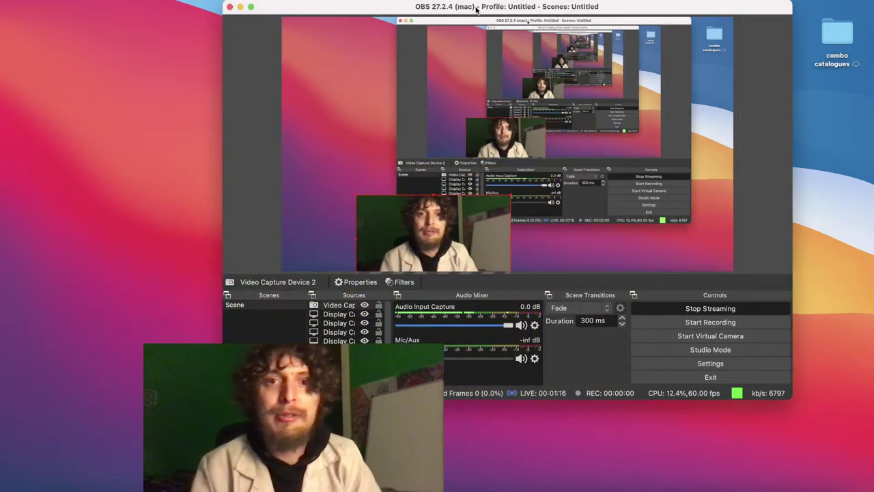
drag(477, 13, 398, 30)
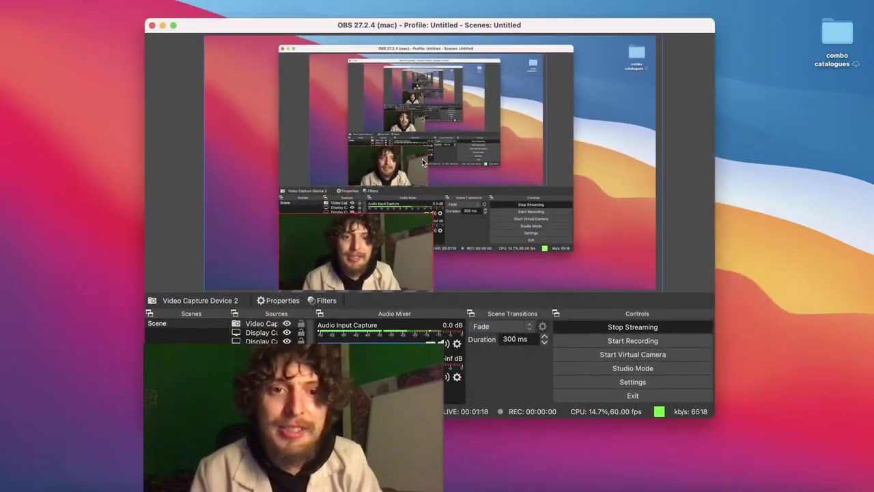
drag(394, 245, 319, 236)
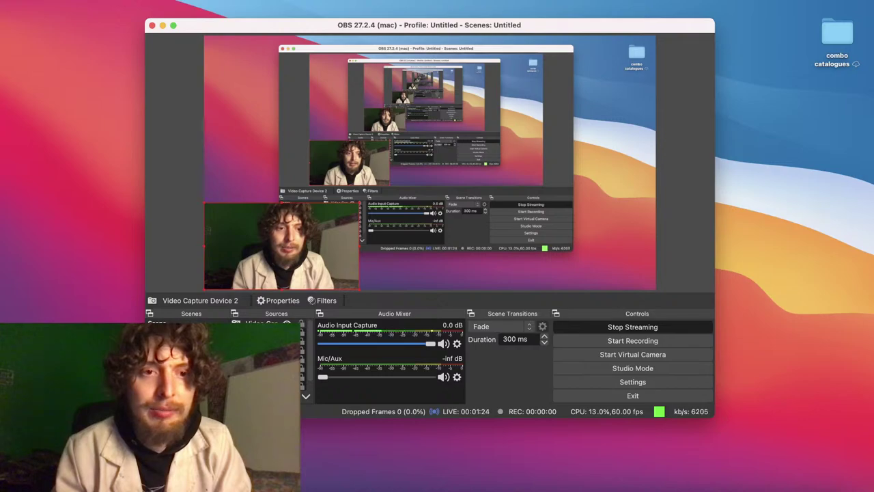
key(super+Tab)
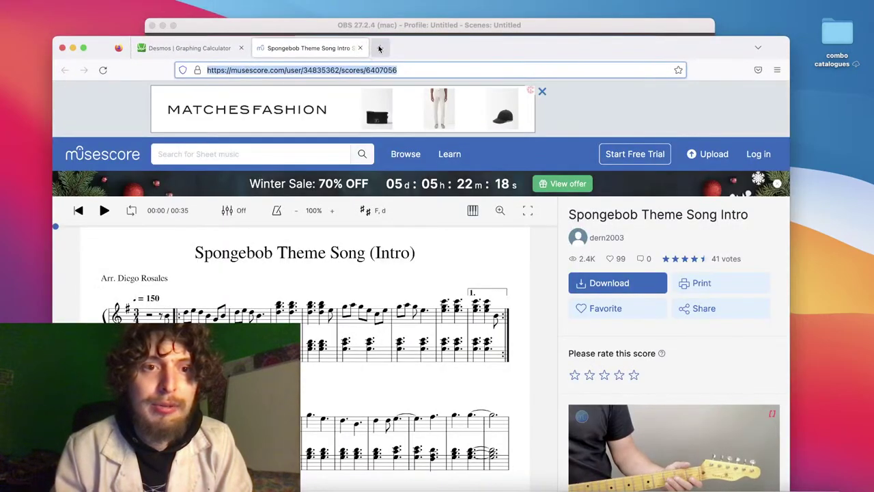
Close the sheet-music tab, widen Firefox to full screen, and drag slider a to 5
click(361, 48)
drag(355, 52, 302, 16)
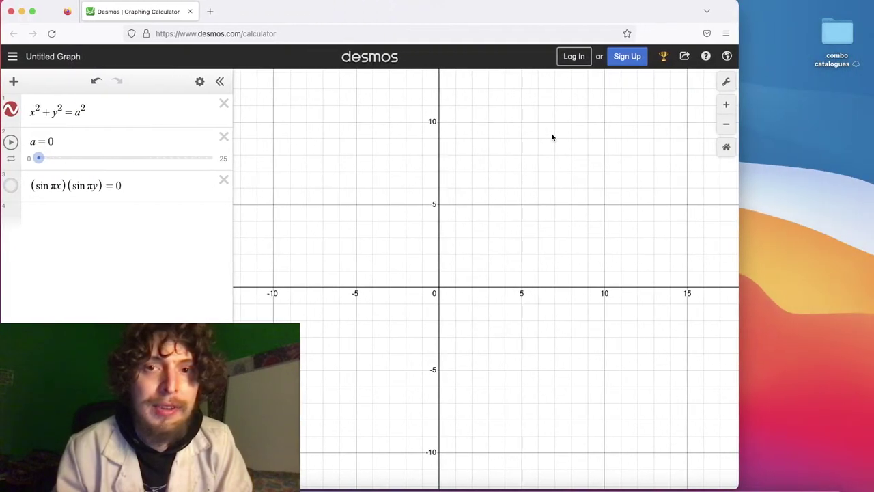
drag(738, 181, 873, 181)
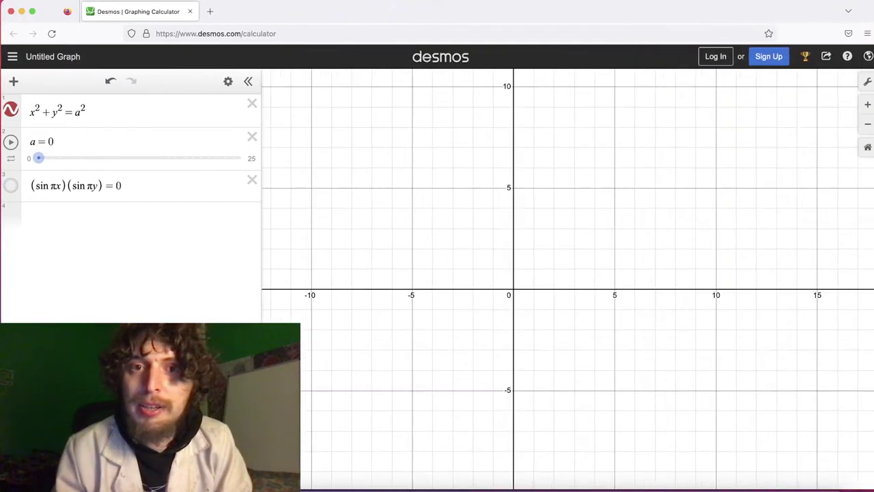
drag(649, 193, 693, 173)
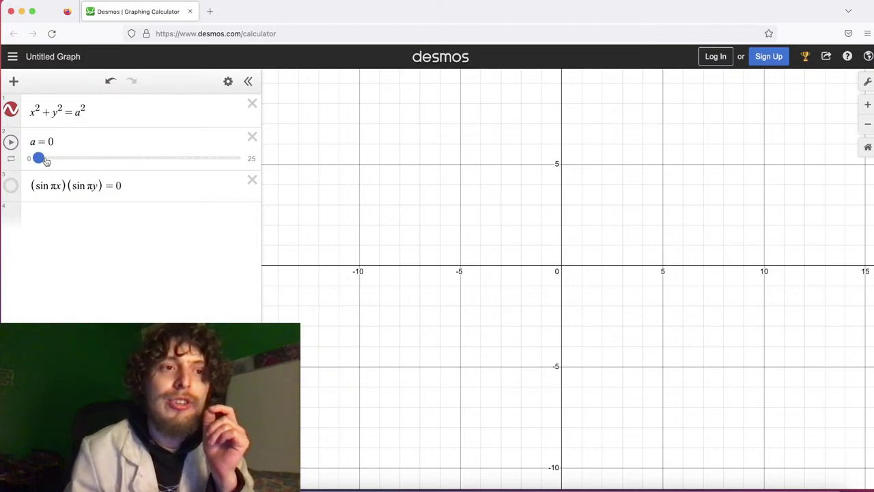
drag(47, 161, 89, 159)
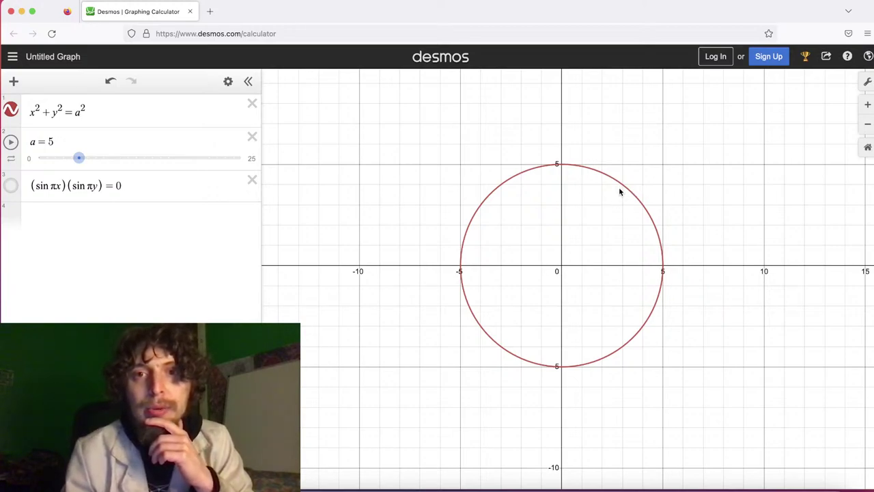
Set a to 4 and pin the circle's intercepts (0, 4), (4, 0), (0, -4) and (-4, 0)
drag(79, 158, 71, 158)
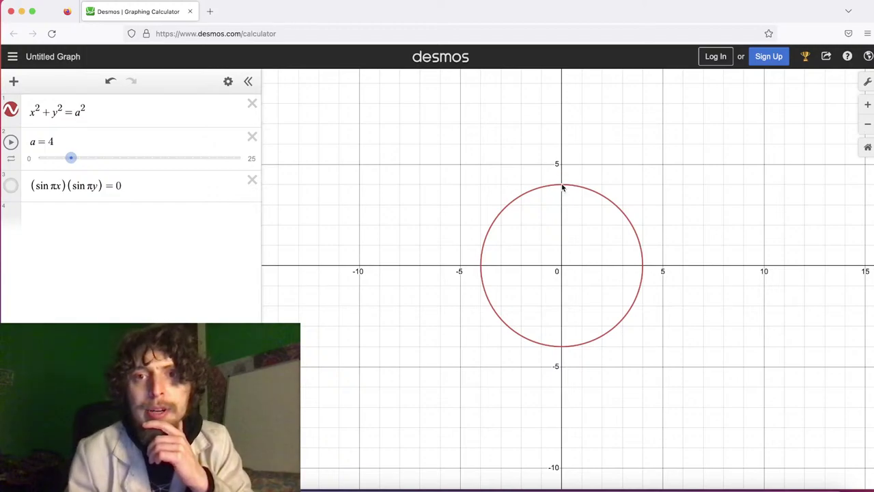
click(563, 186)
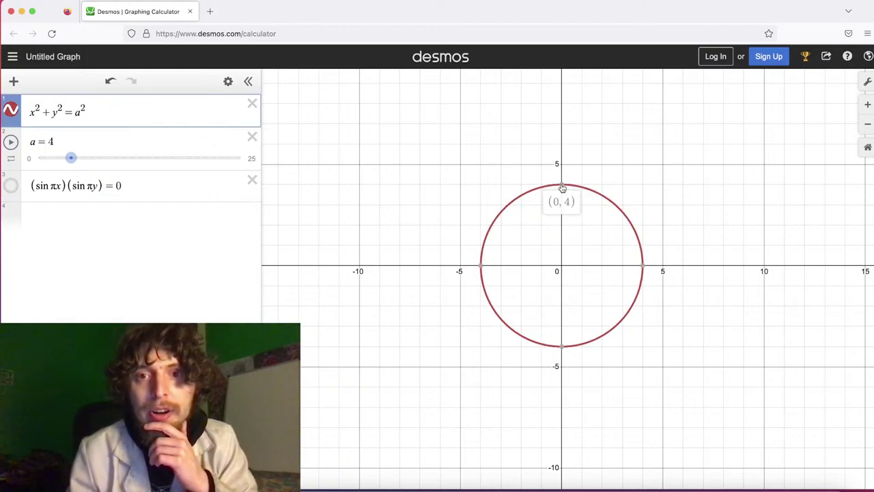
click(562, 186)
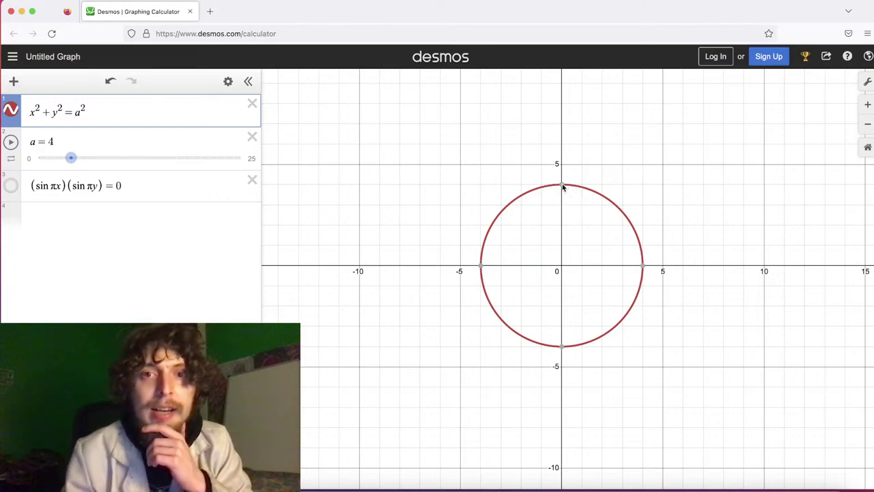
click(562, 186)
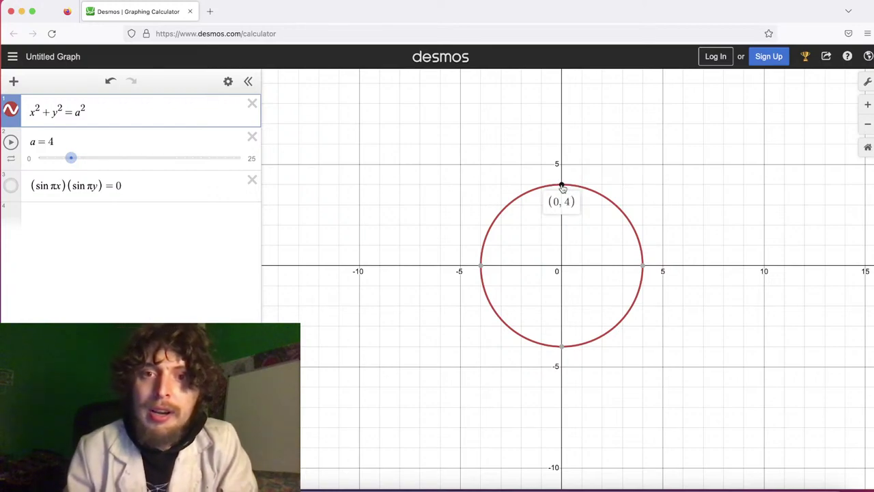
click(642, 265)
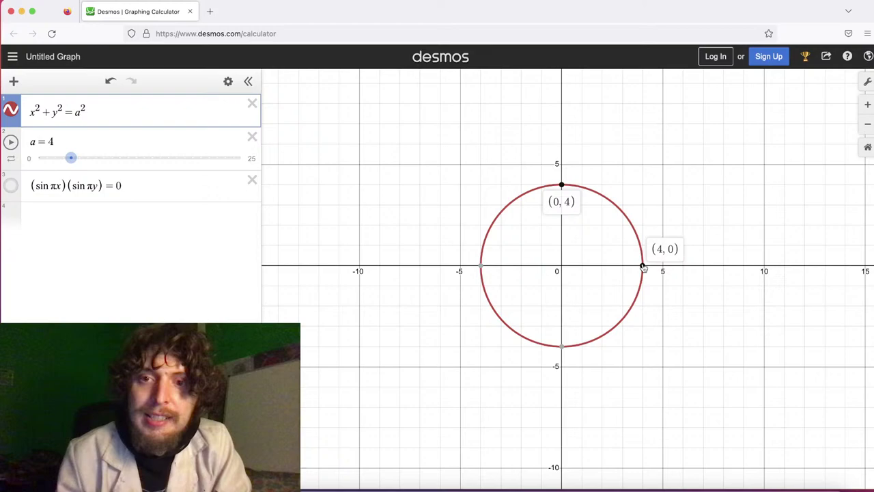
click(561, 345)
click(482, 266)
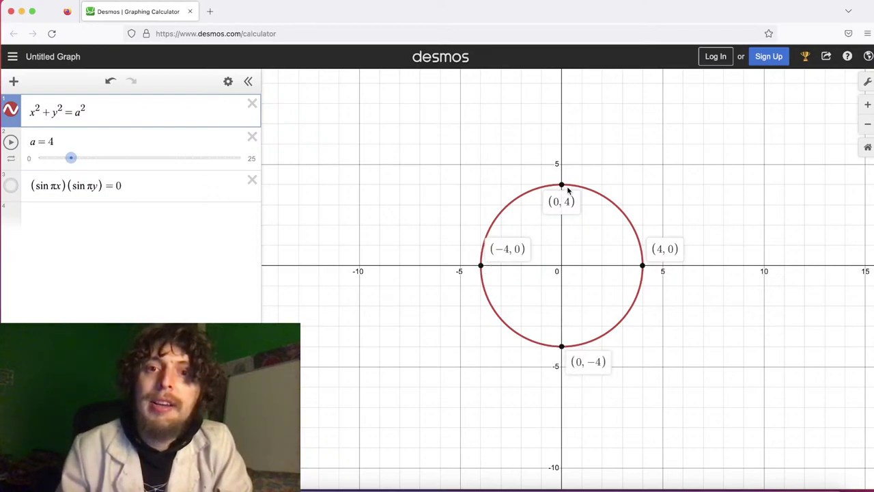
Return a to 5 and pin the circle's x-intercept (5, 0)
drag(71, 158, 77, 162)
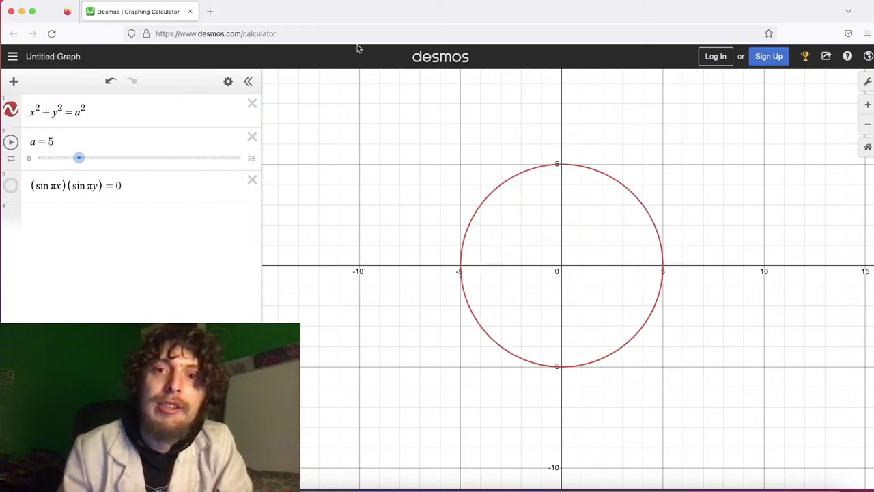
click(552, 163)
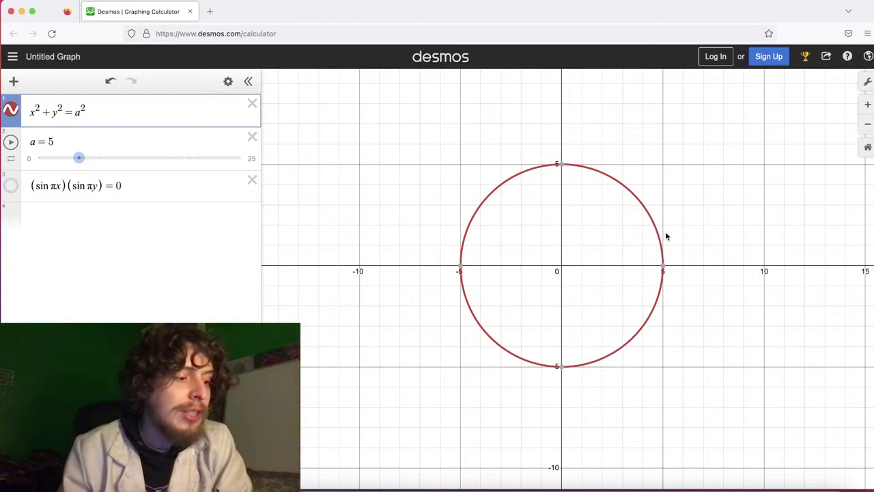
click(663, 265)
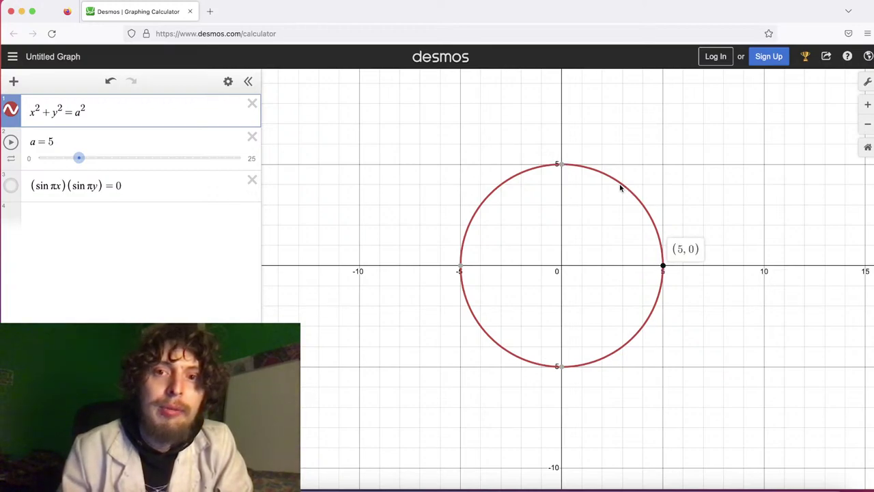
mouse_move(644, 207)
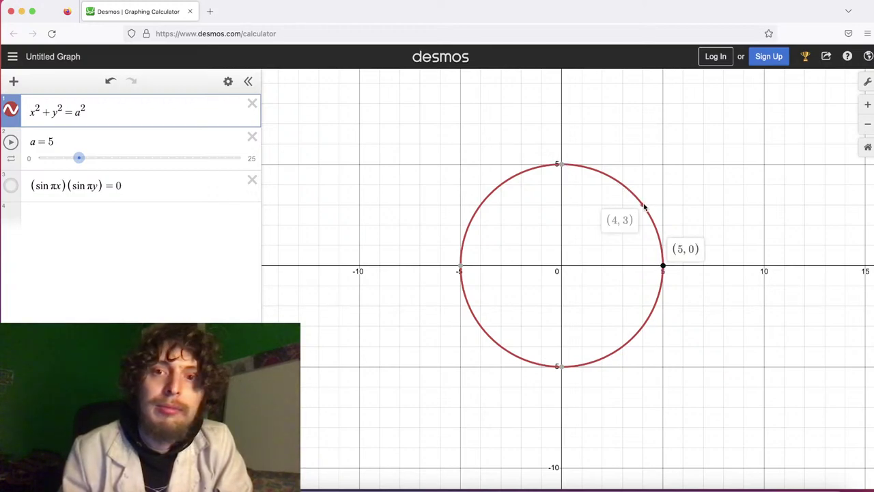
mouse_move(623, 186)
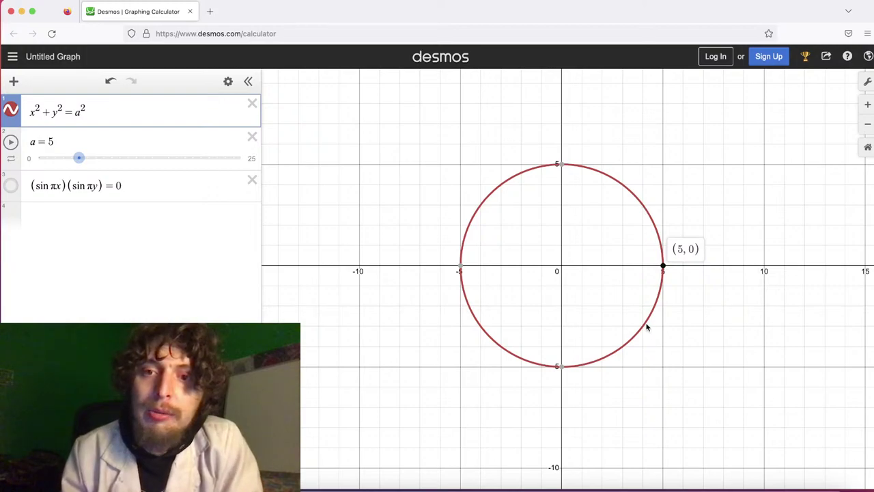
mouse_move(642, 329)
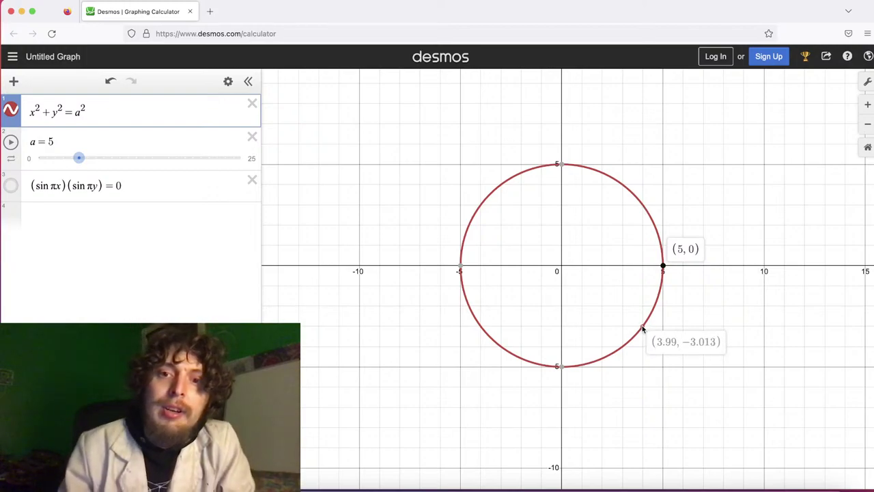
mouse_move(624, 347)
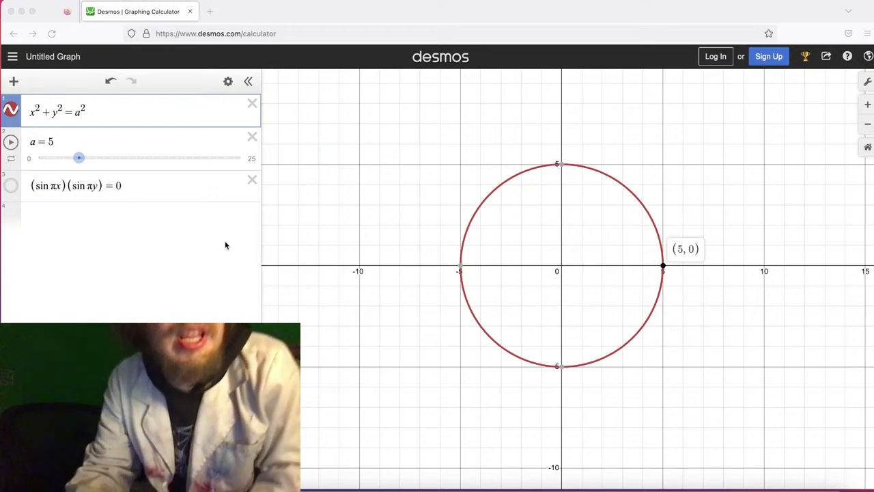
Add the line y = x, pin the circle's (5, 0) and (0, 5) labels, and select the y = x row
click(138, 213)
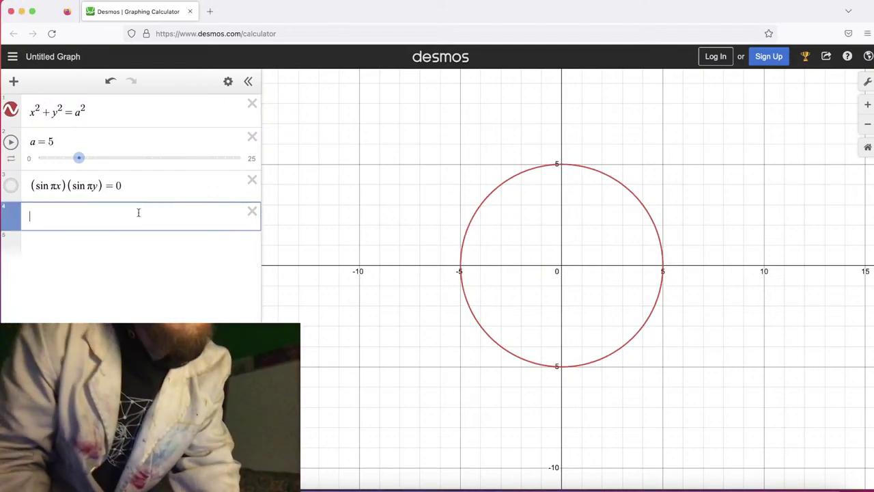
text(y=x)
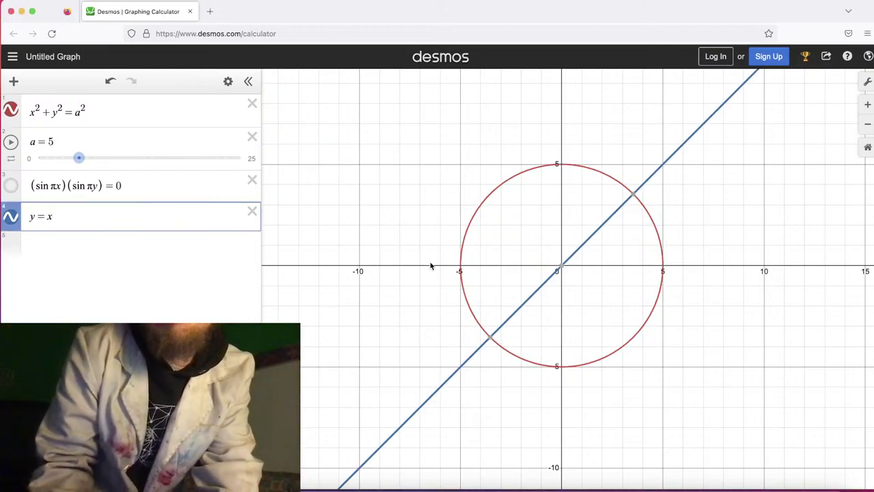
click(642, 207)
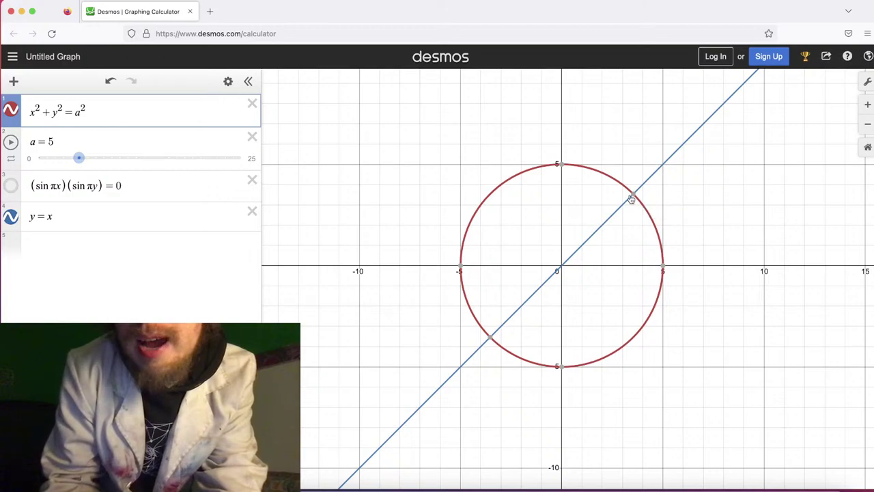
click(663, 265)
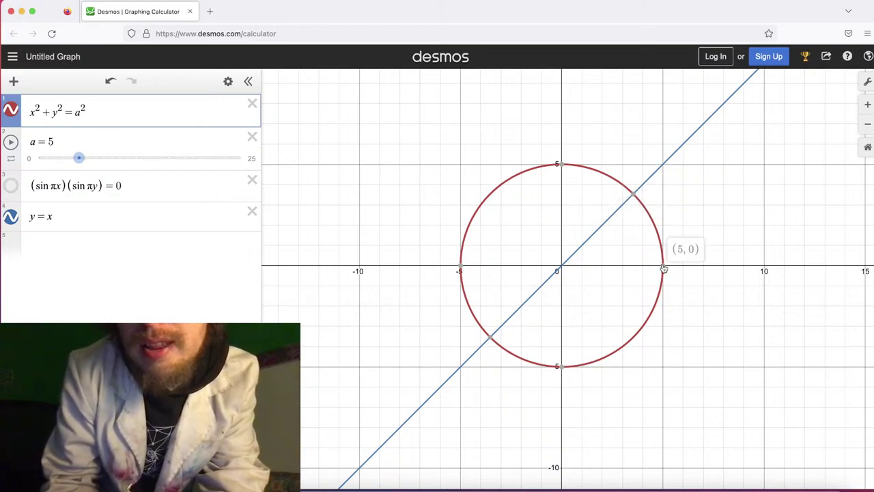
click(561, 164)
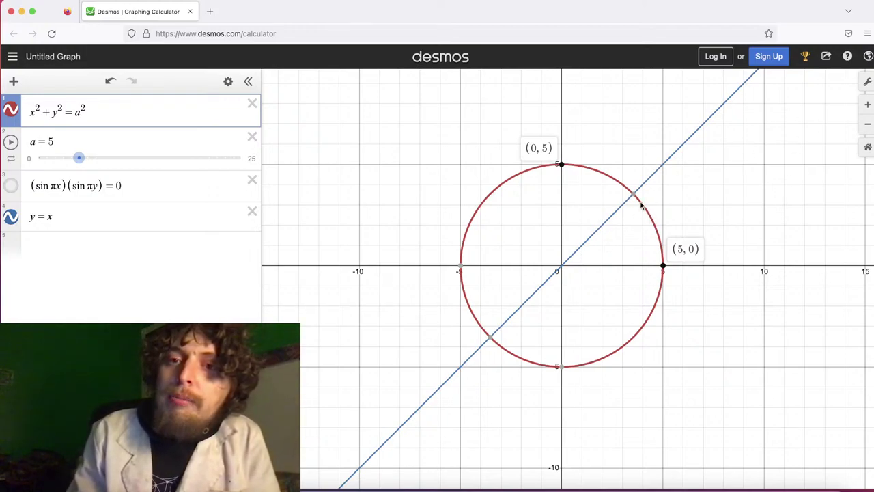
mouse_move(643, 208)
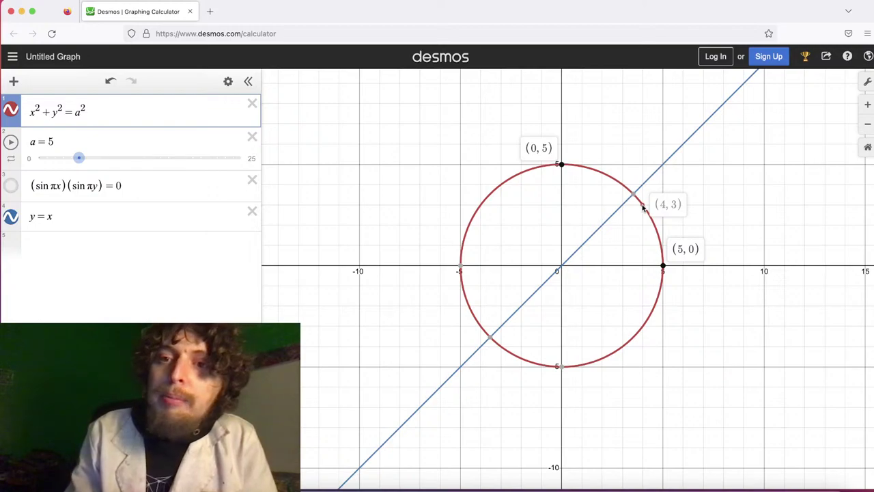
click(57, 219)
Change the line to y = 3x/4 and add the lines y = 0 and x = 4
key(BackSpace)
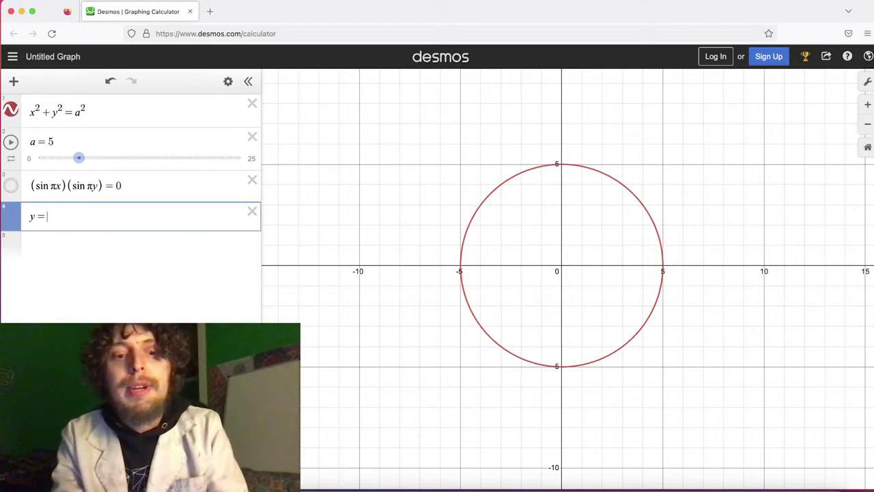
text(3x/4)
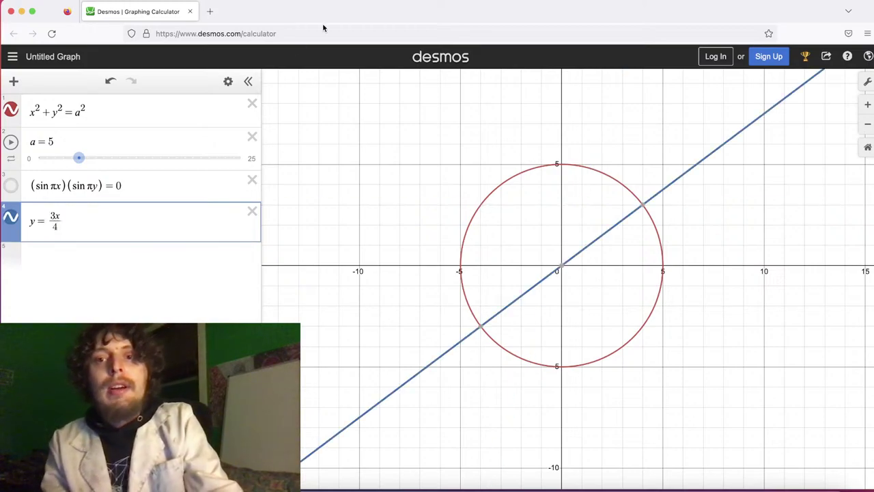
mouse_move(642, 207)
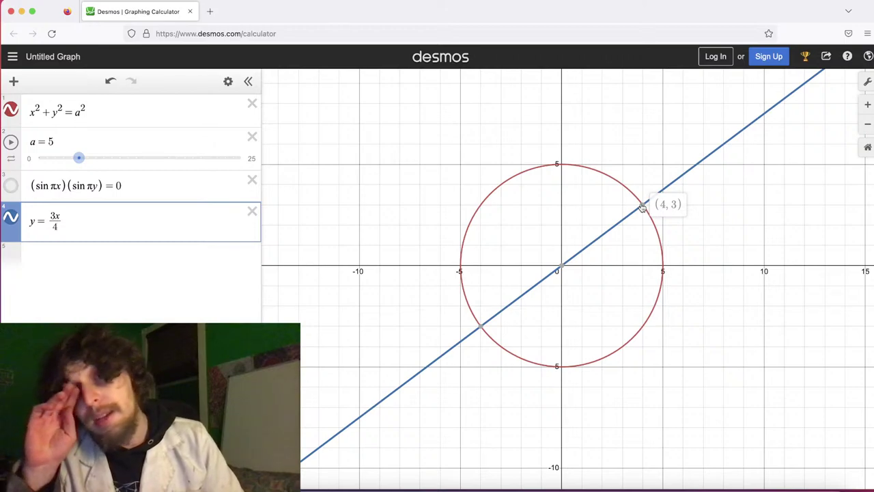
click(174, 257)
text(y = )
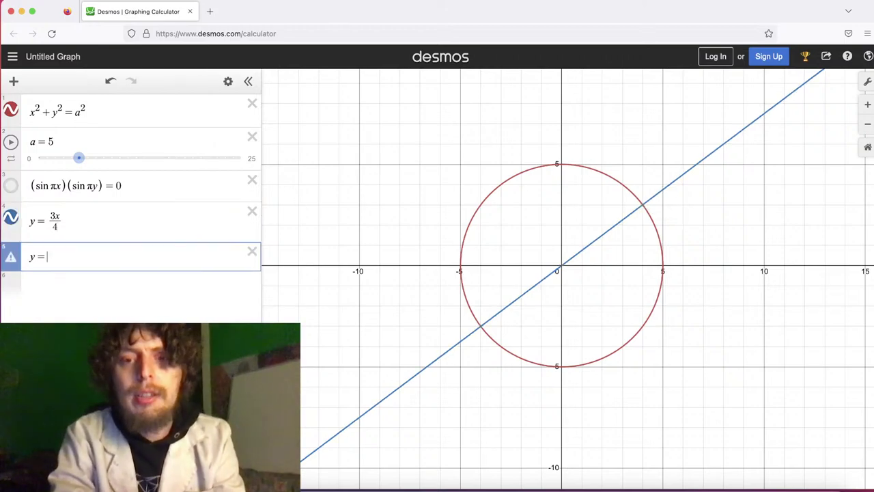
text(0)
click(99, 305)
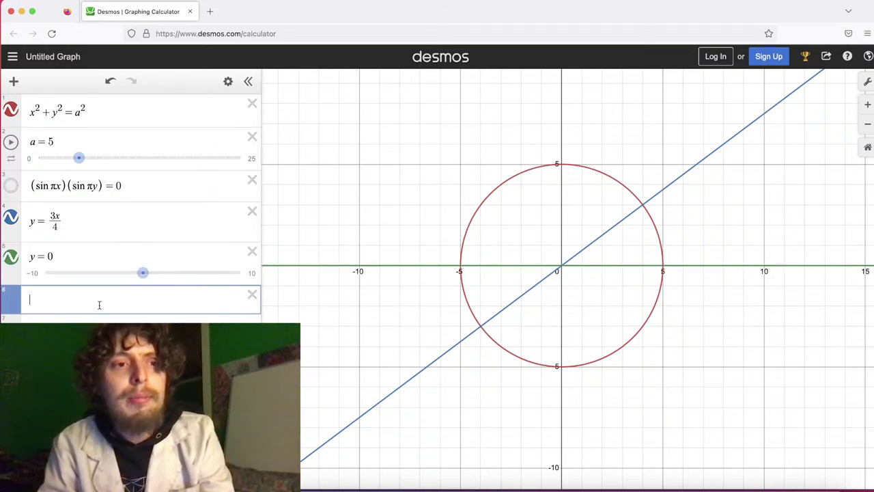
text(x=4)
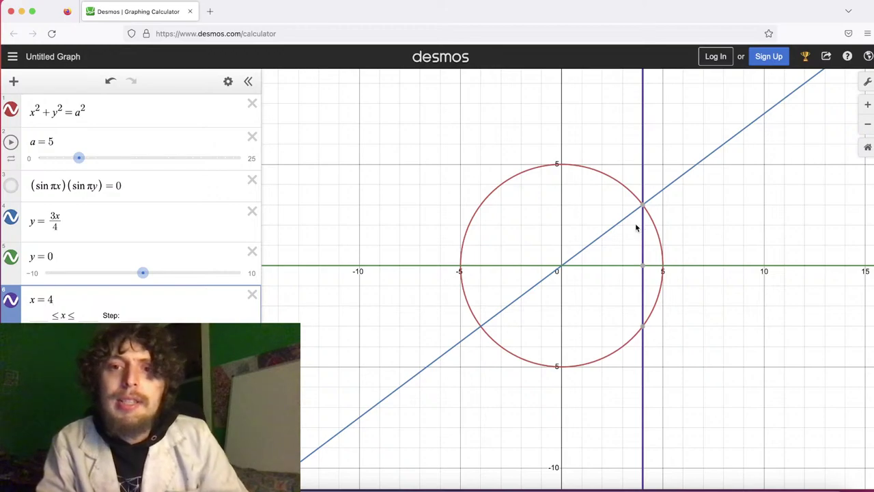
Pin the (4, 3) point where y = 3x/4 crosses the circle
click(77, 255)
click(86, 221)
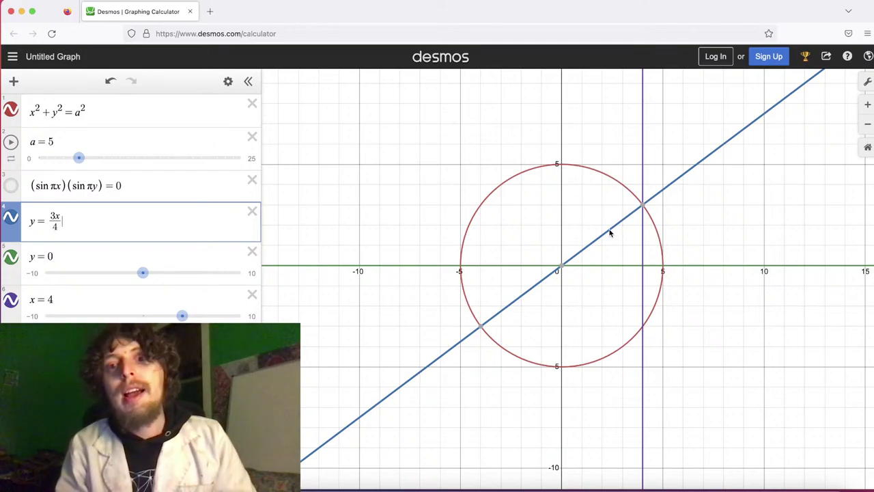
click(644, 205)
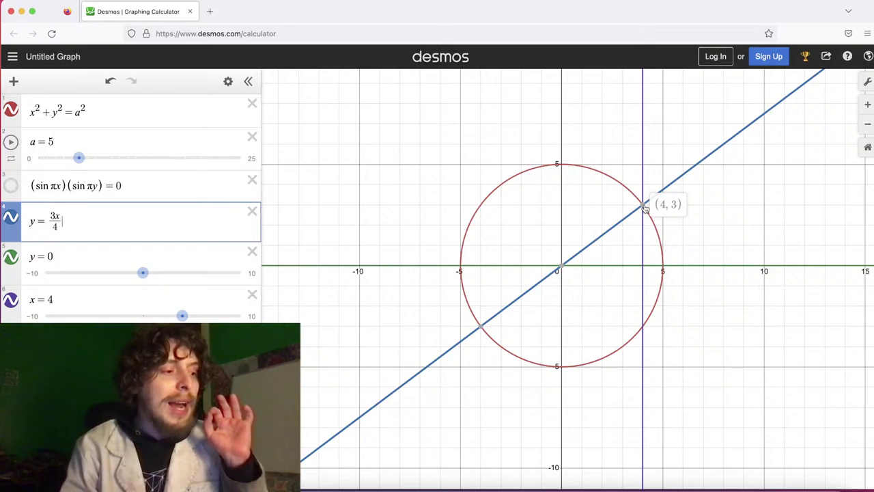
click(623, 187)
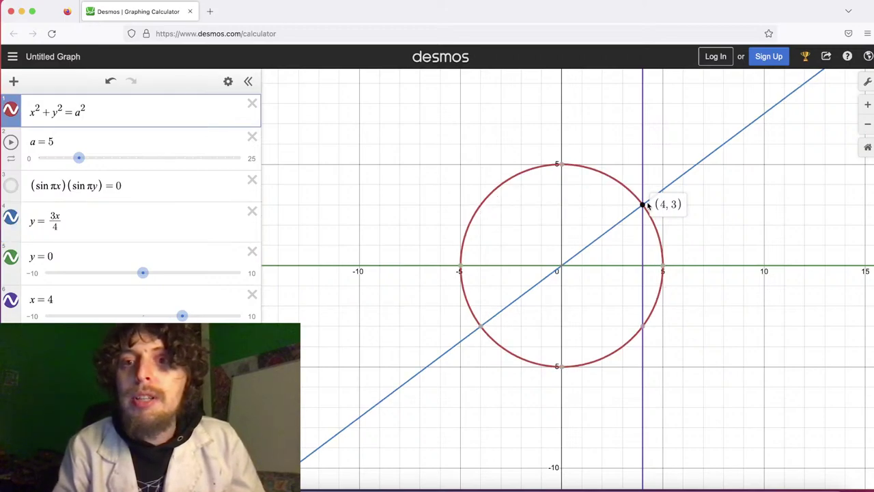
mouse_move(643, 206)
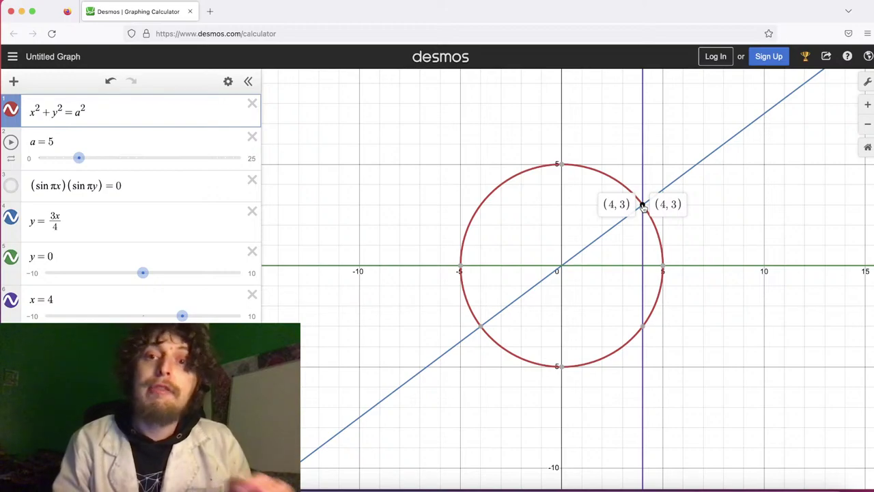
click(643, 206)
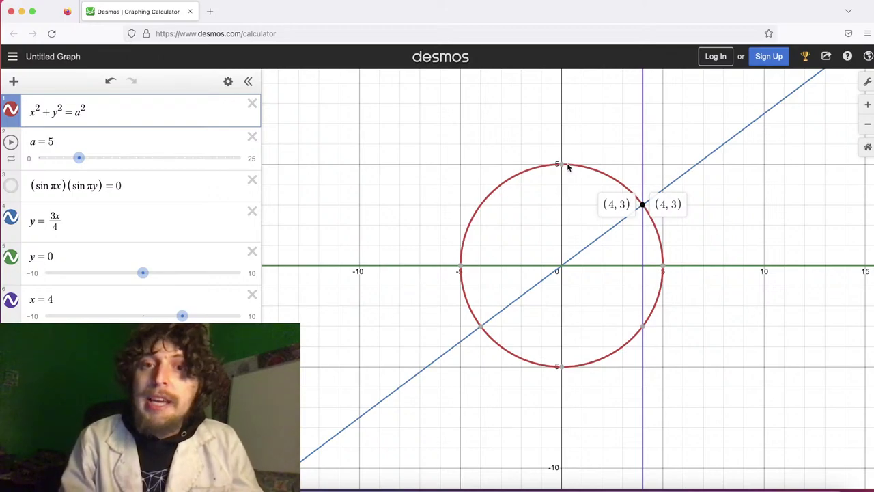
Delete the y = 0 and x = 4 lines, clearing the duplicate (4, 3) label
click(642, 206)
click(631, 241)
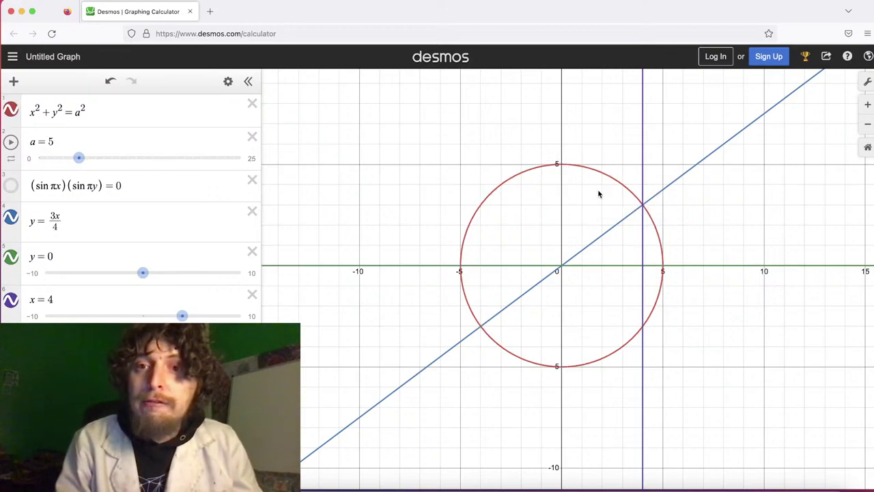
drag(77, 160, 45, 167)
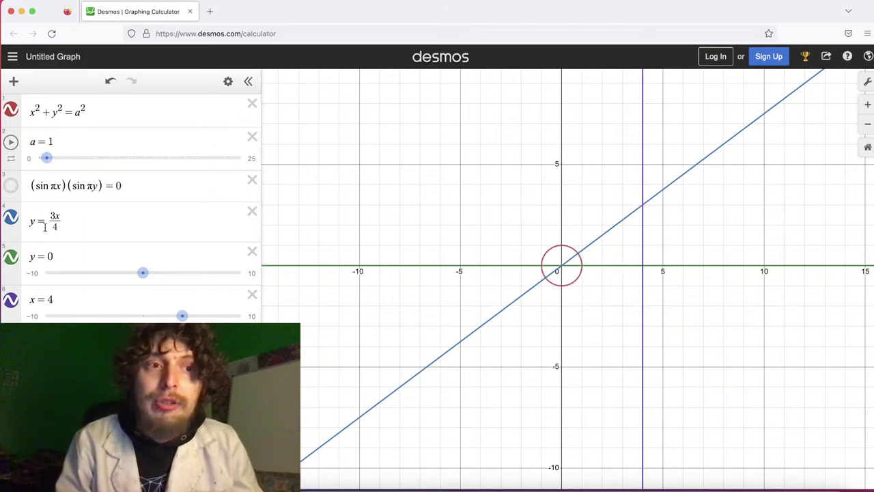
click(252, 251)
click(251, 251)
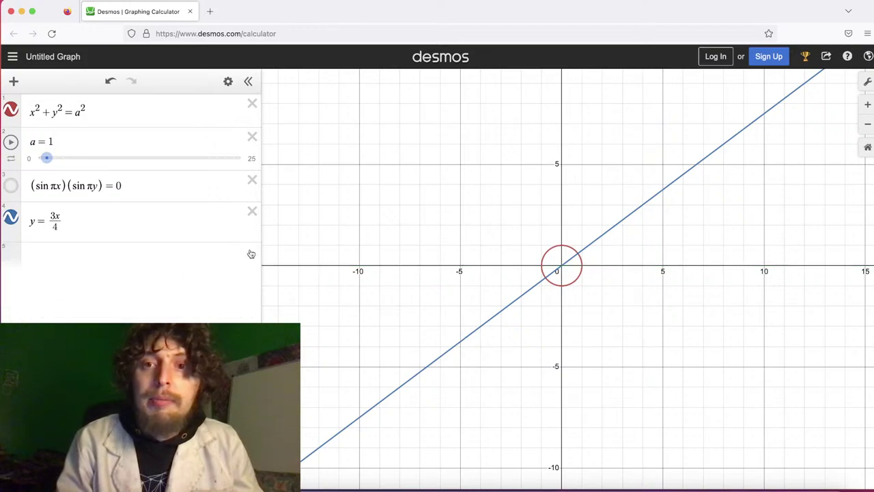
click(643, 208)
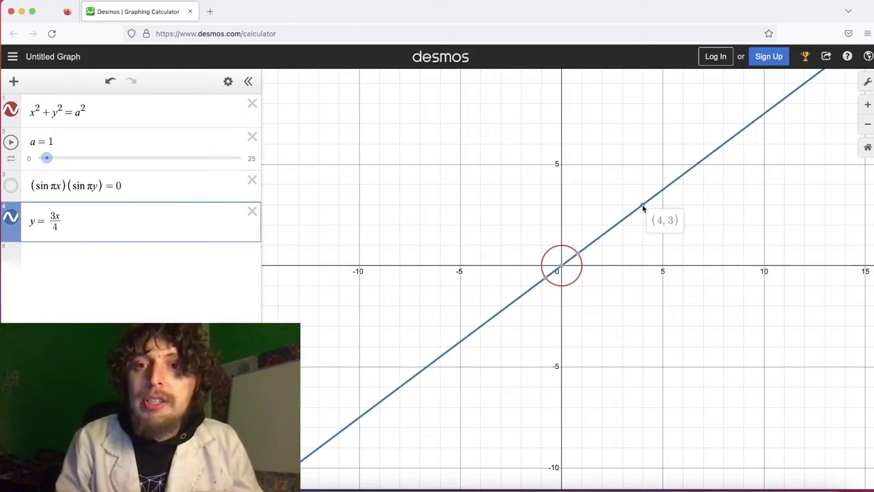
Reset a to 5, select the a² term, and toggle the (4, 3) intersection label
drag(46, 158, 79, 158)
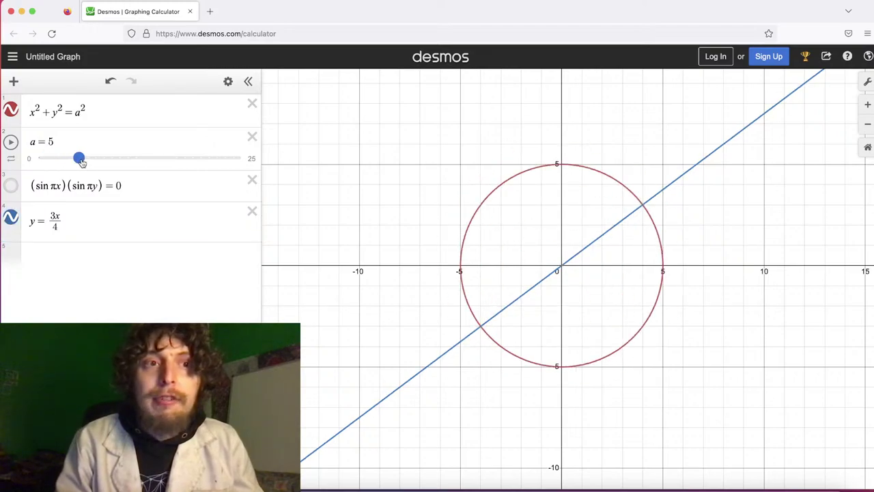
click(78, 114)
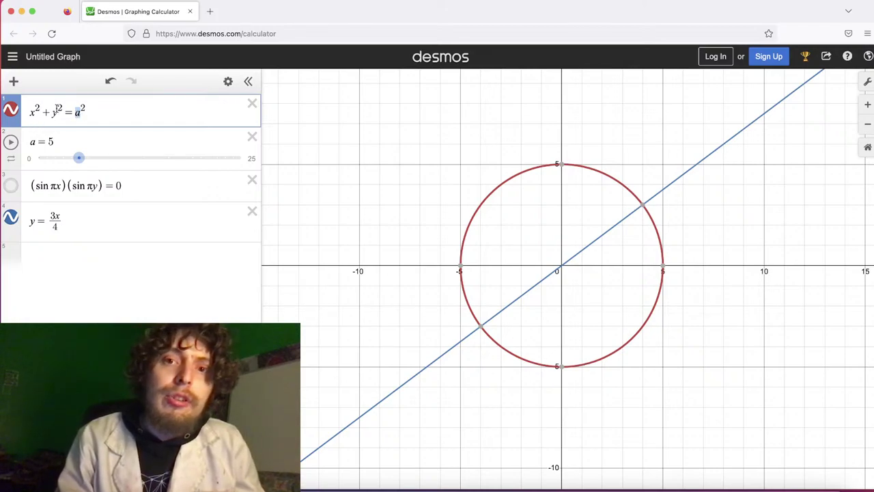
drag(78, 112, 86, 110)
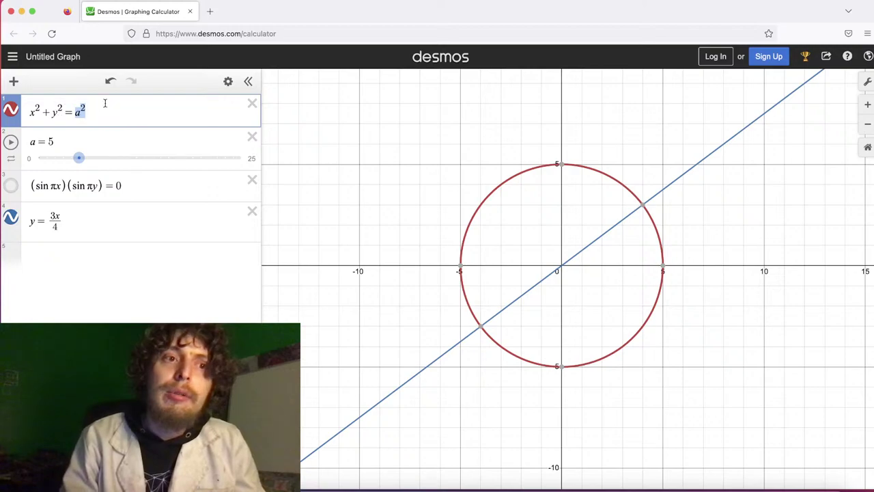
click(643, 205)
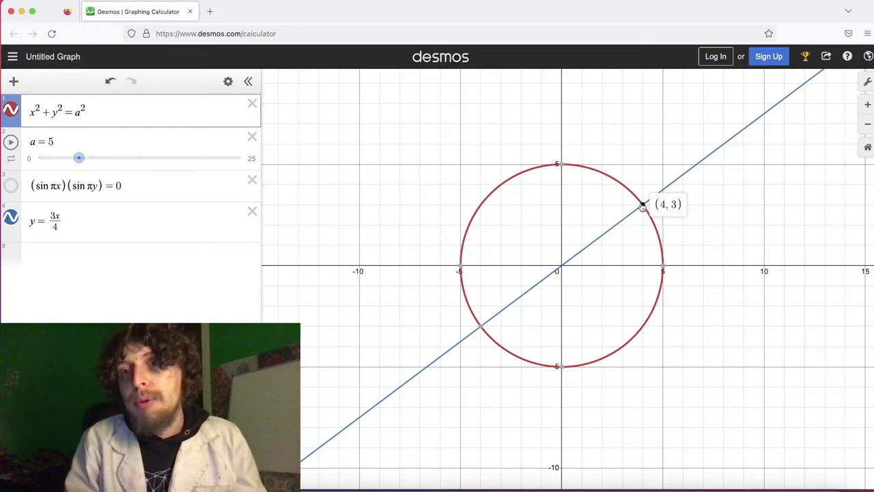
click(642, 206)
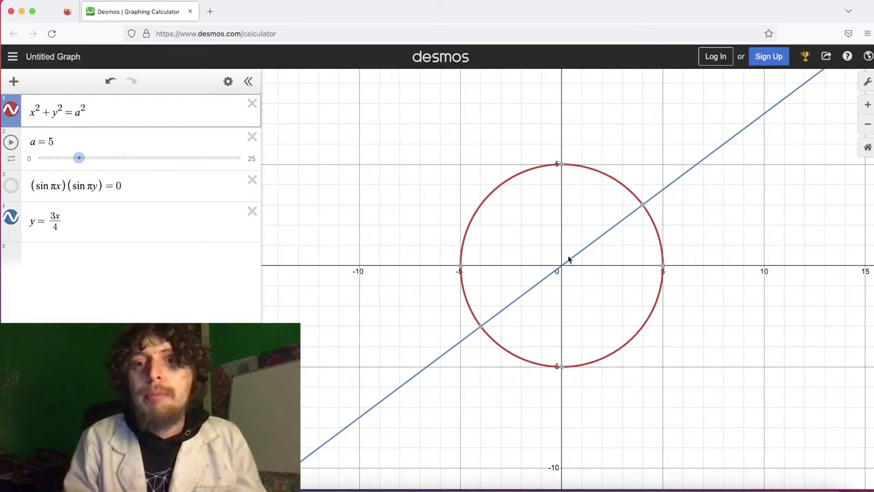
mouse_move(643, 205)
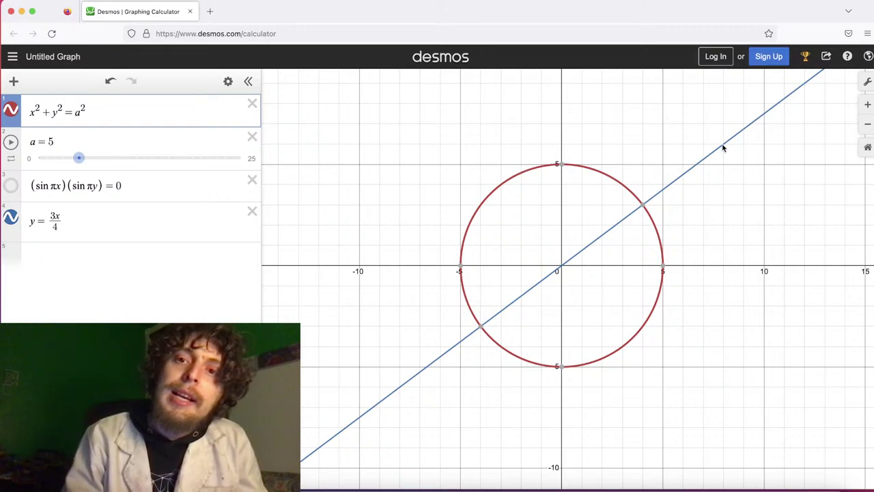
Raise a to 10 and trace y = 3x/4 to its circle intersection (8, 6)
drag(723, 148, 725, 147)
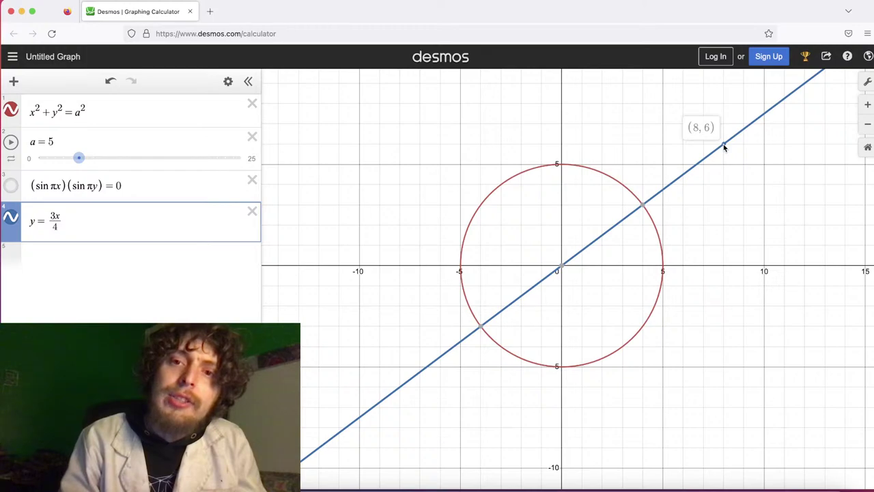
drag(725, 148, 725, 148)
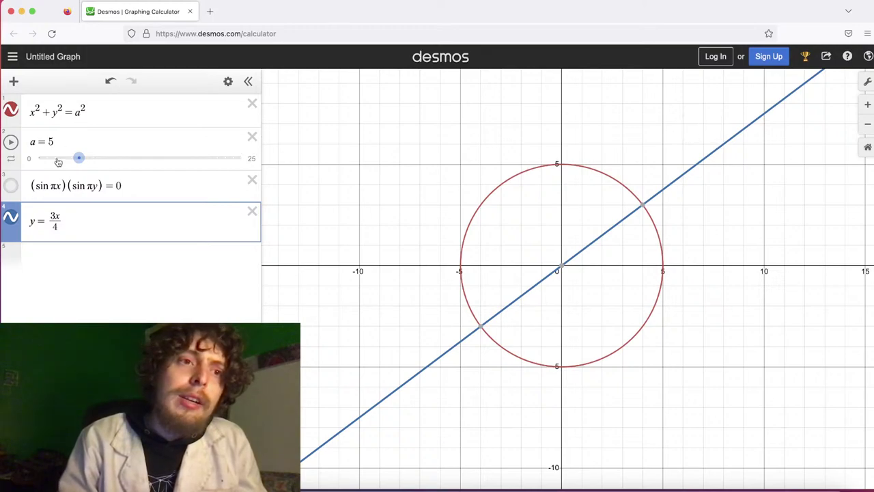
drag(80, 159, 118, 162)
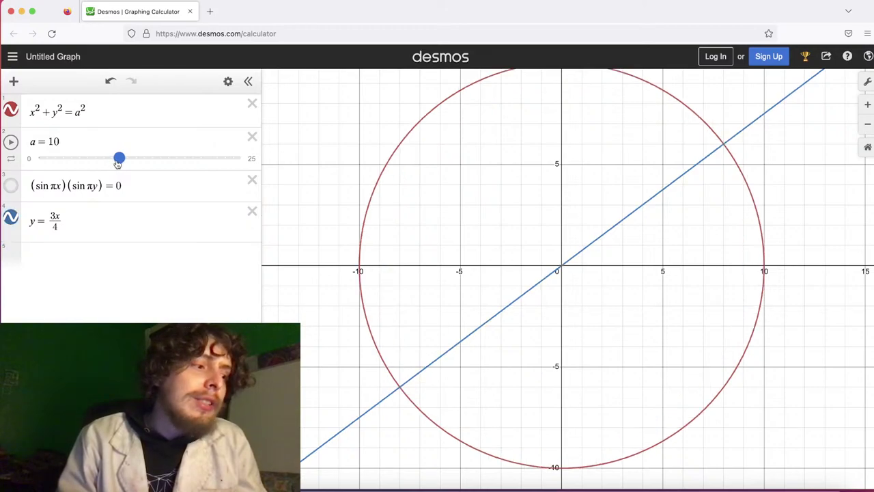
click(725, 146)
drag(724, 146, 724, 148)
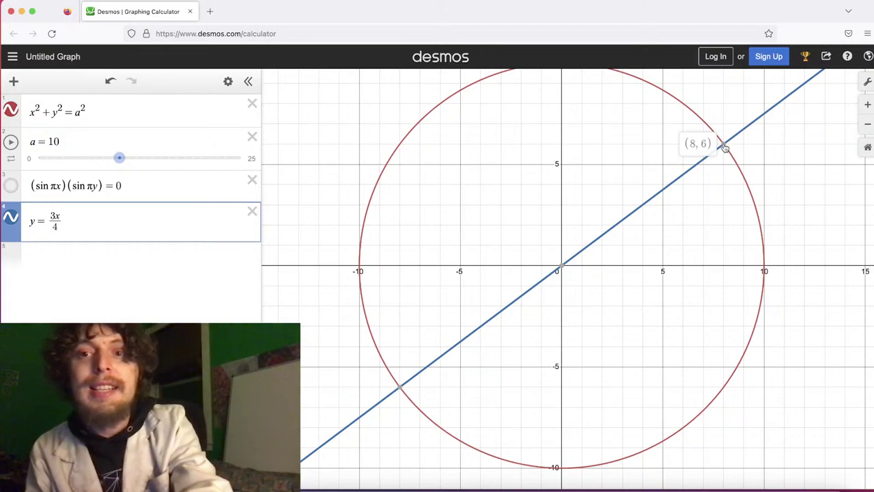
scroll(721, 153, down, 5)
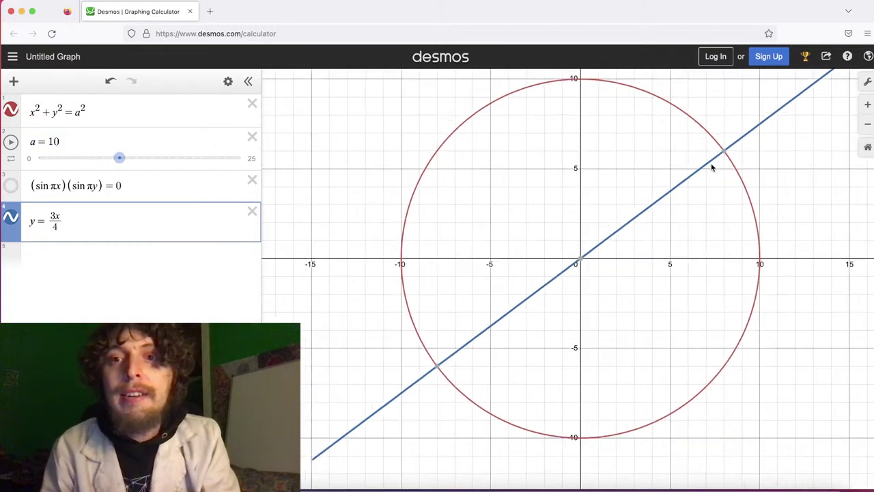
scroll(712, 168, down, 3)
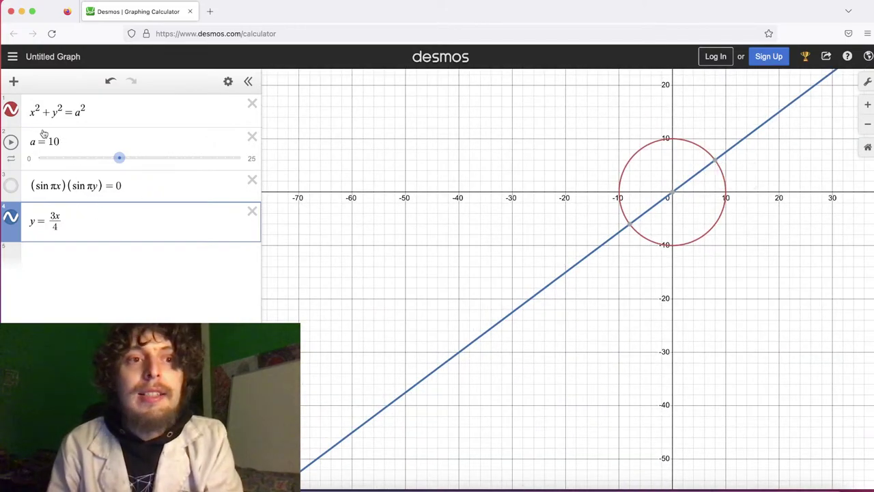
Copy the circle equation into a new row as x²+y²=5²
click(45, 255)
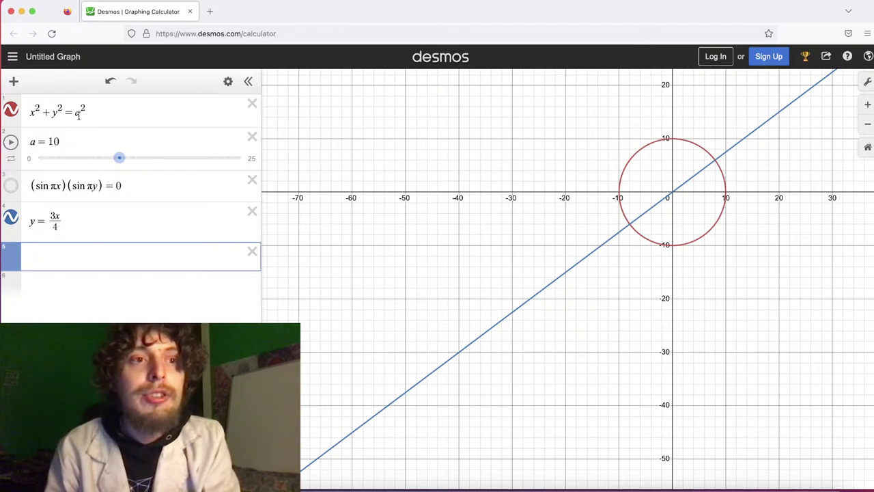
drag(92, 111, 30, 111)
key(ctrl+c)
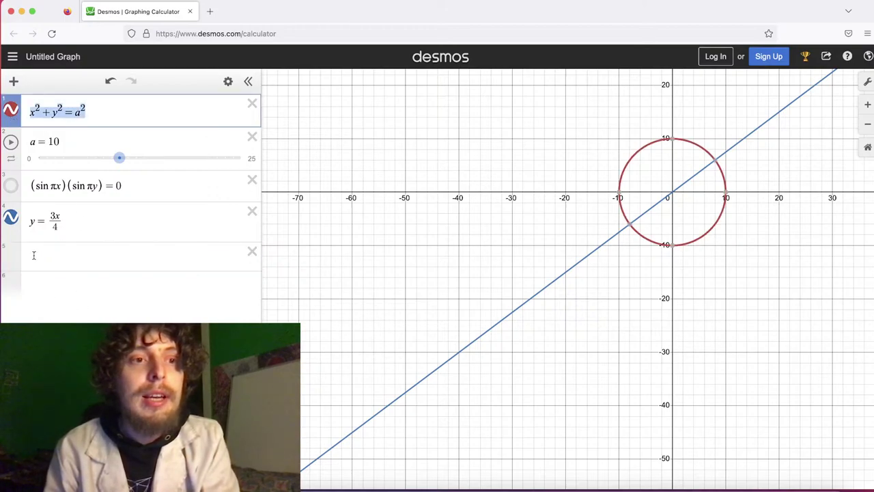
click(33, 255)
key(ctrl+v)
drag(78, 264, 75, 262)
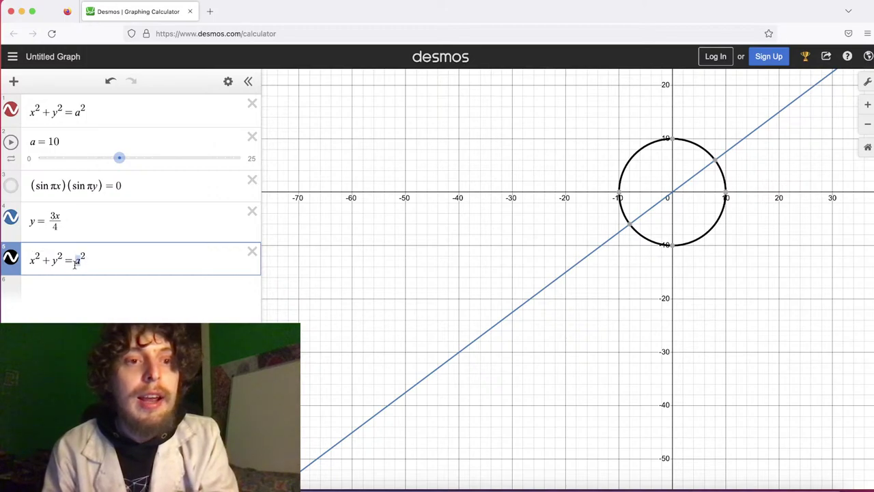
text(5)
Duplicate it into the next row and correct it to x²+y²=10²
key(ctrl+a)
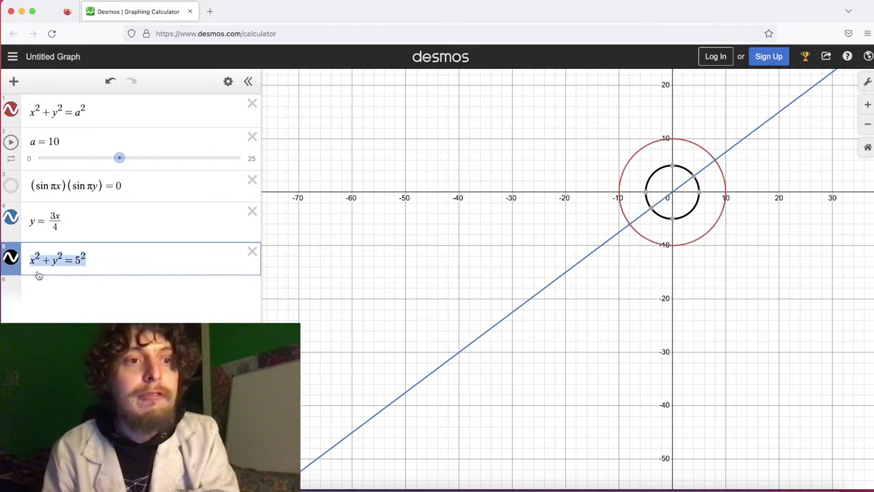
key(ctrl+c)
click(58, 287)
key(ctrl+v)
text(10)
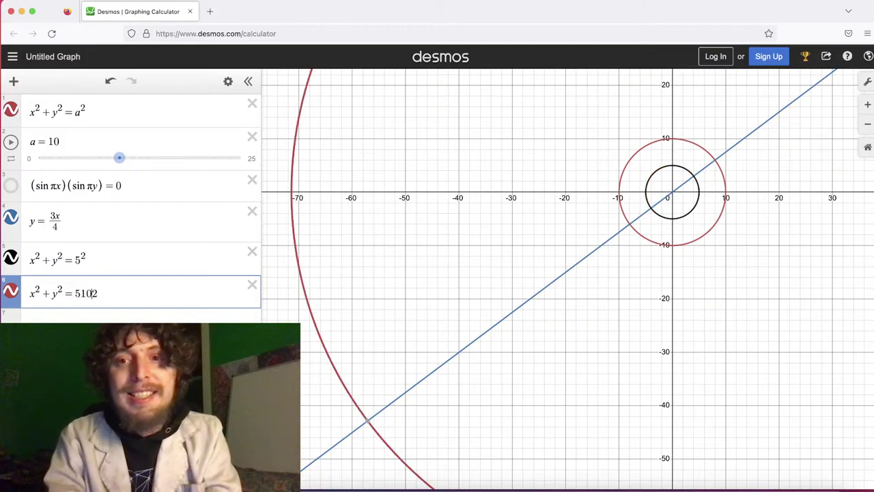
key(BackSpace)
key(BackSpace)
key(BackSpace)
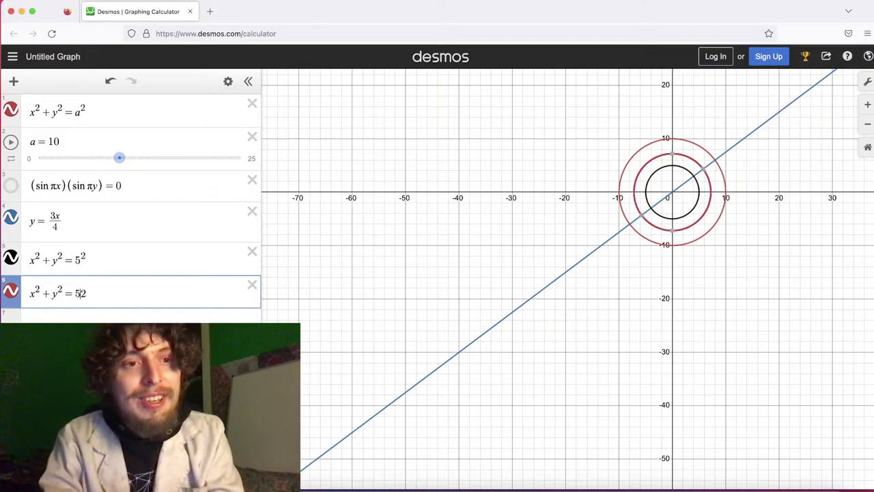
text(10^)
text(2}2)
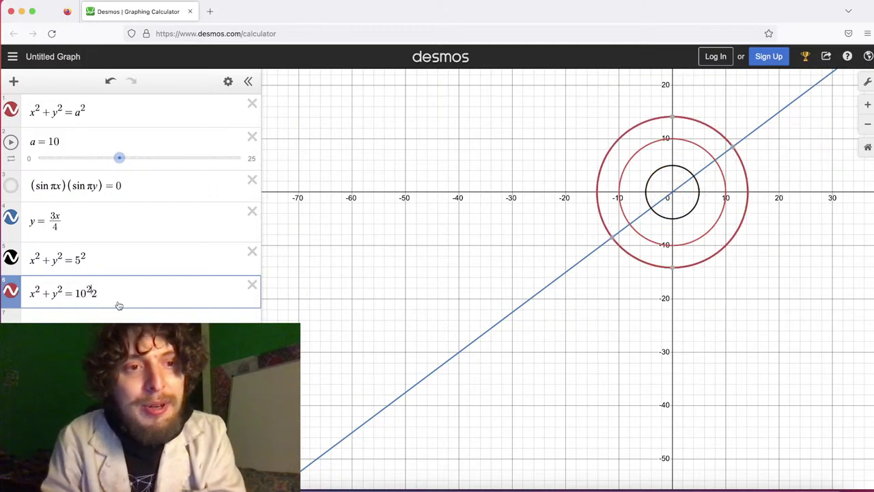
key(BackSpace)
Paste another copy of the radius-10 circle equation into a new row
click(75, 316)
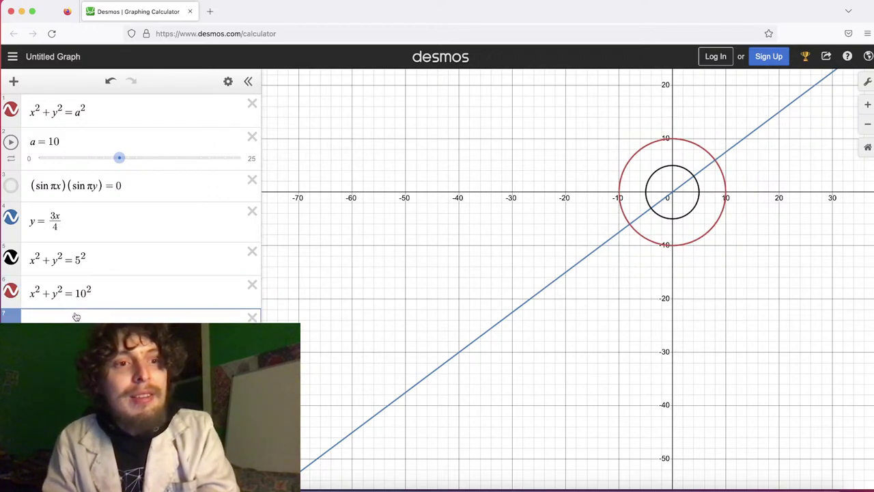
key(Up)
key(ctrl+a)
click(70, 316)
key(ctrl+v)
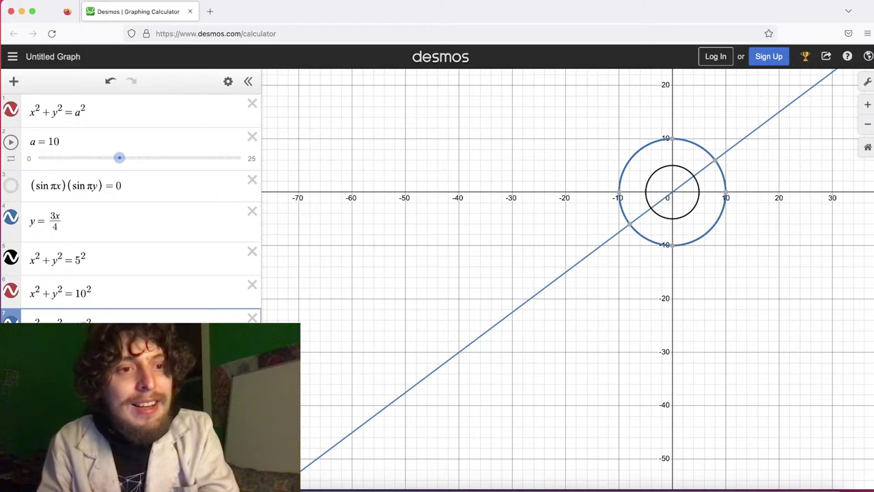
Make the new circle's radius 15 and pan to show the origin and all three circles
text(5)
scroll(577, 267, up, 5)
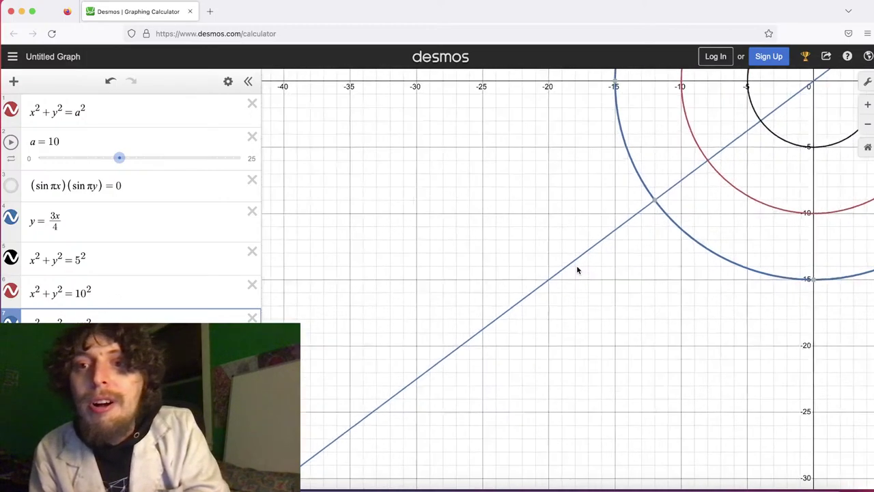
scroll(576, 270, up, 1)
drag(720, 187, 406, 294)
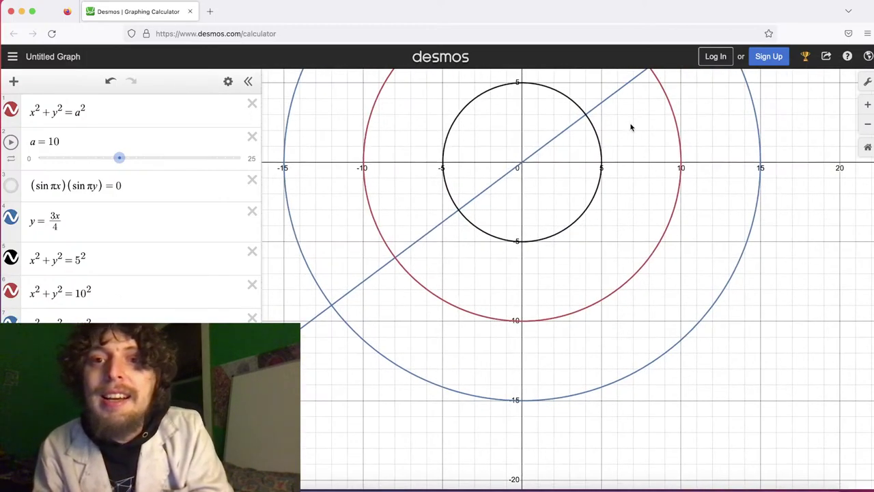
drag(631, 127, 558, 254)
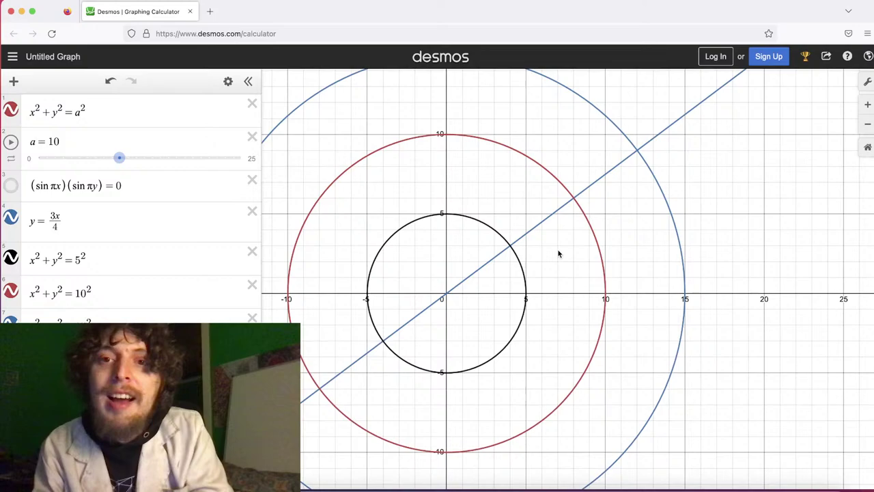
Pin the intersection labels (4, 3), (8, 6) and (12, 9) on y = 3x/4
click(511, 248)
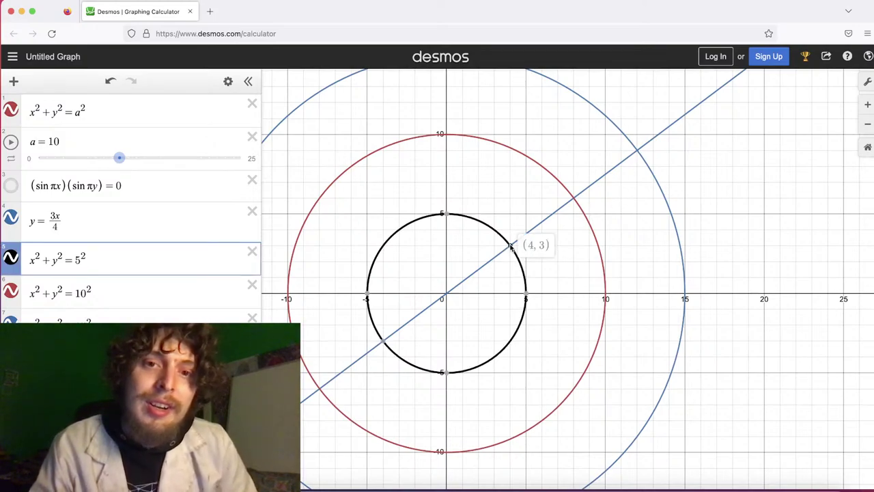
click(511, 246)
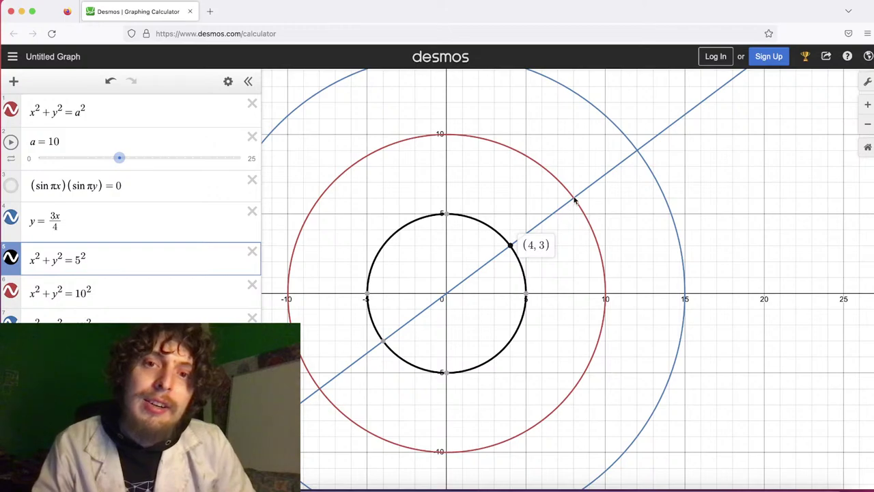
click(575, 200)
click(575, 199)
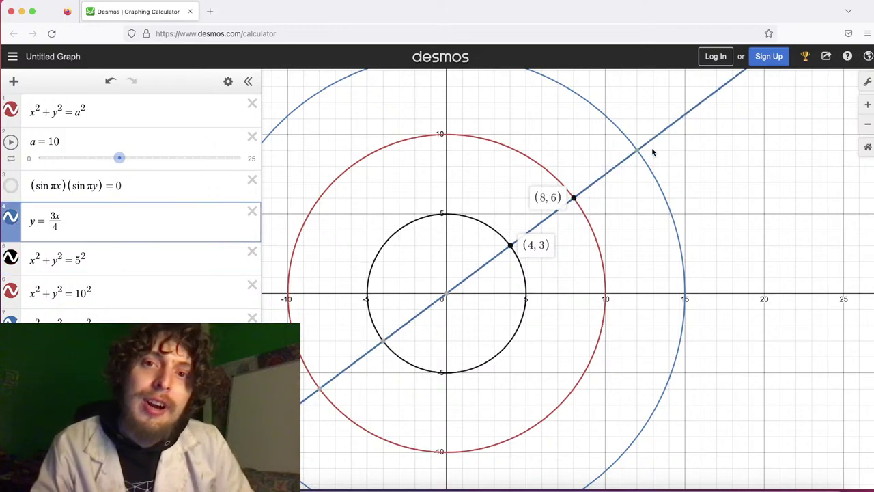
click(636, 150)
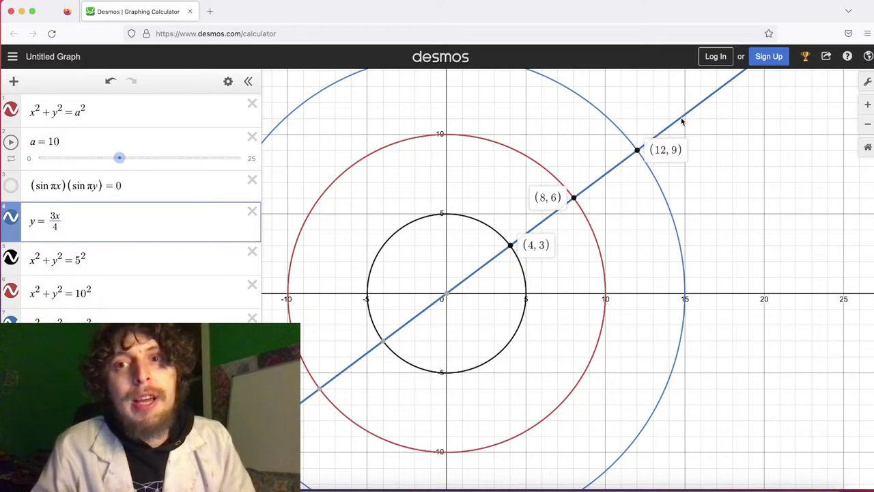
Trace along the line and re-pin the (4, 3) and (8, 6) labels, removing a duplicate
drag(704, 104, 703, 105)
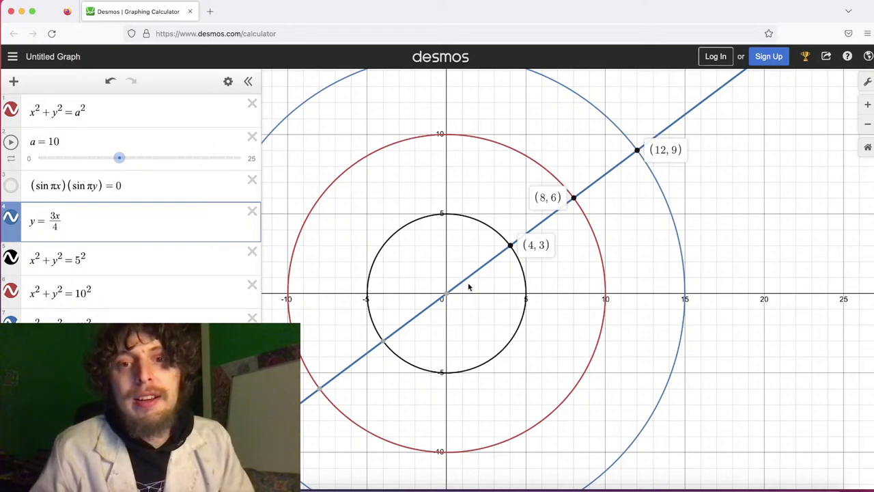
click(510, 245)
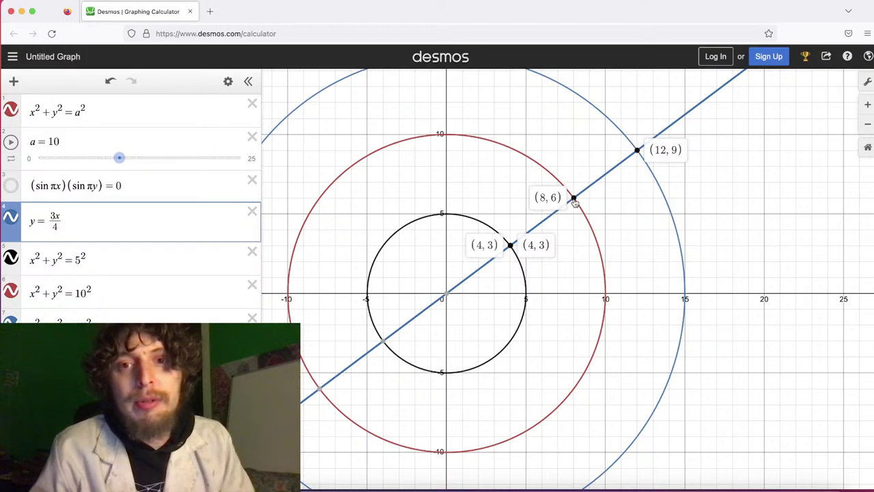
click(511, 245)
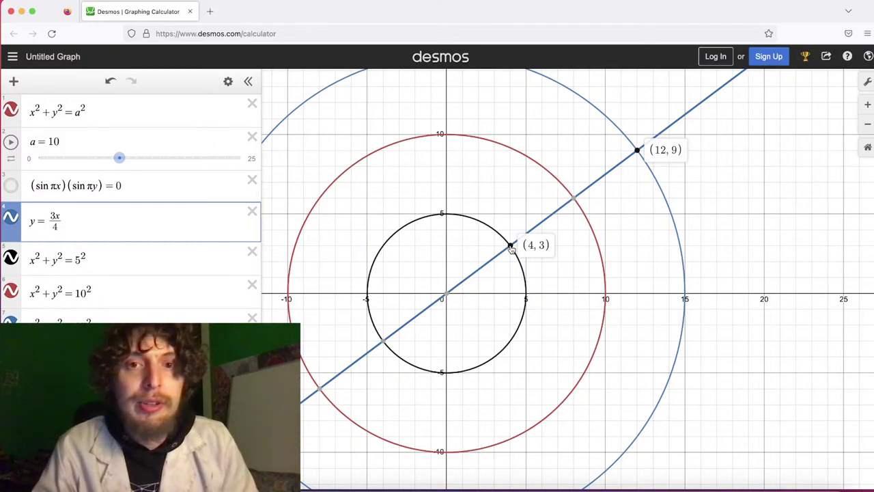
click(511, 247)
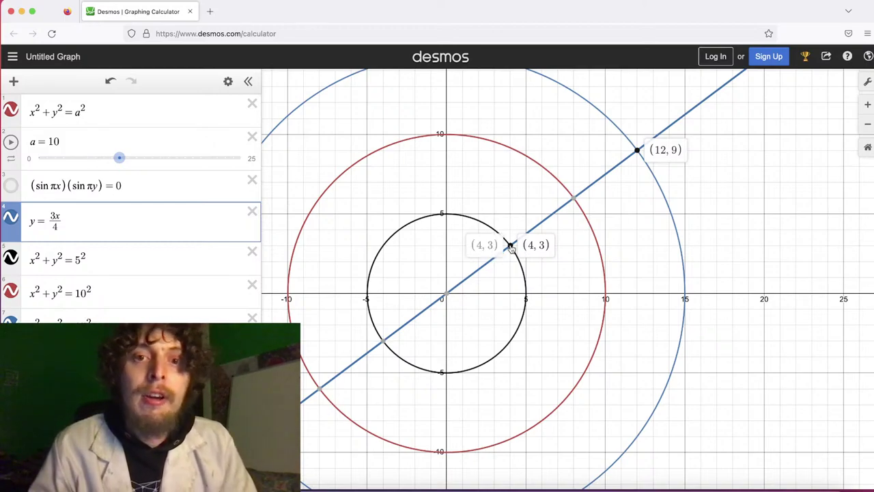
click(574, 197)
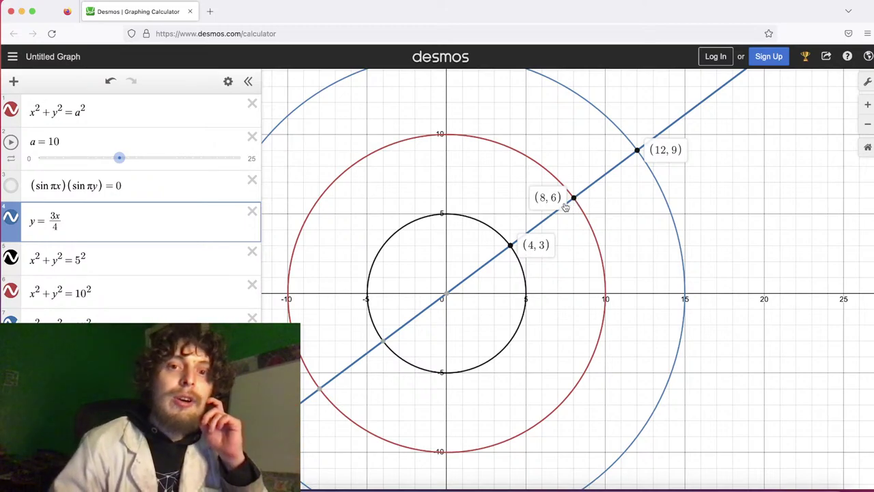
mouse_move(513, 249)
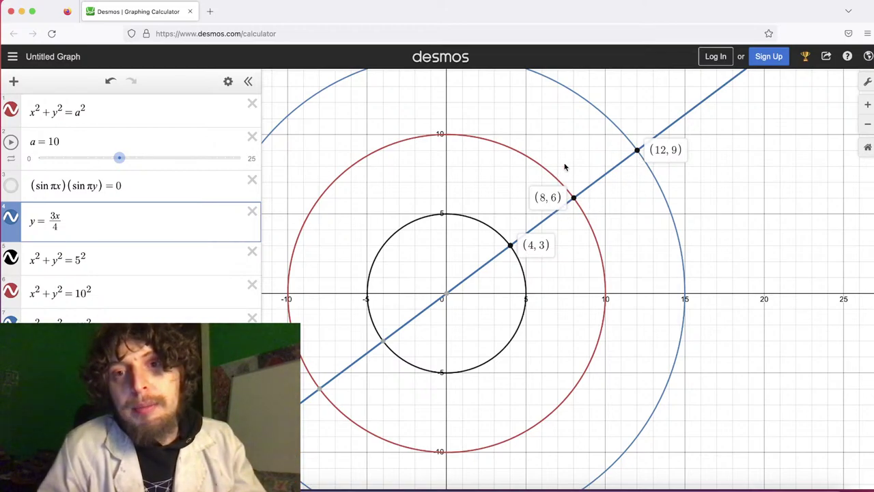
Clear the intersection labels and recentre the graph on the circles
click(582, 150)
scroll(583, 150, up, 3)
scroll(582, 150, down, 6)
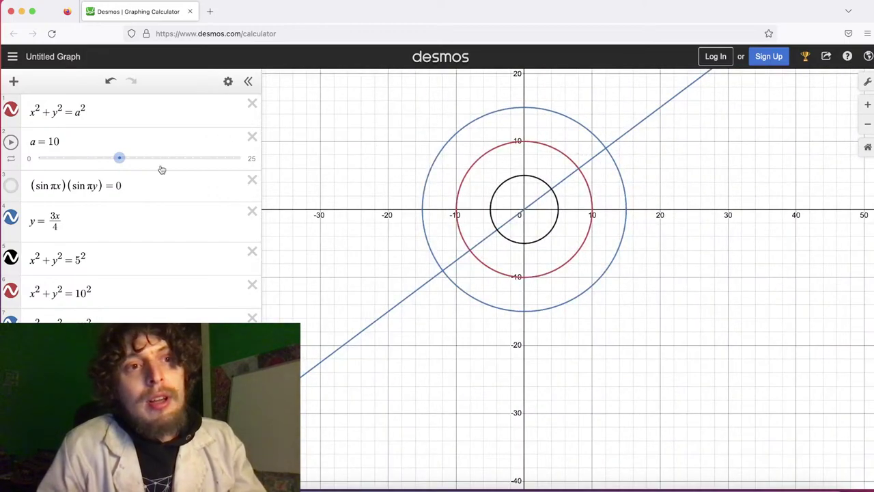
drag(660, 77, 661, 113)
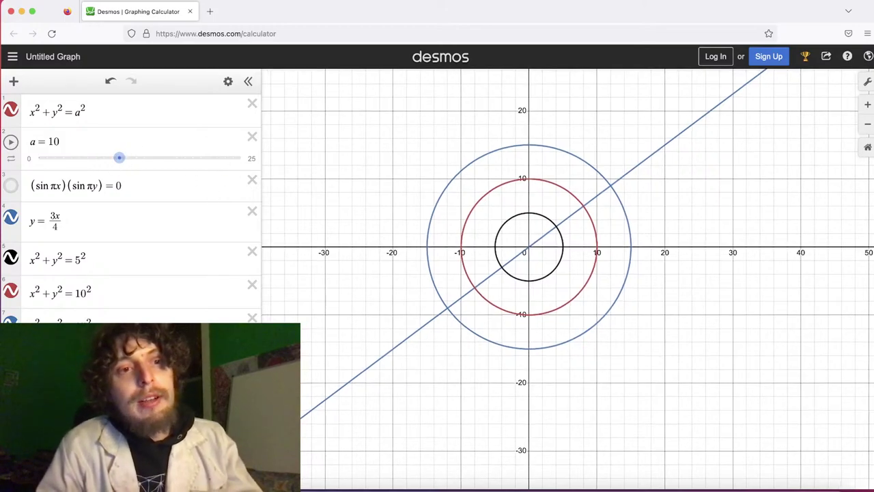
Highlight the radius-10, 15 and 20 circles and the line in turn, then deselect the line
click(103, 317)
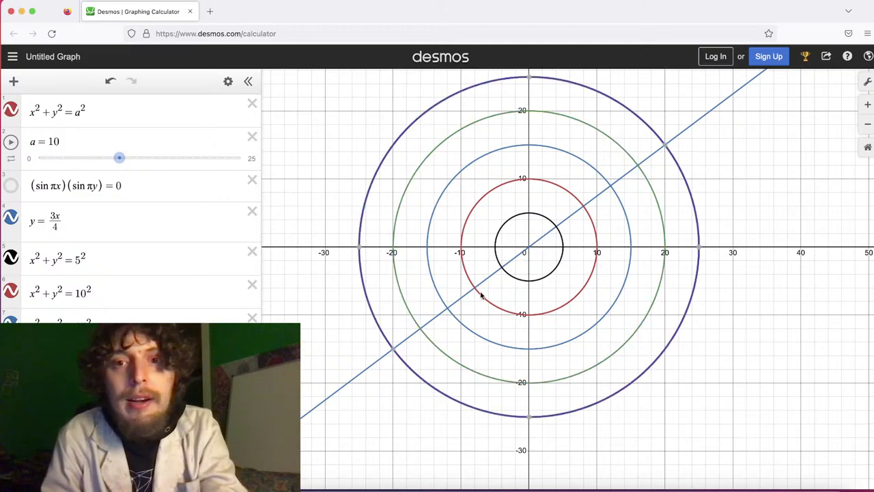
click(586, 209)
click(612, 186)
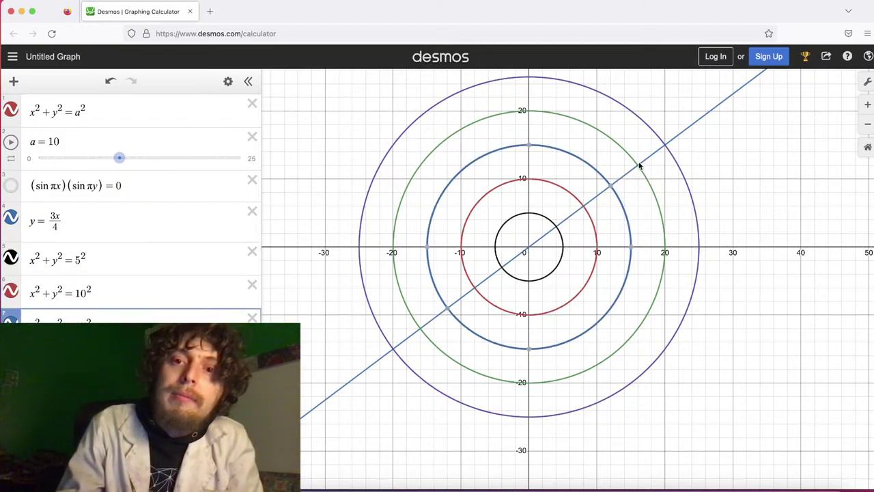
click(638, 167)
click(666, 145)
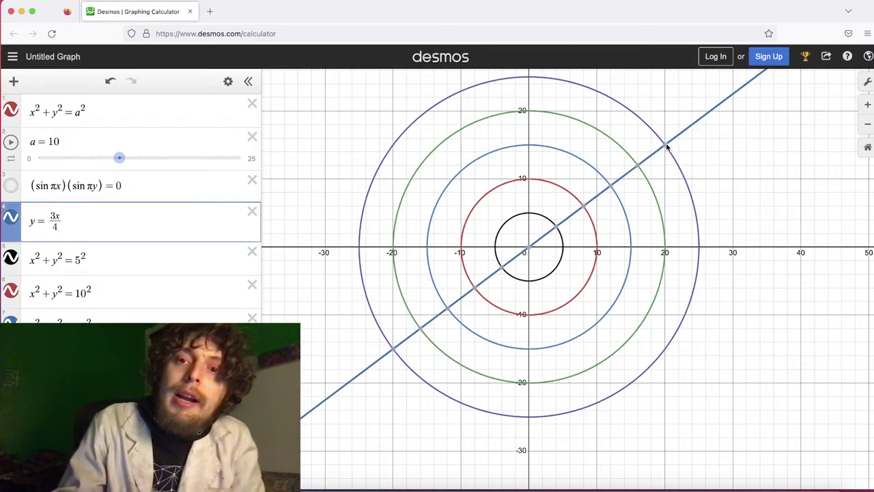
click(675, 141)
Zoom and pan to show where y = 3x/4 crosses the outer circles
scroll(690, 137, up, 5)
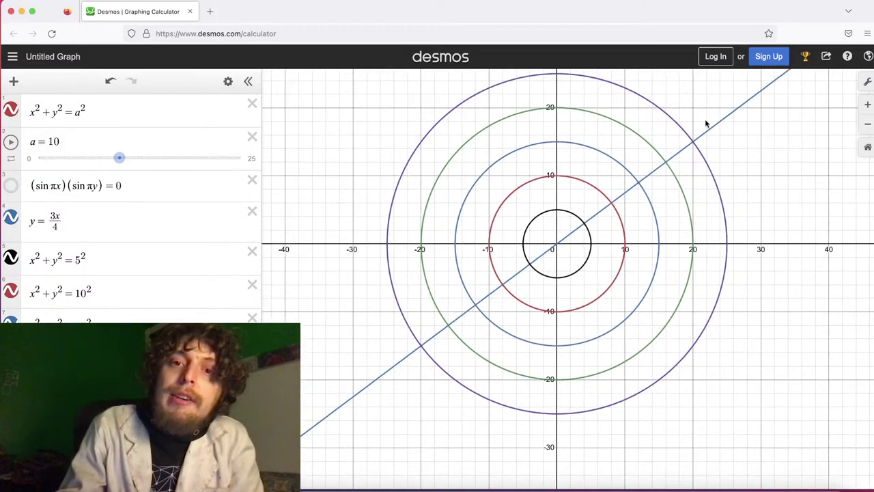
drag(679, 117, 739, 55)
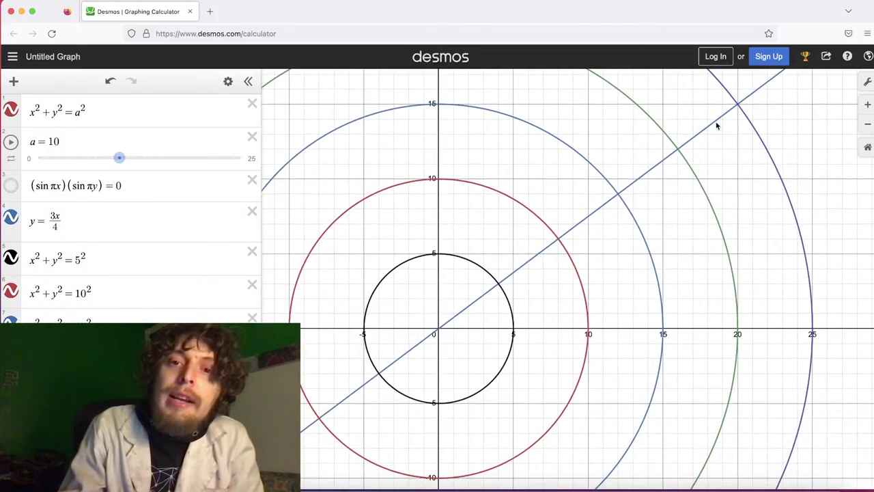
scroll(709, 136, down, 5)
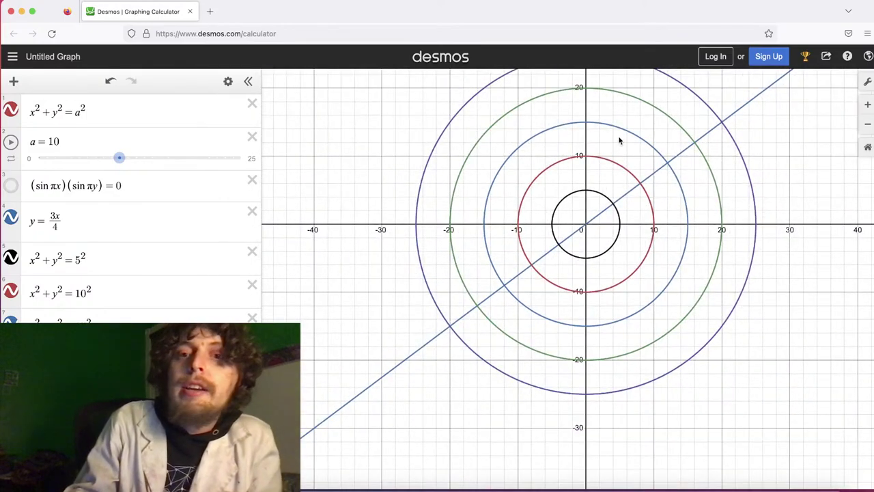
drag(619, 140, 578, 157)
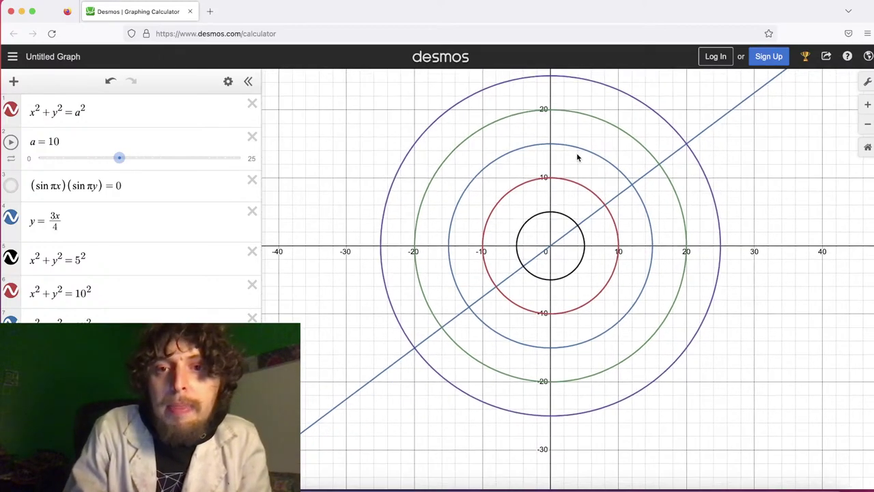
scroll(577, 157, up, 3)
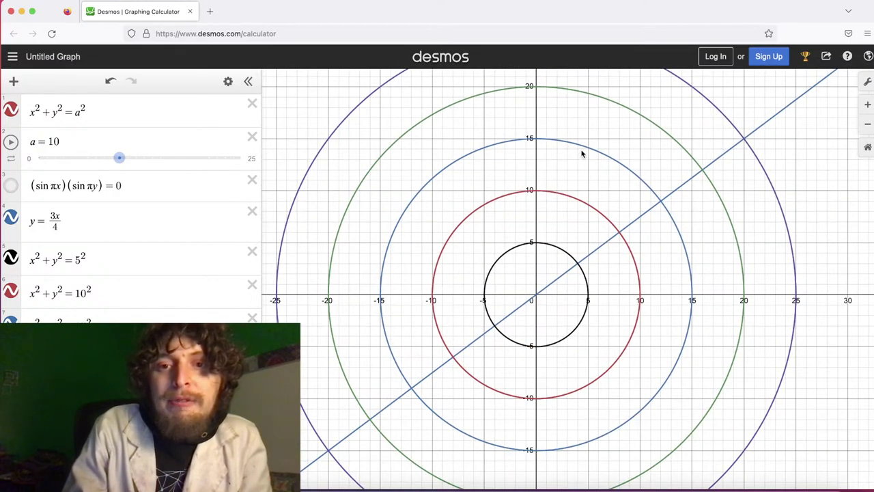
scroll(586, 148, down, 5)
scroll(585, 148, up, 4)
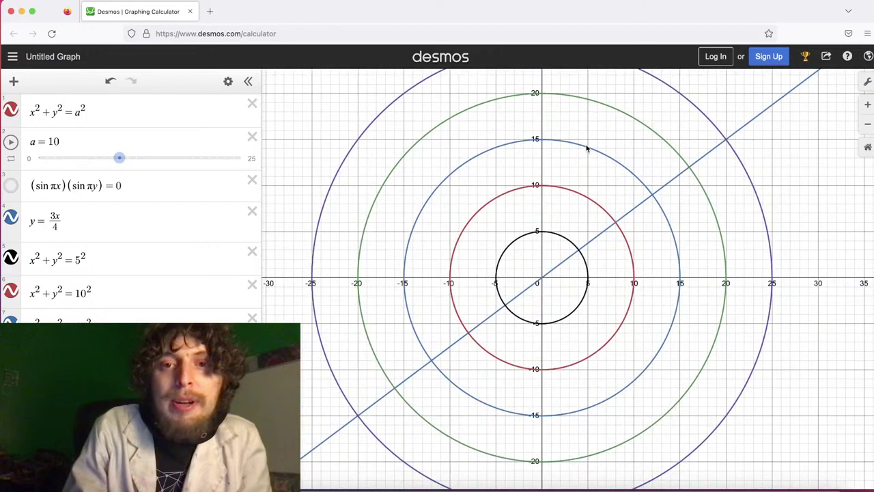
scroll(586, 148, down, 3)
scroll(586, 148, up, 1)
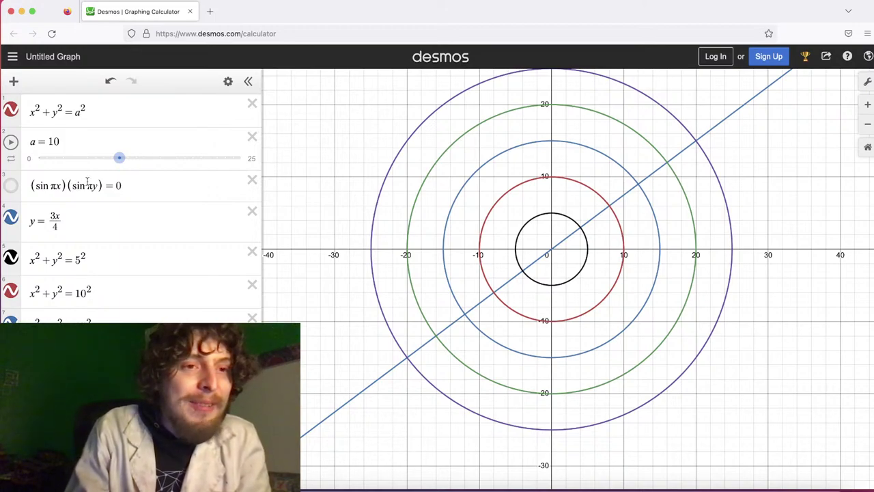
Zoom in on the radius-5 and 10 circles and reveal slider a's 0–25 range
click(10, 189)
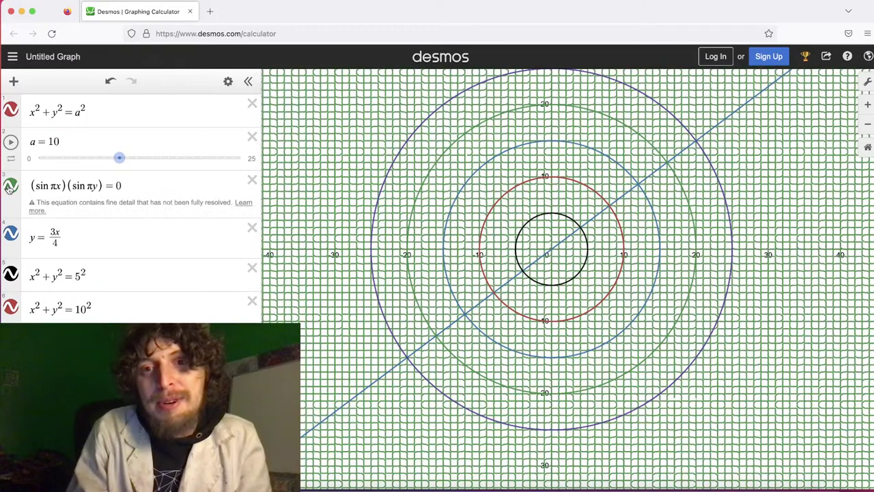
scroll(392, 236, down, 1)
scroll(393, 236, up, 5)
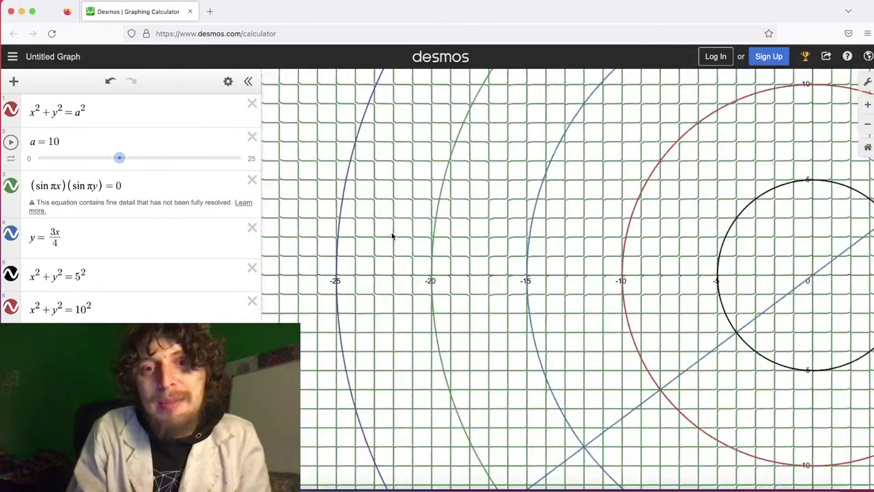
drag(548, 227, 290, 166)
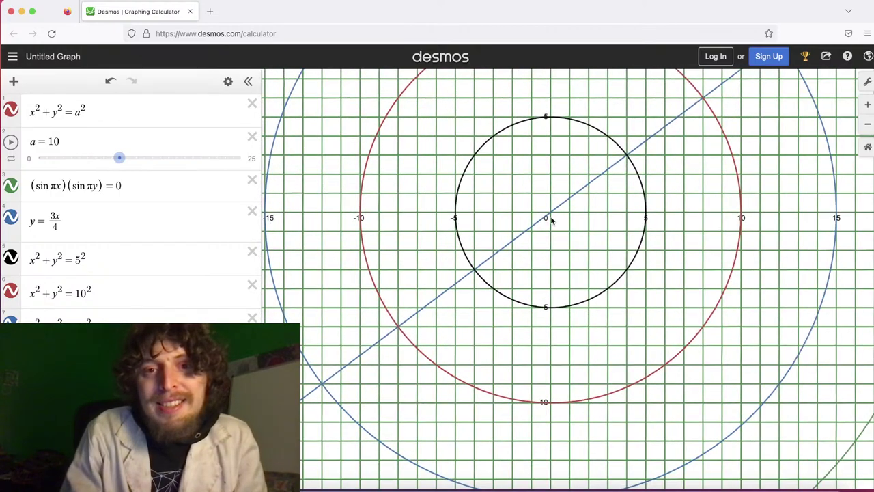
drag(531, 202, 437, 252)
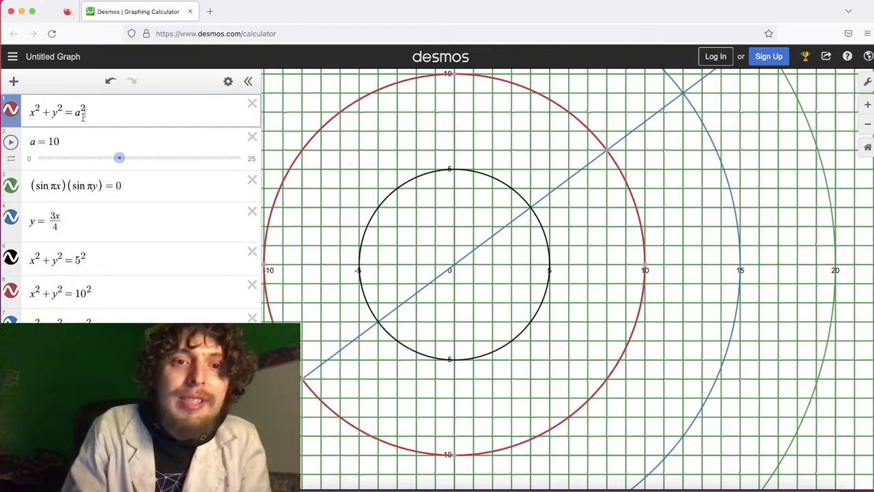
click(103, 146)
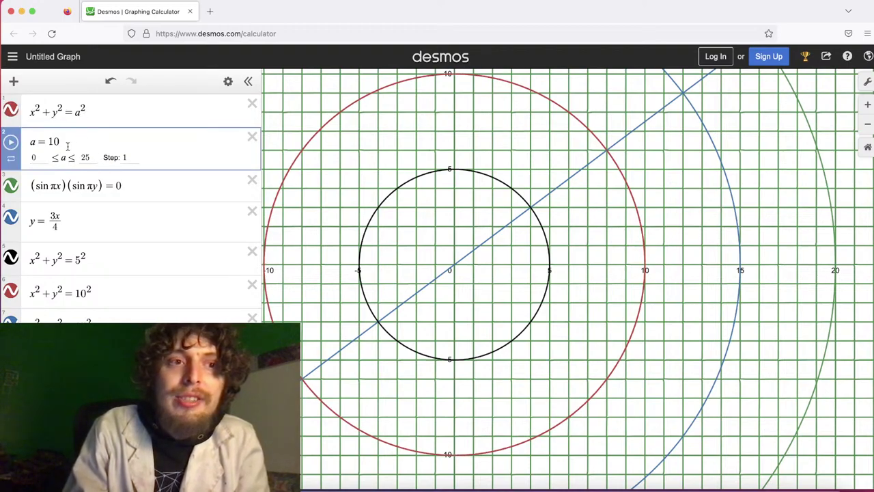
Lower the a slider and recolour the x²+y²=5² circle red
click(142, 176)
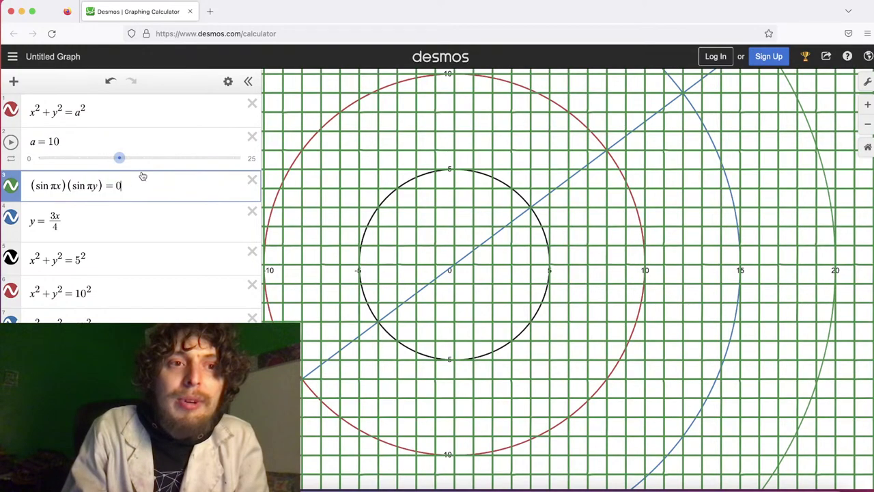
drag(120, 158, 95, 158)
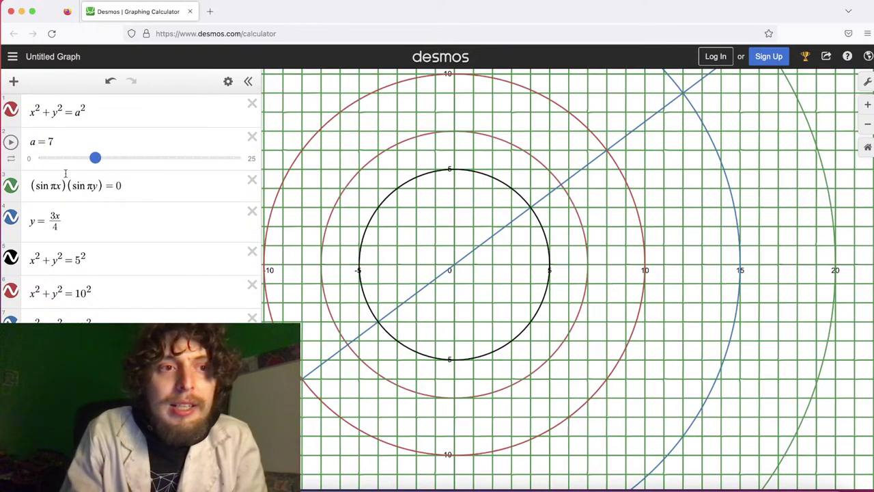
click(17, 293)
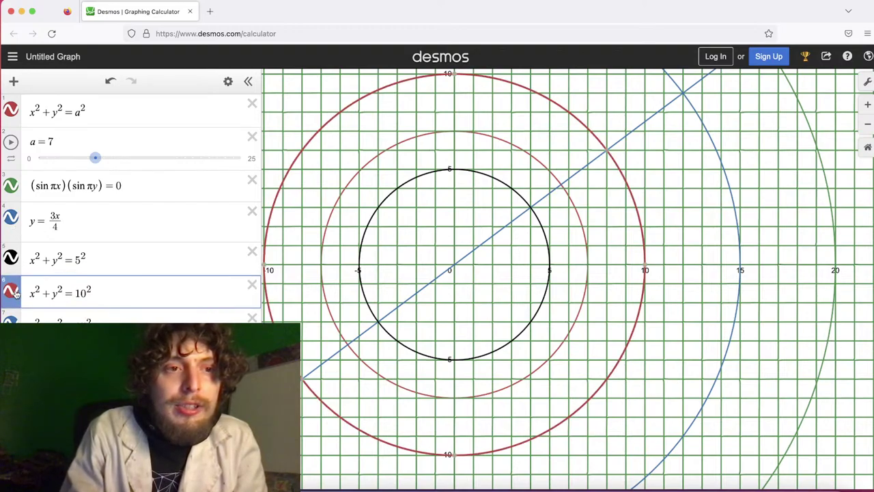
click(12, 293)
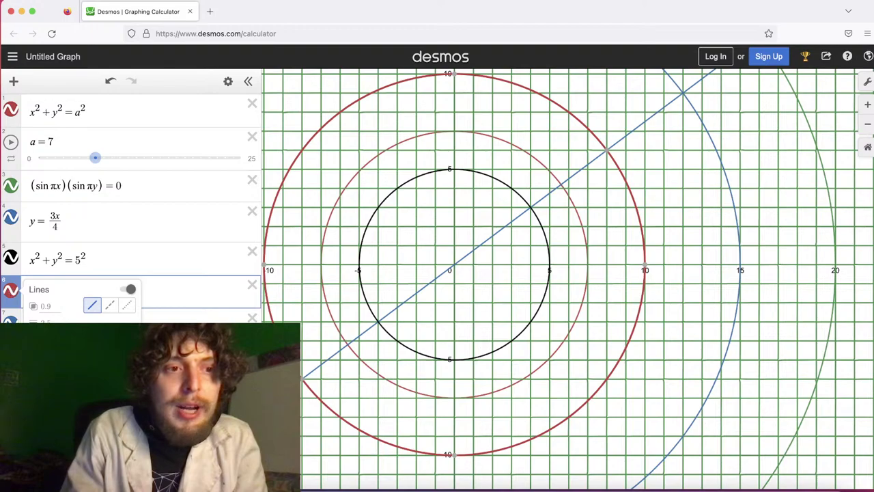
click(10, 259)
click(10, 260)
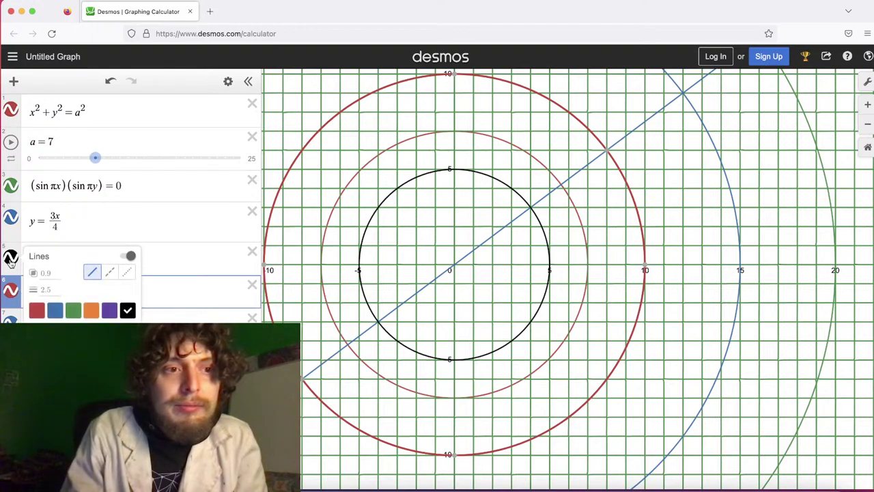
click(37, 310)
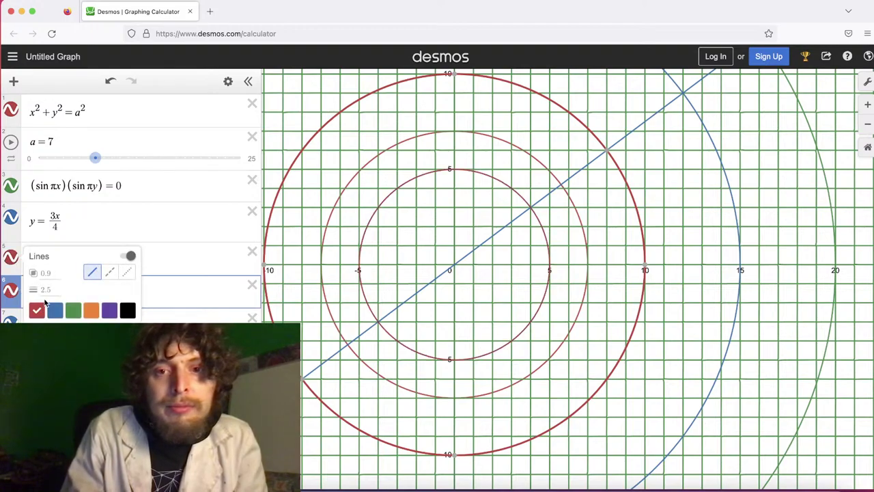
click(10, 311)
Recolour the x²+y²=a² circle black and lower a to 4
click(10, 319)
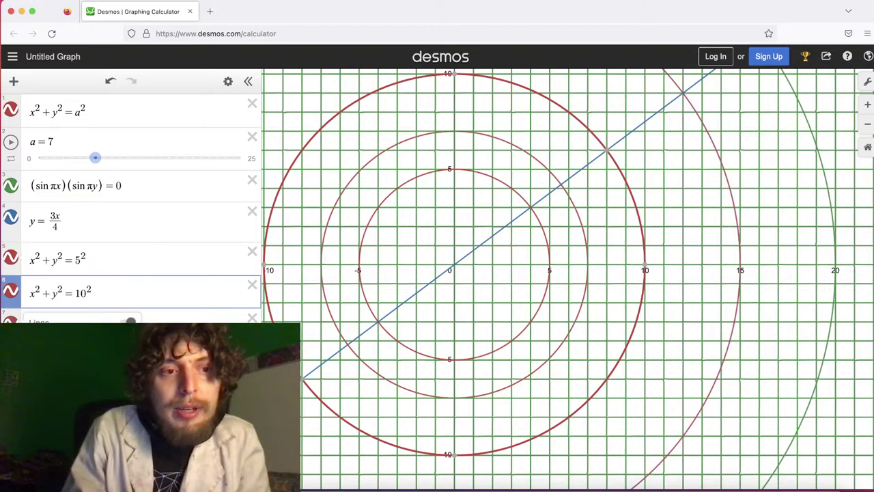
click(10, 319)
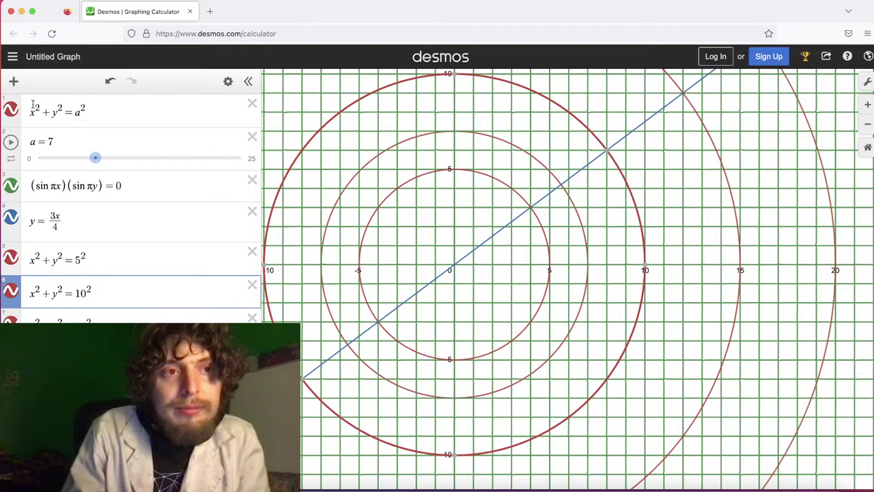
click(11, 109)
click(129, 161)
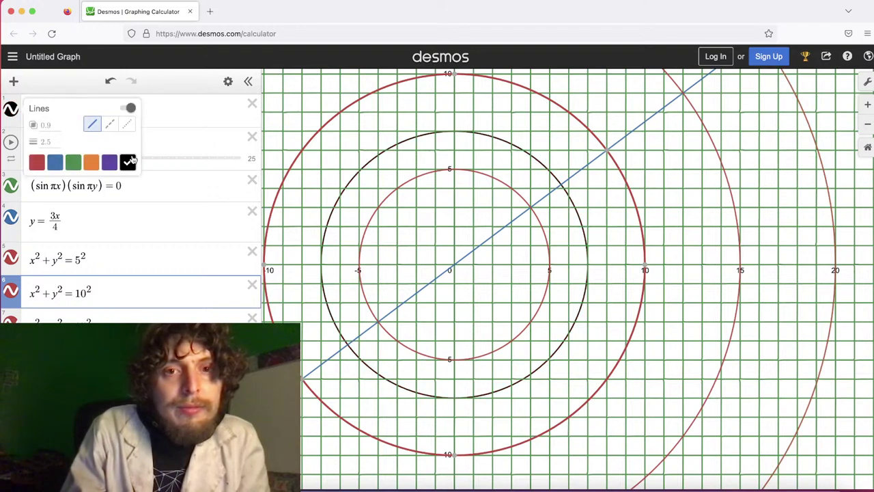
click(164, 103)
drag(94, 158, 71, 157)
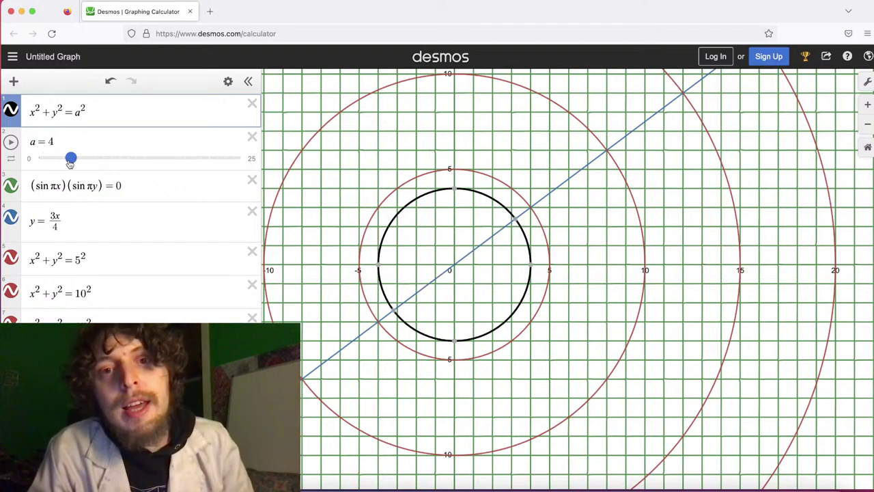
Inspect the point (0, 4) on the black a = 4 circle, then the line y = 3x/4
click(454, 194)
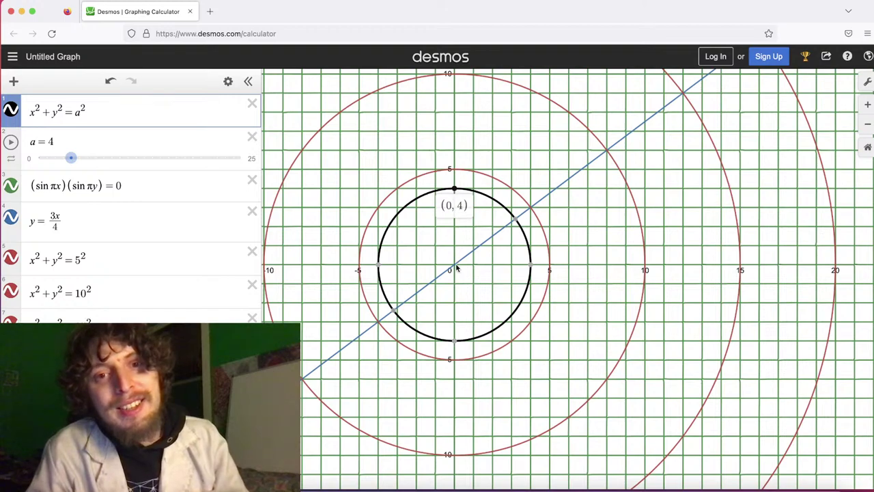
click(455, 193)
mouse_move(456, 196)
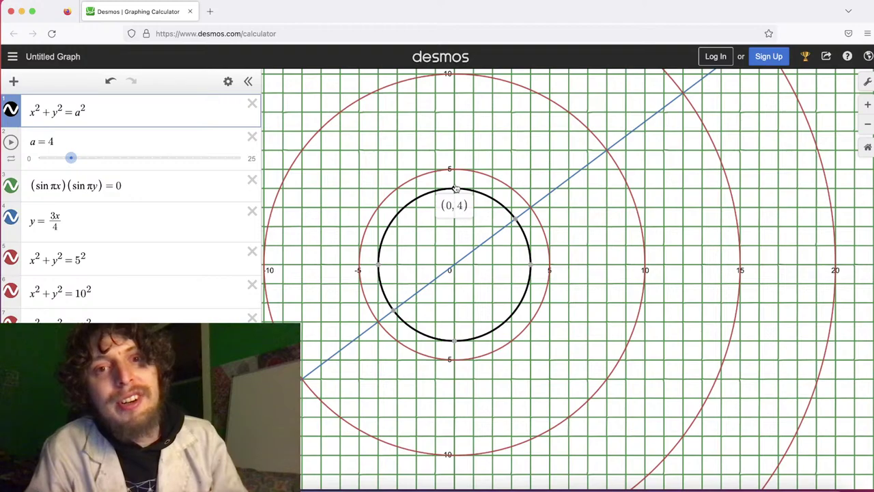
click(456, 268)
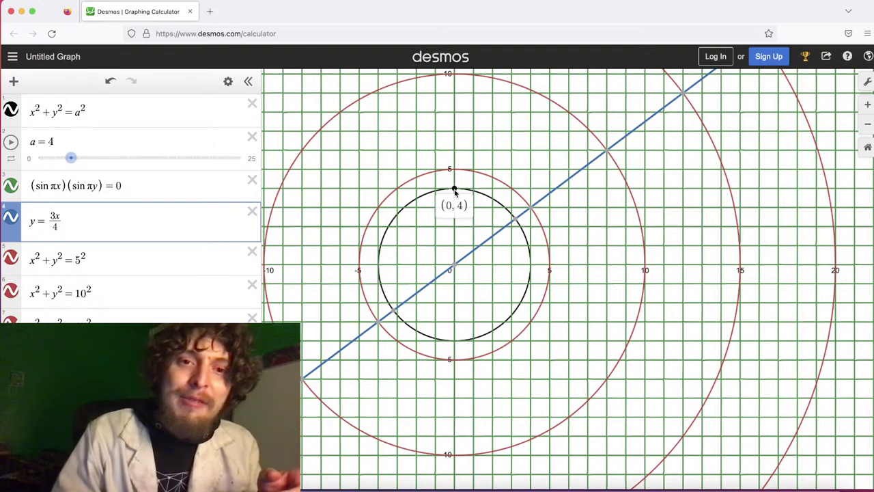
click(474, 269)
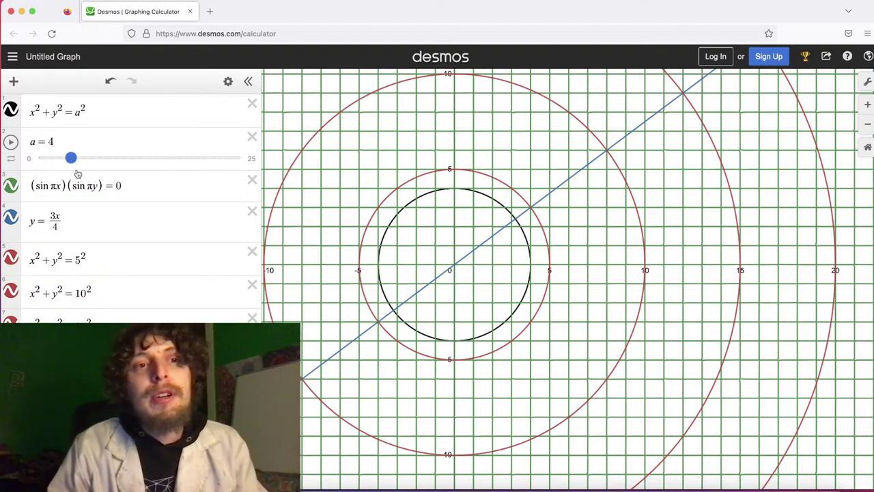
Raise a from 4 to 11, tracing y = 3x/4 near (8.04, 6.03) along the way
drag(71, 159, 79, 159)
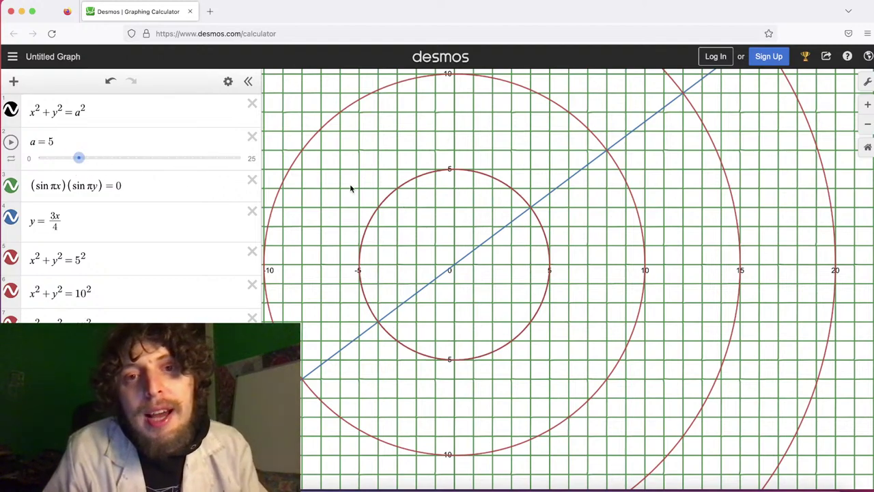
drag(496, 157, 447, 170)
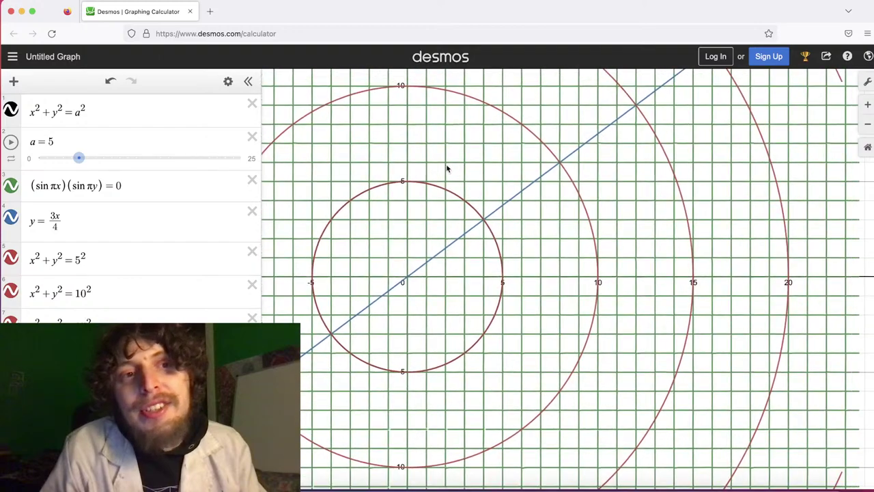
drag(77, 159, 119, 160)
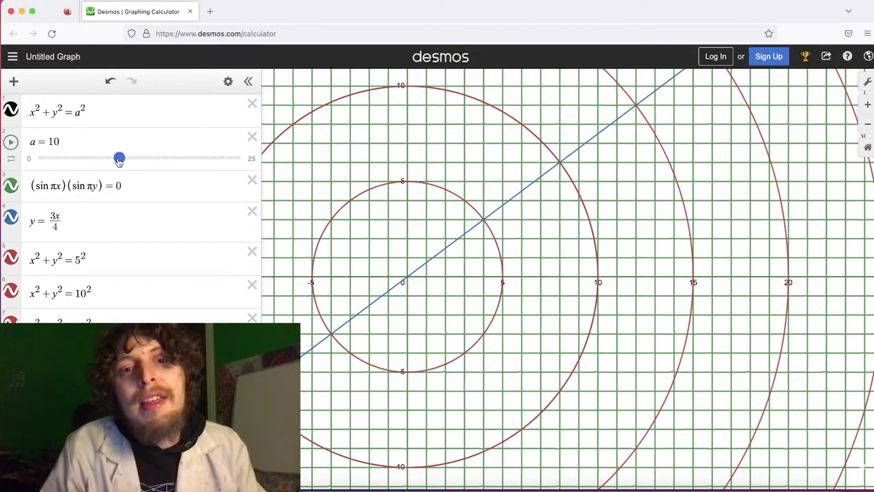
click(483, 222)
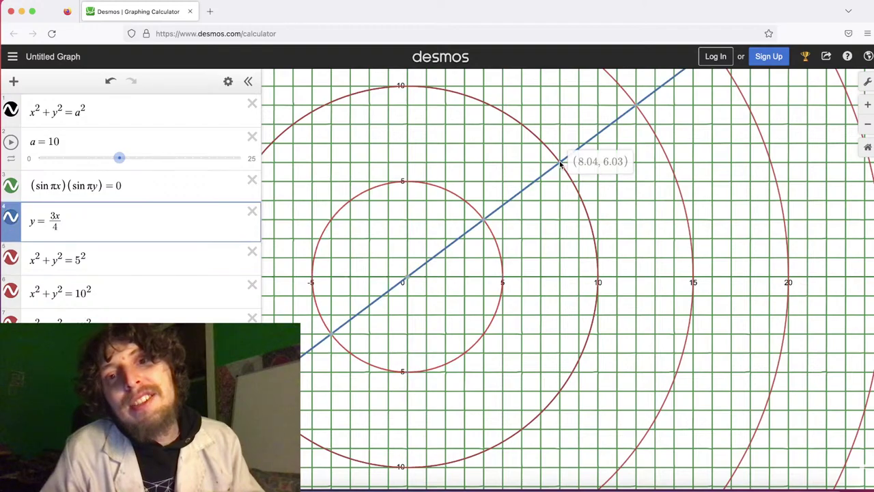
drag(560, 163, 560, 164)
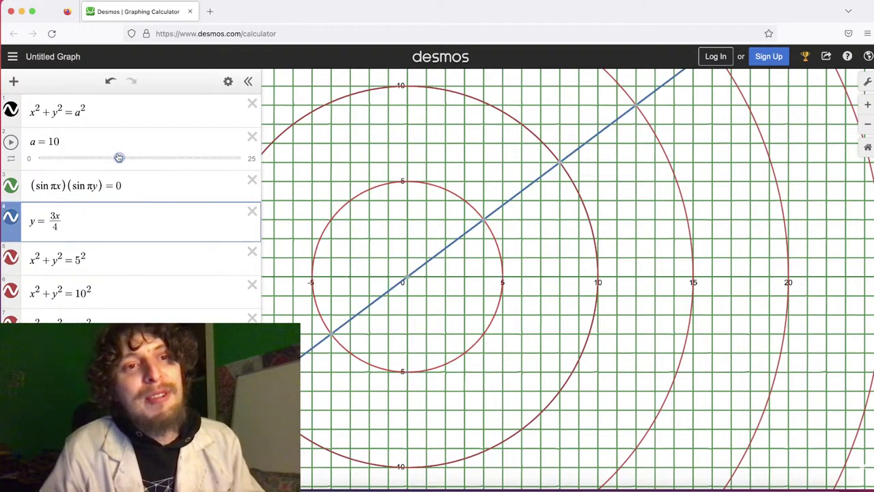
drag(119, 158, 127, 160)
drag(622, 162, 646, 195)
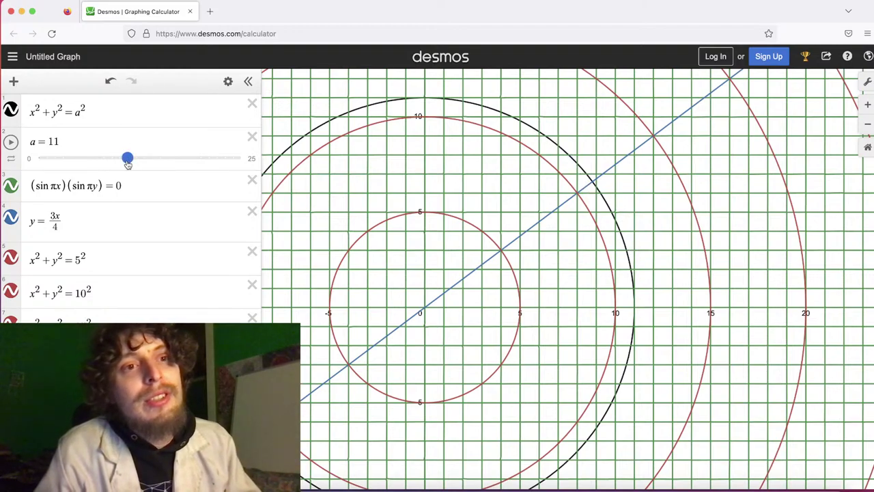
drag(131, 164, 134, 164)
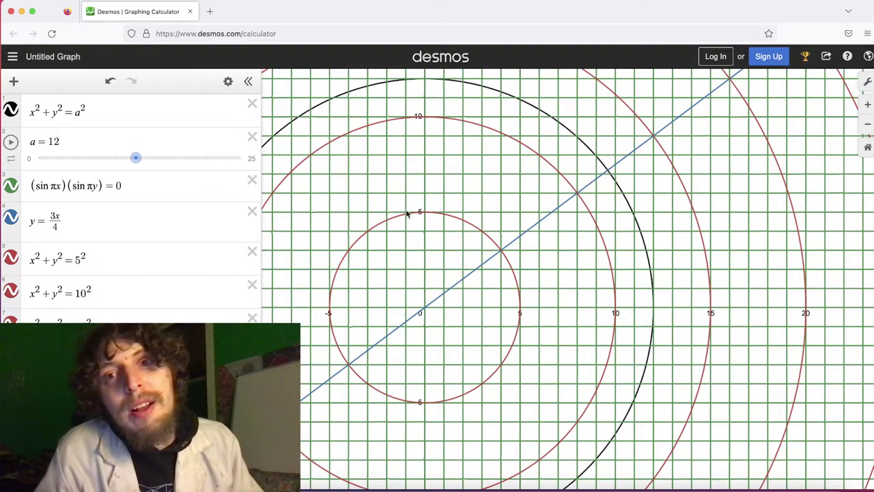
scroll(575, 148, up, 2)
scroll(575, 148, up, 3)
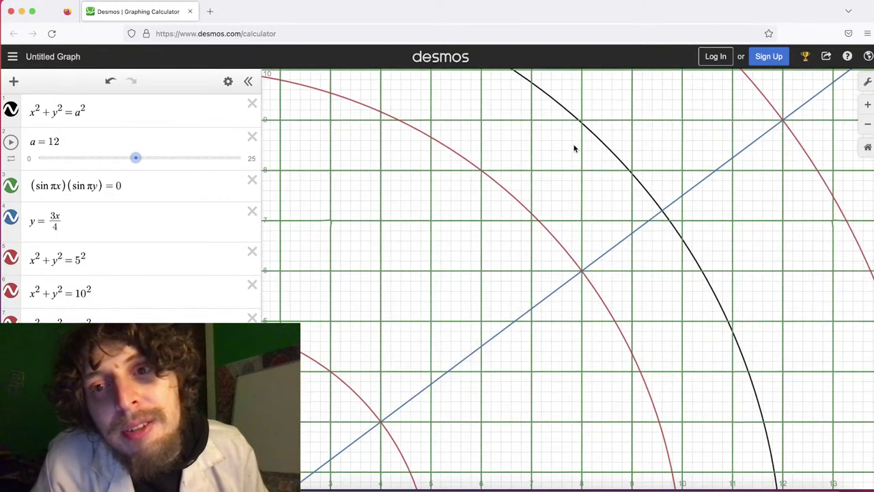
scroll(657, 217, down, 5)
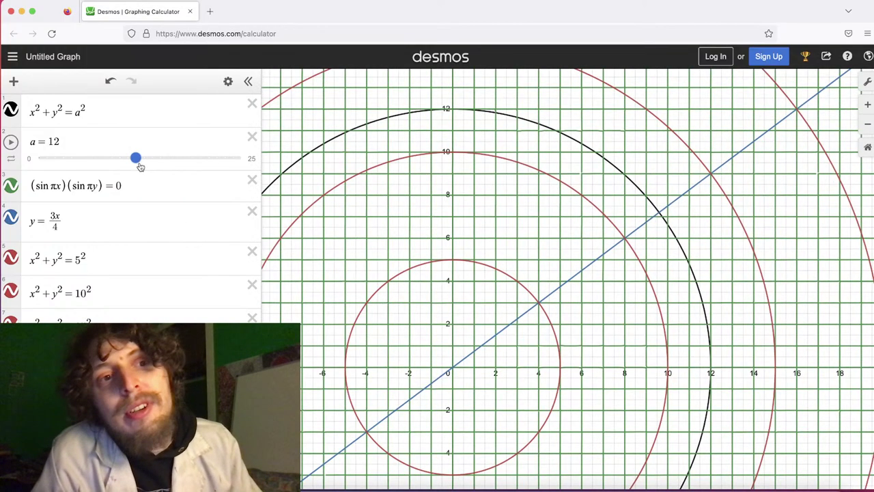
drag(136, 158, 143, 157)
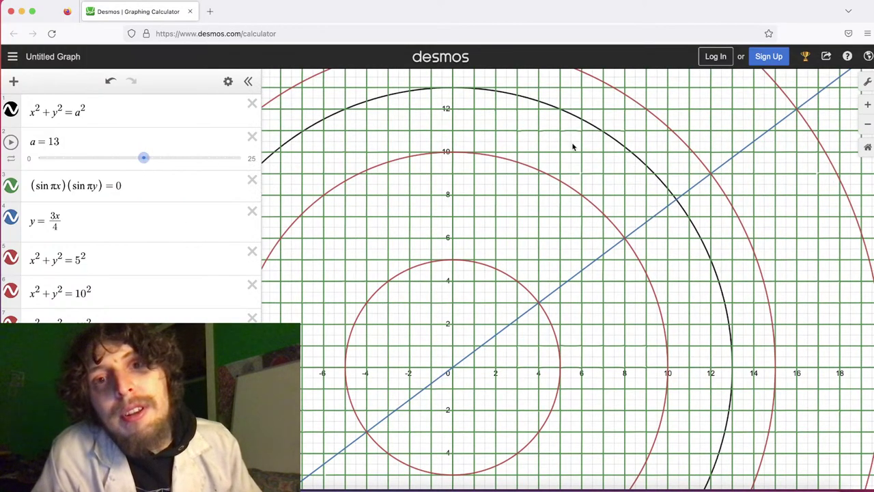
scroll(570, 150, up, 5)
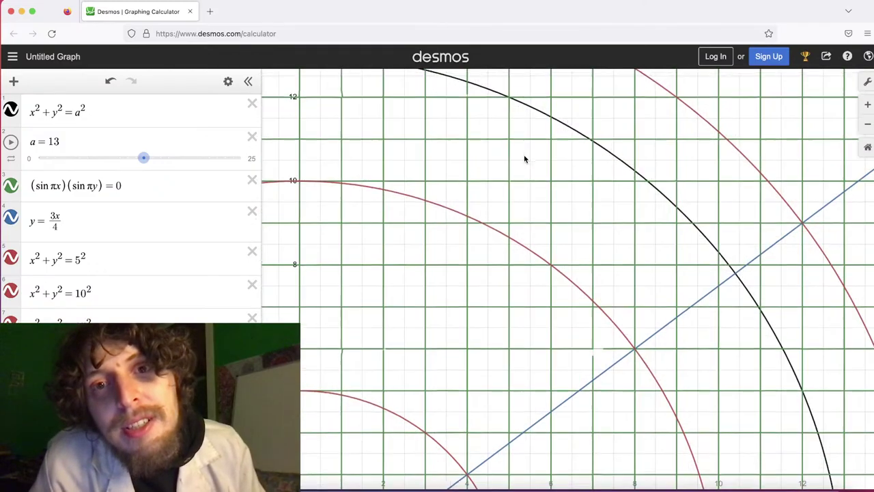
drag(523, 156, 540, 221)
scroll(529, 175, down, 6)
scroll(529, 175, right, 4)
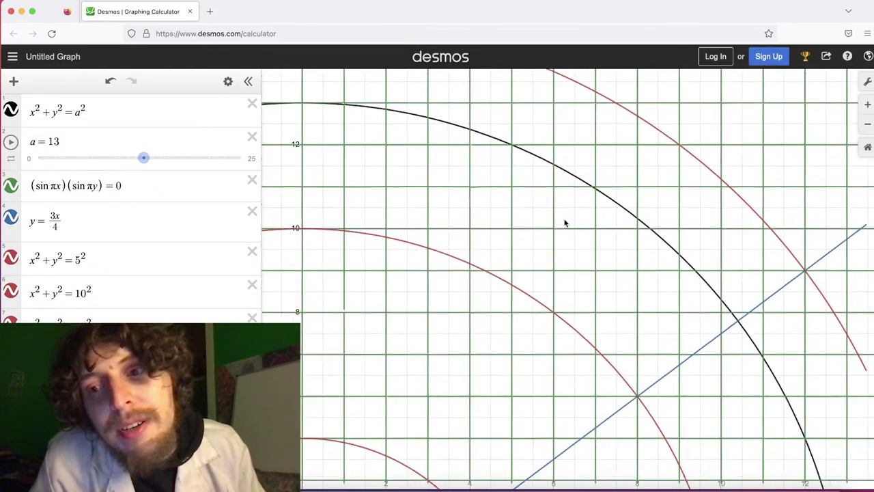
click(655, 231)
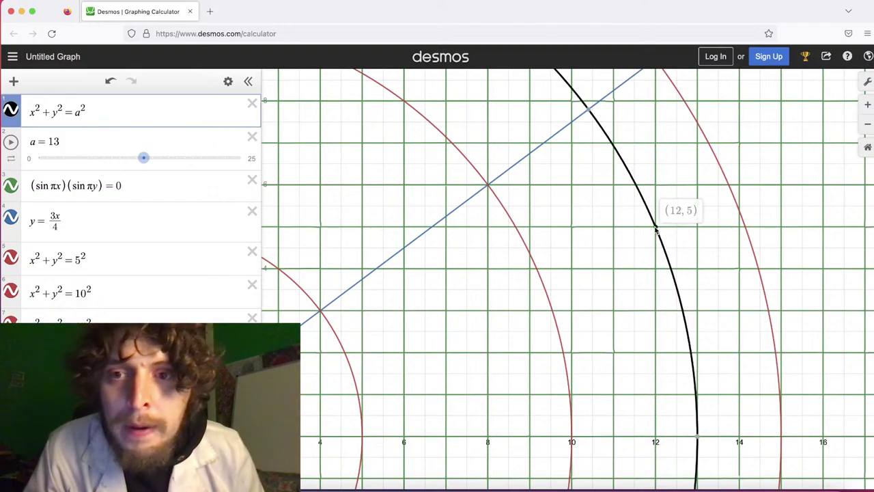
click(656, 231)
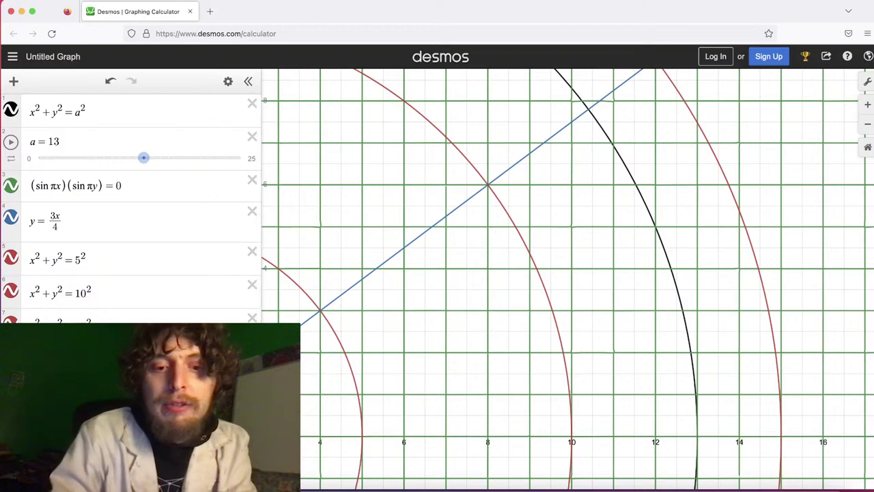
Add the line y=5x/12 as a new expression
text(y=5x/12)
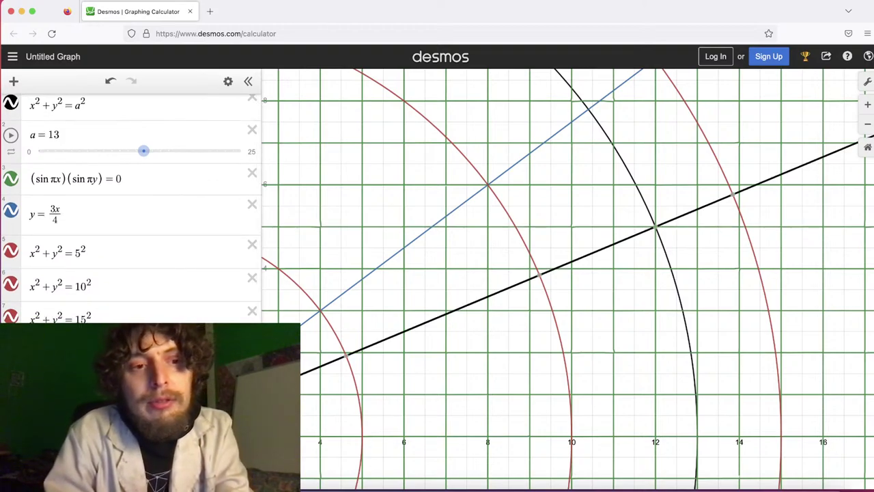
mouse_move(655, 228)
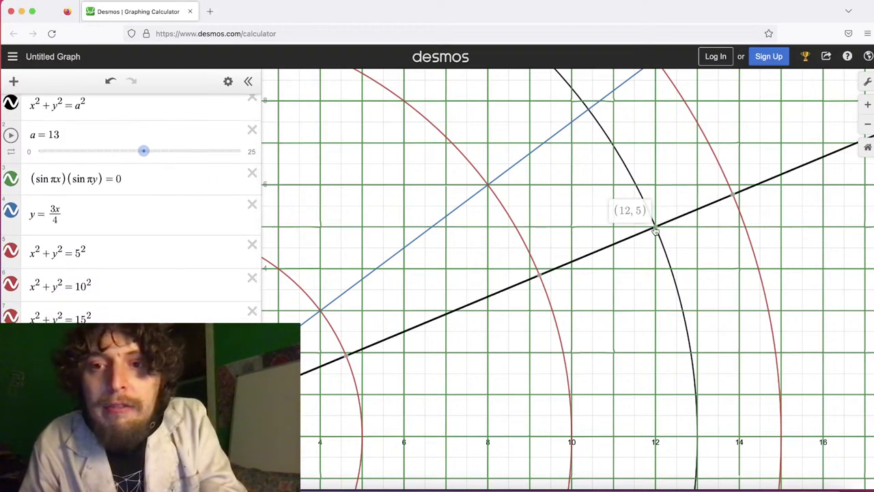
mouse_move(734, 194)
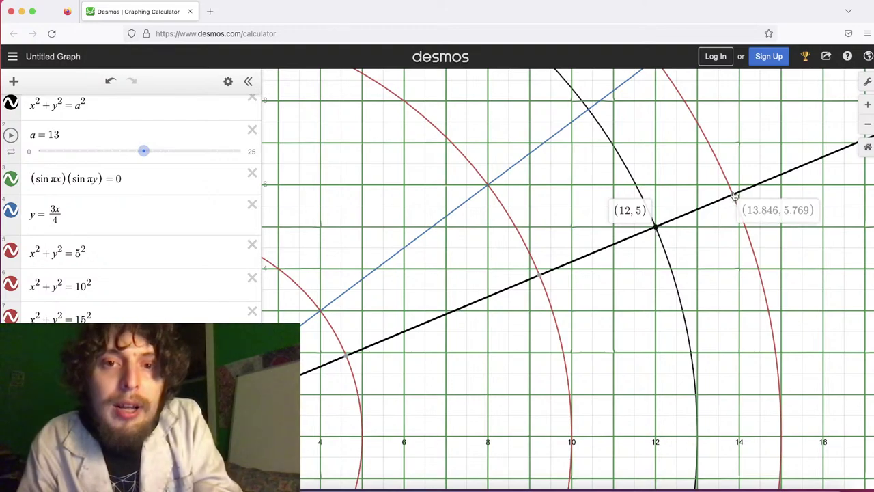
Recolour the y = 3x/4 line red
click(67, 216)
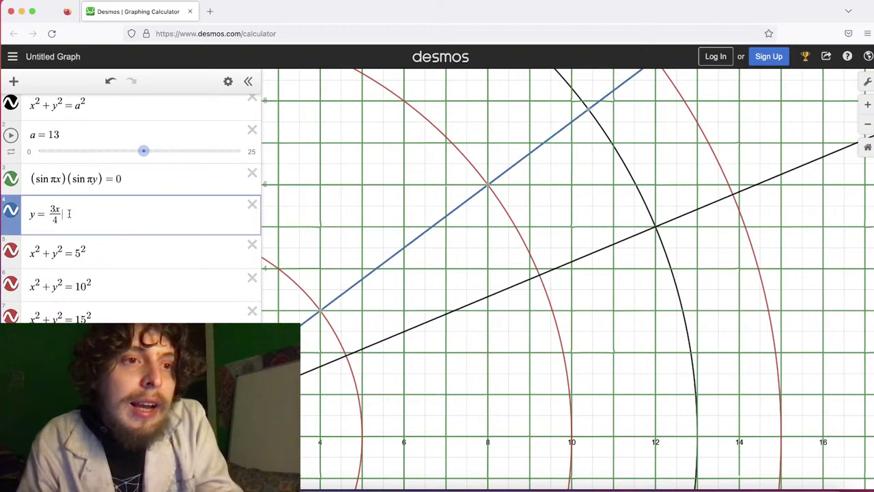
click(14, 211)
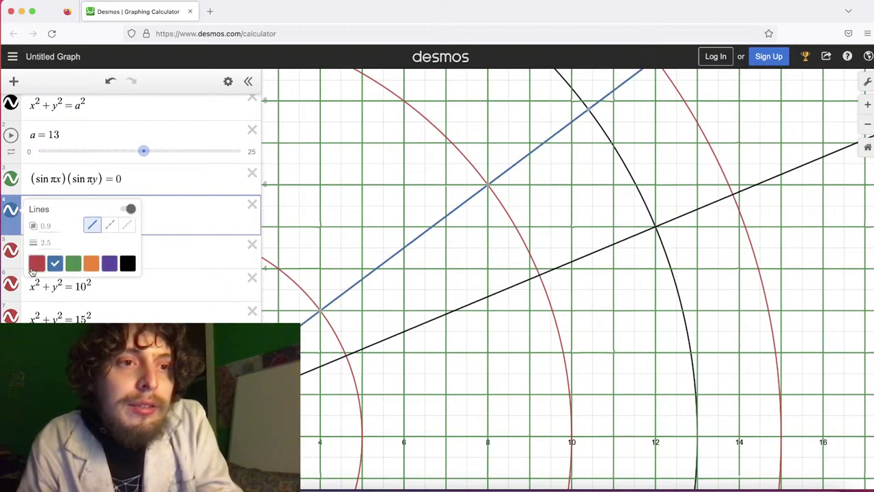
click(37, 262)
click(555, 197)
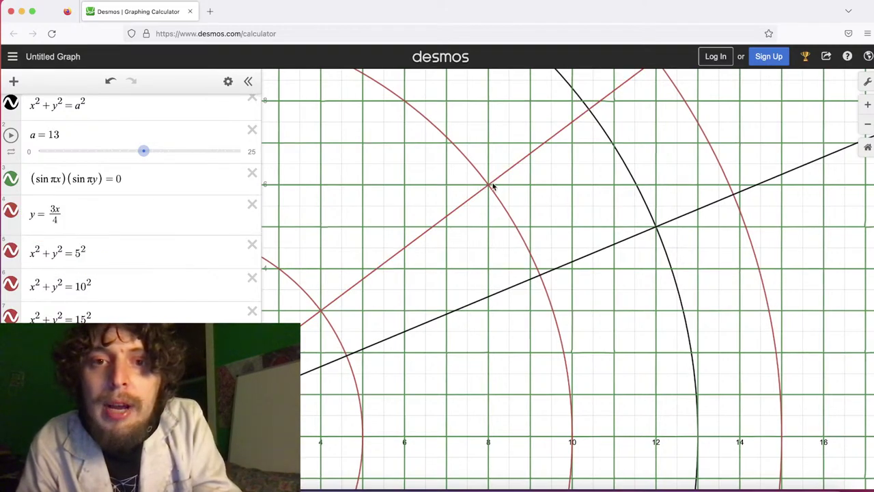
Check intersections (8, 6), (4, 3), and the radius-13 circle's crossing with y=5x/12
click(491, 187)
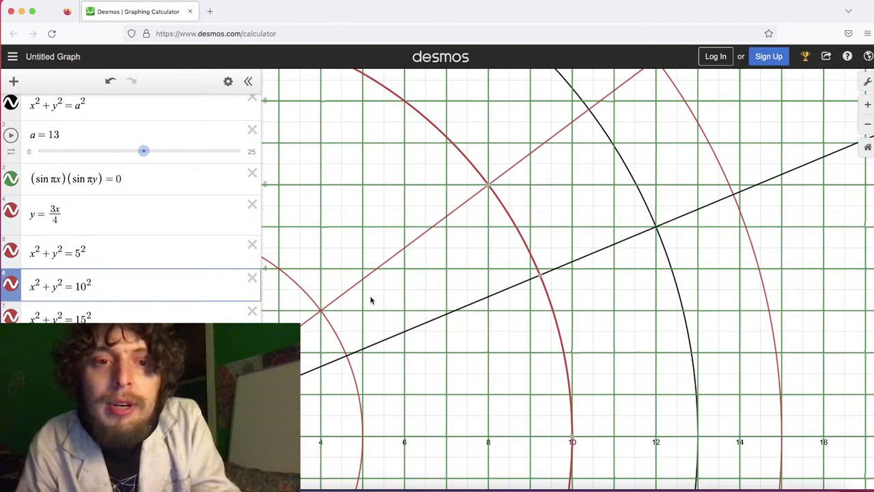
click(320, 311)
click(491, 187)
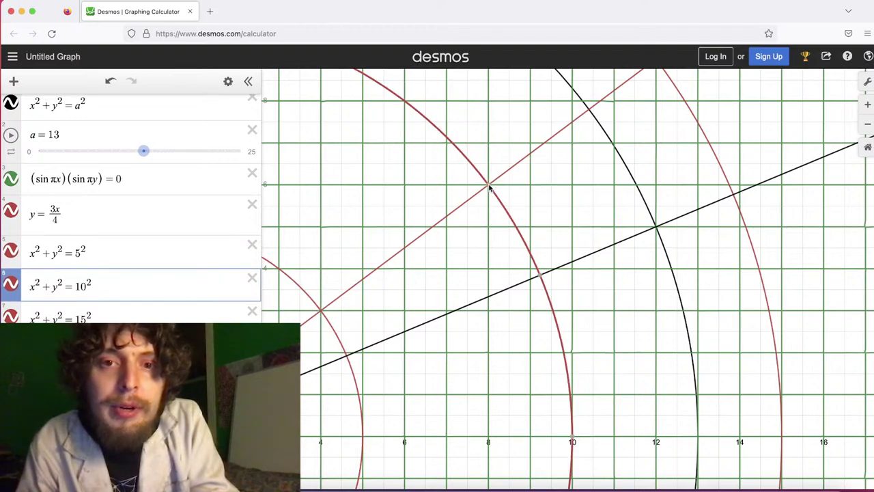
click(656, 229)
mouse_move(657, 231)
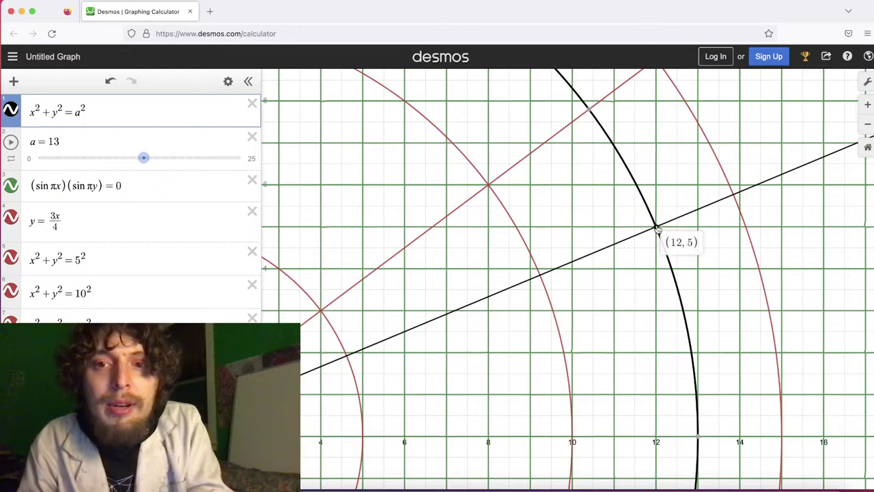
Zoom out, recentre on the origin, and check the a slider's 0–25 limits
scroll(656, 230, down, 10)
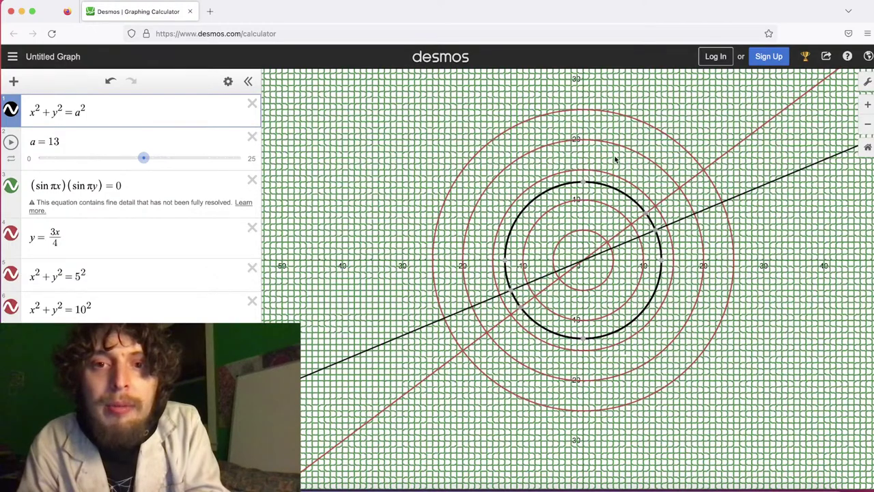
scroll(615, 161, up, 3)
drag(617, 164, 631, 139)
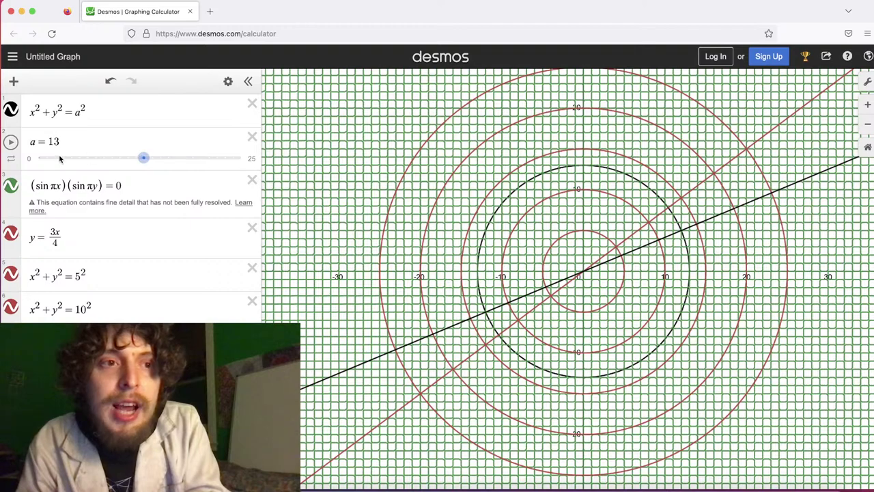
click(29, 158)
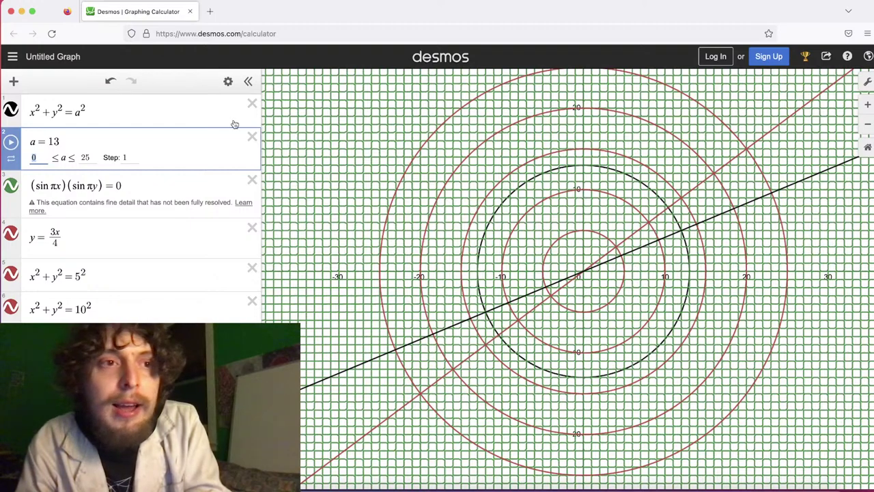
click(81, 135)
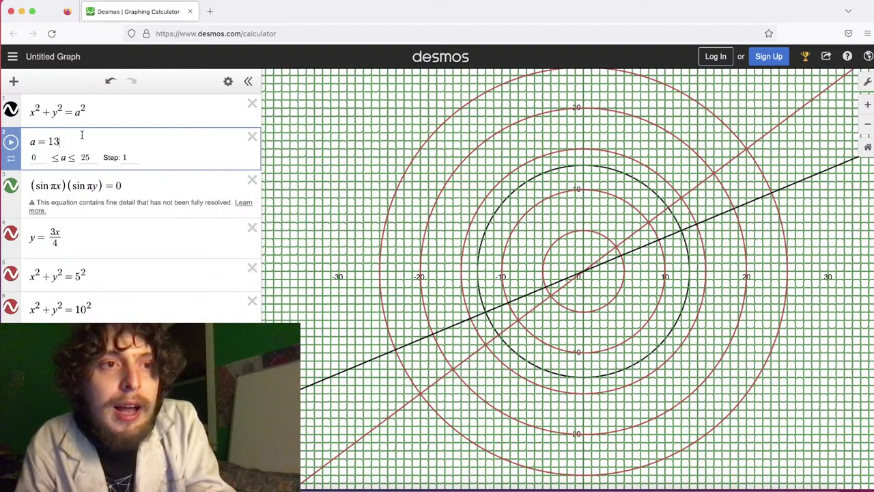
click(128, 211)
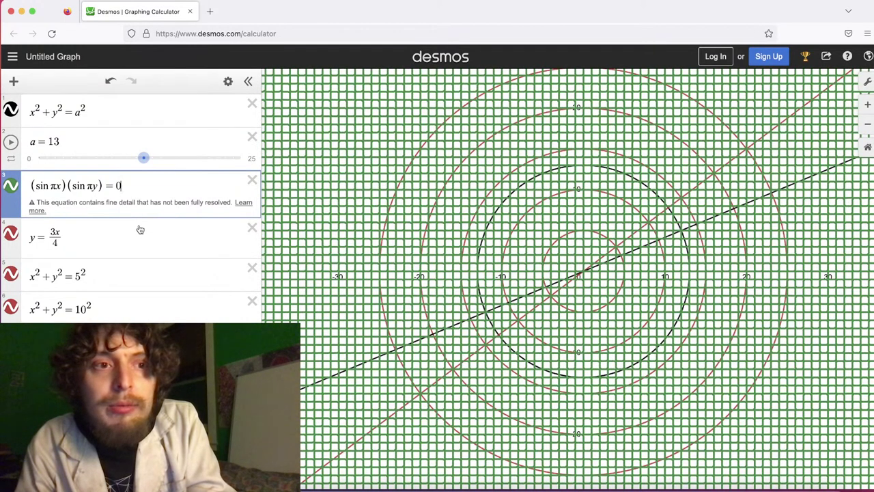
Highlight the y = 3x/4 line, the radius-13 circle and the radius-20 circle
click(140, 230)
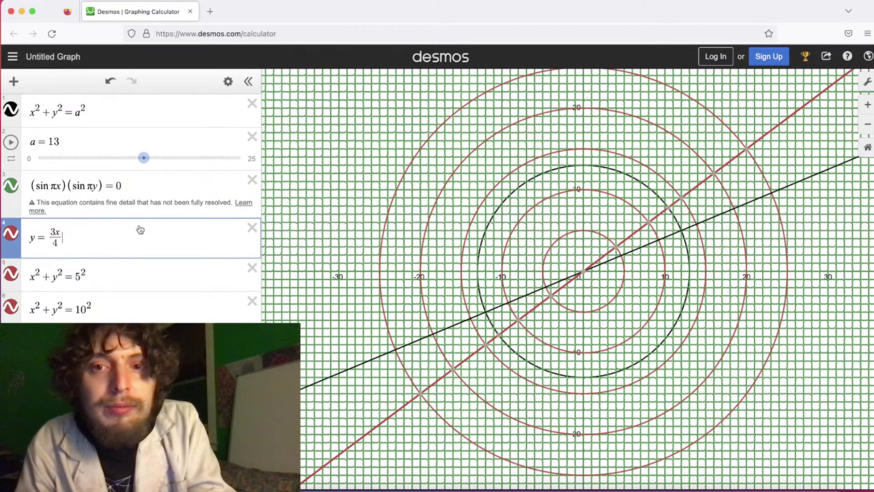
click(651, 193)
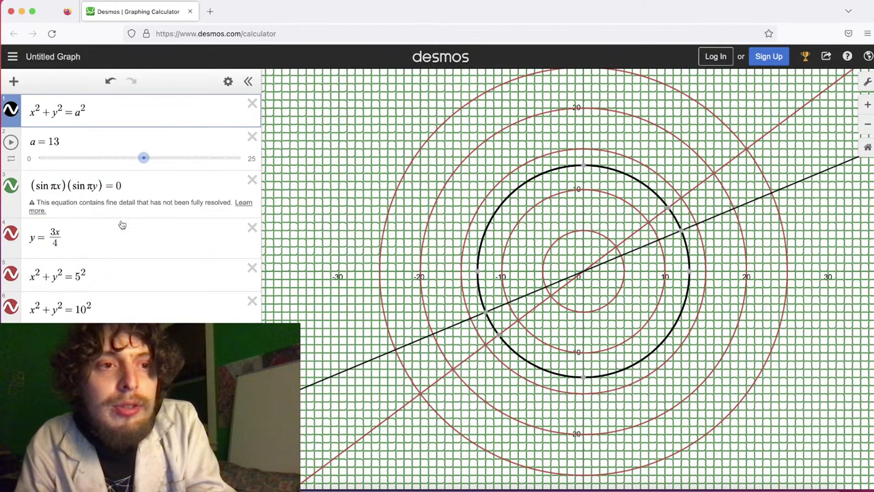
click(144, 161)
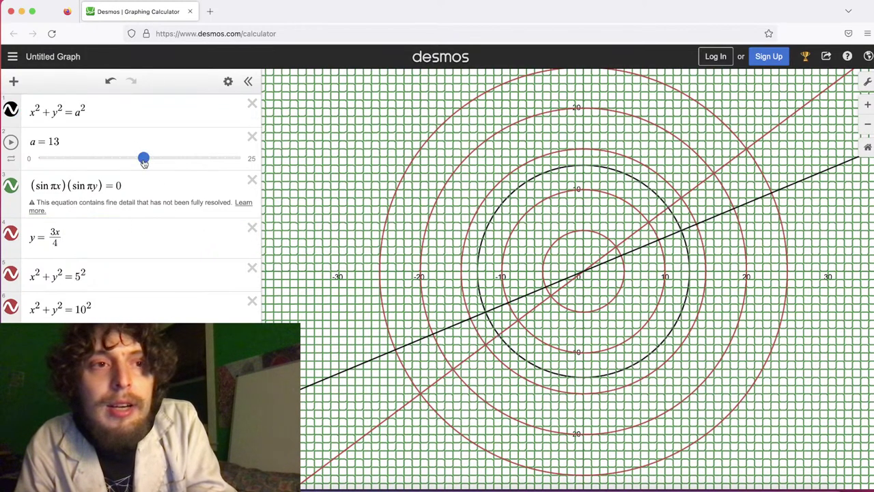
drag(92, 309, 27, 308)
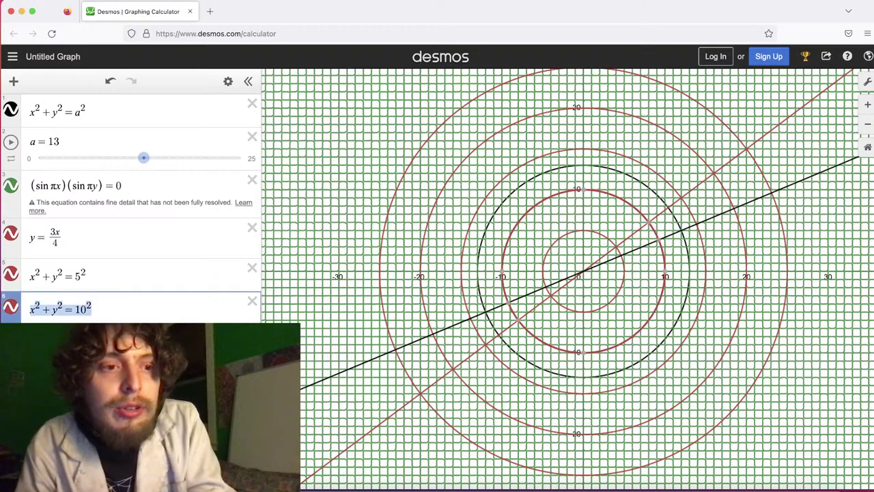
scroll(137, 273, down, 1)
scroll(130, 204, down, 1)
key(Escape)
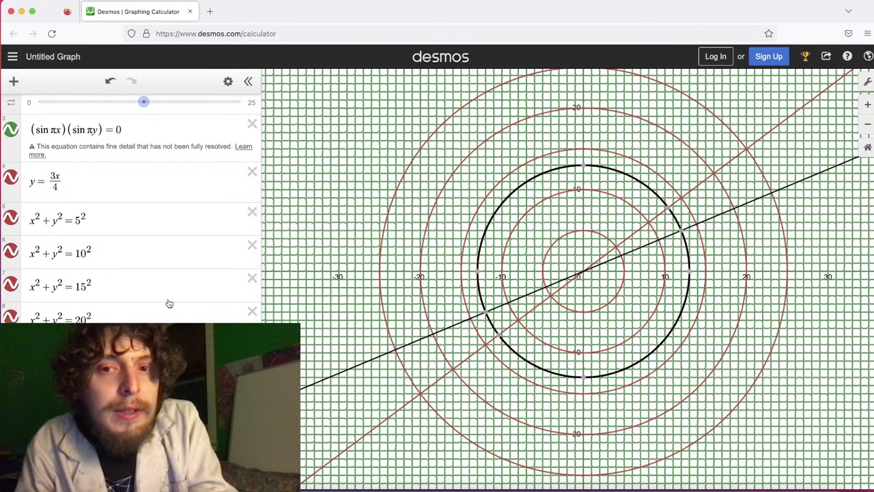
click(242, 313)
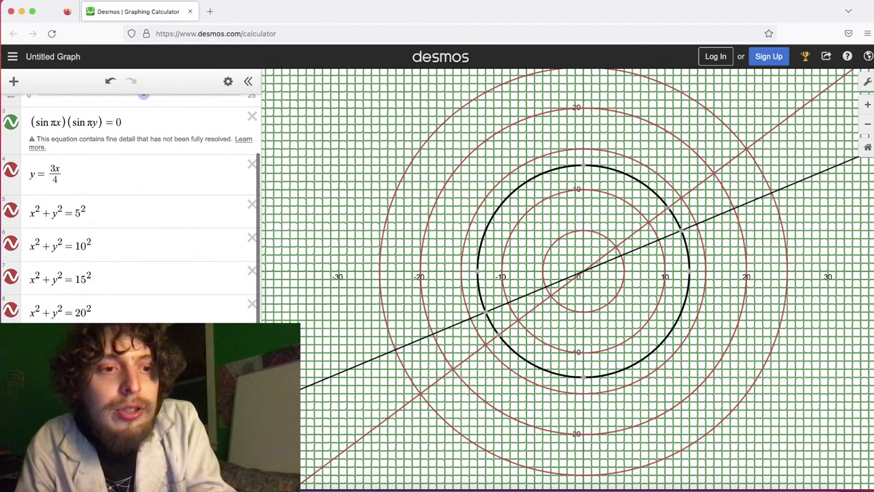
Trace the radius-20 circle and frame the upper-right quadrant out to the 25² circle
scroll(130, 205, down, 1)
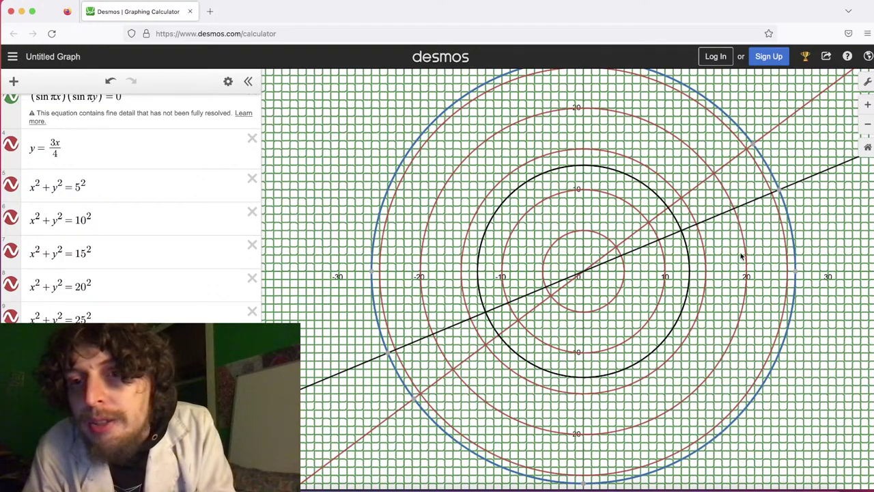
drag(742, 254, 716, 260)
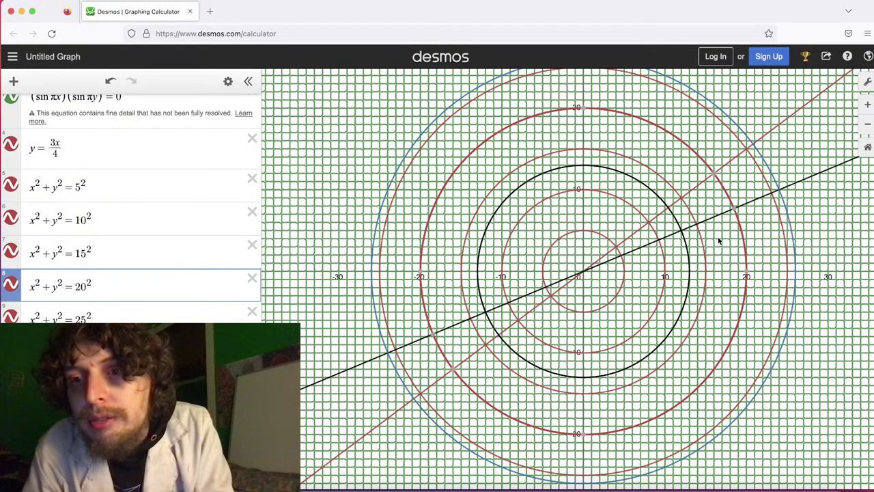
scroll(718, 239, up, 5)
scroll(747, 193, down, 2)
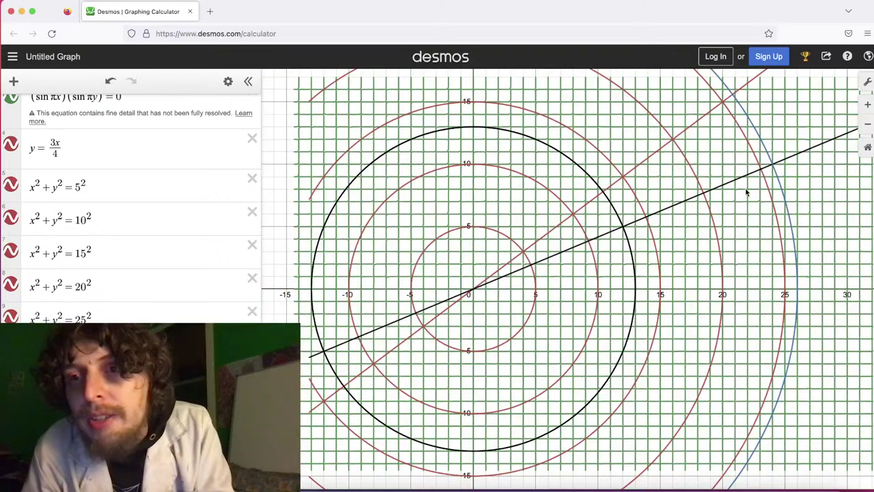
drag(748, 195, 748, 257)
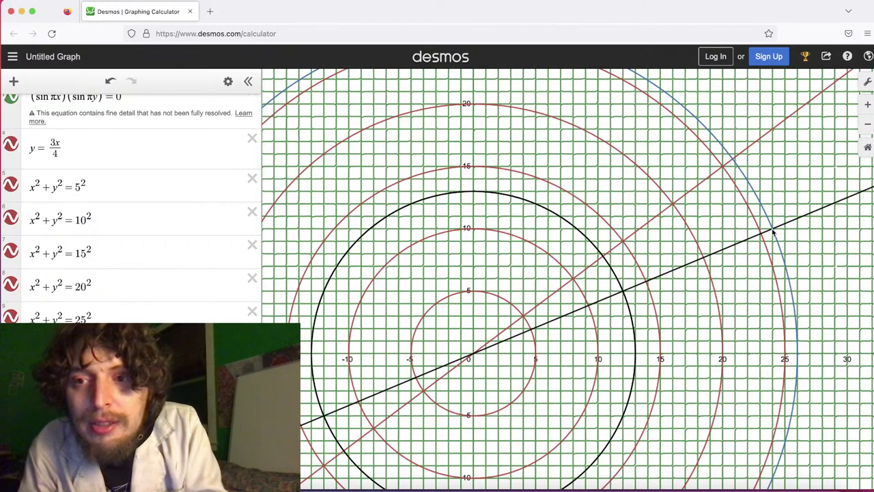
Show the (24, 10) intersection of the line with the blue circle
click(774, 231)
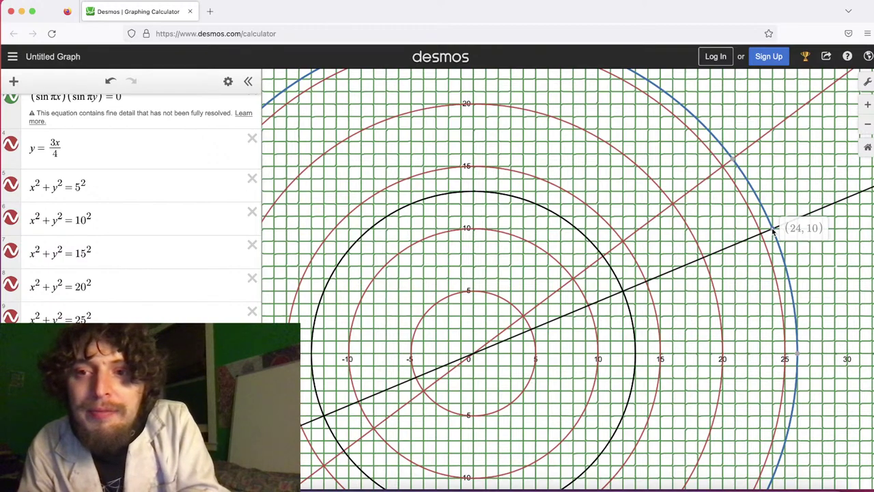
click(774, 232)
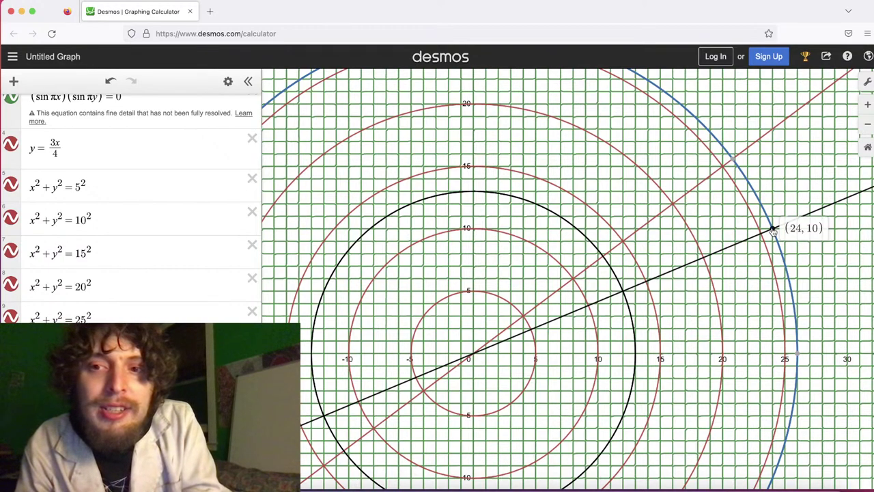
click(774, 232)
click(774, 232)
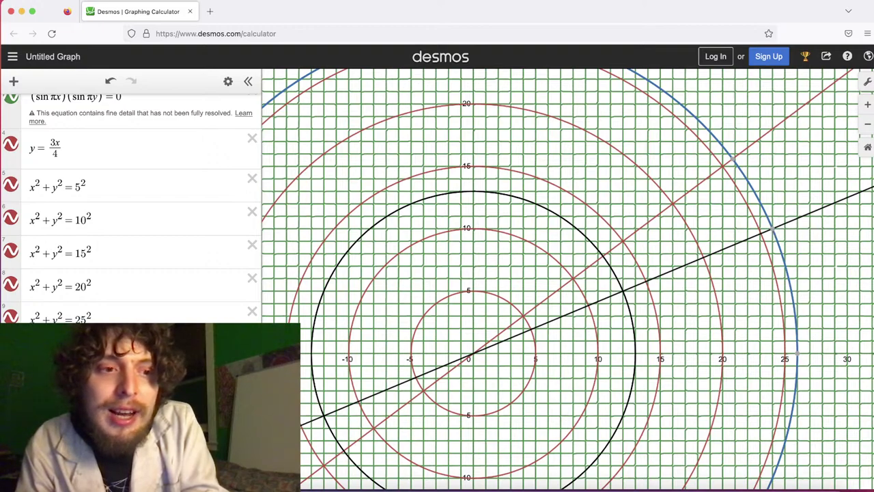
click(774, 231)
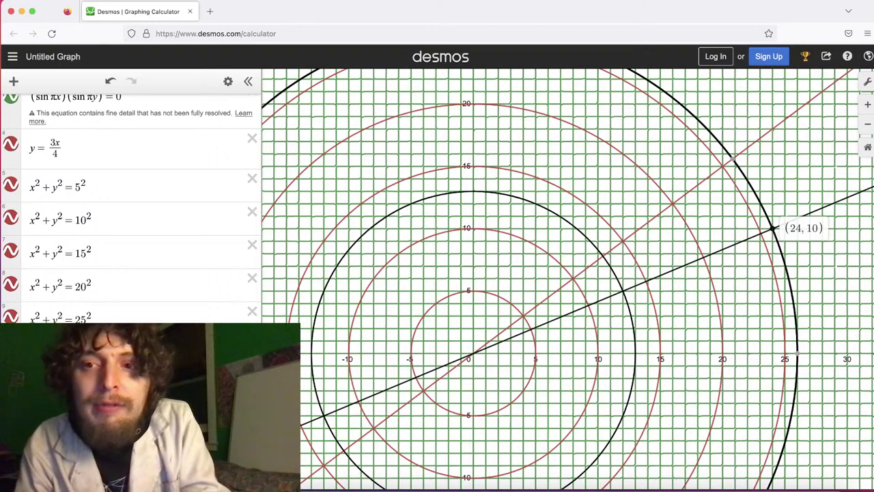
Select the black line, mark its crossings at (24, 10) and (12, 5), then deselect
click(618, 293)
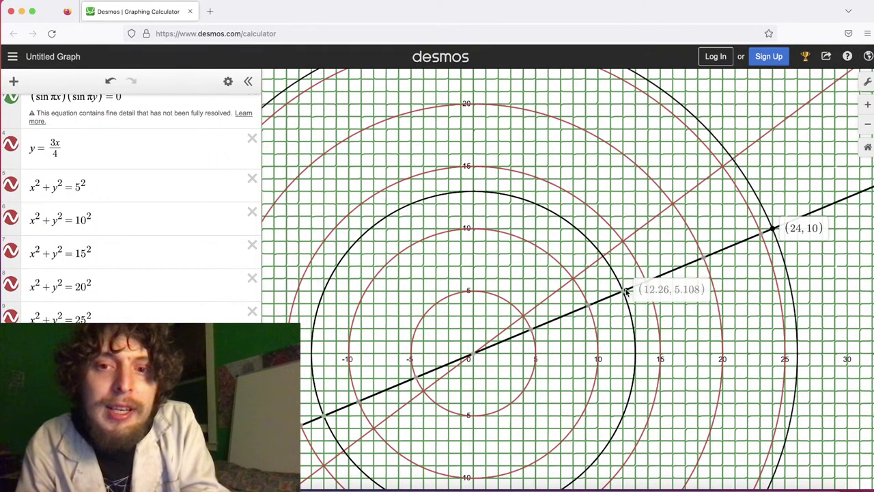
click(774, 230)
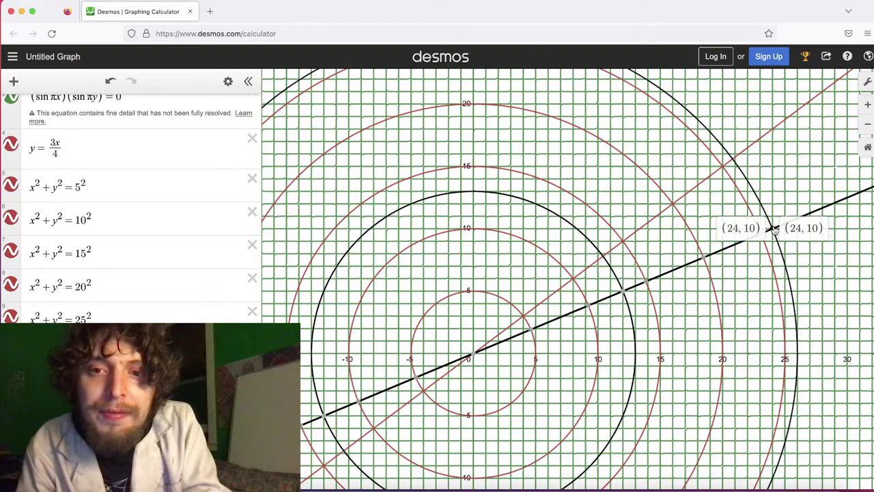
click(623, 293)
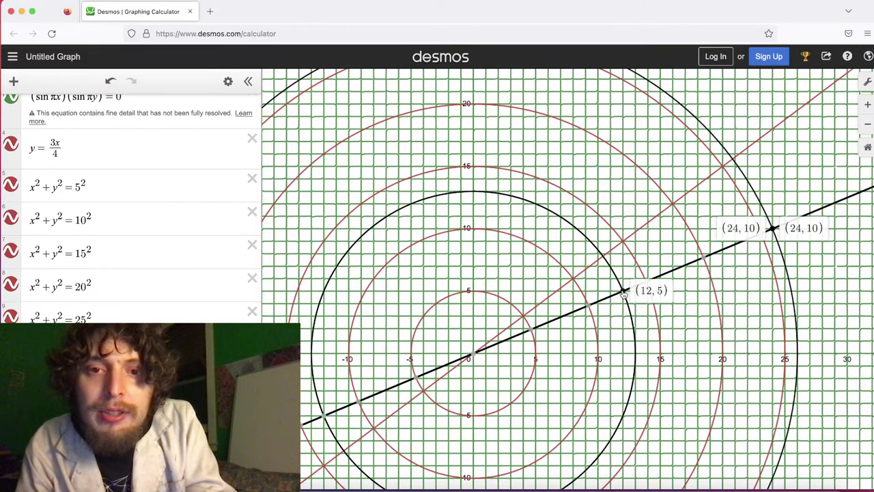
click(546, 229)
Centre the first quadrant and step a from 13 through 14 and 16 up to 17
scroll(544, 222, up, 3)
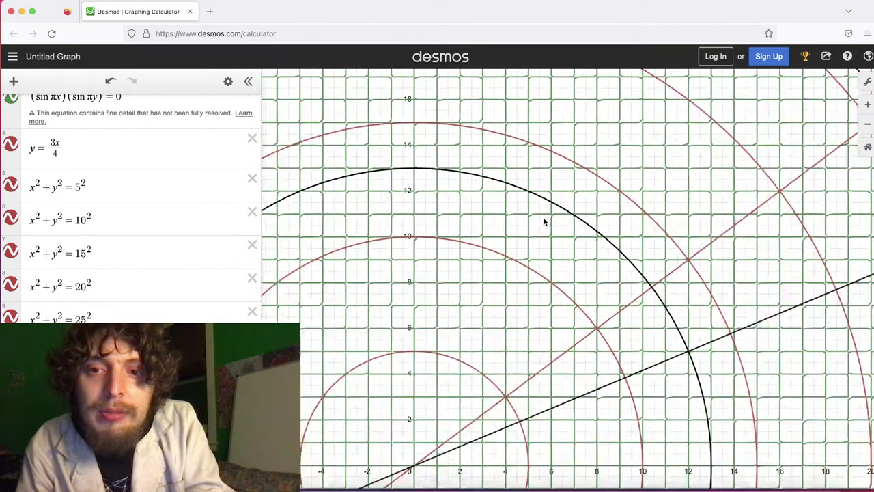
scroll(544, 222, up, 2)
drag(544, 226, 555, 241)
scroll(460, 82, down, 3)
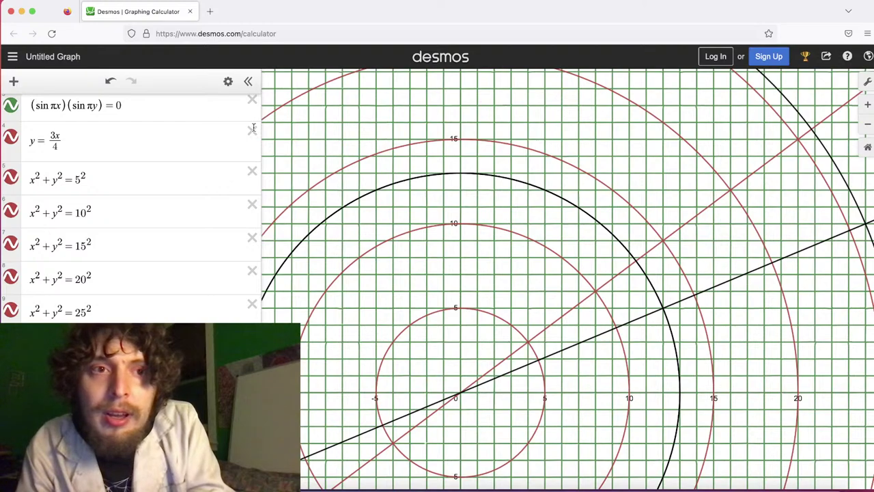
scroll(179, 170, up, 3)
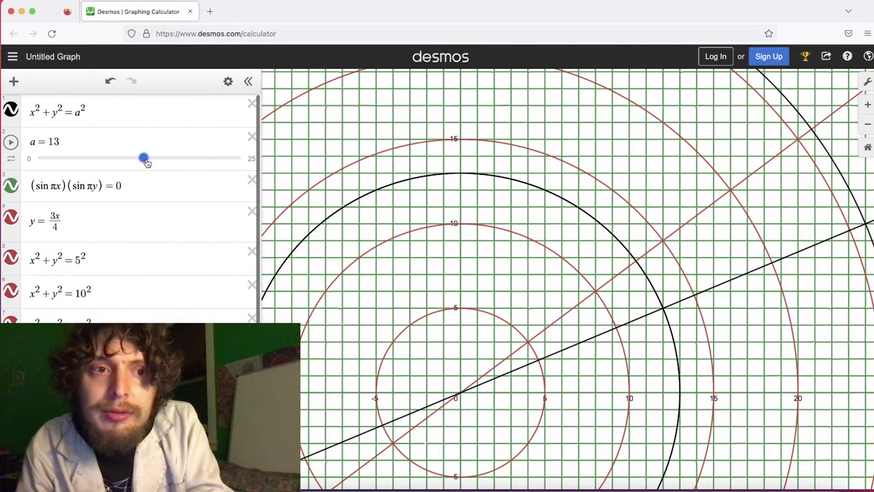
drag(146, 161, 153, 160)
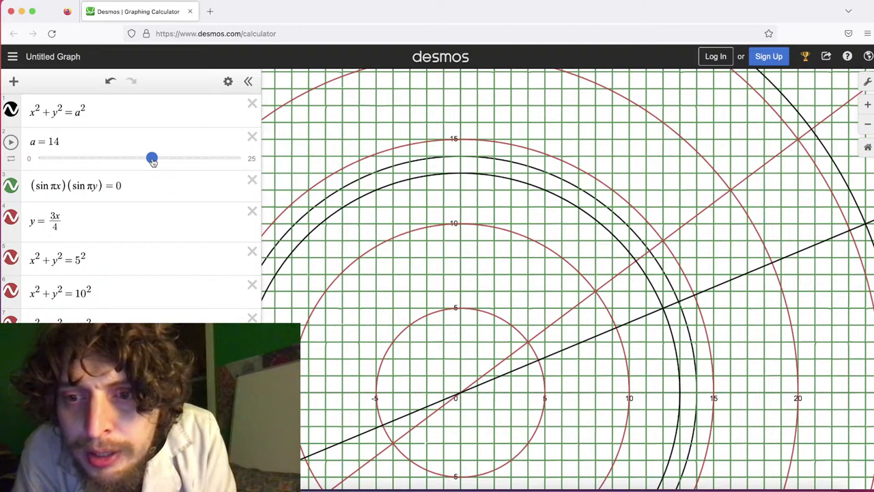
drag(154, 159, 168, 159)
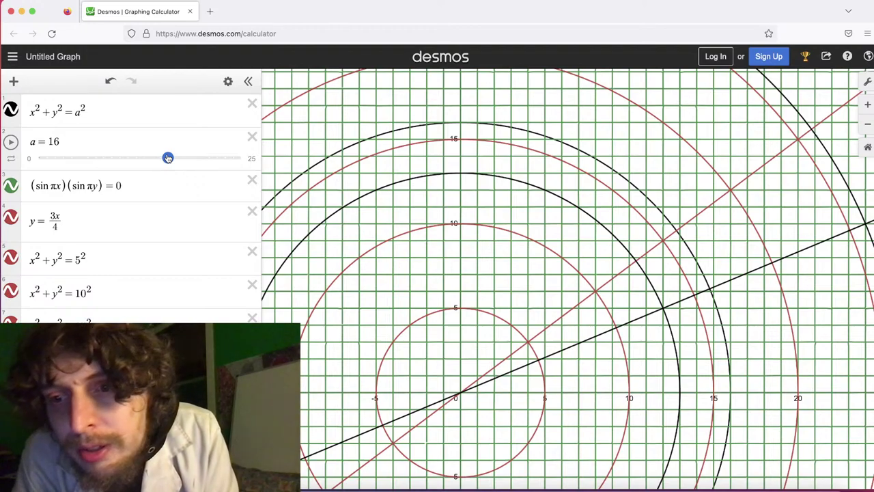
drag(168, 158, 177, 155)
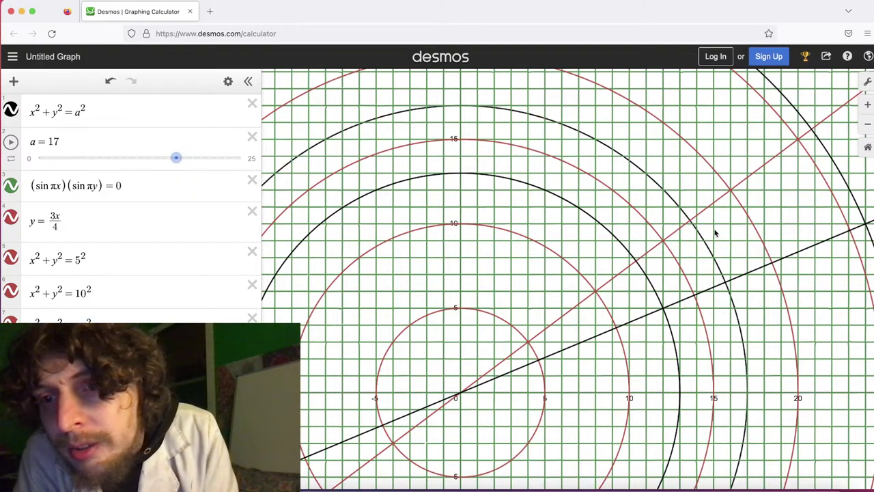
scroll(715, 230, up, 3)
scroll(717, 227, down, 3)
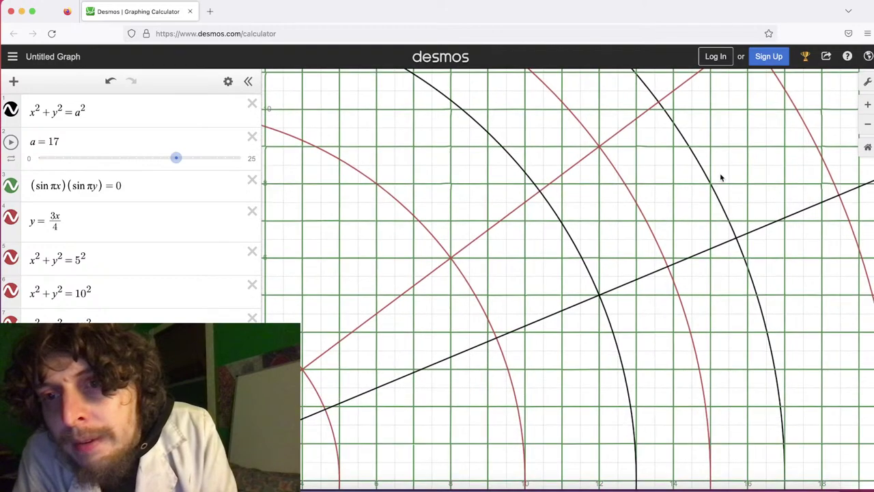
Trace the black radius-17 circle to the point (15, 8) and zoom around it
click(719, 179)
drag(711, 188, 711, 185)
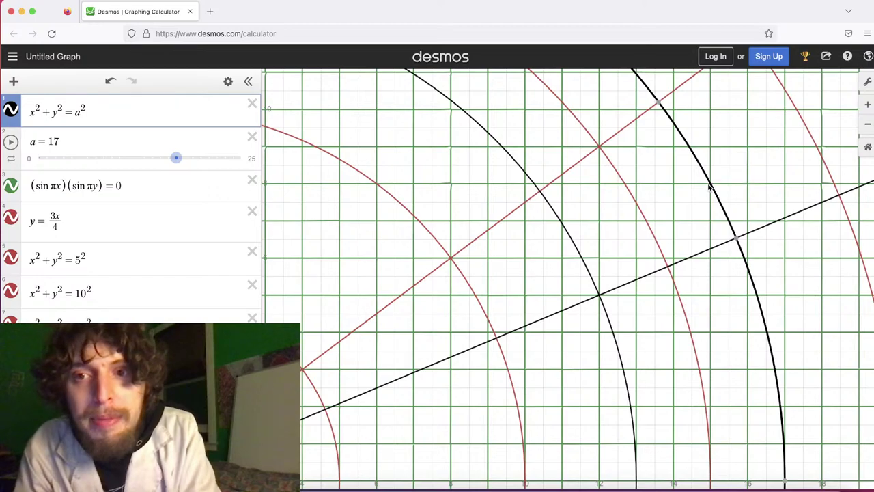
scroll(723, 188, up, 5)
scroll(722, 187, down, 8)
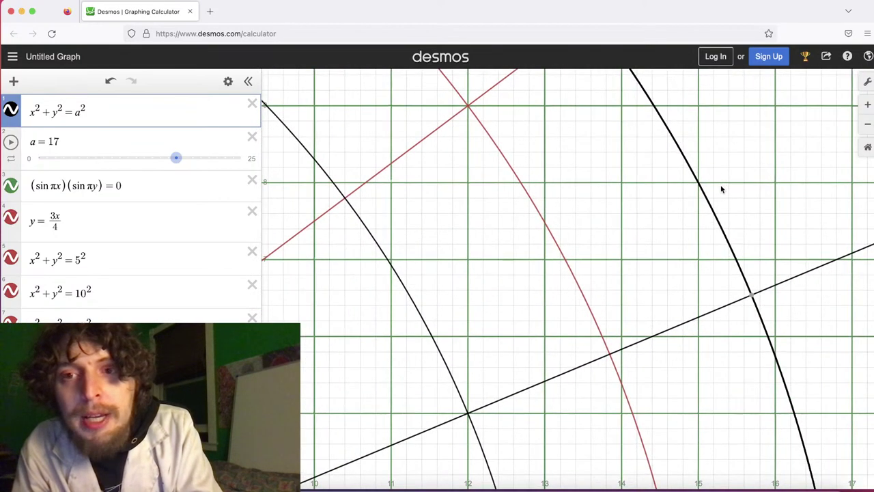
scroll(717, 186, up, 1)
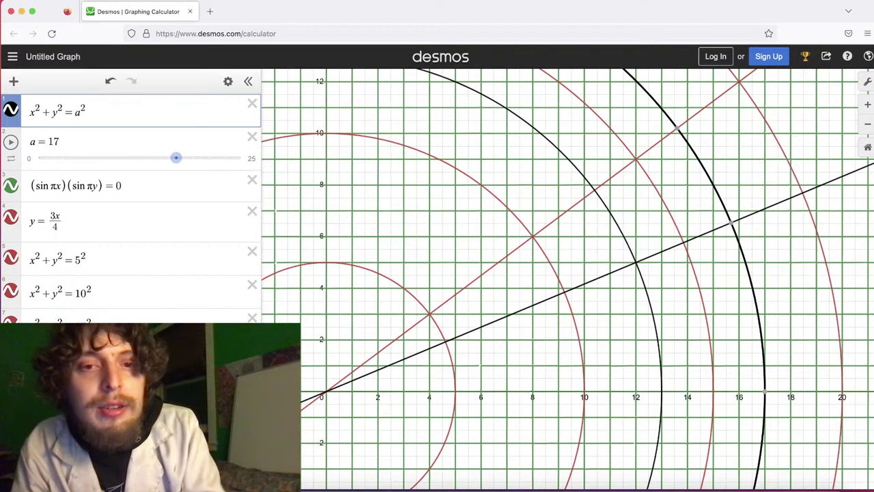
mouse_move(714, 188)
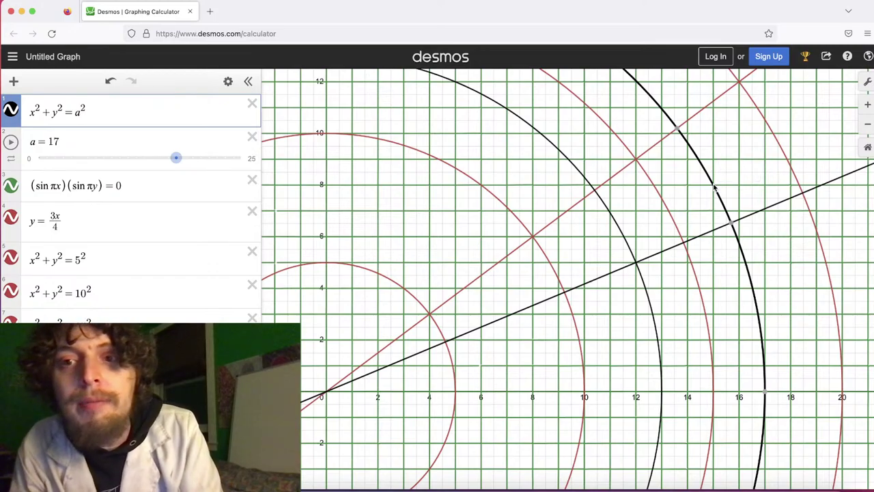
scroll(689, 211, up, 3)
scroll(705, 198, down, 10)
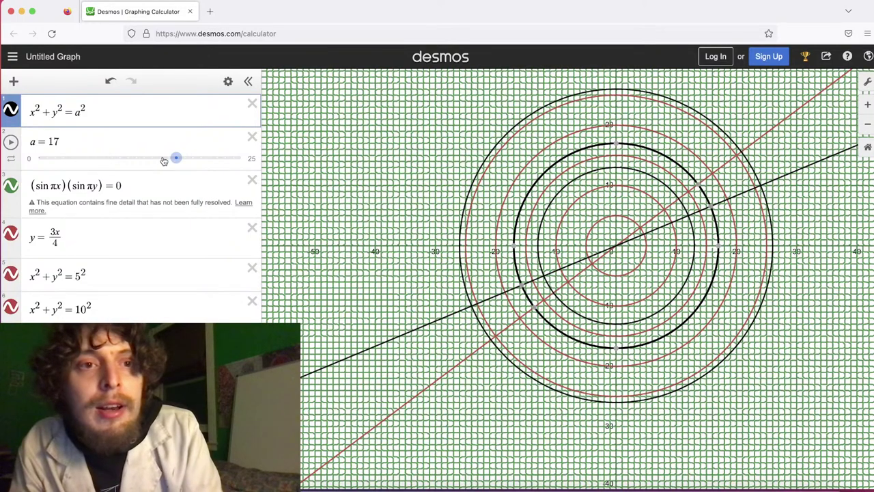
Raise a to 25, recentre the circles, and briefly try 24 before returning to 25
drag(177, 158, 244, 150)
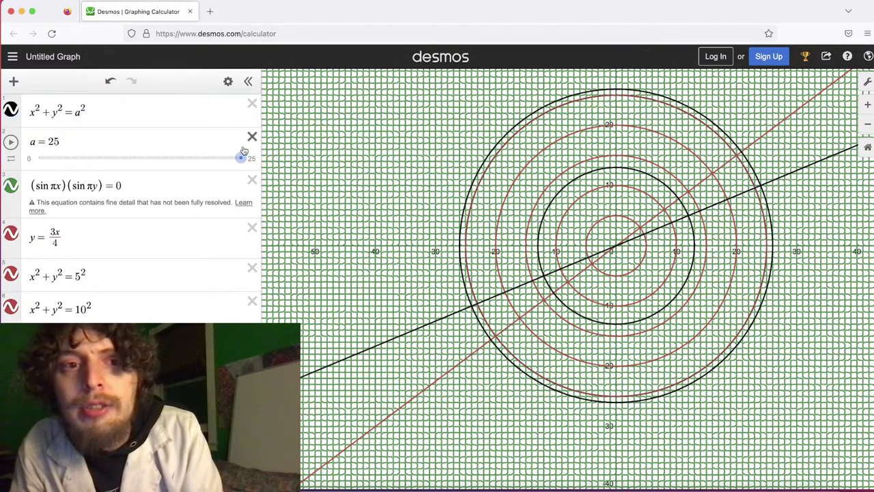
scroll(340, 203, up, 2)
click(416, 183)
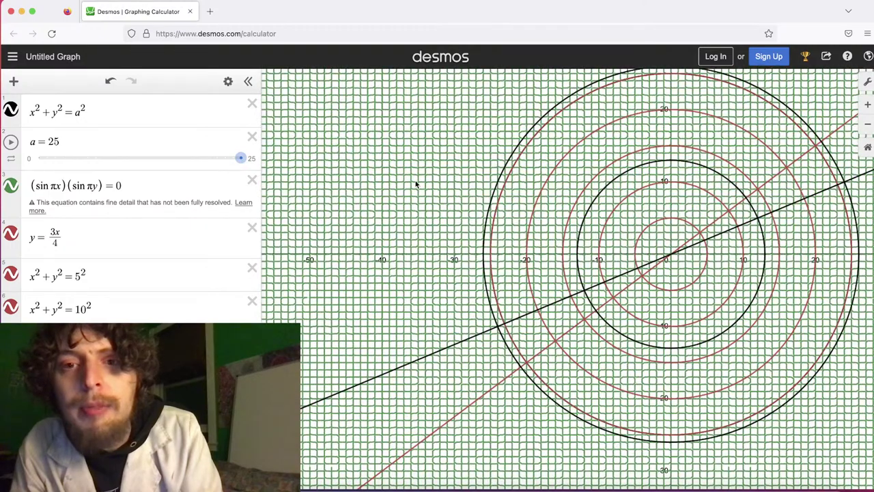
scroll(467, 180, up, 2)
drag(466, 180, 301, 136)
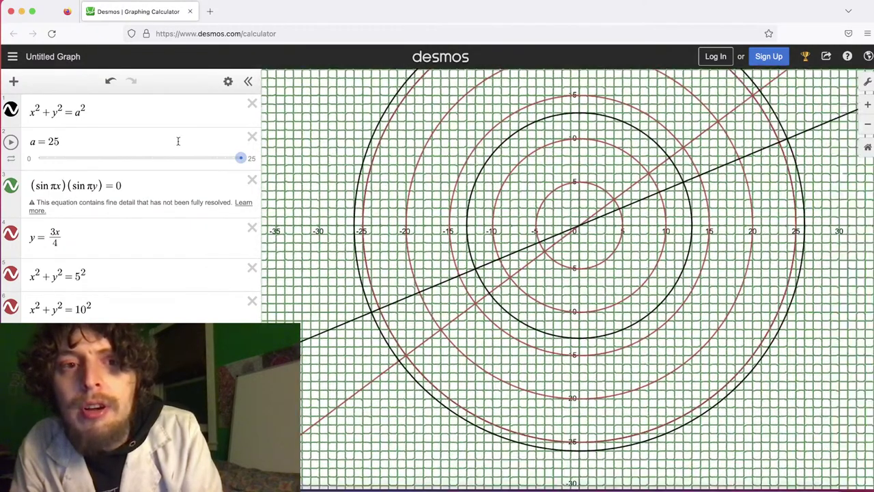
drag(239, 159, 247, 159)
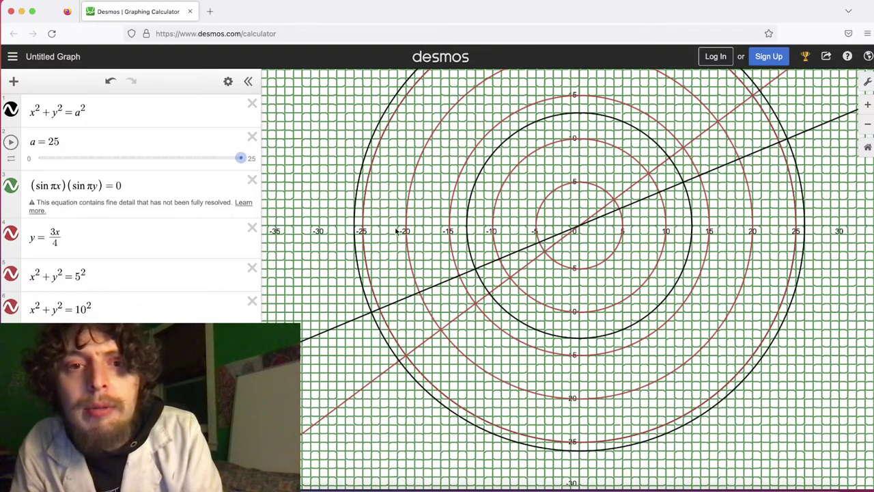
scroll(396, 232, up, 1)
scroll(388, 232, up, 8)
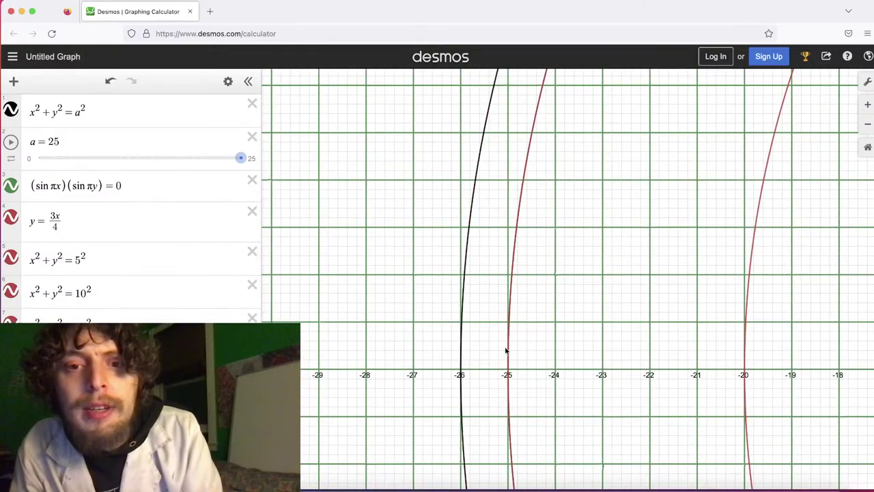
Pan the graph to show the circles between x = 17 and 28 where the lines cross them
mouse_move(542, 156)
mouse_down()
mouse_move(538, 347)
mouse_move(558, 250)
mouse_move(519, 376)
mouse_move(660, 209)
mouse_move(637, 247)
mouse_move(392, 111)
mouse_up()
drag(601, 228, 410, 198)
mouse_move(744, 277)
mouse_down()
mouse_move(452, 165)
mouse_move(499, 267)
mouse_move(469, 268)
mouse_up()
drag(681, 255, 499, 242)
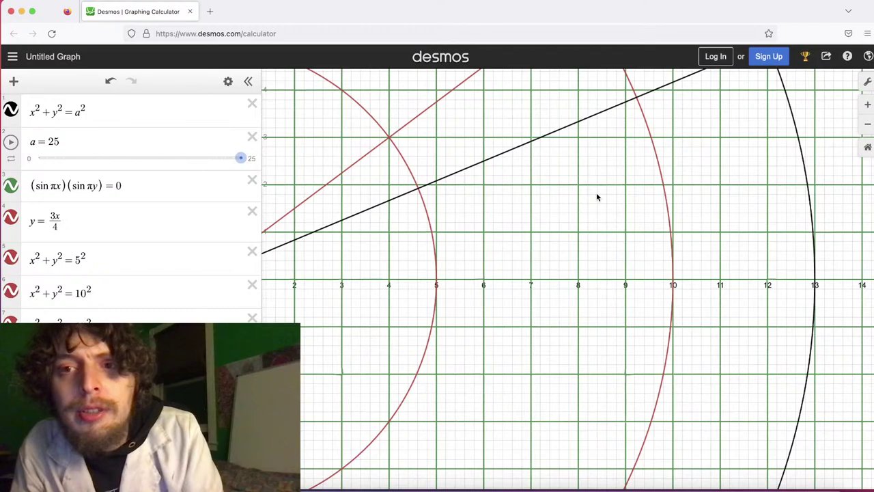
drag(597, 197, 443, 228)
drag(566, 226, 410, 232)
mouse_move(806, 225)
mouse_down()
mouse_move(560, 226)
mouse_move(447, 258)
mouse_up()
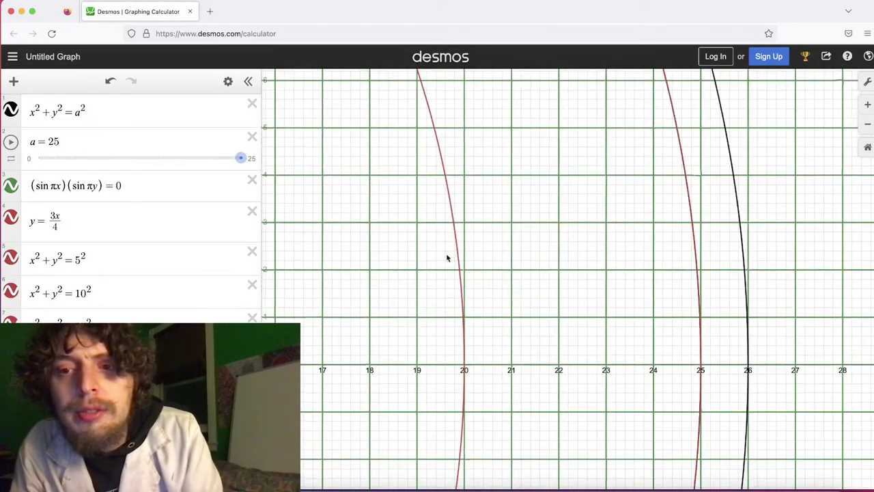
drag(508, 179, 503, 239)
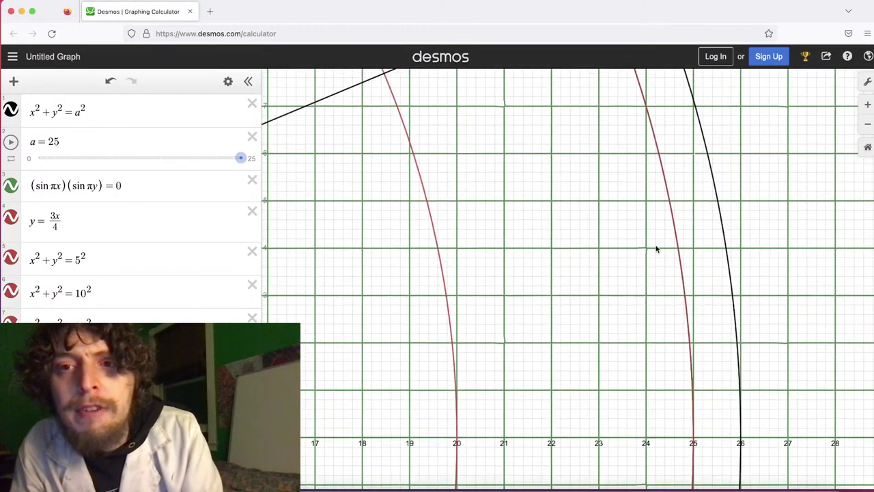
mouse_move(655, 249)
mouse_down()
mouse_move(675, 334)
mouse_move(662, 346)
mouse_up()
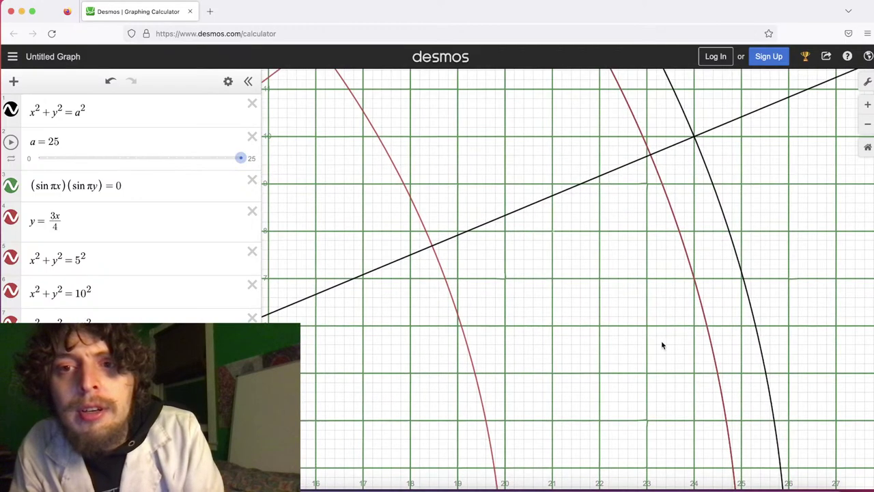
Trace the radius-25 circle through (20, 15) and (24, 7), then zoom out
click(652, 168)
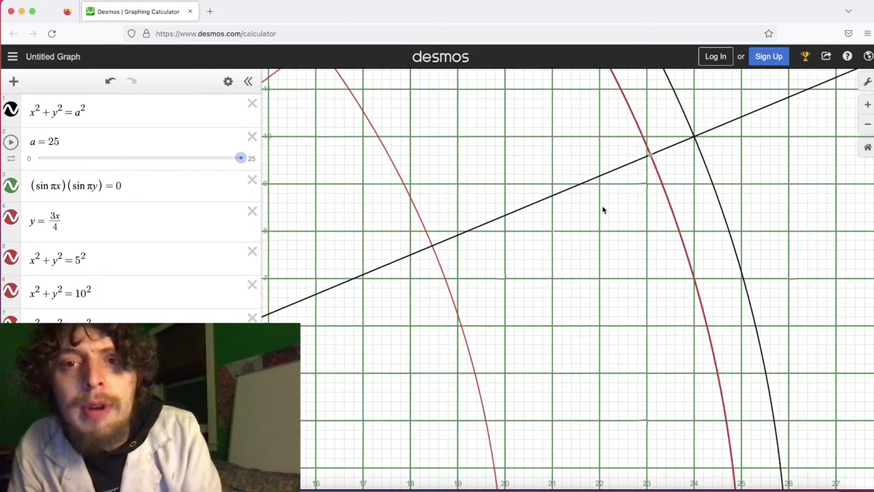
drag(653, 249, 780, 468)
click(633, 121)
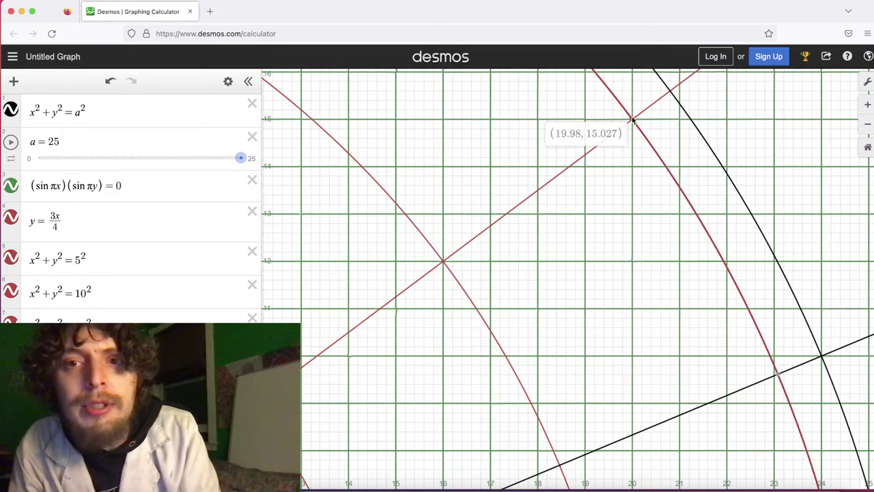
drag(632, 120, 633, 122)
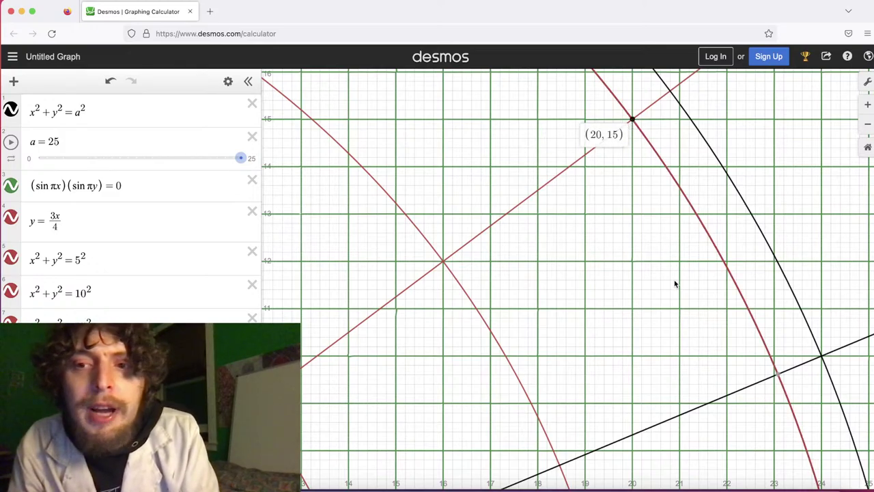
drag(675, 283, 558, 22)
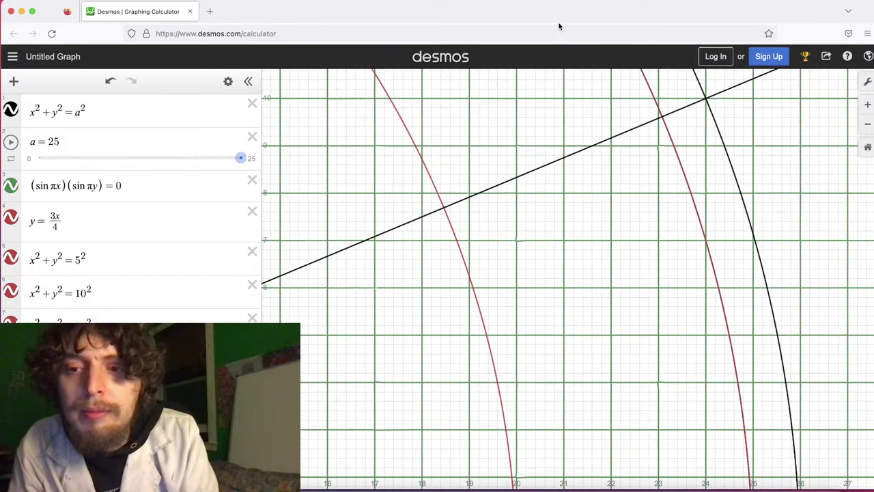
click(706, 242)
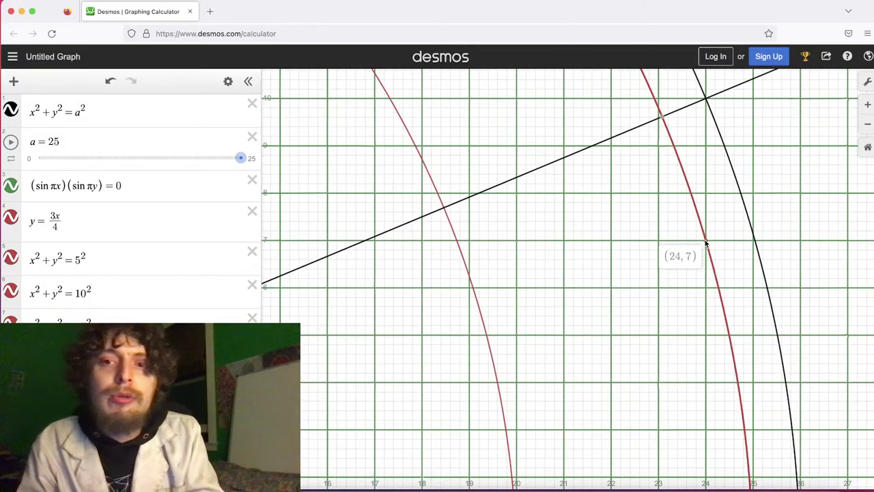
drag(706, 242, 706, 242)
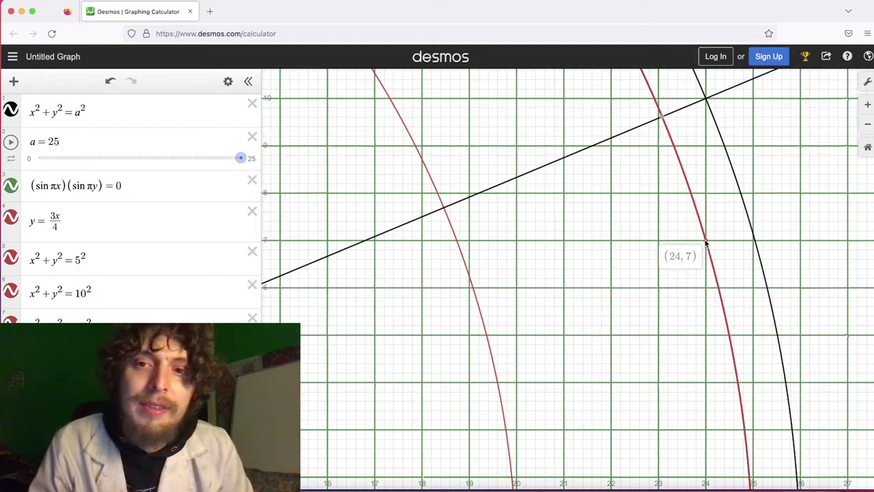
drag(707, 243, 707, 243)
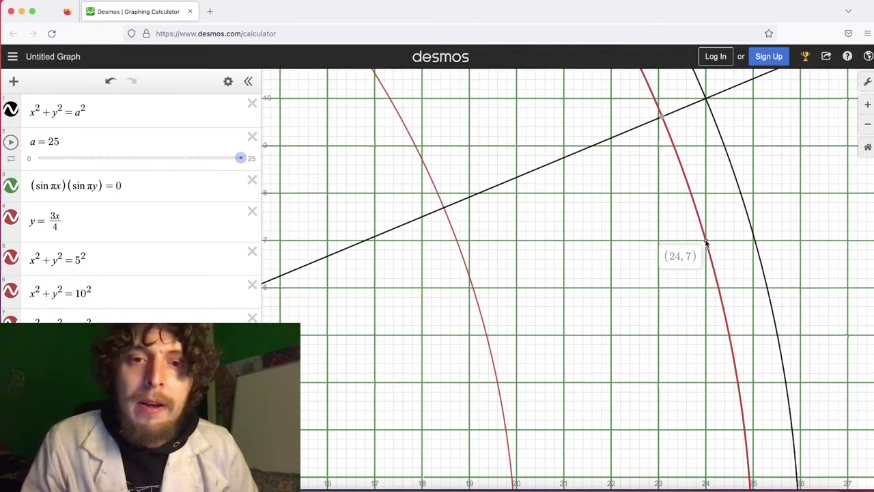
scroll(706, 243, down, 8)
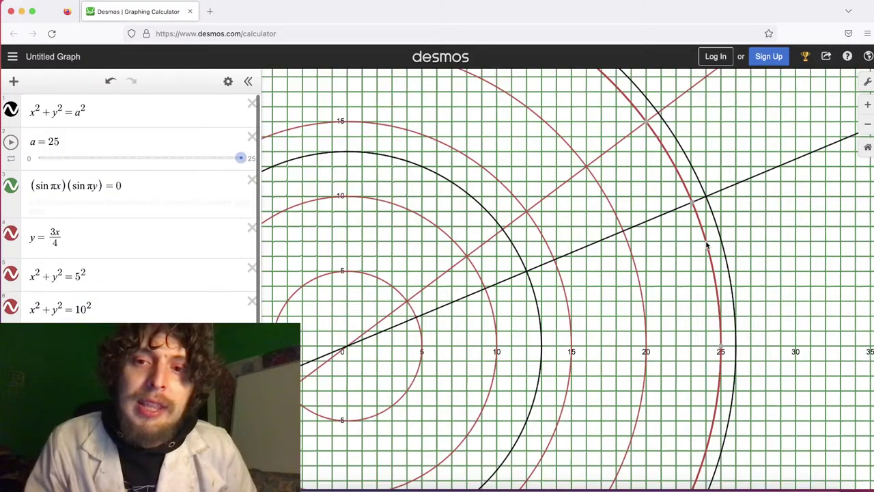
scroll(707, 245, down, 5)
scroll(707, 244, up, 3)
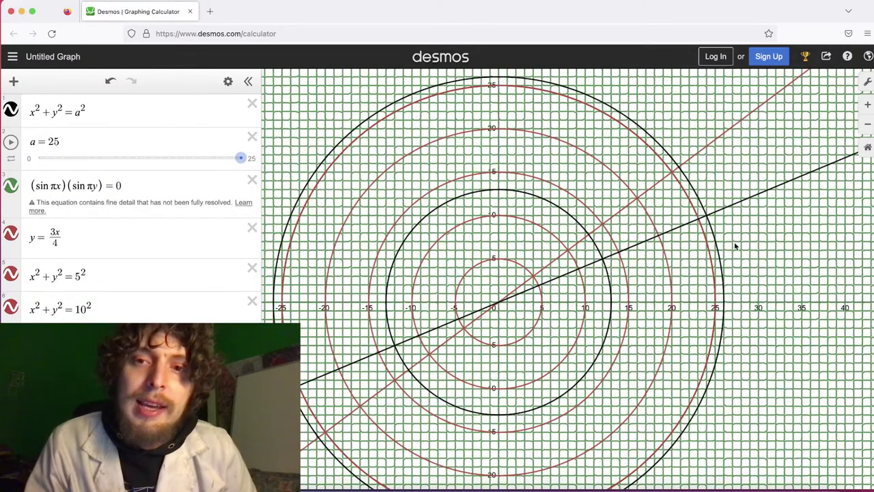
scroll(736, 246, up, 3)
scroll(742, 219, down, 3)
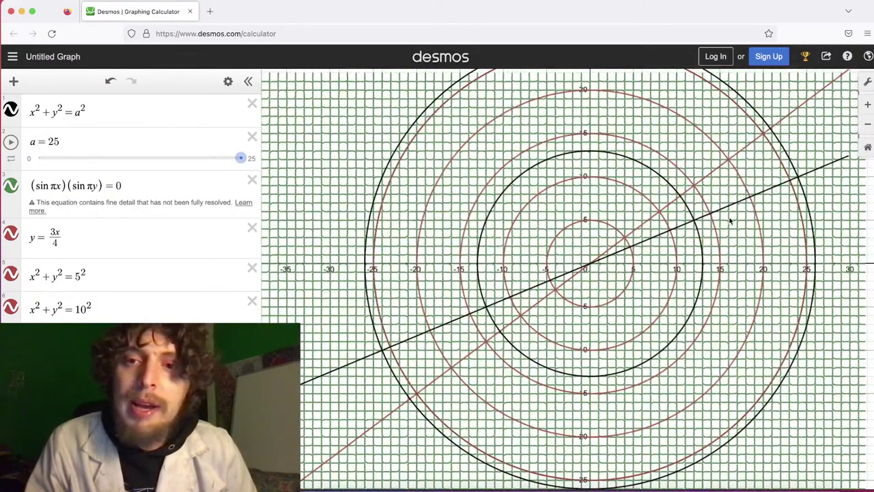
drag(730, 220, 665, 224)
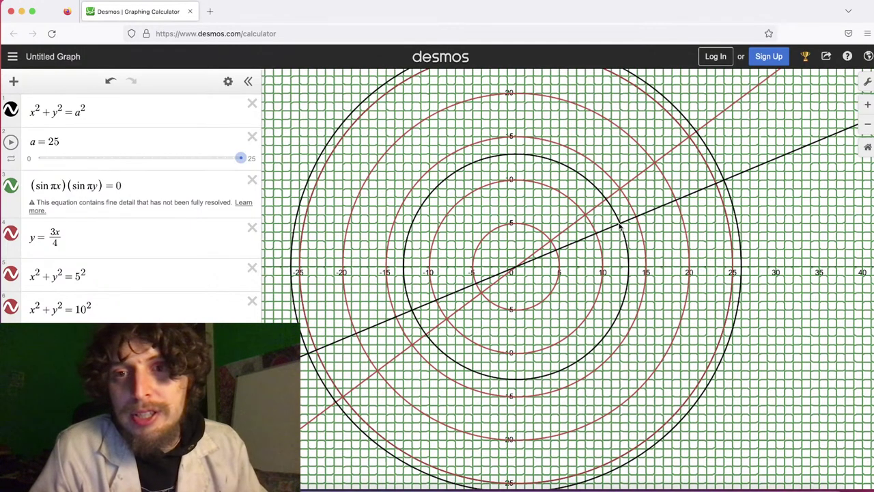
click(620, 226)
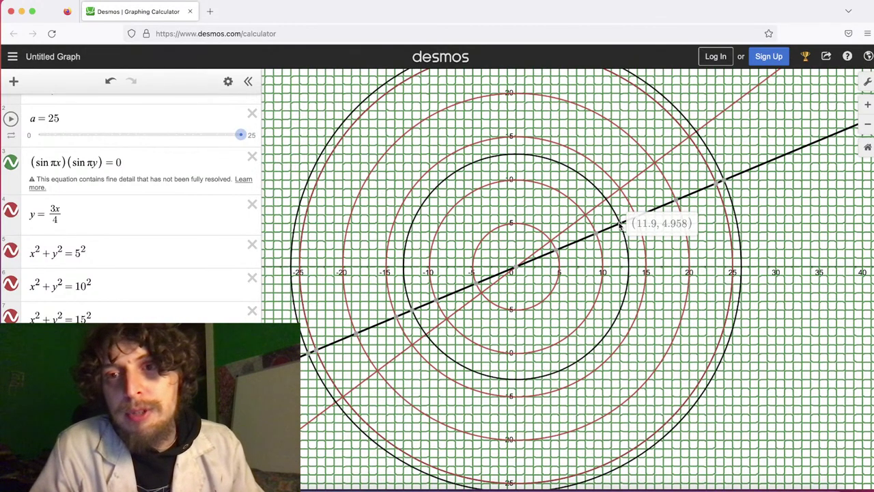
drag(620, 225, 620, 226)
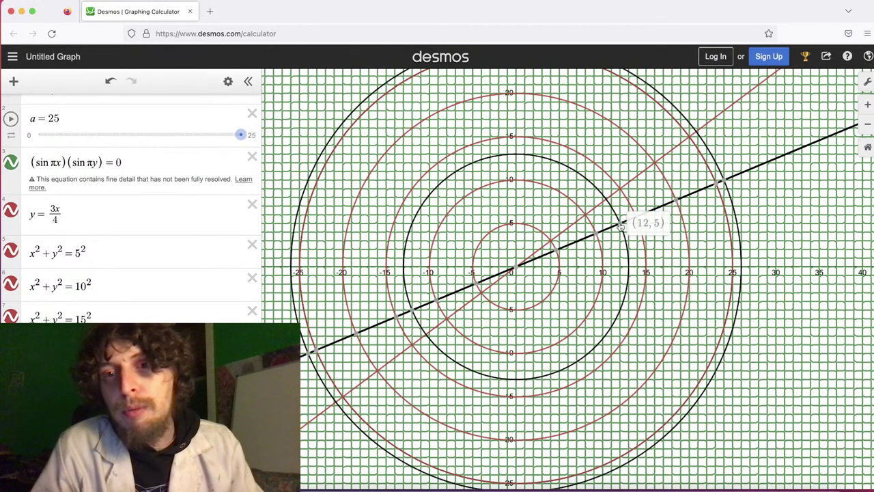
click(517, 268)
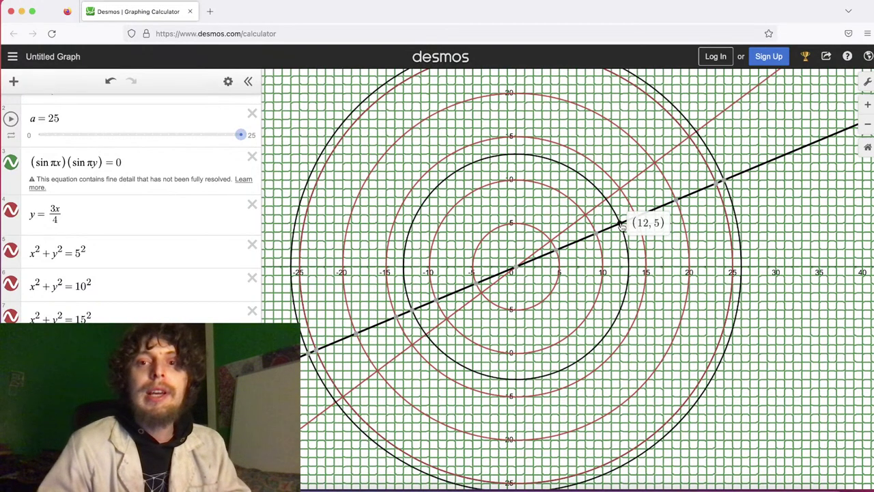
scroll(622, 225, up, 2)
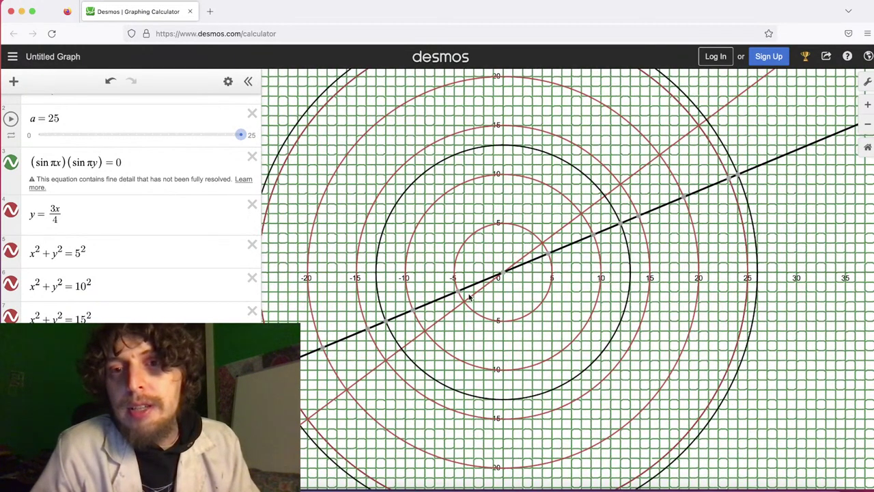
mouse_move(502, 276)
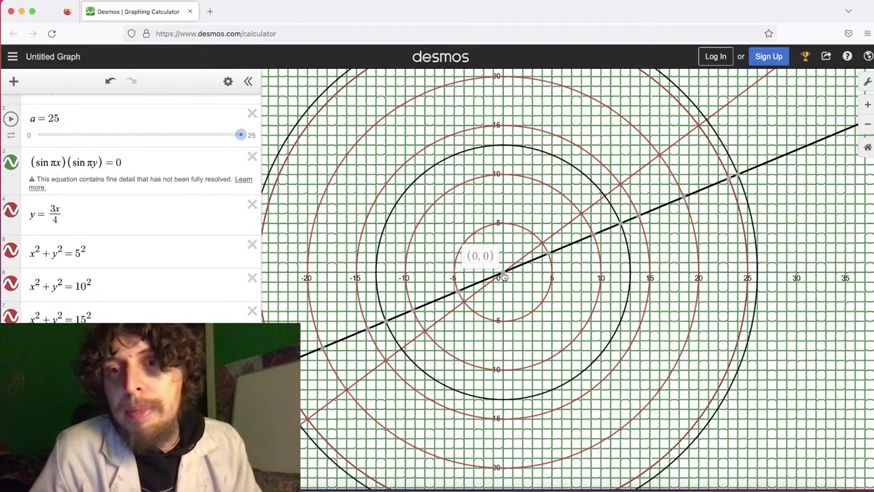
scroll(566, 281, up, 2)
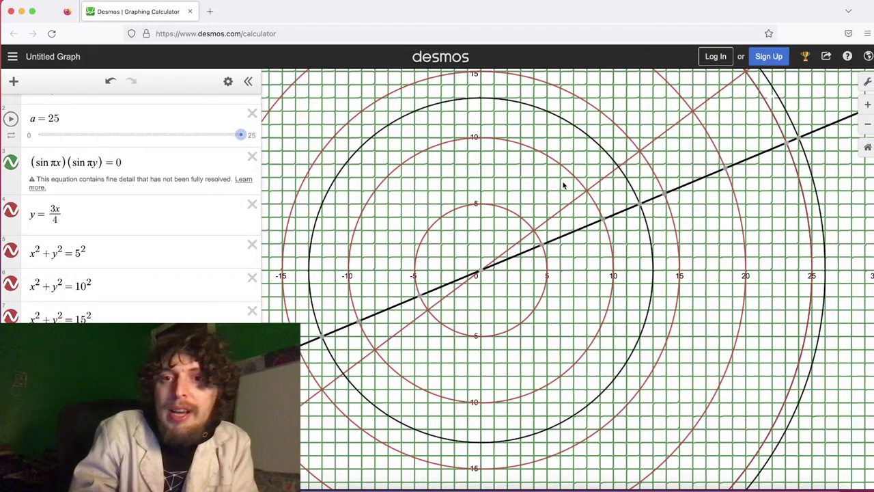
click(600, 222)
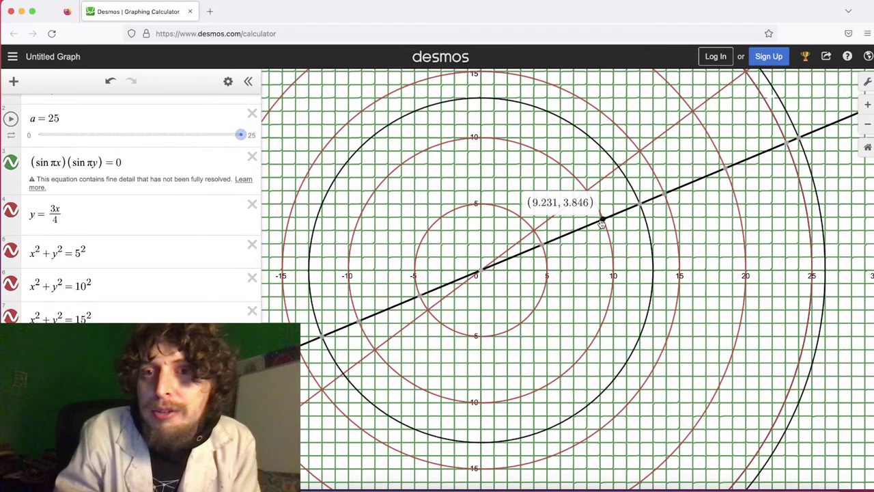
scroll(598, 224, up, 1)
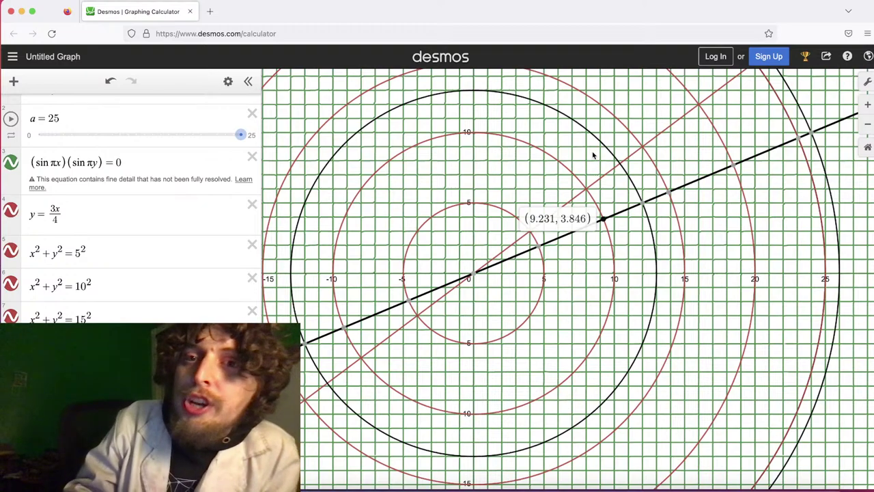
click(585, 192)
drag(585, 192, 587, 193)
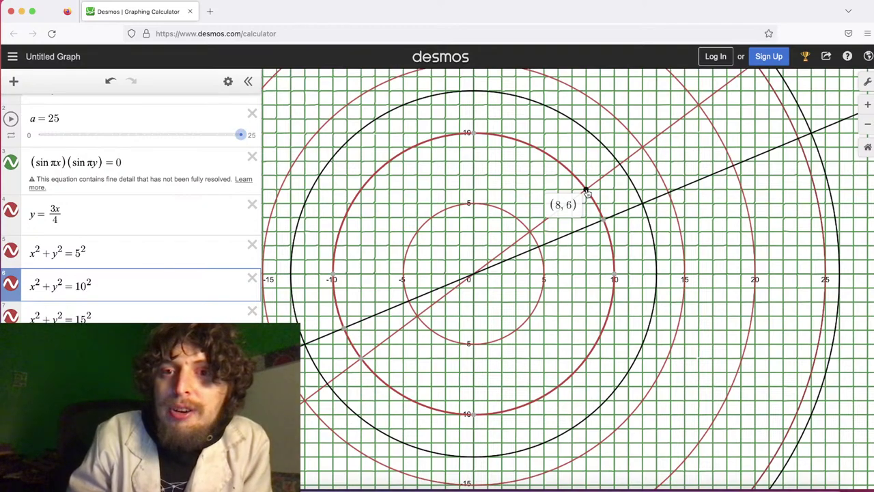
drag(530, 180, 577, 191)
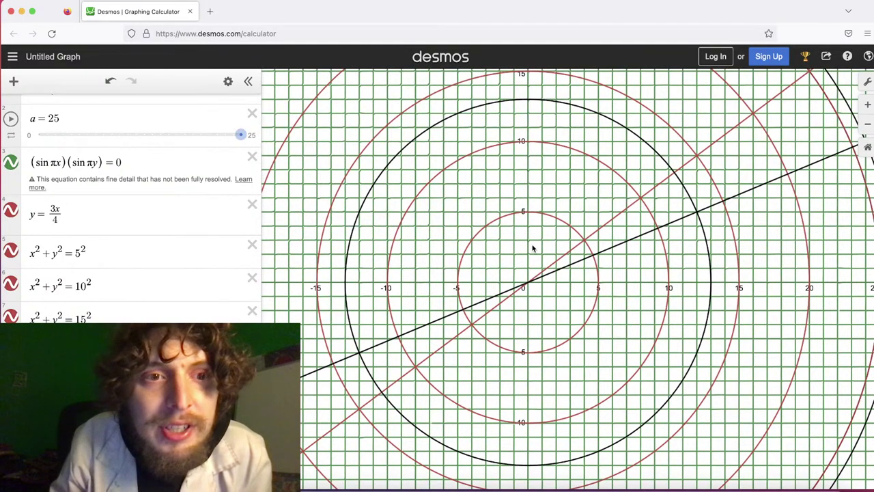
Delete the line y=3x/4 and the circles of radius 5, 10, 15 and 20
click(252, 206)
click(252, 207)
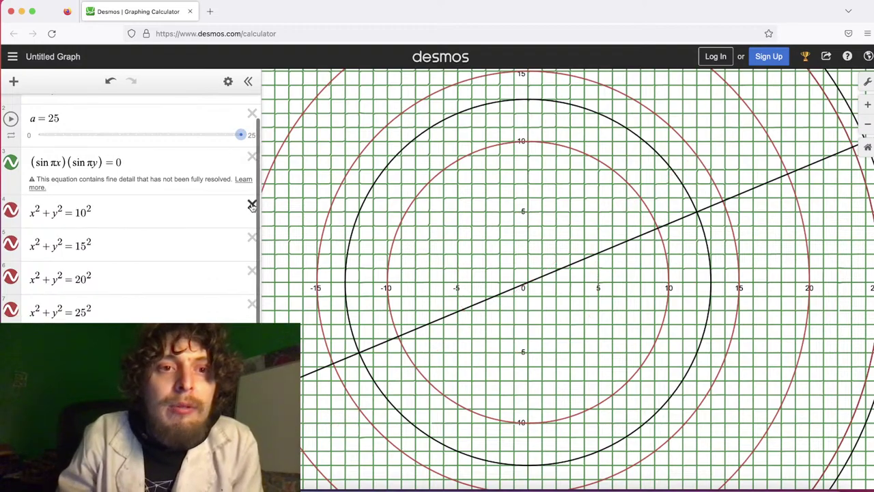
click(252, 206)
click(253, 206)
click(305, 11)
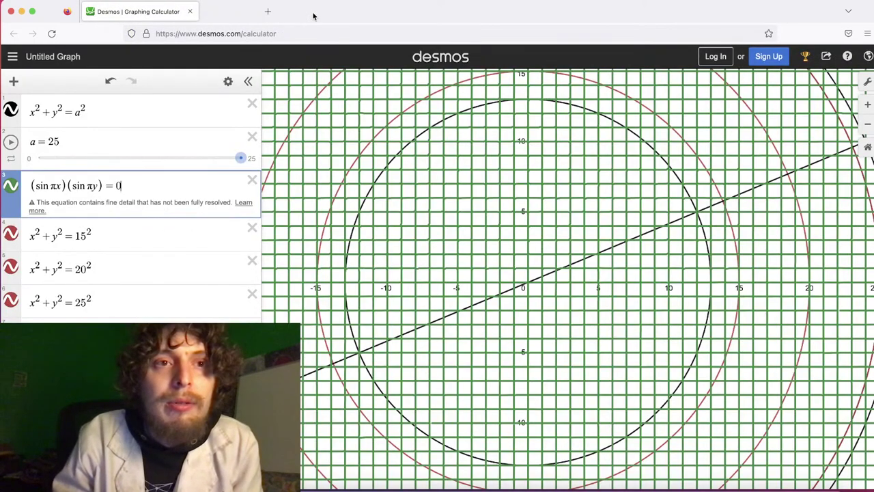
click(251, 228)
click(251, 228)
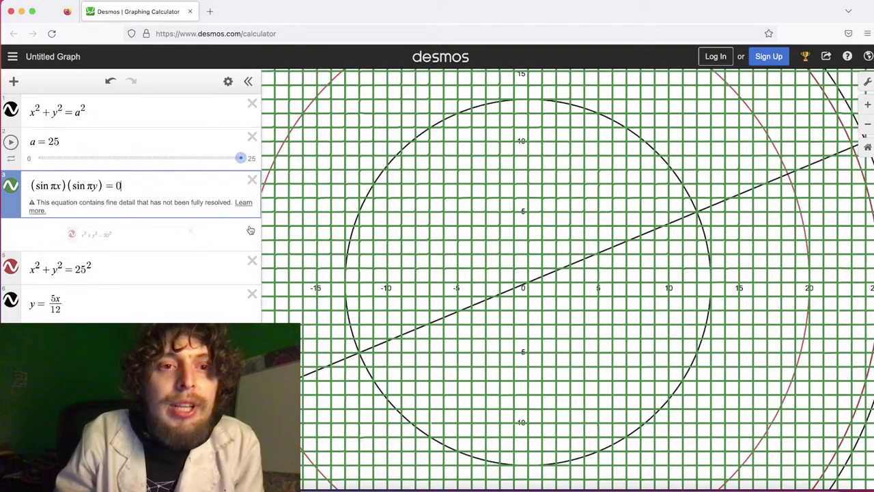
Delete the radius 25, 13 and 26 circles, y=5x/12 and the lattice grid, then animate slider a
click(251, 228)
click(252, 228)
click(251, 228)
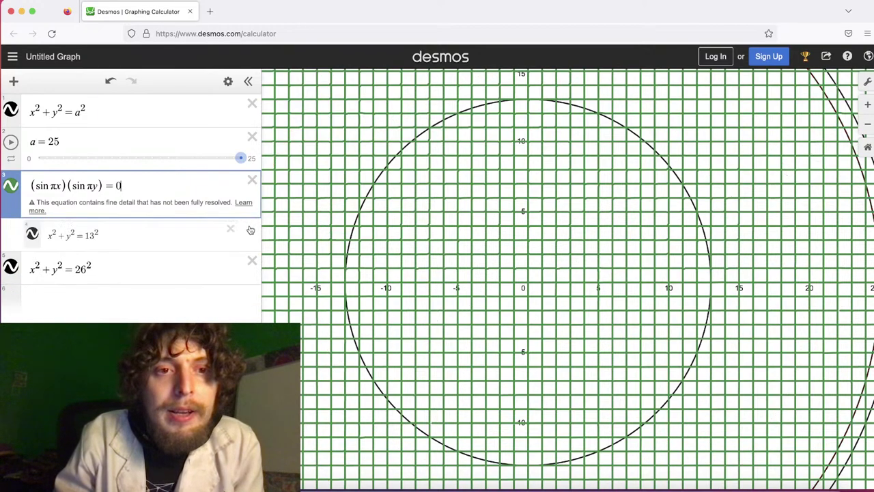
click(251, 228)
click(252, 180)
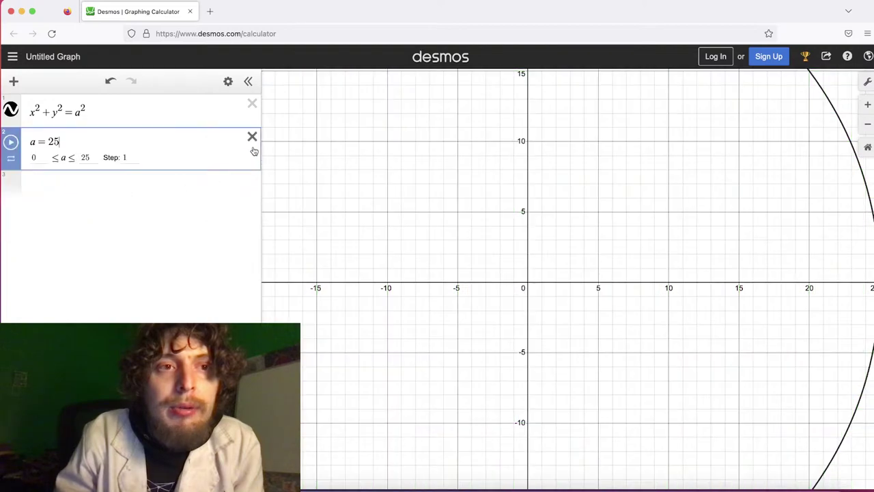
click(134, 179)
click(11, 142)
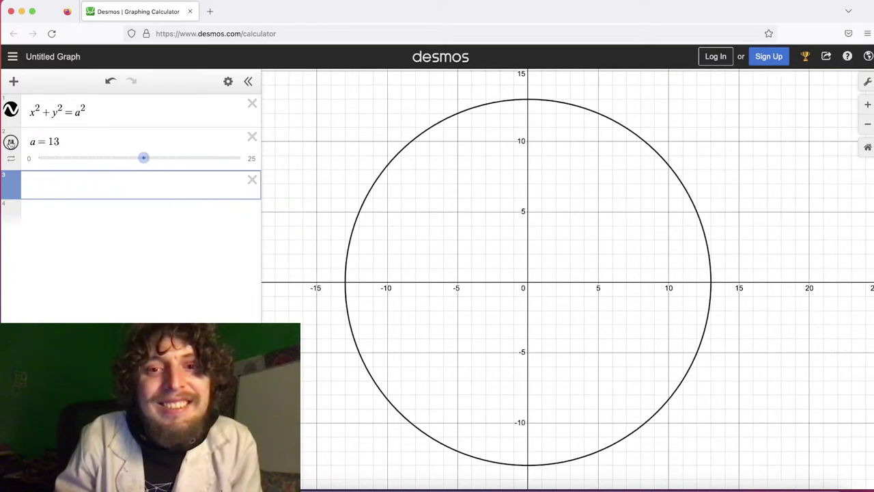
Stop slider a at 0 and enter y=120/x in the third expression row
click(11, 142)
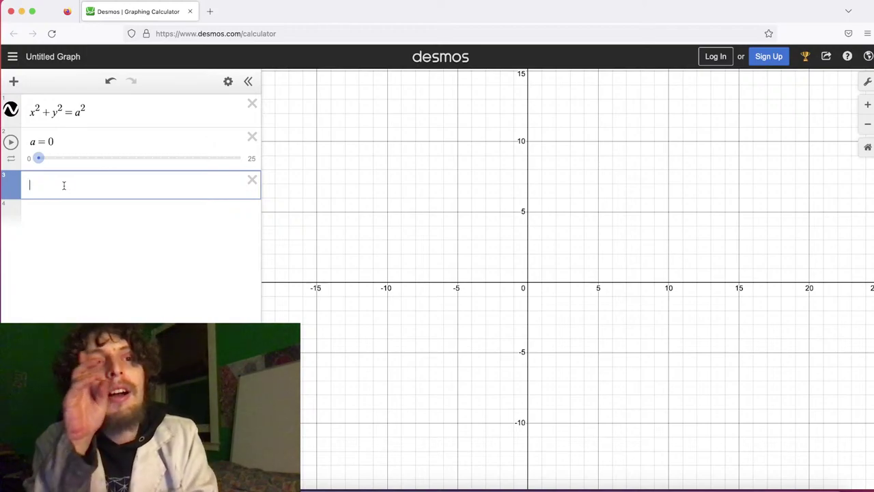
text(r^)
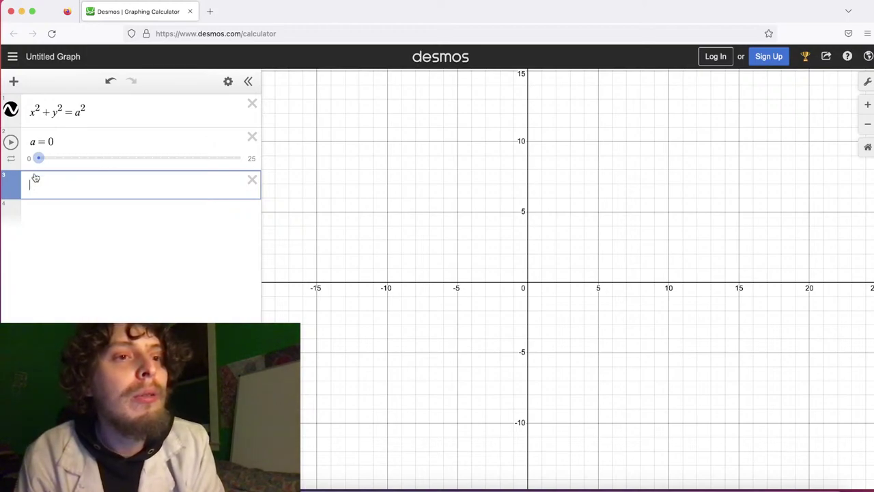
key(BackSpace)
key(BackSpace)
text(y=)
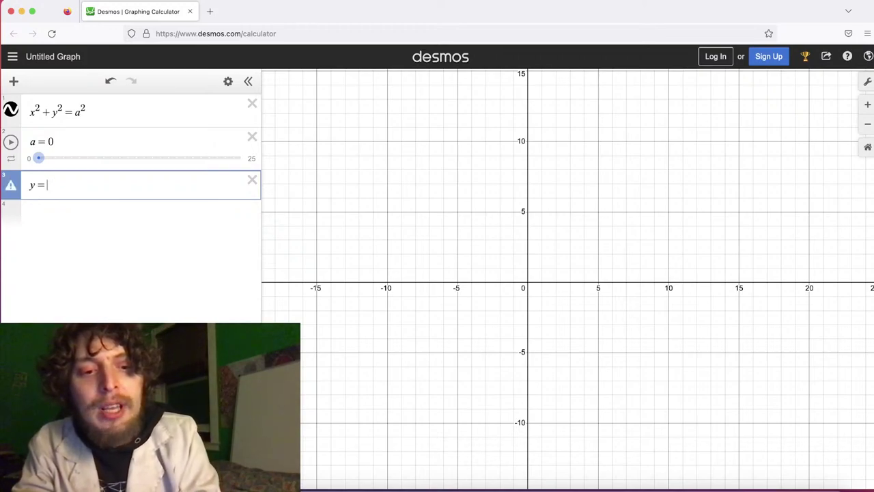
text(120/x)
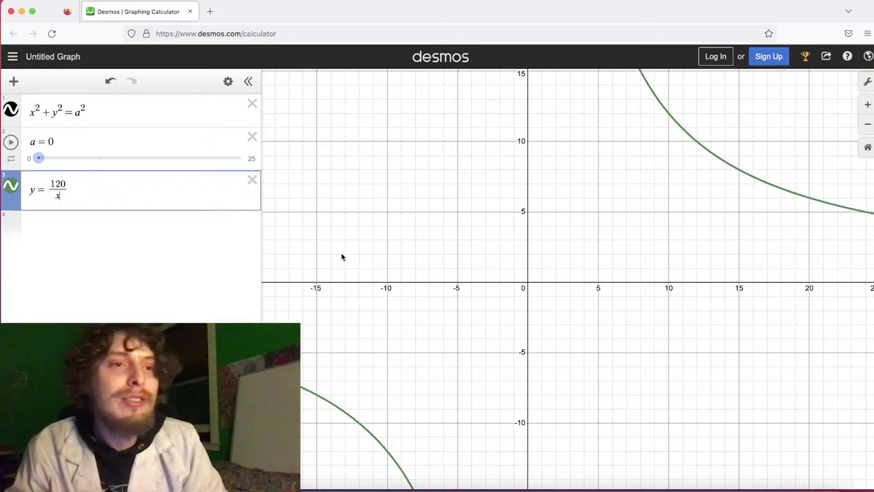
Frame x from 5 to 40 and trace y=120/x to the point (15, 8)
click(655, 179)
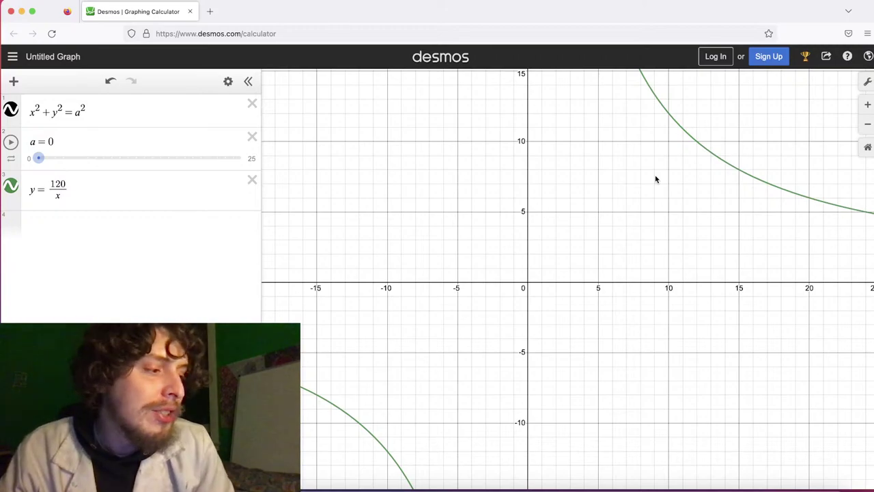
scroll(655, 179, down, 5)
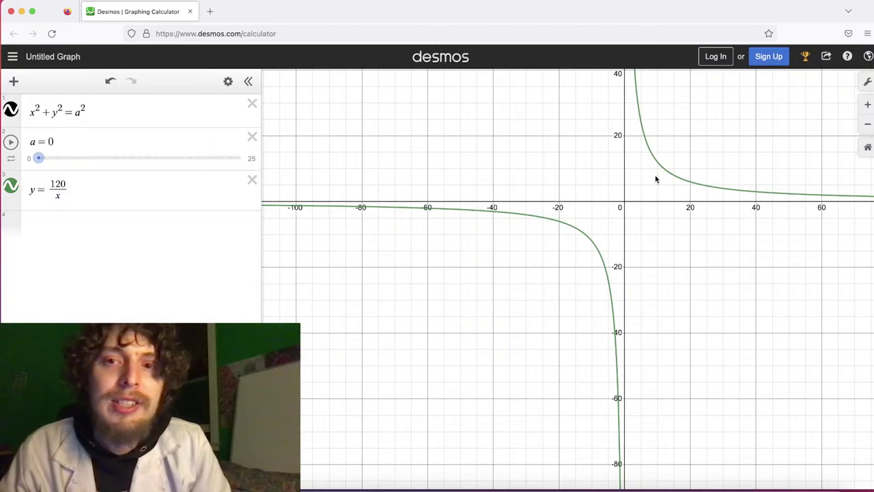
drag(675, 154, 581, 191)
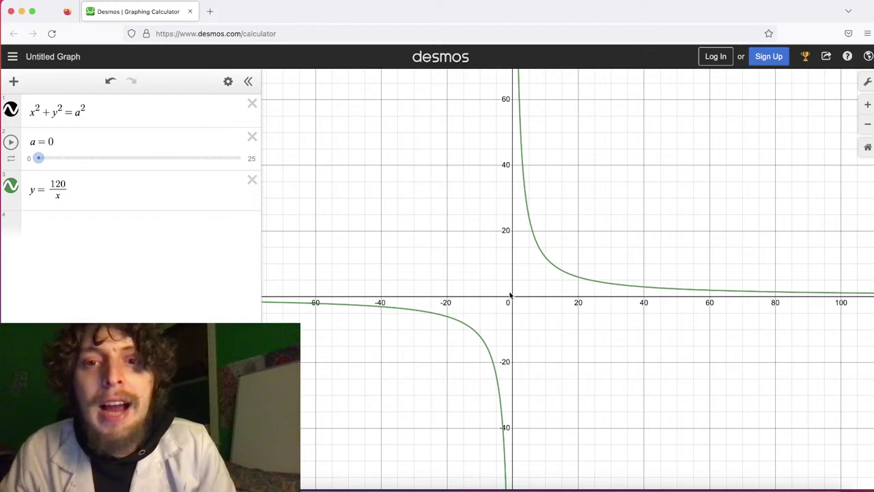
scroll(508, 299, up, 3)
scroll(508, 299, up, 5)
drag(724, 209, 552, 240)
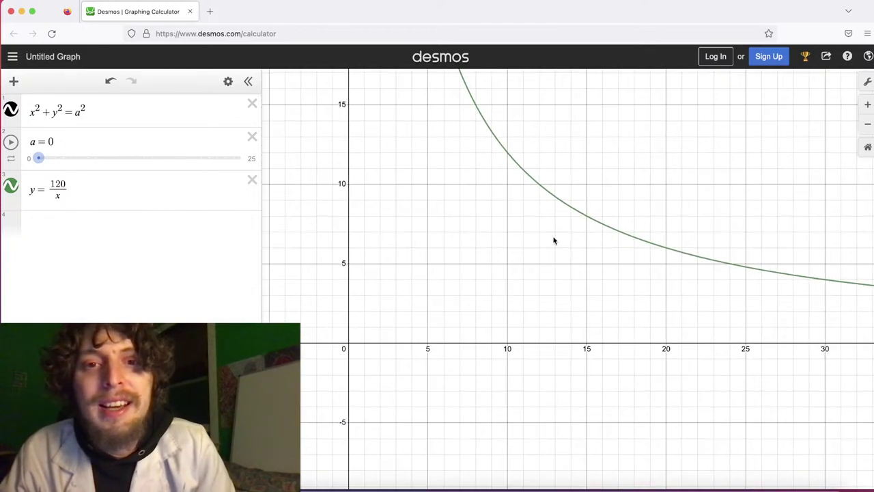
click(587, 216)
click(587, 217)
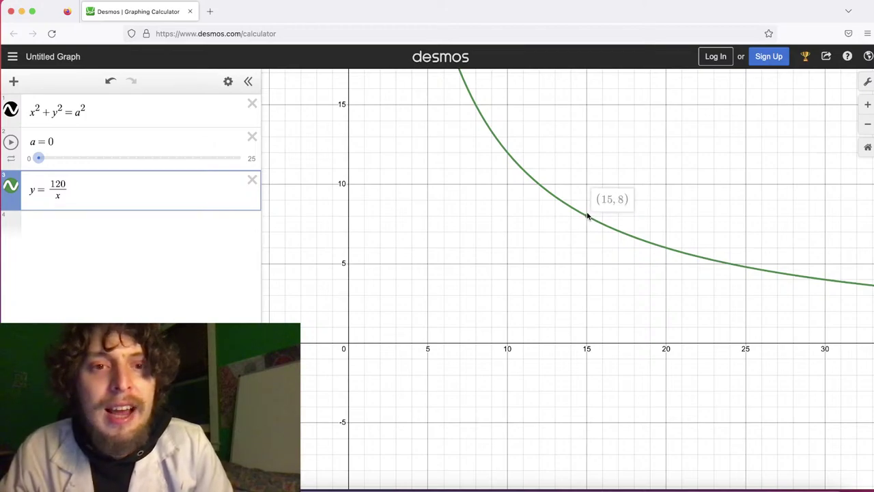
Pan further along positive x and trace the hyperbola to (60, 2)
drag(693, 295, 425, 242)
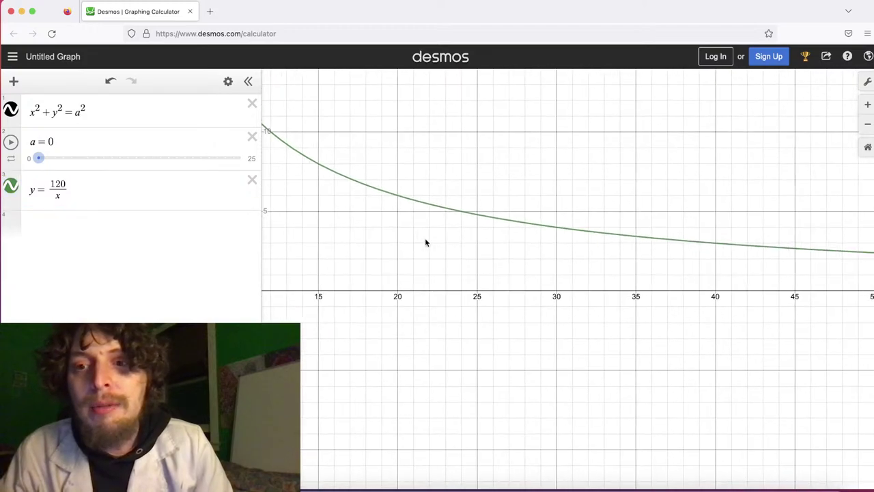
click(717, 246)
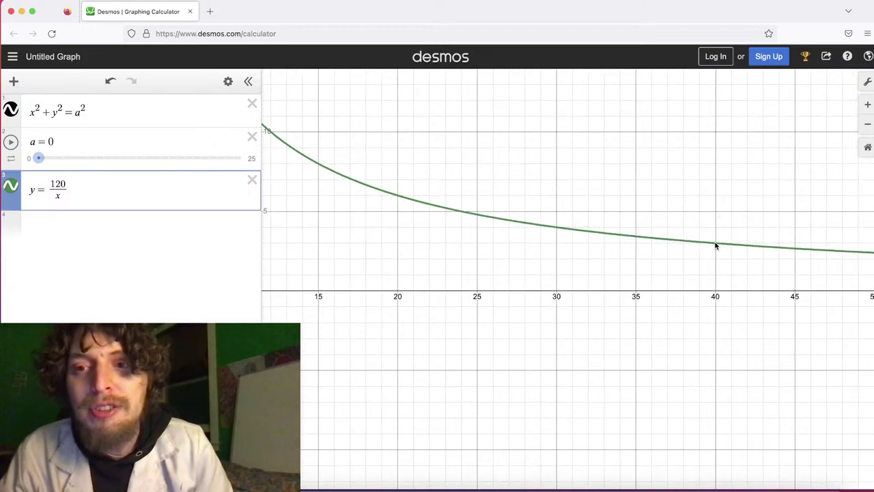
drag(766, 272, 472, 260)
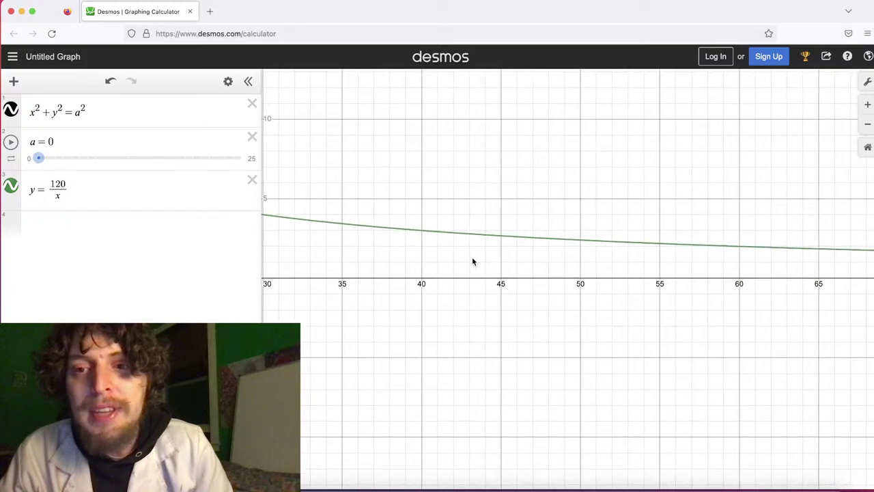
click(739, 247)
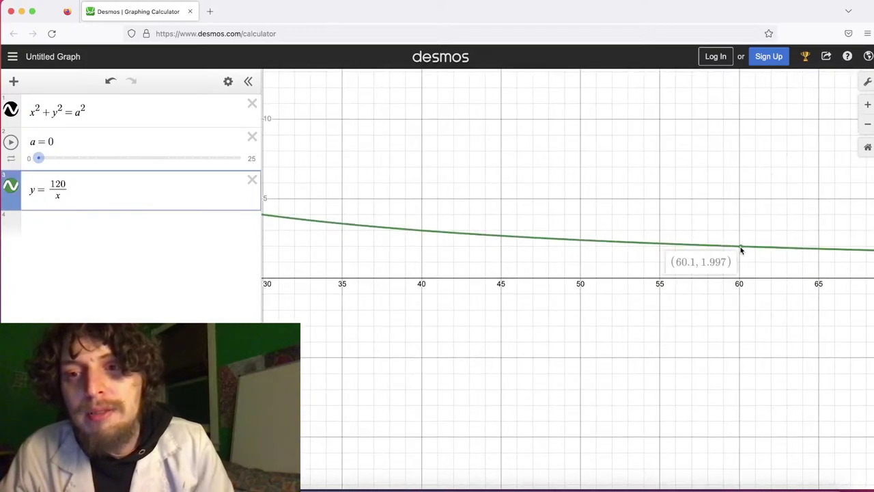
drag(741, 248, 739, 248)
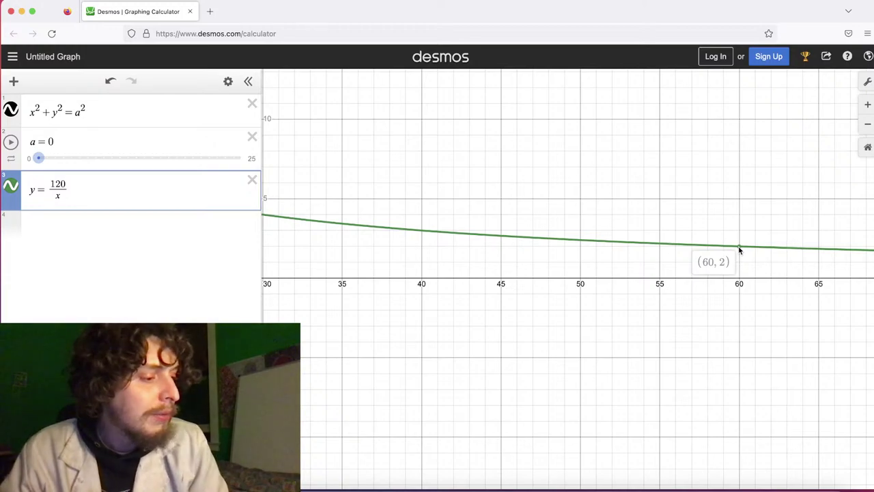
Follow the curve out to x ≈ 200, trace near x = 120, then zoom out to the origin
drag(739, 247, 317, 259)
drag(675, 259, 318, 253)
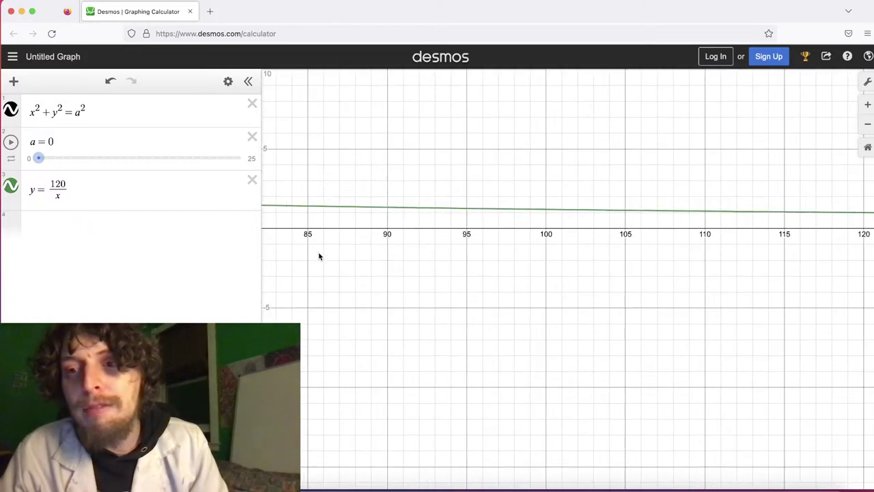
drag(655, 277, 258, 280)
drag(593, 280, 289, 276)
drag(654, 281, 301, 287)
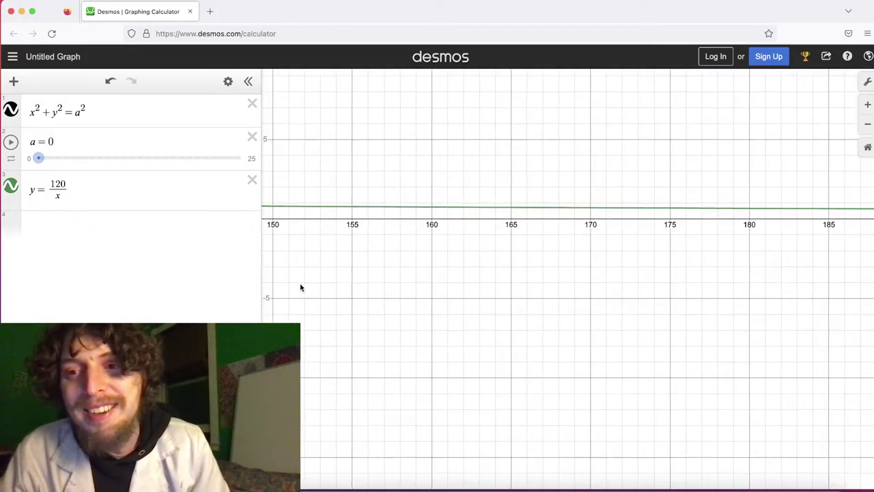
drag(687, 248, 349, 270)
drag(723, 274, 488, 248)
drag(342, 264, 690, 254)
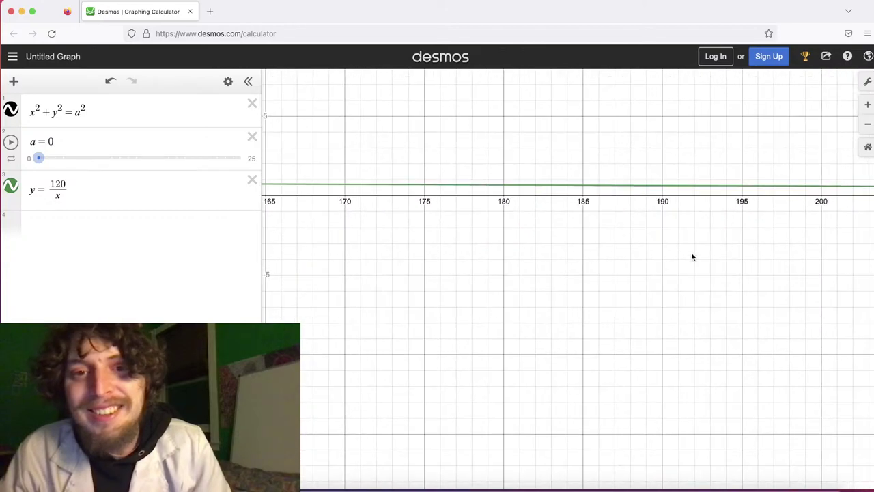
drag(382, 261, 677, 253)
drag(437, 246, 654, 271)
drag(478, 301, 768, 280)
drag(560, 273, 760, 286)
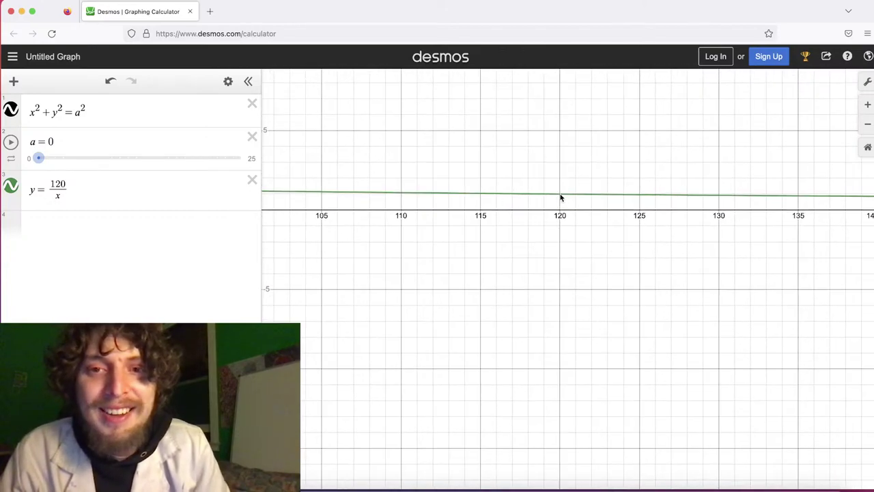
drag(560, 198, 559, 198)
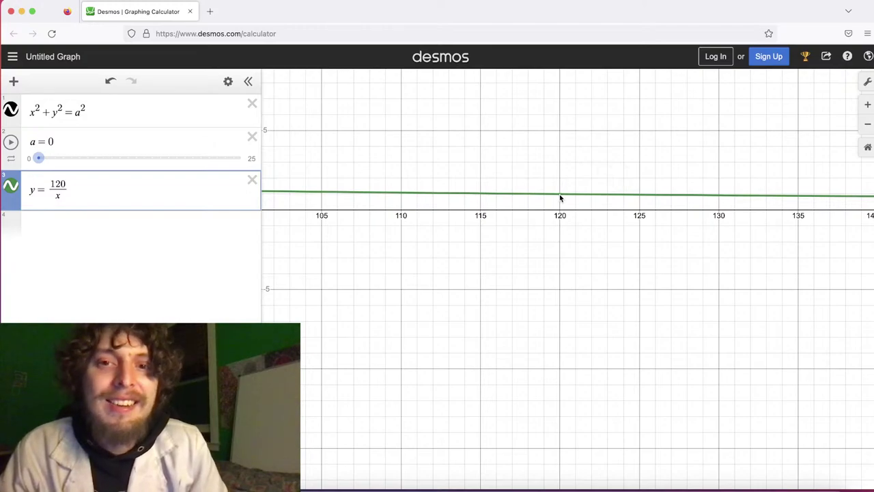
scroll(530, 332, down, 10)
drag(453, 336, 871, 340)
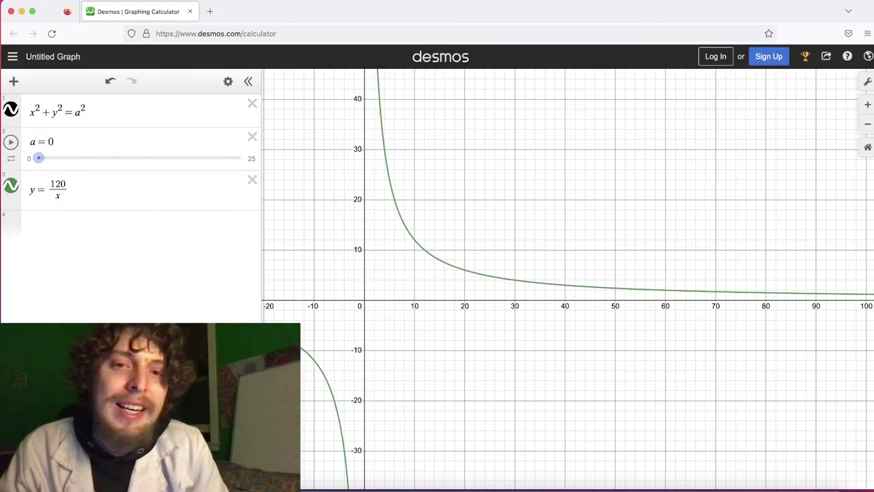
Add y = x and inspect its crossings with y = 120/x in both quadrants
click(89, 230)
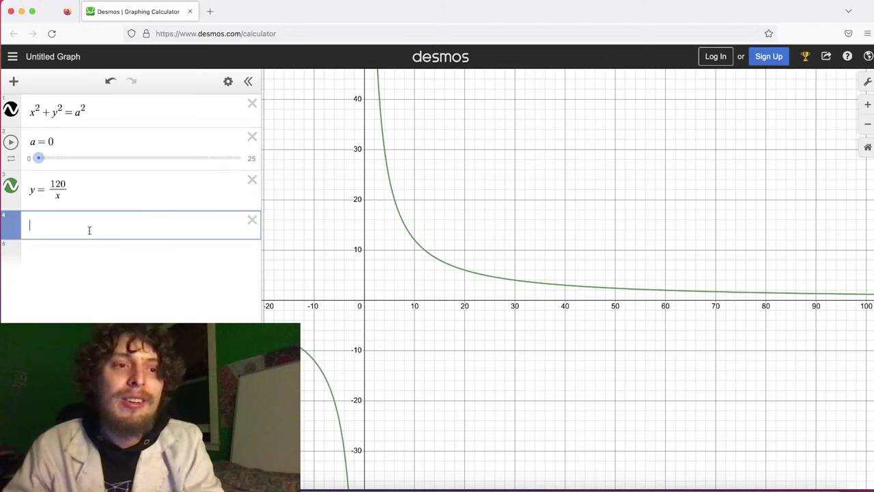
text(y=x)
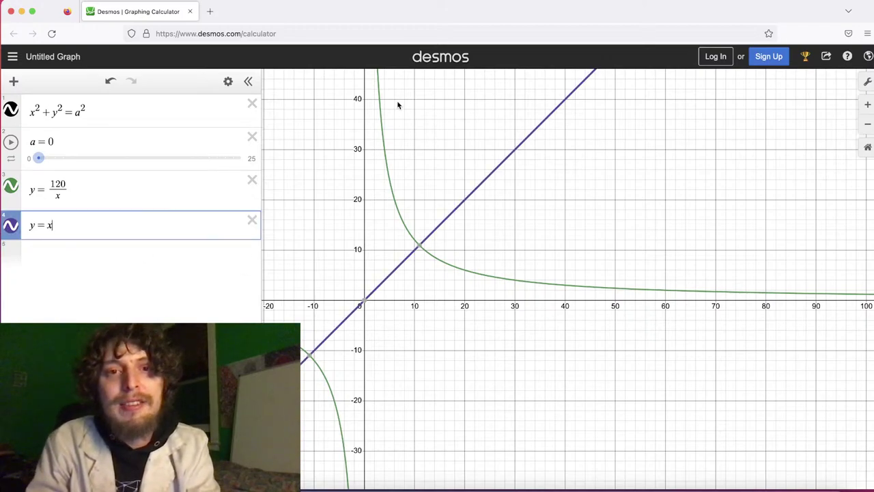
click(282, 288)
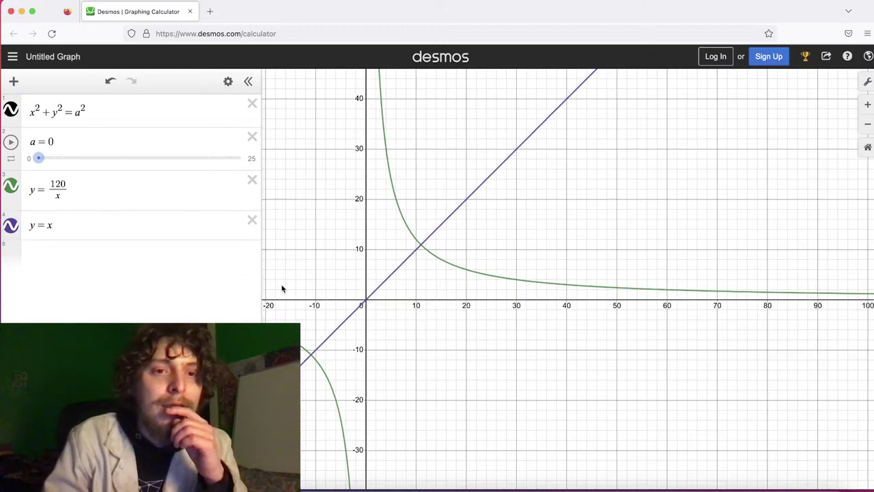
drag(282, 289, 392, 162)
drag(553, 293, 435, 459)
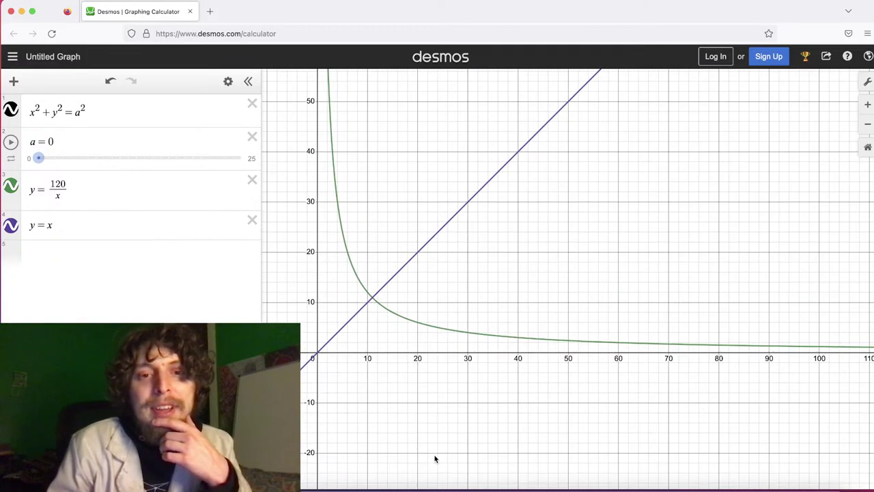
click(377, 305)
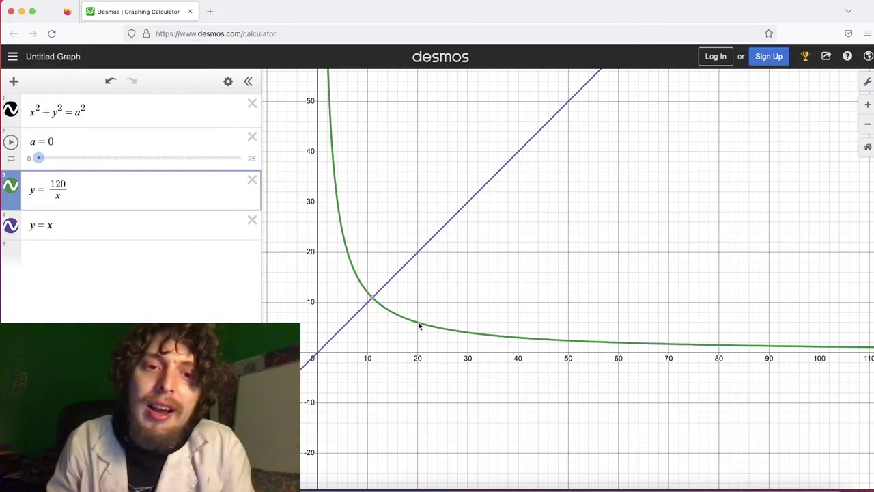
drag(412, 277, 601, 234)
scroll(602, 235, down, 3)
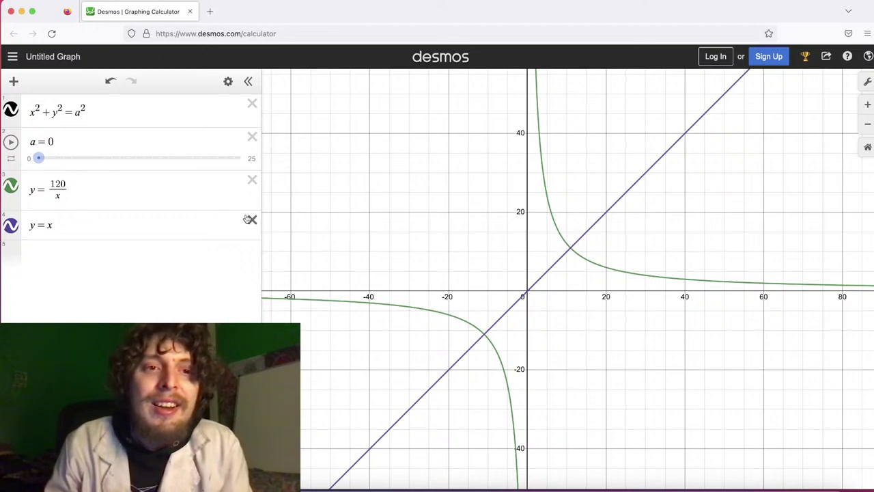
Change the numerator 120 to 101 and zoom in near x = 10
double_click(57, 183)
text(101)
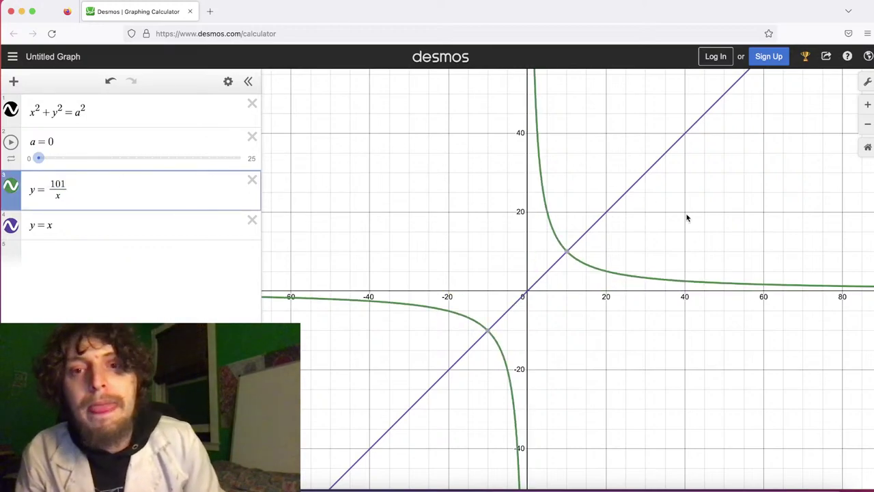
scroll(687, 218, up, 5)
drag(687, 217, 617, 244)
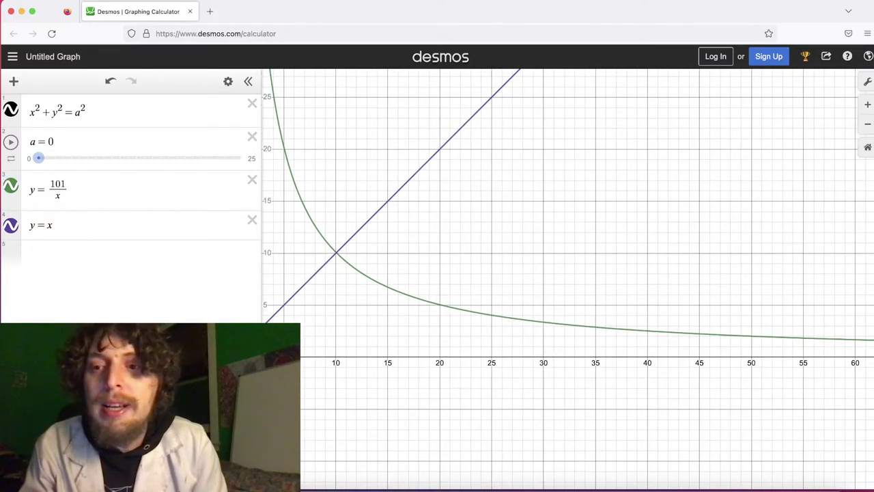
Trace y = 101/x near x = 100 and x = 65, then return to (10, 10)
drag(535, 282, 362, 230)
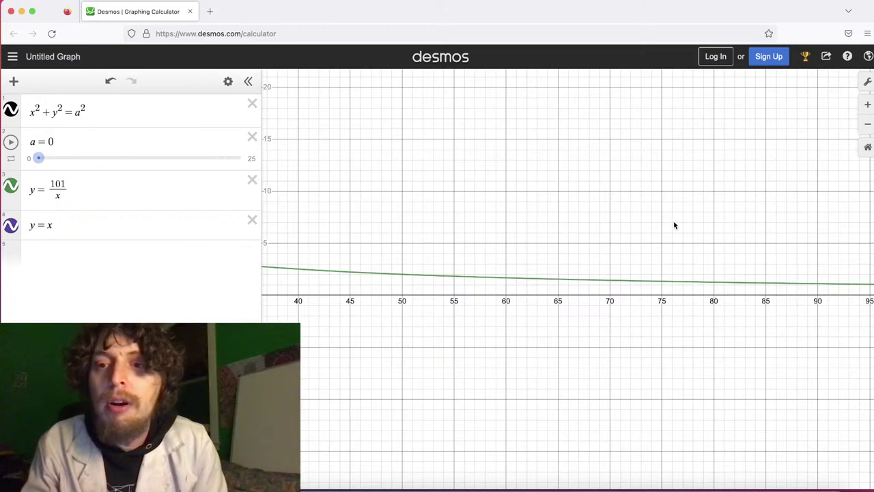
drag(674, 225, 730, 252)
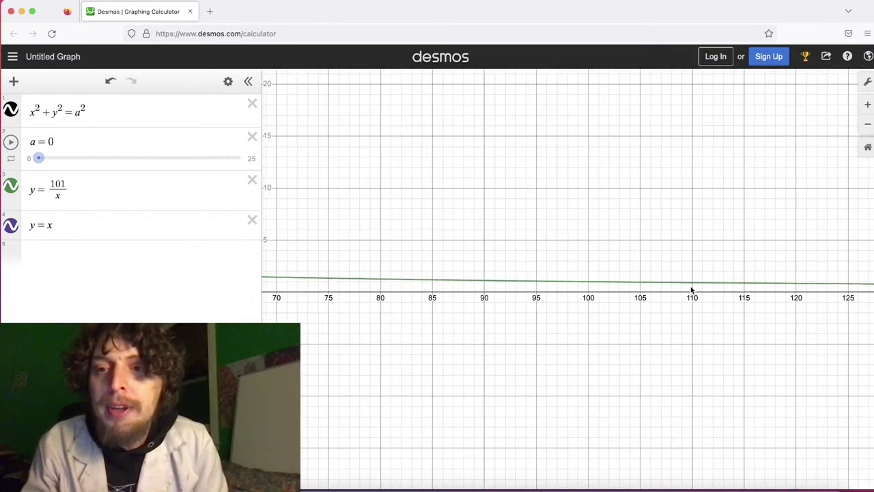
drag(588, 284, 600, 285)
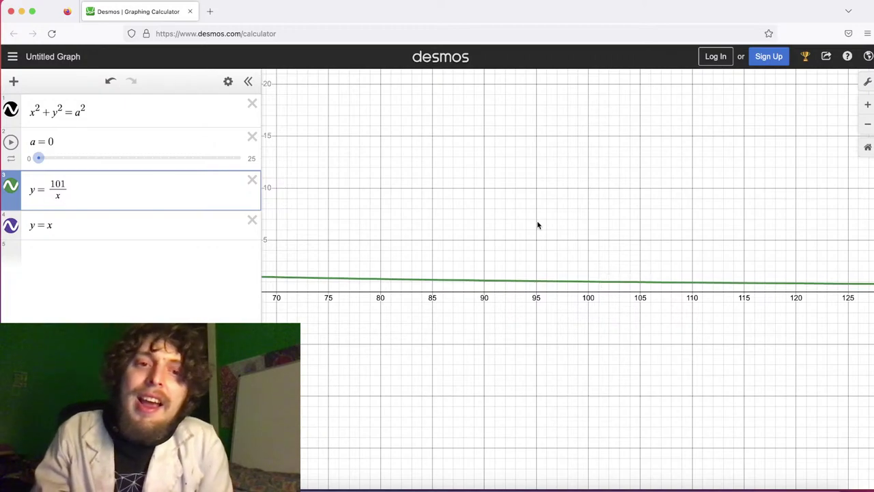
drag(533, 225, 767, 211)
drag(278, 256, 468, 269)
scroll(415, 244, left, 5)
drag(351, 248, 640, 288)
scroll(394, 248, down, 2)
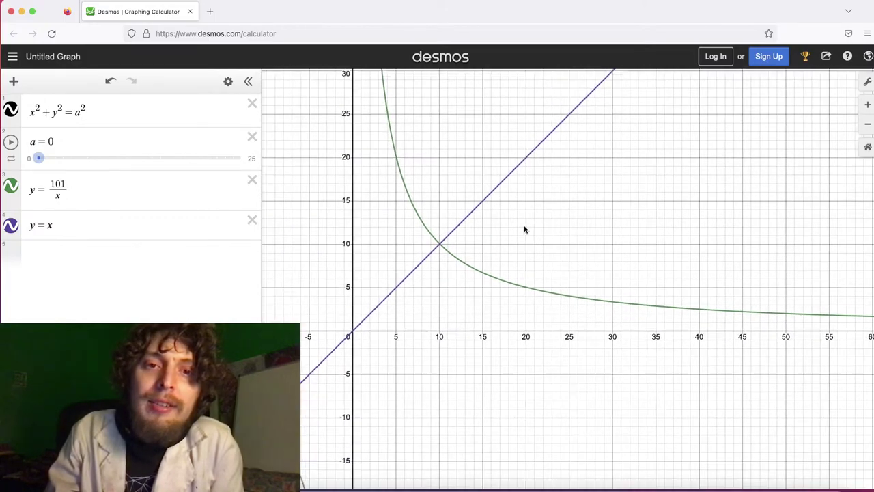
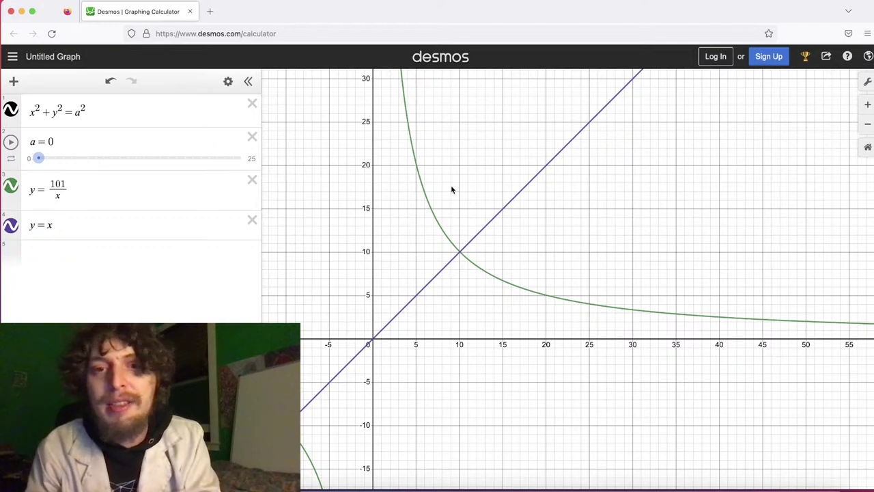
Replace the hyperbola's numerator with 180 so it reads y = 180/x
double_click(52, 184)
click(71, 185)
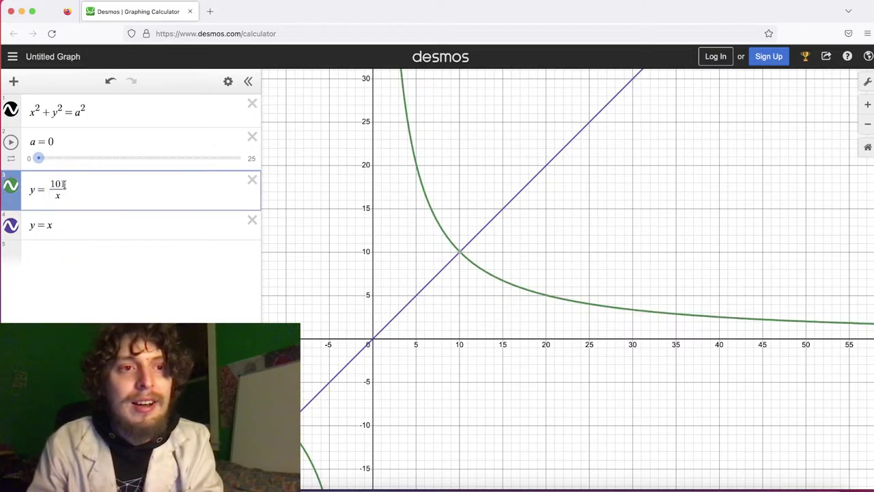
key(BackSpace)
key(BackSpace)
key(BackSpace)
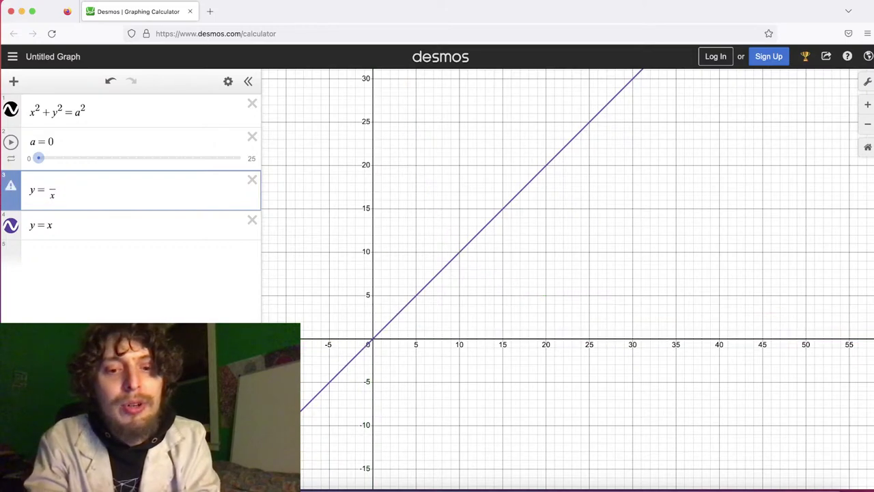
text(180)
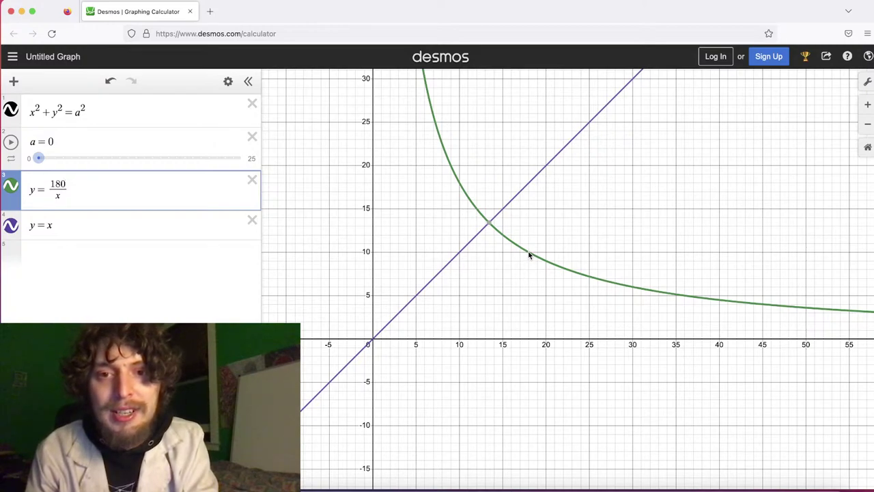
mouse_move(529, 255)
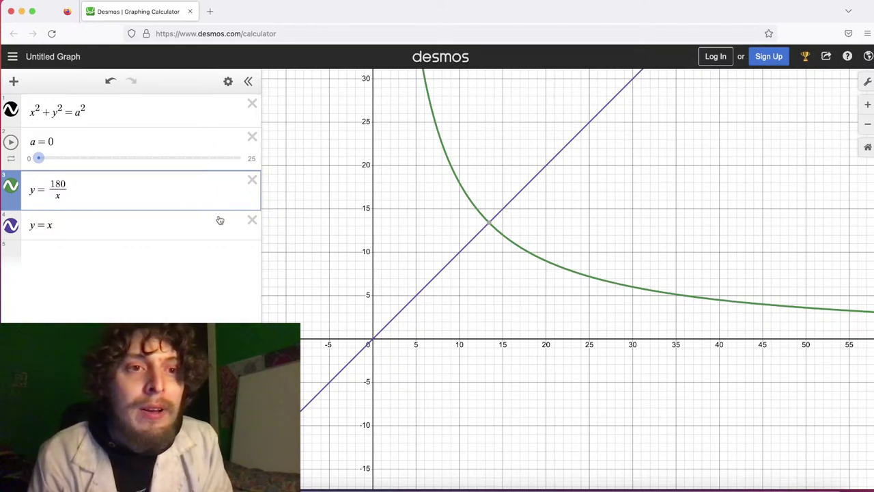
Delete the y = x line and change the hyperbola to y = a/x
click(252, 220)
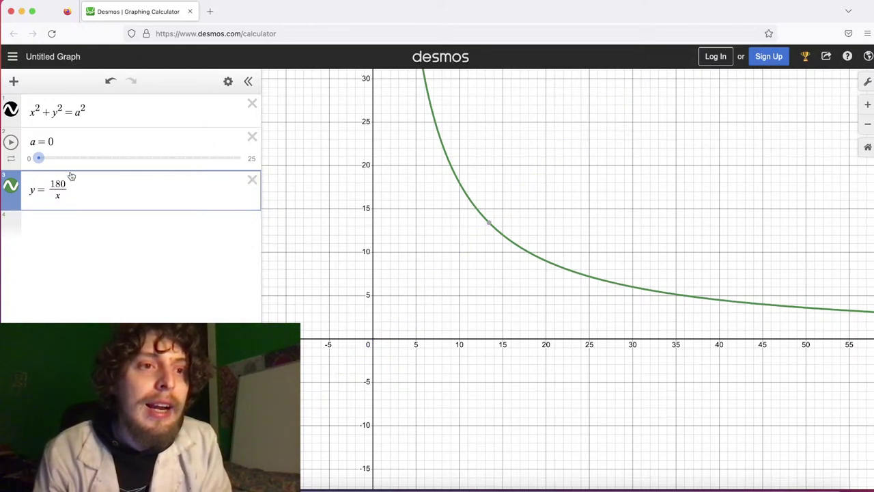
drag(59, 181, 66, 181)
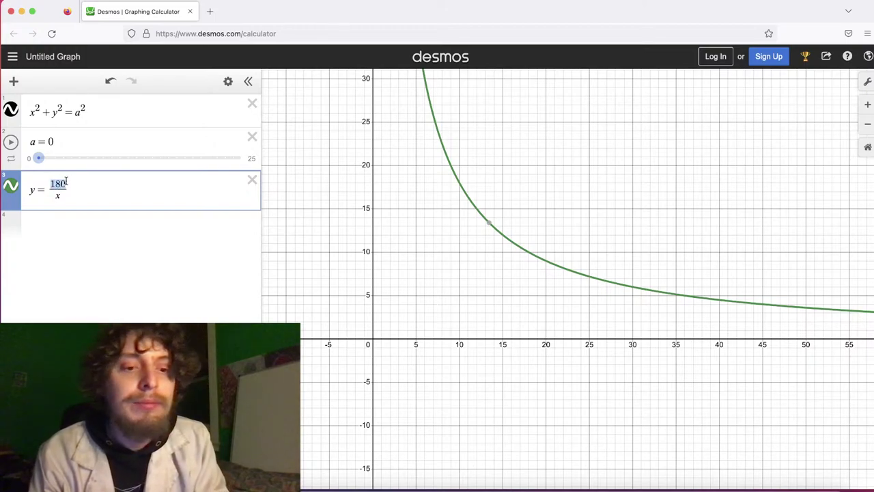
text(a)
Animate slider a while adjusting the view, stopping it at 9
click(40, 141)
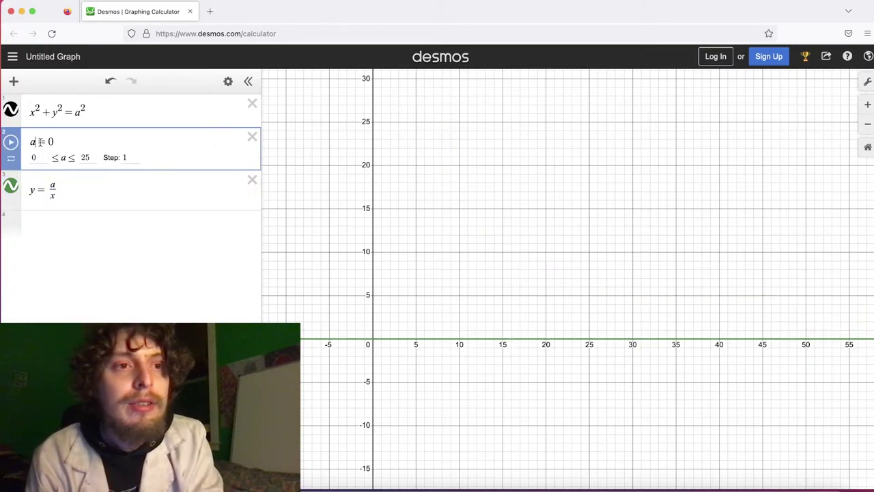
click(45, 183)
click(11, 141)
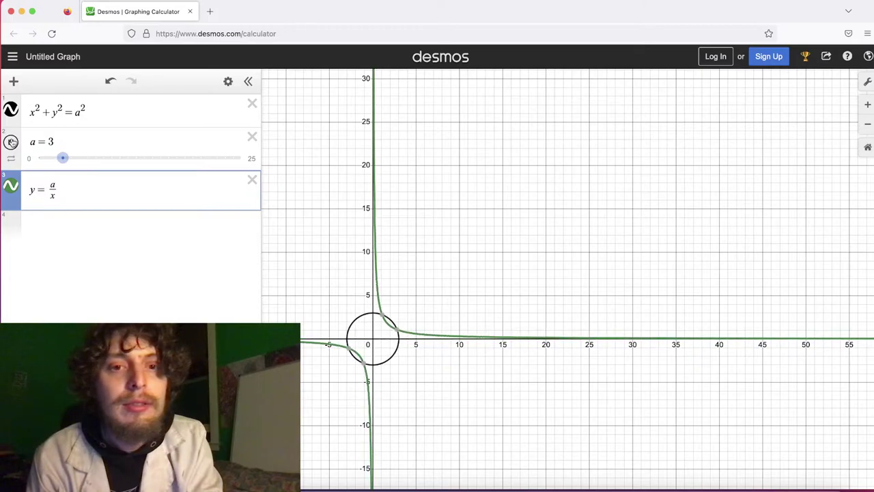
drag(355, 248, 504, 150)
scroll(498, 160, down, 5)
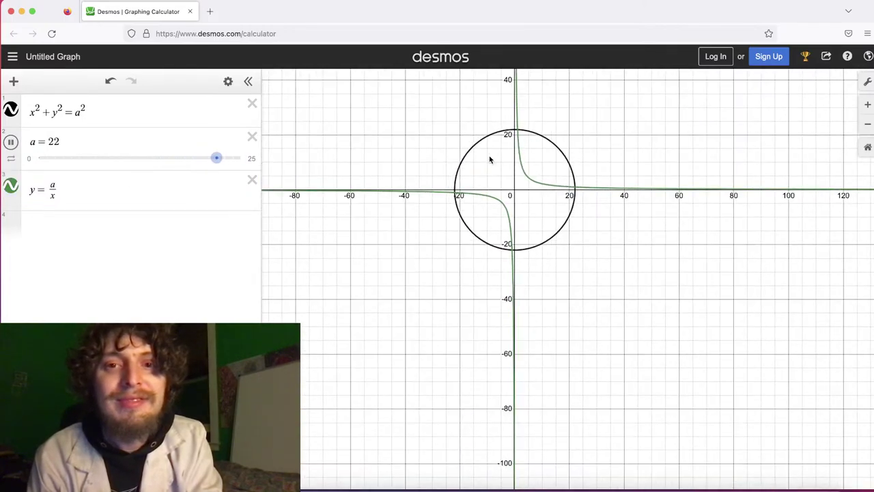
drag(441, 136, 469, 207)
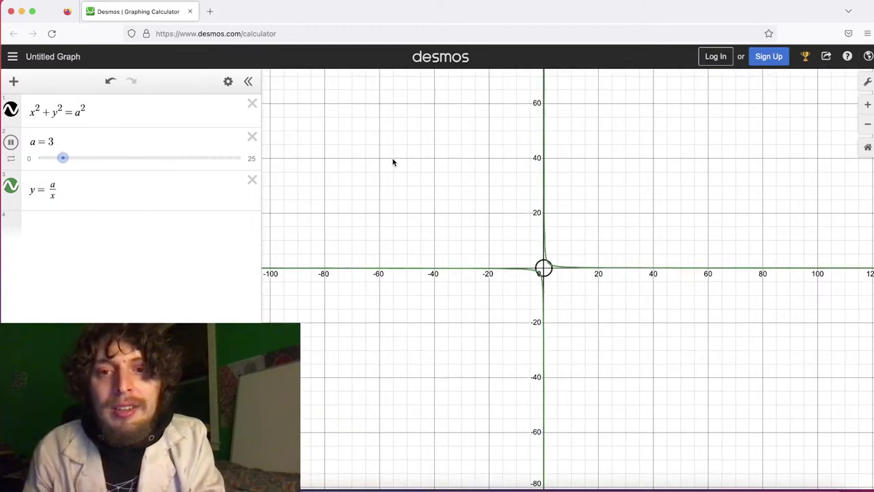
scroll(518, 237, up, 3)
scroll(503, 244, up, 5)
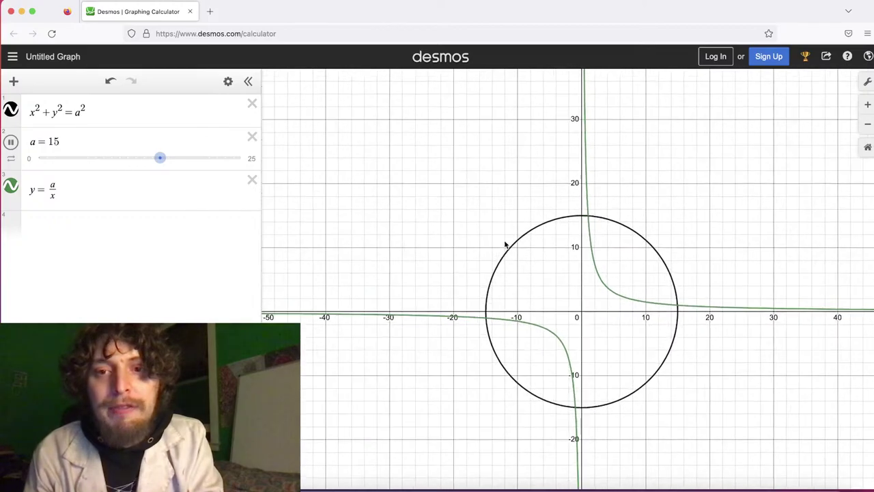
scroll(506, 243, down, 4)
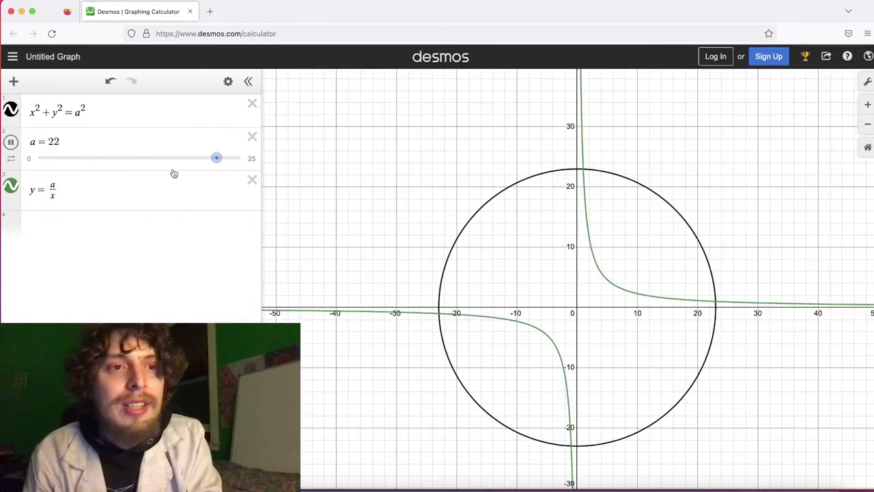
click(10, 142)
click(11, 159)
Raise slider a's upper limit from 25 to 100
click(144, 137)
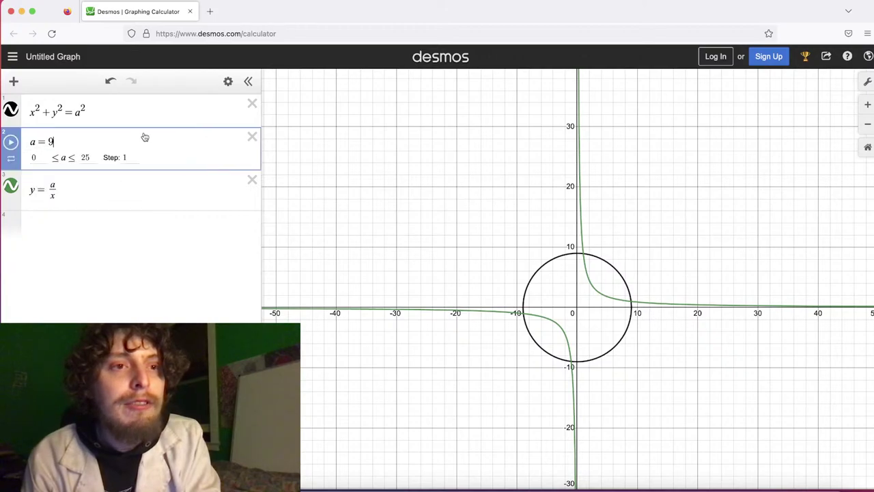
double_click(87, 157)
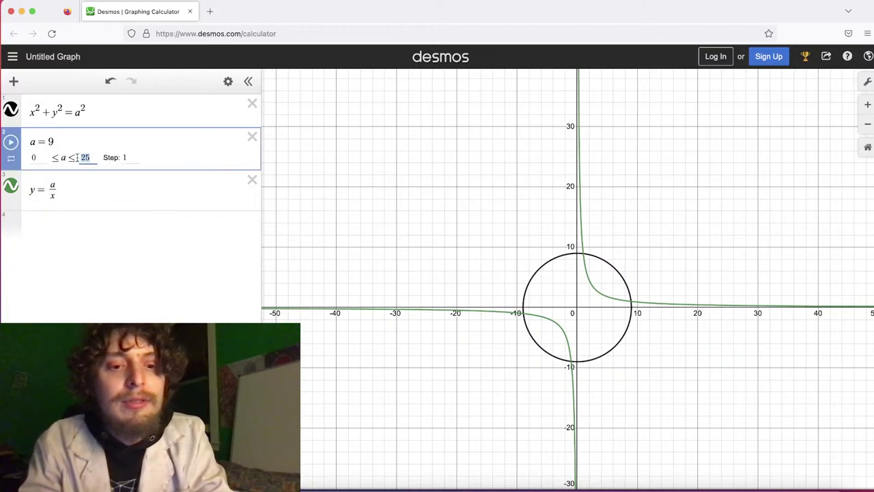
text(100)
key(Return)
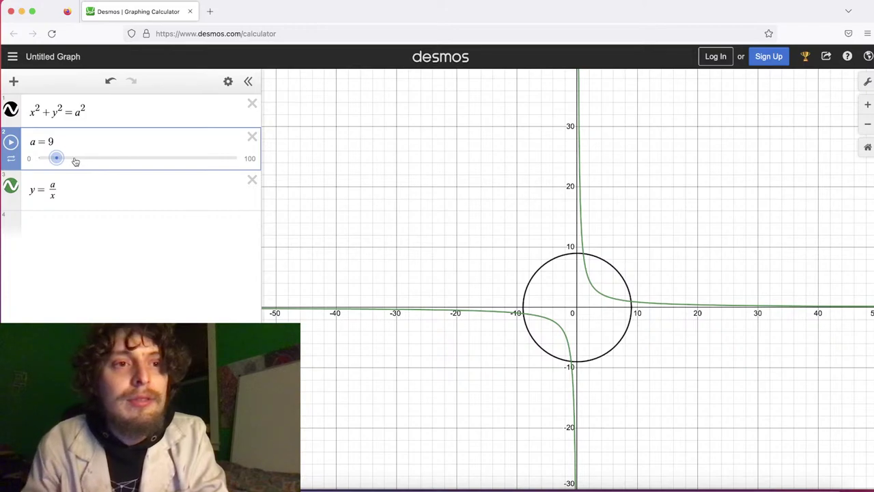
Animate a, pause it at 29, and start a new fourth expression
click(11, 144)
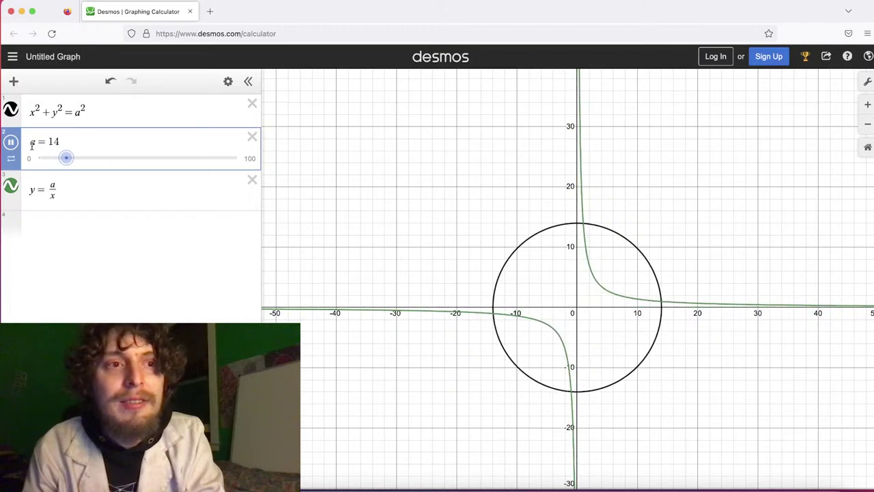
click(10, 146)
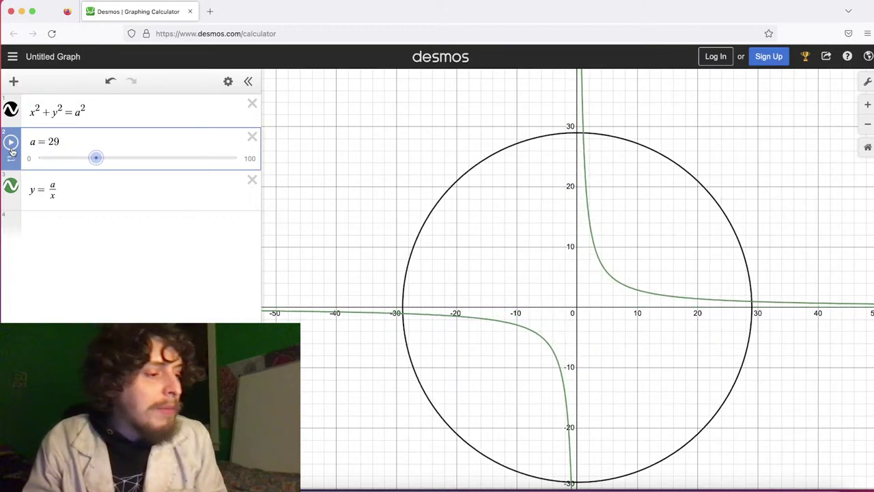
click(80, 225)
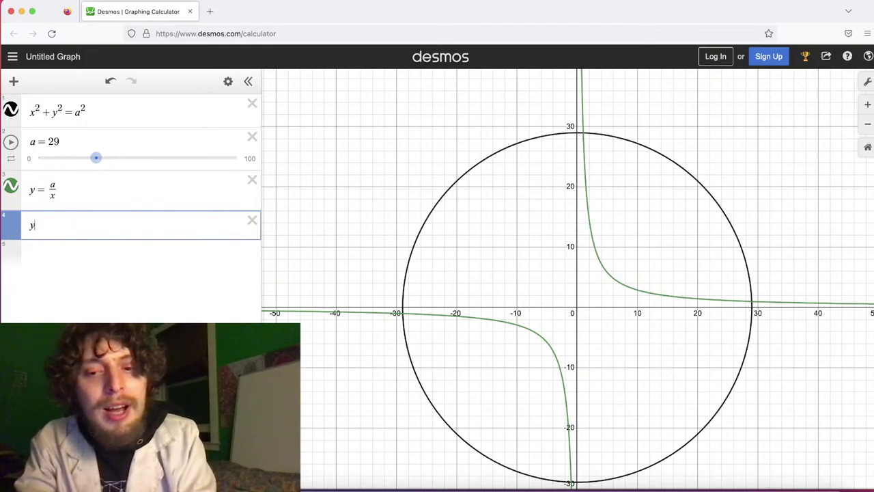
Graph y = sin(x) in row 4 and animate a, stopping at 30
text(sin(x))
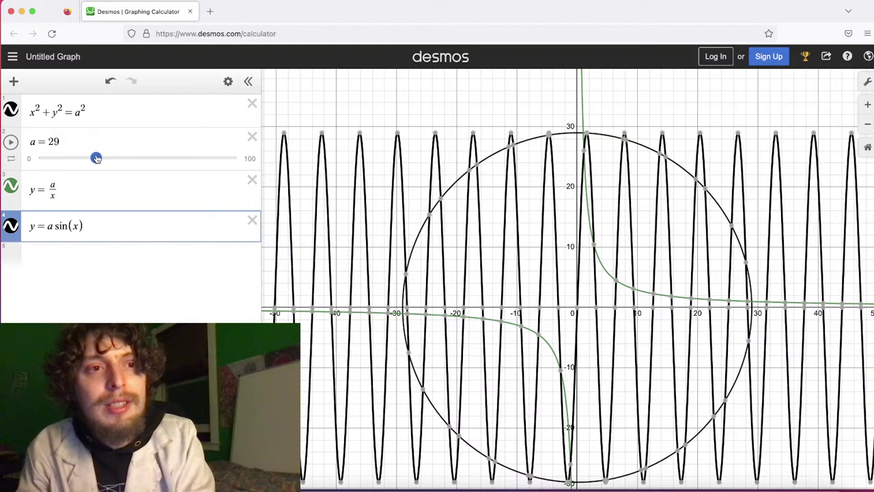
click(11, 142)
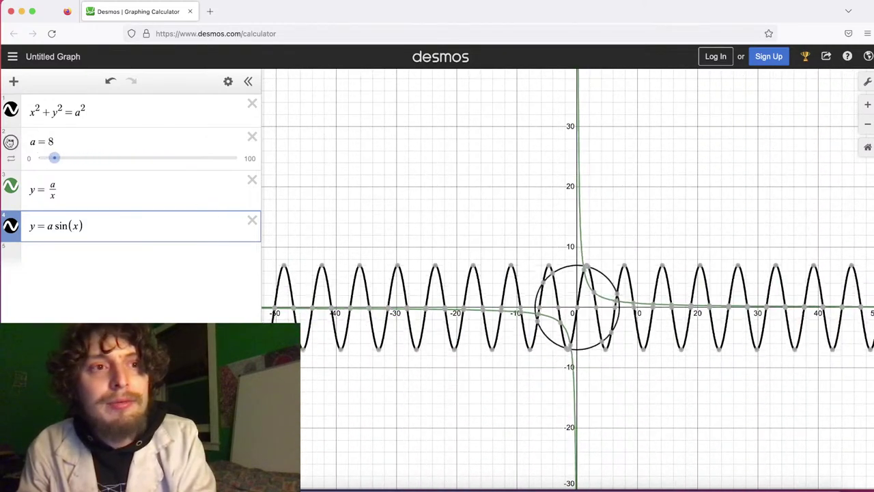
click(10, 141)
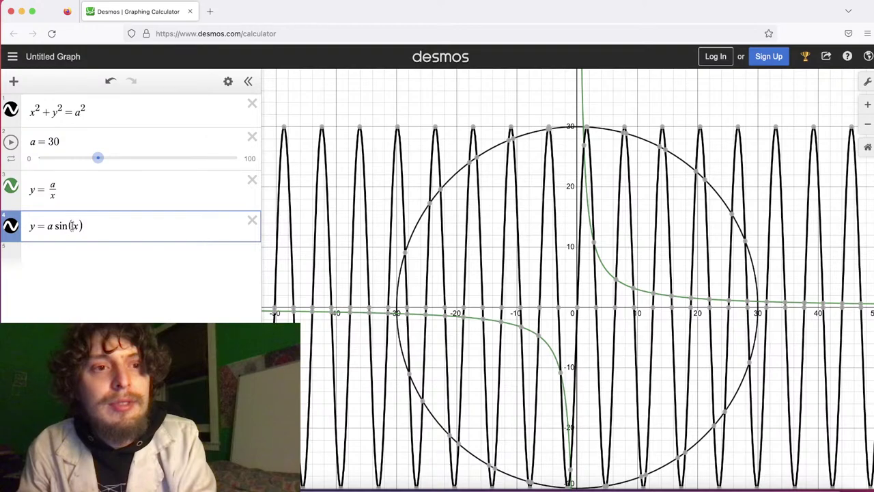
Rewrite the fourth expression as y = ax(sin(x)), zoom out, and animate a to 28
text((sin)
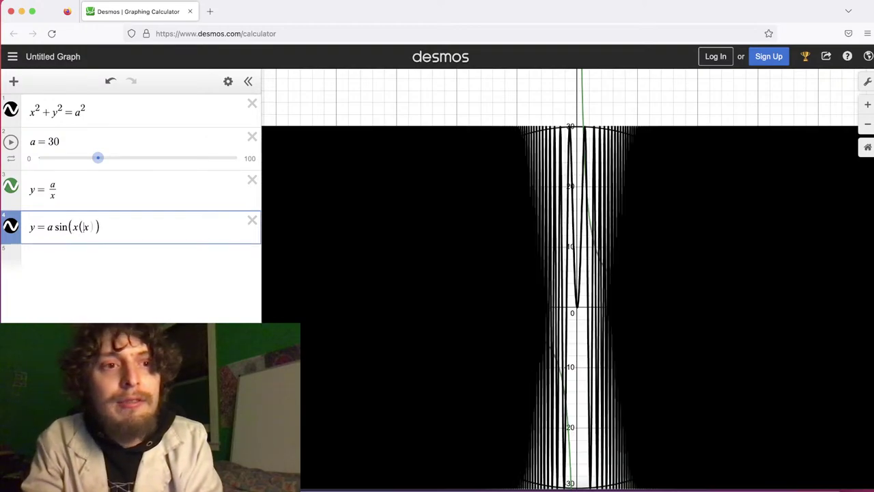
text(()
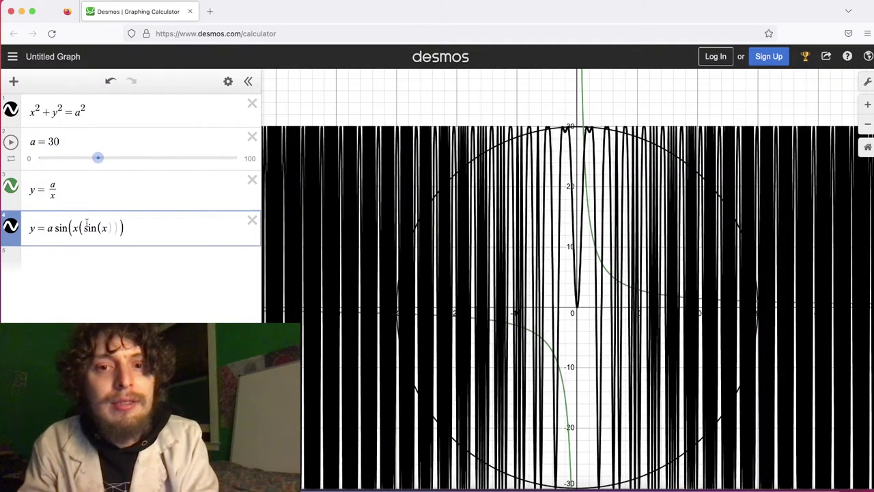
drag(133, 227, 75, 229)
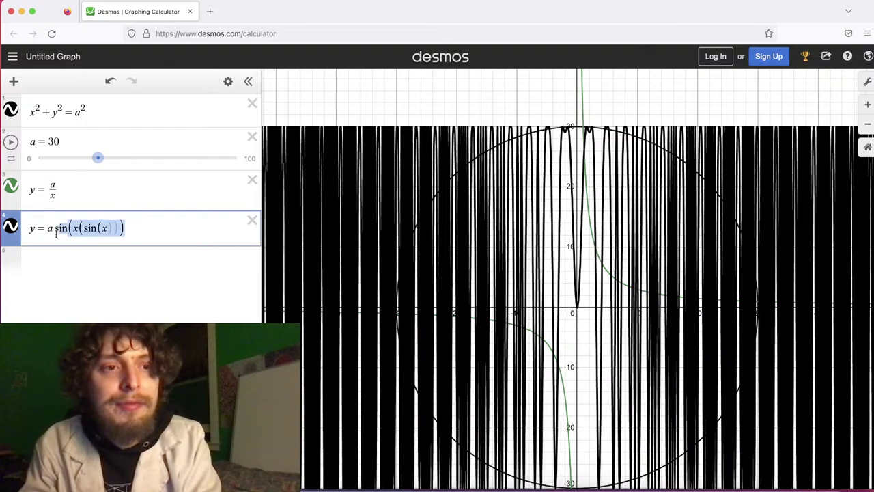
key(BackSpace)
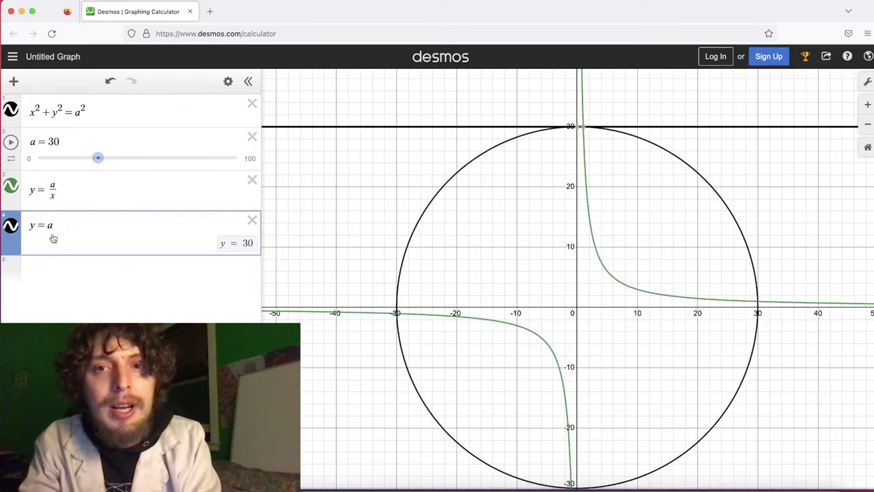
text(x)
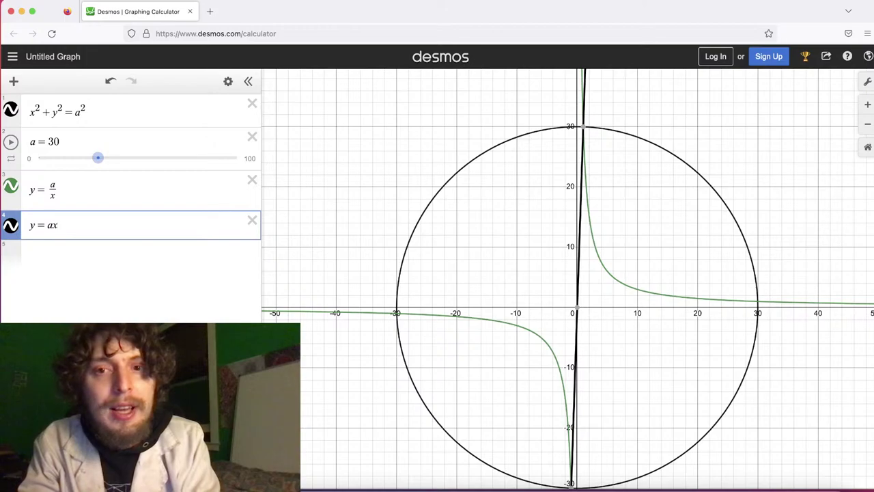
text((sin(x))
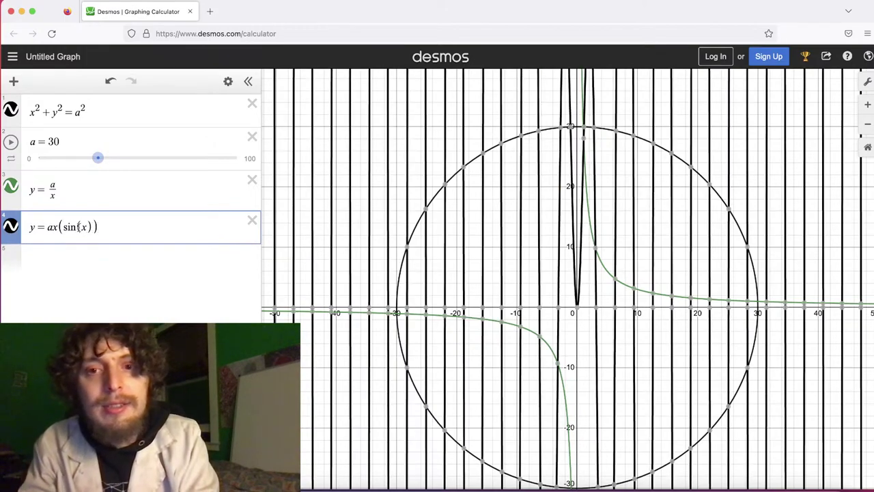
scroll(570, 188, down, 10)
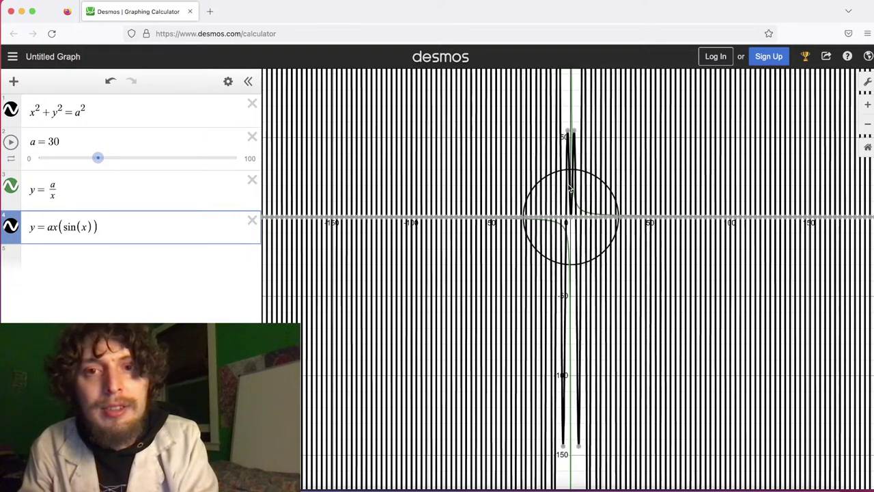
click(11, 142)
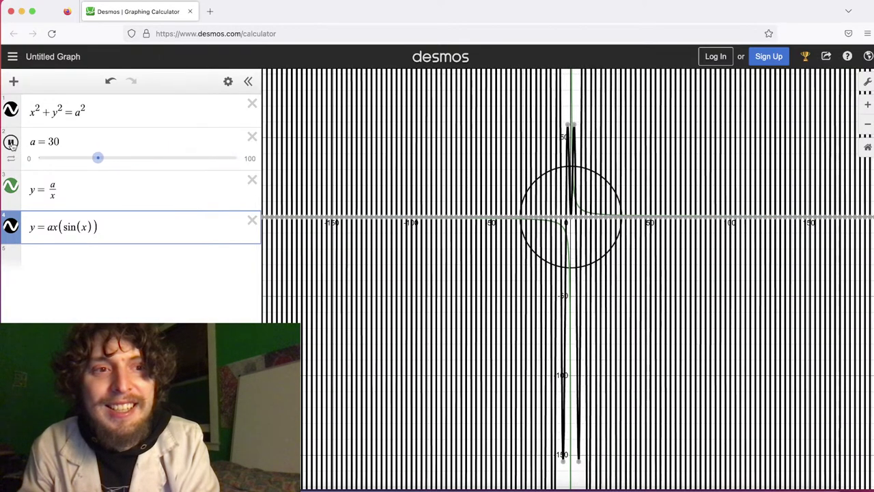
click(11, 142)
drag(46, 226, 124, 223)
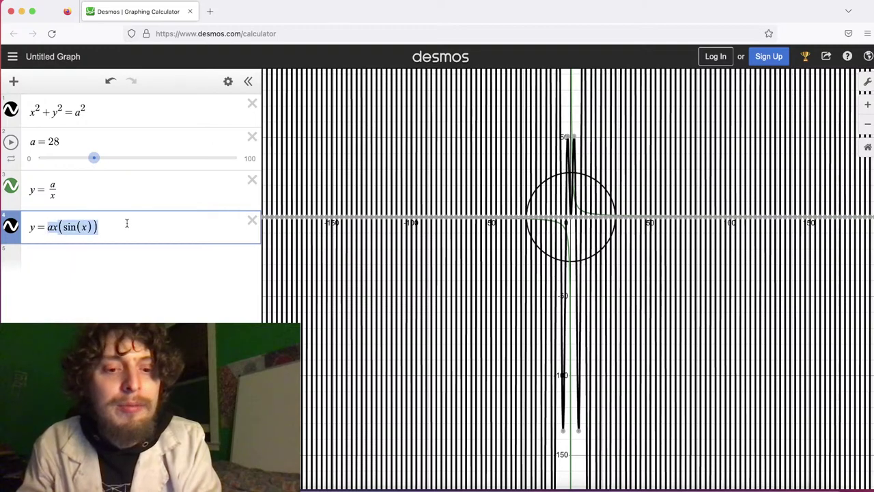
Change the fourth expression to y = a·tan(x²), with a lowered toward zero
text(tan()
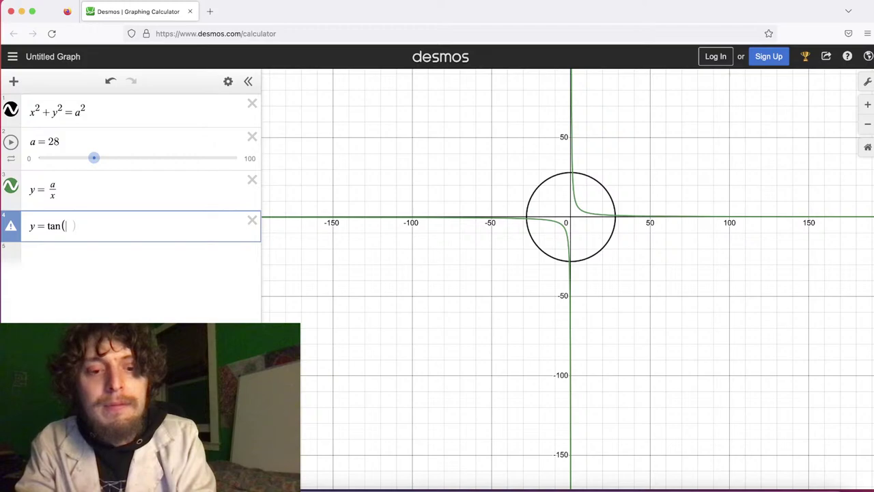
text(ax^2)
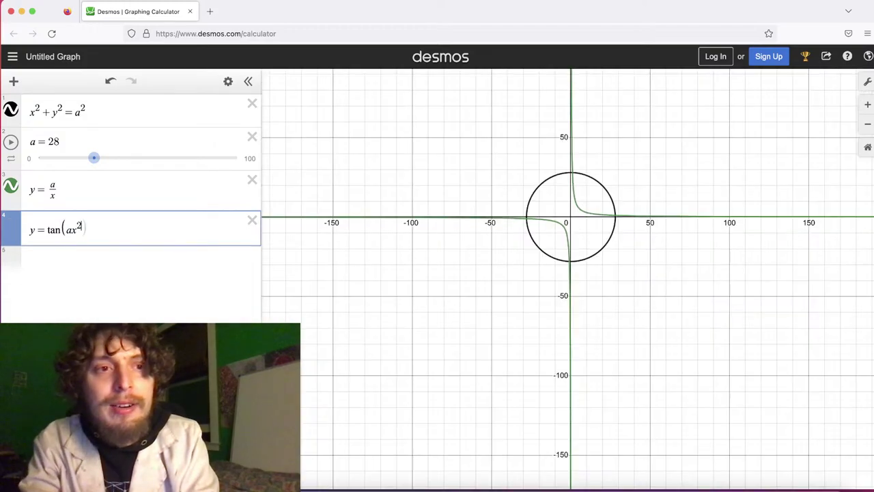
text())
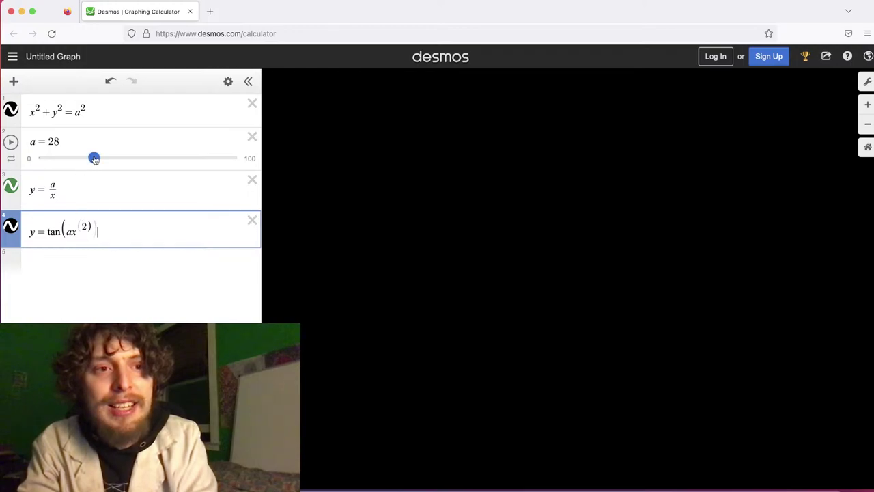
drag(94, 158, 25, 160)
click(69, 232)
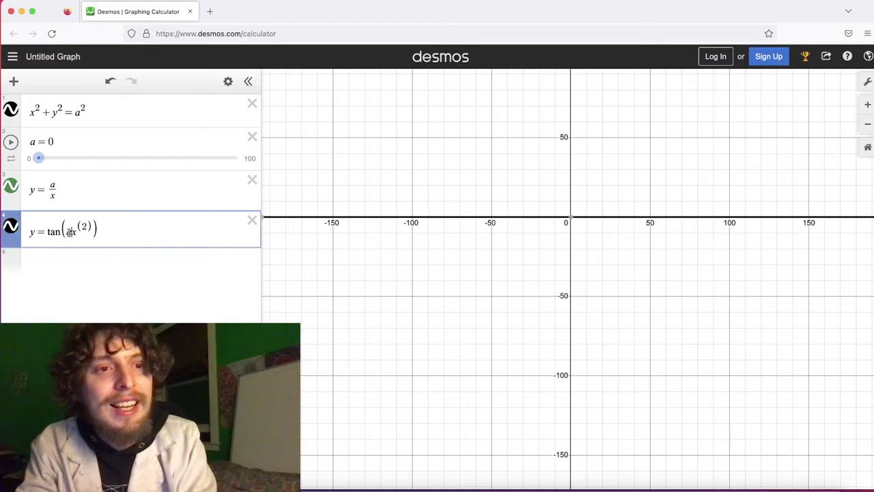
key(BackSpace)
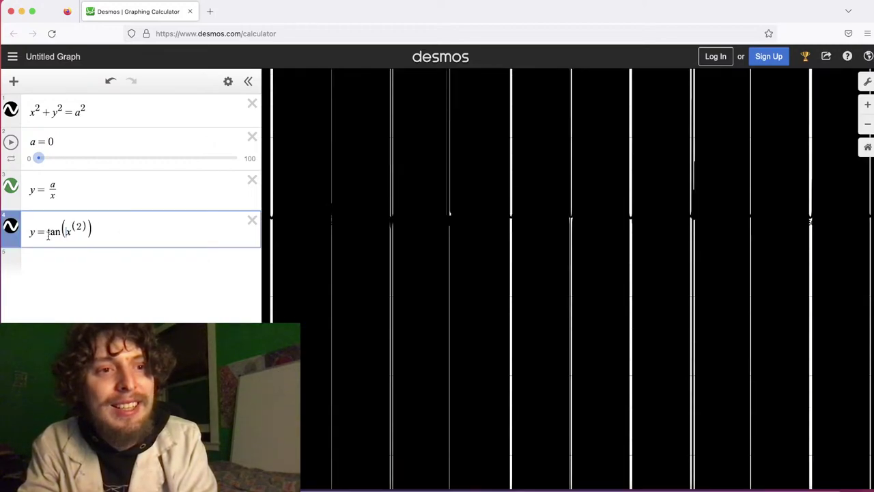
click(47, 232)
text(a)
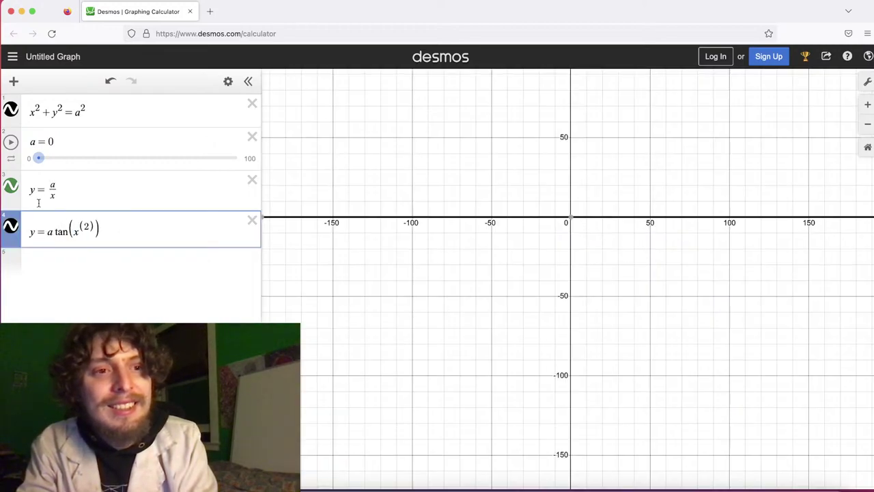
Animate a to 38, then clear the fourth expression back to y =
click(10, 142)
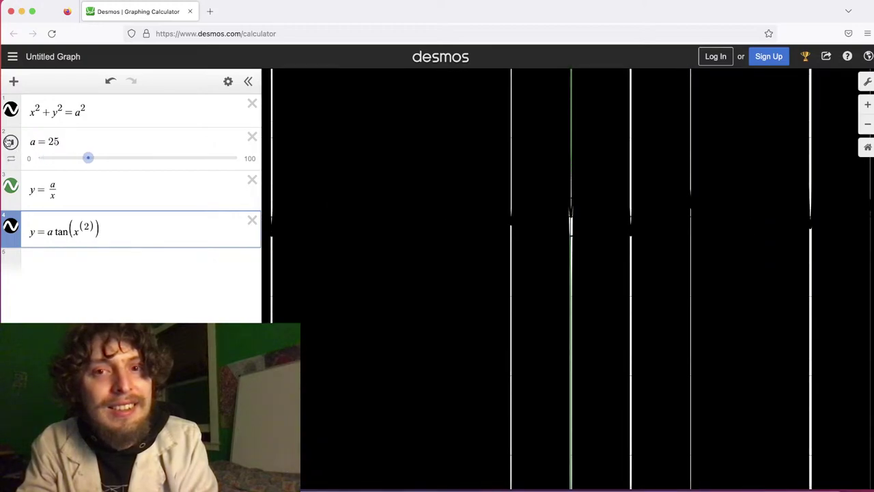
click(10, 141)
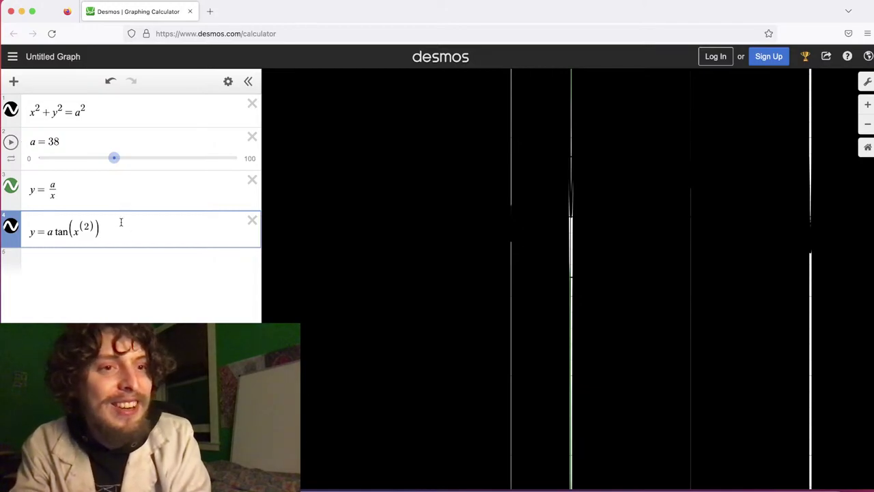
drag(108, 225, 41, 229)
key(BackSpace)
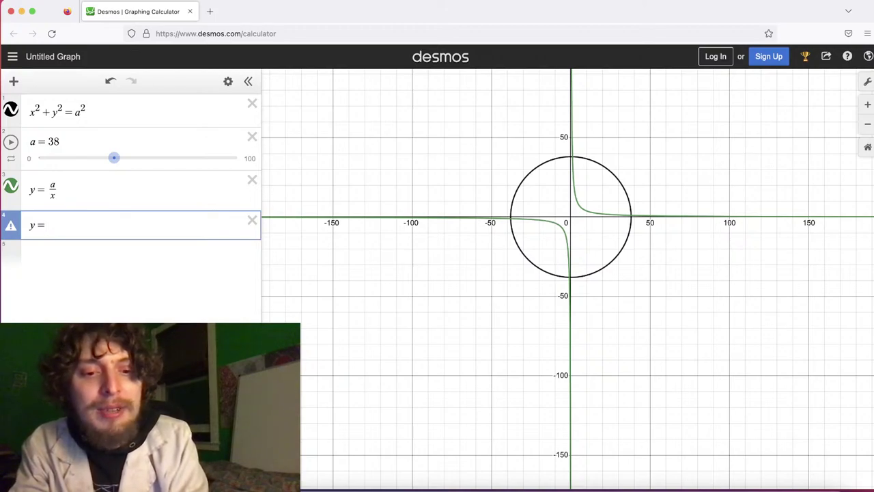
Enter y = (x^a)/a^a as row 4, zoom out, and animate a from 0 to 57
text(x^a)
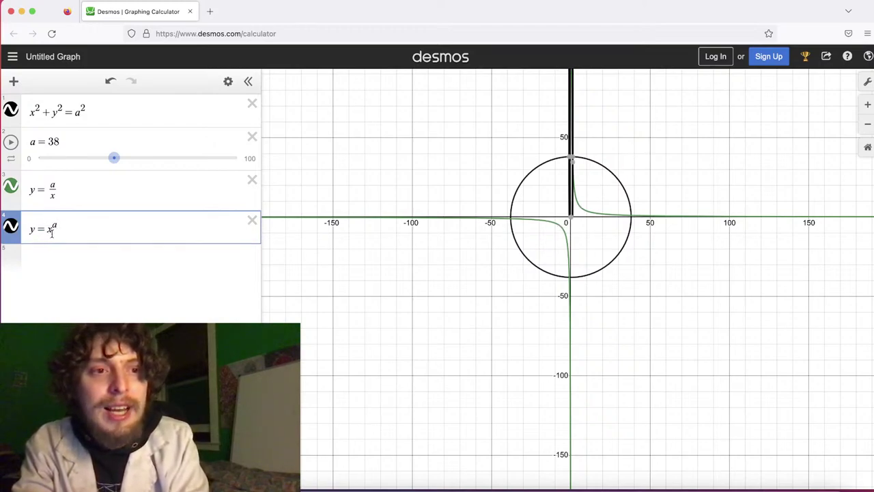
text())
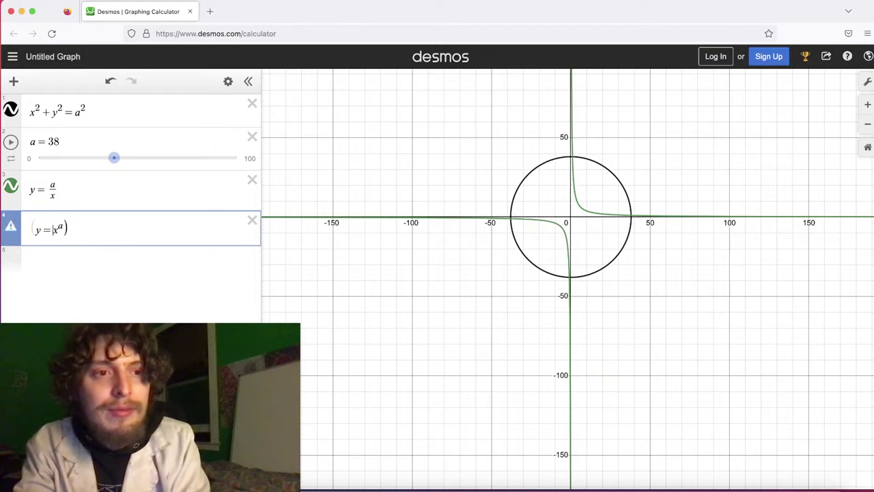
text(()
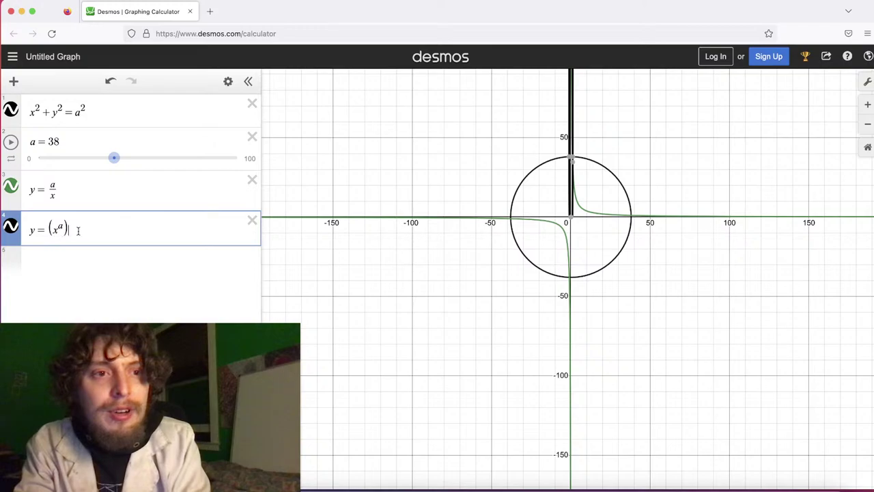
text(/a)
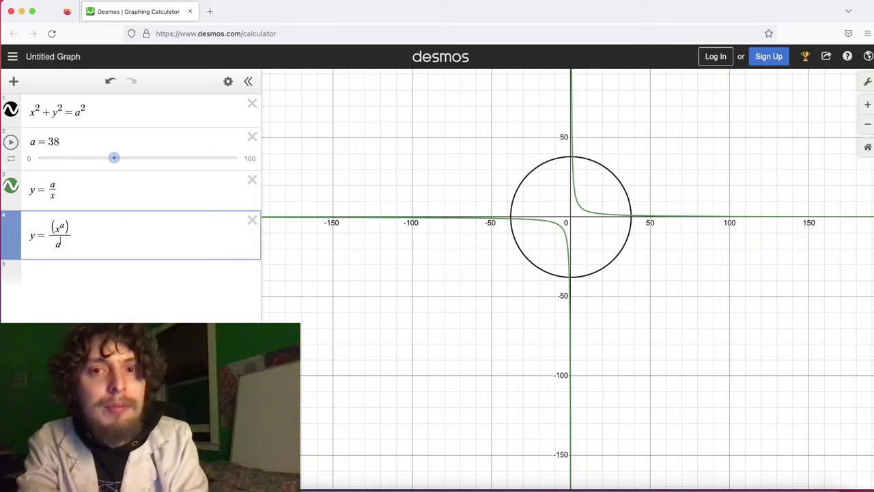
text(a)
scroll(650, 294, down, 3)
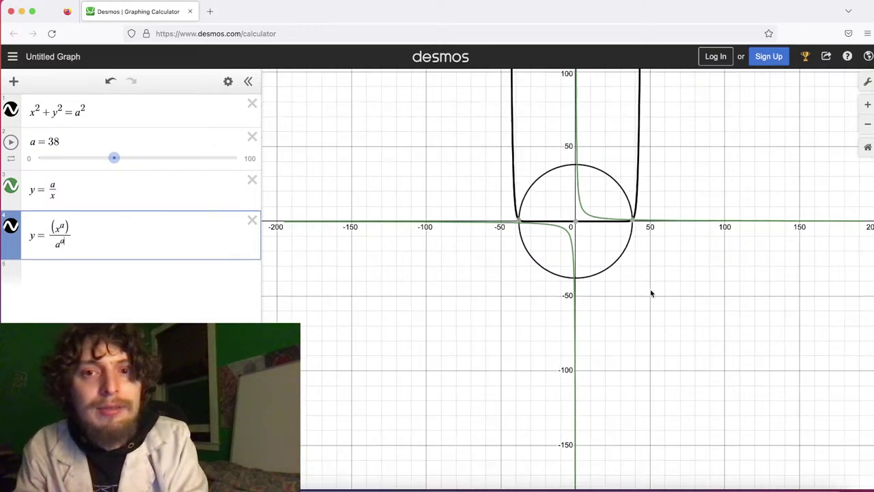
drag(113, 158, 39, 157)
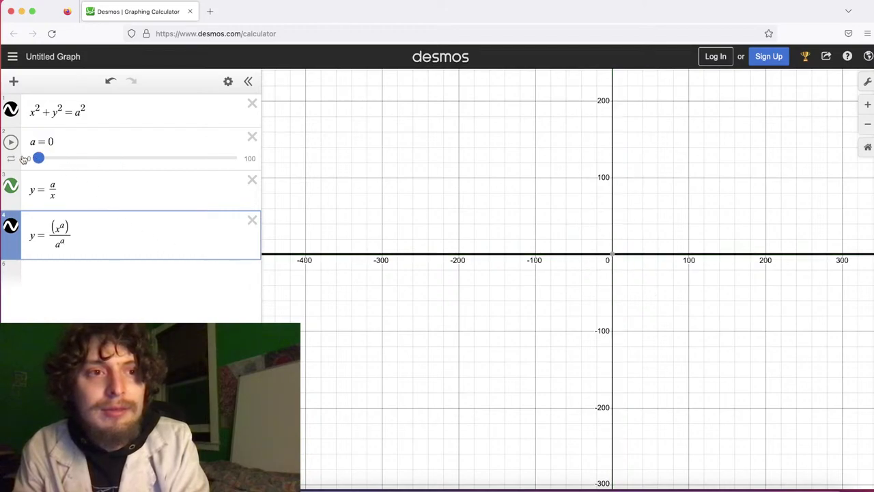
click(10, 143)
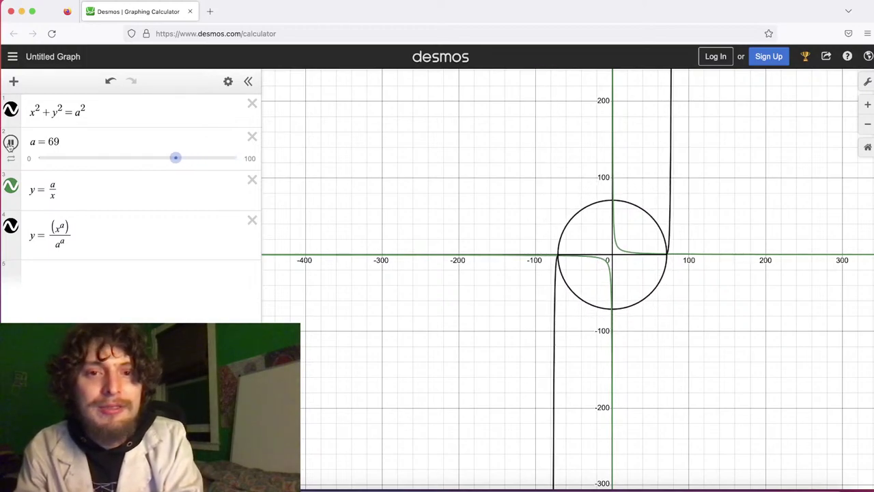
click(11, 142)
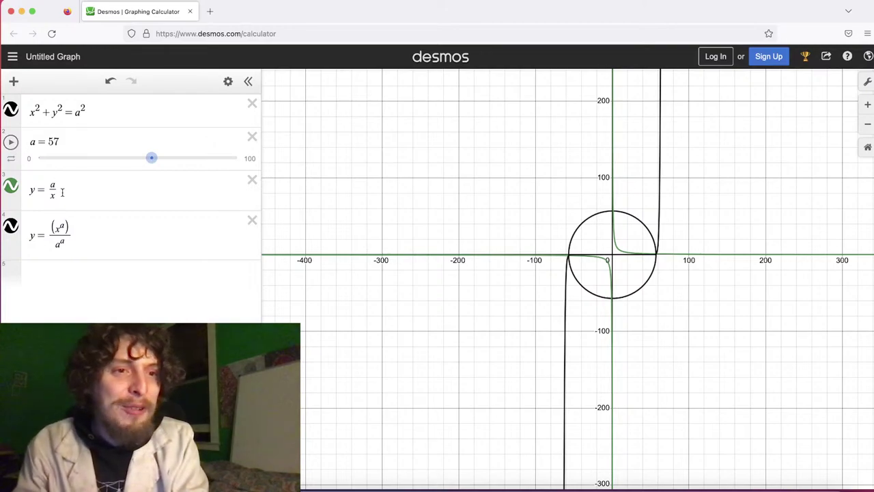
drag(71, 236, 52, 231)
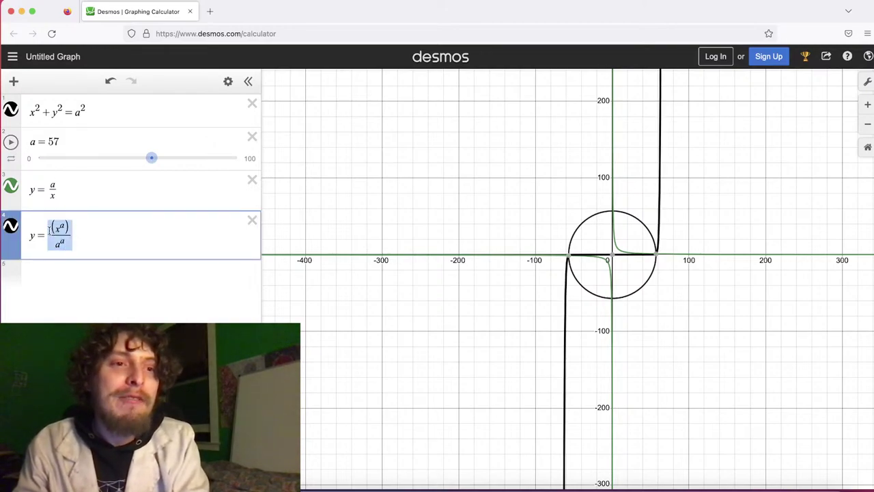
Replace the fourth expression with y = tan(x²) and check a point's coordinates
key(BackSpace)
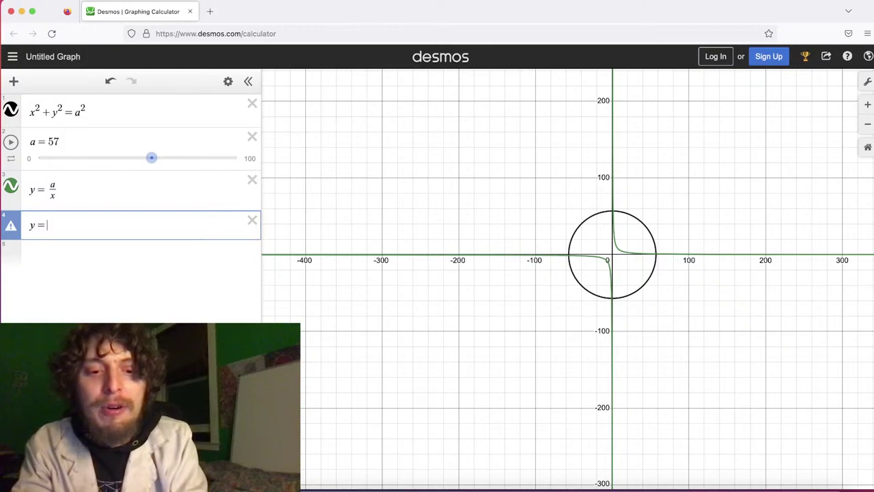
text(t)
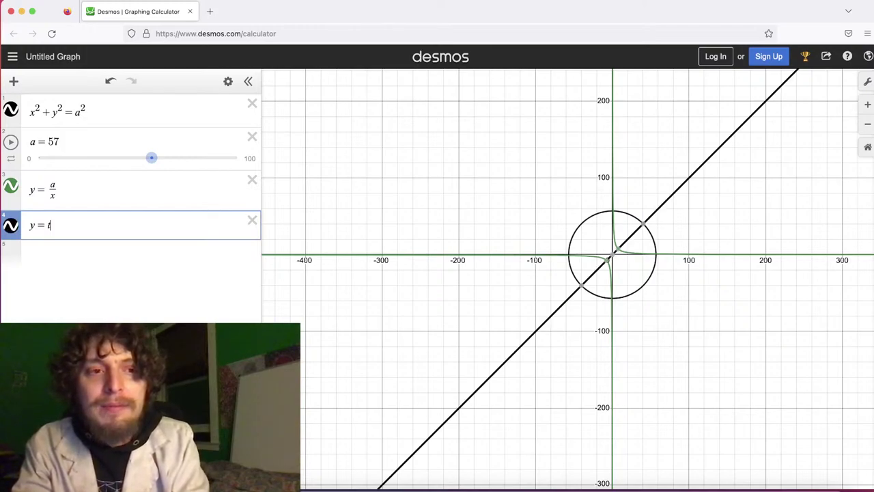
text(an(x^2)
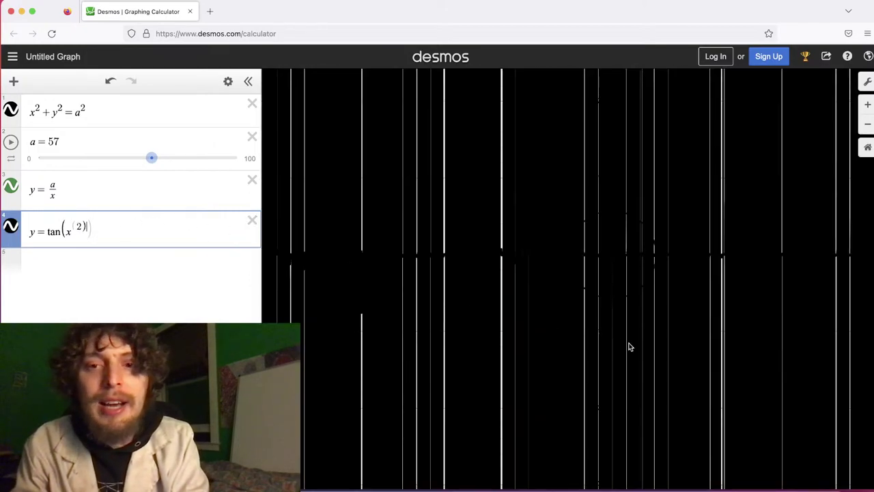
scroll(629, 346, up, 3)
click(573, 279)
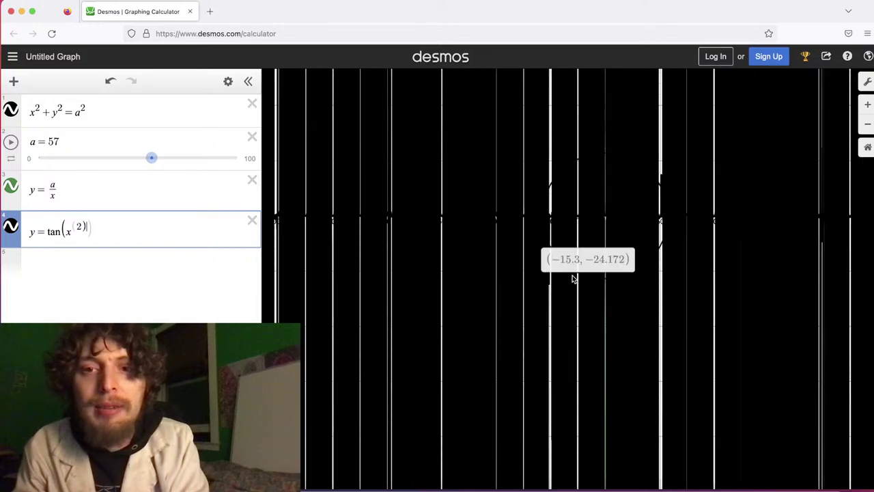
Zoom in toward the origin to inspect the crowded vertical tangent branches
scroll(572, 280, up, 5)
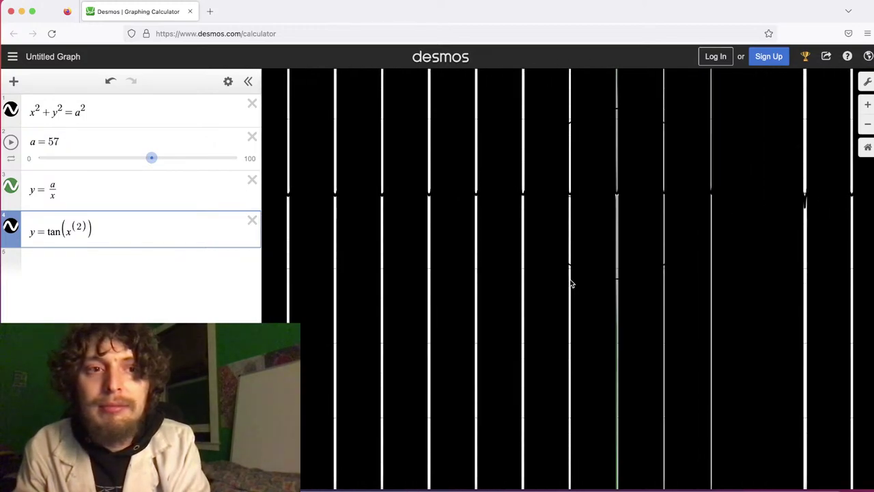
scroll(571, 282, up, 5)
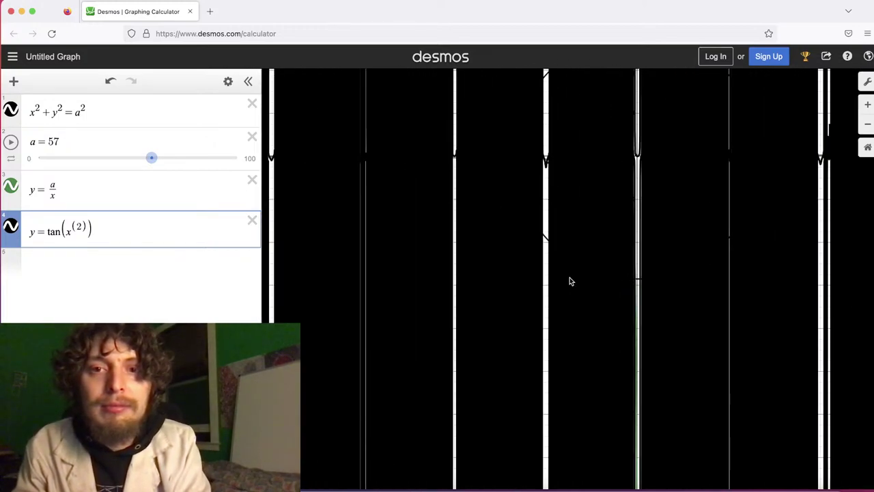
scroll(570, 270, up, 6)
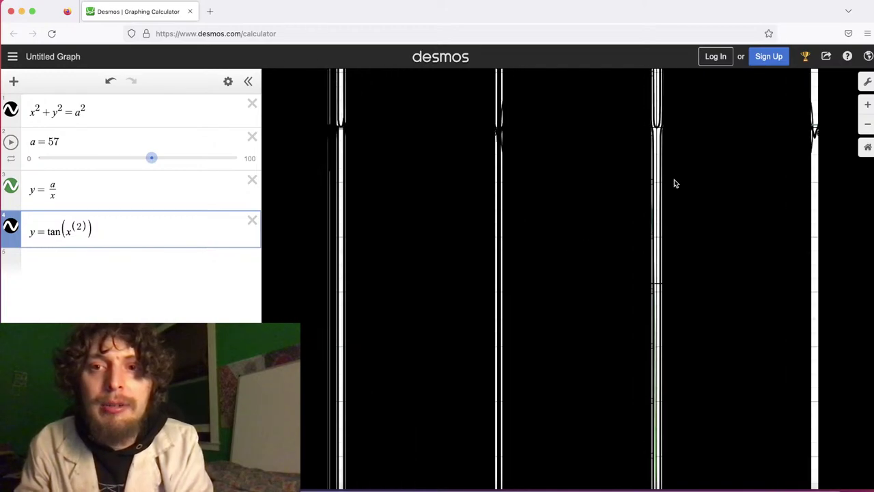
scroll(675, 183, up, 1)
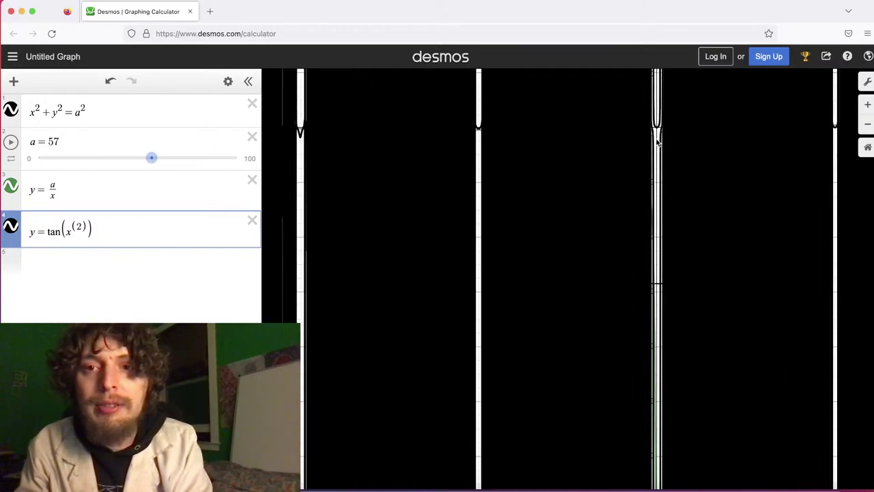
scroll(634, 176, up, 3)
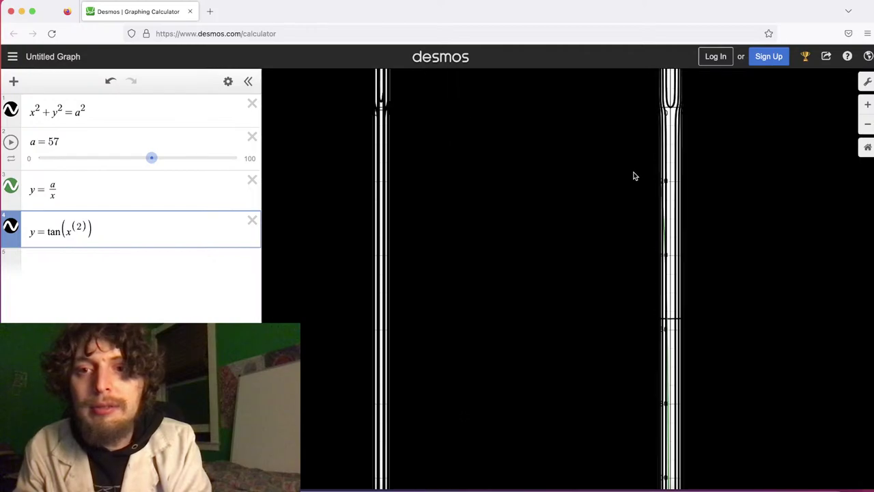
scroll(634, 176, up, 3)
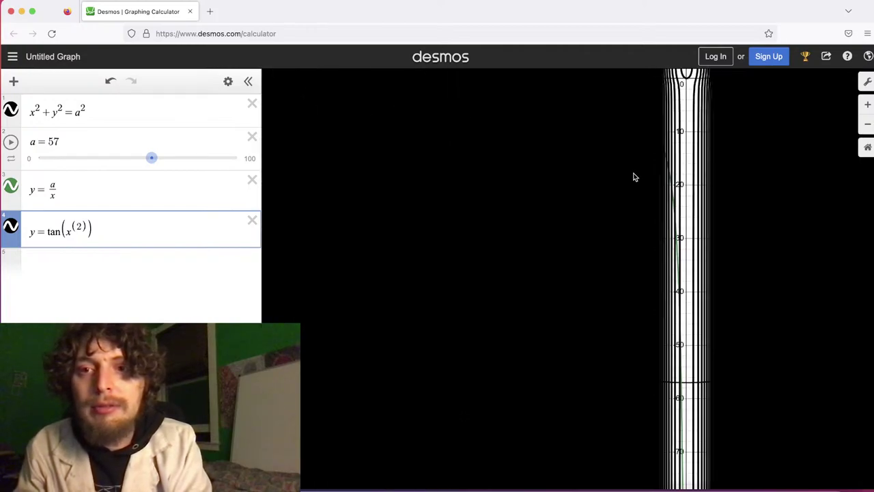
scroll(633, 177, up, 3)
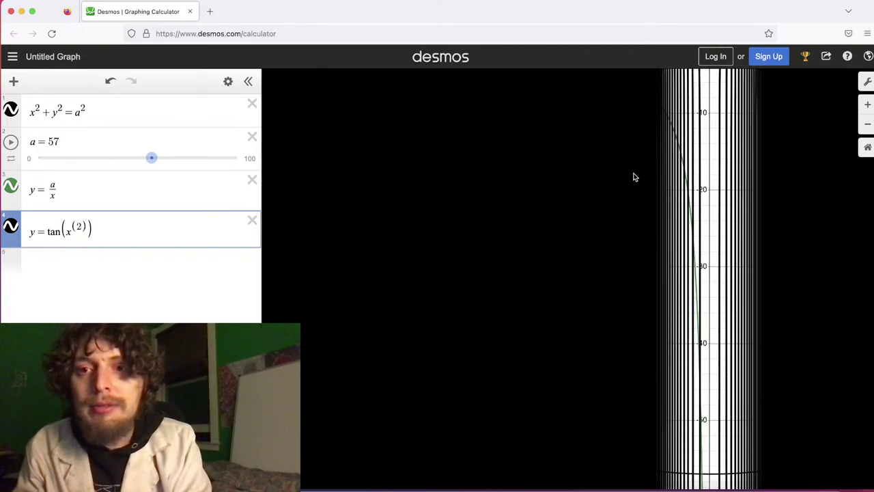
scroll(783, 116, up, 2)
drag(719, 129, 681, 421)
scroll(681, 208, up, 5)
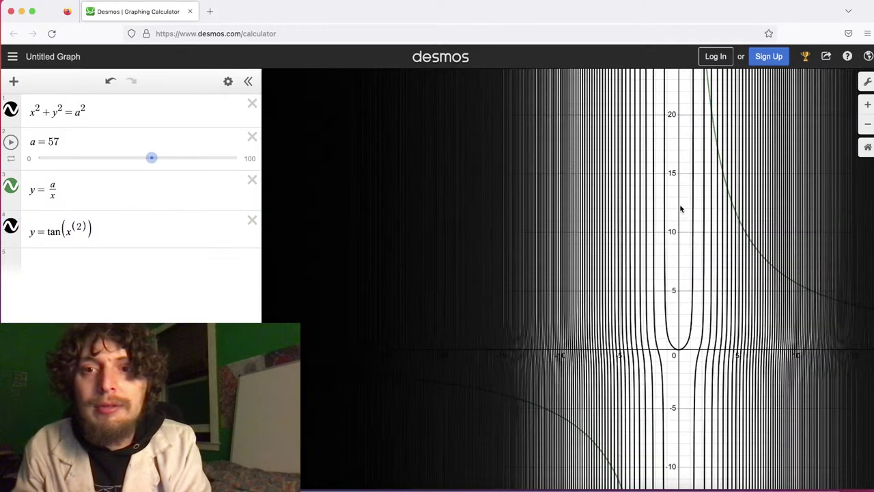
scroll(681, 208, up, 1)
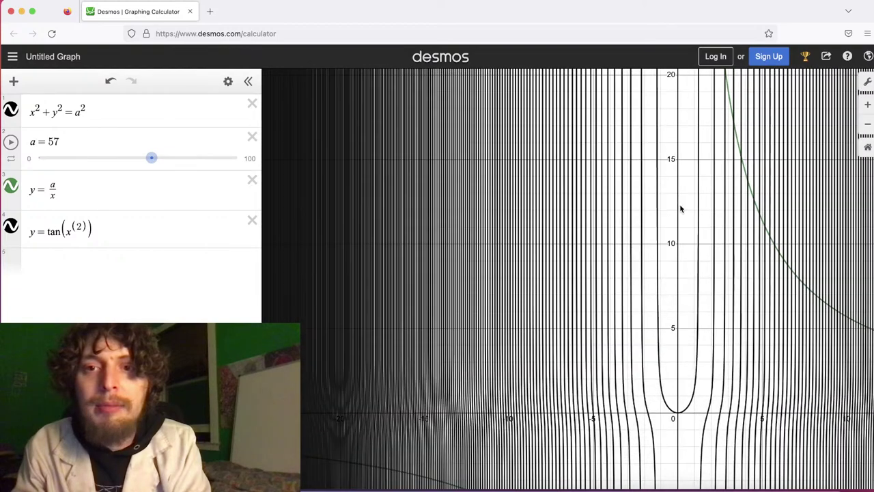
Set slider a's upper limit to 10 and lower a to 3
click(10, 158)
click(118, 138)
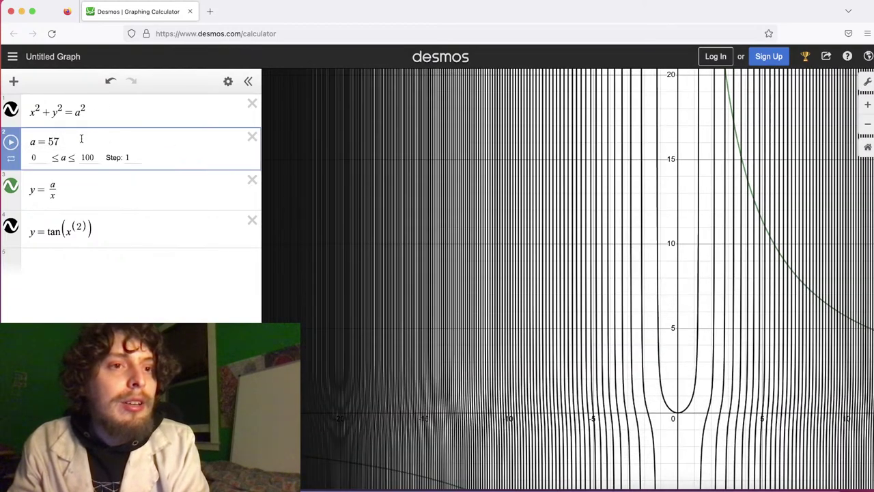
click(94, 157)
key(BackSpace)
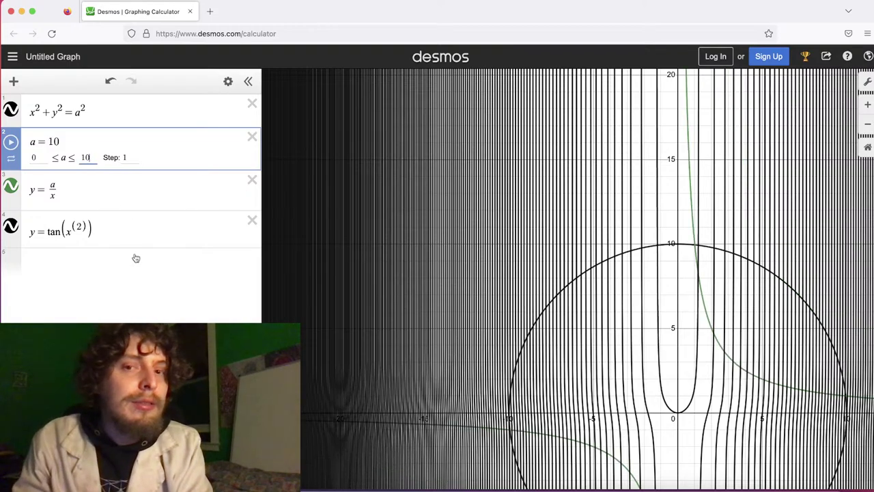
click(101, 273)
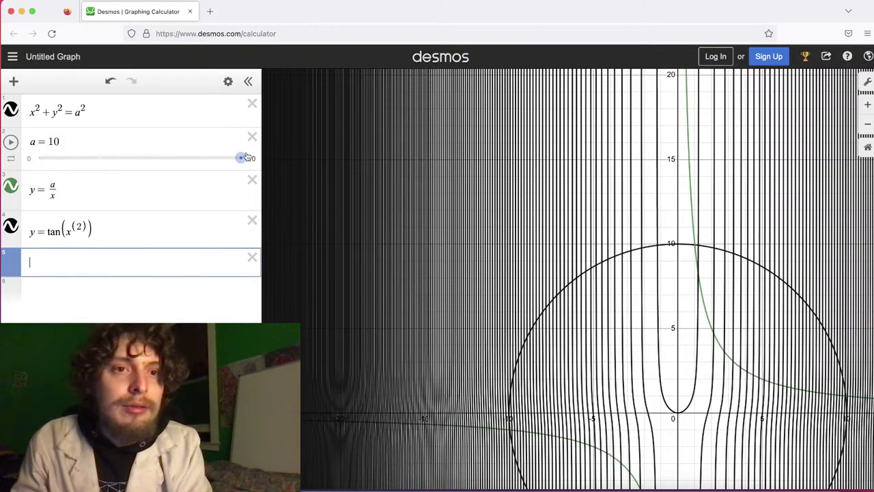
drag(240, 159, 20, 173)
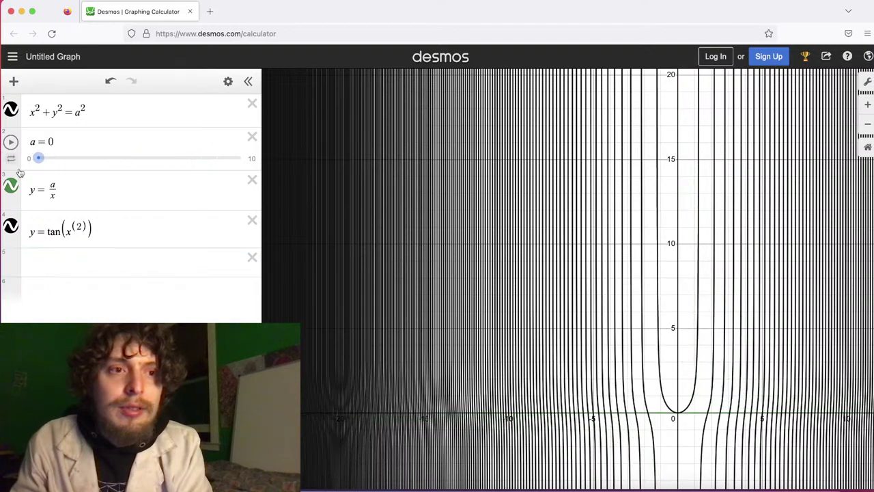
Multiply the curve by a to get y = a·tan(x²), then animate a, pausing at 5
click(48, 232)
text(a)
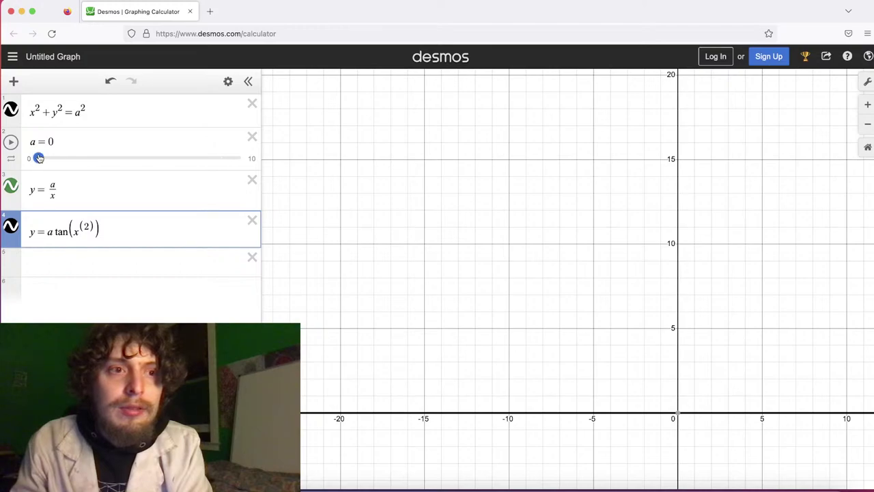
mouse_move(39, 158)
mouse_down()
mouse_move(101, 158)
mouse_move(28, 158)
mouse_up()
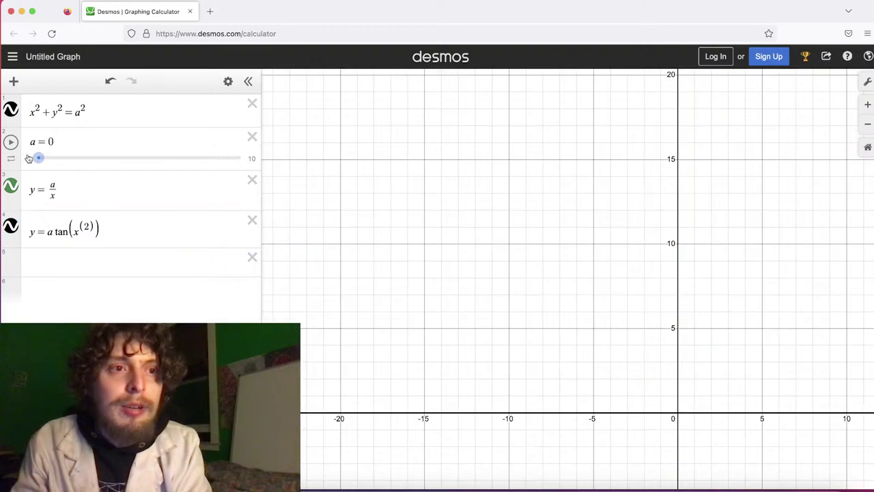
click(11, 142)
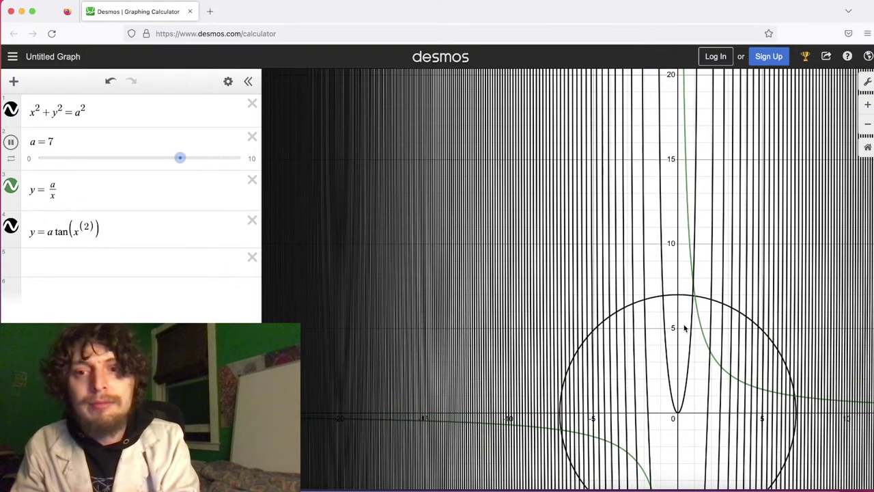
drag(698, 388, 619, 192)
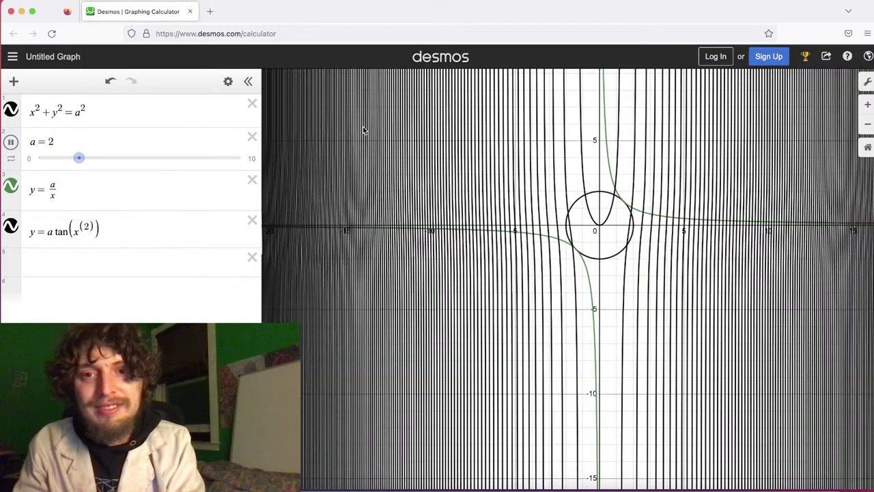
click(45, 140)
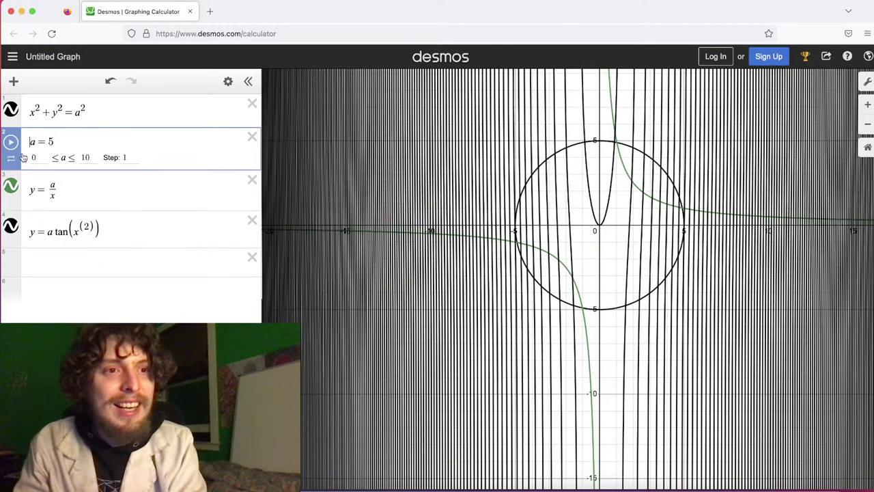
Set slider a's limits to 1 and 20
text(1)
key(Return)
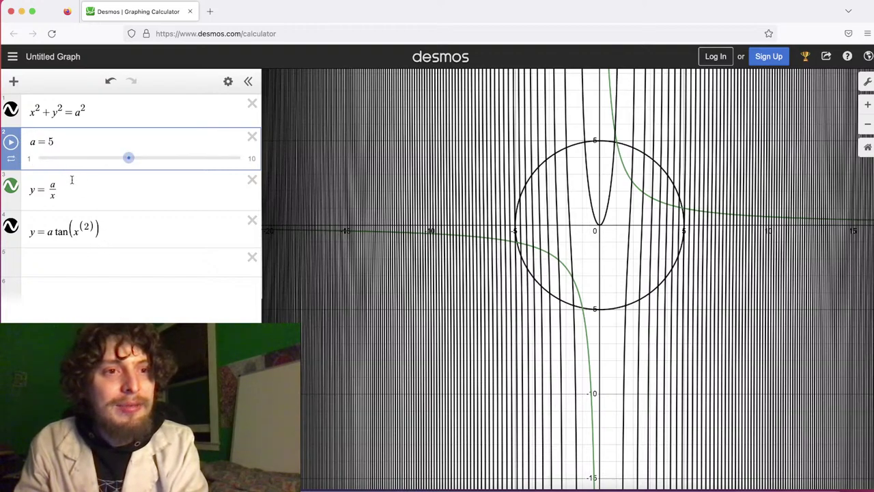
click(28, 159)
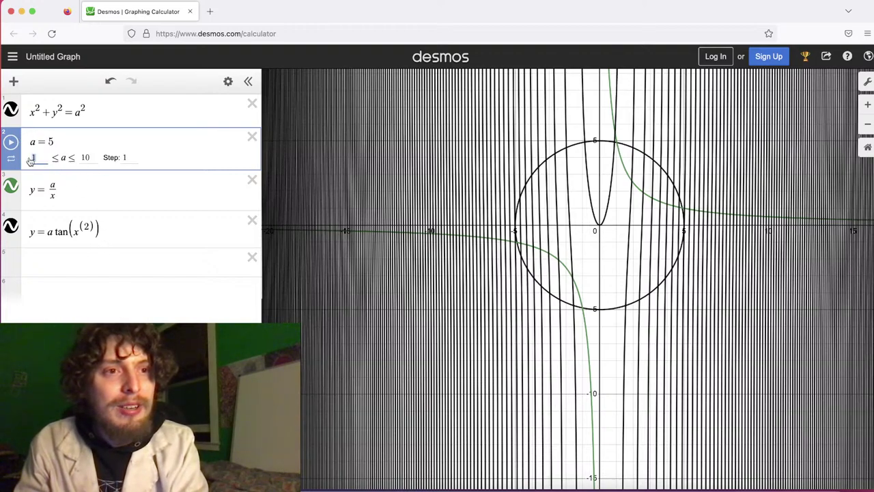
double_click(85, 157)
text(20)
key(Return)
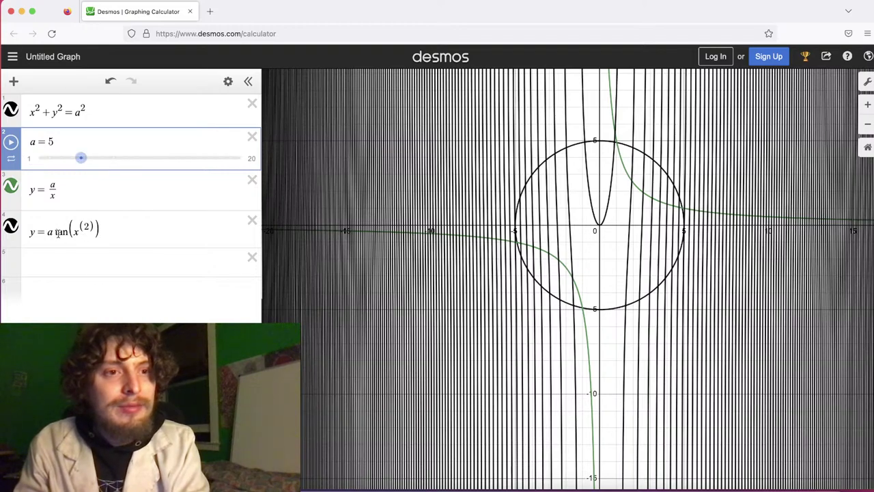
Try y = a·tan(sin x²), animate a to 11, then delete that expression
click(71, 232)
text(sin)
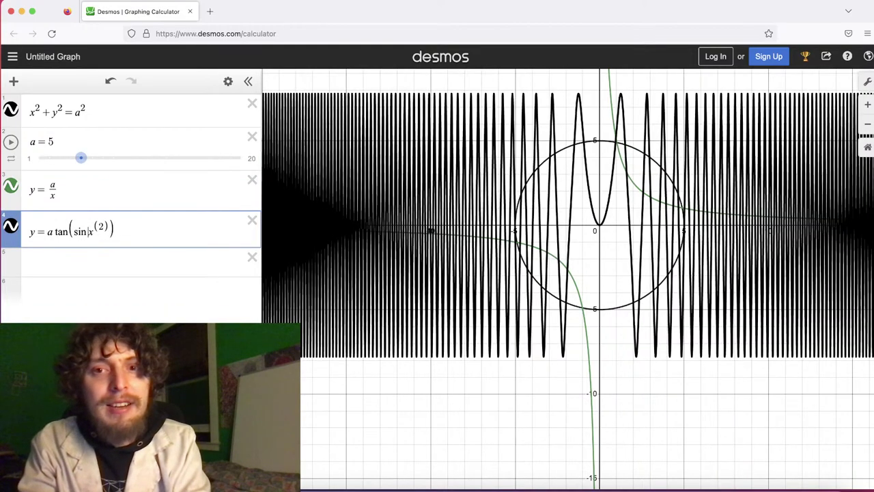
click(472, 367)
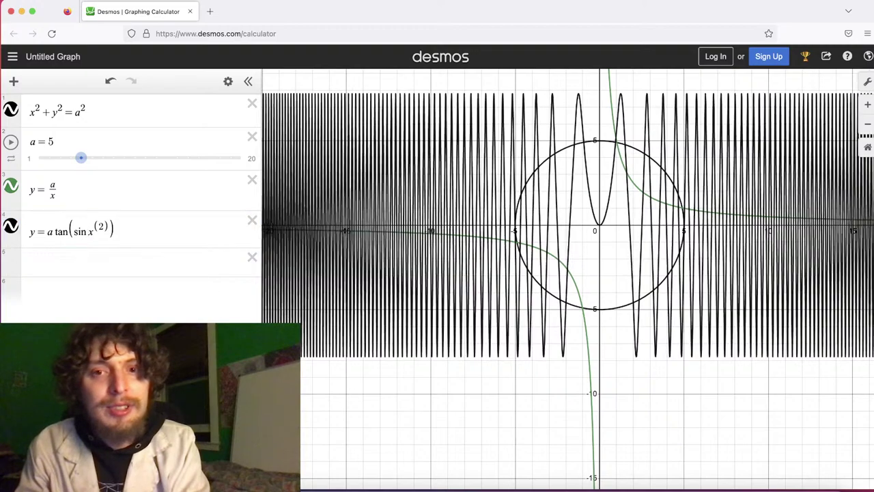
click(11, 141)
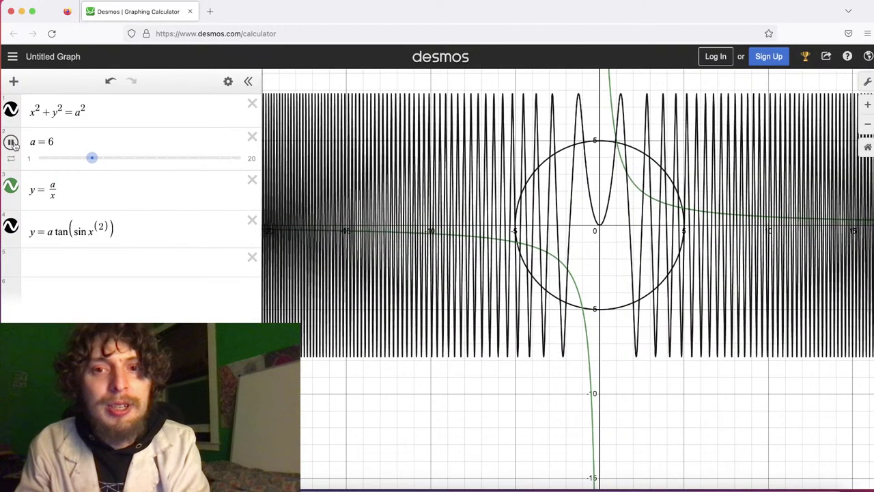
click(12, 142)
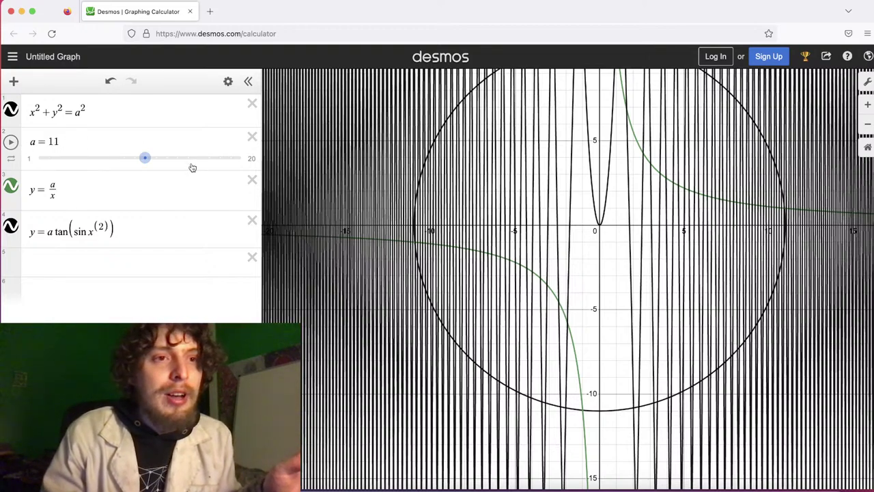
click(250, 219)
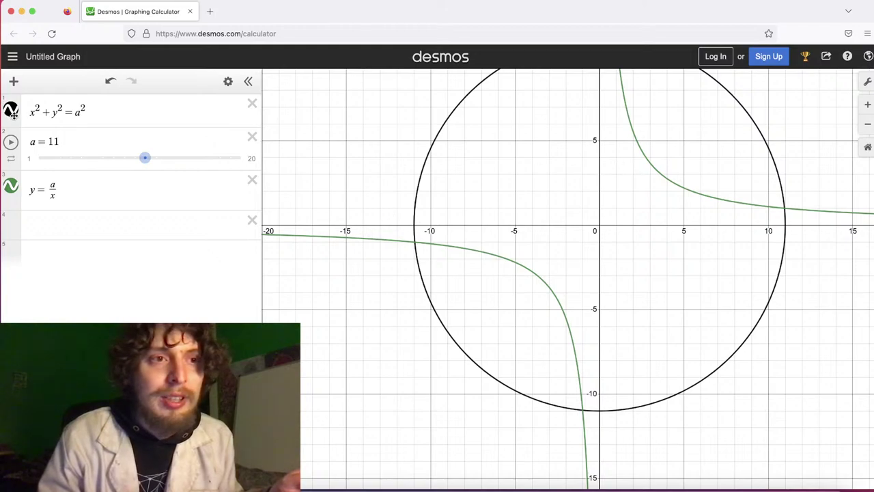
Hide the circle x²+y²=a² and the y = a/x curve, then select empty row 4
click(11, 110)
click(12, 188)
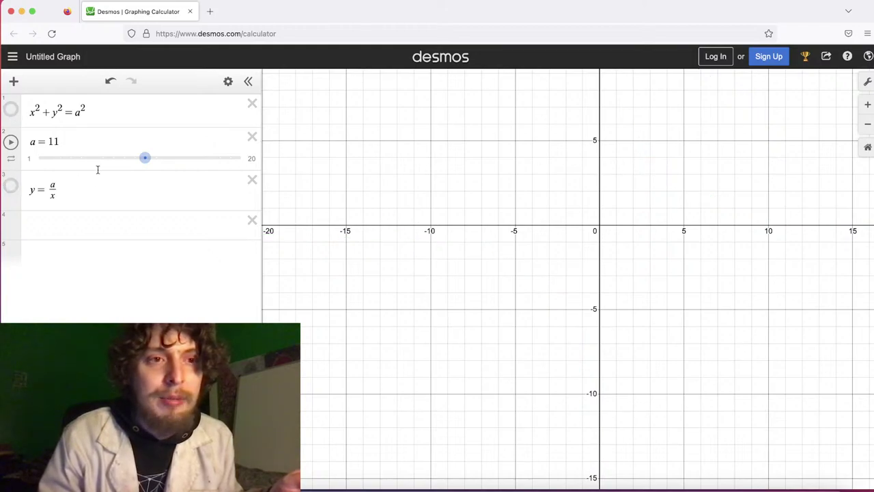
scroll(676, 187, up, 2)
scroll(638, 232, right, 3)
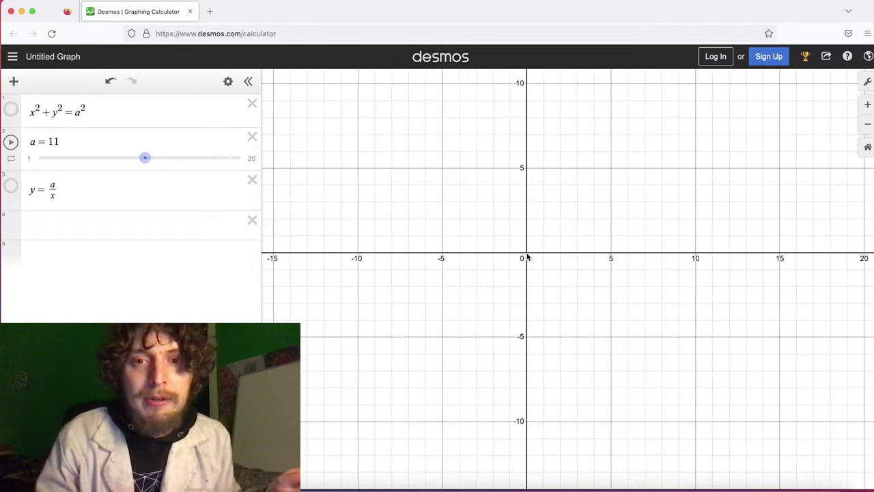
click(74, 224)
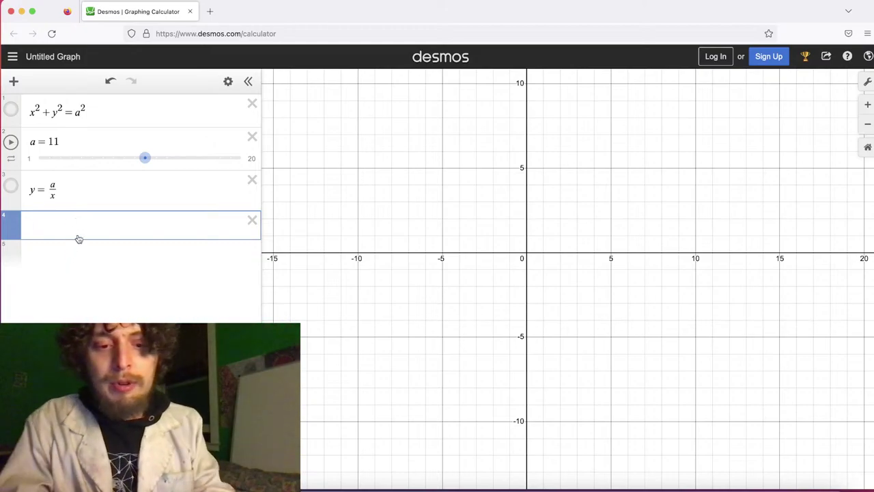
Enter y = x sin(xa) in row 4, lowering slider a from 11 to 5 along the way
text(y =)
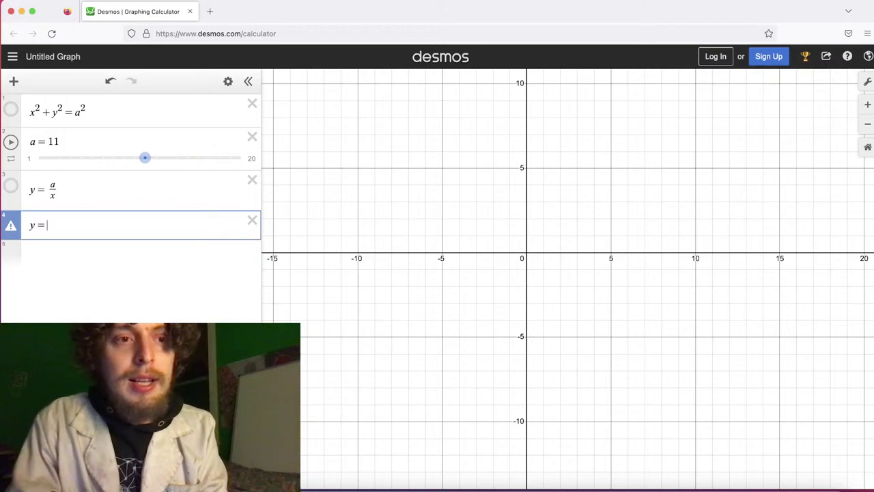
text(x sin)
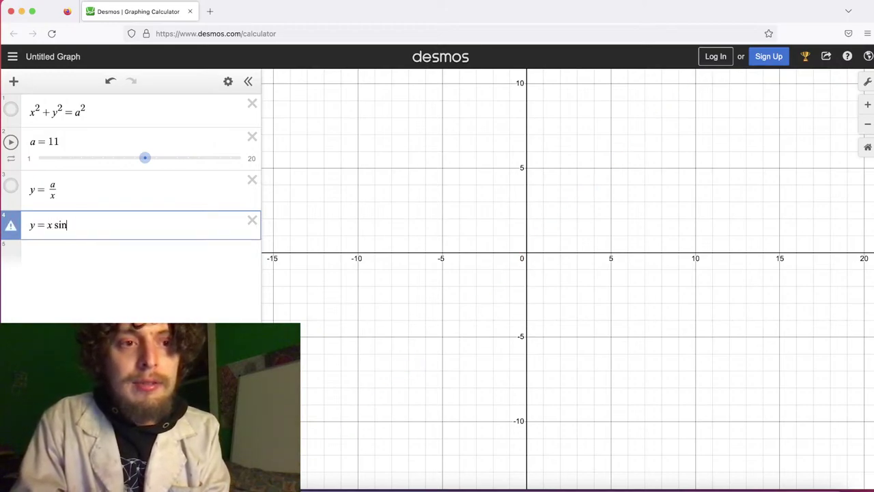
text((a)
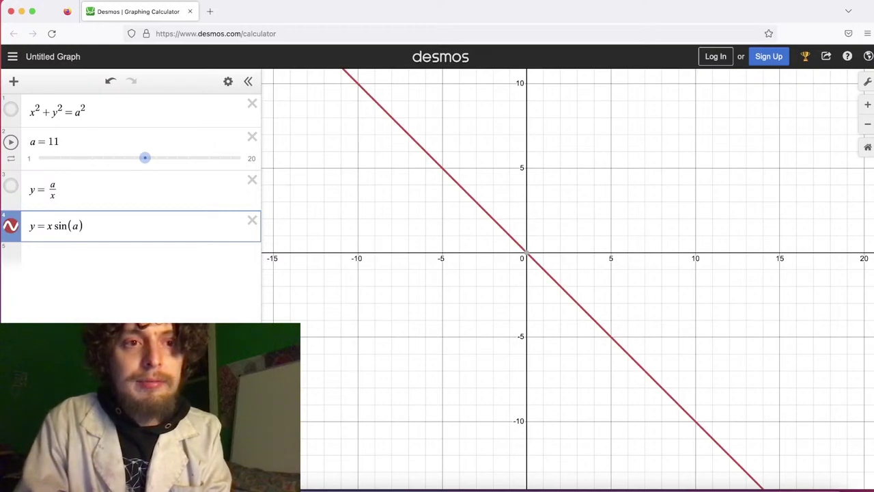
drag(145, 161, 82, 159)
text(a)
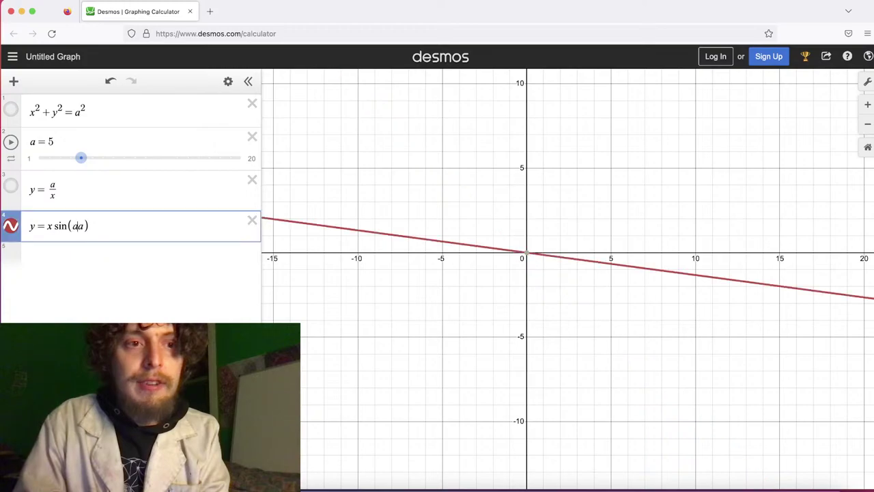
key(BackSpace)
text(x)
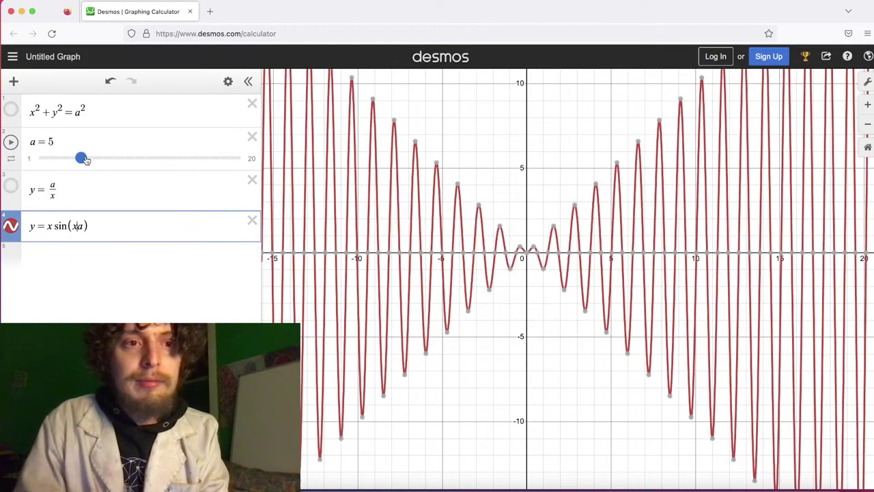
Lower a to stretch the waves, animate a, and select the y = x sin(xa) expression
drag(85, 159, 222, 162)
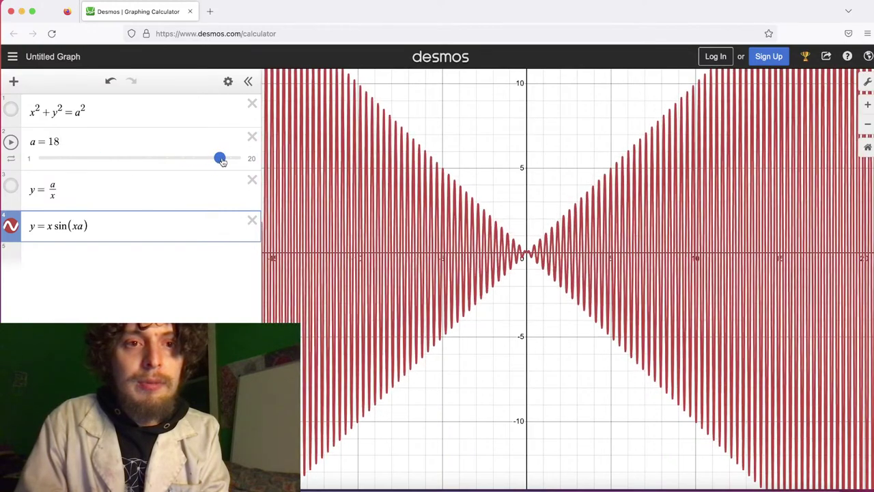
click(12, 142)
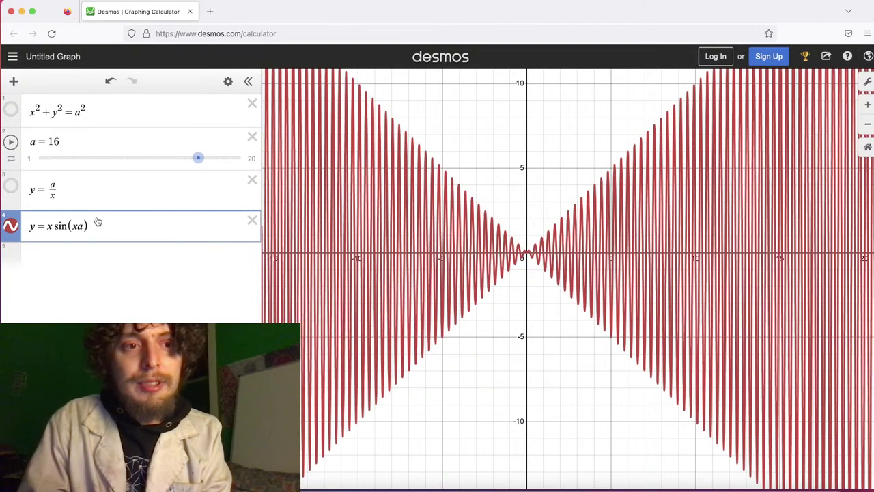
drag(98, 222, 59, 248)
Paste a copy of y = x sin(xa) into a new row 5 and change it to x cos(xa)
click(57, 253)
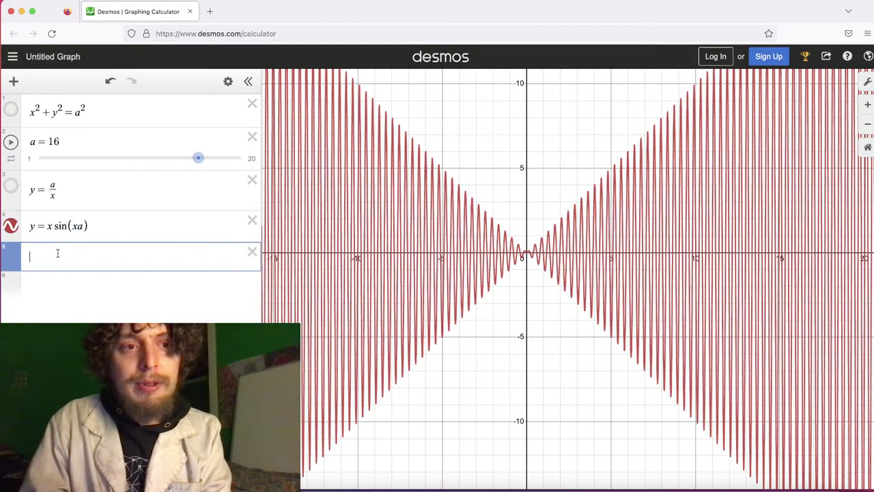
text(y=x sin(xa))
text(cos)
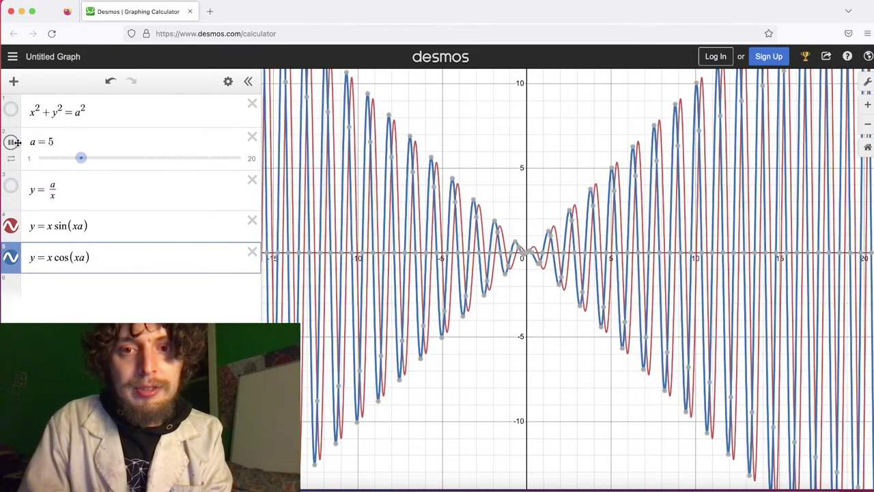
click(518, 123)
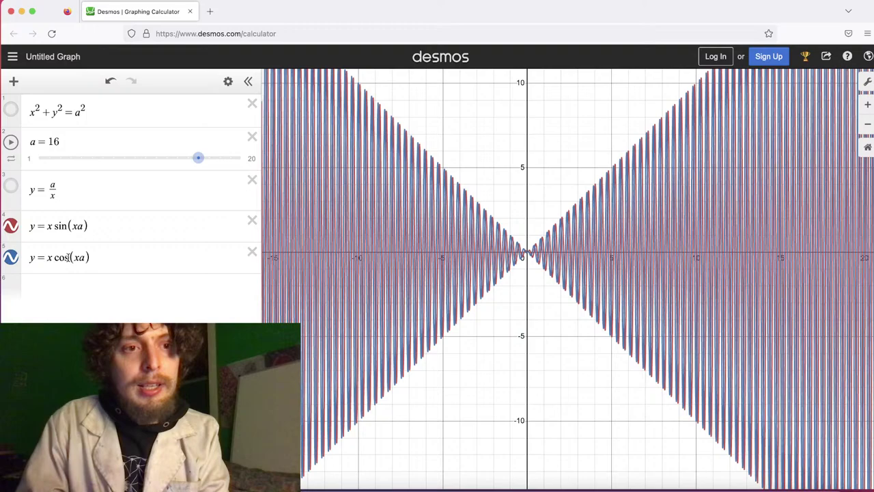
Change cos to tan for y = x tan(xa), then animate a and stop at 6
drag(68, 257, 58, 257)
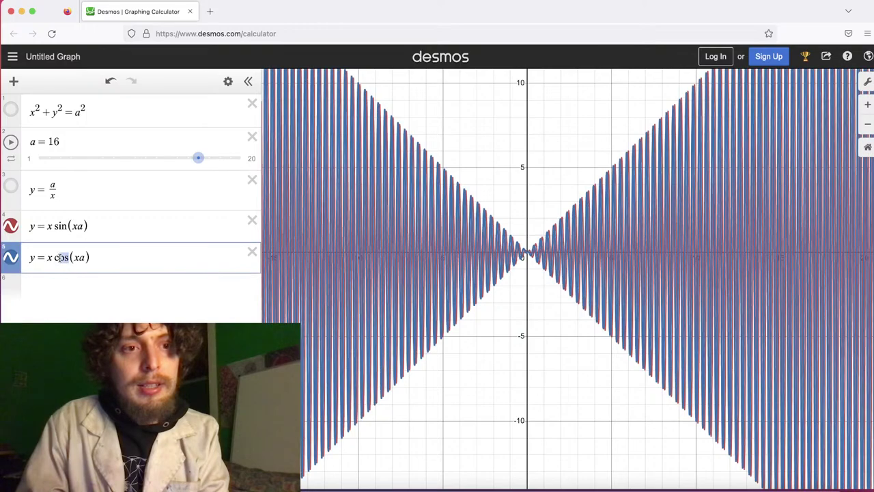
text(tan)
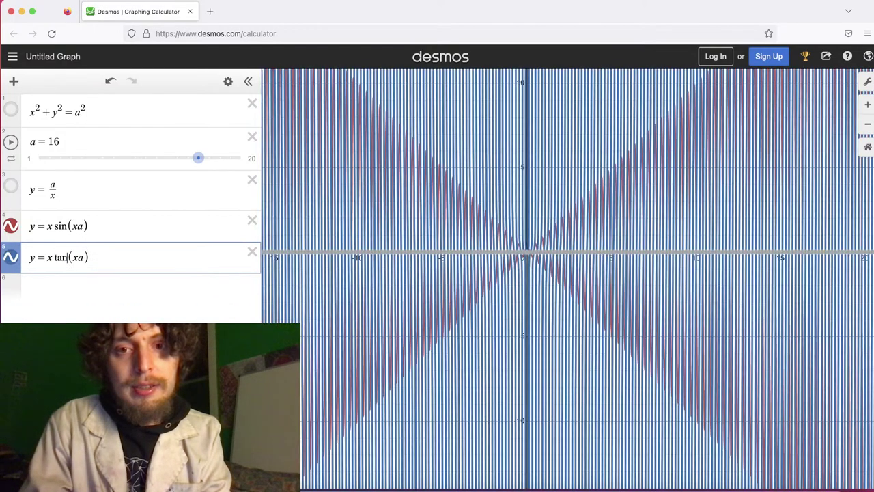
click(11, 142)
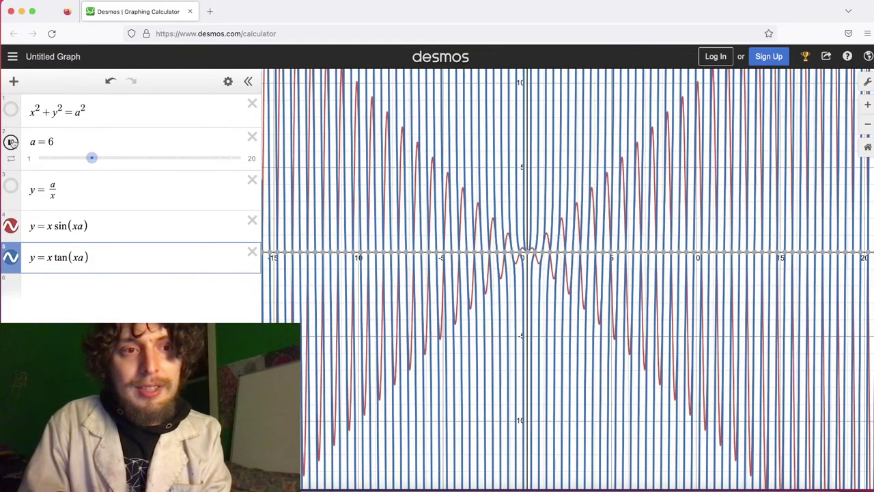
click(10, 142)
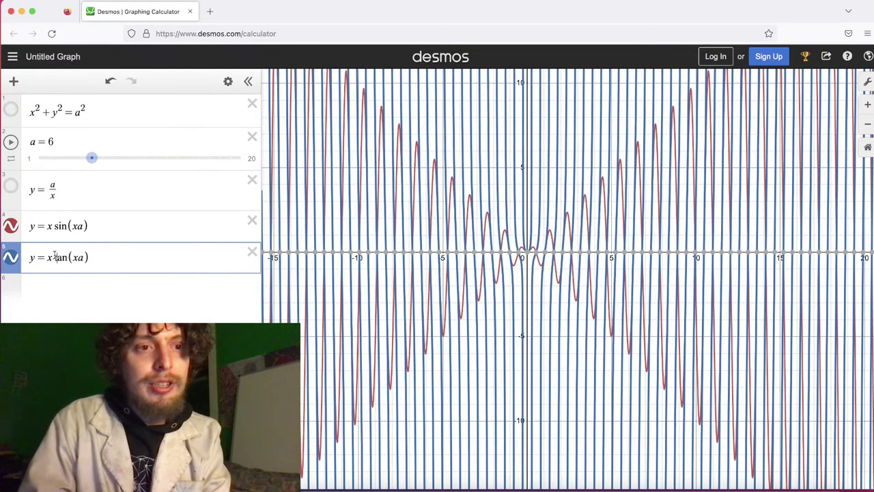
Wrap the tangent as y = x sin(tan(xa)) and drag slider a down to 1
text(sin()
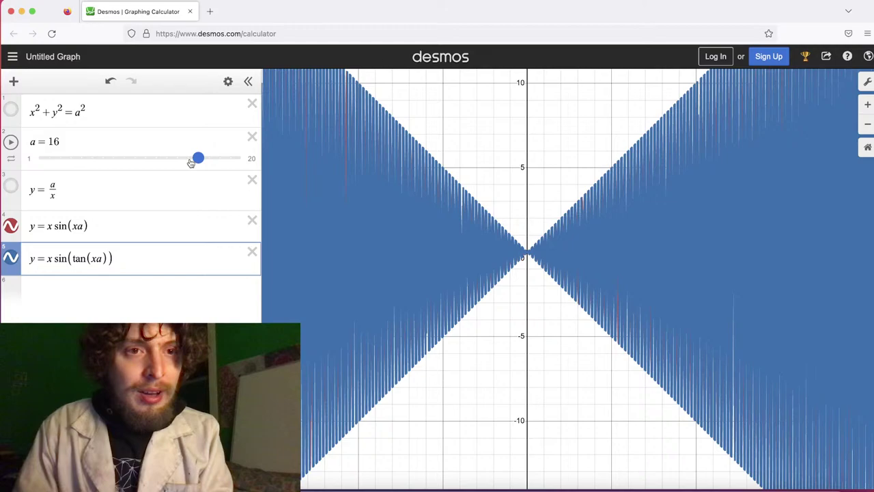
drag(191, 162, 37, 178)
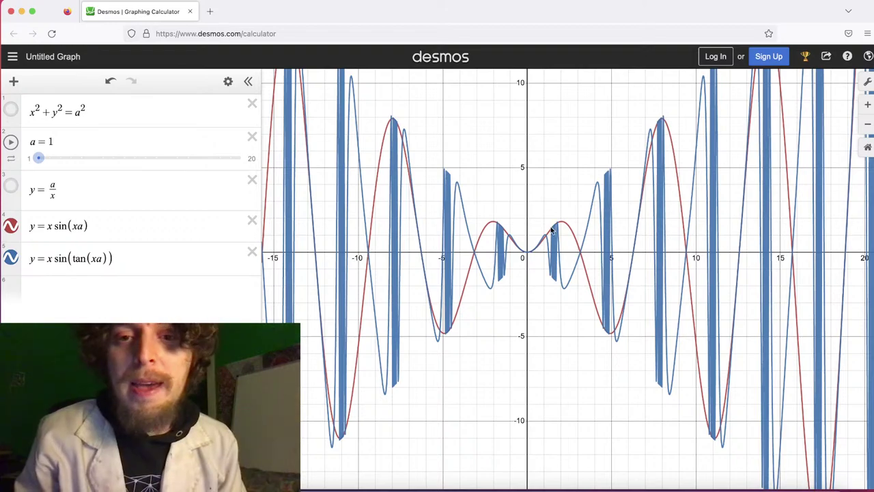
drag(554, 231, 544, 239)
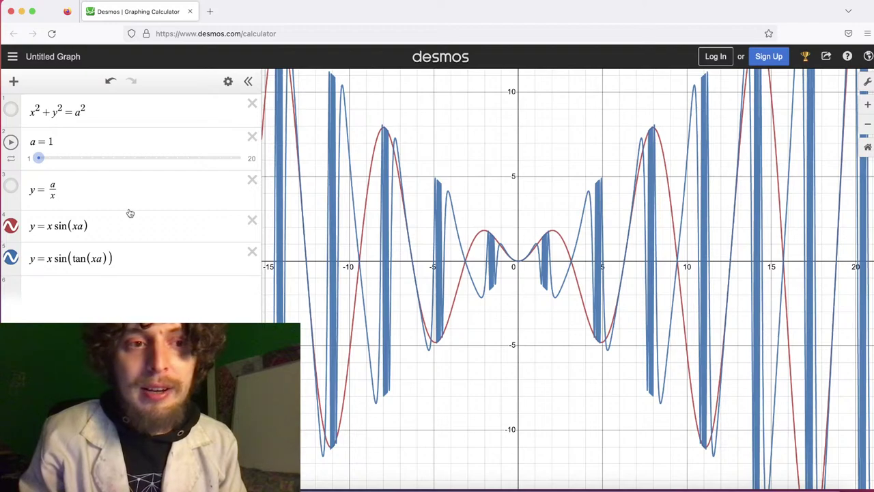
drag(49, 258, 164, 273)
Retype expression 5 as 1/sin(xa) and briefly animate slider a
text(1)
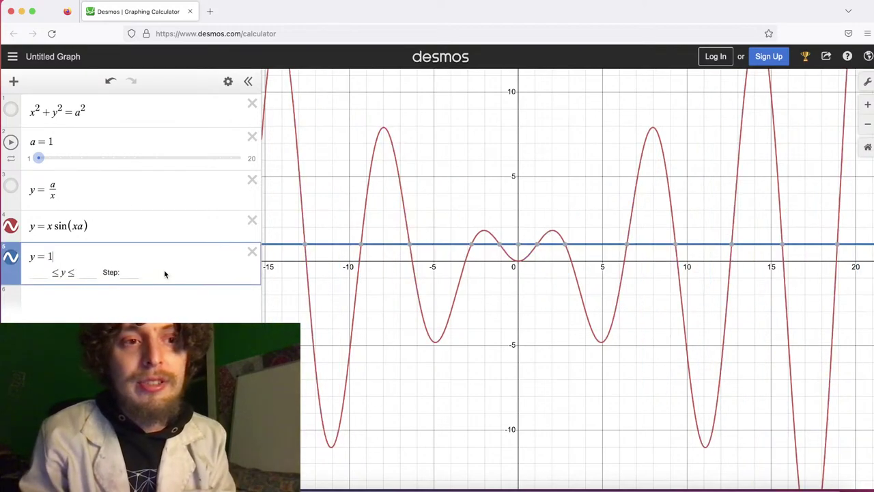
text(/)
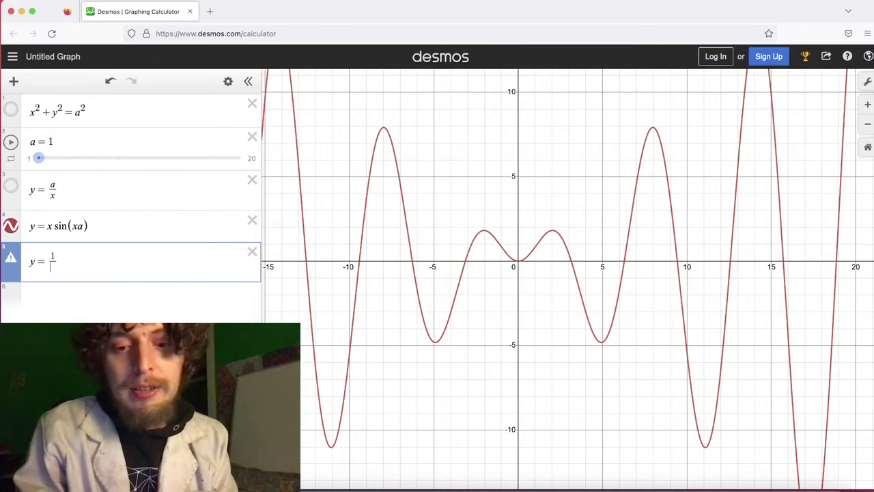
text(sin(xa)
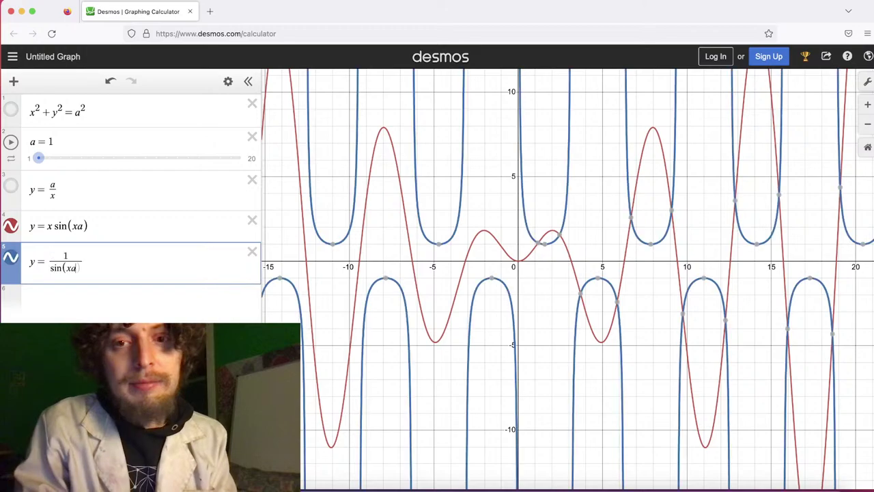
click(10, 142)
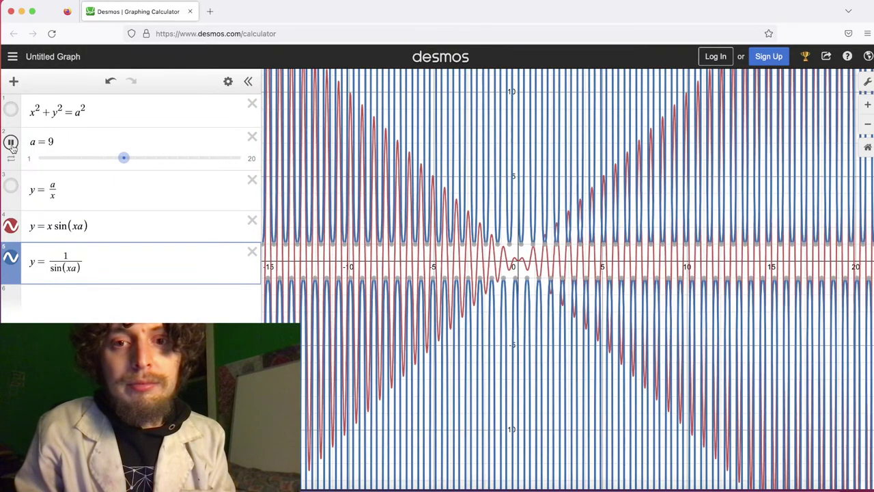
click(11, 143)
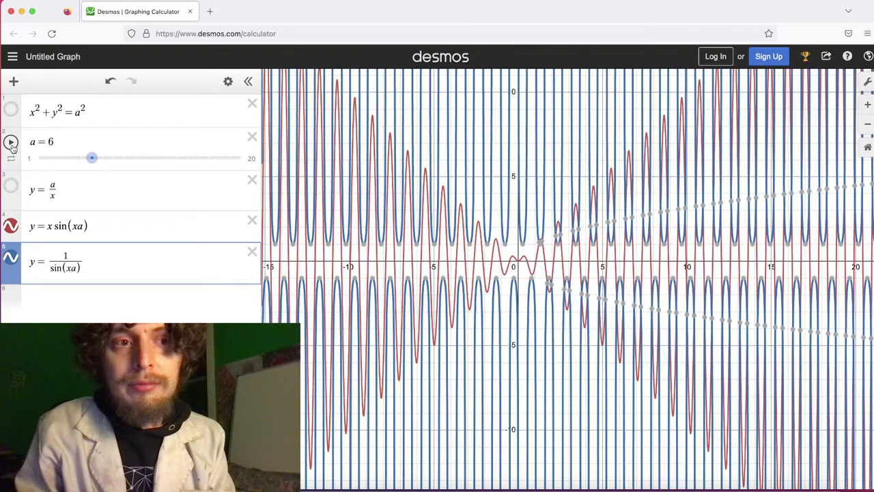
Make it ya = 1/sin(xa), animate a to 4, then delete expressions 5 and 4
text(a)
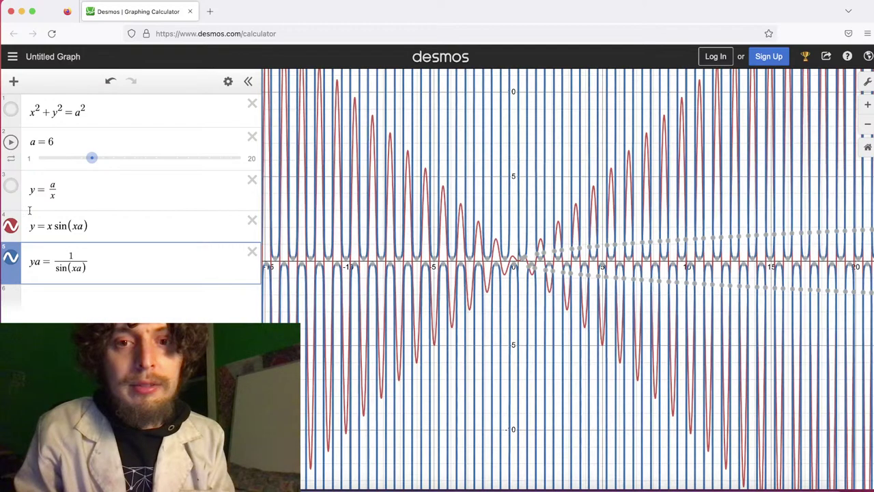
click(11, 143)
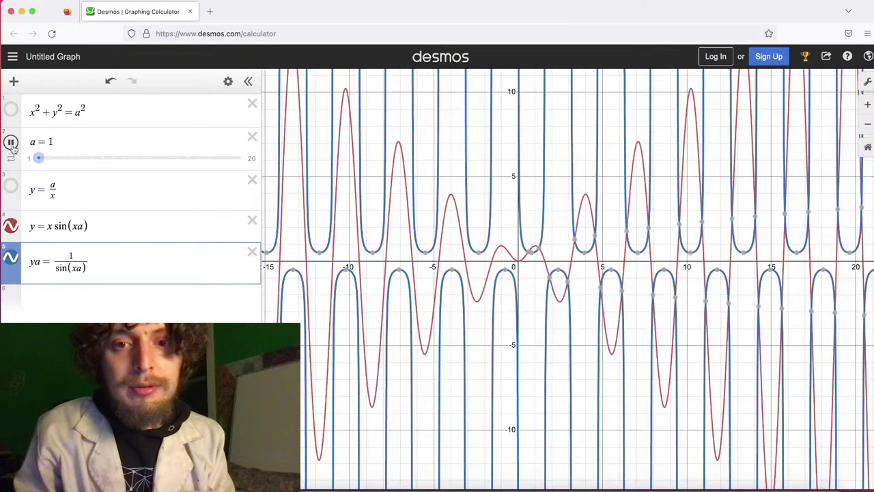
click(12, 145)
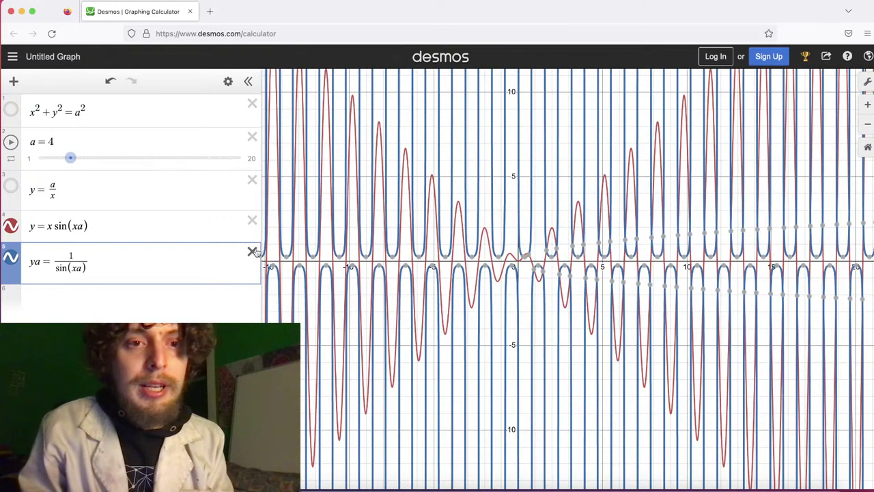
click(252, 251)
click(252, 220)
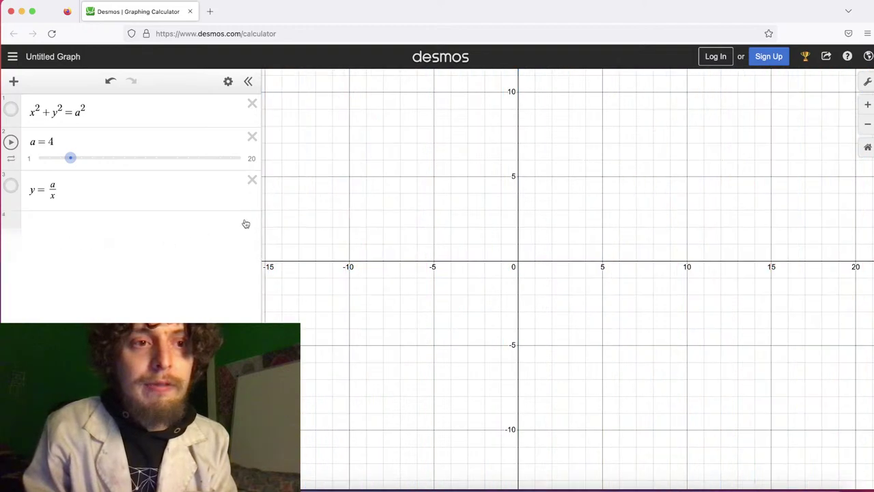
Start row 4 as y = cot⁻¹(x) using the keypad's functions list
click(92, 228)
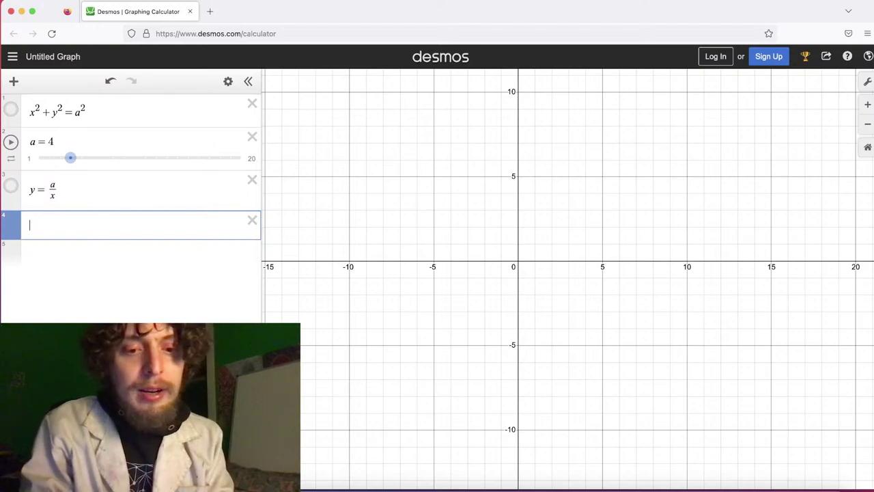
text(y=)
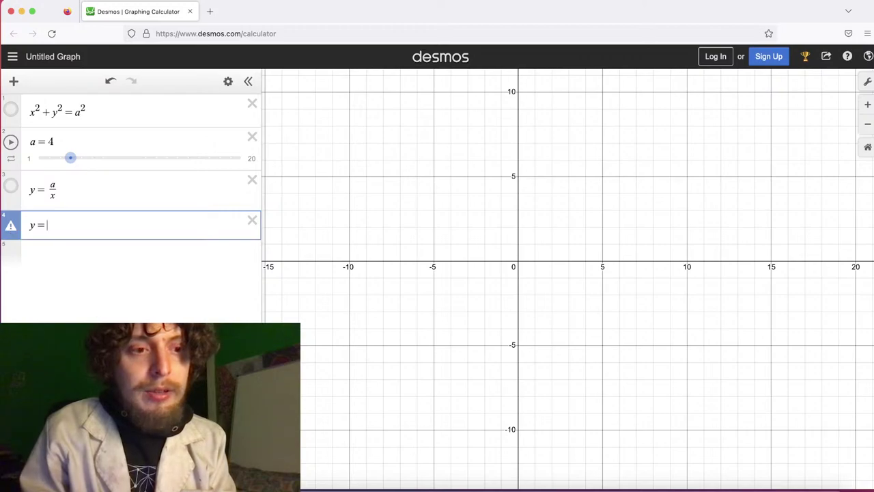
click(18, 478)
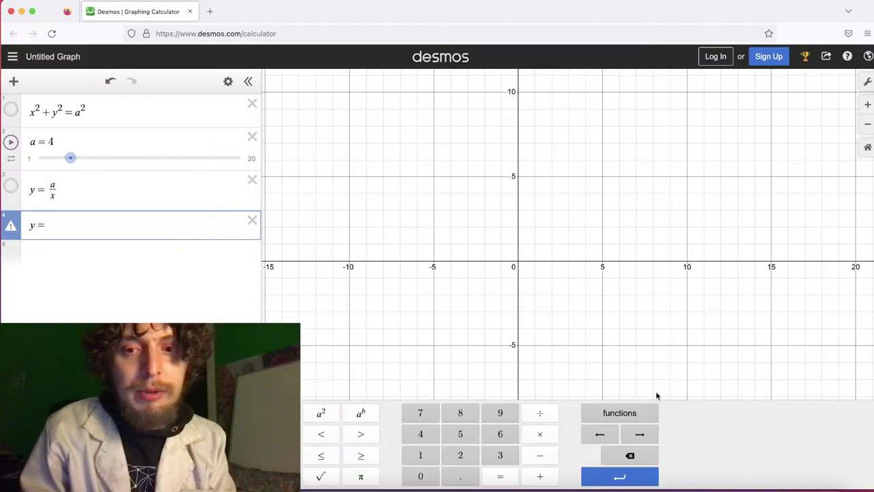
click(619, 412)
scroll(617, 337, down, 1)
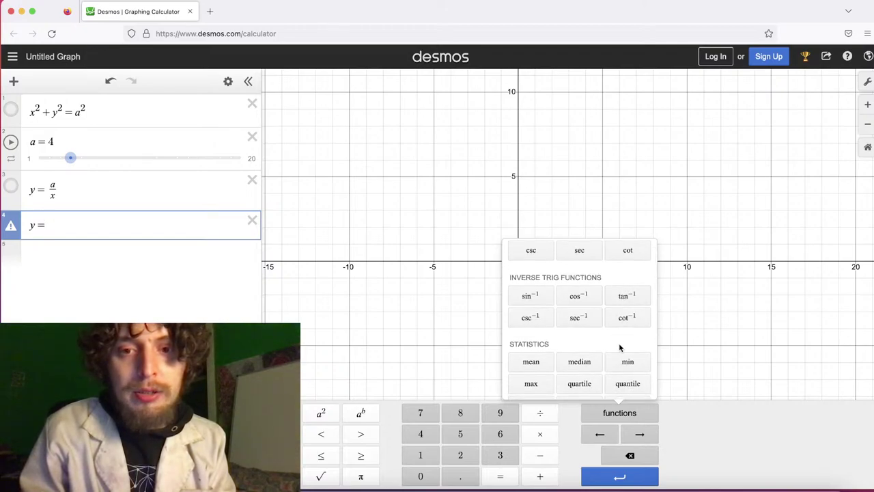
scroll(618, 347, down, 3)
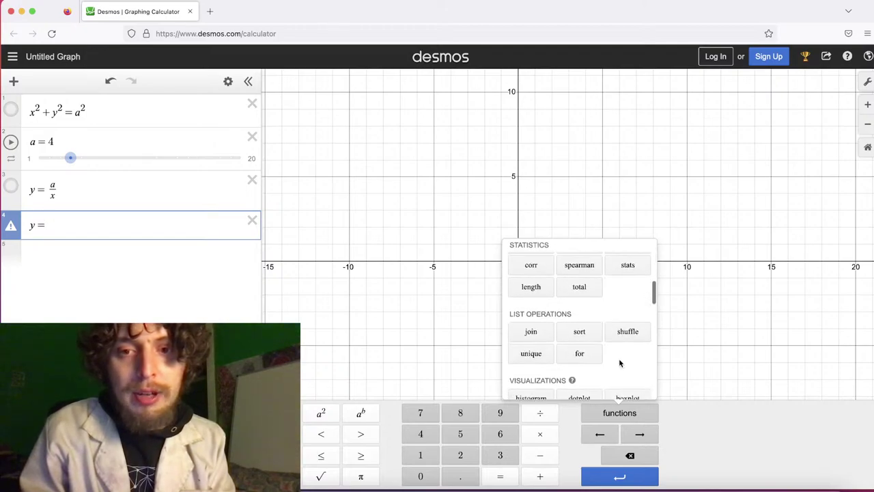
scroll(619, 363, up, 4)
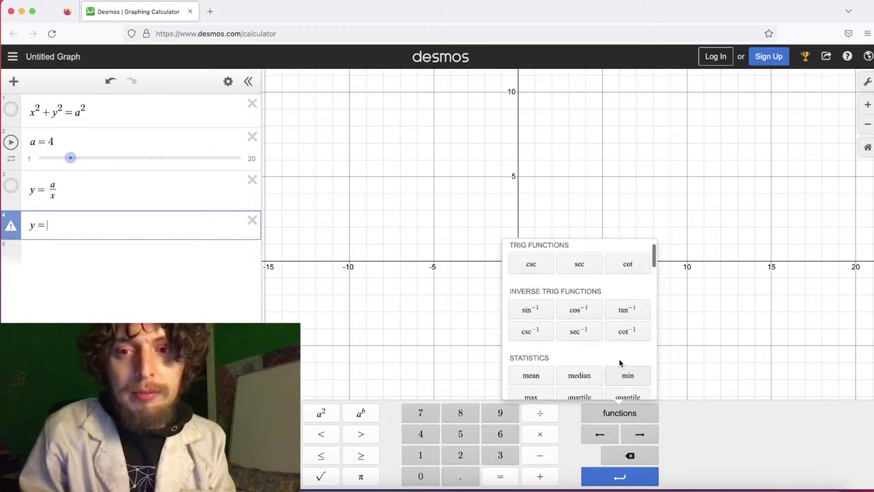
click(625, 332)
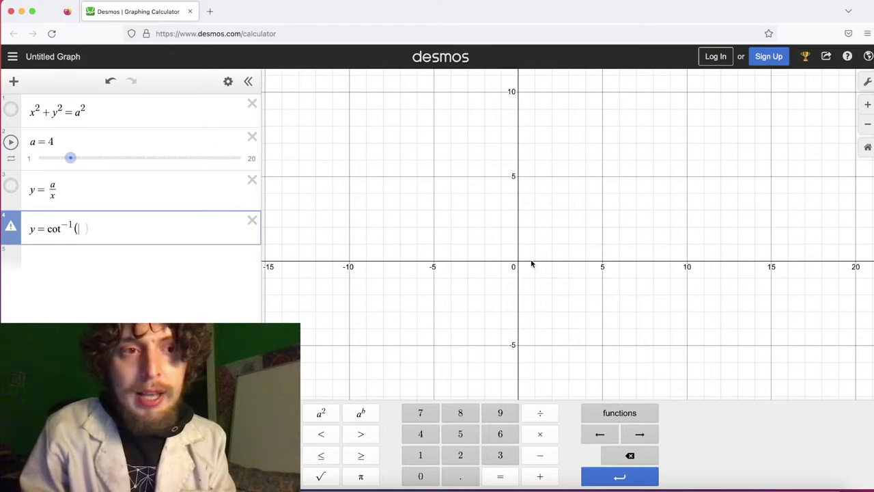
text(x)
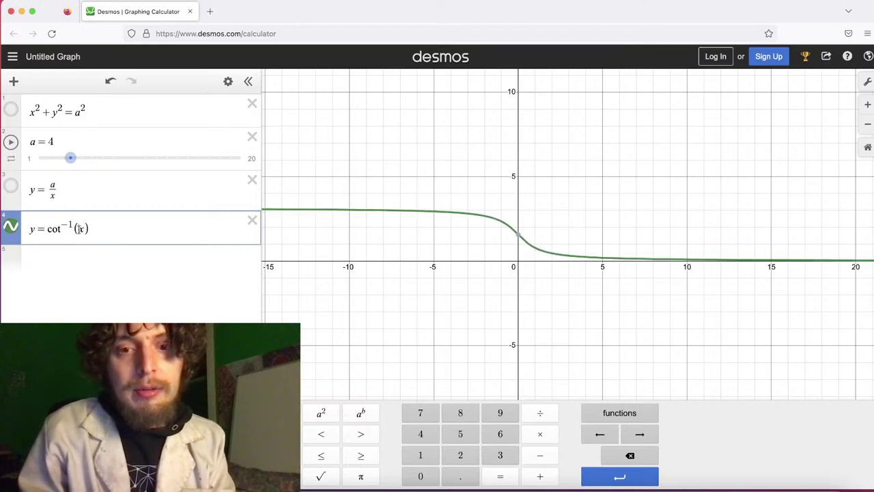
Insert tan and the a factors to make y = cot⁻¹(a tan(ax)), varying slider a
click(620, 412)
click(626, 269)
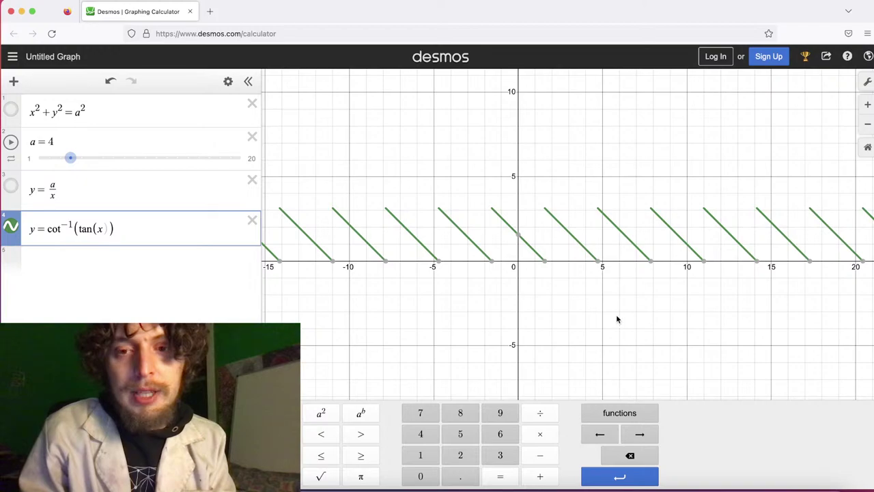
click(96, 230)
text(a)
mouse_move(70, 158)
mouse_down()
mouse_move(152, 164)
mouse_move(71, 164)
mouse_up()
text(a)
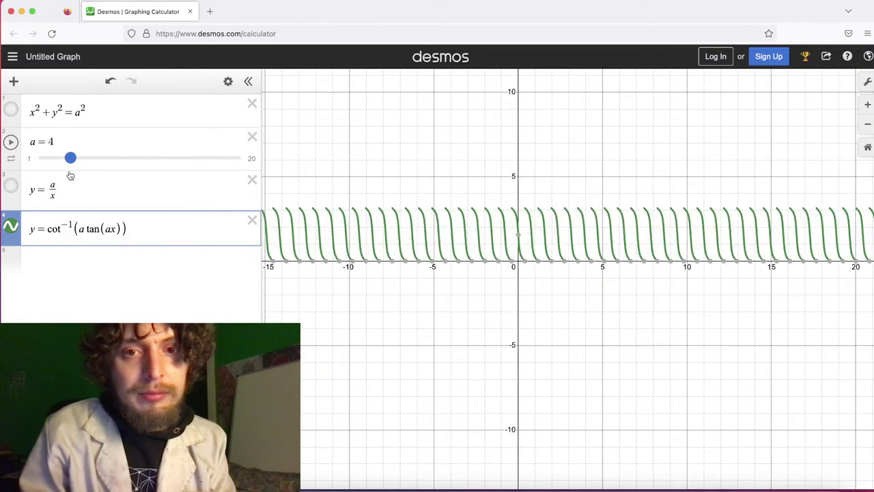
Replace cot⁻¹ in expression 4 with nested inverse sine and inverse cosine functions
click(70, 226)
drag(70, 227, 46, 227)
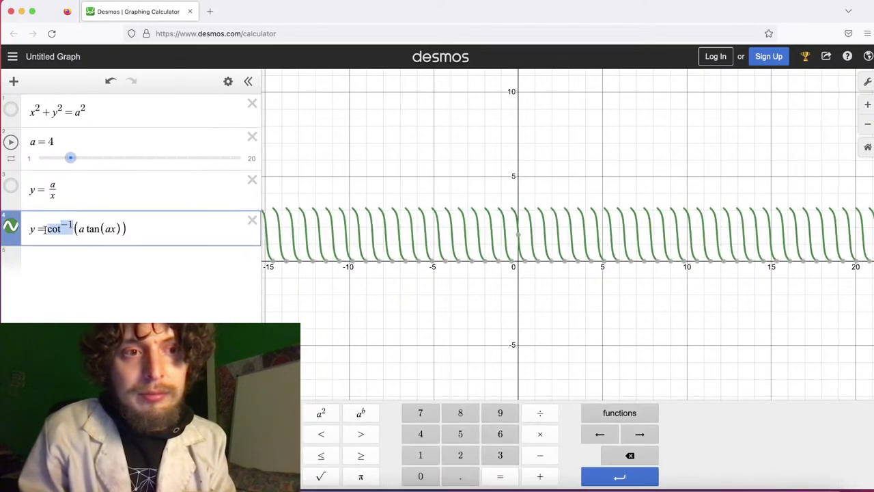
key(BackSpace)
click(620, 413)
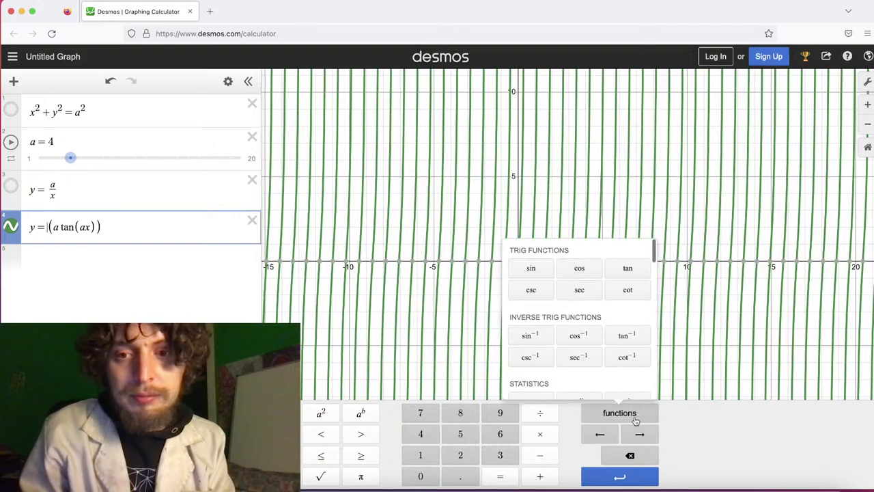
click(532, 335)
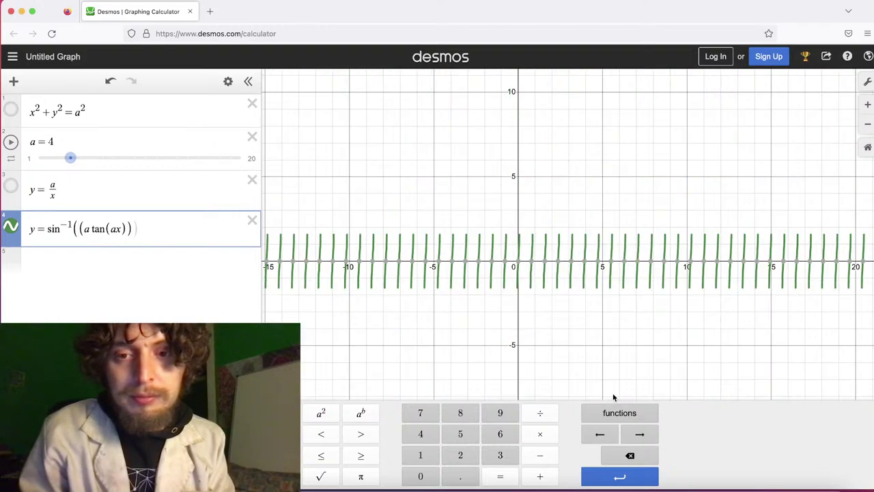
click(620, 413)
click(576, 335)
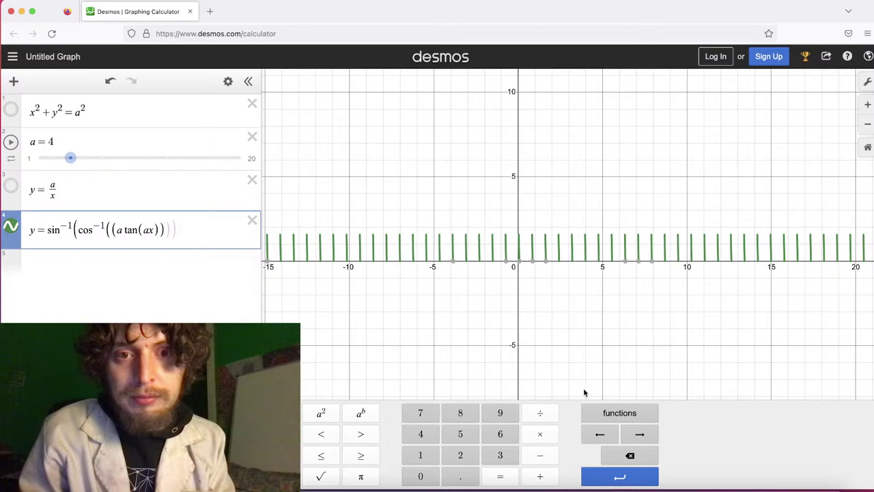
Nest sec⁻¹, cot⁻¹ and csc⁻¹ further, then delete the whole nested expression
click(598, 419)
click(579, 357)
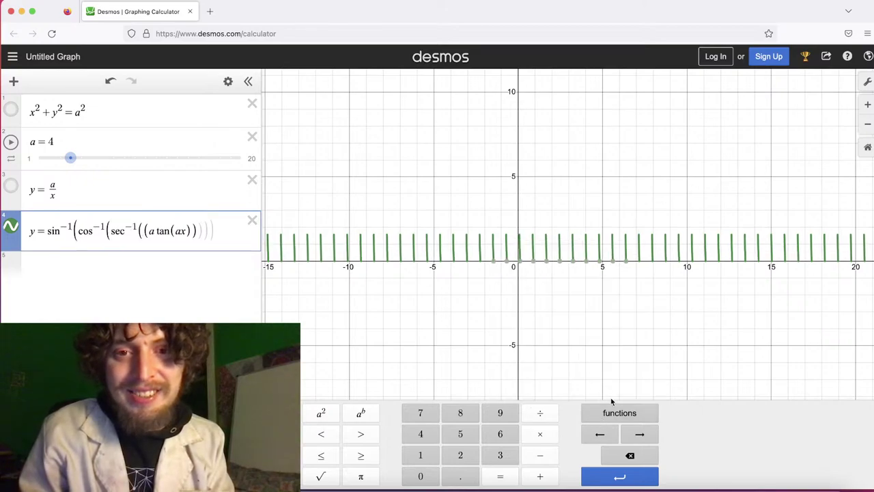
click(612, 417)
click(626, 358)
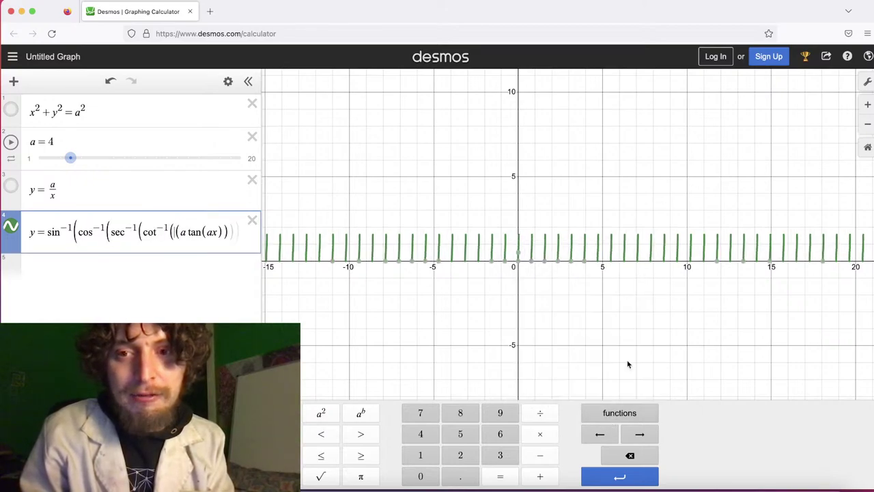
click(623, 417)
click(531, 358)
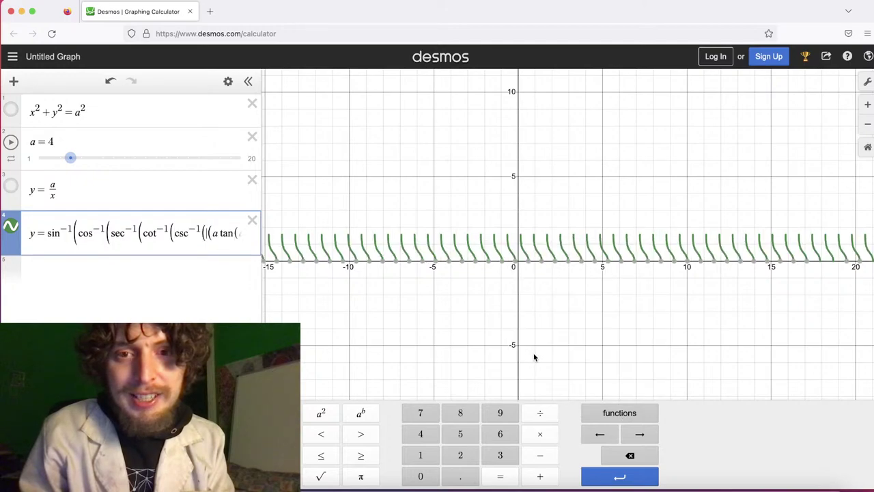
click(252, 220)
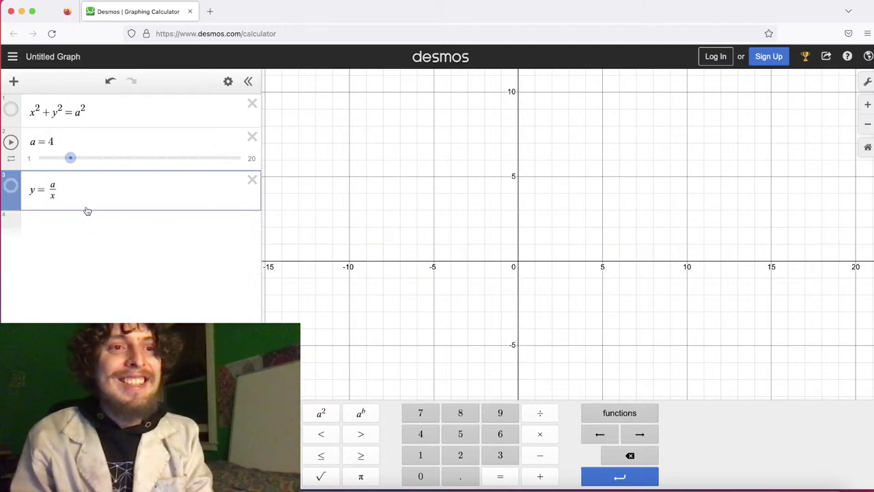
text(y)
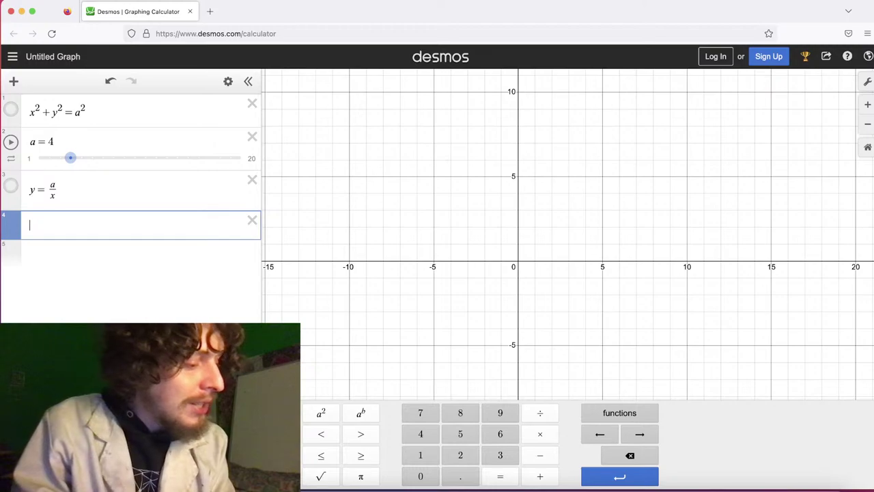
Replace a/x in row 3 with x^(tan(ax)) and confirm the new curve
key(BackSpace)
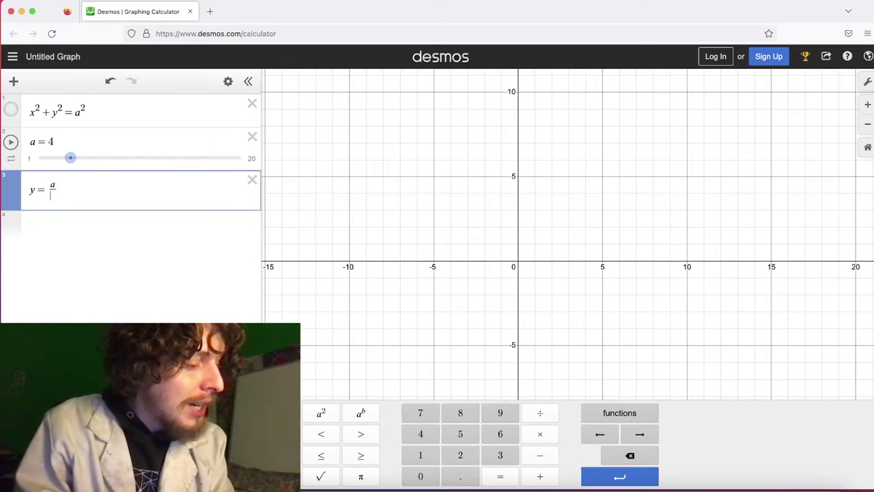
key(BackSpace)
key(BackSpace)
text(x)
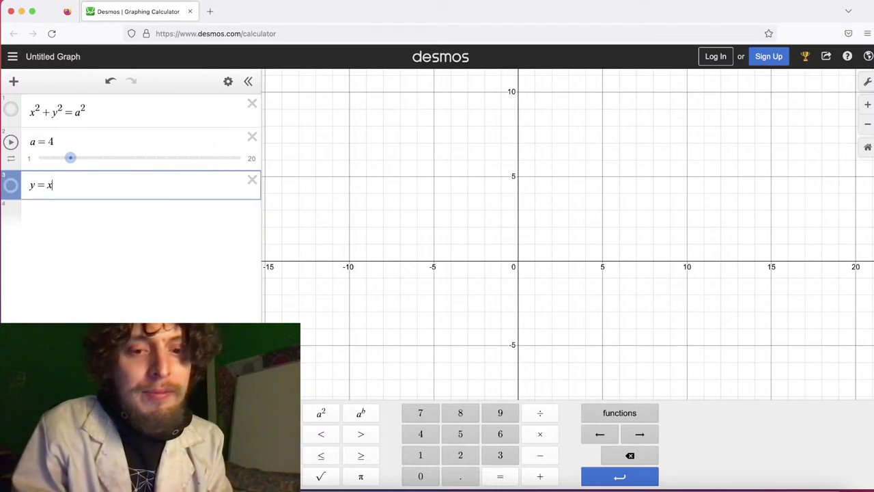
text(^(tan)
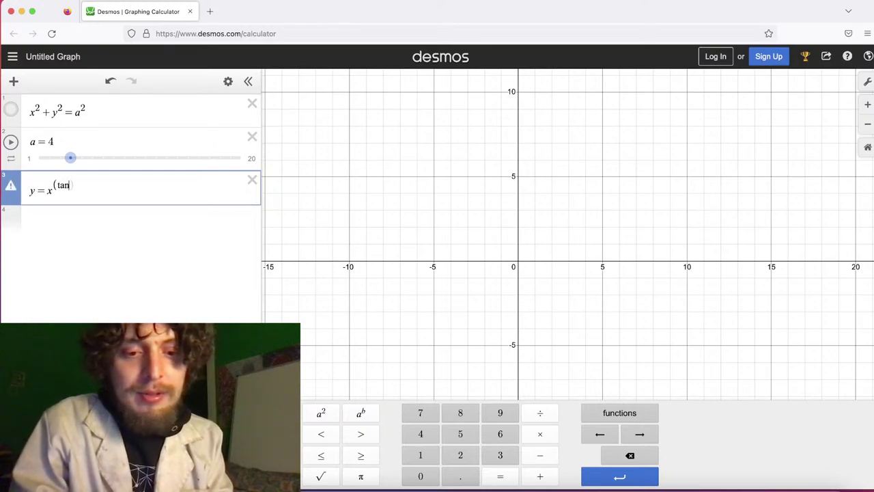
key(BackSpace)
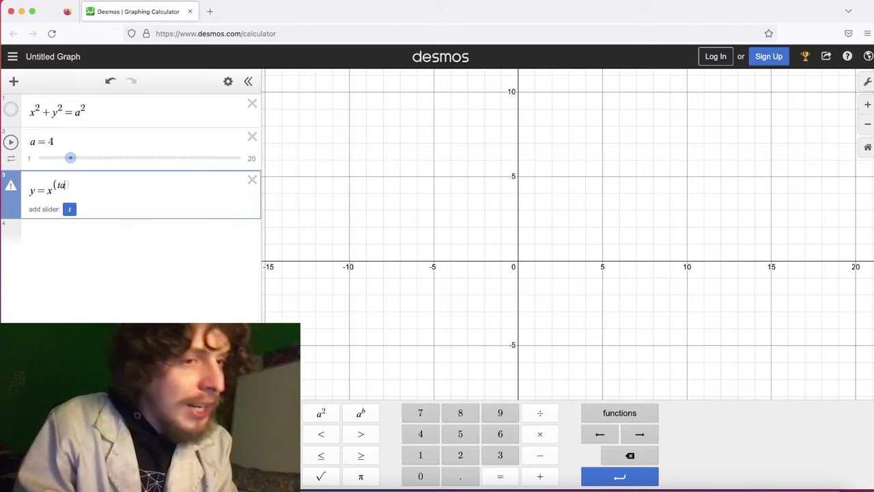
text(n(ax)
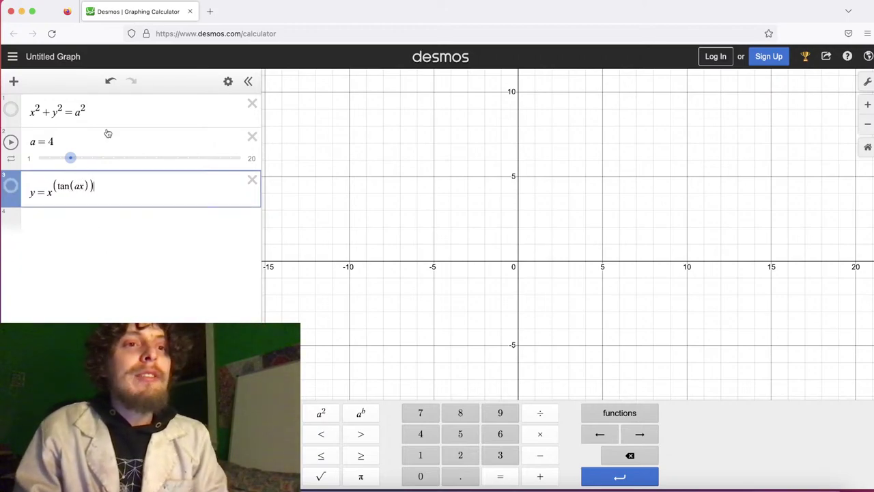
click(112, 194)
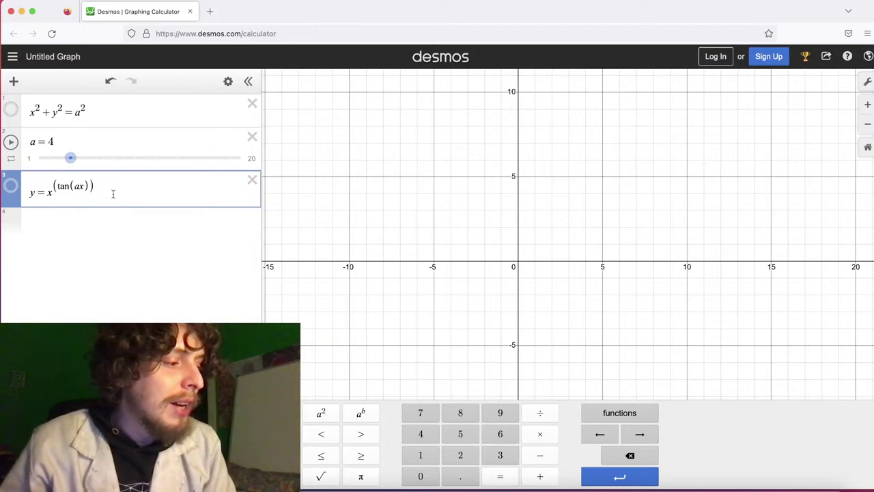
click(118, 244)
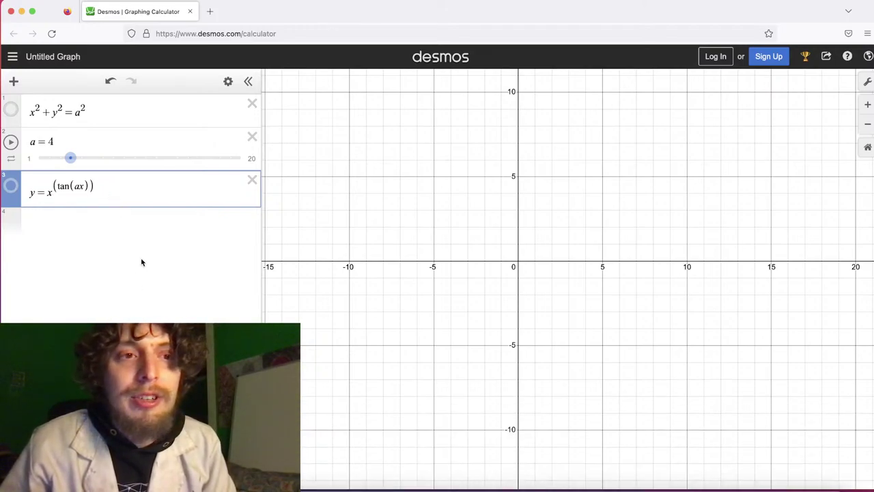
click(101, 179)
key(Escape)
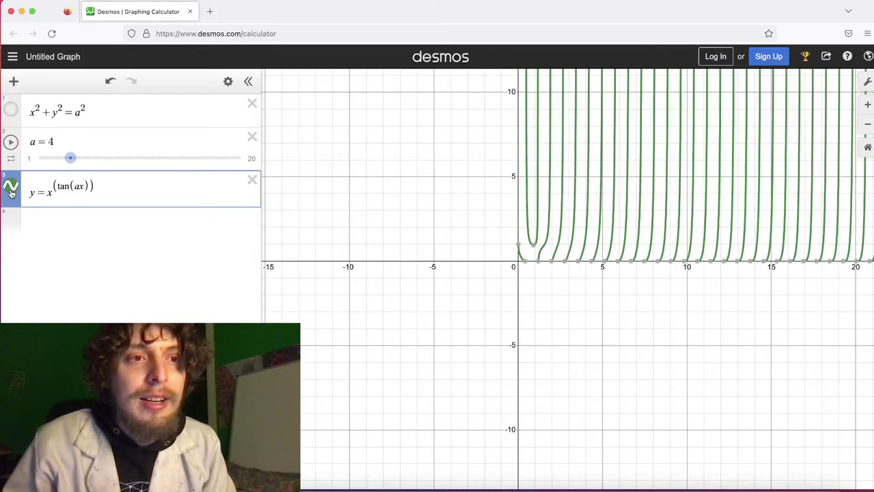
Zoom and pan near the origin, animate a up to 10, and select row 3
drag(442, 200, 332, 341)
scroll(331, 341, up, 10)
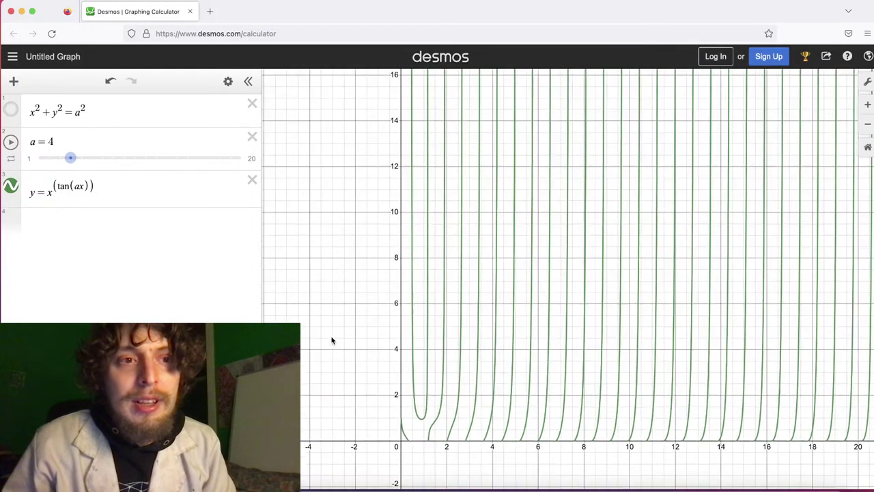
drag(383, 151, 331, 120)
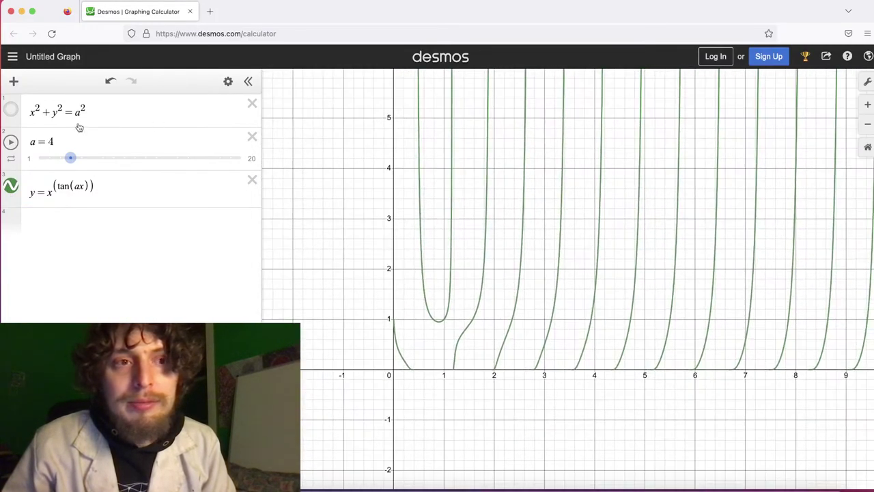
click(11, 142)
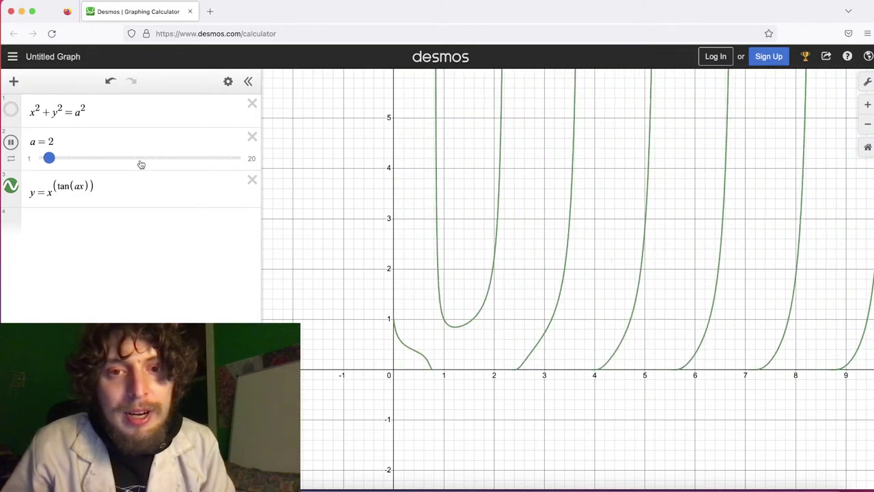
click(10, 142)
drag(109, 183, 4, 194)
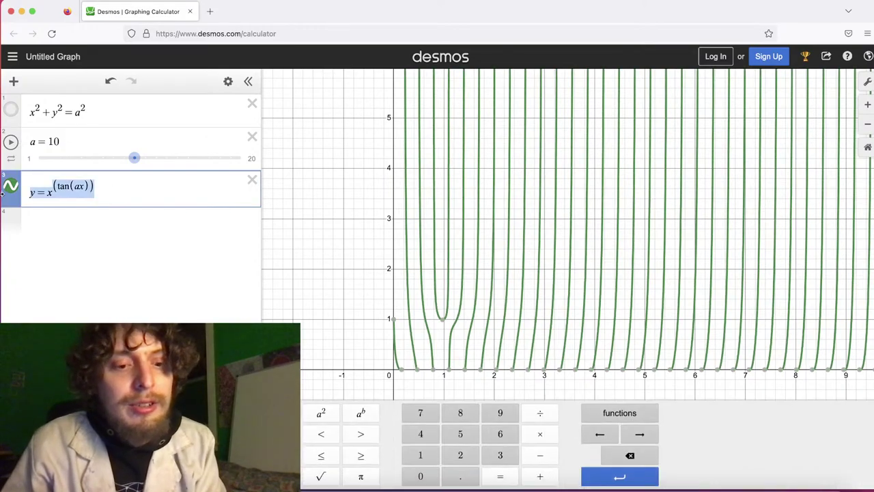
Paste row 3 into row 4 and negate the base to get y = −x^(tan(ax))
click(80, 223)
text(y=x^(tan(ax)))
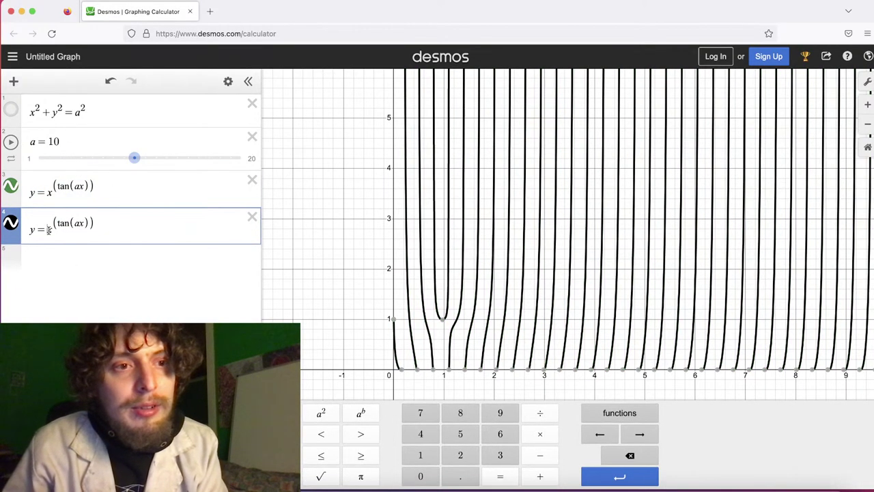
click(48, 229)
text(-)
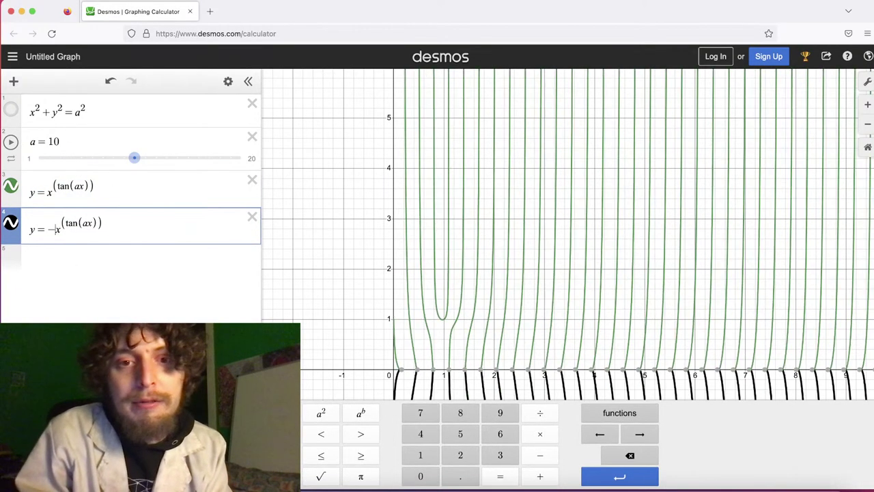
click(345, 321)
scroll(327, 199, down, 5)
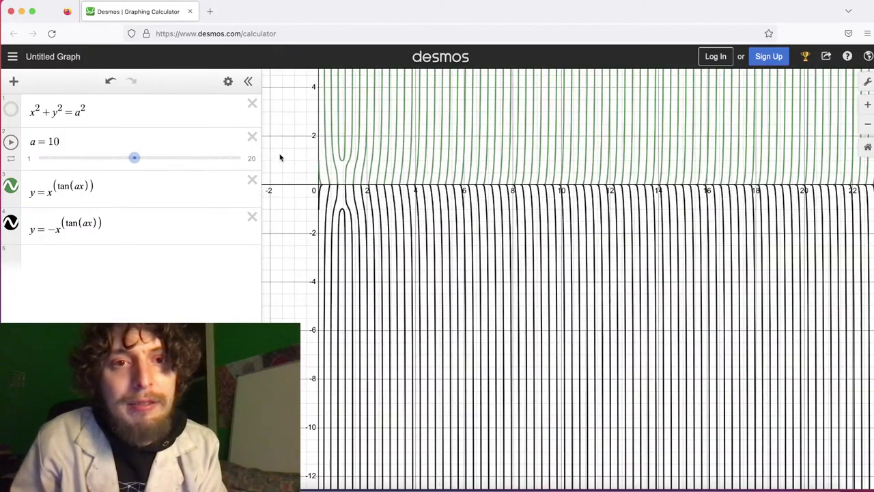
drag(280, 155, 299, 197)
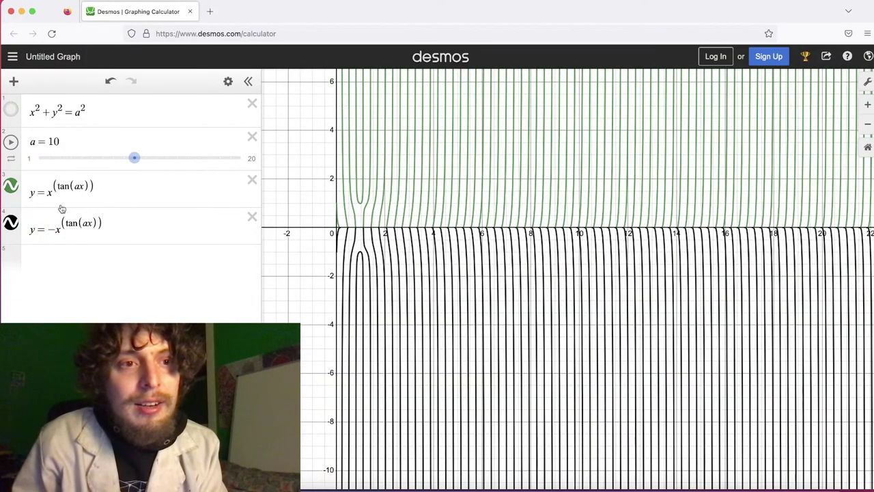
Paste into row 5 and edit the signs to get y = x^(−tan(ax))
click(108, 219)
click(42, 260)
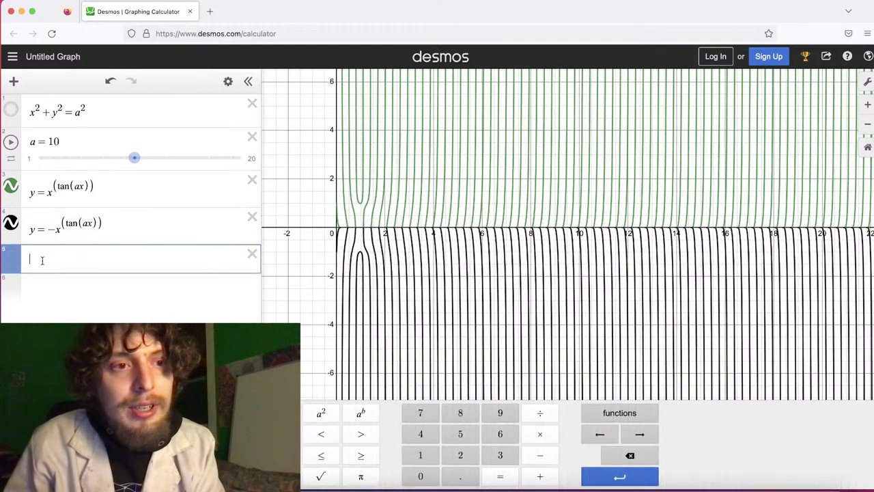
text(y=-x^(tan(ax)))
click(30, 265)
text(-)
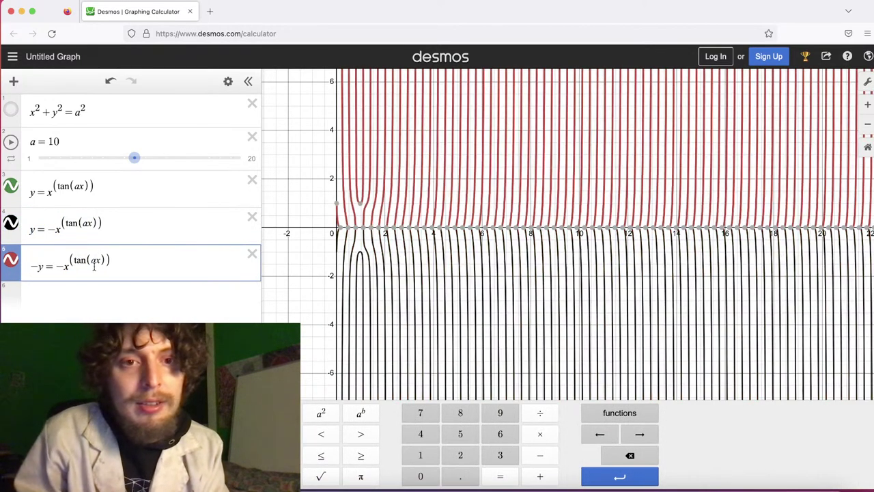
click(63, 267)
key(BackSpace)
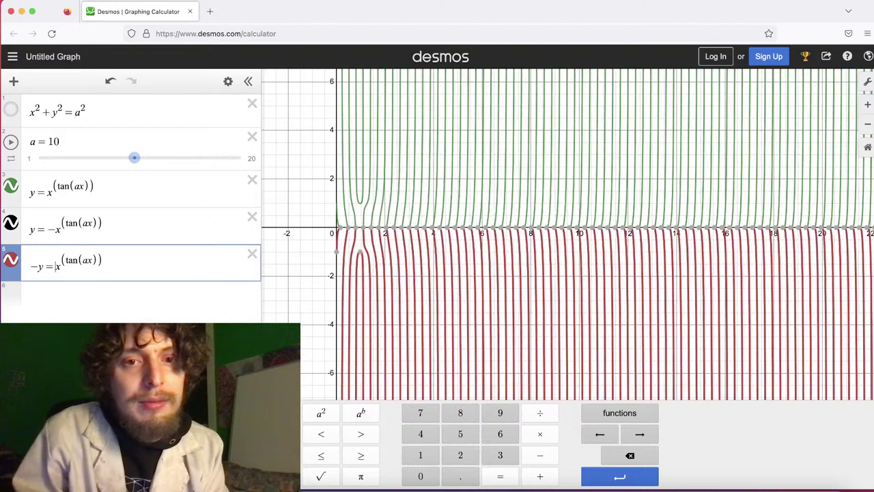
click(37, 266)
key(BackSpace)
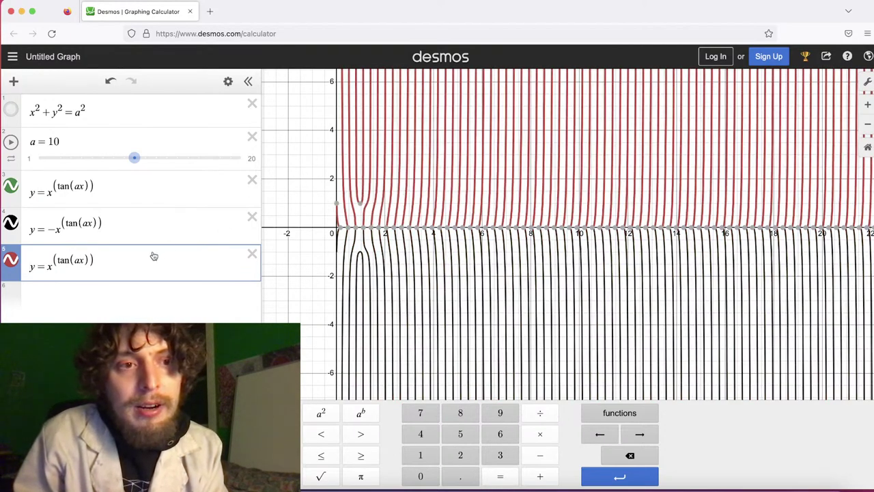
click(56, 261)
text(-)
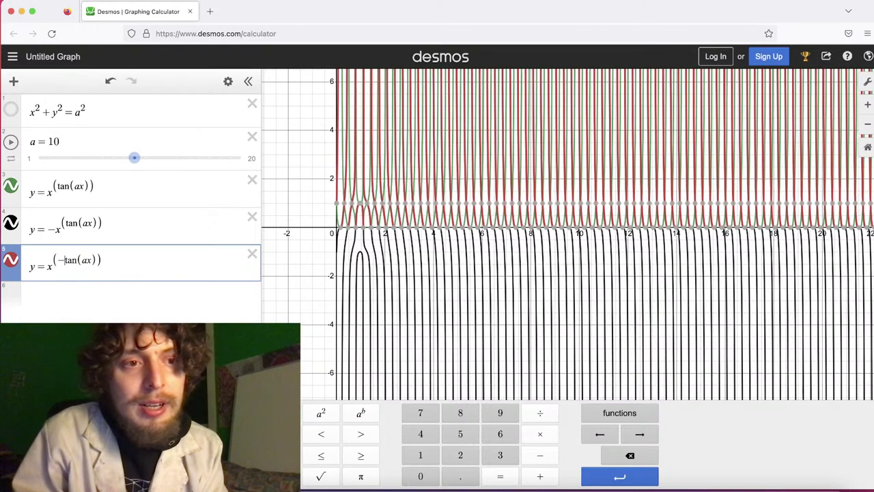
click(323, 220)
scroll(322, 221, up, 5)
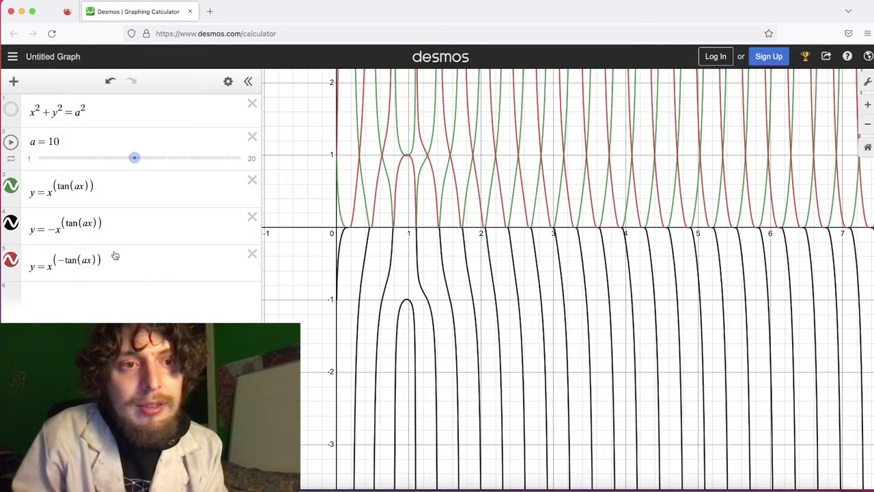
Copy row 5 into row 6 and negate the base for y = −x^(−tan(ax))
drag(108, 263, 3, 269)
click(103, 293)
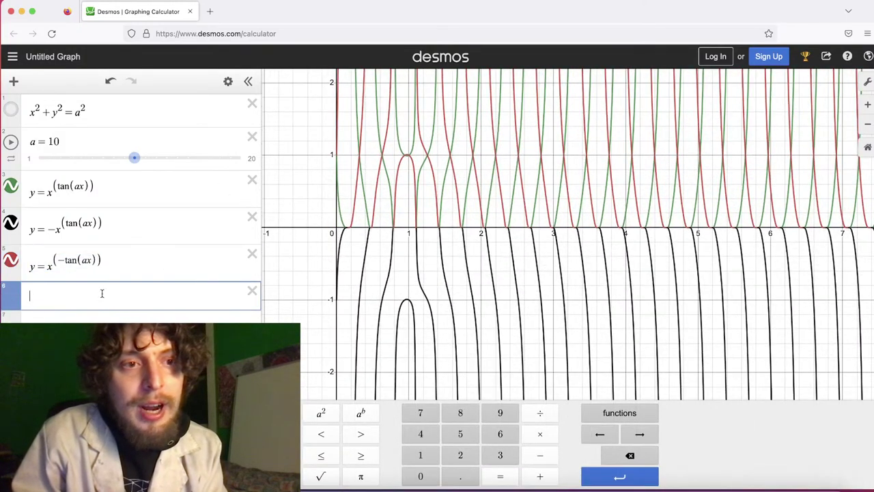
text(y=x^(−tan(ax)))
click(48, 305)
text(-)
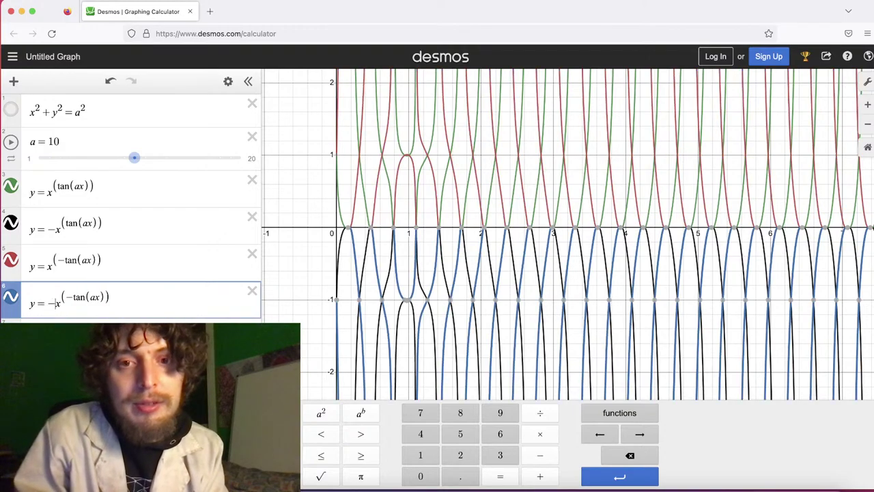
click(278, 310)
Drag a down to 1, pan the graph, and animate a until stopping at 15
scroll(289, 216, up, 3)
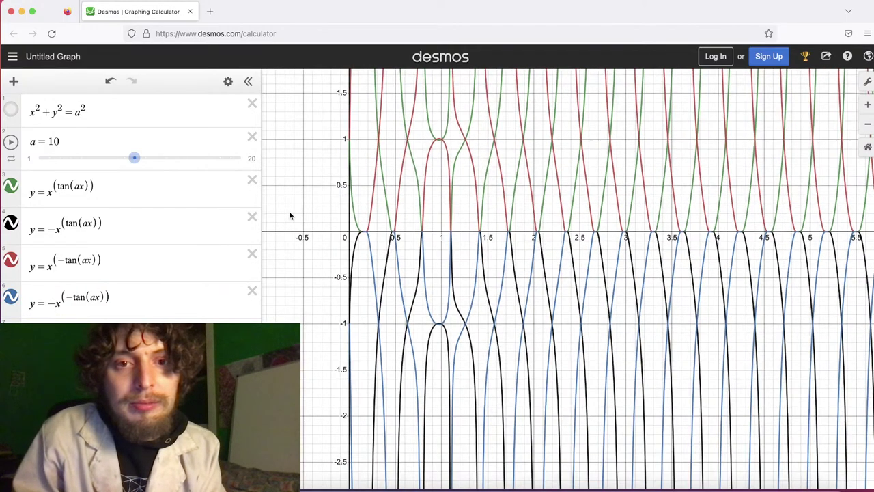
drag(134, 158, 38, 158)
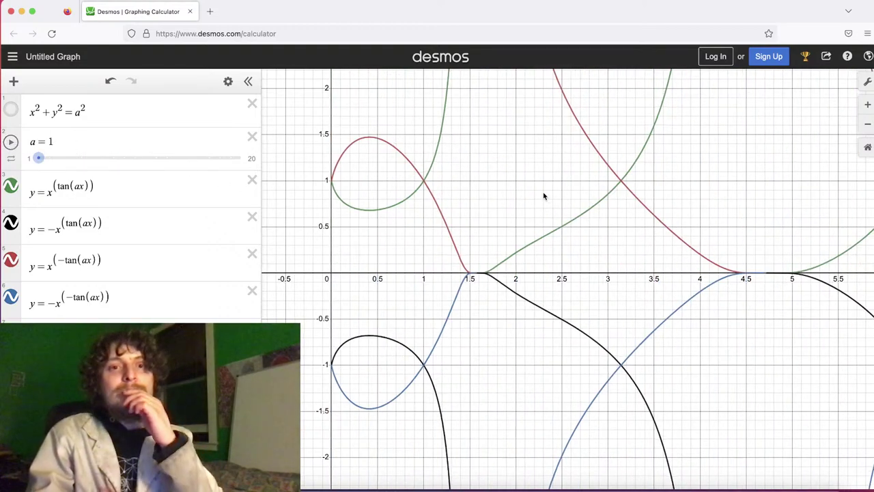
drag(542, 195, 506, 189)
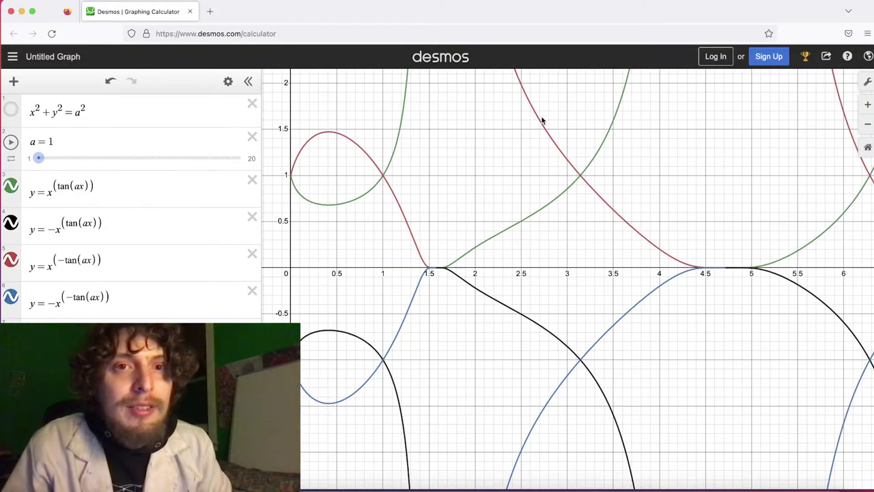
click(11, 142)
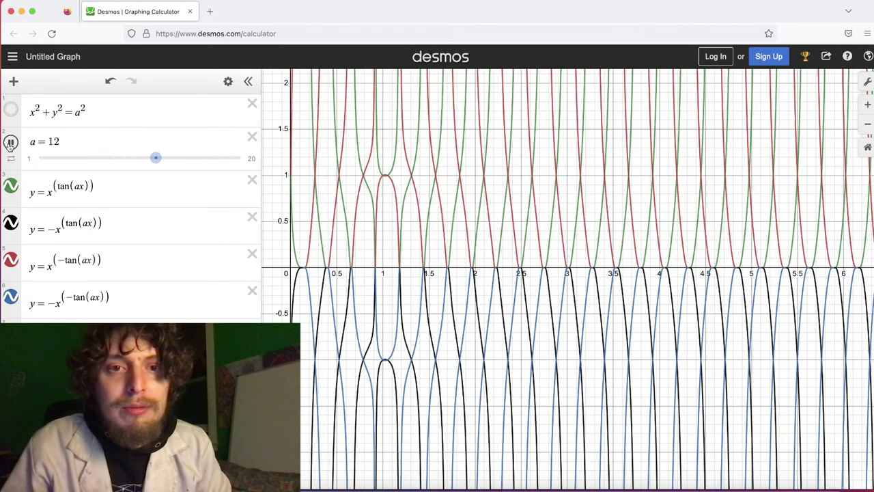
click(10, 142)
Set slider a limits to 1–20 with step 0.1, then restart its animation
click(30, 160)
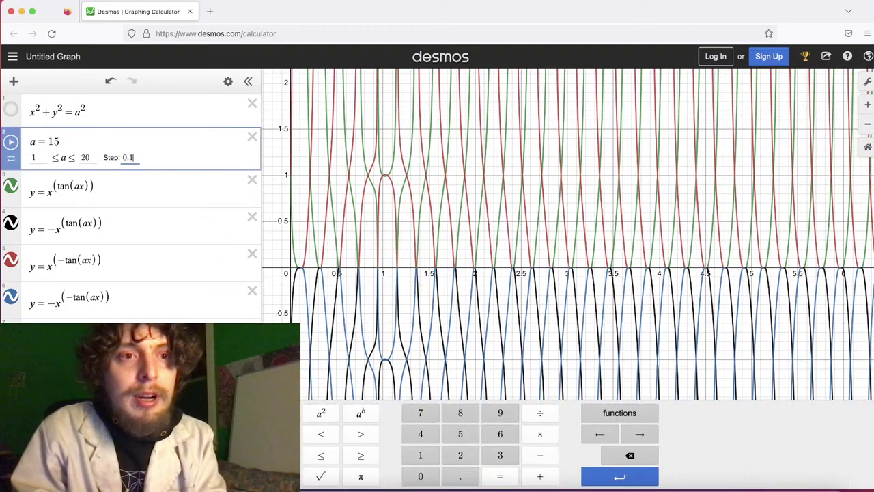
click(187, 157)
drag(188, 157, 28, 159)
click(11, 142)
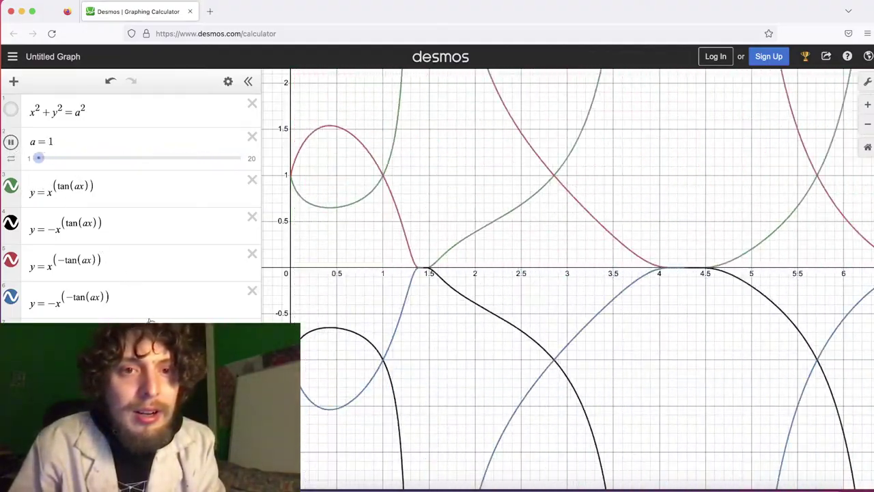
Pause slider a and change curves 3 and 4's exponents from tan(ax) to sin(ax)
click(11, 143)
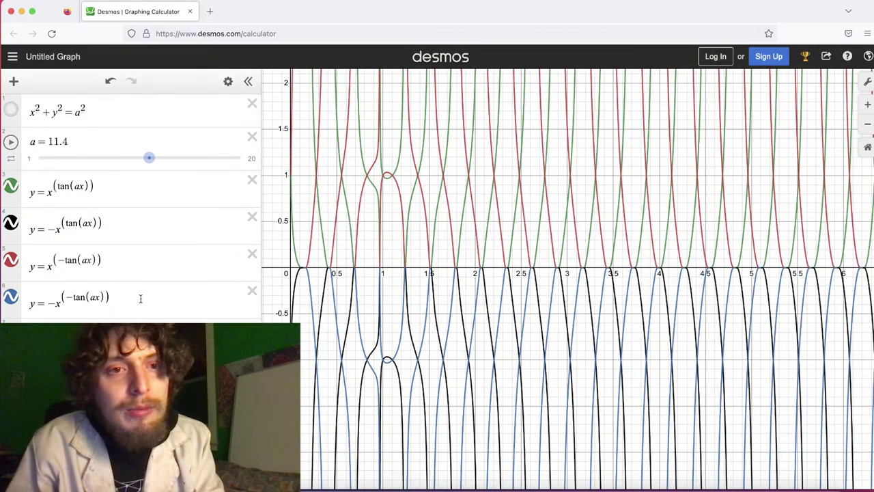
drag(69, 187, 55, 185)
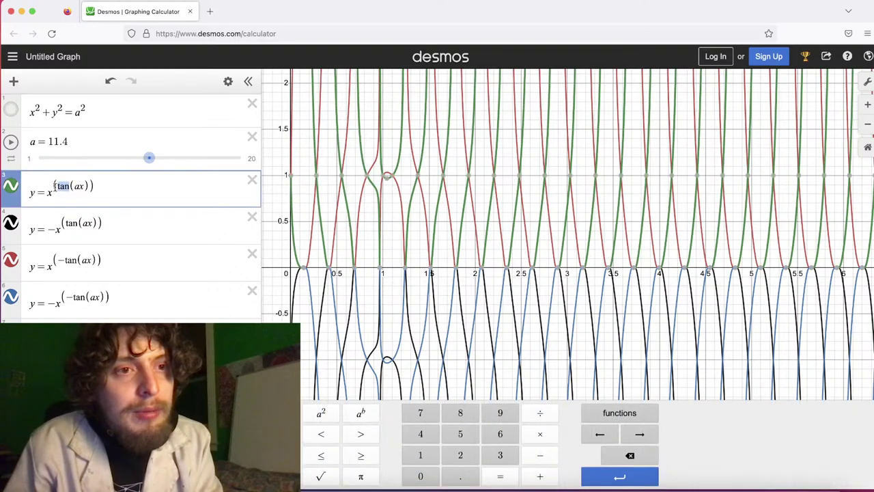
text(sin)
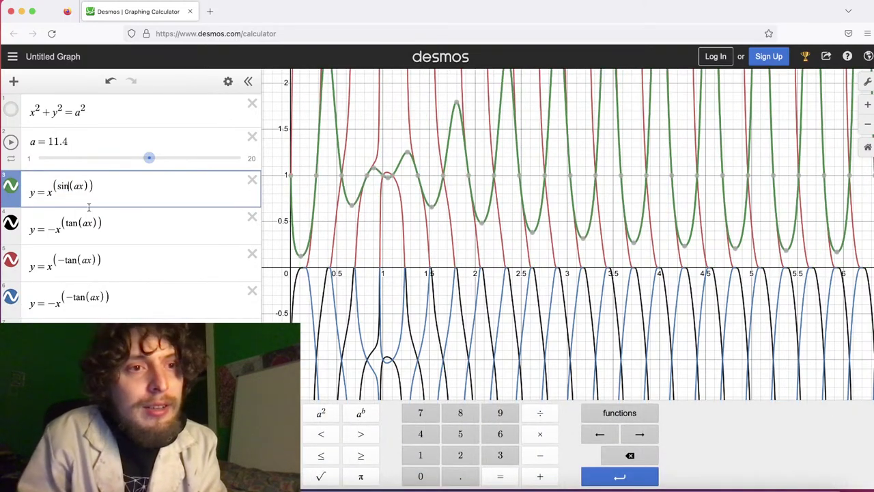
click(80, 224)
text(sin)
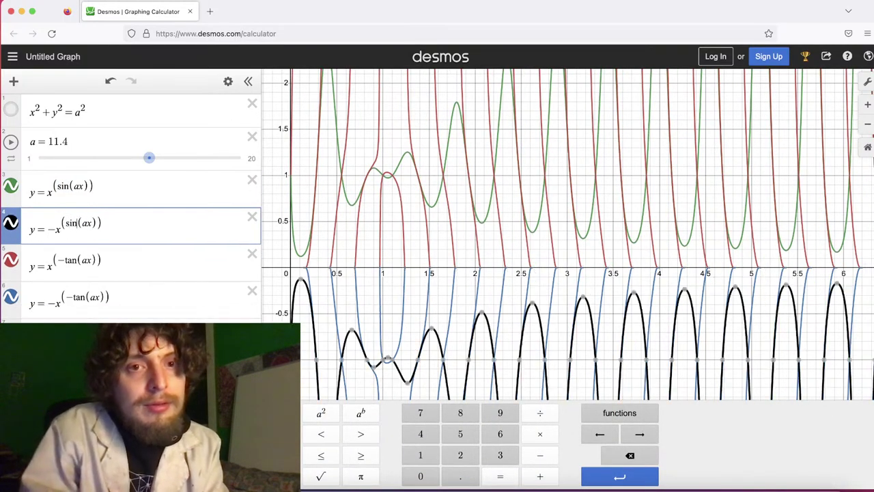
Change curves 5 and 6's exponents to sin(ax), then animate slider a
click(76, 259)
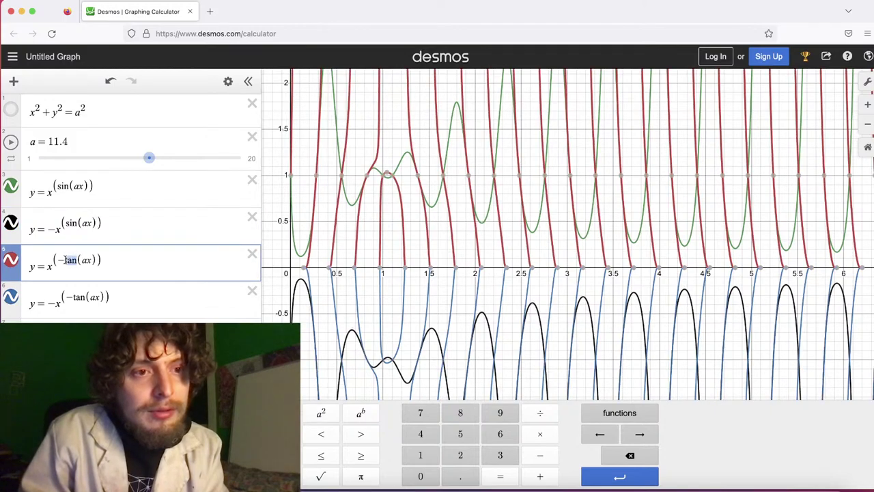
text(sin)
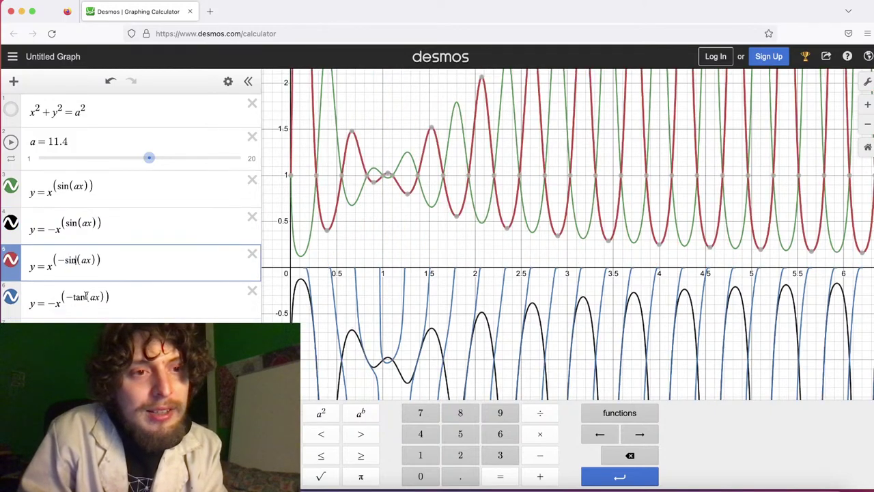
drag(84, 297, 73, 298)
text(sin)
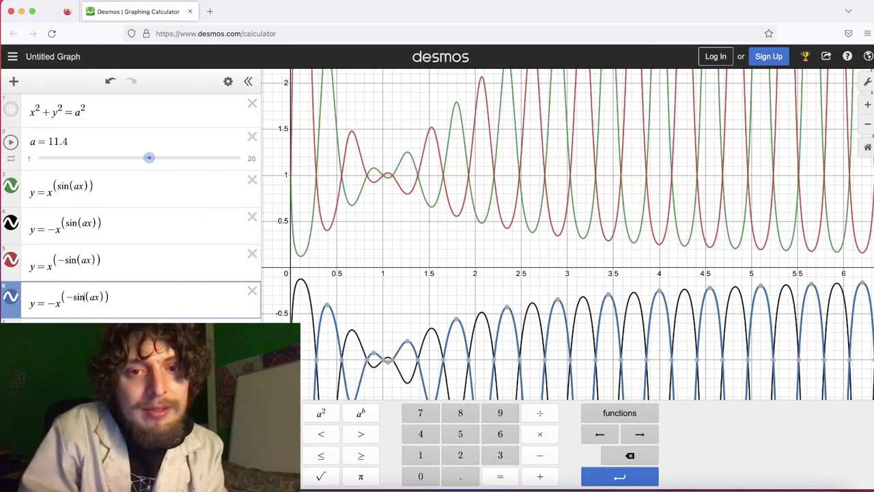
click(410, 220)
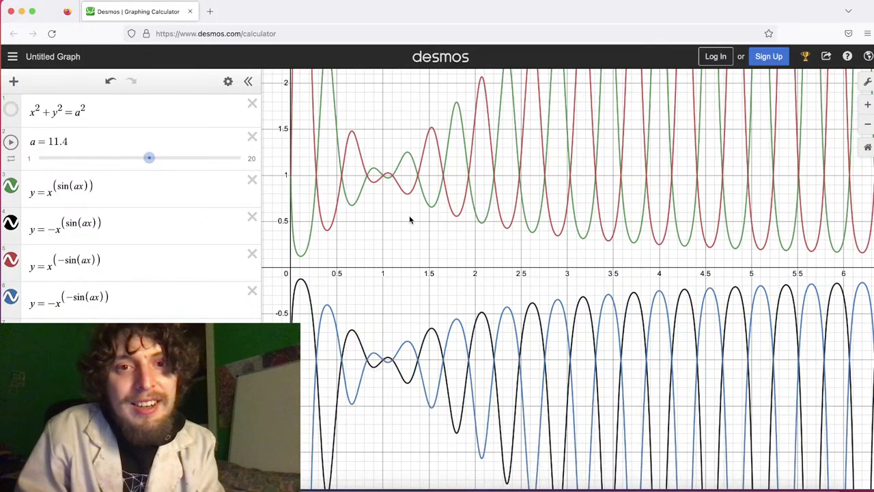
click(11, 142)
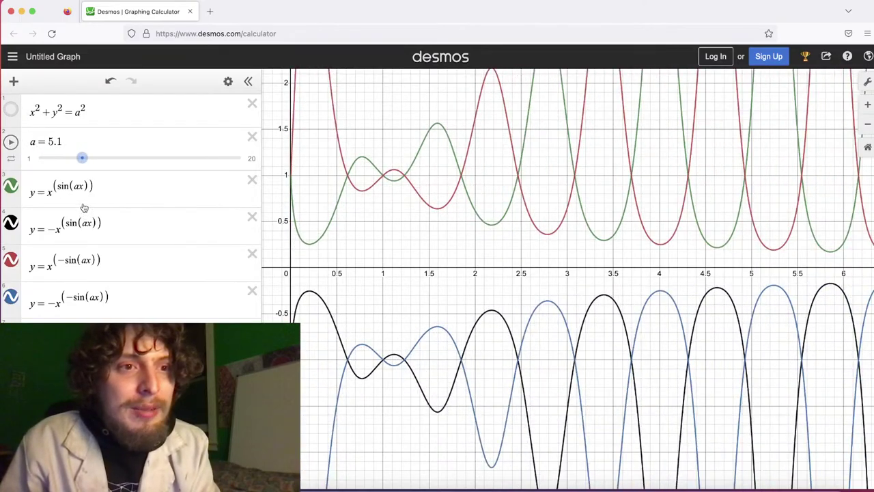
drag(70, 188, 58, 190)
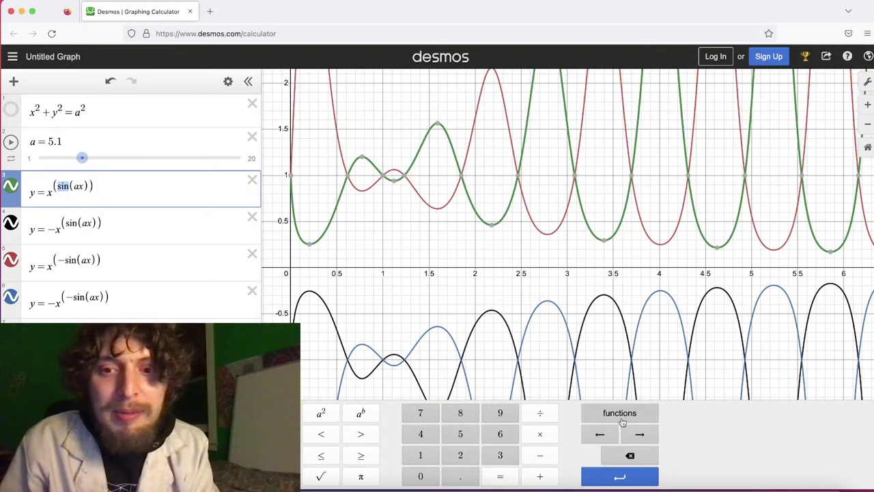
Replace sin in the third curve's exponent with tan
click(621, 418)
click(578, 334)
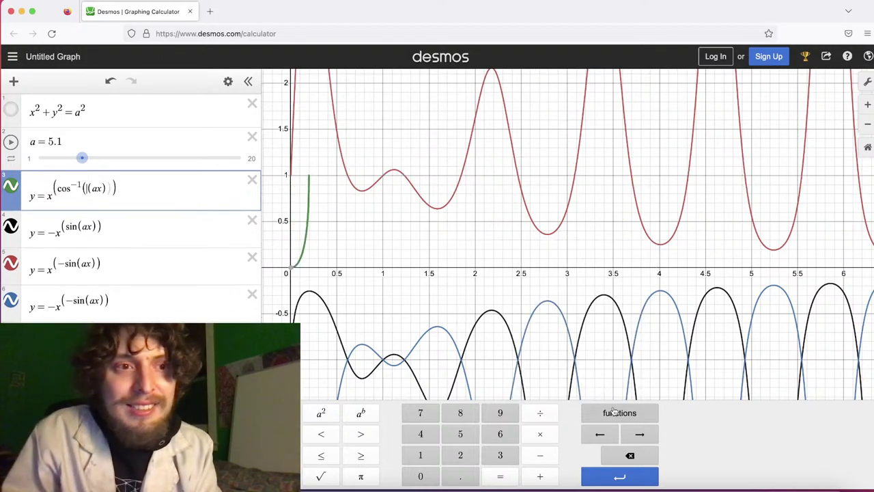
drag(79, 185, 58, 190)
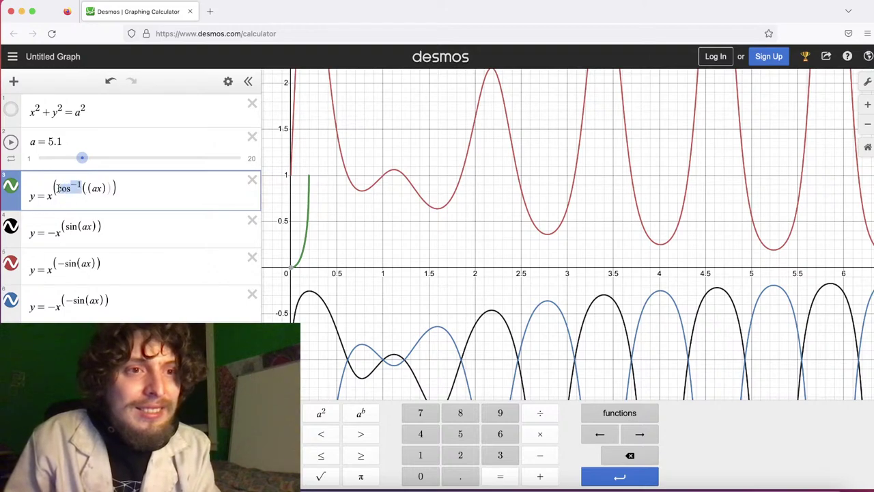
key(BackSpace)
text(tan)
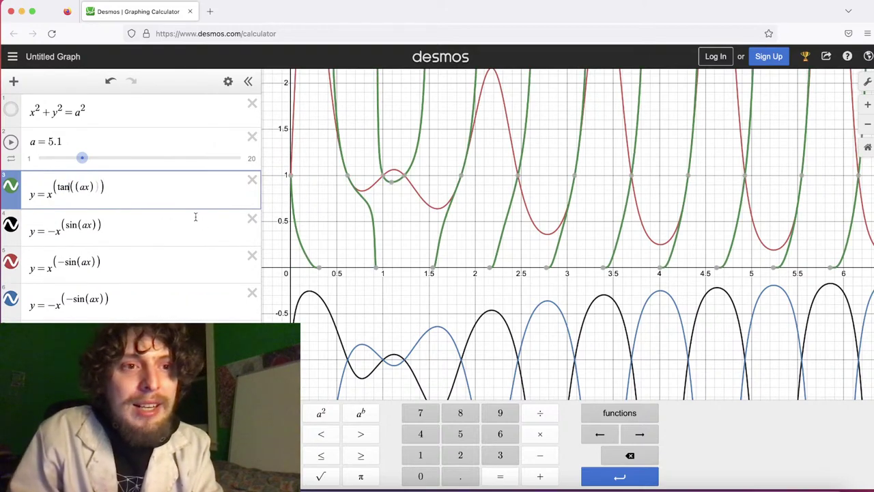
click(346, 194)
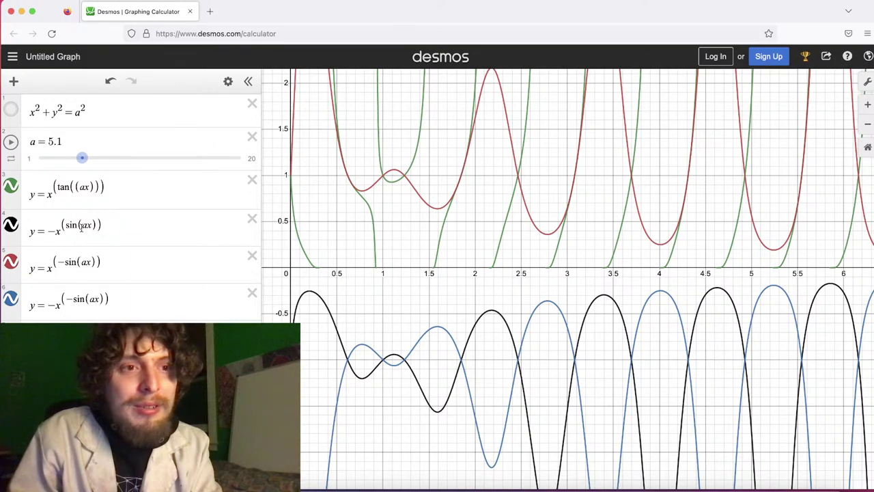
Nest the exponents as tan(sin(ax)) in curve 3 and sin(tan(ax)) in curve 4
drag(77, 226, 61, 225)
click(72, 186)
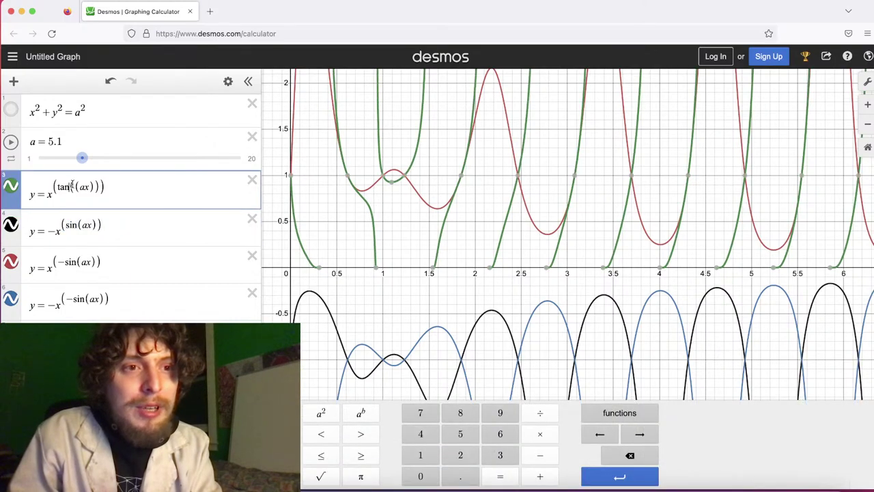
text(sin()
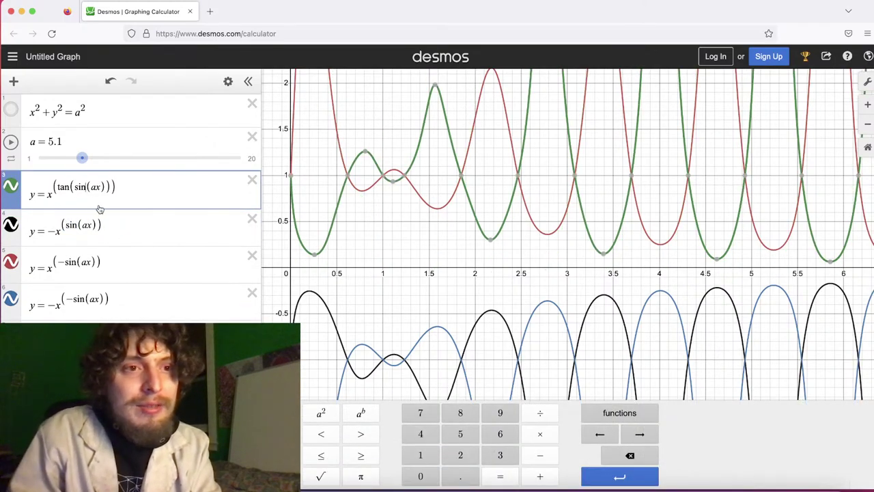
click(83, 224)
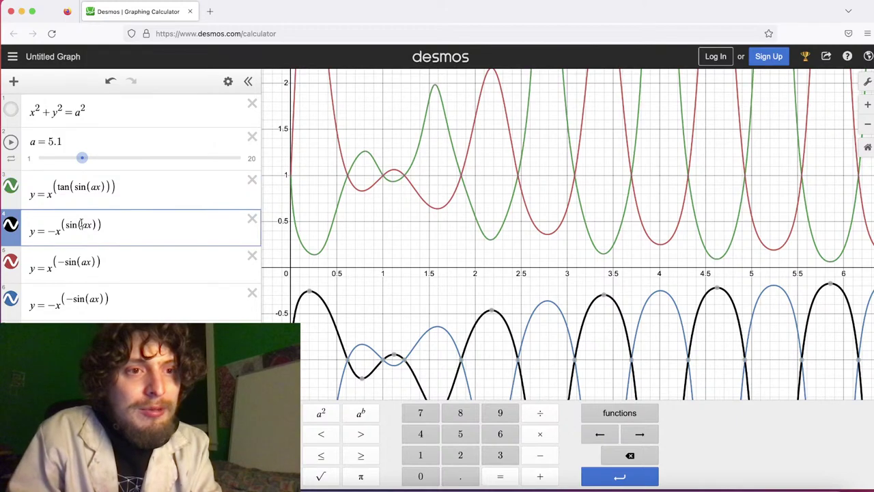
text(tan()
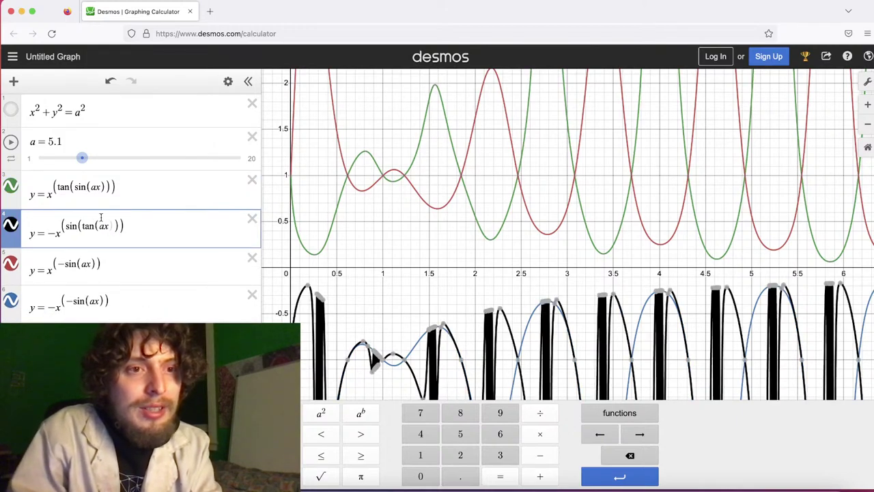
Nest curves 5 and 6 as −sin(cos(ax)) and −sin(tan(ax)), then animate a
click(81, 264)
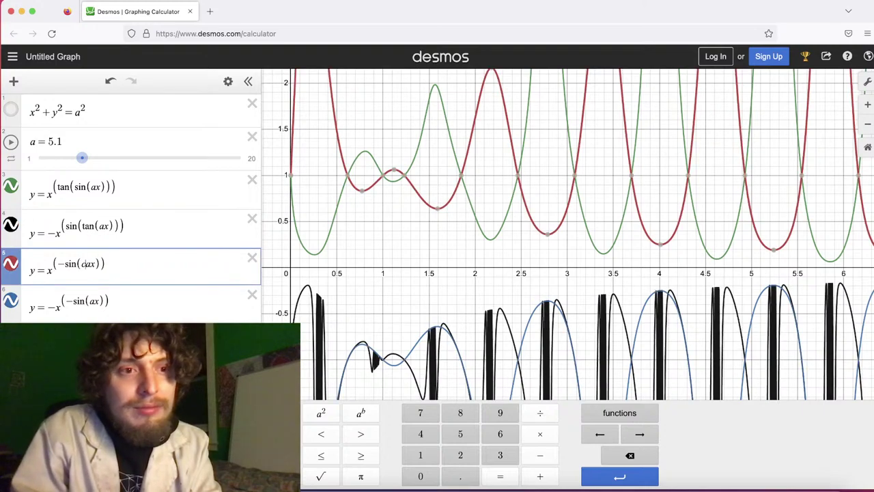
text(cos()
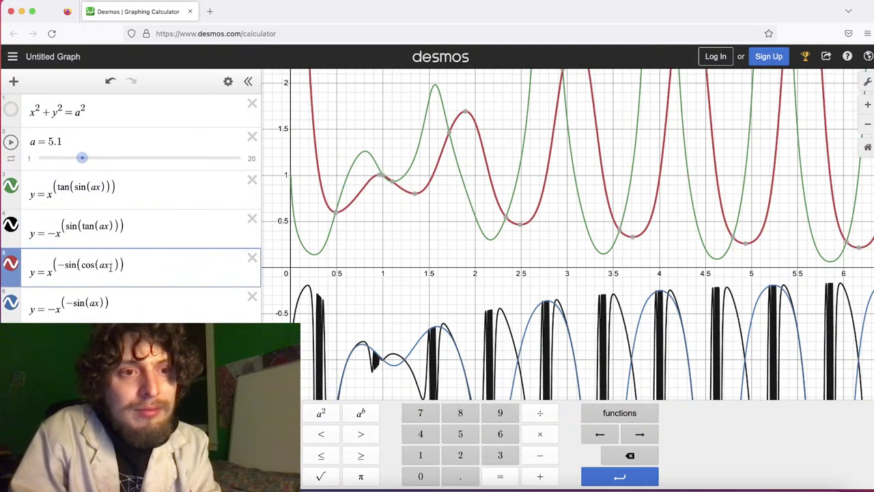
click(86, 302)
text(tan()
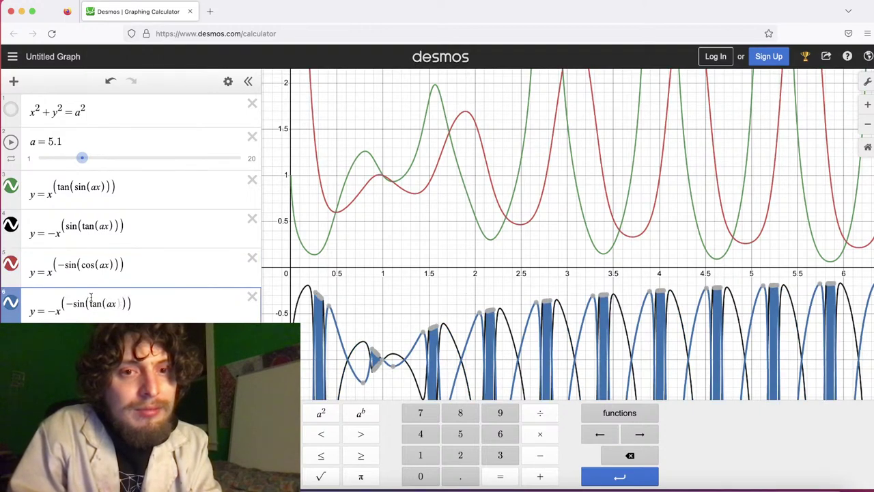
click(410, 273)
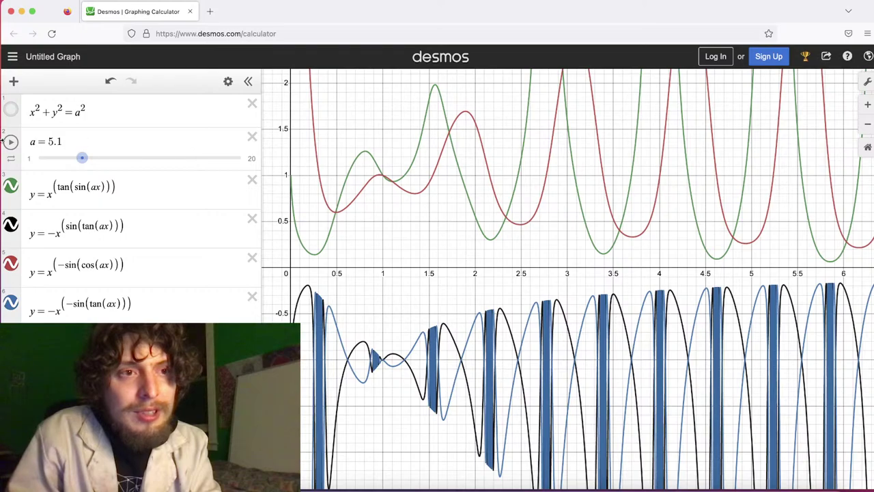
click(10, 143)
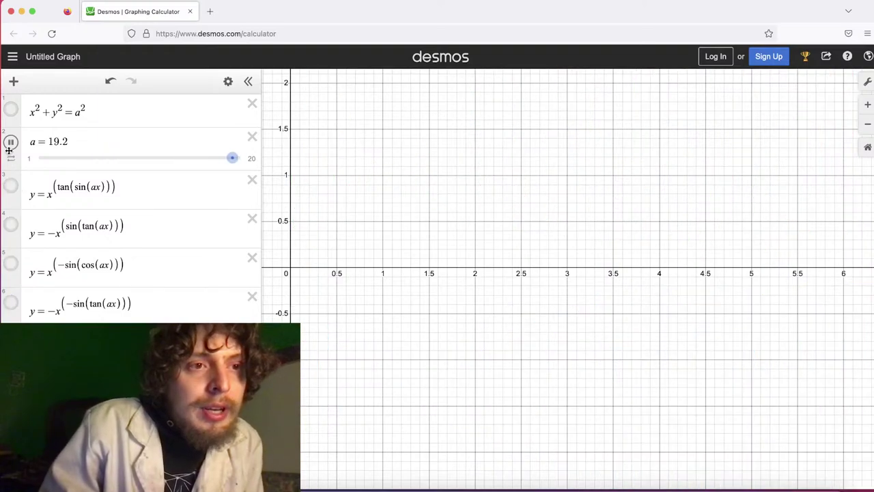
Pause slider a and add a new expression e^x
click(11, 141)
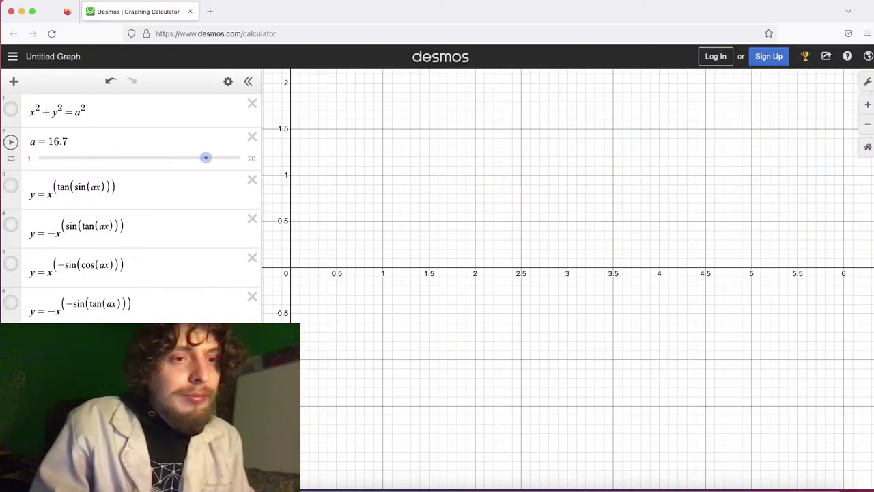
key(Down)
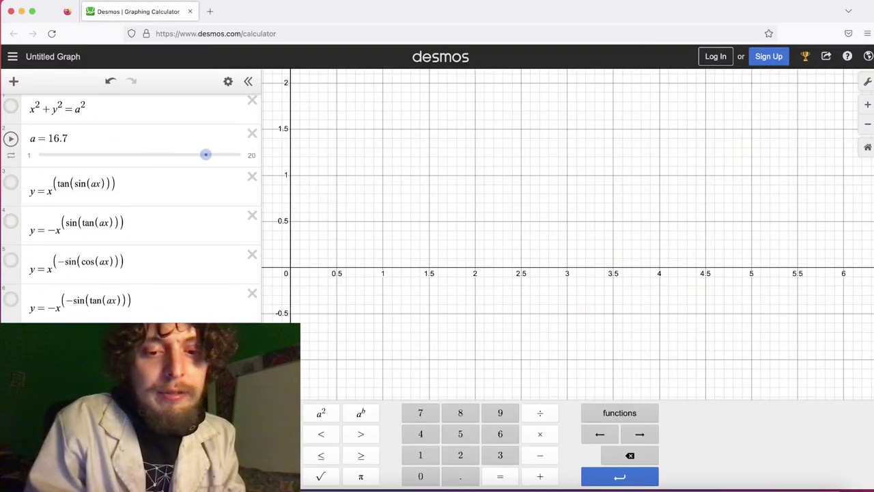
key(Down)
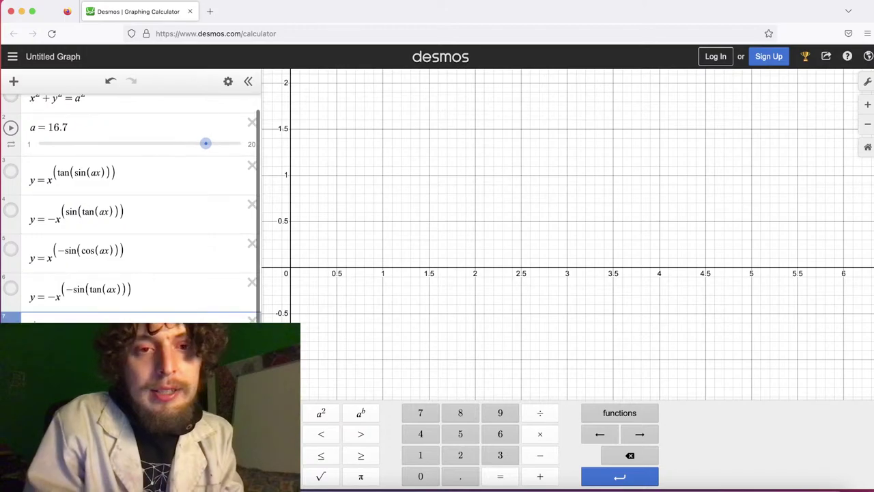
click(427, 253)
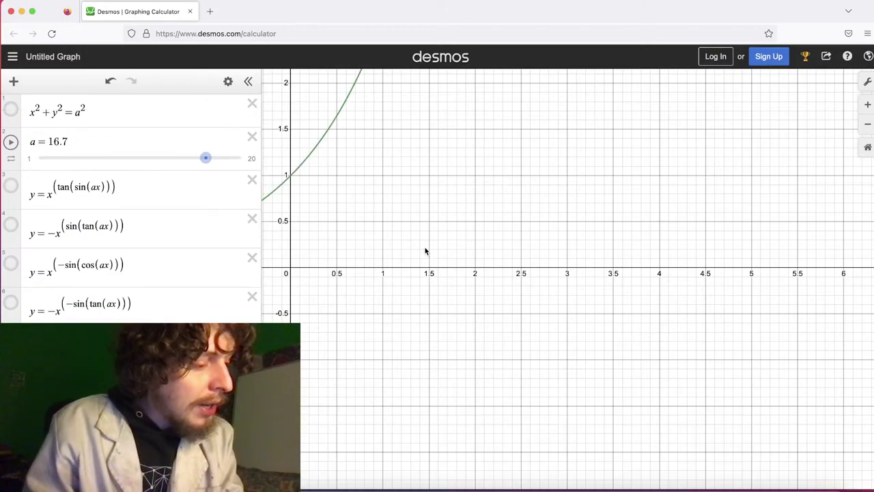
text(e^x)
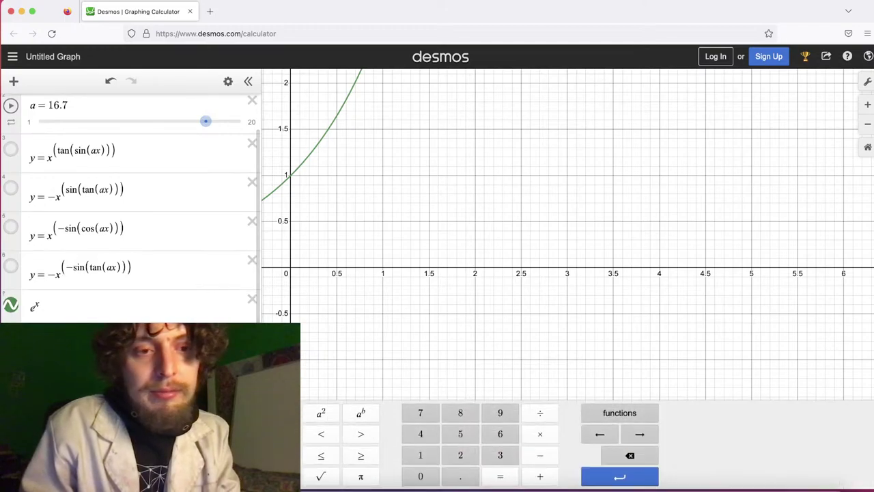
key(Return)
Remove the empty row and centre the view on the curves' crossing near x = 0.57
click(359, 311)
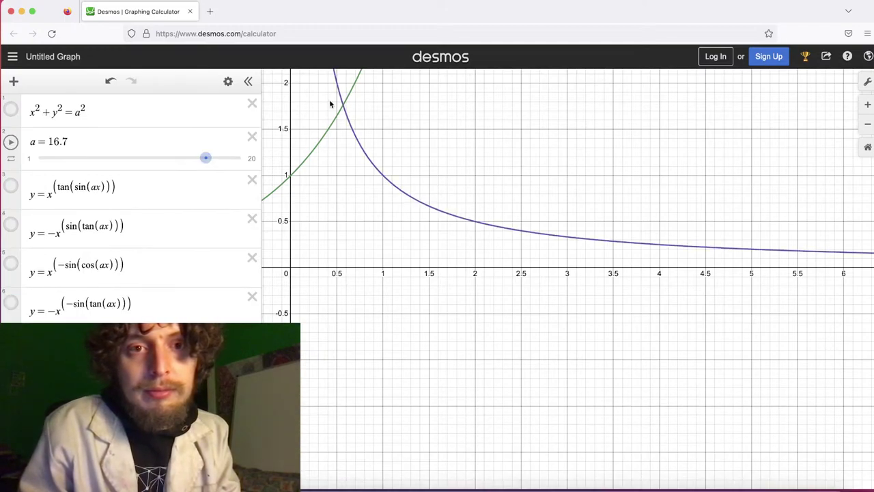
click(343, 106)
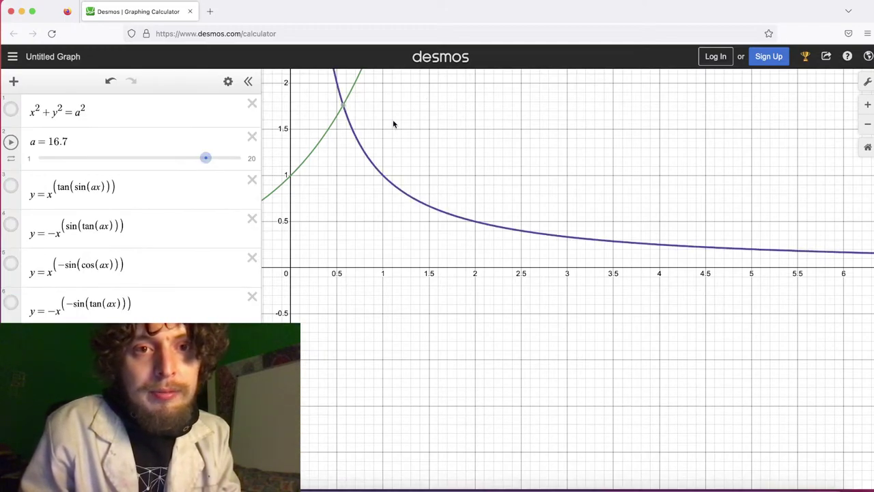
drag(392, 123, 400, 247)
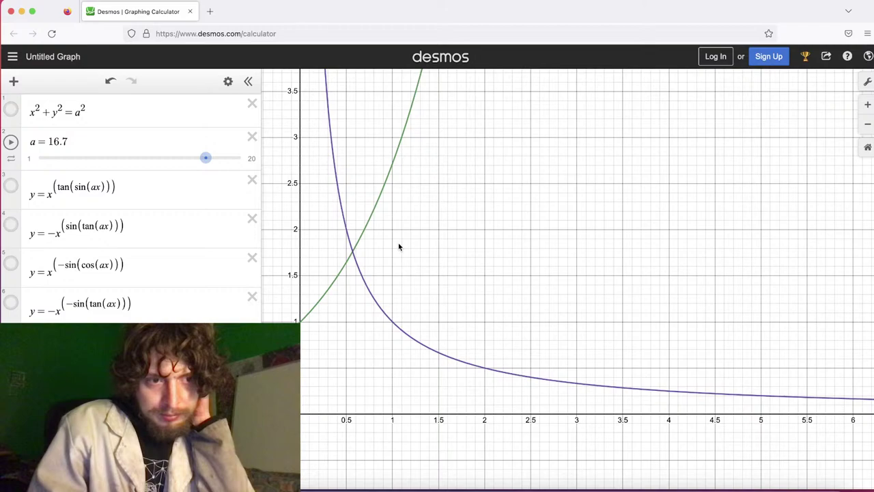
Trace to the intersection at (0.567, 1.763), pin its label, and zoom out
click(354, 254)
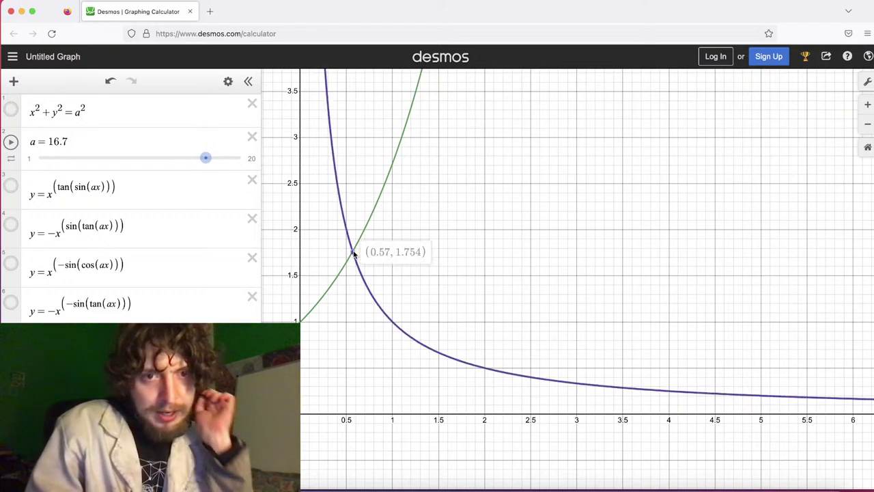
mouse_move(354, 253)
mouse_down()
mouse_move(350, 244)
mouse_move(356, 263)
mouse_move(355, 255)
mouse_up()
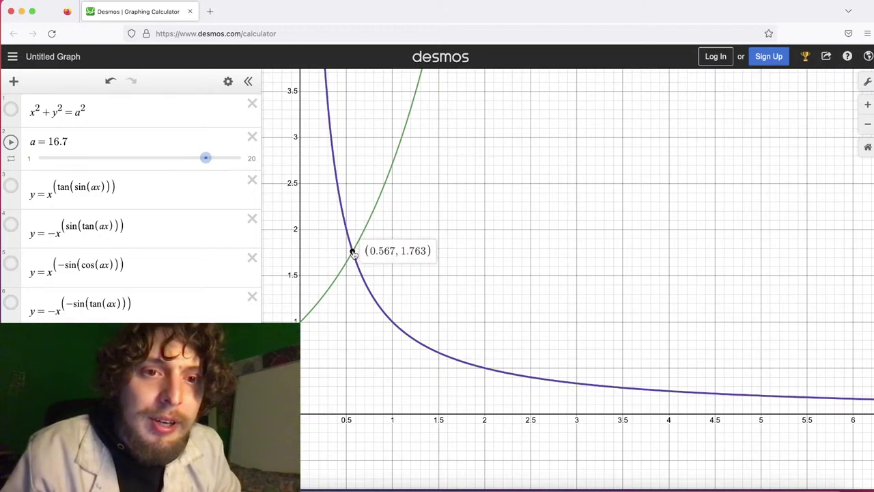
click(354, 254)
click(354, 254)
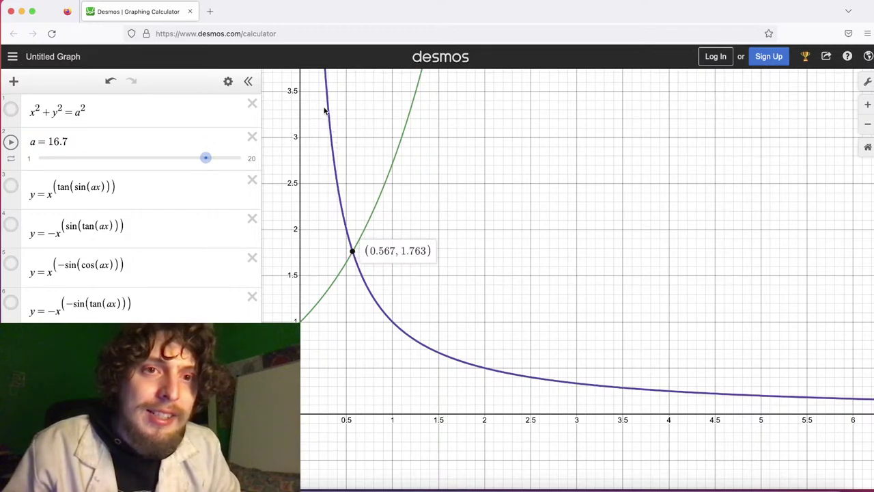
scroll(312, 123, down, 3)
scroll(398, 250, down, 5)
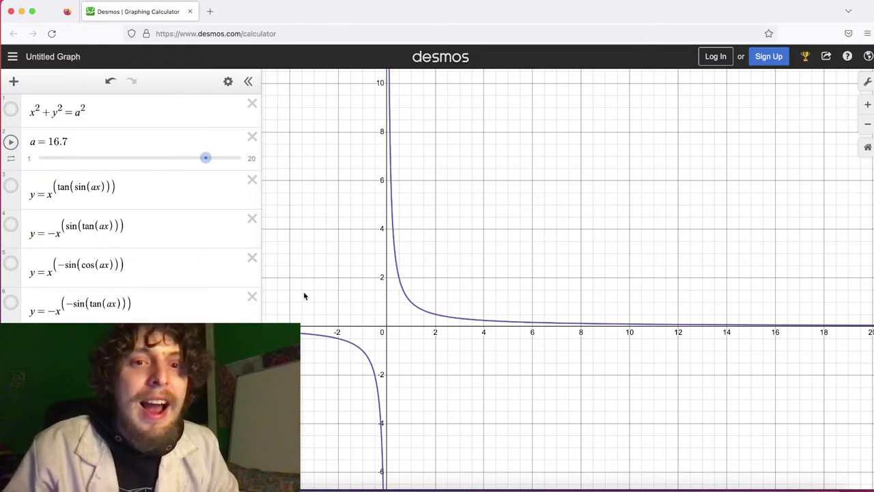
Zoom in and out around the purple curve's branches on either side of the y-axis
scroll(328, 221, down, 3)
scroll(421, 155, left, 4)
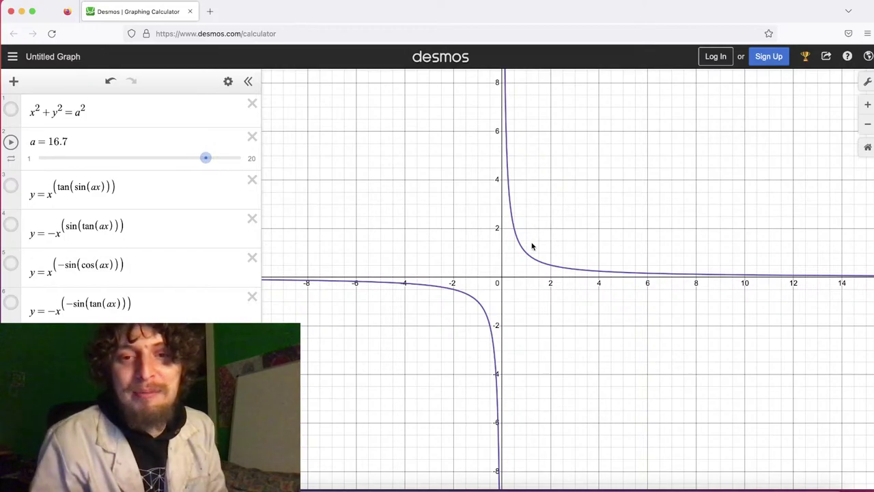
scroll(532, 247, up, 5)
scroll(544, 234, down, 5)
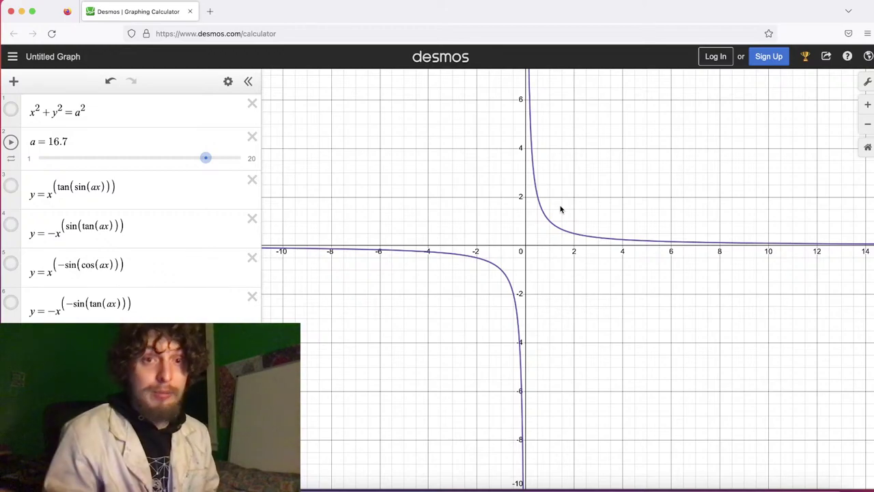
scroll(561, 209, up, 5)
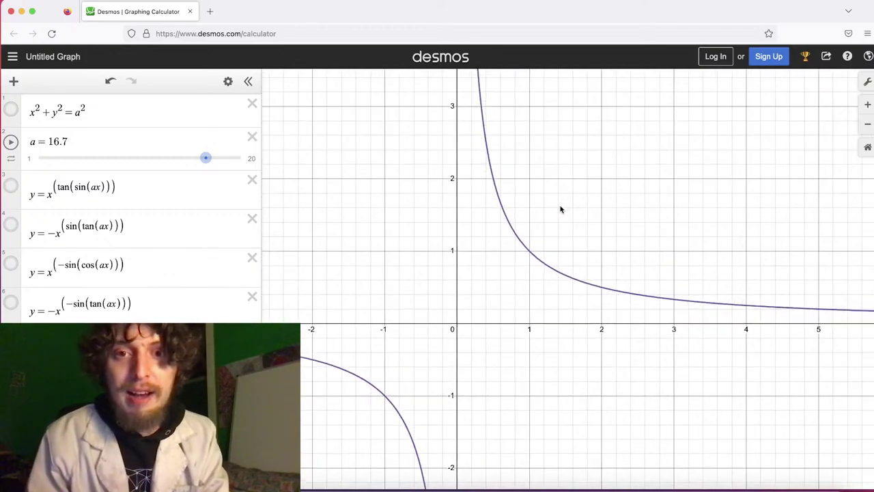
scroll(561, 210, down, 3)
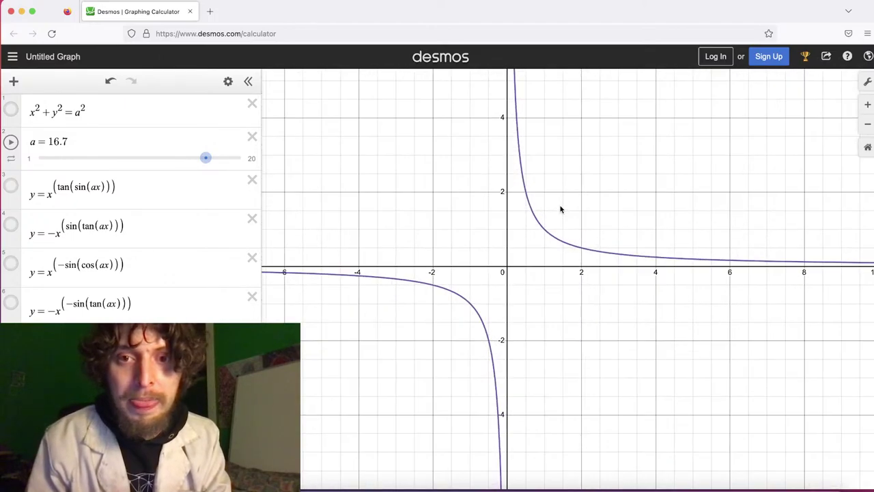
scroll(561, 210, up, 3)
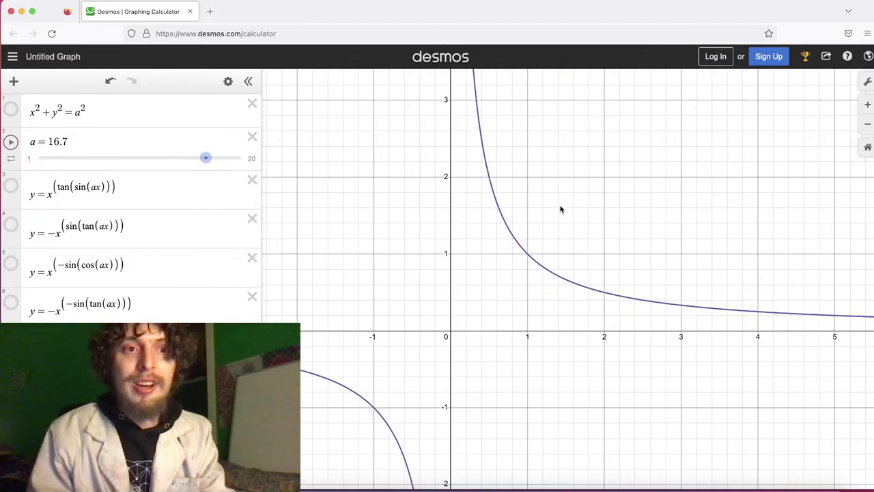
scroll(560, 210, down, 4)
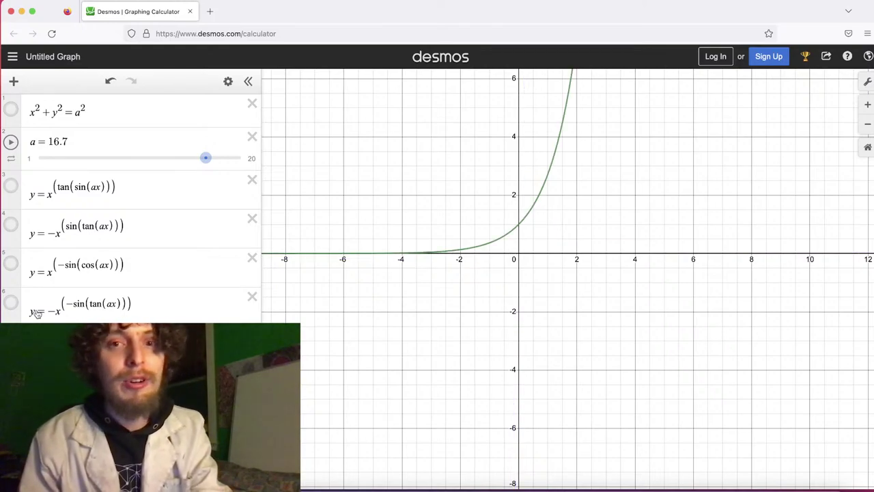
Pan and zoom to bring the green exponential curve near the origin into view
drag(626, 226, 591, 333)
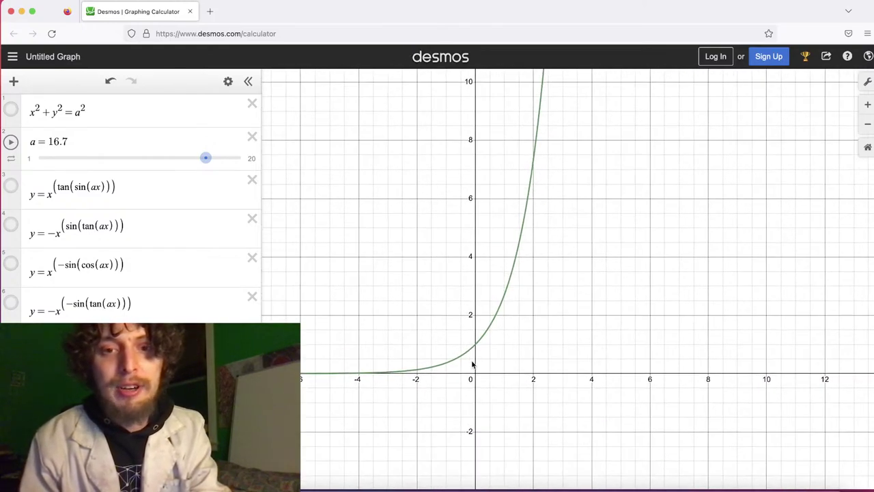
mouse_move(490, 327)
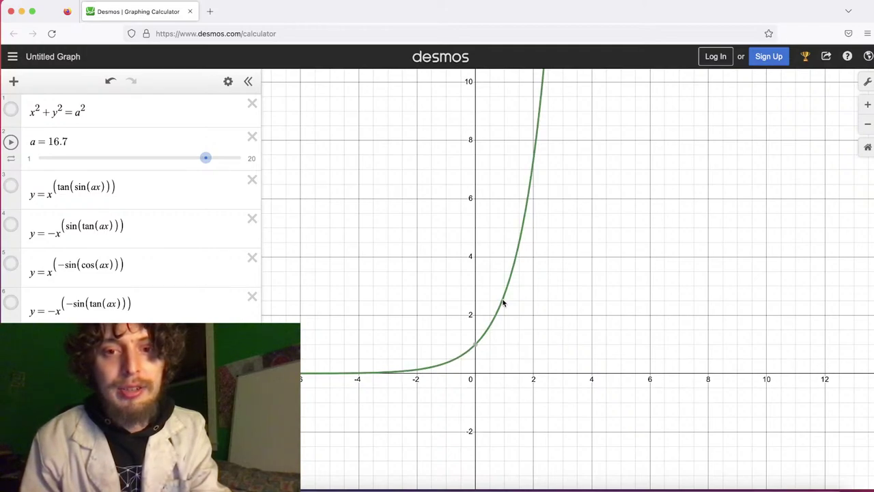
scroll(504, 353, up, 5)
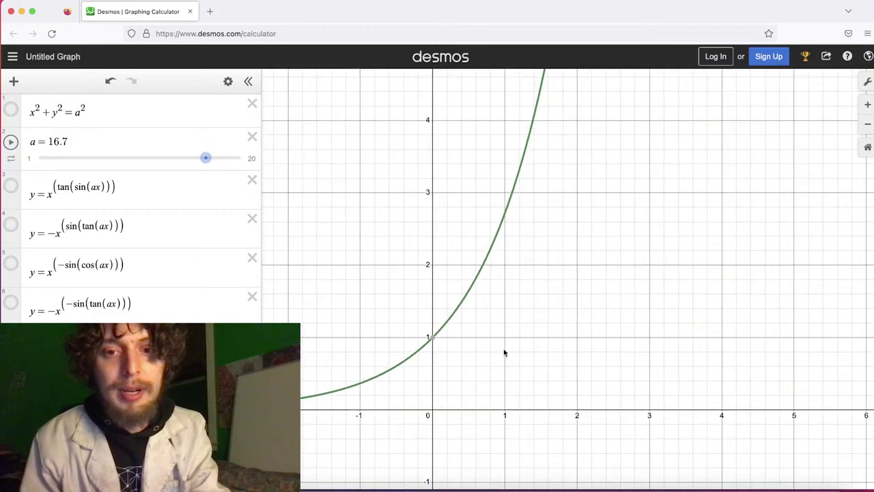
mouse_move(505, 216)
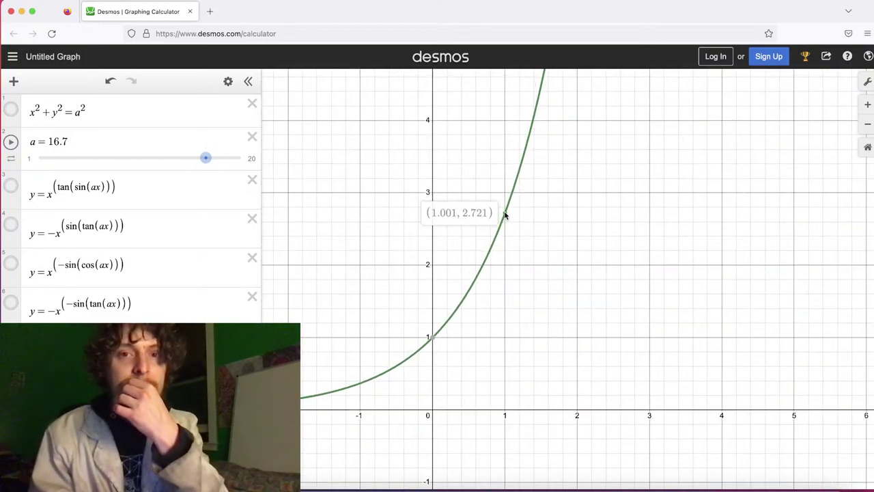
scroll(523, 210, up, 5)
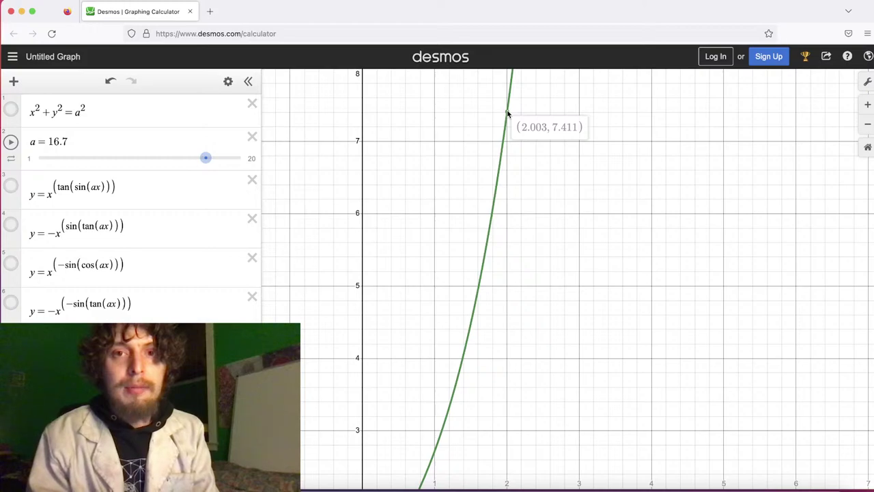
drag(500, 342, 596, 69)
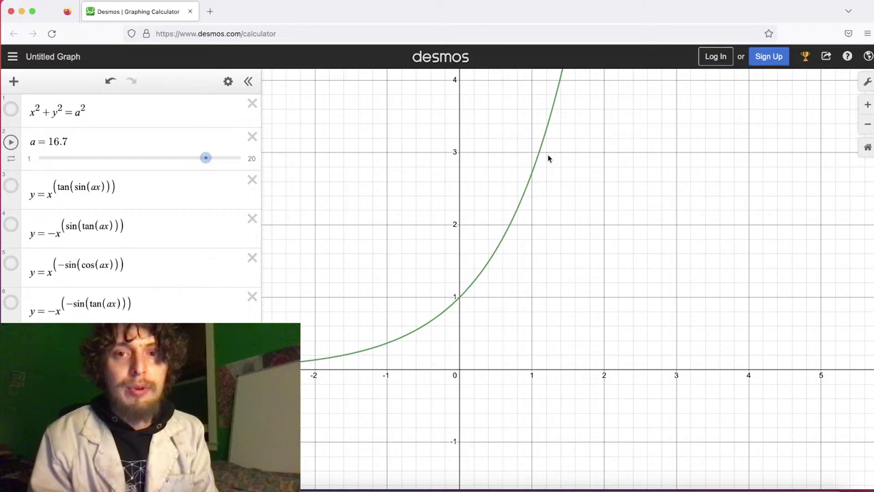
drag(548, 158, 546, 181)
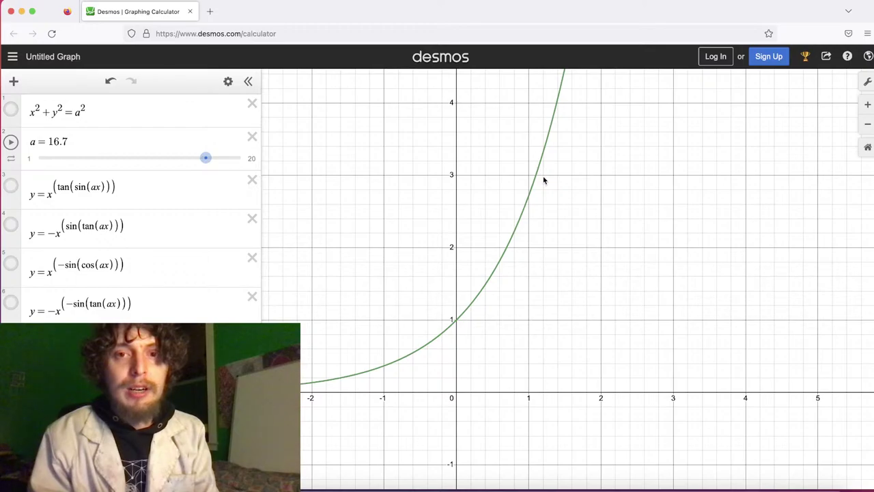
Trace the green curve from (0, 1) up to about (1, 2.72)
scroll(544, 179, up, 3)
scroll(543, 180, down, 8)
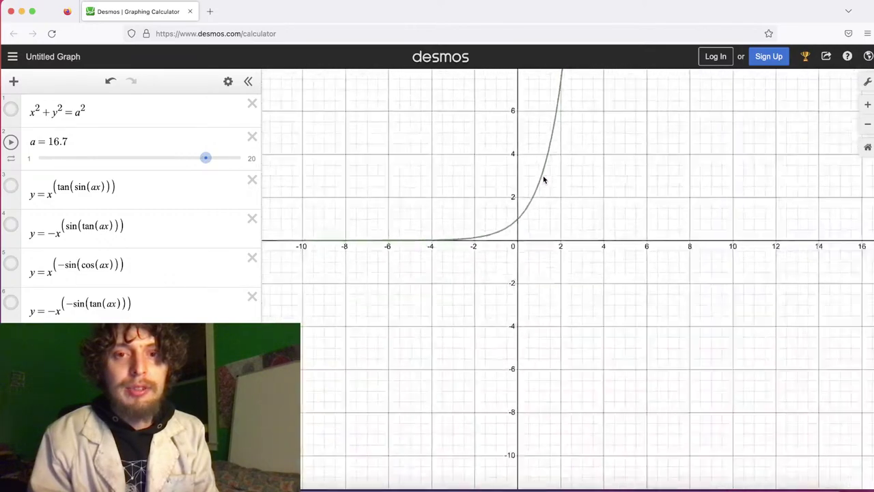
scroll(544, 179, down, 2)
drag(595, 153, 583, 277)
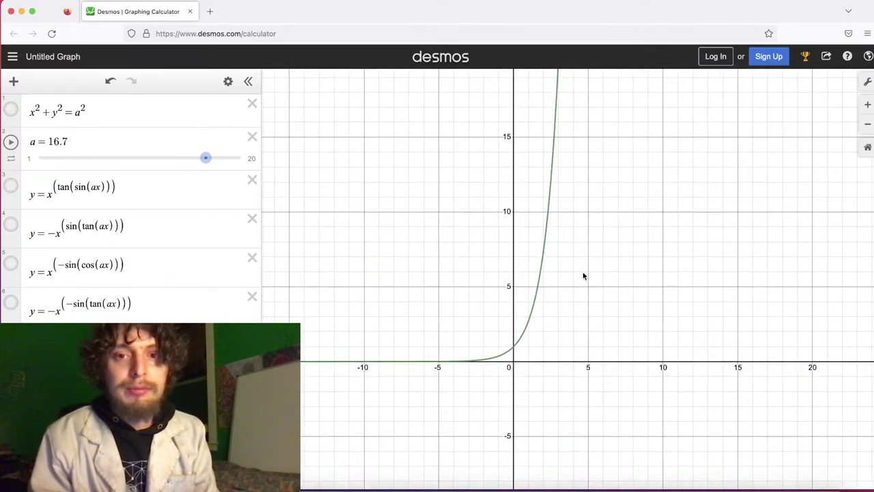
scroll(584, 275, up, 5)
drag(523, 329, 591, 243)
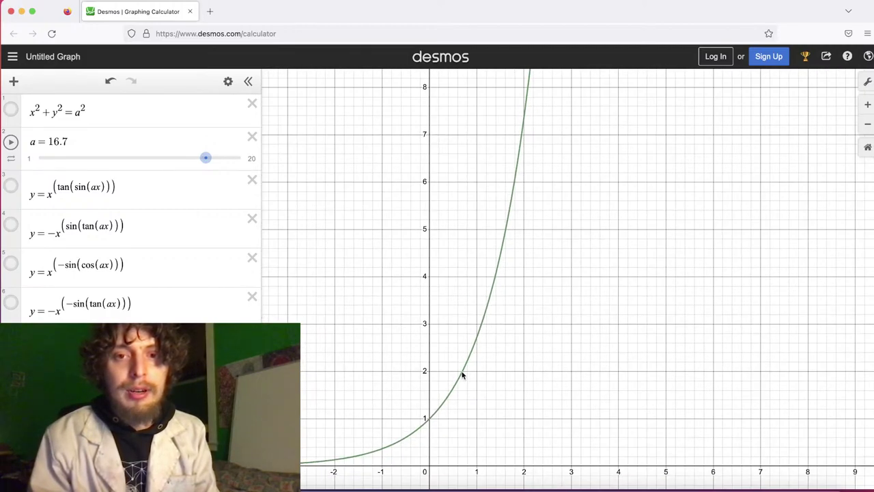
click(479, 340)
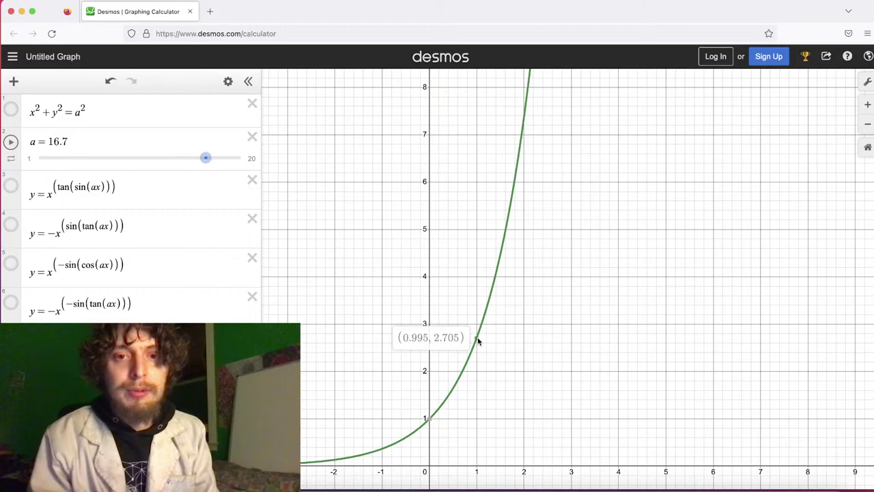
drag(478, 339, 493, 285)
Hide the green e^x curve so no graphs are drawn, and show the math keypad
click(11, 340)
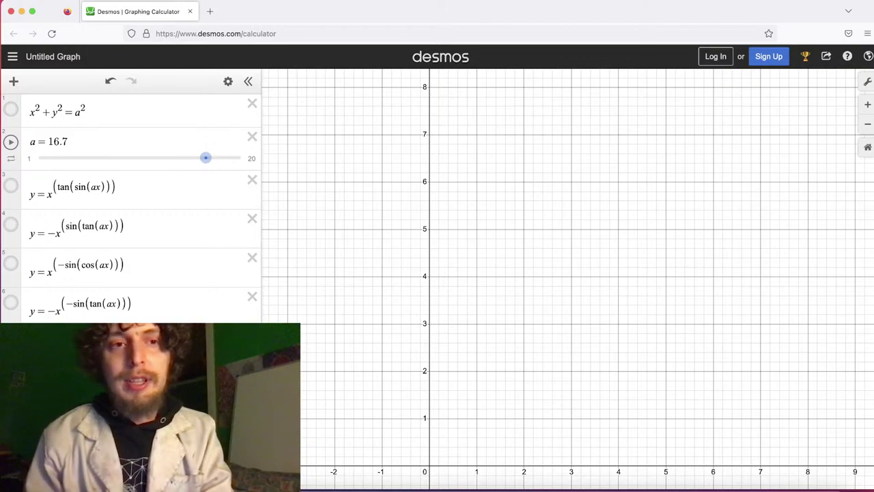
click(297, 465)
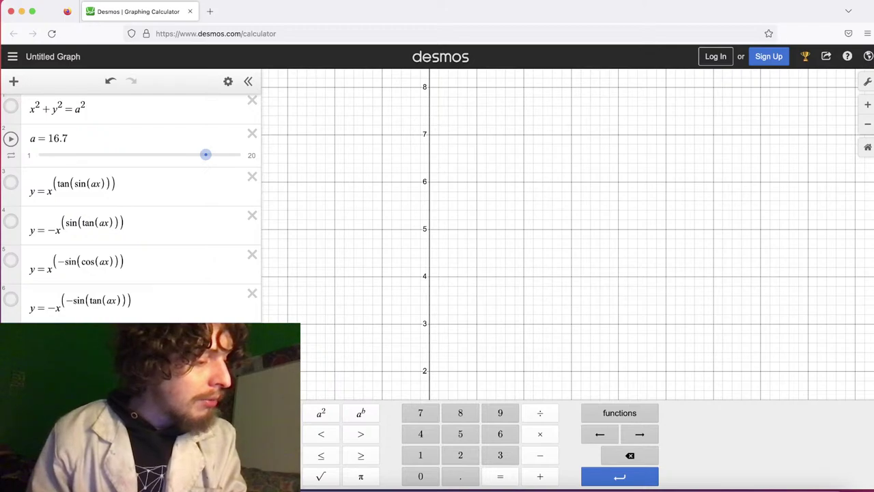
Delete expressions 4, 5 and 6 from the list
click(137, 303)
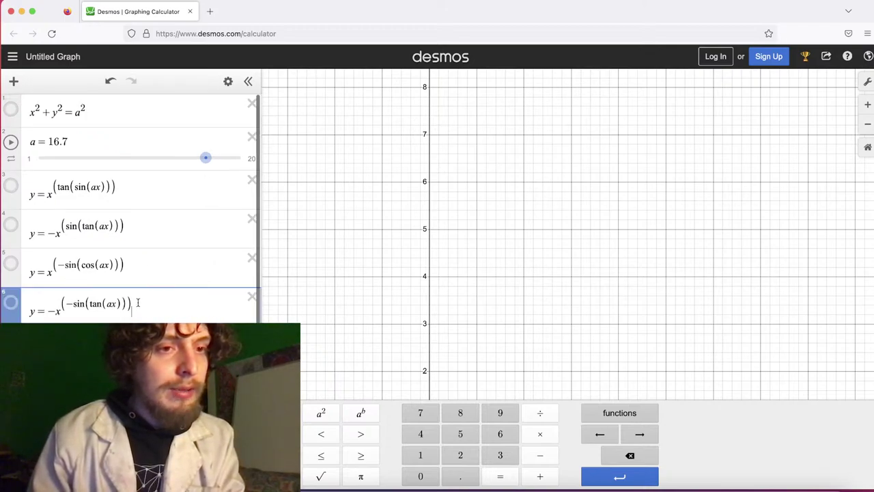
drag(138, 303, 122, 303)
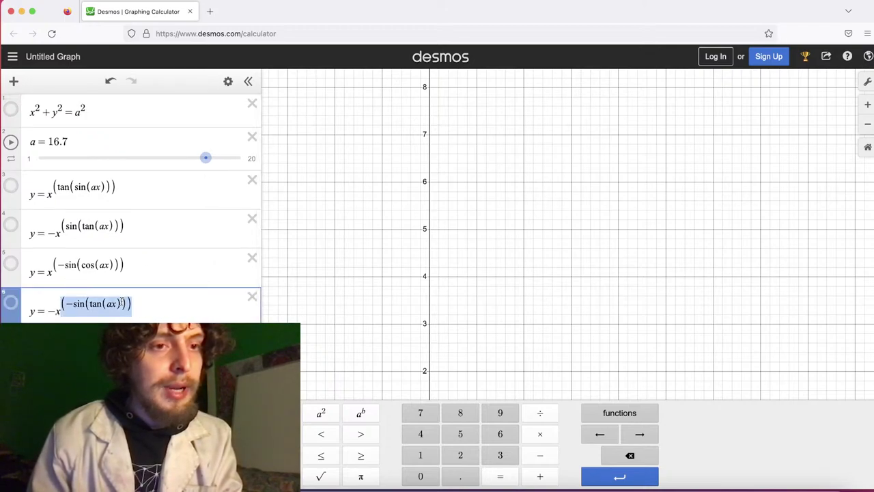
click(251, 295)
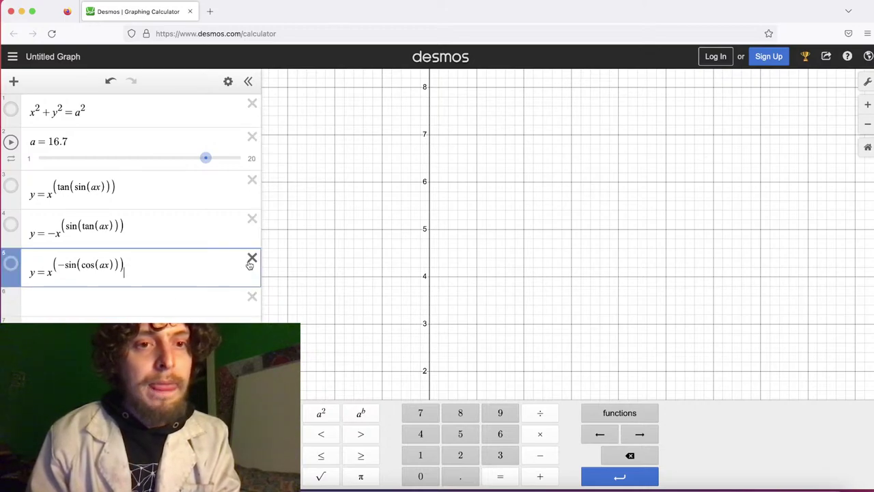
click(251, 259)
click(252, 220)
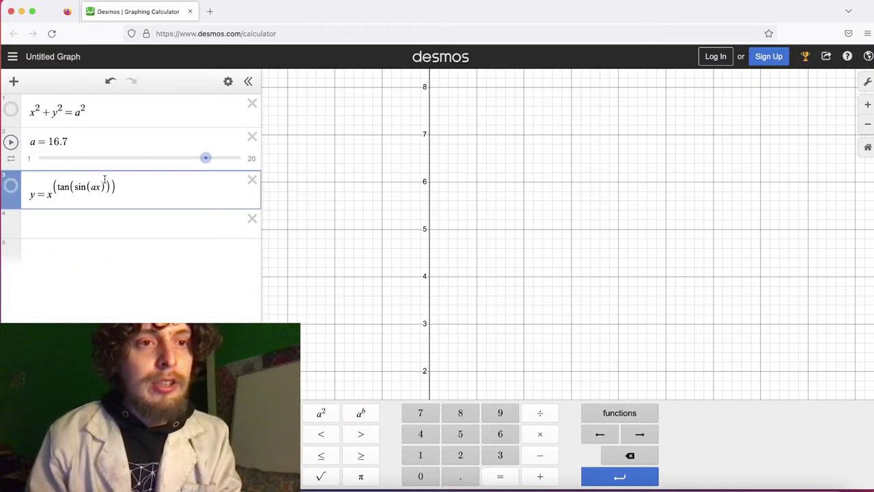
Select expression 3's tan(sin(ax)) exponent and base x and type xtan over them
drag(104, 179, 83, 189)
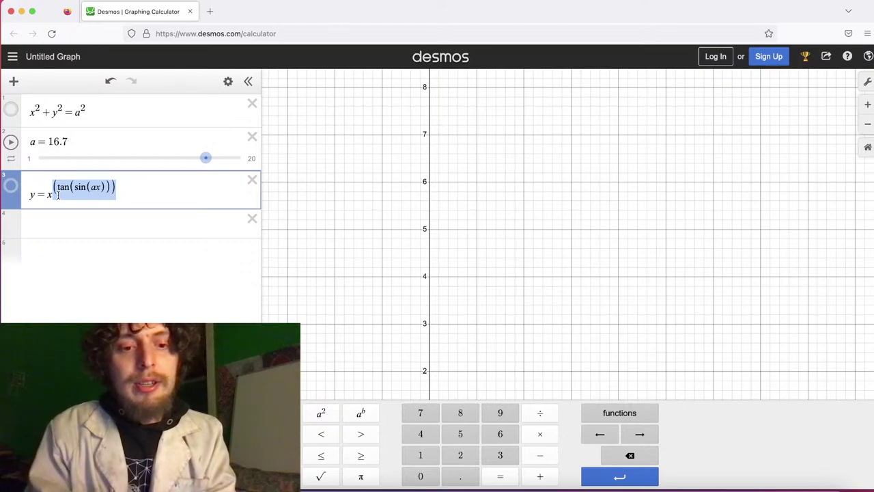
click(114, 183)
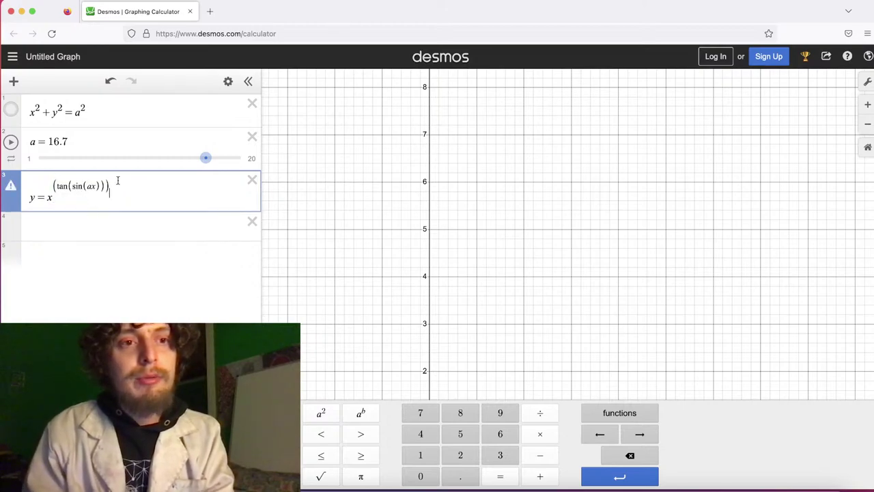
drag(108, 185, 80, 186)
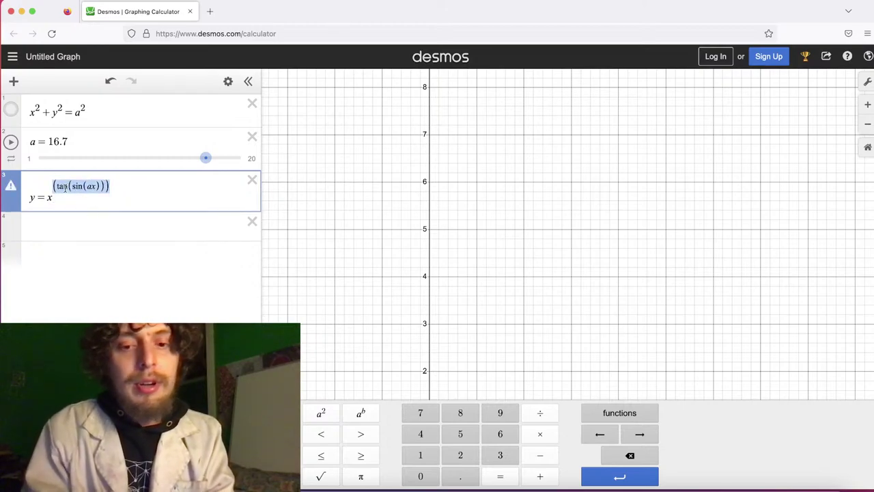
text(()
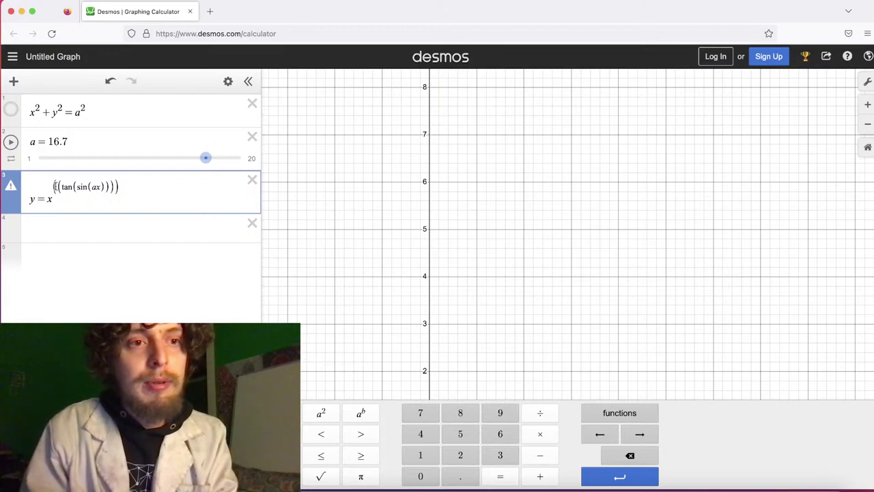
drag(55, 186, 140, 185)
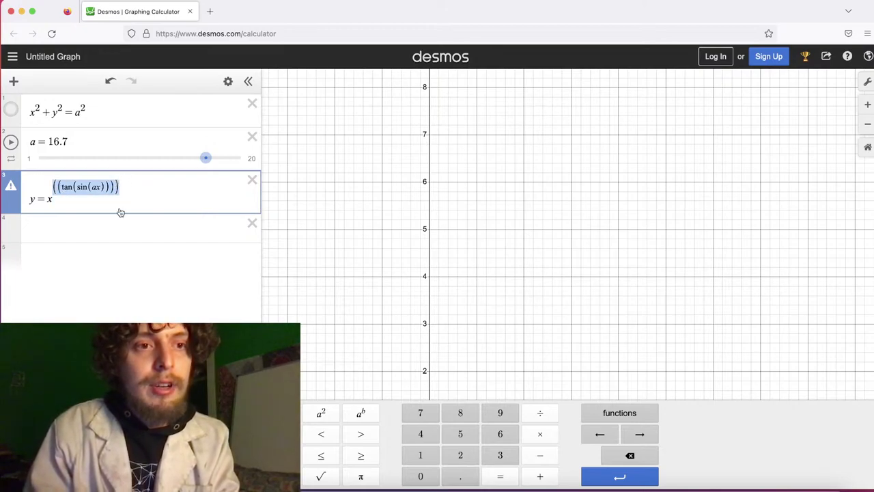
drag(120, 213, 44, 199)
text(x)
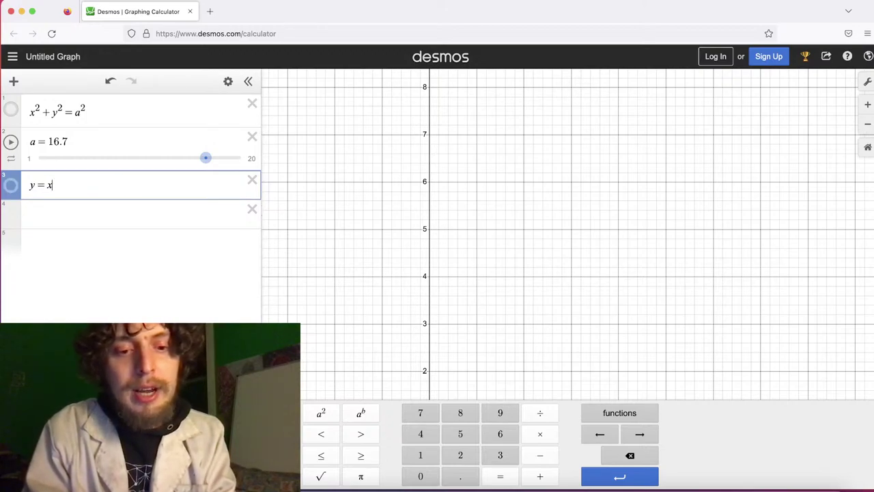
text(tan)
Rewrite expression 3 as y = tan(x(sin x)) and commit it to the graph
key(BackSpace)
key(BackSpace)
key(BackSpace)
key(BackSpace)
text(t)
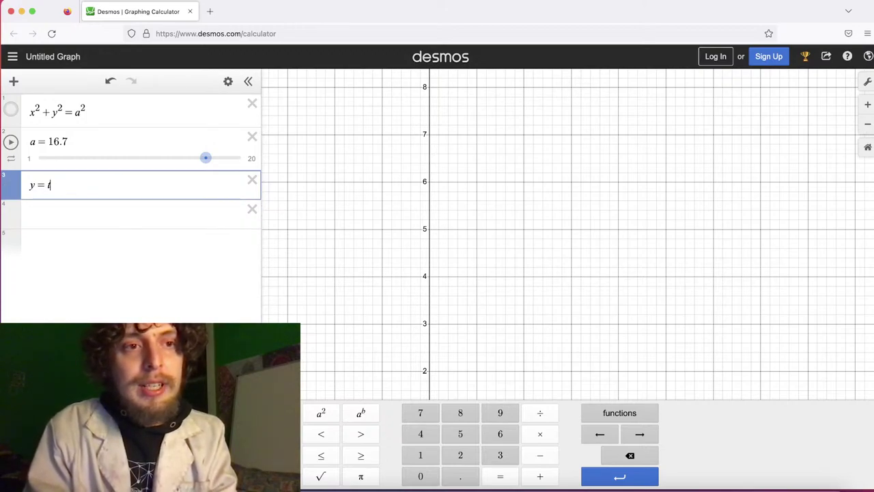
text(an(x(si)
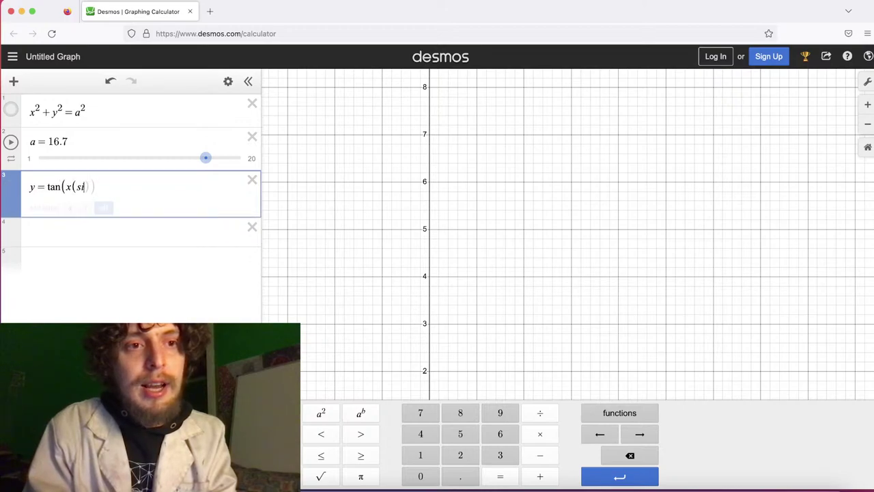
text(n x)
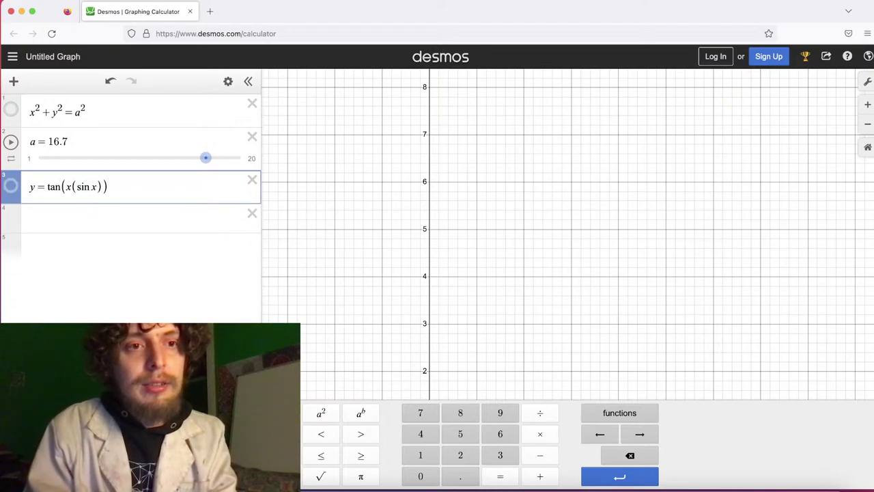
click(126, 244)
click(10, 185)
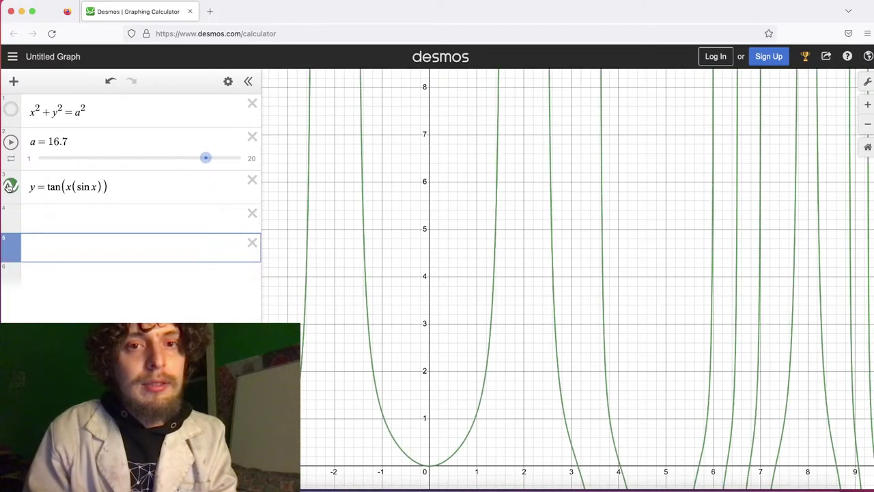
Pan and zoom to inspect the tangent branches and U-shaped dip at the origin
scroll(486, 297, down, 5)
drag(464, 292, 532, 195)
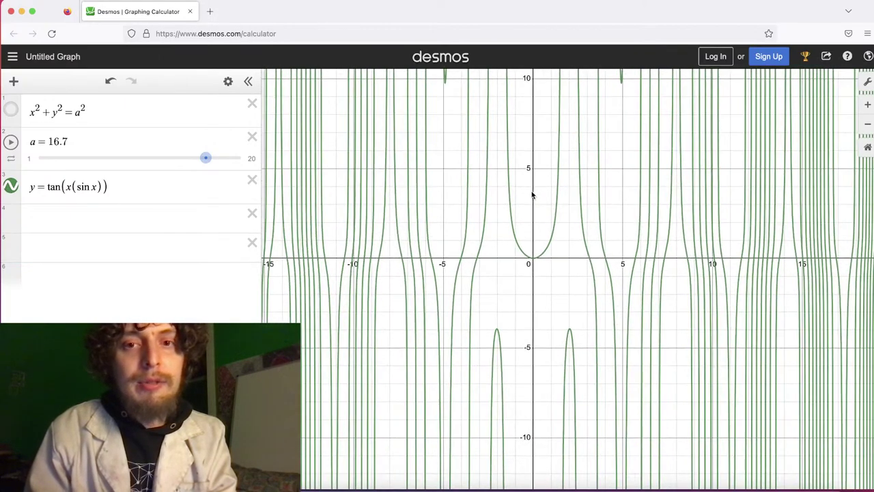
scroll(532, 195, down, 4)
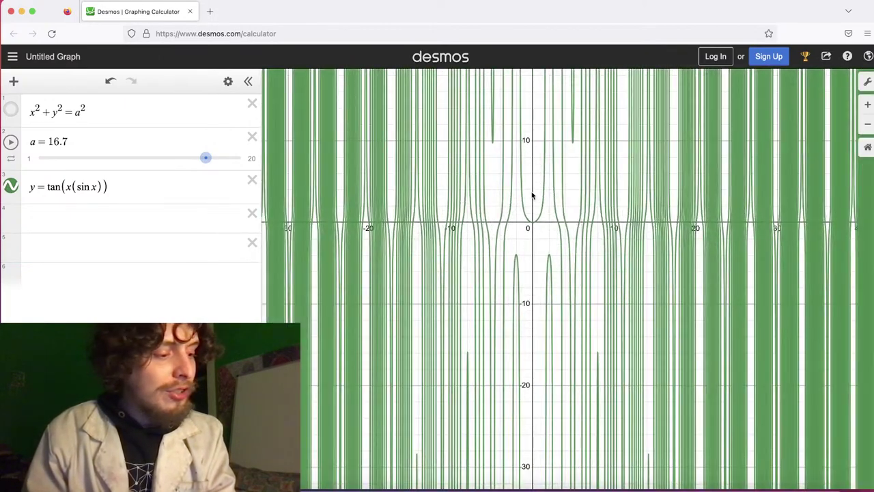
scroll(532, 195, up, 4)
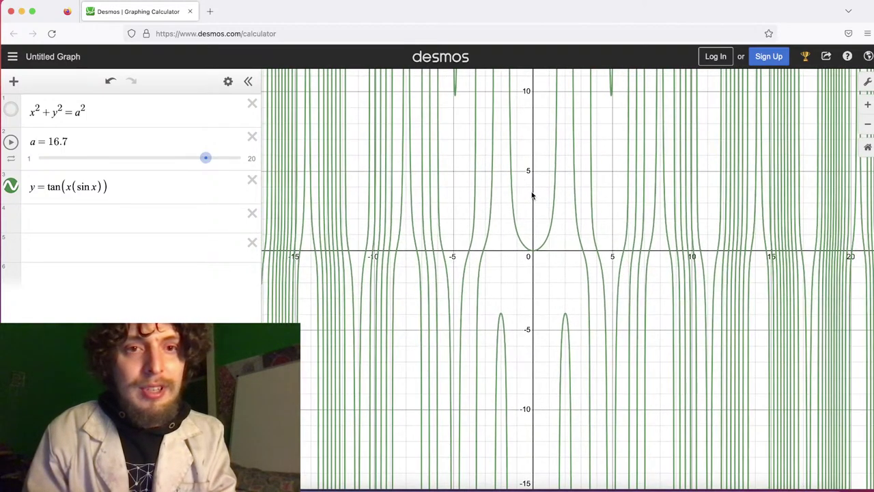
drag(543, 150, 529, 217)
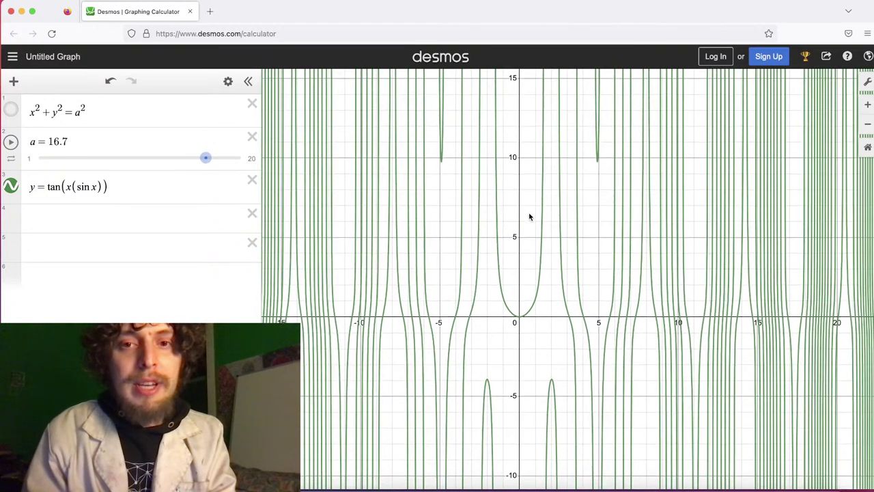
Change expression 3 to y = tan(a(sin x)), briefly animate a, then set a to 1
click(48, 188)
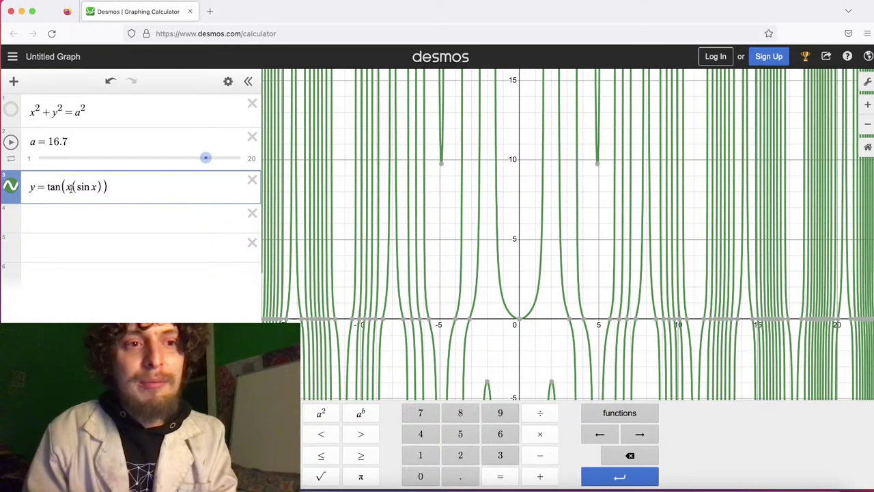
double_click(69, 187)
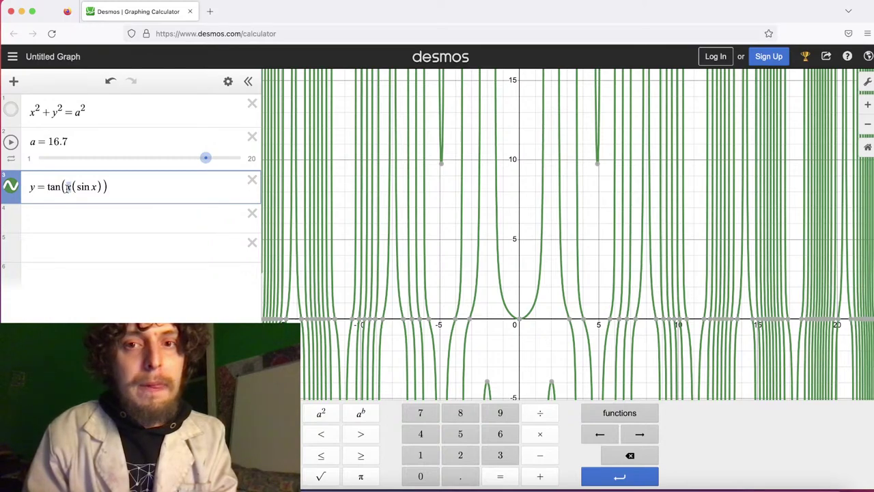
text(a)
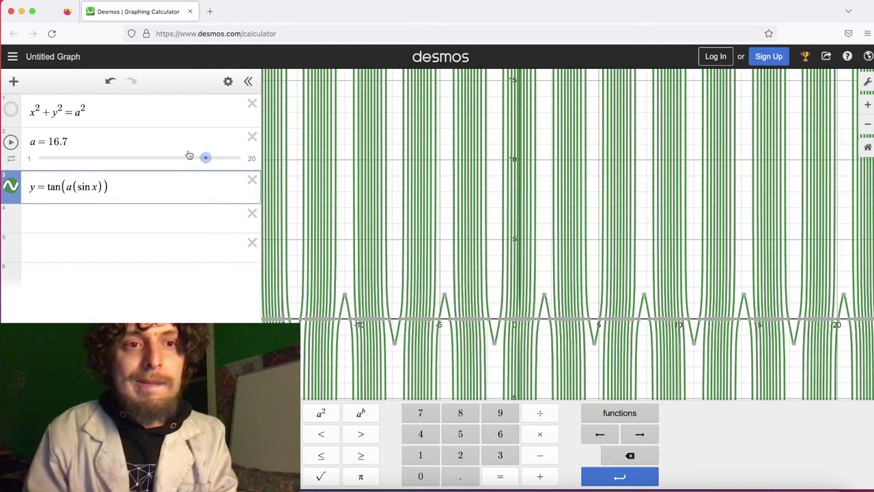
drag(205, 158, 39, 169)
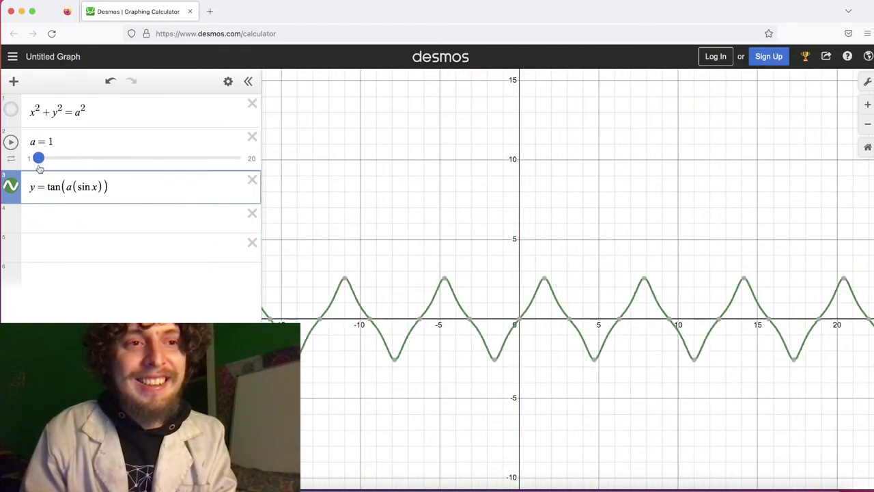
click(9, 142)
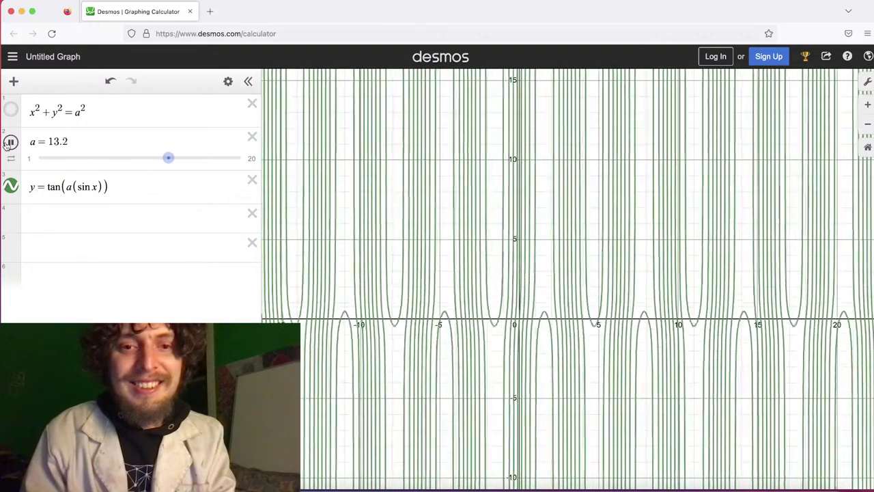
click(9, 142)
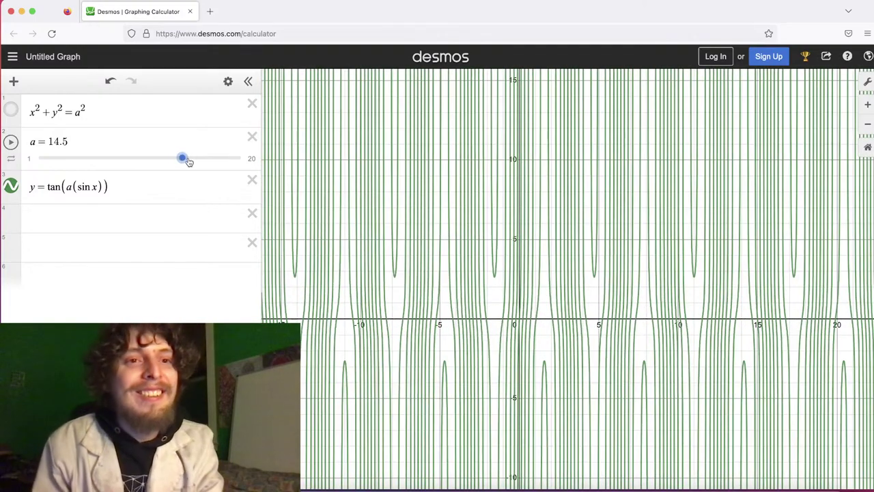
drag(183, 158, 39, 159)
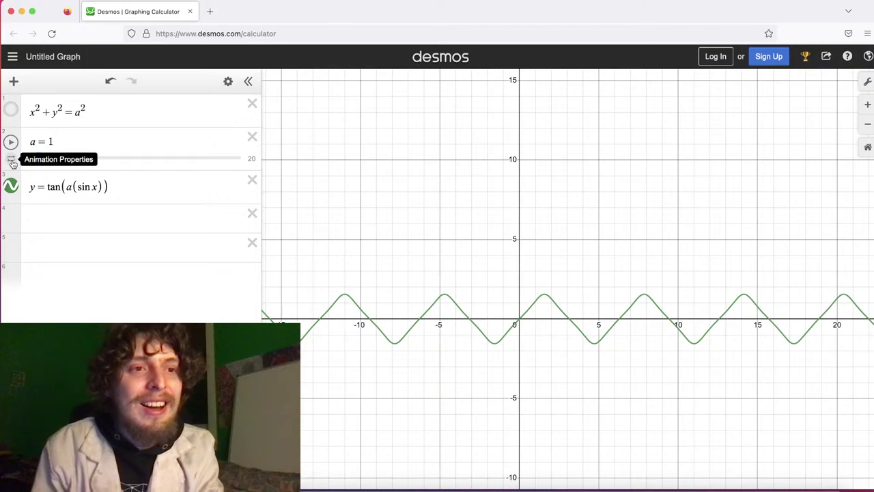
Change the a slider's upper limit from 20 to 10
click(98, 137)
click(85, 157)
key(BackSpace)
text(1)
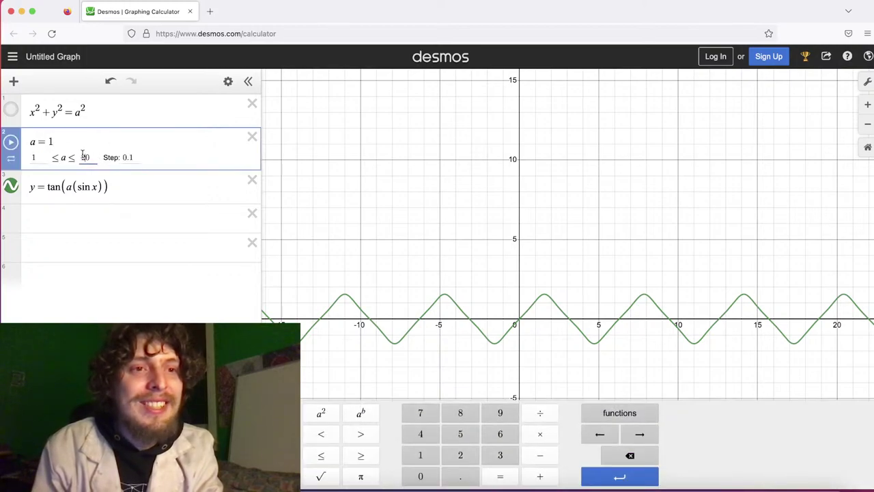
click(110, 282)
Animate slider a through 1 to 10 and pause it at 6.6
click(10, 141)
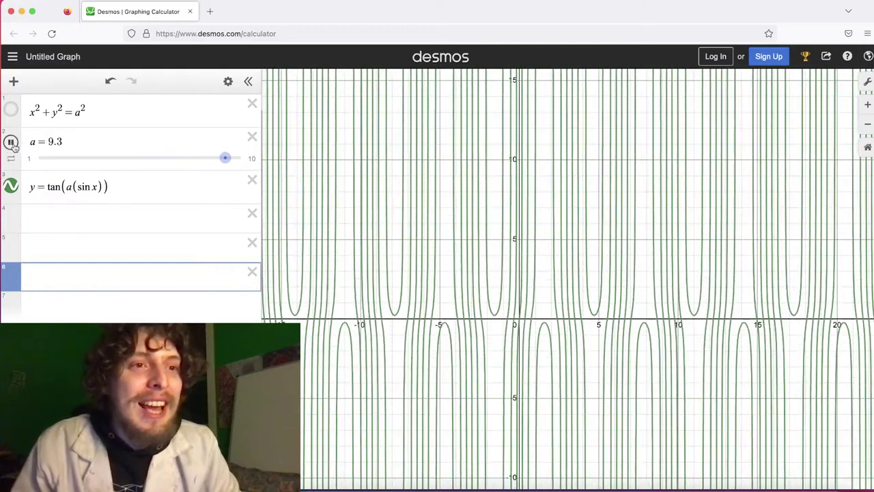
drag(224, 158, 36, 159)
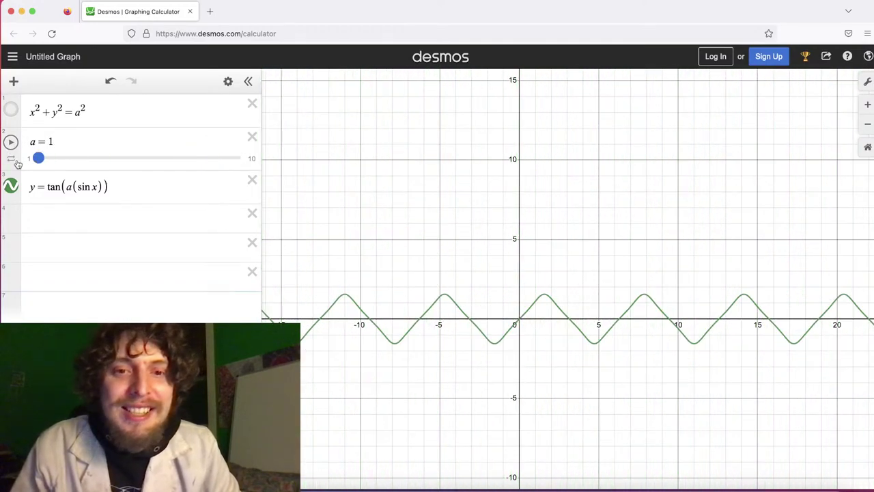
scroll(423, 336, up, 5)
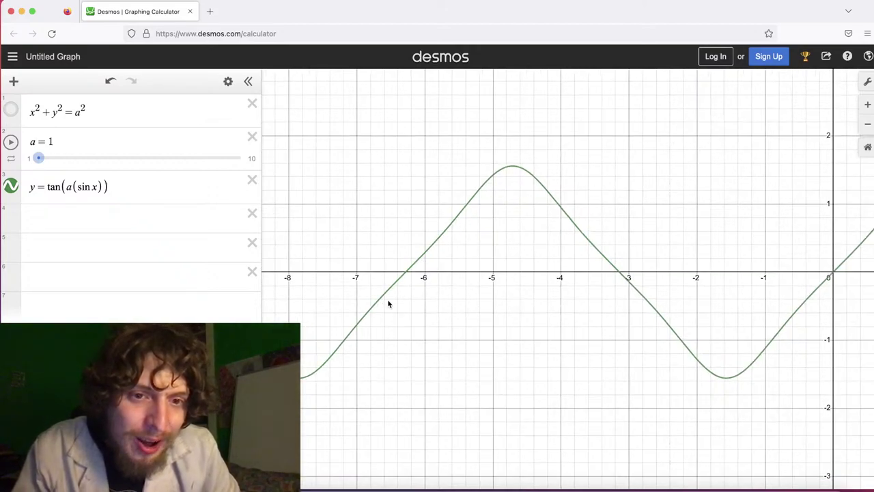
click(11, 142)
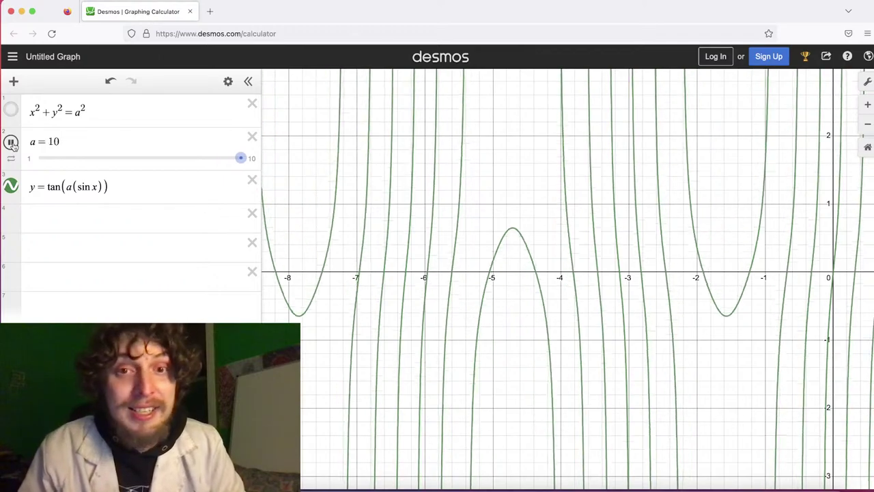
click(11, 142)
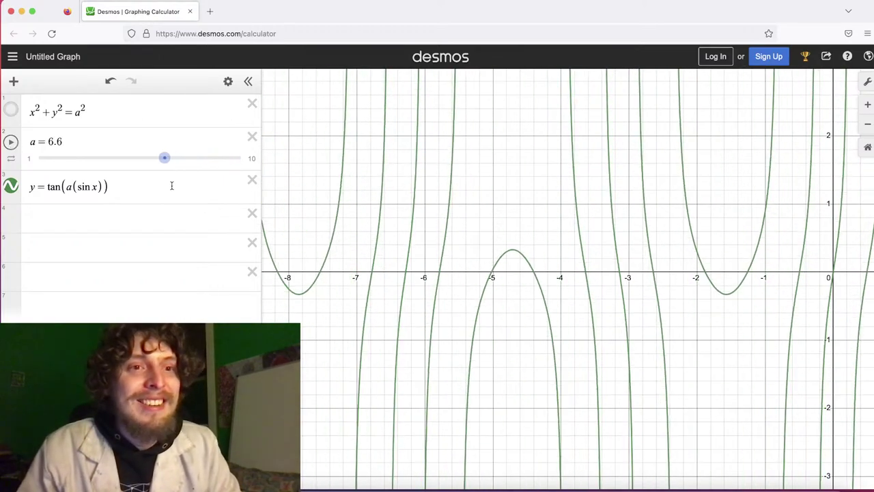
scroll(548, 238, down, 5)
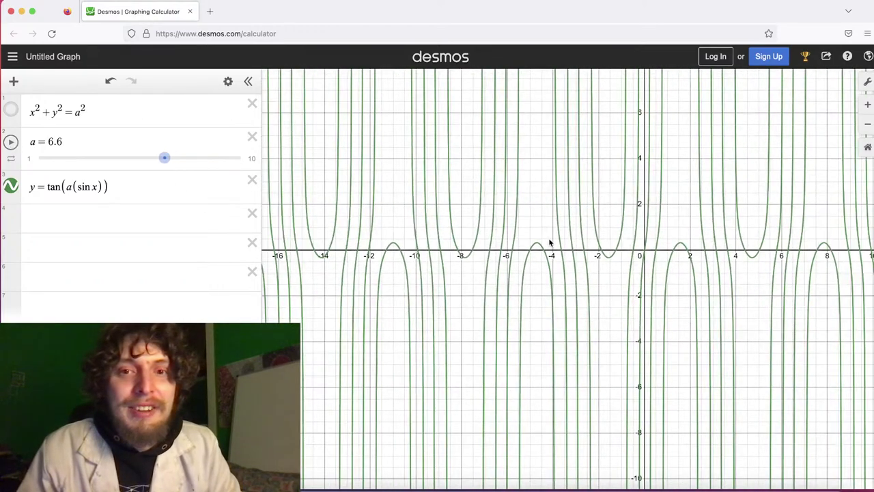
Edit expression 3 to read y = a tan(x(sin x))
click(48, 185)
text(a)
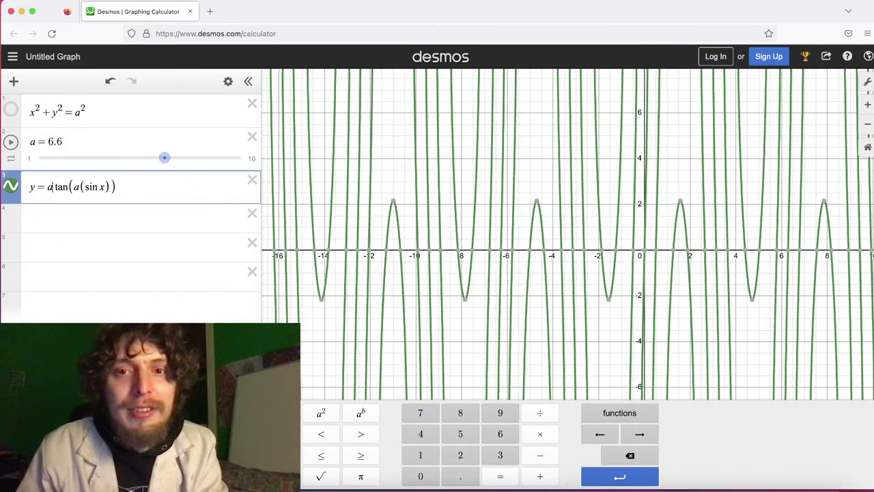
double_click(76, 185)
text(x)
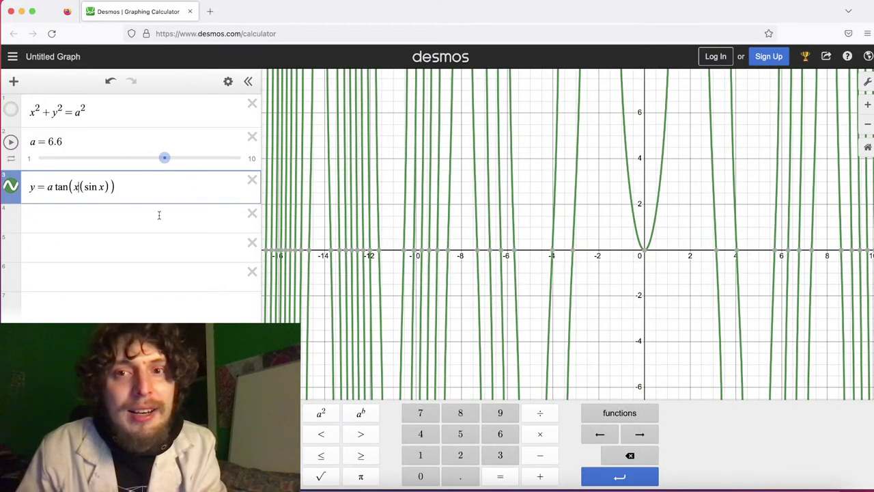
Recentre the graph on the origin and animate slider a across its range
drag(659, 207, 572, 239)
scroll(569, 248, down, 5)
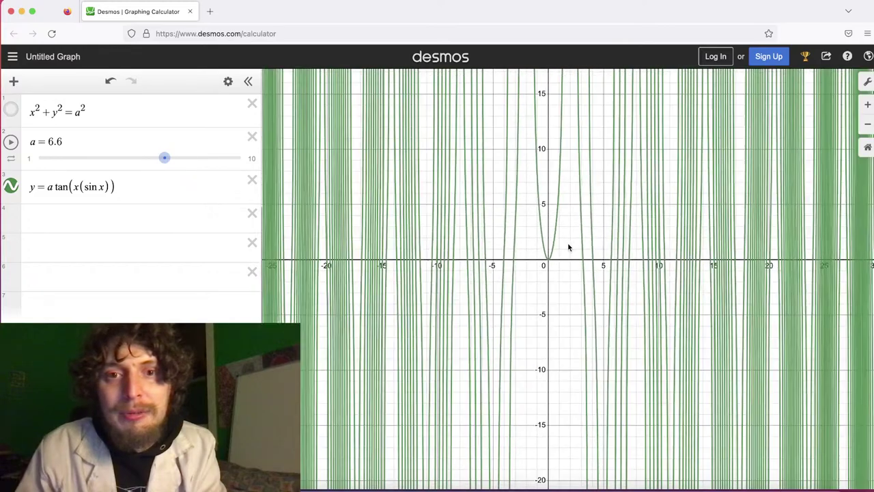
scroll(570, 236, up, 3)
drag(571, 235, 578, 381)
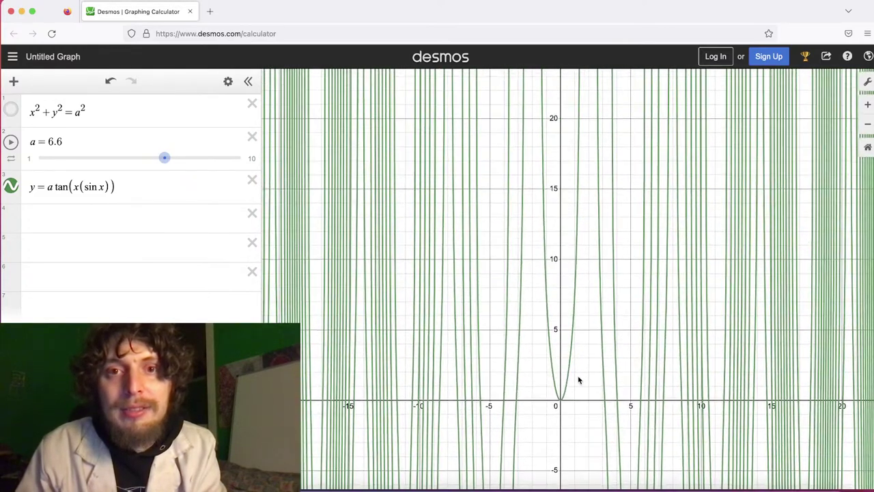
click(9, 142)
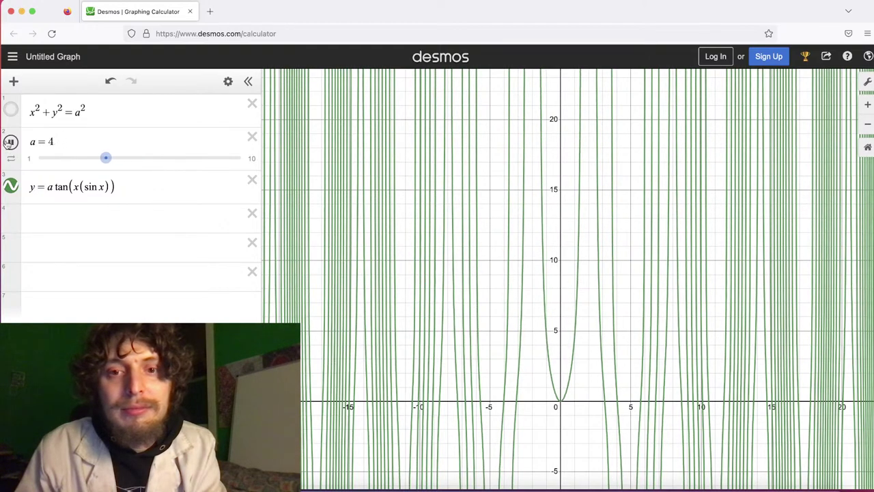
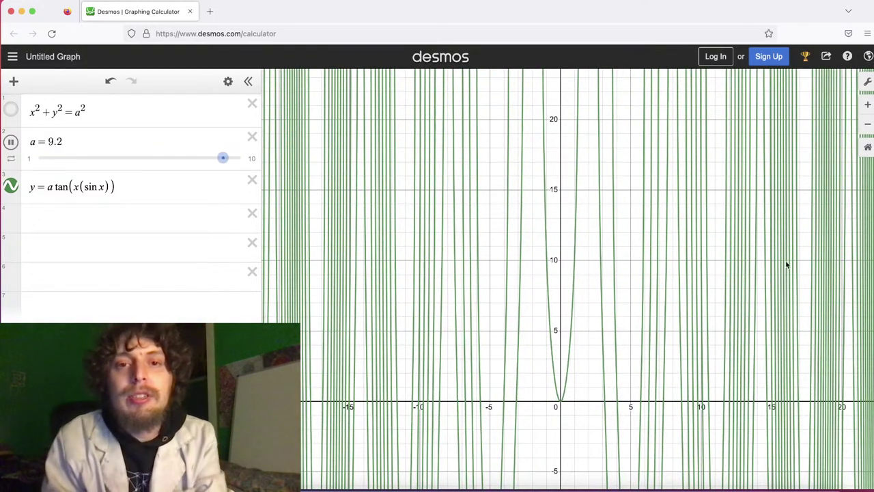
Pause slider a and move tan(x(sin x)) into the exponent of x in the third equation
click(11, 142)
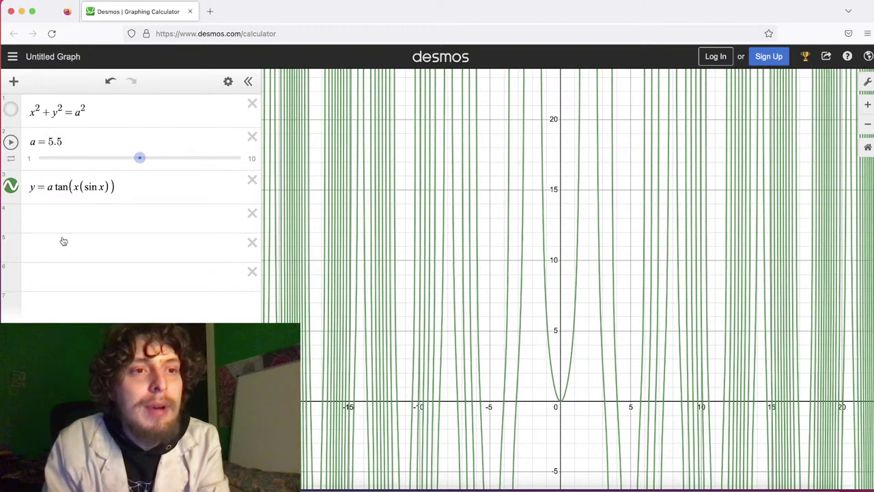
drag(47, 187, 59, 186)
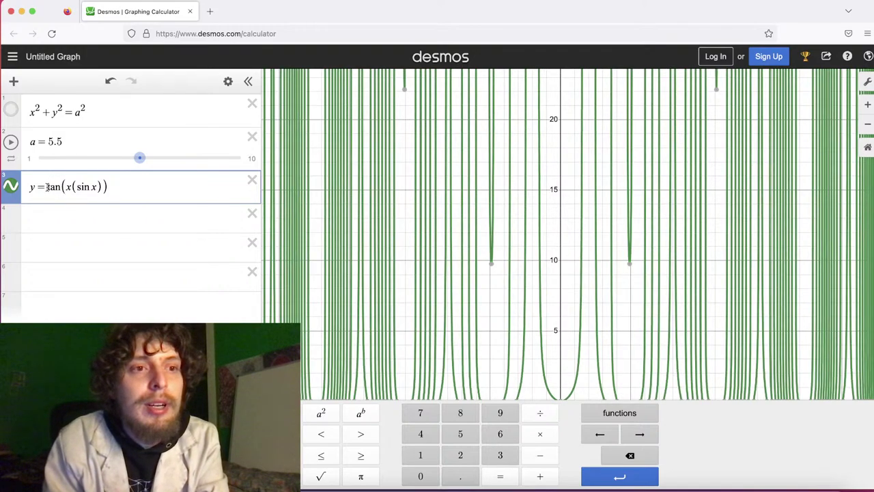
text(x^)
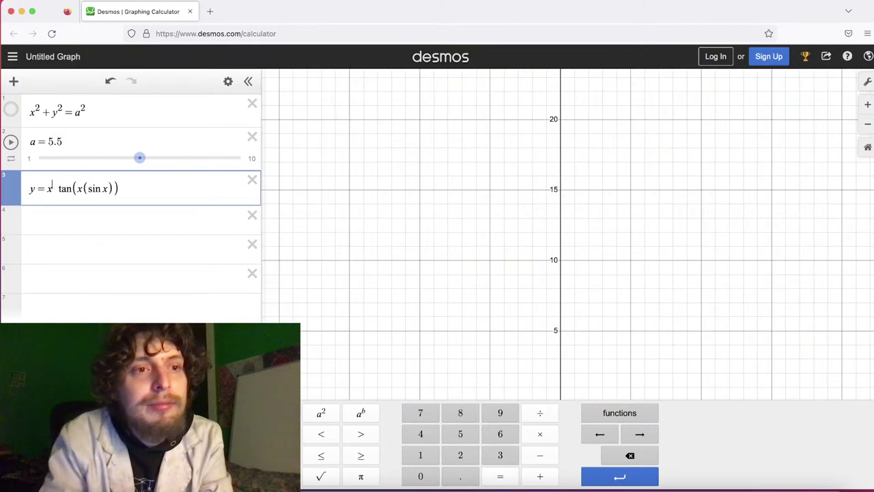
key(Escape)
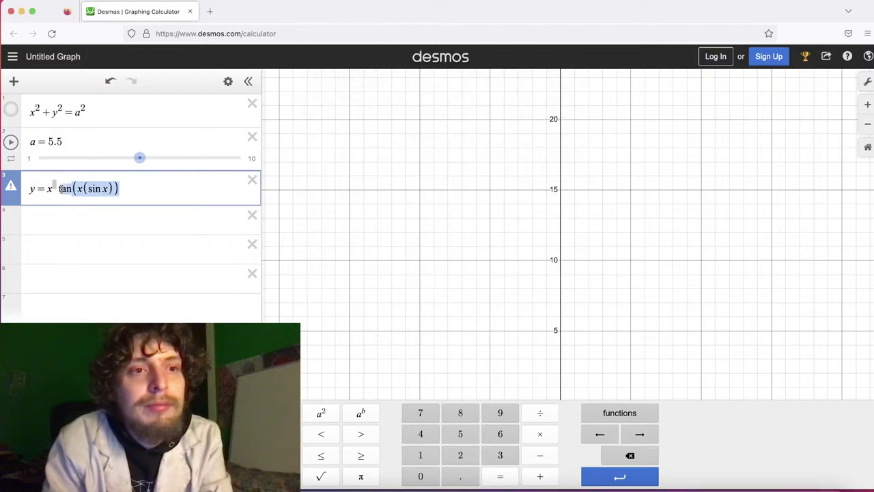
key(BackSpace)
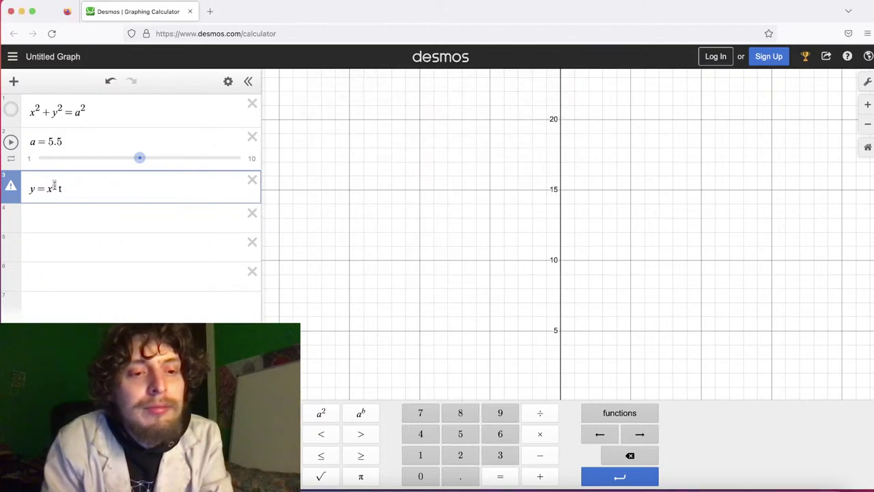
key(super+z)
drag(59, 188, 150, 186)
key(super+c)
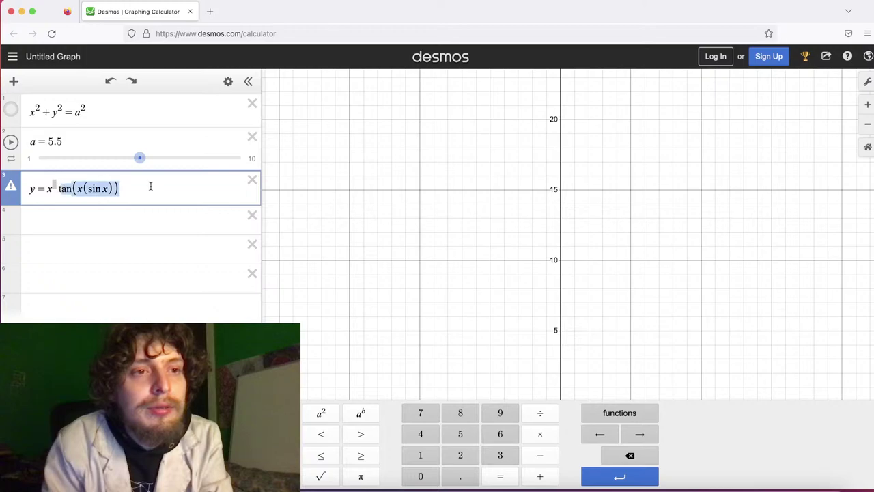
drag(55, 189, 146, 187)
key(BackSpace)
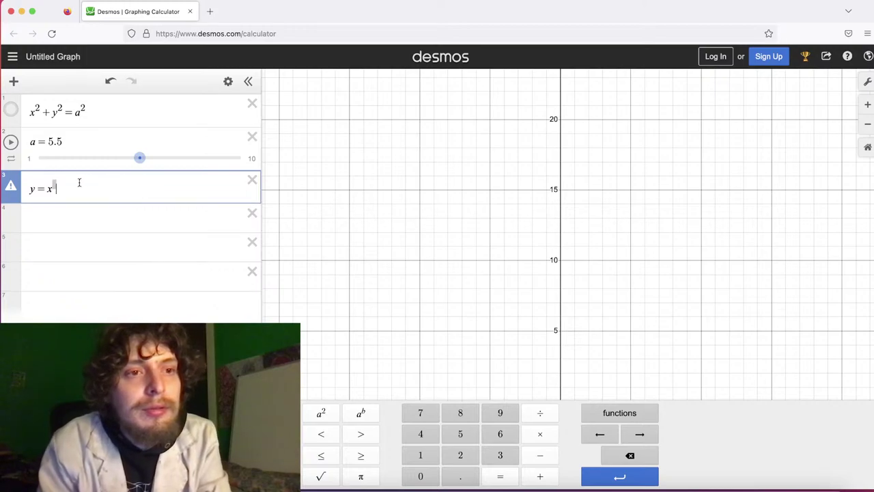
key(super+v)
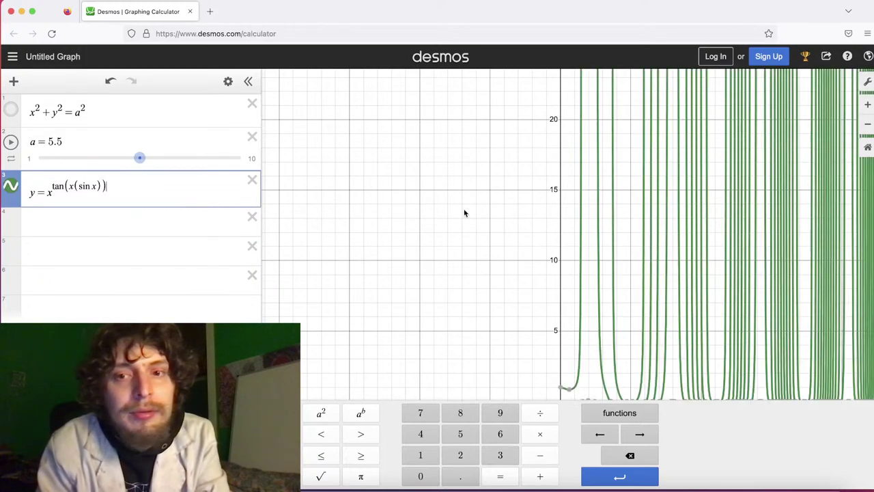
click(555, 225)
Replace the base x with slider a, then briefly animate a to watch the curves change
scroll(458, 263, down, 5)
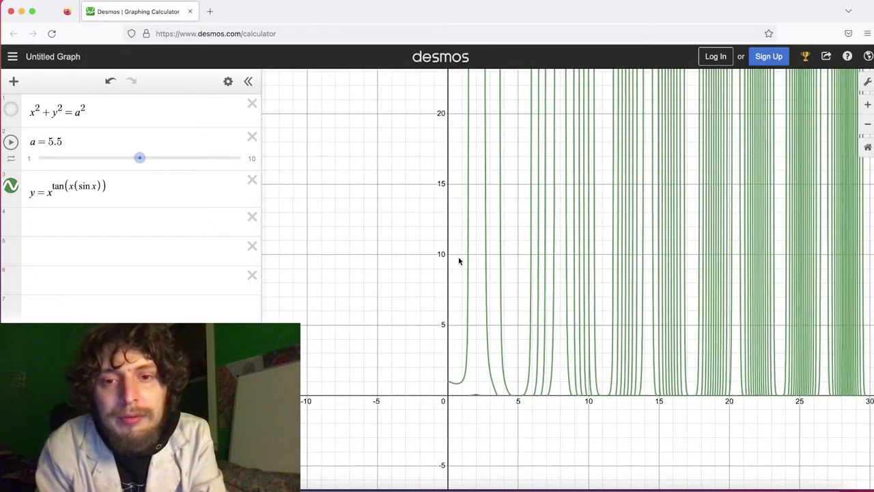
scroll(457, 263, up, 5)
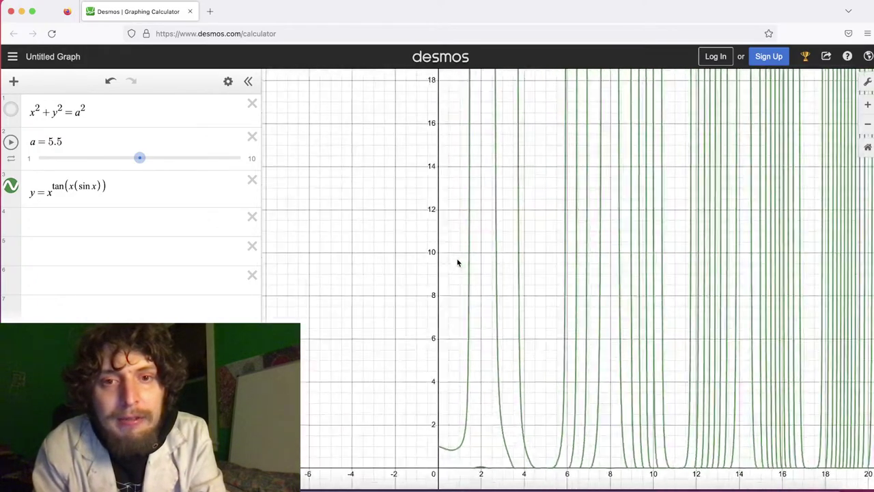
scroll(457, 263, down, 2)
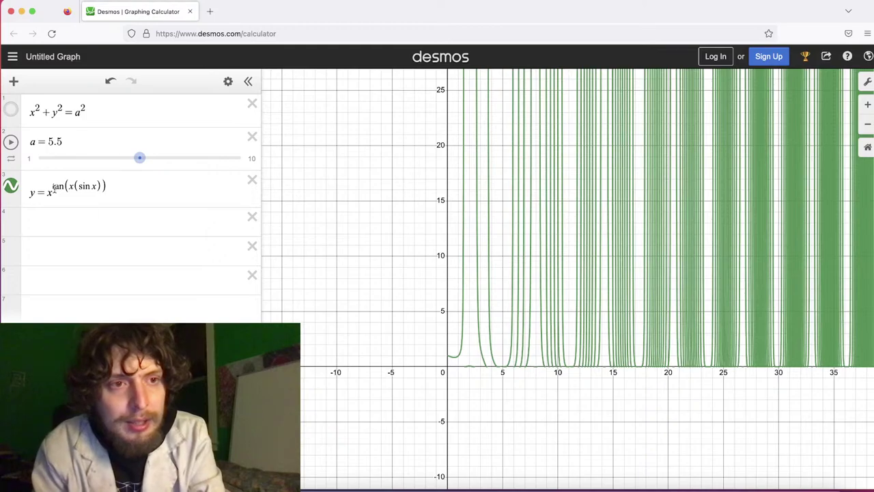
click(49, 193)
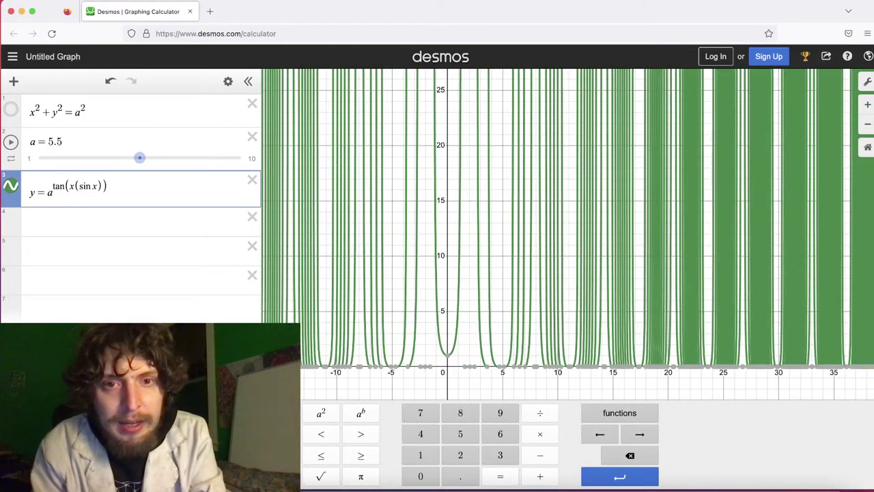
click(10, 142)
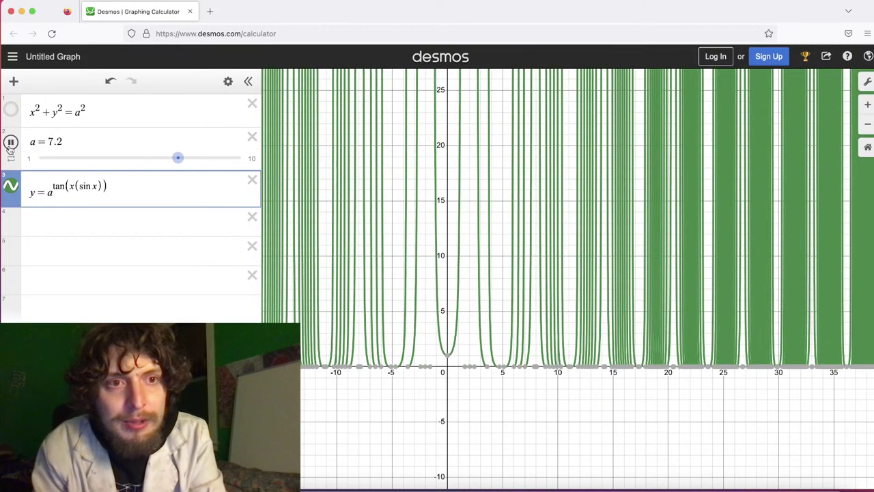
click(10, 145)
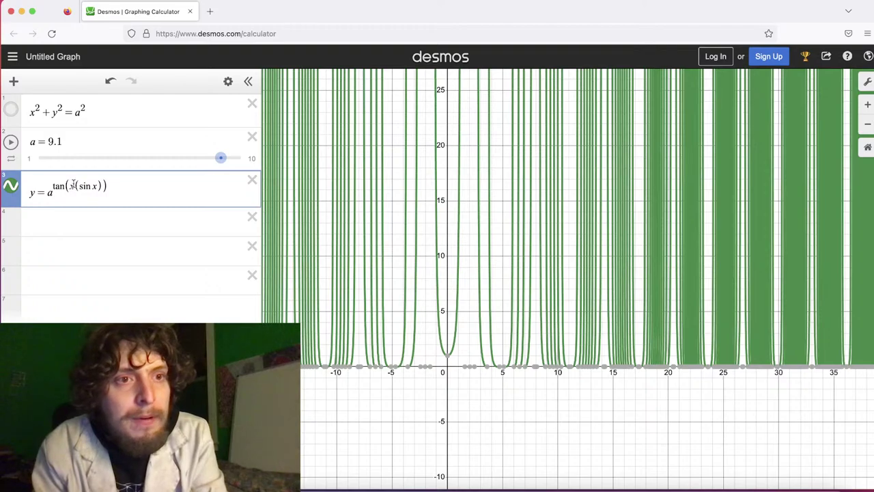
drag(73, 185, 87, 186)
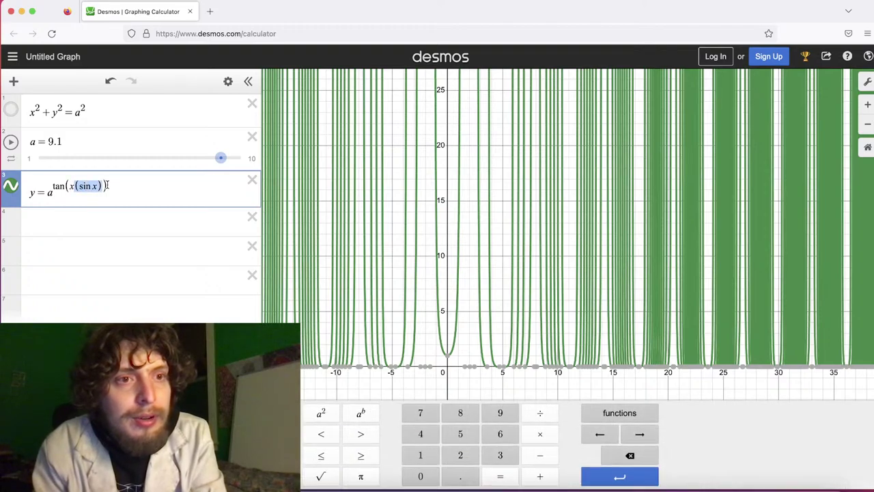
Replace (sin x) in the exponent with ^2, animating a briefly and stopping at 5.1
key(BackSpace)
text(^2)
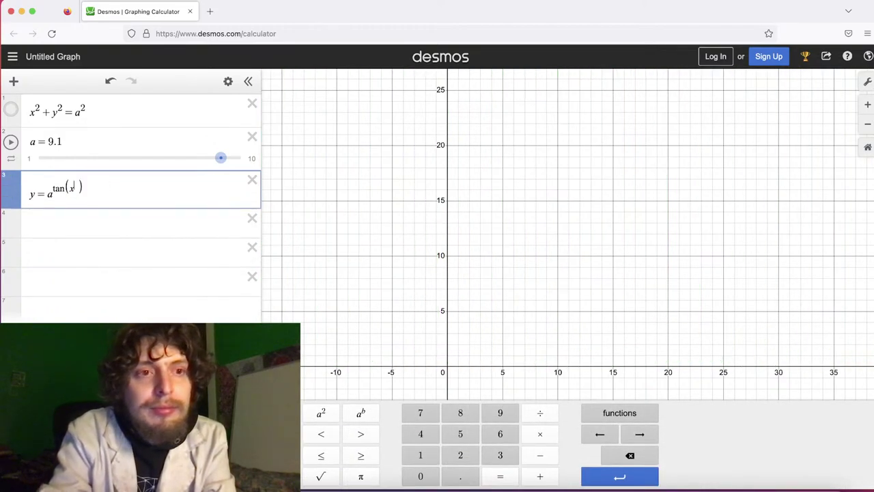
click(10, 142)
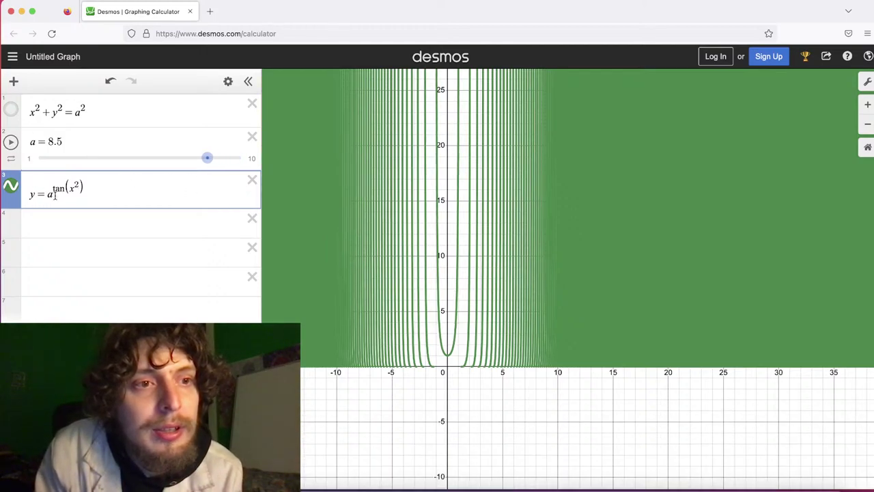
click(11, 143)
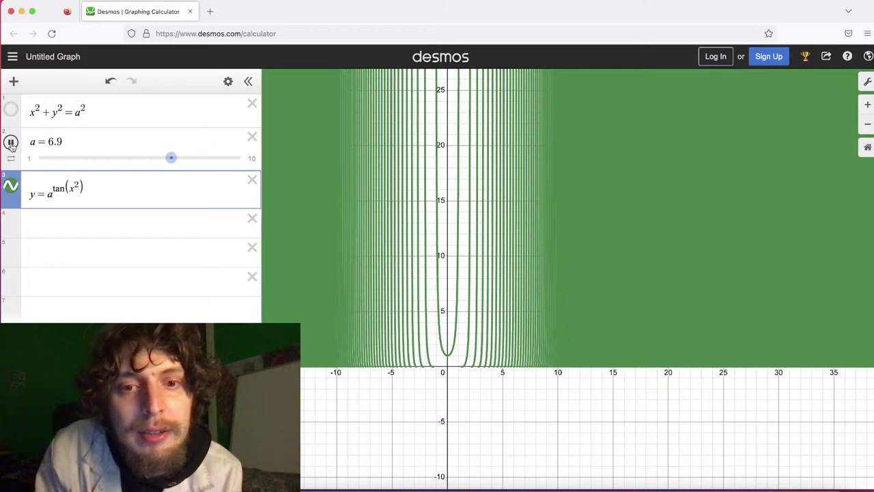
click(11, 143)
Try x as the power's base, revert it to a, and set slider a animating
click(50, 194)
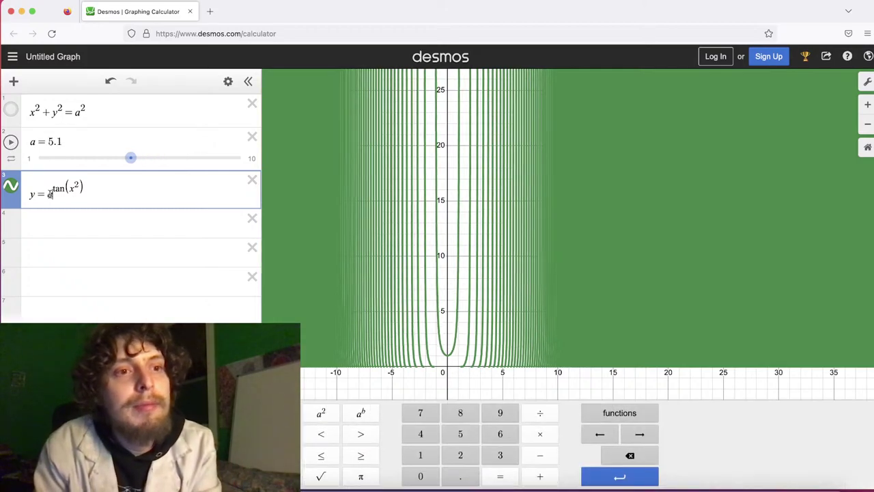
key(BackSpace)
text(x)
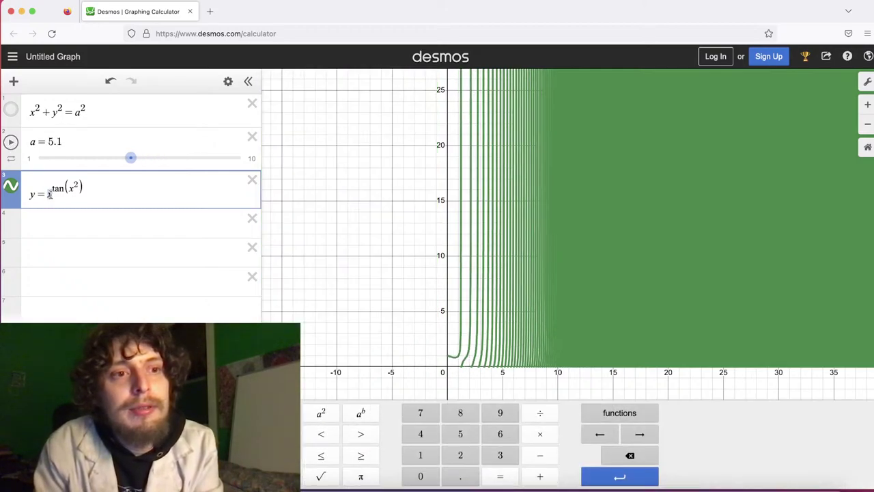
key(BackSpace)
text(a)
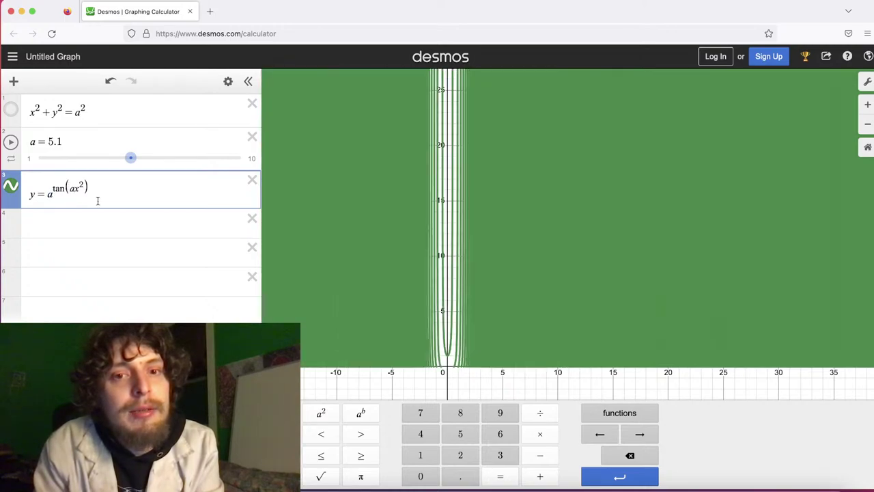
scroll(388, 197, up, 3)
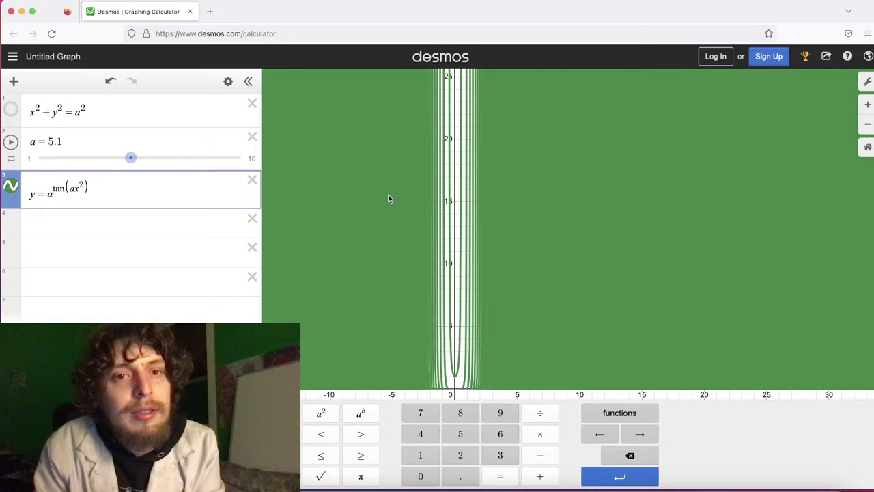
click(11, 143)
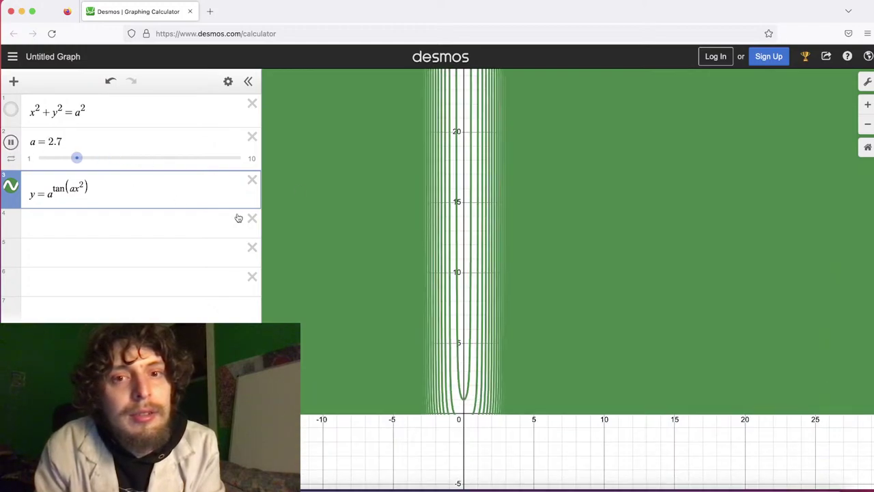
scroll(236, 218, up, 5)
scroll(235, 218, up, 1)
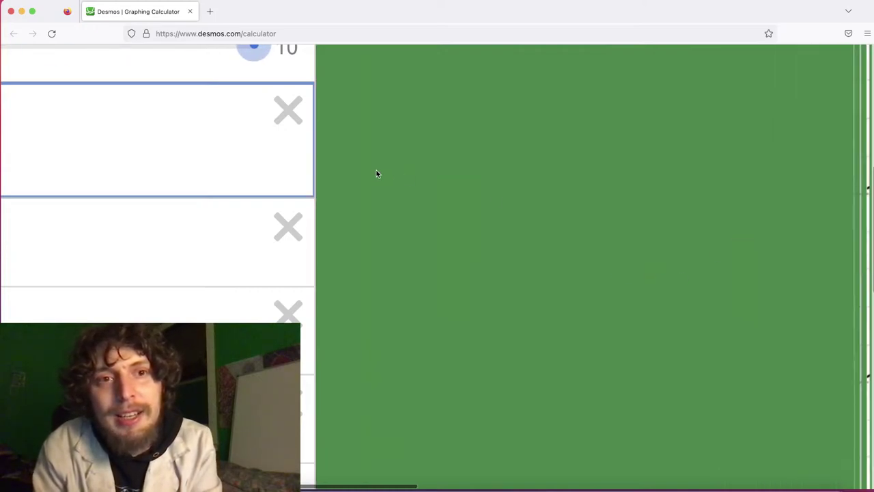
Watch the green curves reshape as a animates, panning around, then select the page address
scroll(480, 117, down, 5)
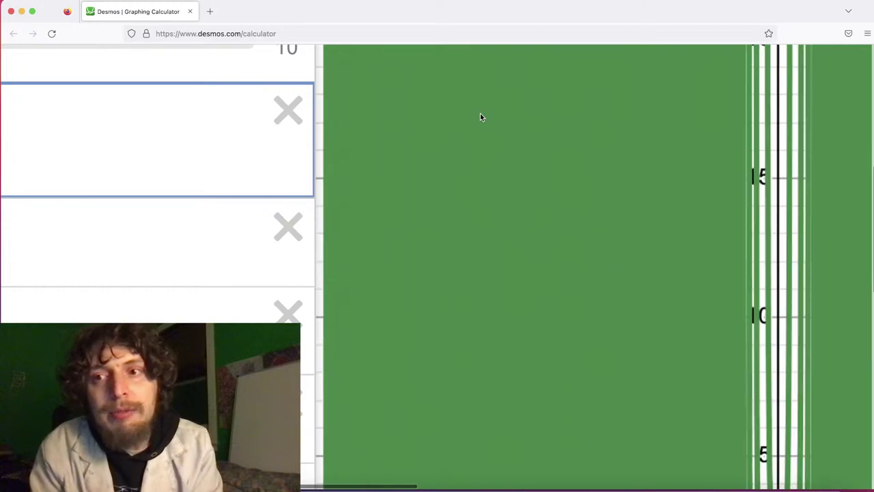
scroll(431, 179, up, 5)
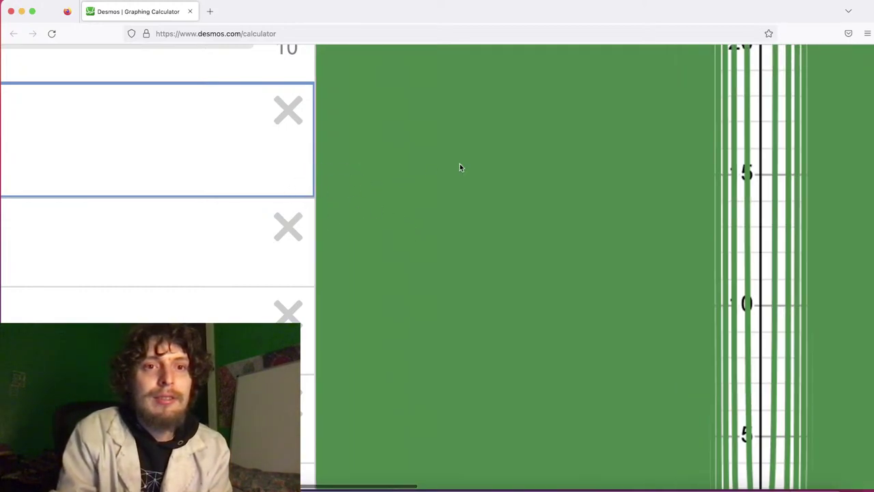
scroll(456, 165, down, 2)
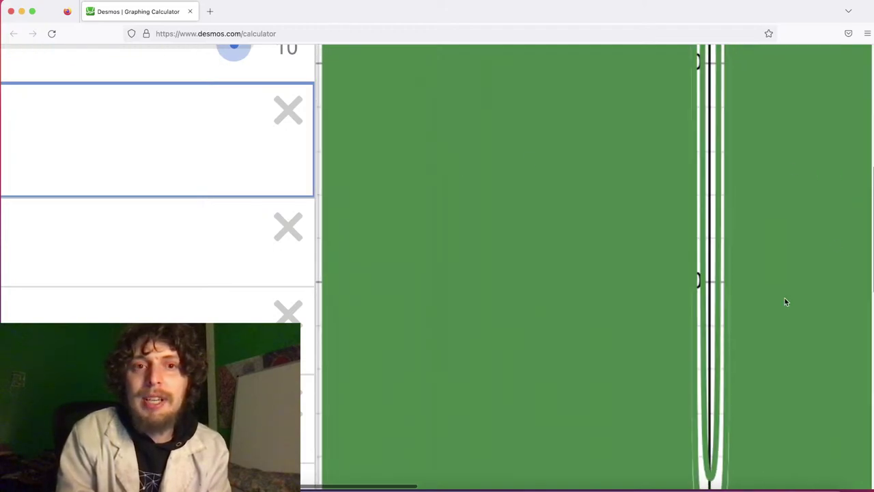
mouse_move(718, 20)
mouse_down()
mouse_move(739, 21)
mouse_move(721, 20)
mouse_up()
drag(238, 14, 218, 14)
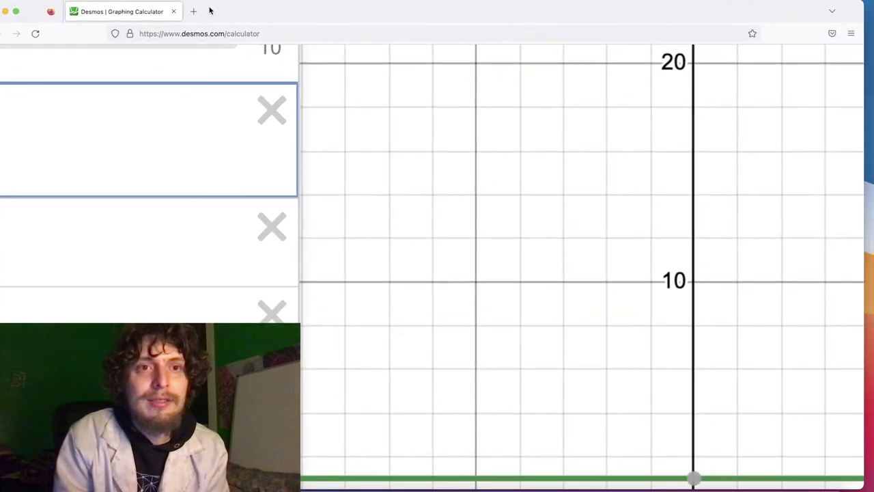
scroll(386, 165, down, 5)
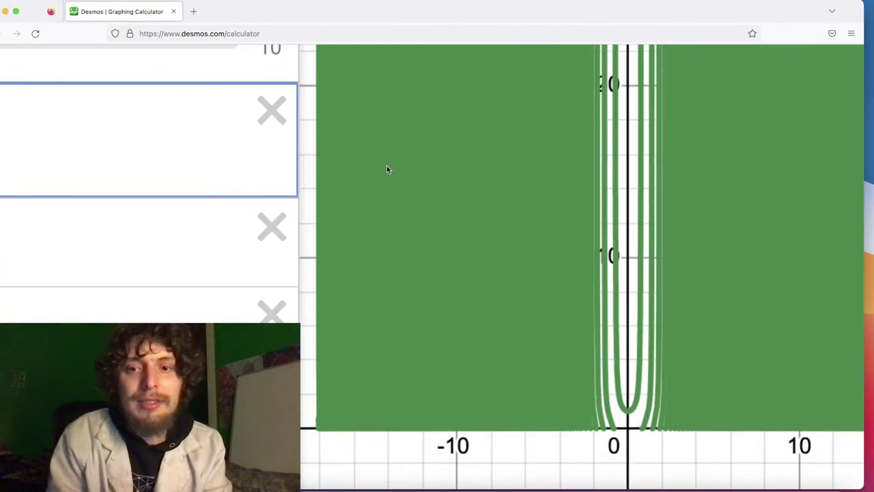
drag(466, 464, 339, 271)
scroll(460, 418, down, 3)
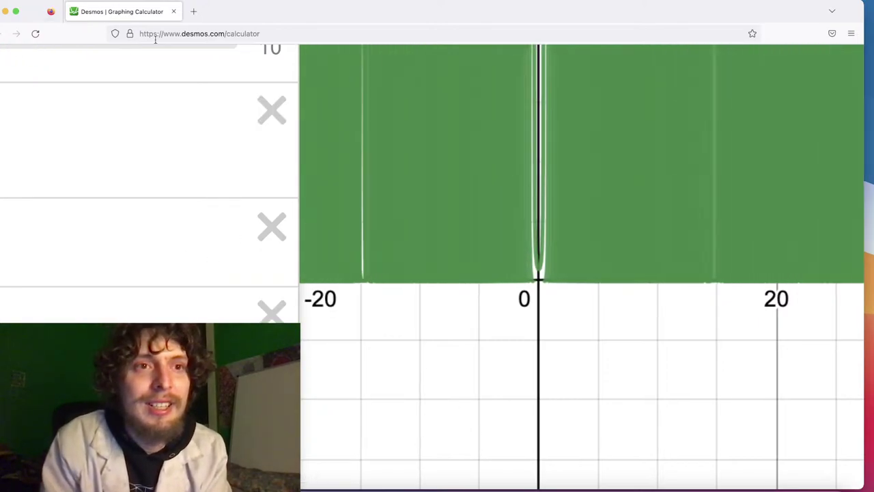
click(180, 39)
Reload to a fresh graph, leaving the page, and enter y = tan(x²)
key(Return)
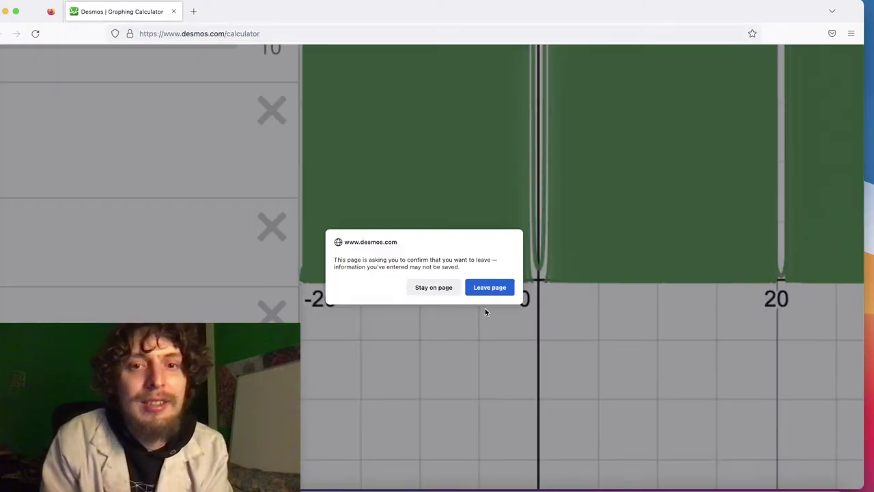
click(488, 287)
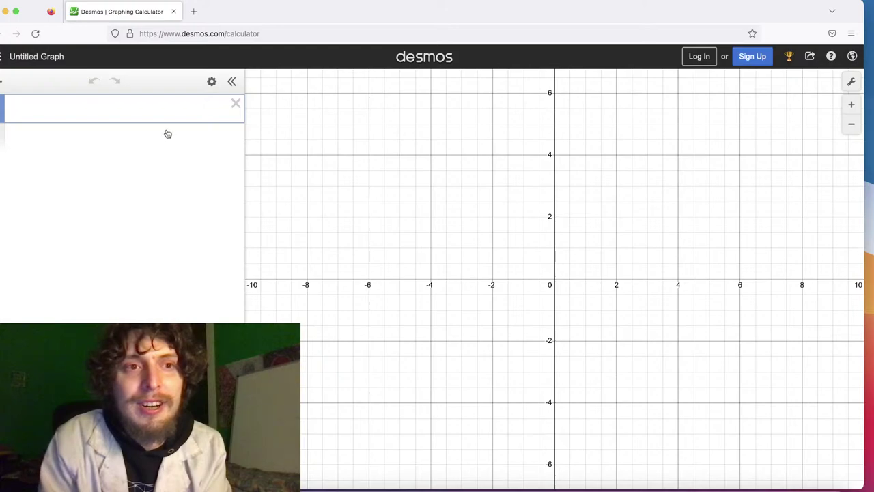
text(y=)
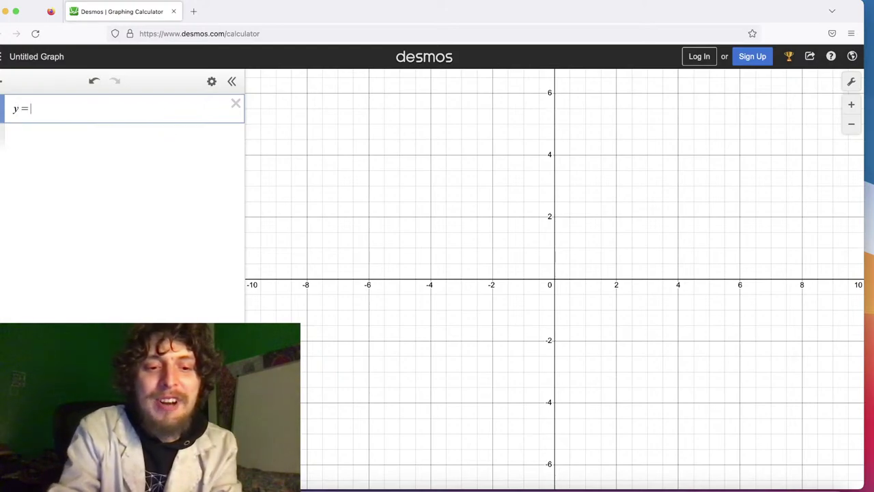
text(x)
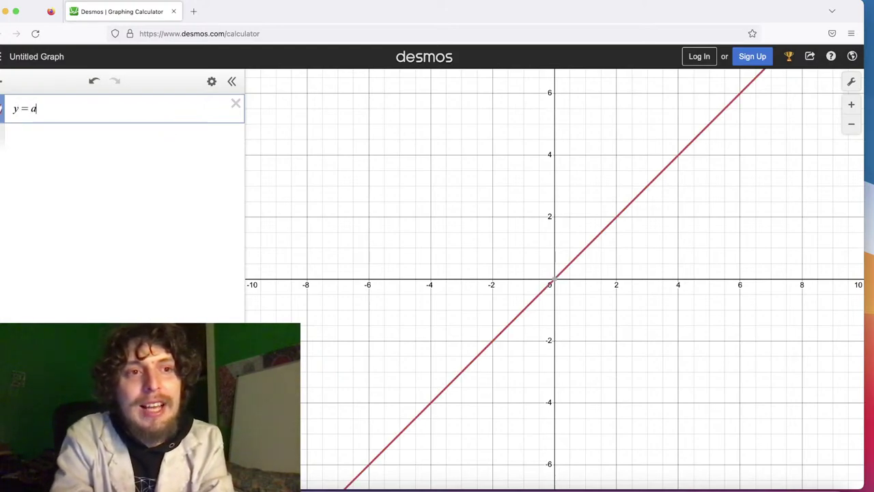
key(BackSpace)
text(tan(x^2)
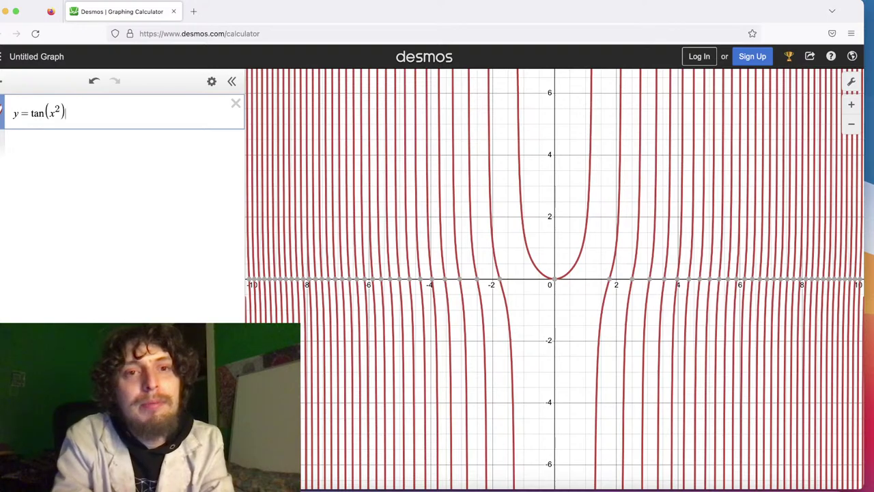
scroll(533, 199, down, 5)
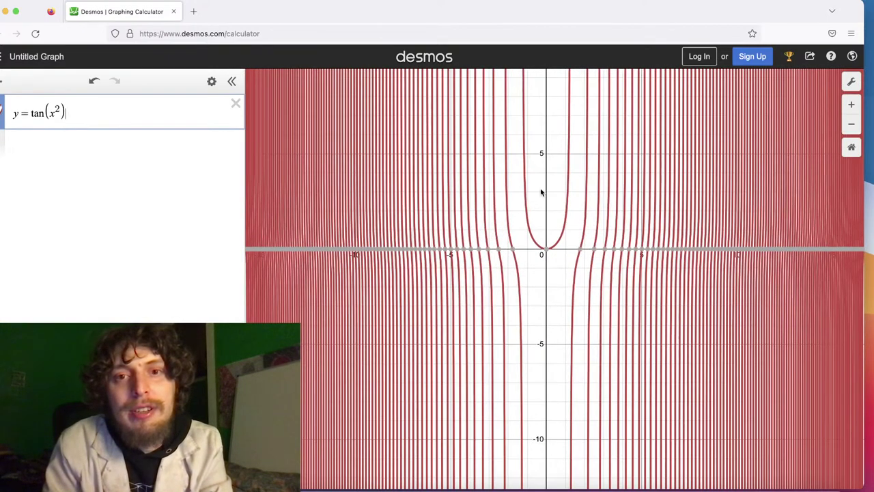
scroll(545, 192, up, 3)
drag(547, 191, 507, 220)
Insert a to make y = tan(ax²), add its slider limited 1 to 10, and animate it
click(47, 113)
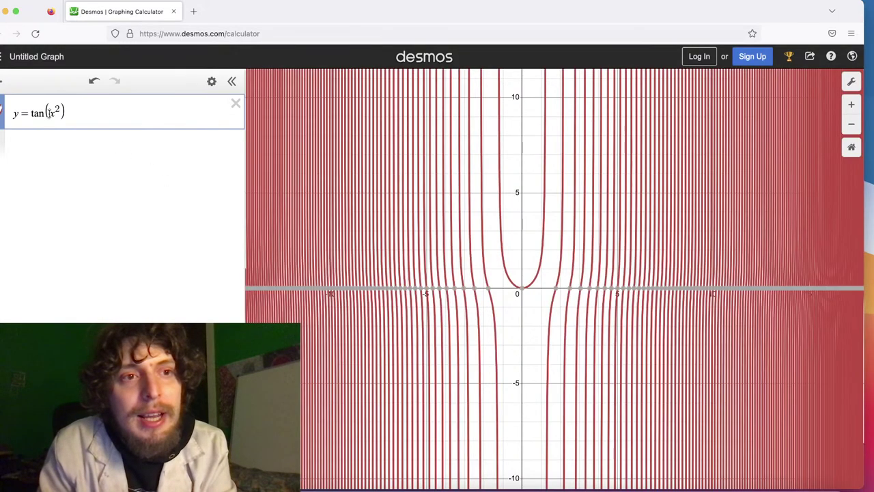
text(a)
click(54, 134)
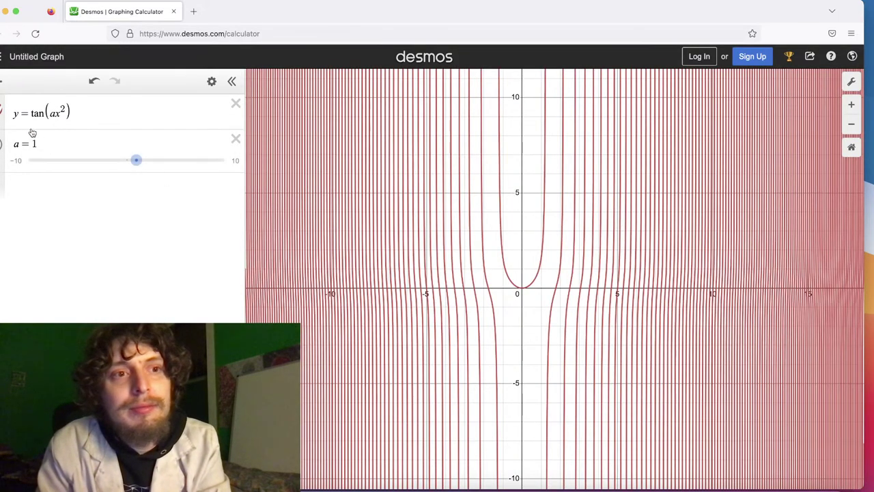
click(18, 163)
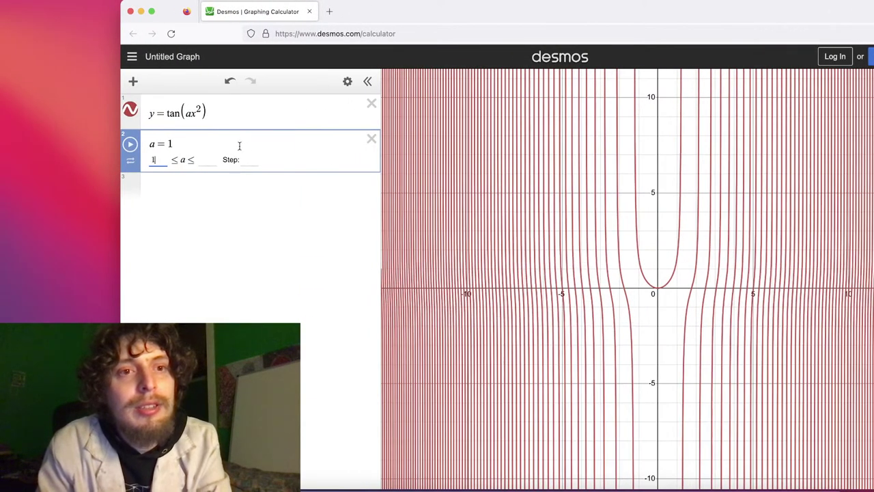
text(10)
key(Tab)
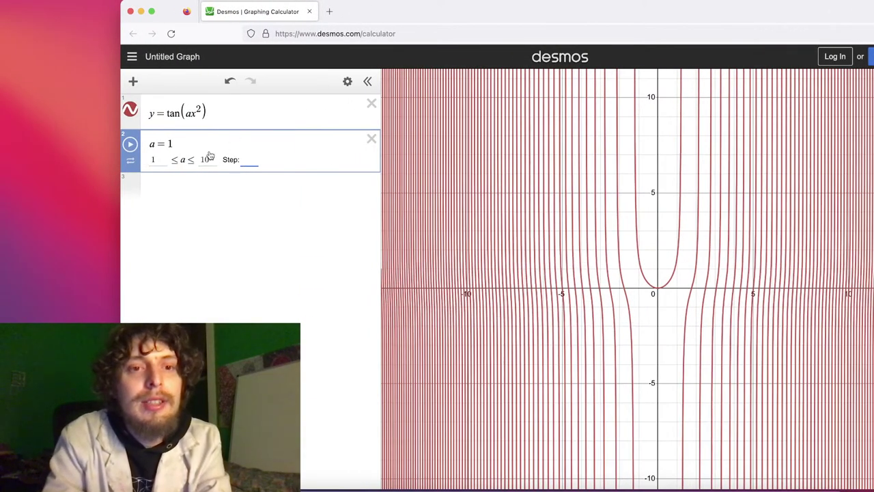
click(210, 181)
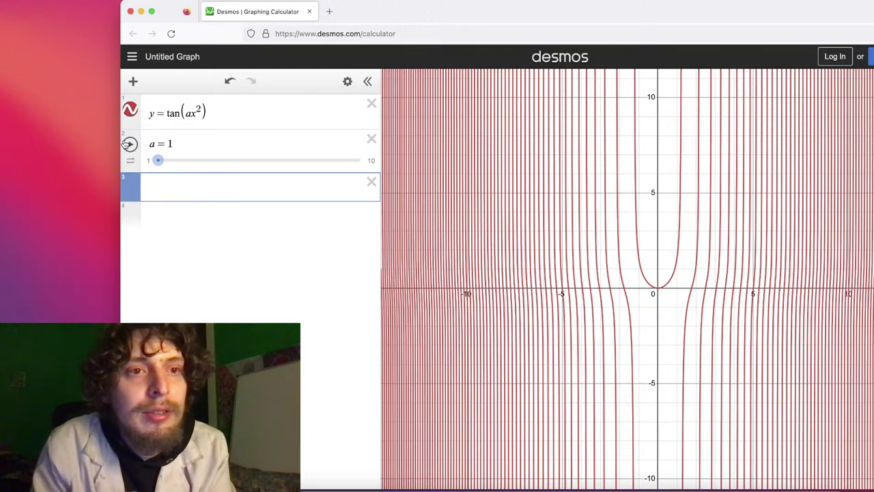
click(129, 144)
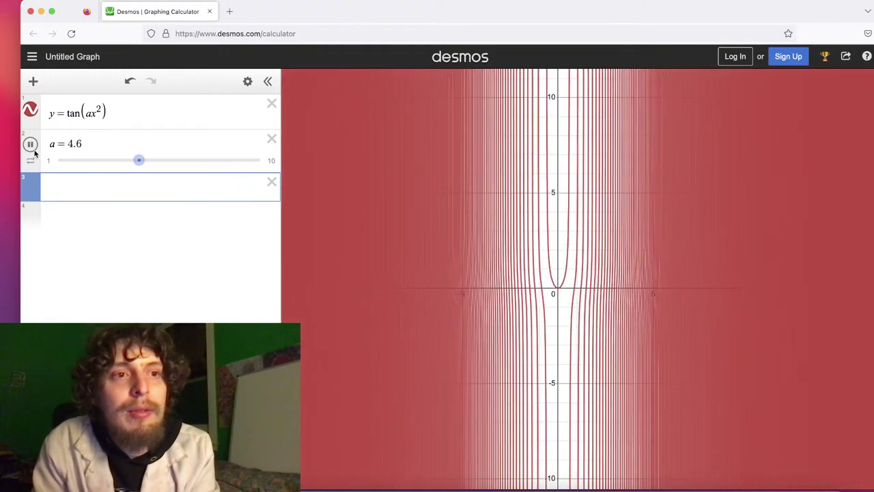
Add y = 1/a as a new expression, then animate slider a and pause it at 9
click(30, 146)
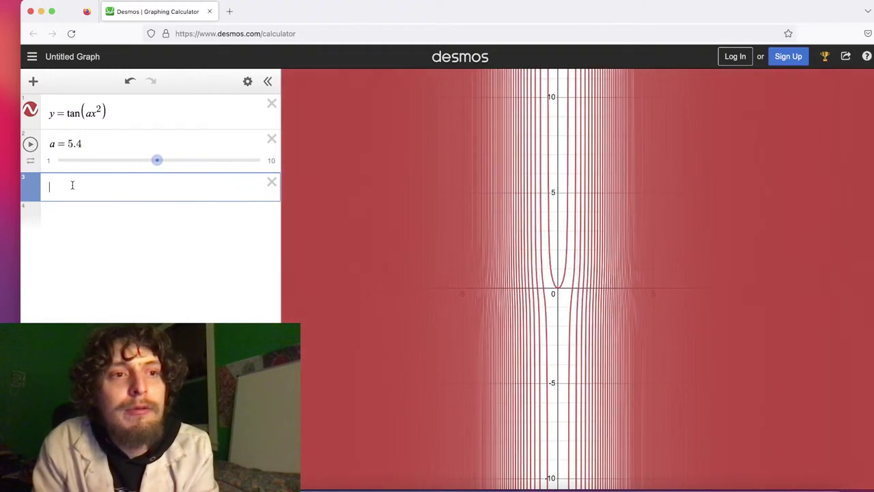
text(1/a)
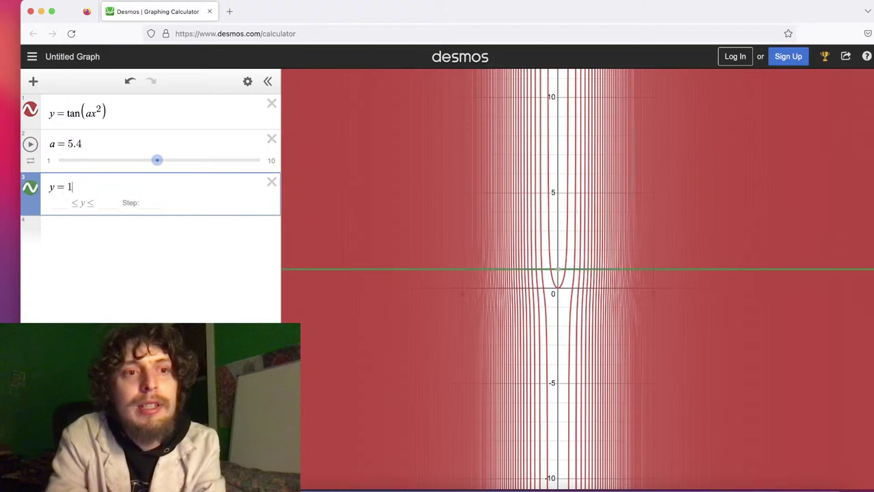
click(91, 236)
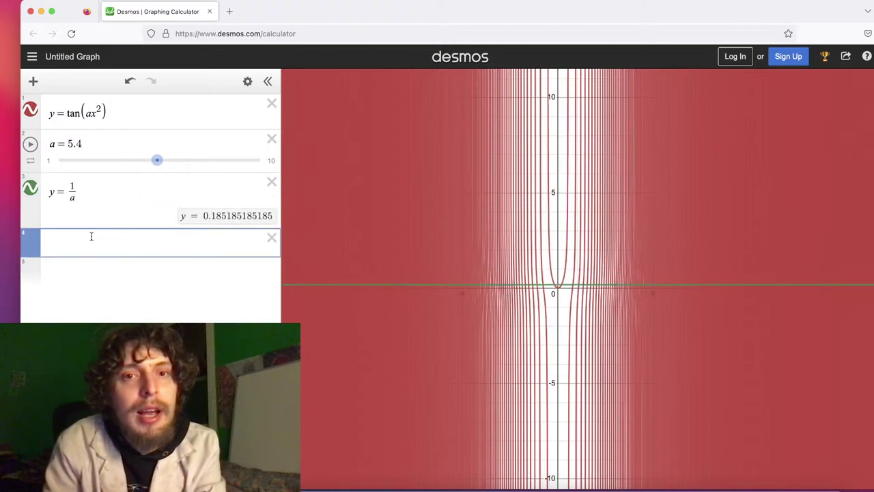
click(30, 145)
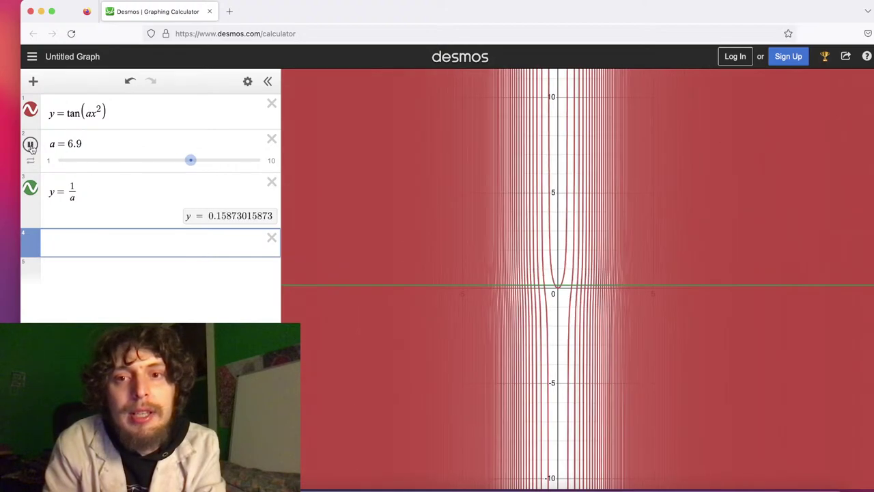
click(30, 145)
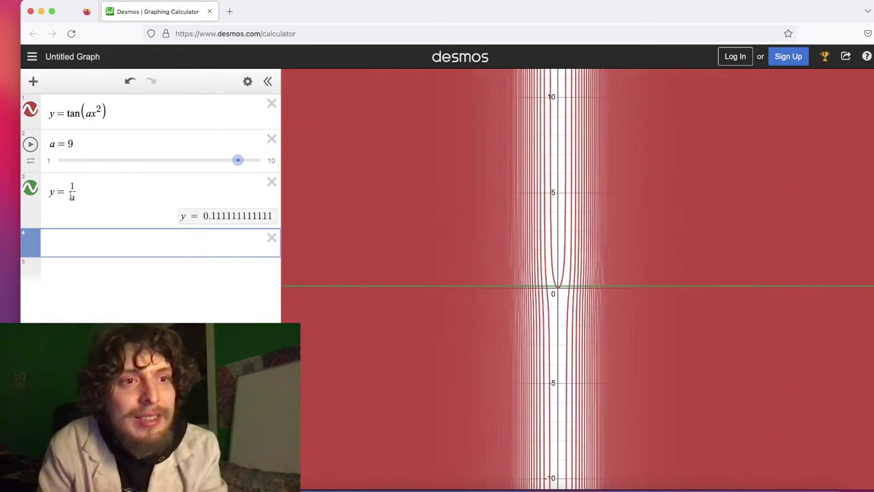
click(76, 197)
Rewrite the third expression to y = 1/(x·a^x), closing an accidentally opened browser tab
text(x)
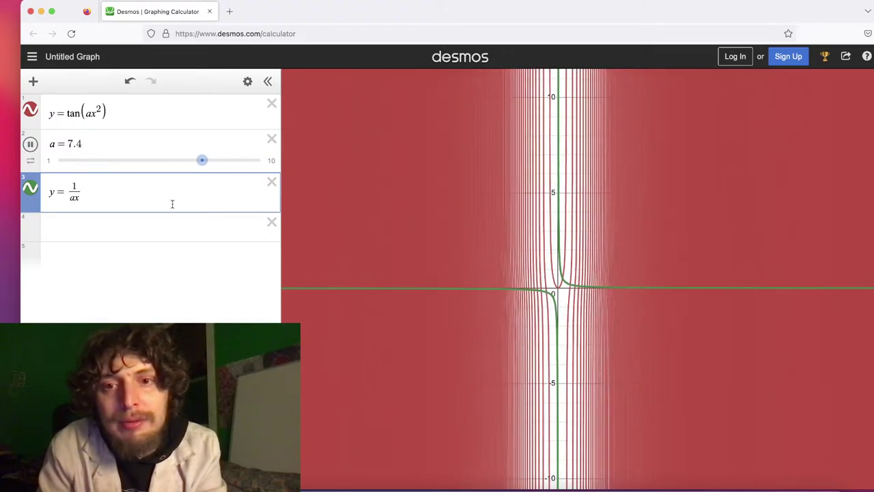
scroll(393, 250, up, 3)
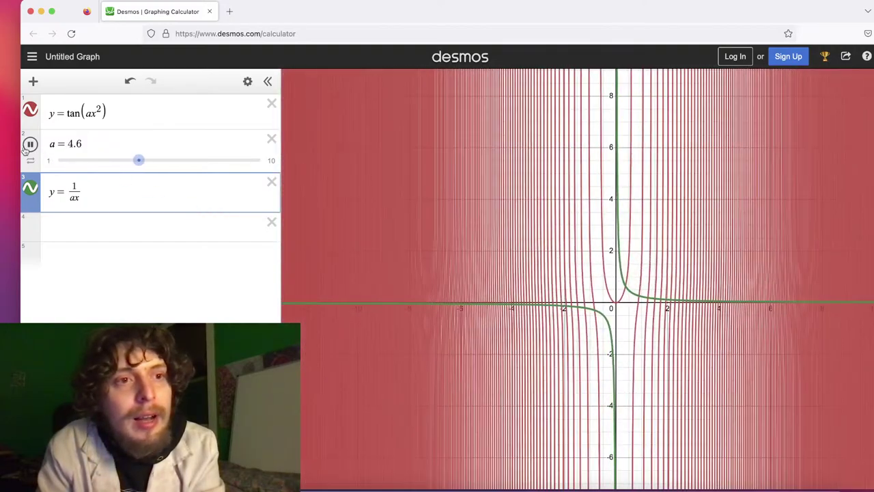
click(27, 146)
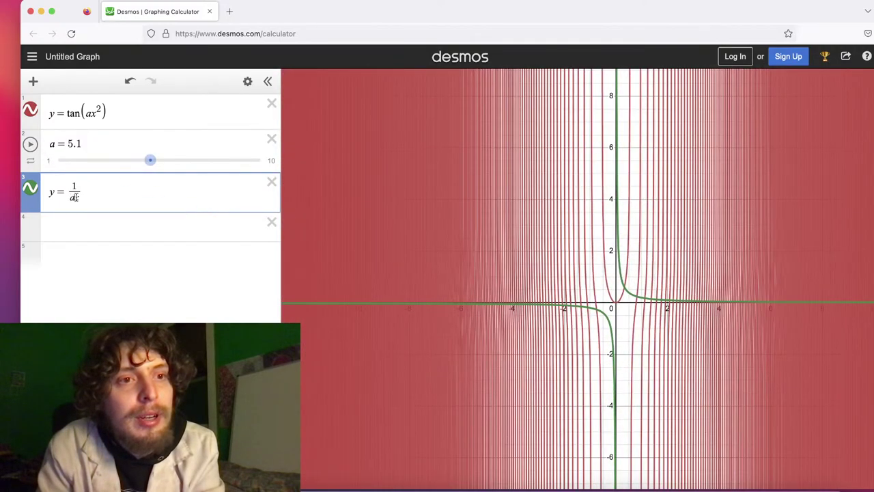
text(x)
text(a)
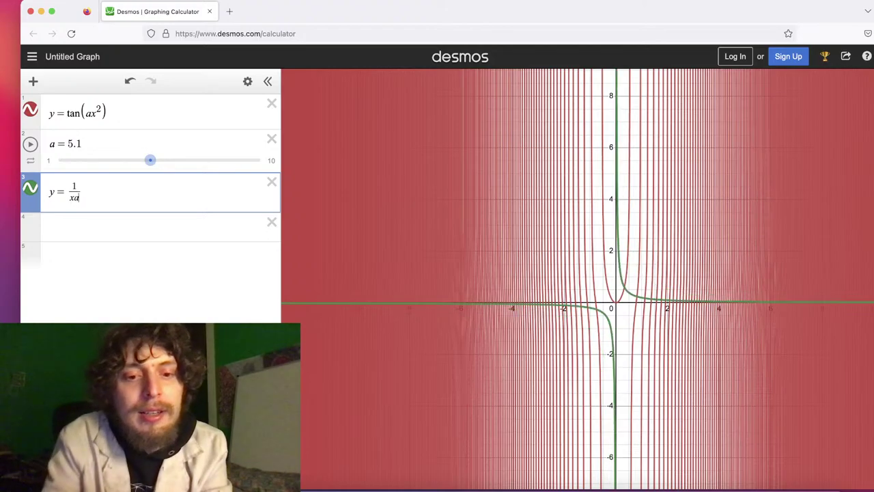
key(super+l)
key(super+t)
text(^)
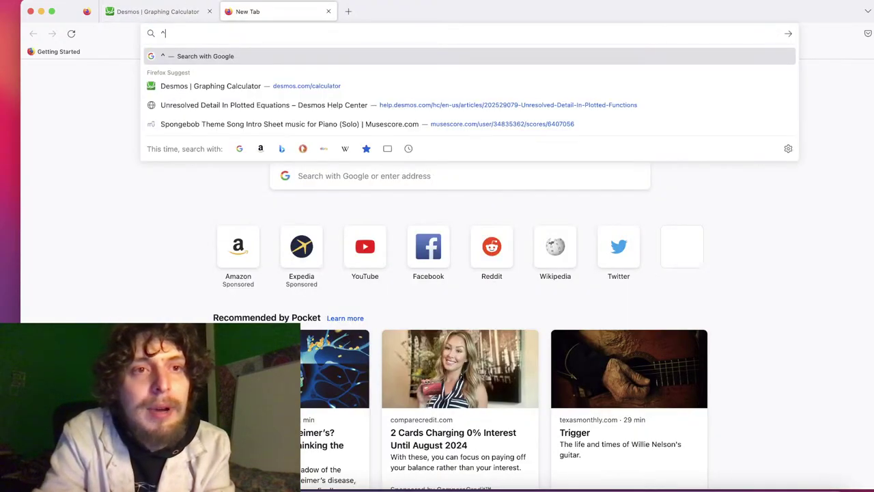
click(326, 12)
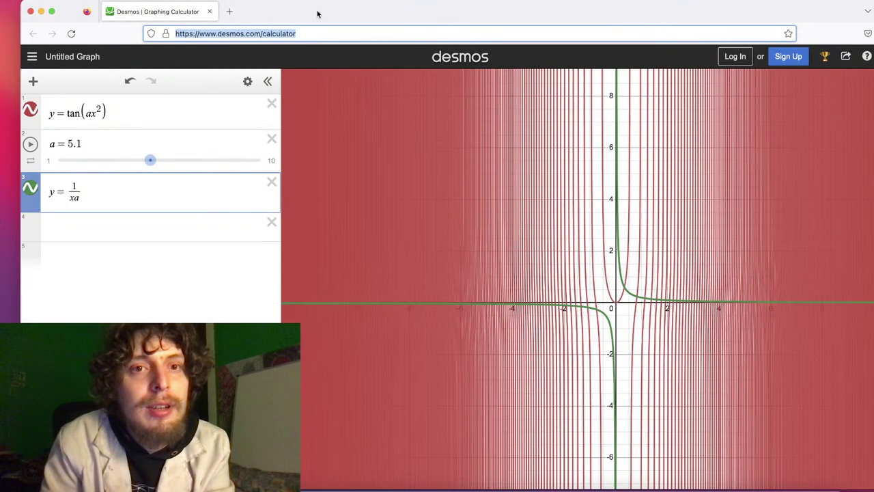
click(77, 197)
text(^)
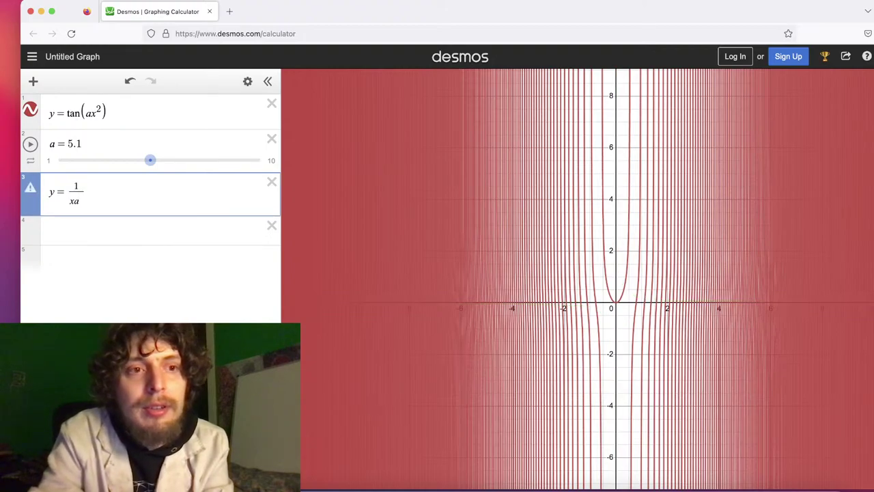
text(x)
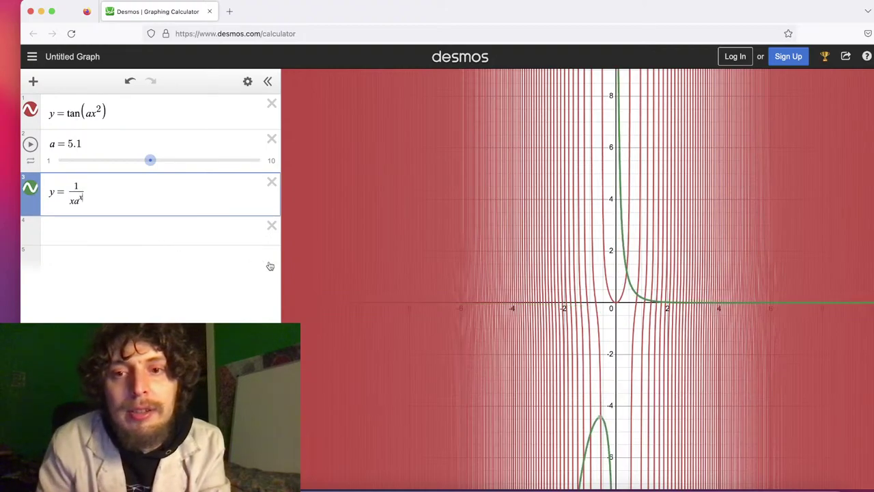
Animate slider a and pan the view to follow the green curve's lower branch
click(29, 144)
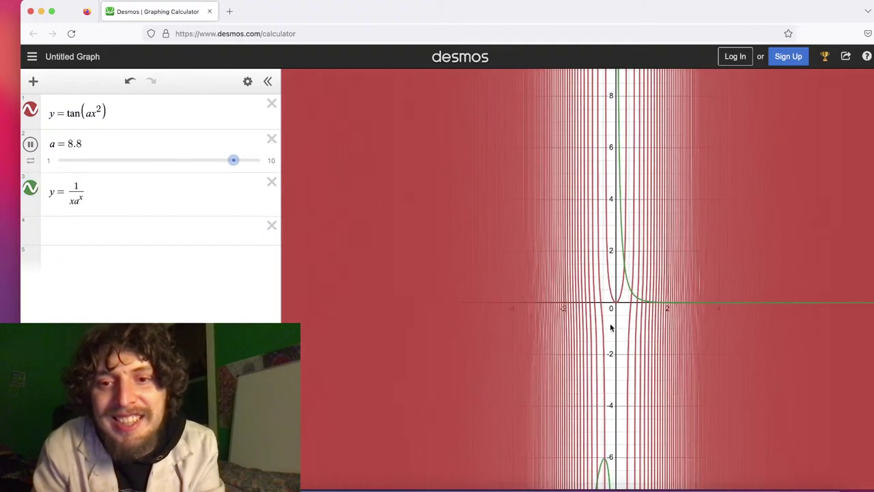
drag(610, 326, 557, 141)
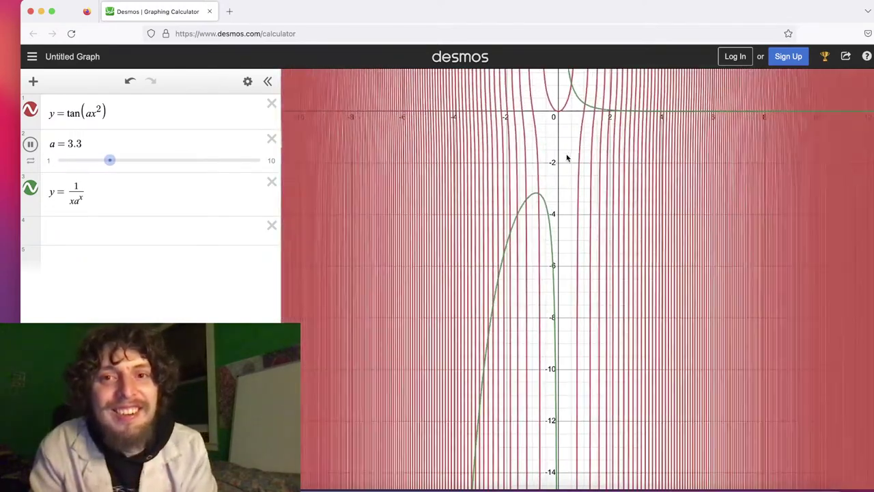
drag(564, 150, 567, 198)
scroll(550, 185, down, 5)
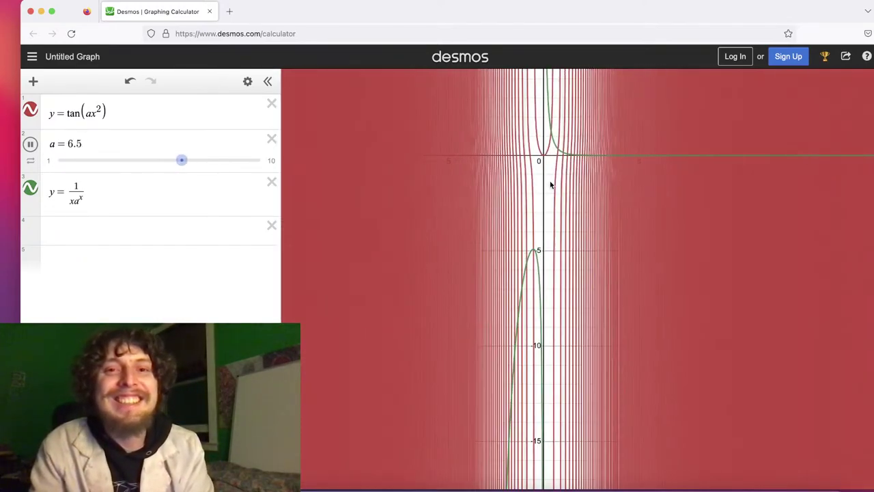
Hide the red tan(ax²) graph and change the third curve to y = 1/(xa²), animating a
click(30, 110)
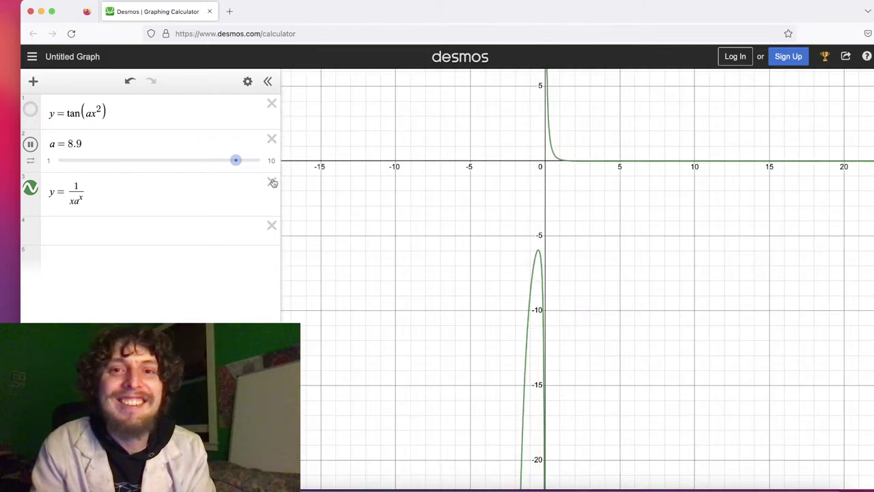
drag(646, 225, 671, 293)
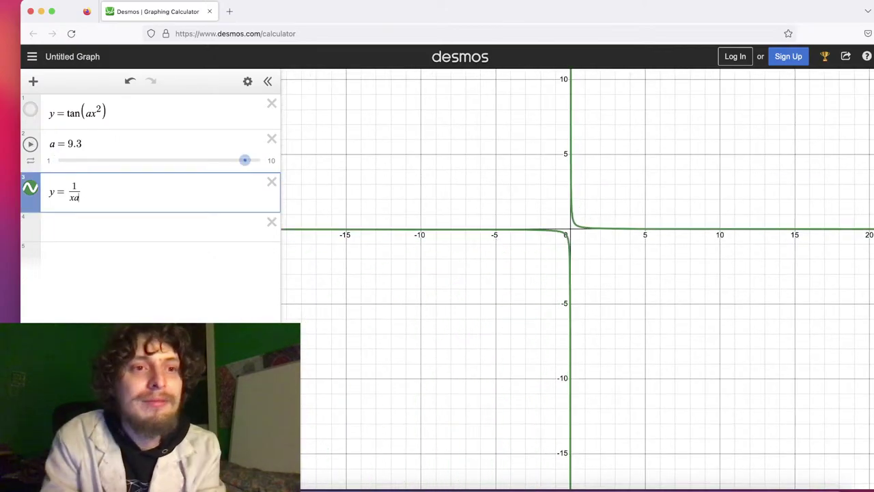
text(^2)
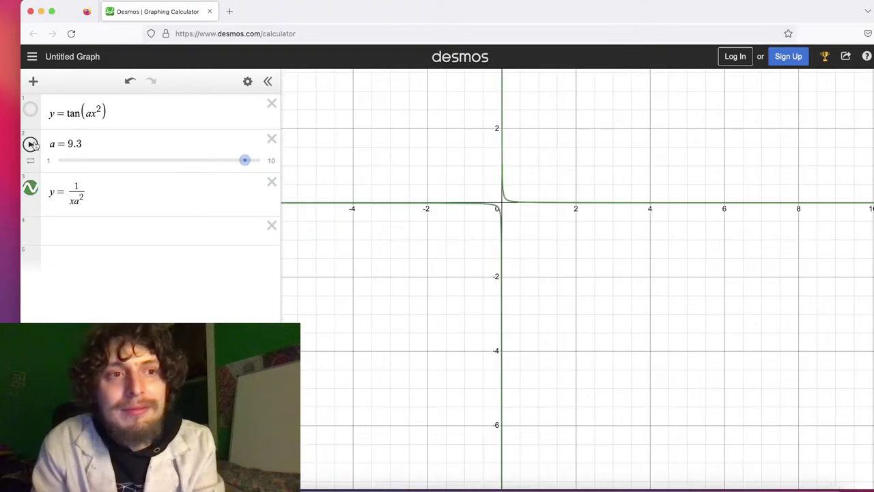
click(31, 144)
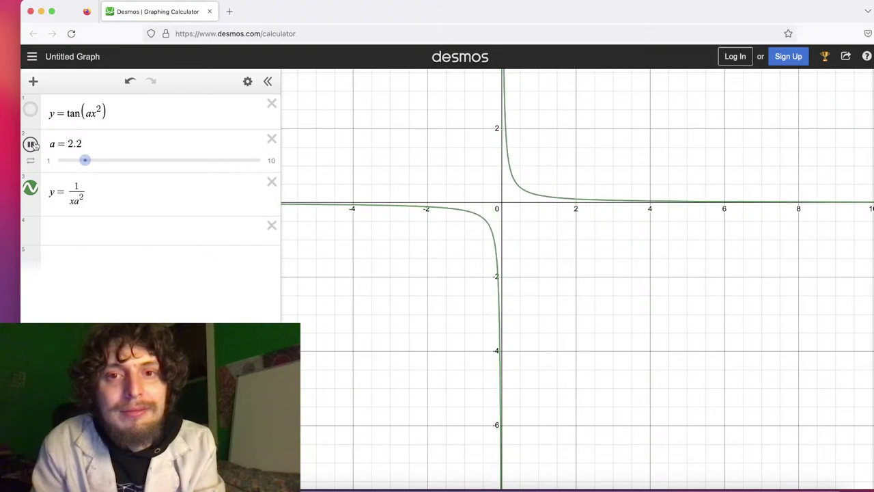
click(31, 144)
Animate a again, stop it at 9.6, and clear the third expression to just y
click(31, 144)
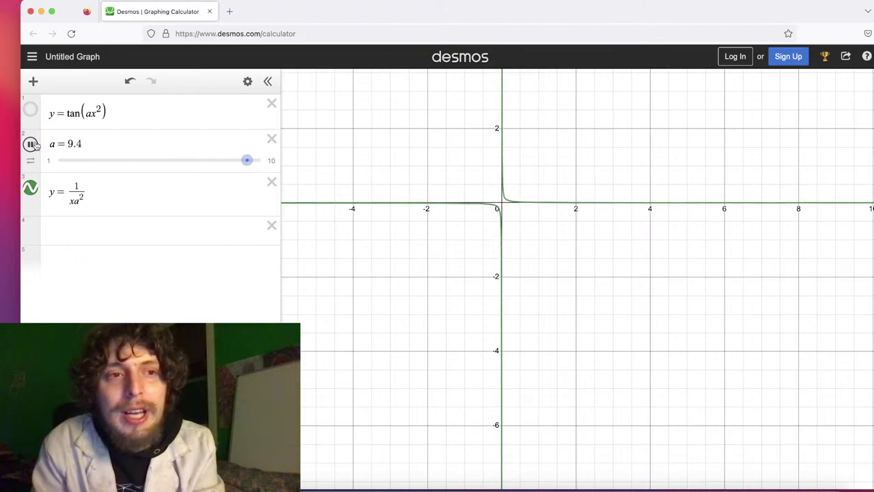
click(31, 144)
drag(85, 198, 51, 194)
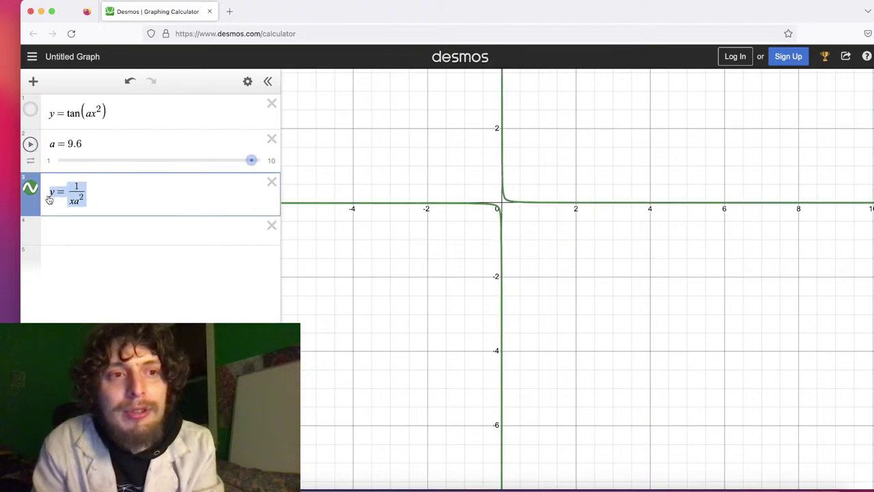
text(y)
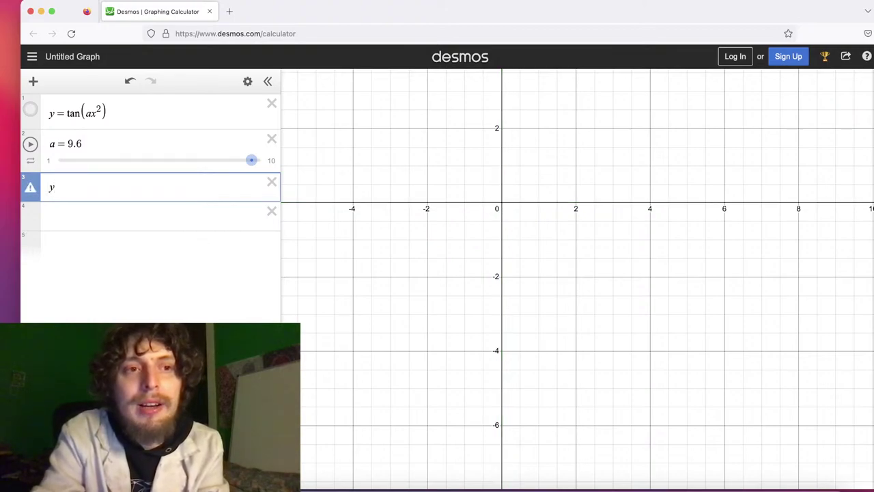
Enter x² + y² = a² in the third row and drag slider a to 2.9 for the radius
key(BackSpace)
text(x^2)
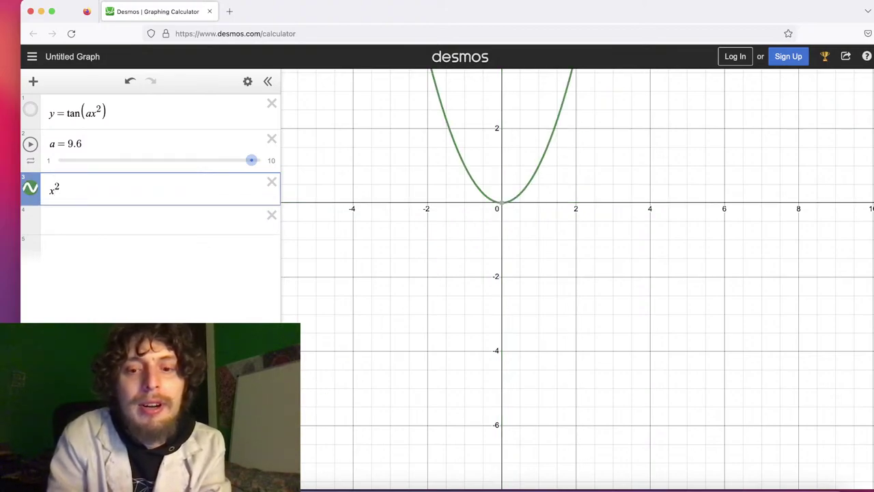
key(Right)
text(+)
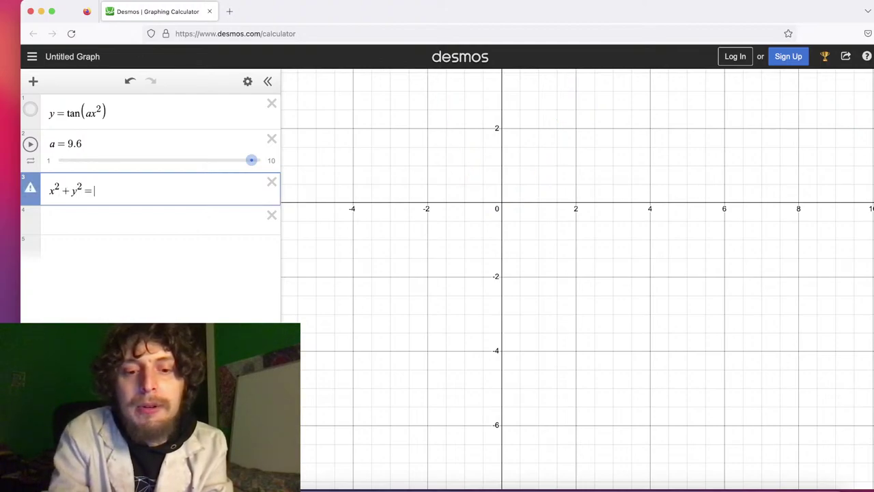
text(y^2=a^2)
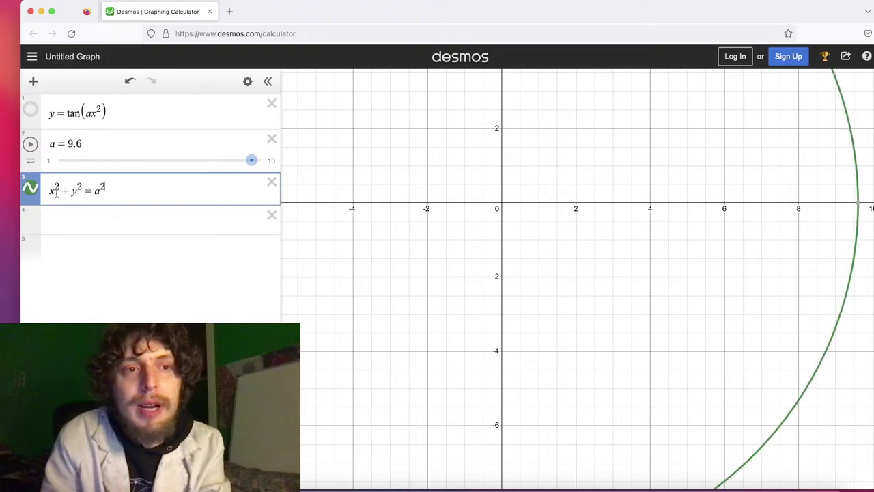
scroll(524, 196, down, 5)
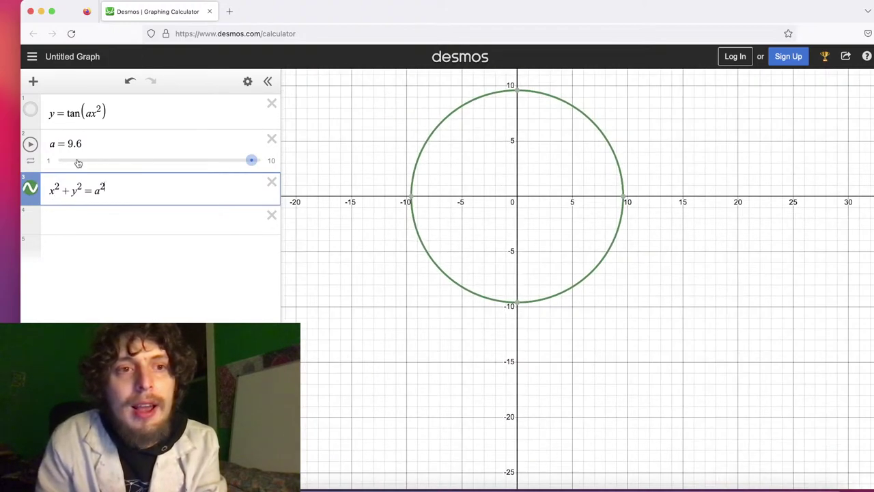
drag(251, 163, 100, 159)
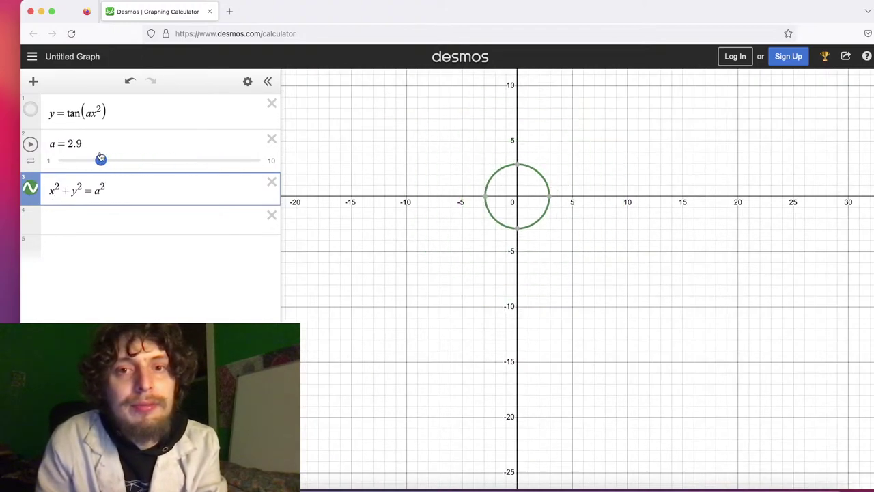
drag(452, 130, 448, 196)
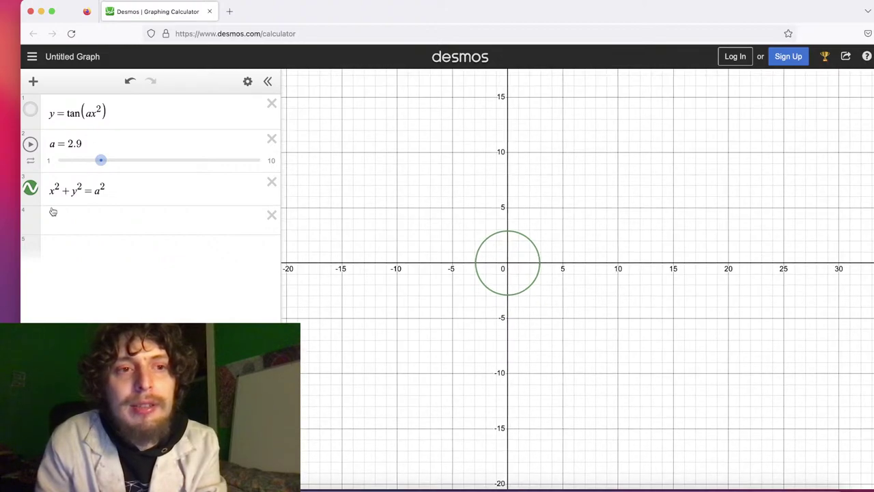
Change y's exponent to 4 and vary a to watch the superellipse resize
click(76, 189)
key(BackSpace)
text(4)
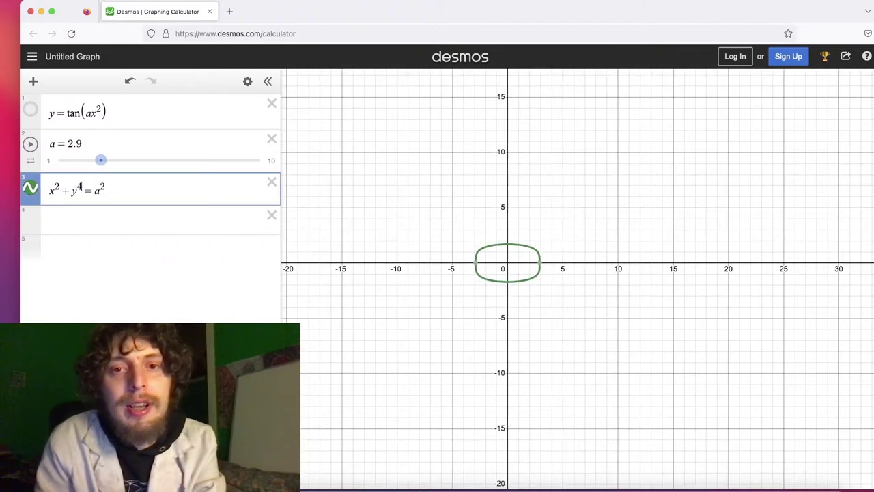
click(375, 293)
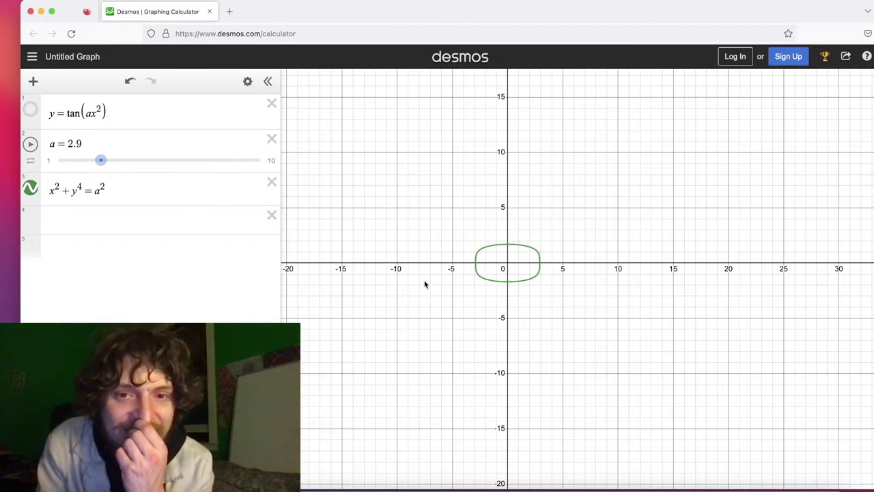
drag(102, 167, 19, 156)
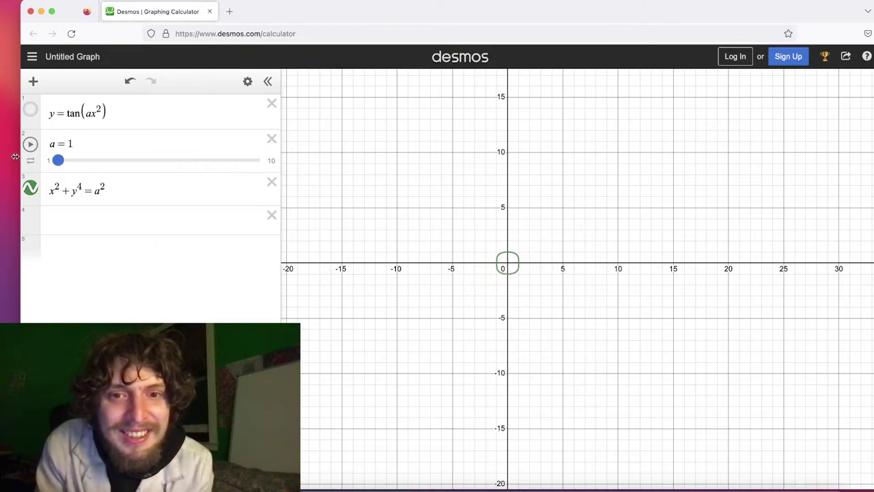
Change y's exponent to a, then 2a, then 4a, giving x² + y^{4a} = a²
click(79, 187)
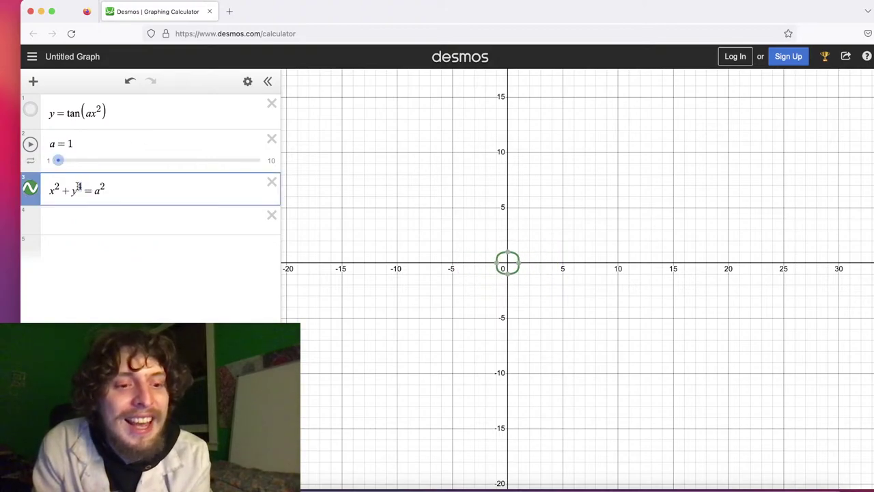
key(BackSpace)
text(a)
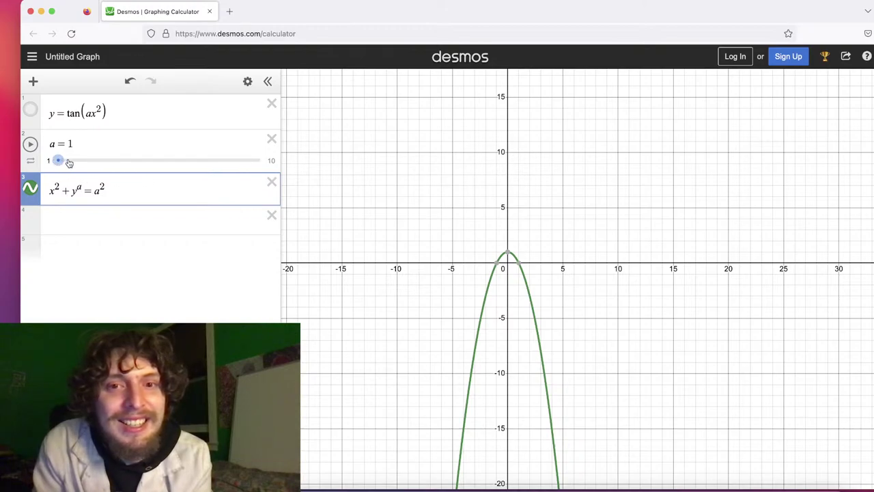
drag(58, 160, 35, 172)
click(77, 186)
text(2a})
click(77, 186)
key(BackSpace)
text(4)
Set x's exponent to 4a, giving x^{4a} + y^{4a} = a², and recentre the rounded square
click(57, 188)
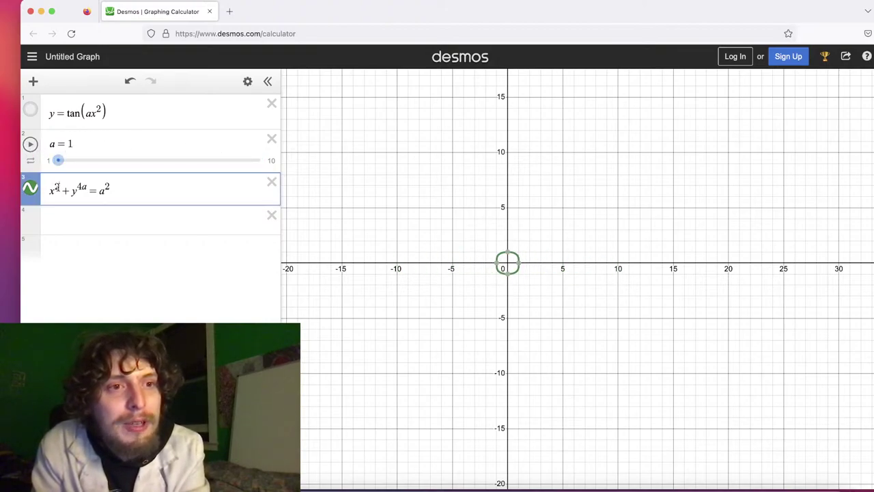
double_click(57, 186)
text(4a)
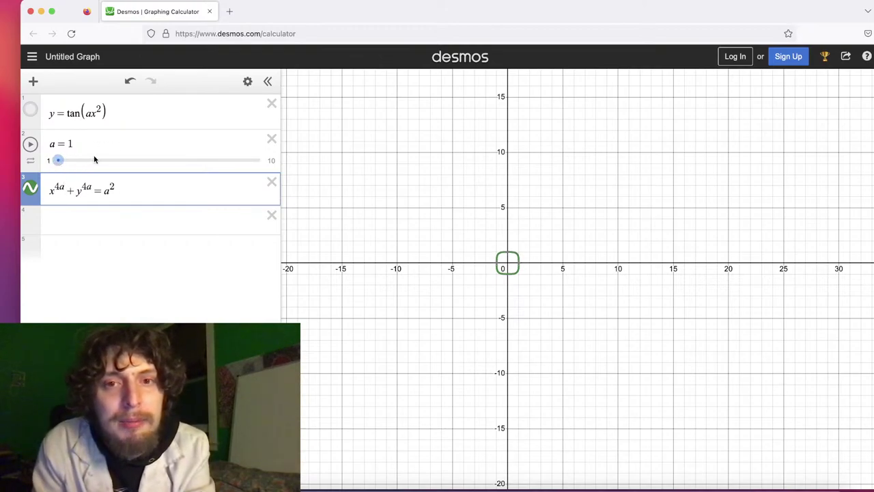
drag(61, 162, 258, 138)
key(super+z)
scroll(431, 226, up, 10)
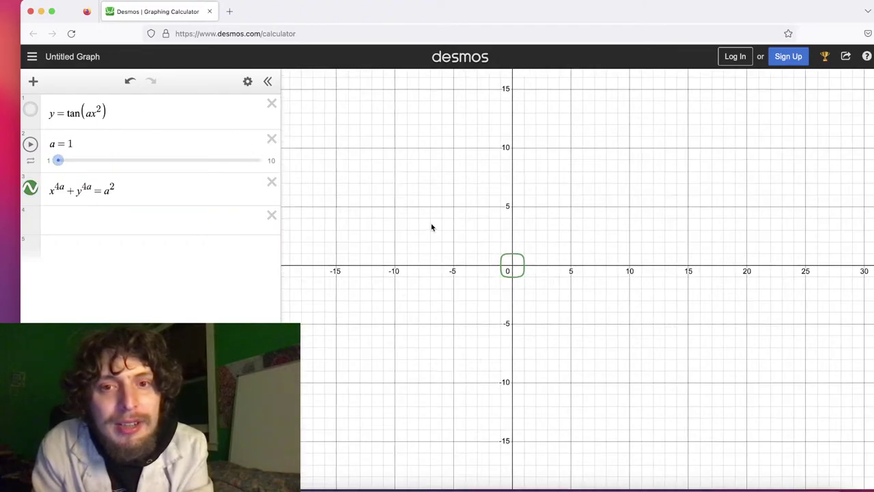
drag(659, 278, 273, 69)
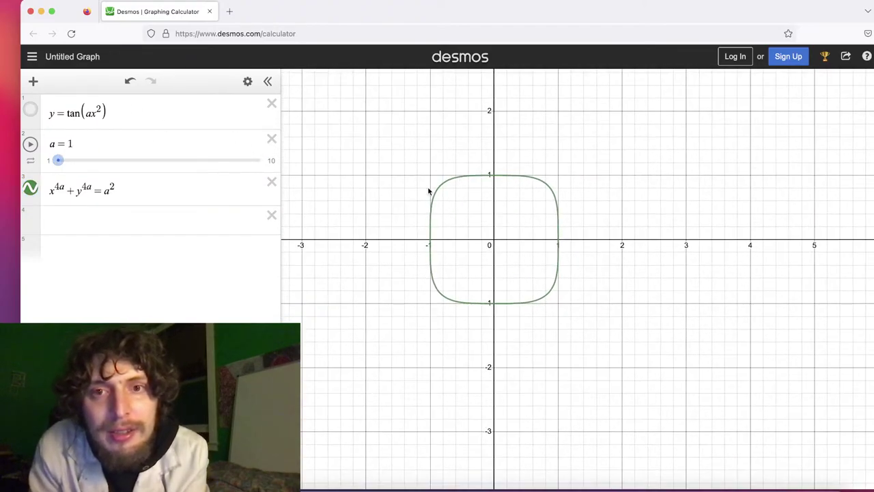
Animate slider a, stop it, and set it back to about 1.1
click(29, 144)
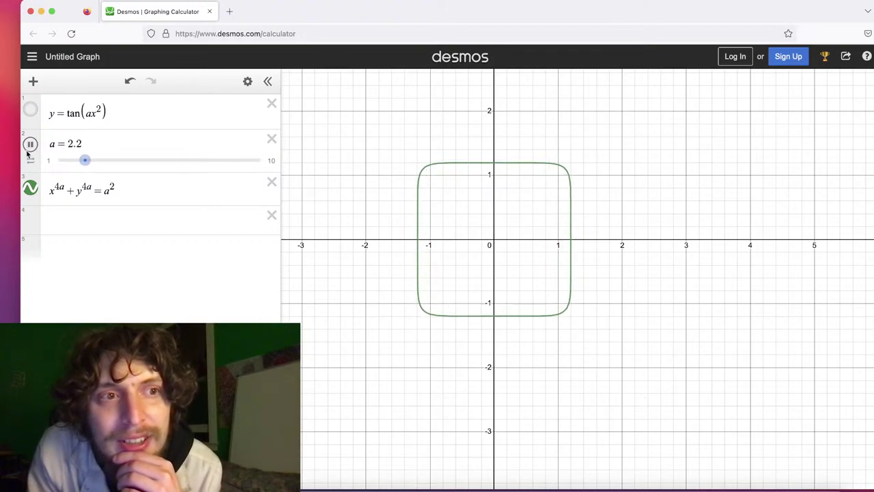
click(30, 144)
drag(93, 164, 42, 165)
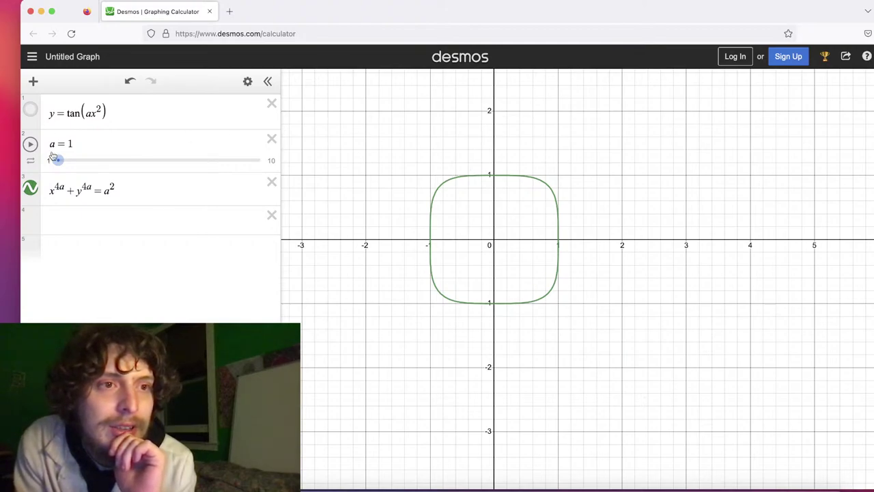
drag(58, 161, 263, 156)
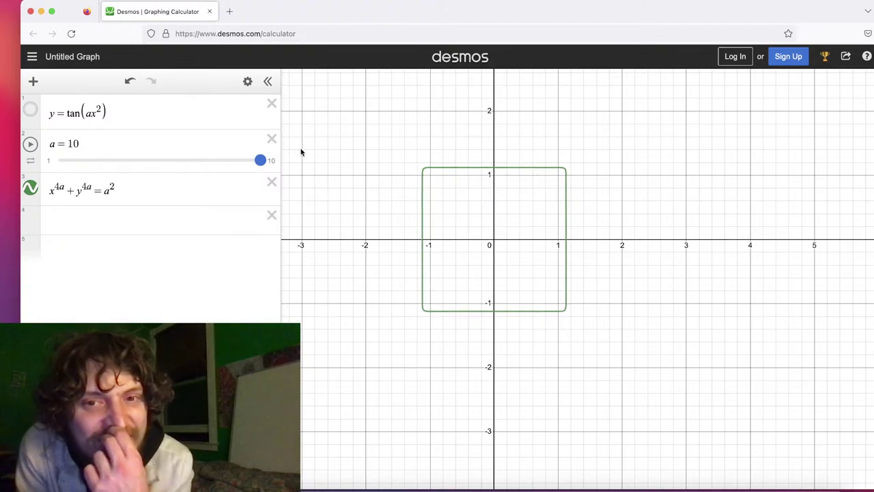
Raise a's upper limit to 100 and drag a between 84 and about 14
click(30, 160)
click(90, 135)
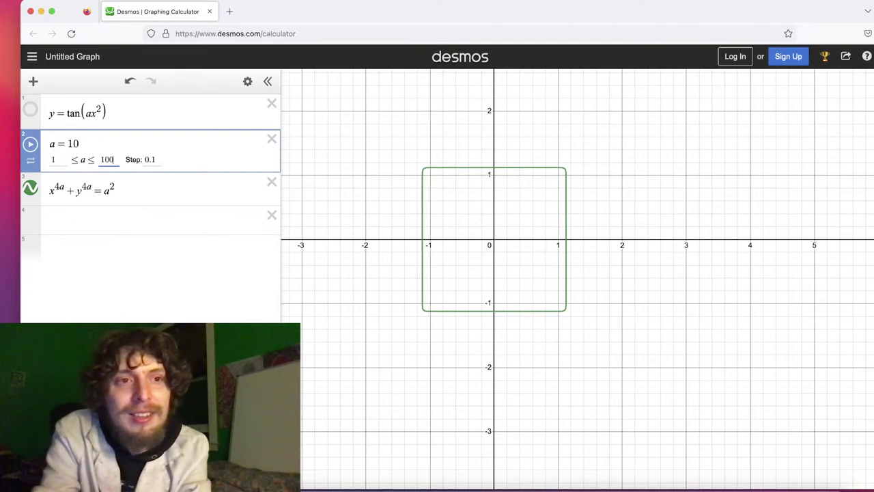
key(Return)
drag(73, 160, 2, 154)
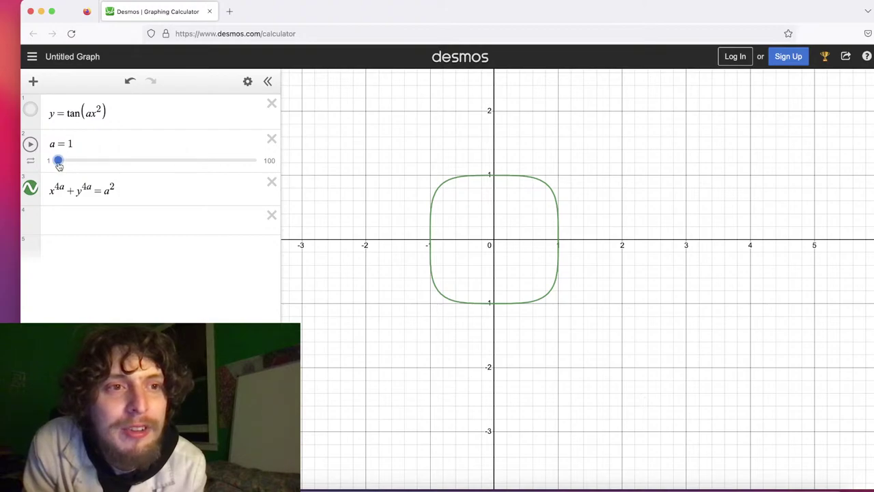
drag(59, 166, 261, 136)
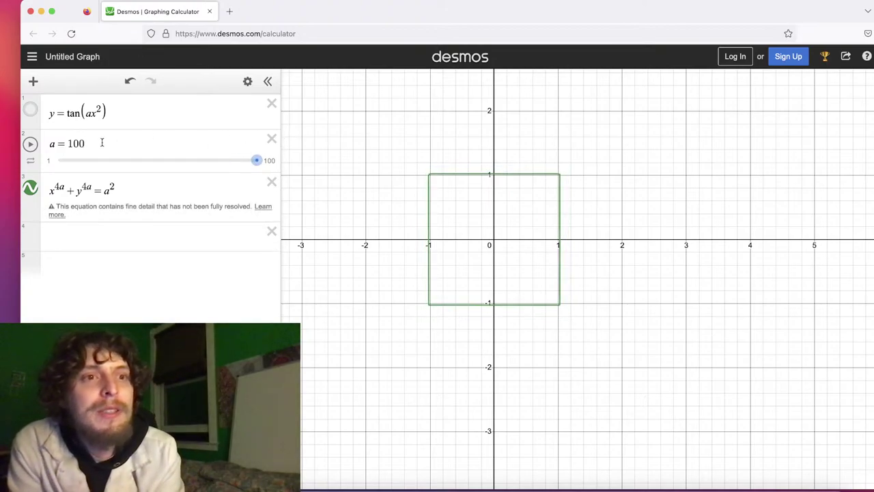
Change slider a's upper limit to 20
click(76, 153)
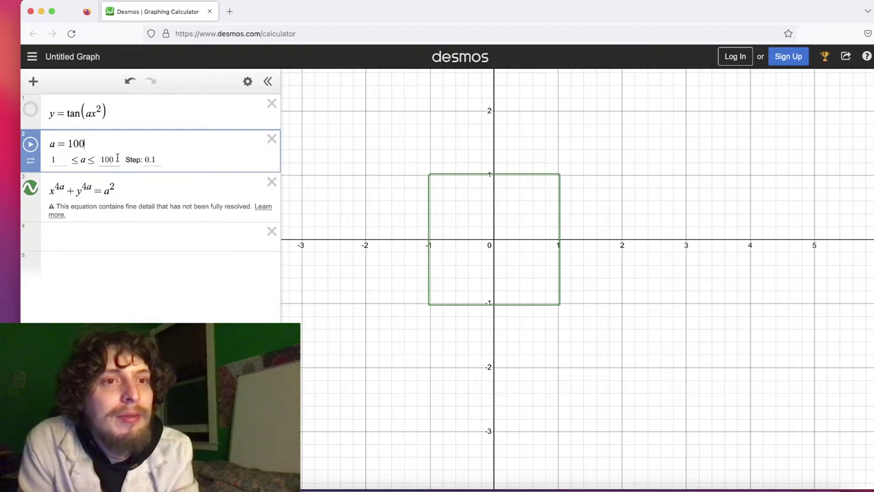
text(2)
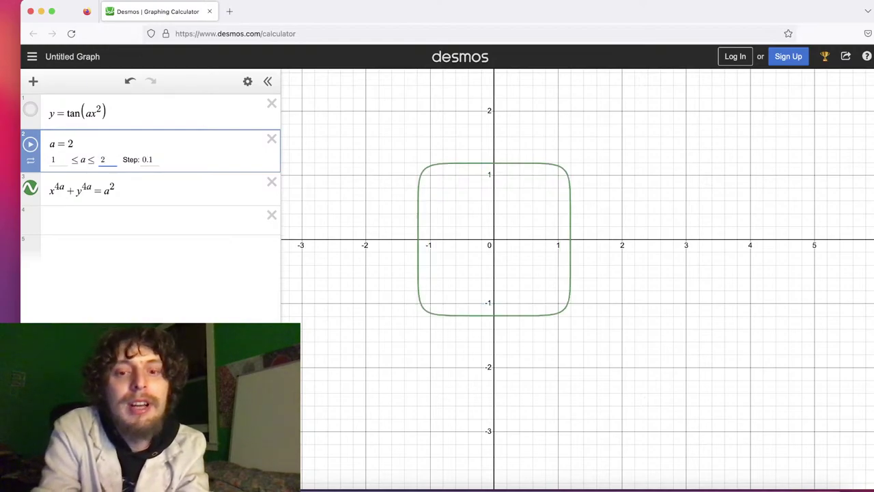
text(0)
key(Return)
click(102, 181)
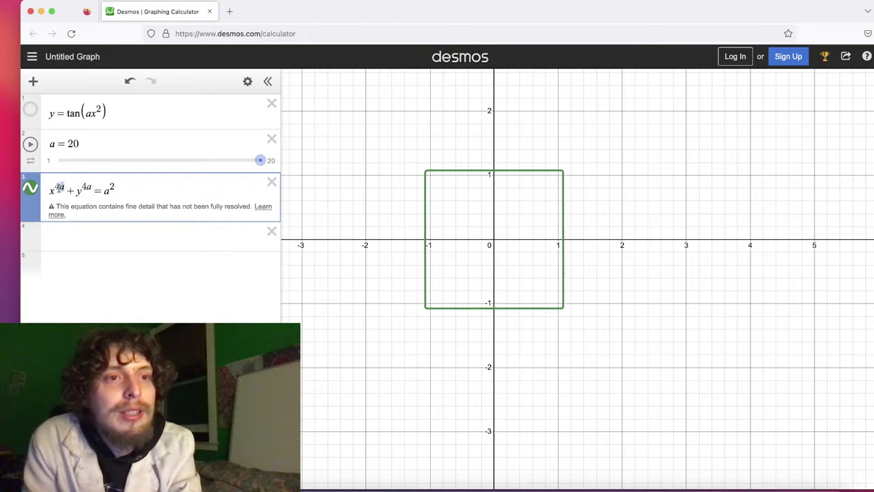
Change both the x and y exponents in the third equation to 2
key(BackSpace)
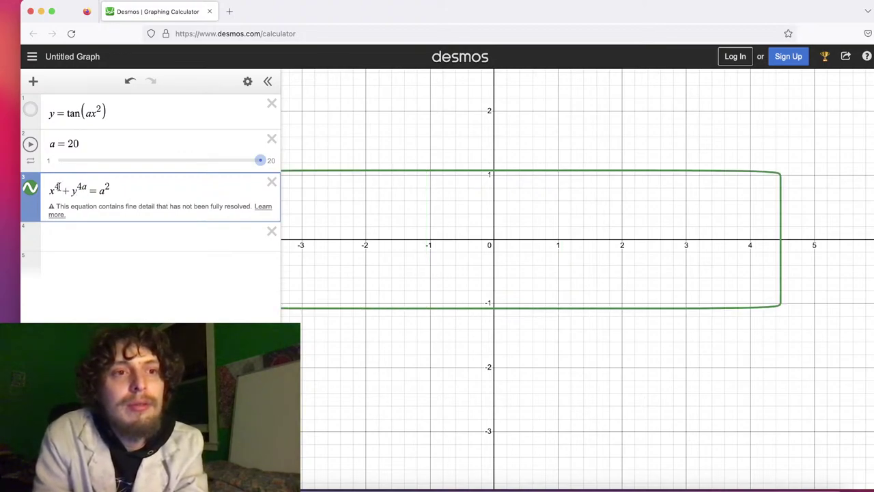
text(2)
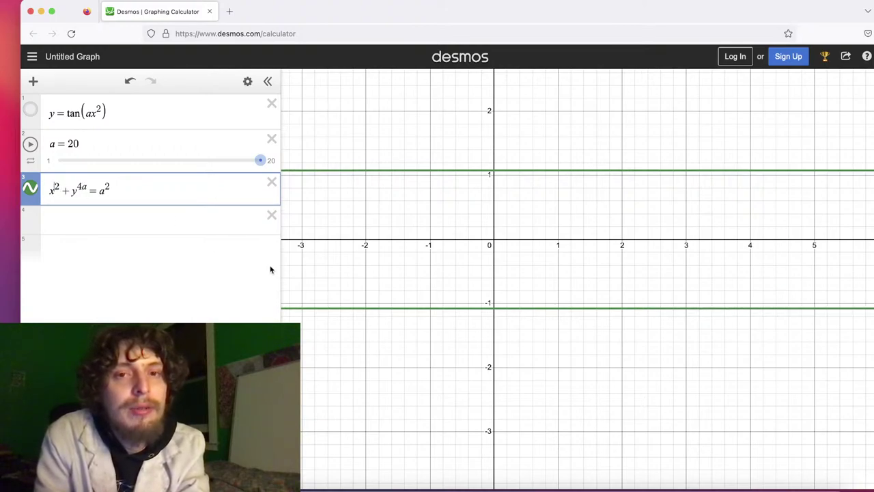
scroll(469, 288, down, 5)
click(439, 234)
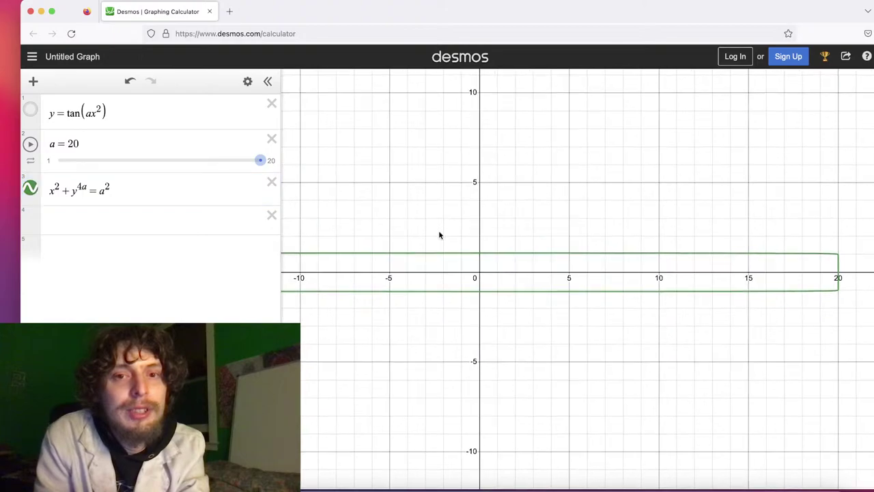
drag(439, 234, 508, 216)
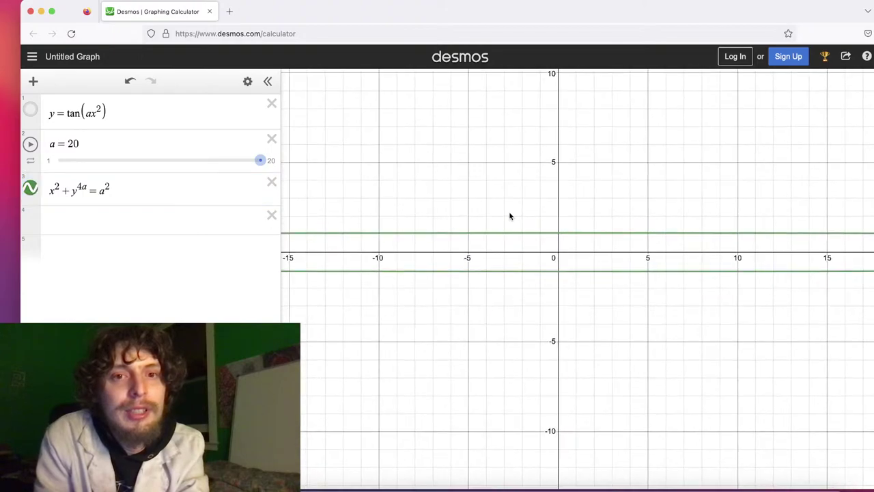
click(83, 186)
text(2)
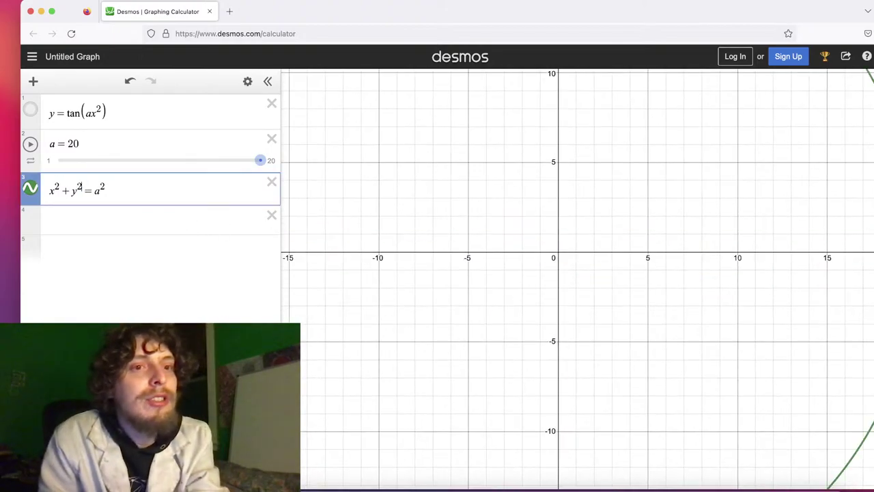
Set a to about 4.3 and wrap y² in cos() to get x²+cos(y²)=a²
drag(260, 160, 93, 160)
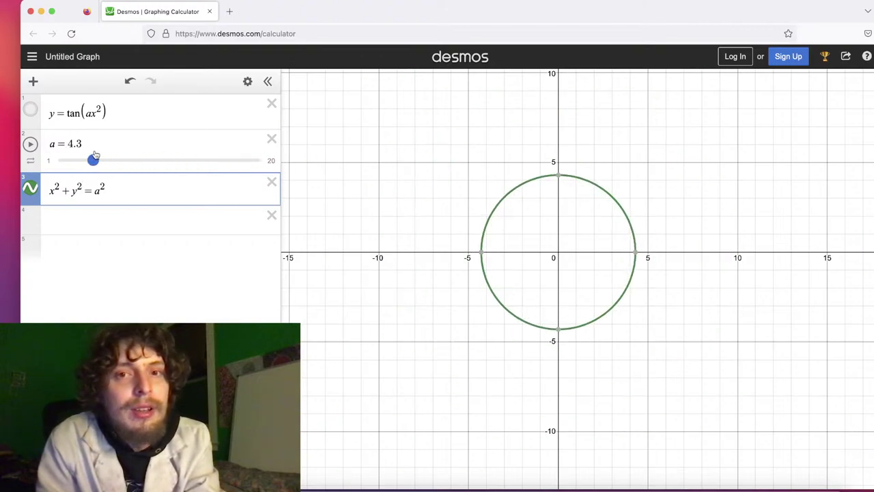
click(72, 191)
text(cos(y^2)
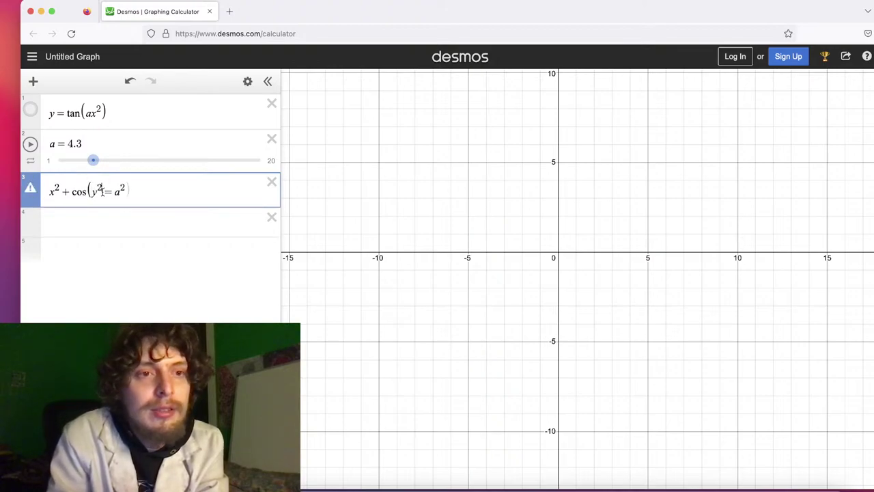
text())
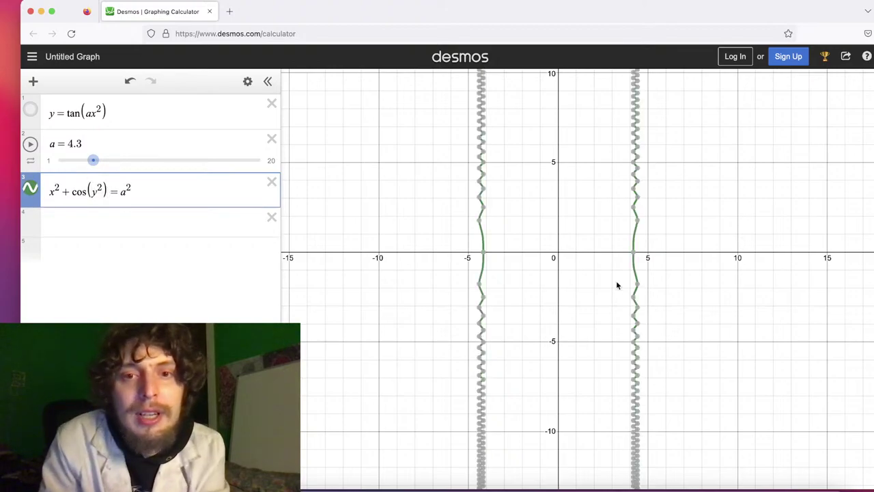
Lower a to 1, animate the slider briefly, then return a to 1
scroll(616, 285, up, 5)
scroll(616, 286, down, 5)
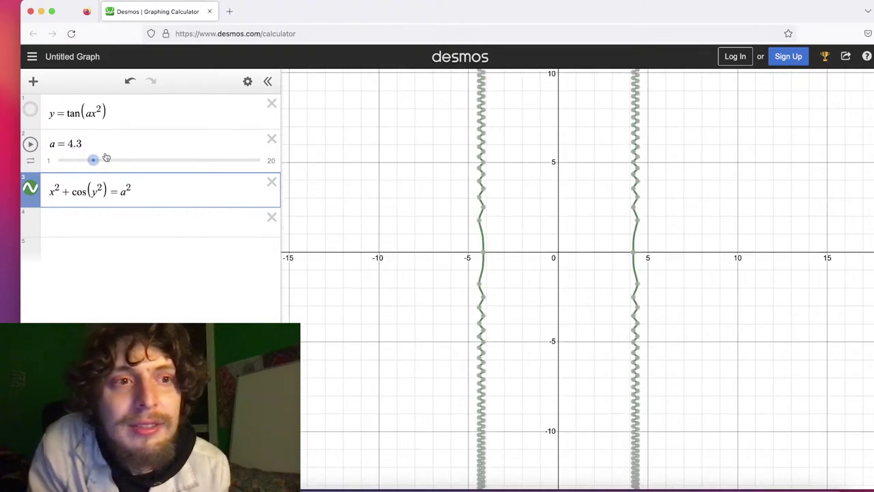
drag(93, 159, 60, 161)
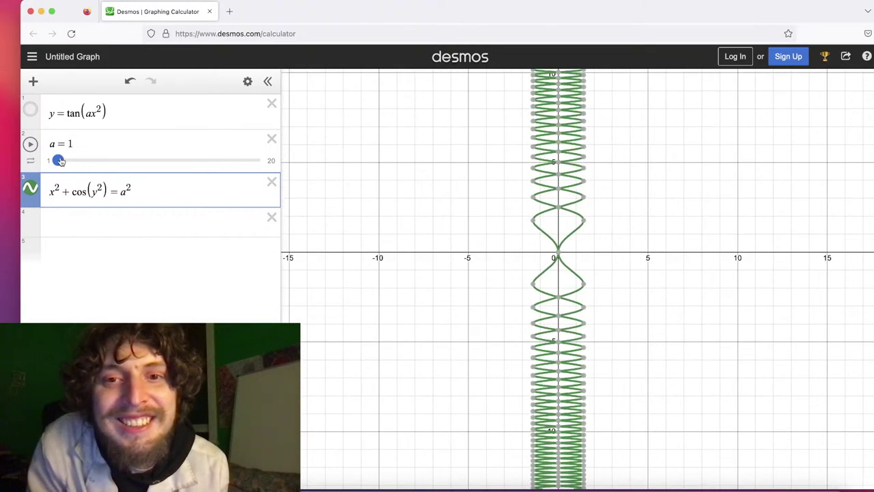
scroll(486, 226, up, 5)
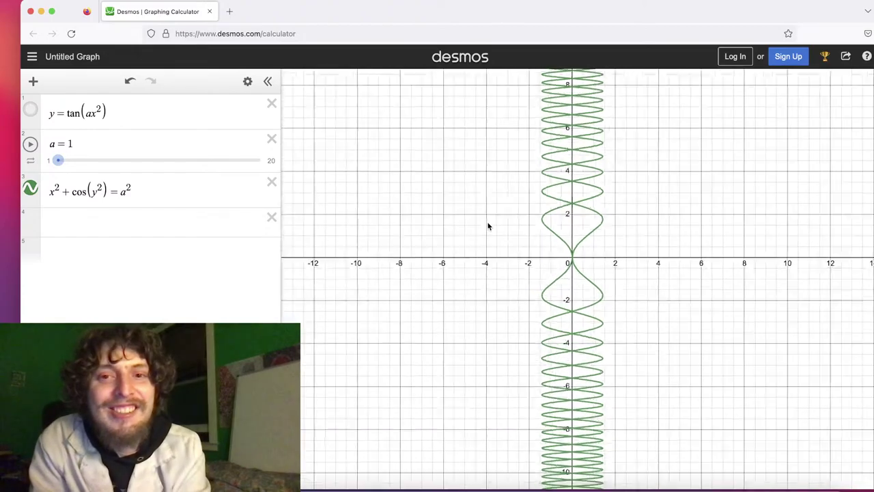
scroll(451, 205, down, 3)
scroll(397, 220, up, 3)
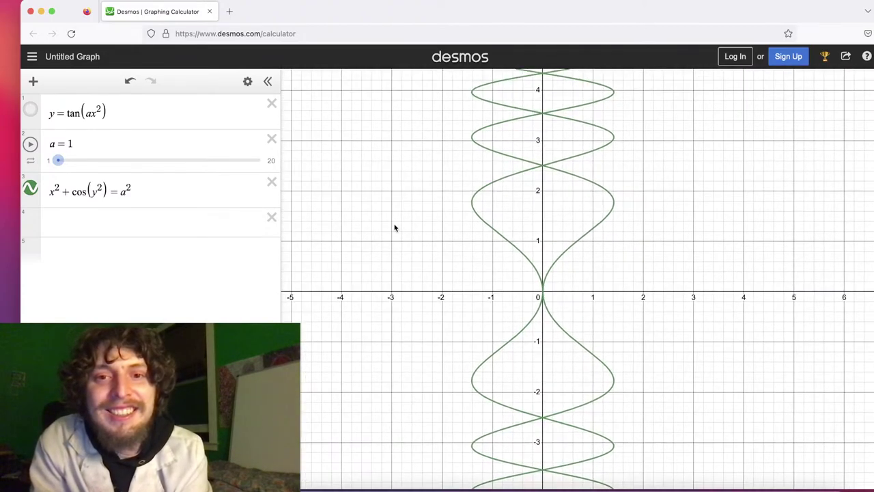
scroll(396, 228, down, 5)
scroll(452, 213, up, 2)
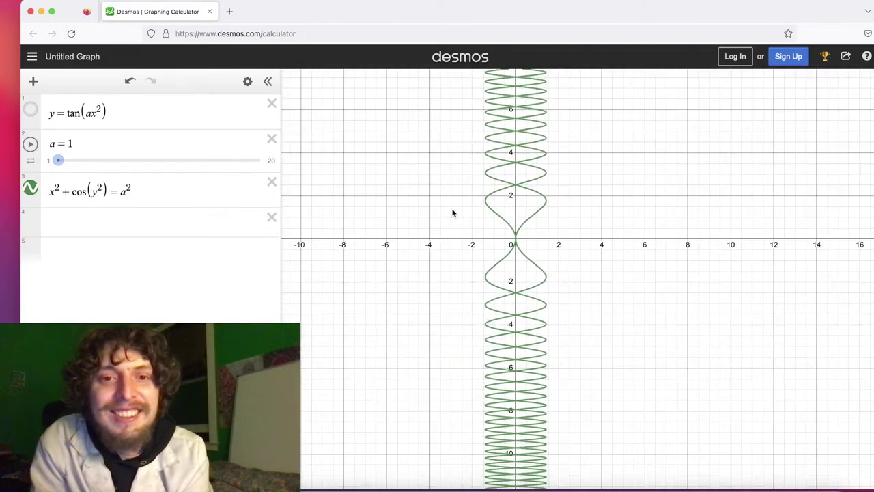
click(30, 144)
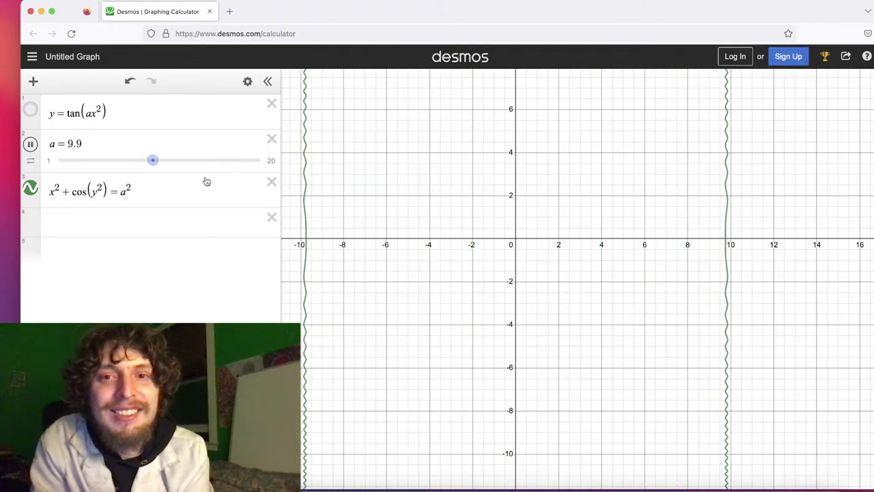
drag(179, 161, 43, 171)
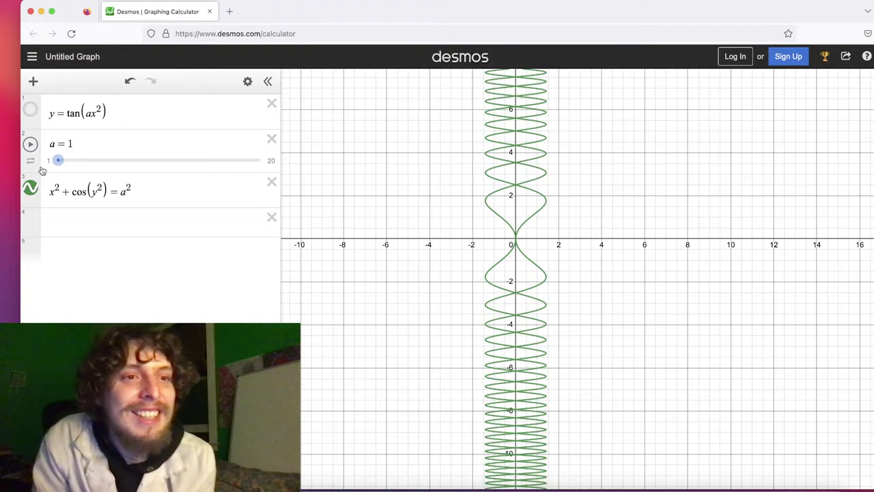
click(44, 192)
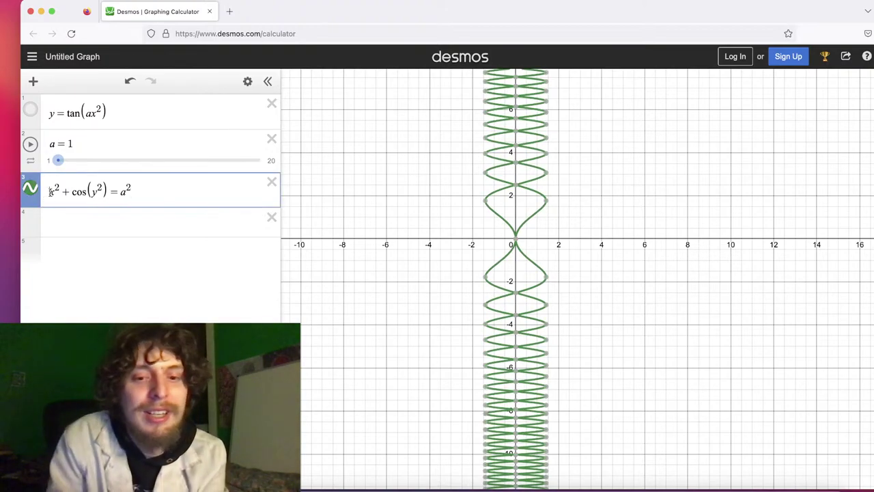
Wrap x² in cos() so the equation reads cos(x²)+cos(y²)=a²
text(cos()
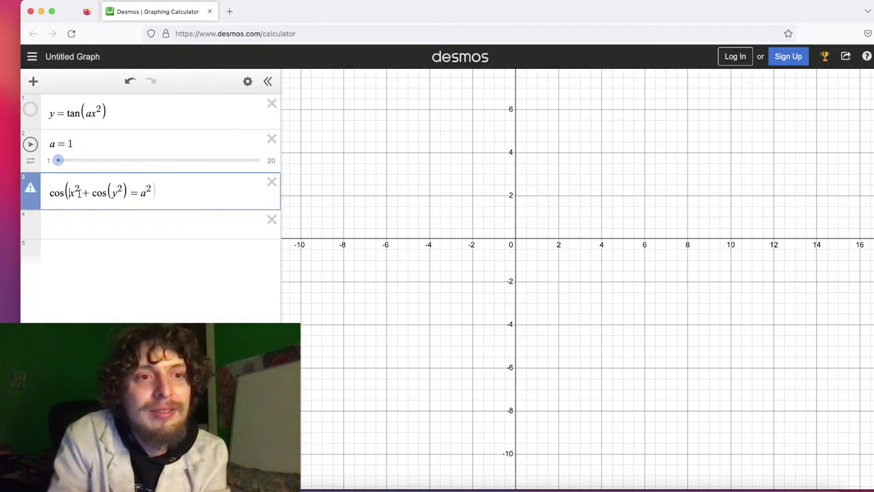
click(84, 194)
text())
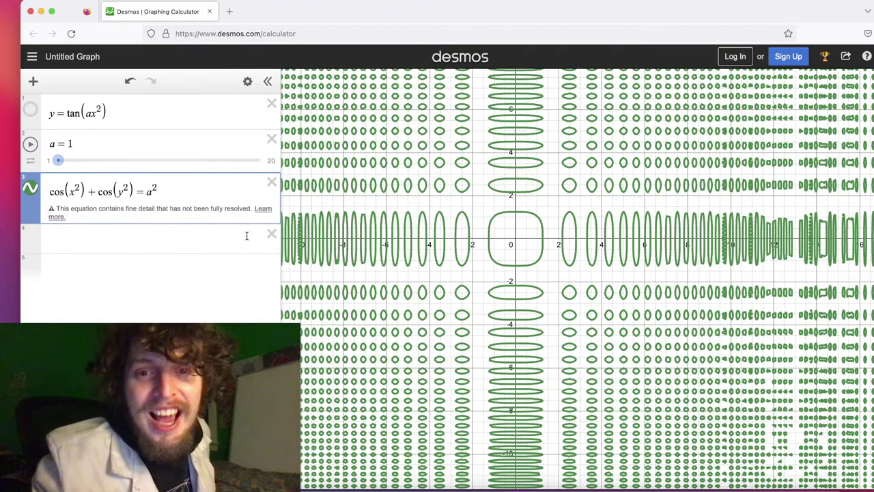
Zoom and pan around the oval lattice, recentring it at the origin
scroll(540, 265, up, 2)
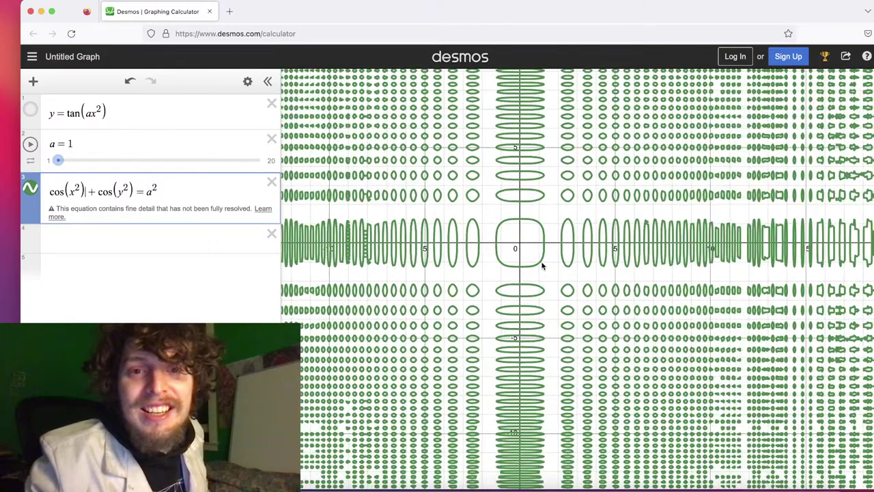
scroll(542, 265, up, 5)
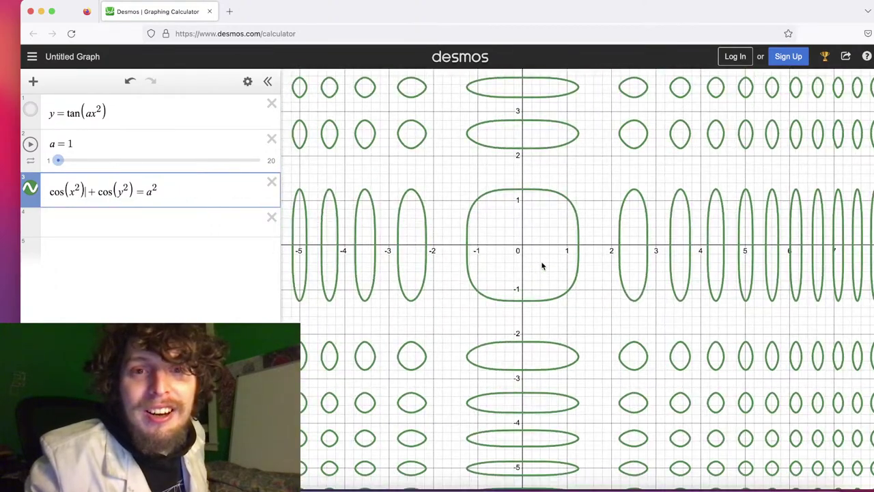
drag(606, 162, 478, 192)
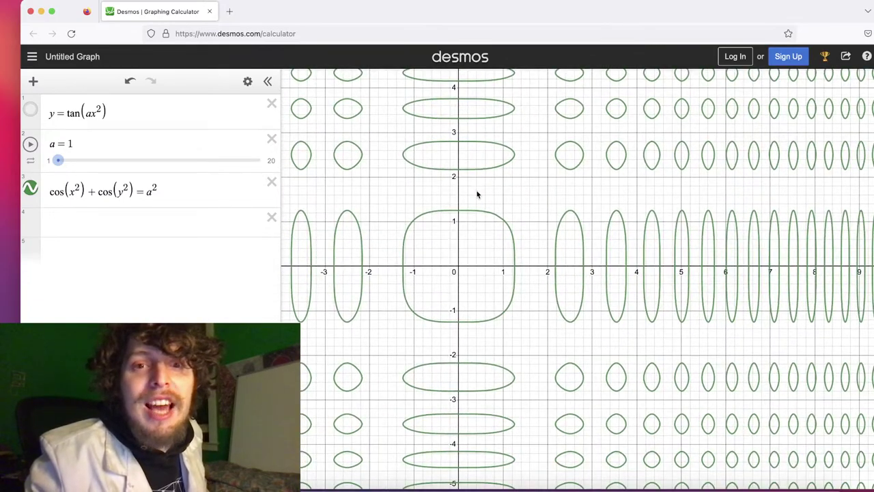
scroll(478, 195, down, 3)
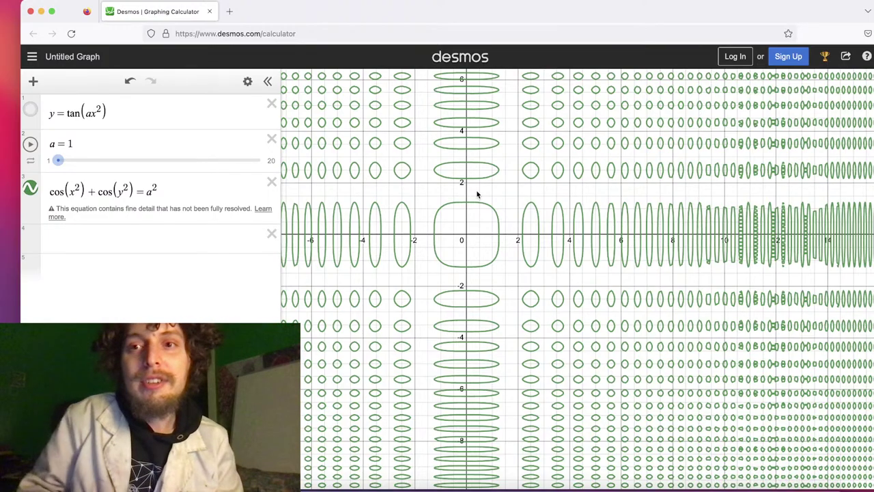
scroll(552, 203, up, 5)
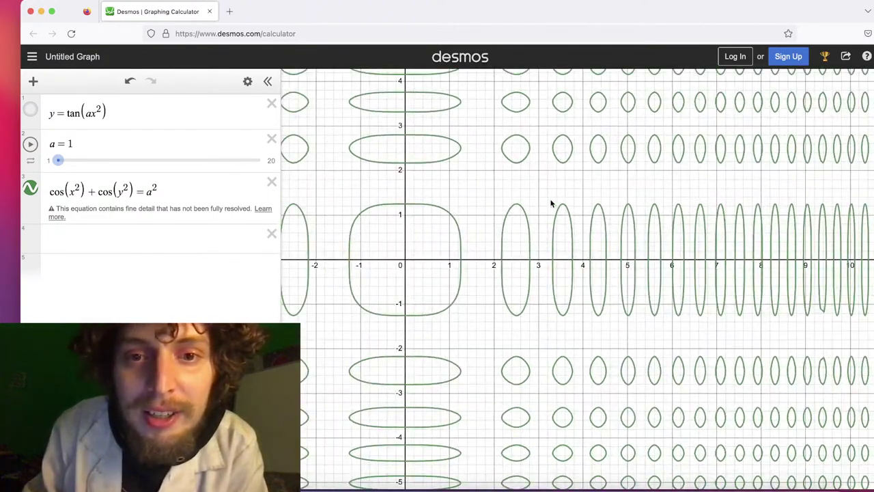
drag(598, 173, 737, 82)
drag(523, 207, 409, 327)
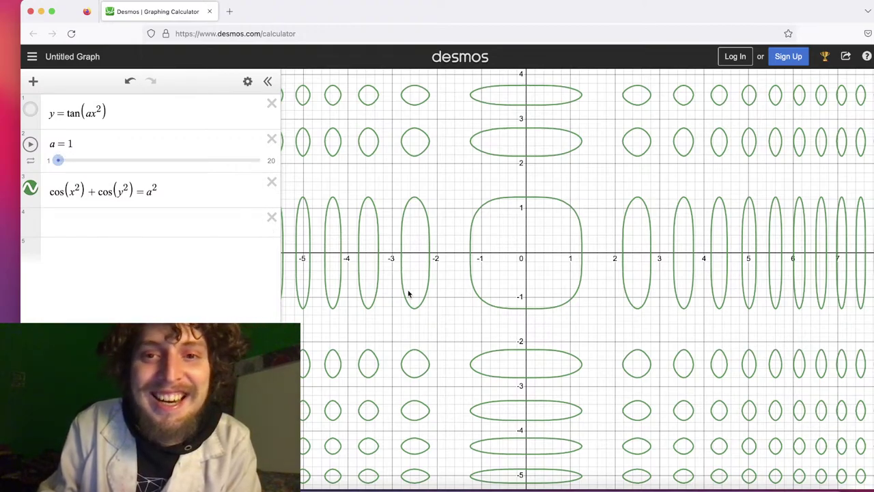
scroll(410, 294, down, 5)
scroll(410, 294, up, 2)
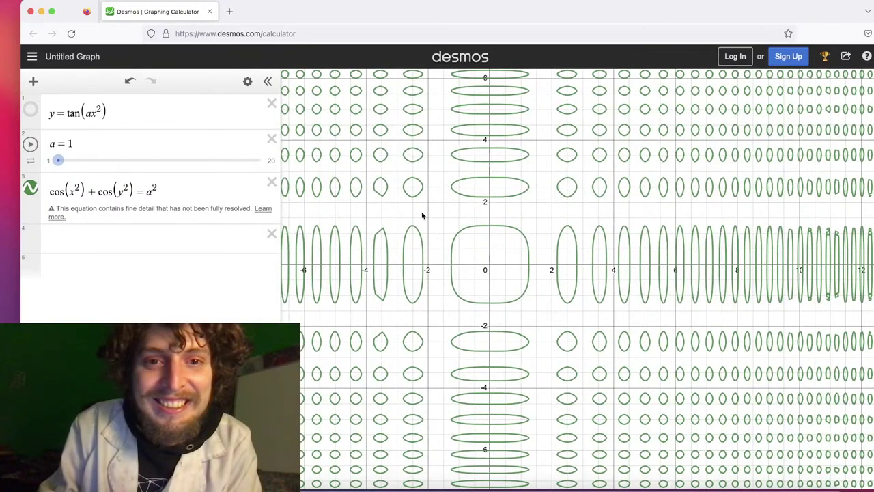
drag(408, 210, 433, 205)
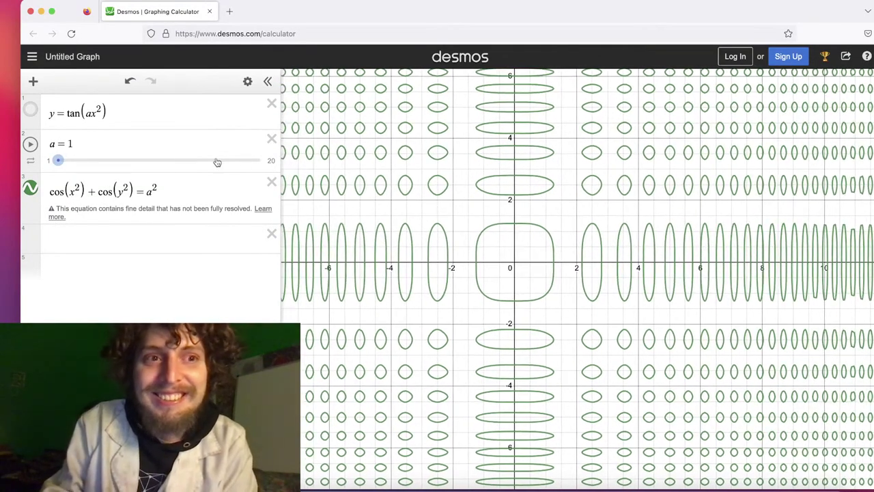
Briefly animate a, glance at its range settings, and return a to 1
click(30, 144)
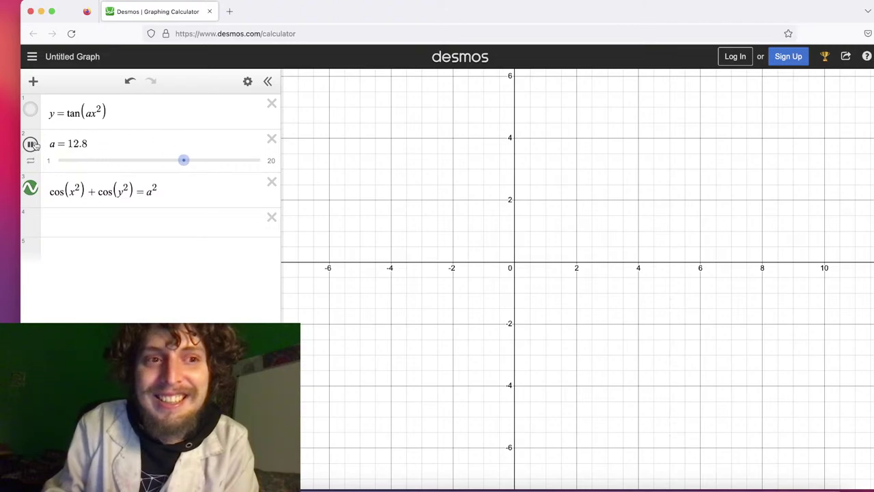
click(30, 144)
click(199, 160)
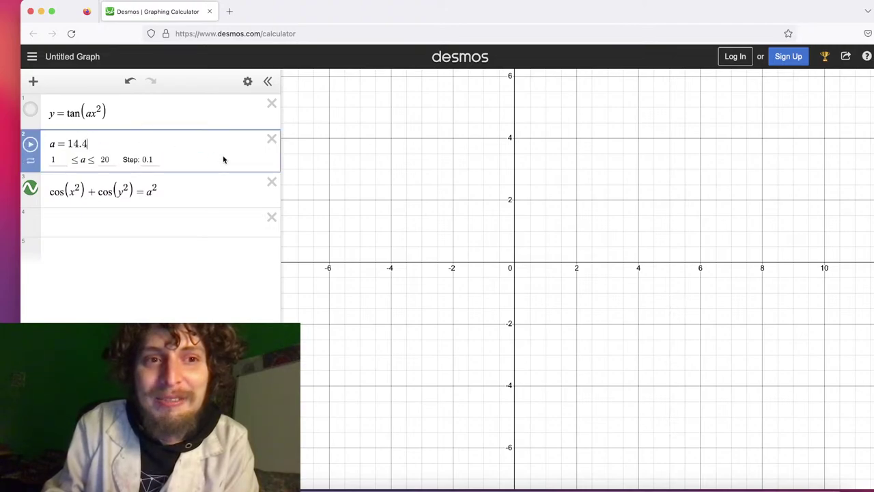
click(73, 144)
drag(202, 171, 57, 163)
Nudge a from 1.2 to 1.4 and open the slider's limits (1 to 20, step 0.1)
scroll(489, 244, down, 5)
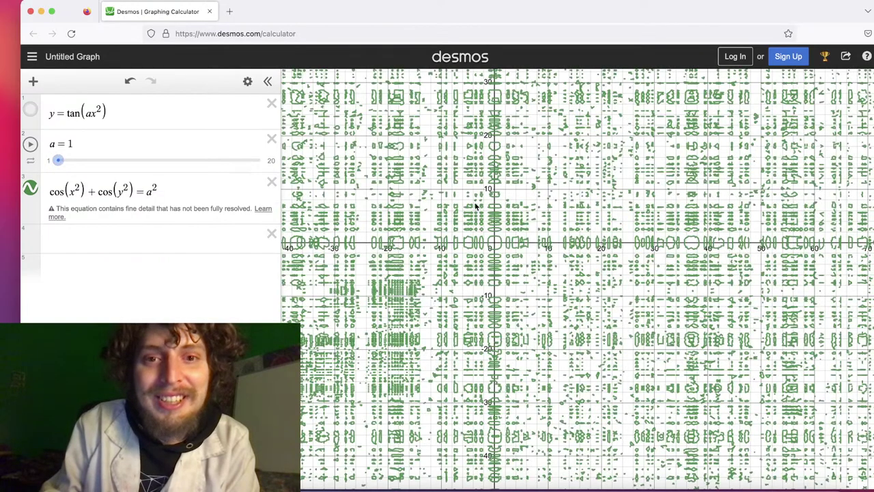
scroll(476, 204, up, 5)
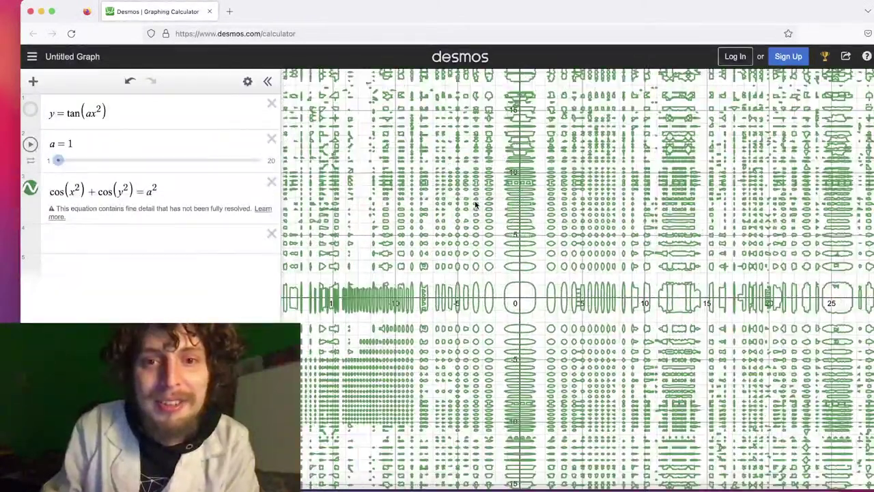
scroll(476, 204, up, 1)
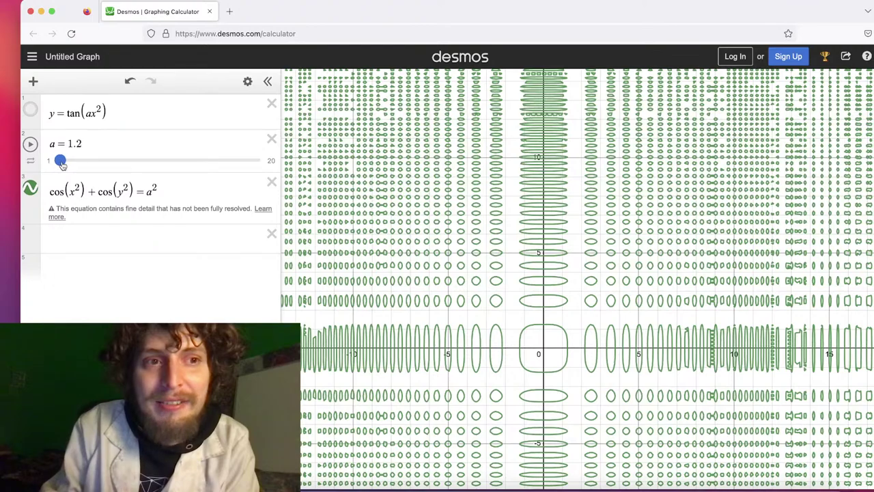
drag(61, 164, 59, 165)
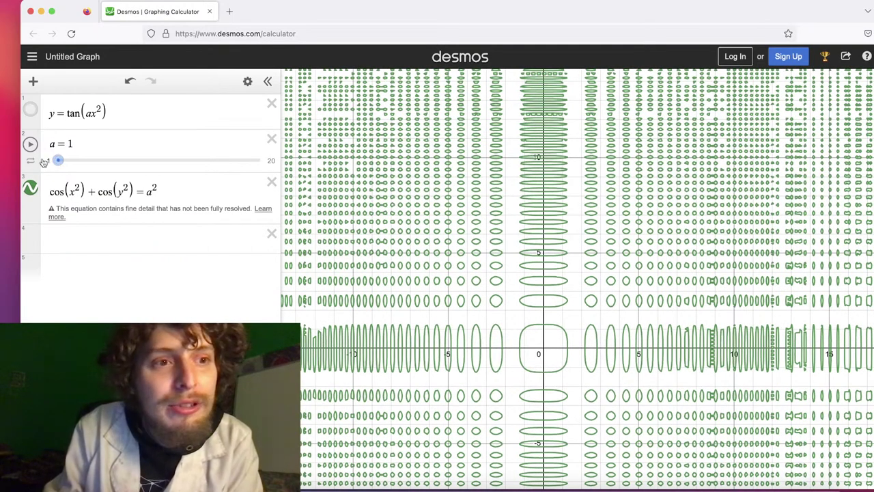
click(49, 161)
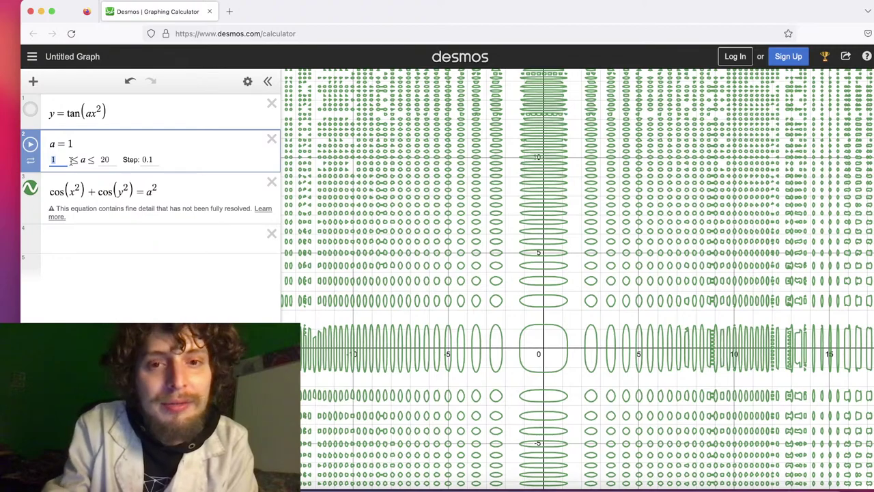
Set the a slider's minimum to 0 and lower a to 0
key(BackSpace)
text(0)
click(168, 303)
drag(58, 164, 51, 163)
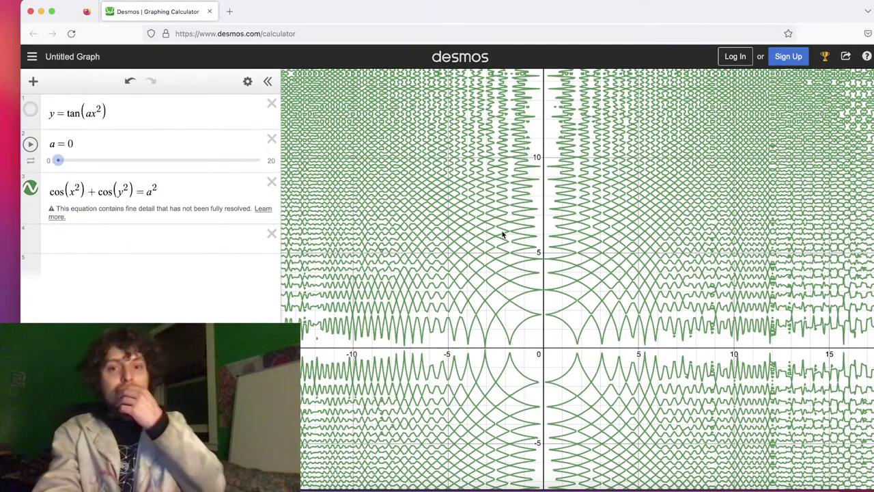
Zoom and pan the view, then try small positive values of a
scroll(504, 234, up, 3)
drag(535, 282, 513, 77)
scroll(544, 185, up, 3)
scroll(544, 186, up, 3)
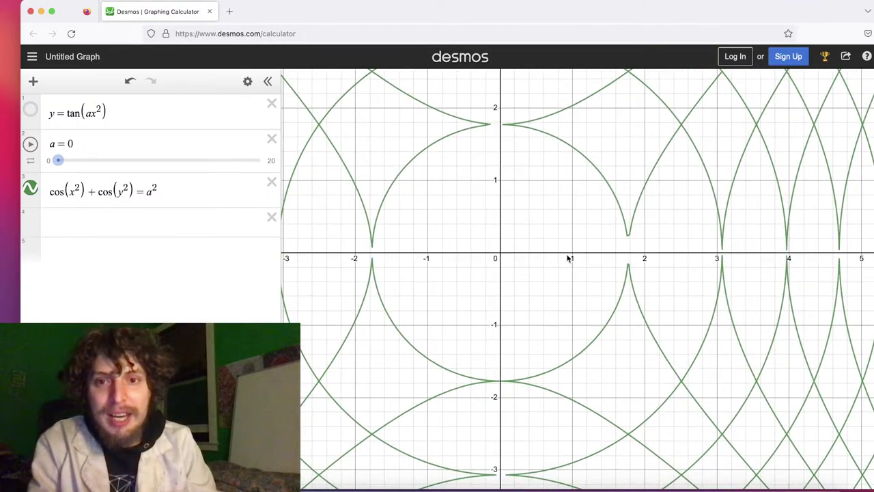
scroll(567, 256, up, 10)
drag(678, 258, 629, 177)
scroll(701, 326, down, 5)
scroll(628, 178, down, 6)
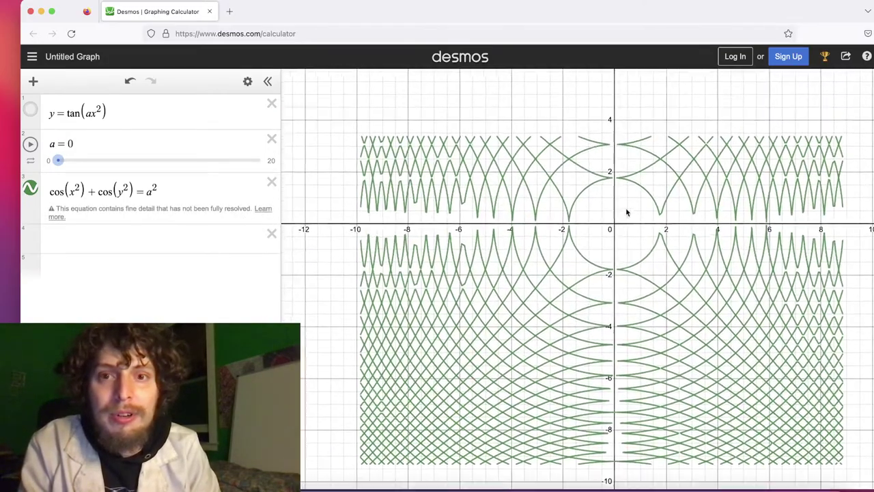
drag(627, 211, 564, 204)
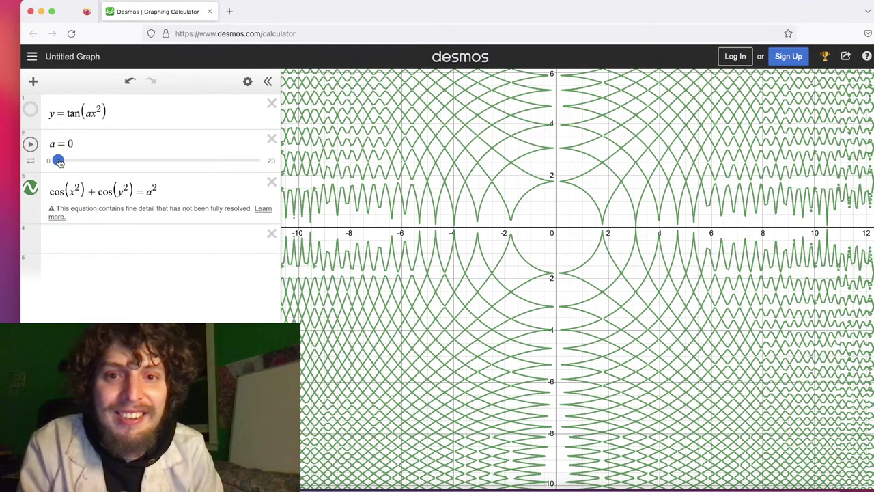
mouse_move(59, 161)
mouse_down()
mouse_move(75, 161)
mouse_move(58, 163)
mouse_up()
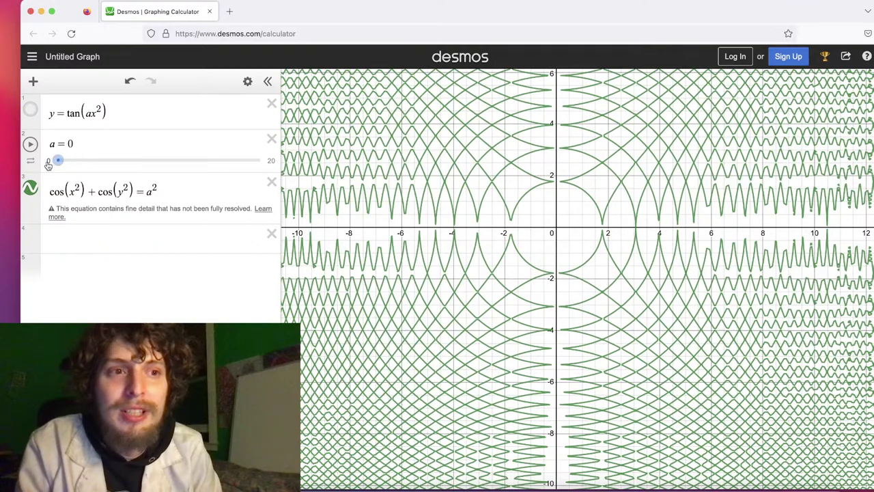
Change the slider minimum to −10 and drag a to about −1.2
click(82, 144)
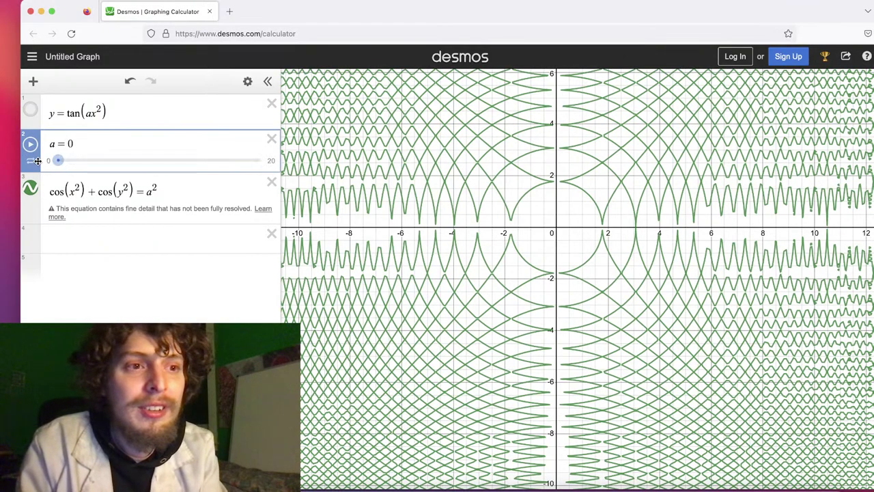
click(31, 159)
click(69, 145)
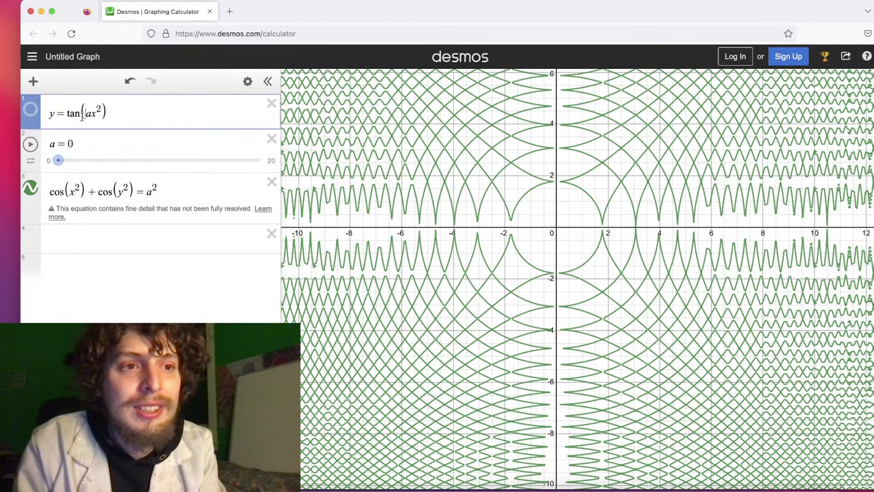
click(68, 145)
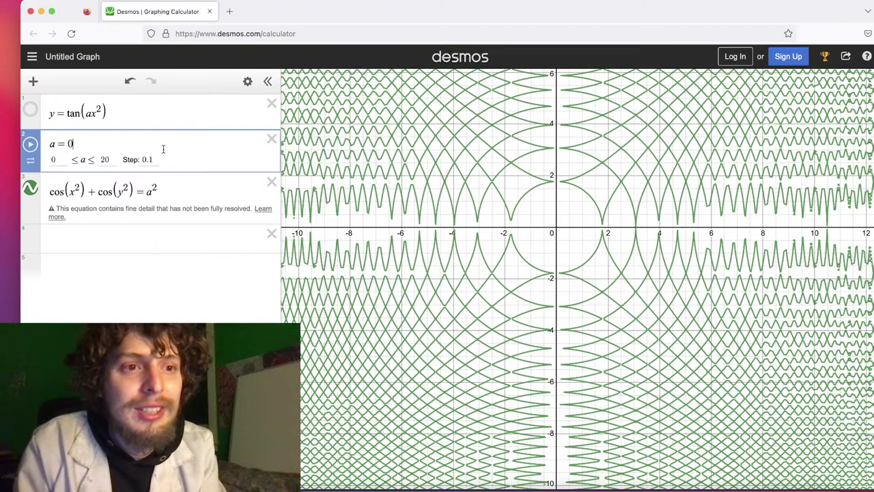
click(82, 144)
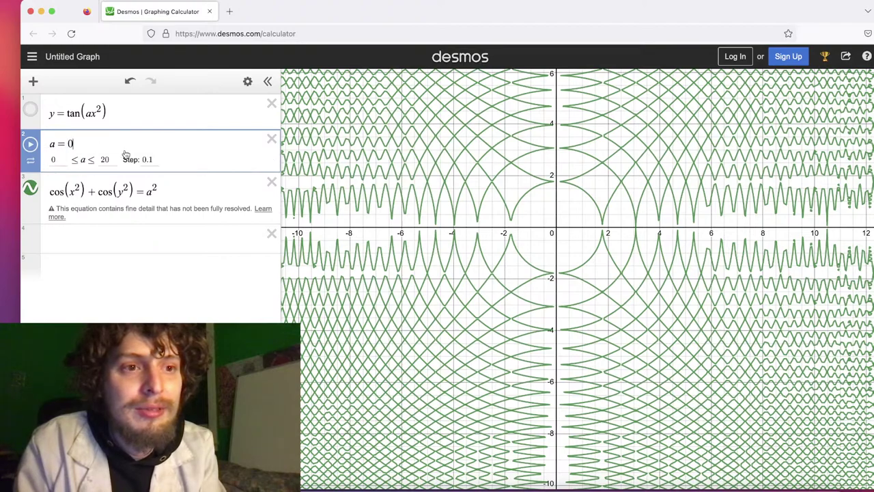
text(-)
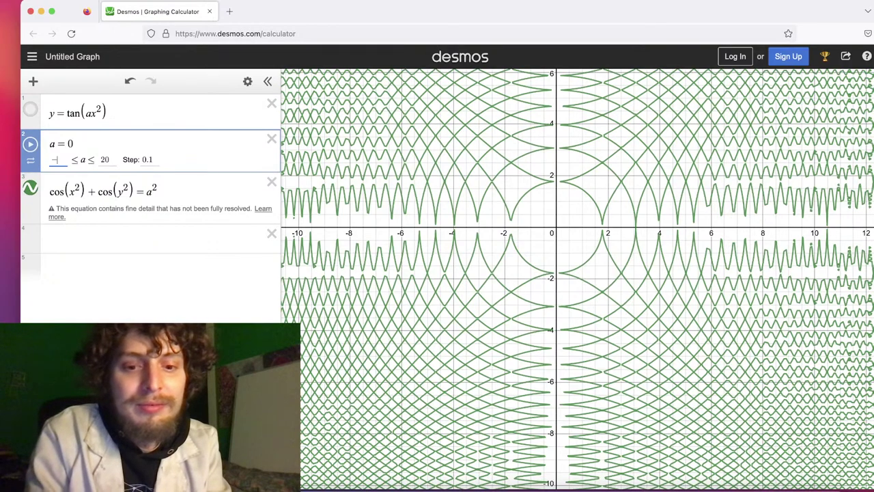
text(10)
key(Return)
mouse_move(130, 160)
mouse_down()
mouse_move(106, 160)
mouse_move(146, 160)
mouse_move(135, 160)
mouse_up()
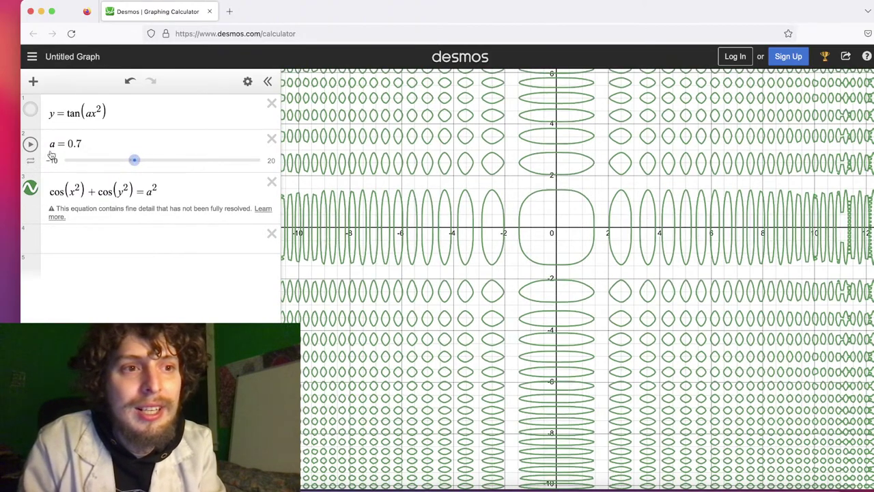
Set the a slider range to −3 to 3 and start it animating
click(62, 142)
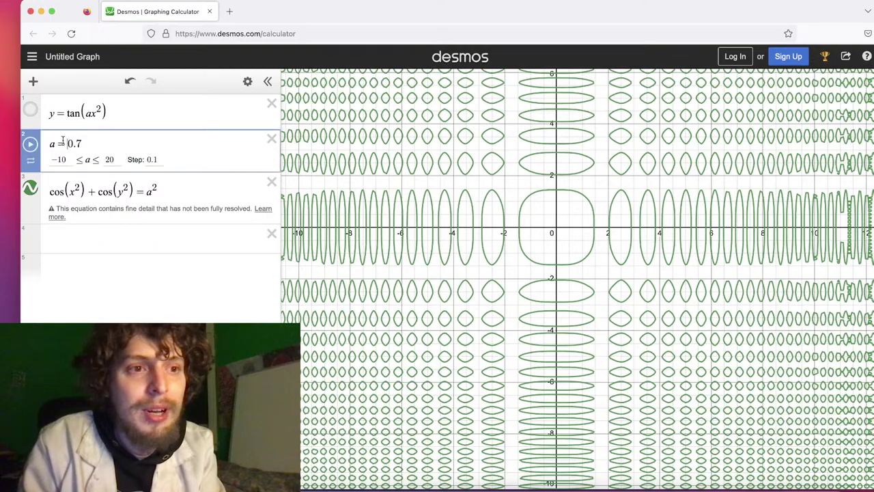
text(3)
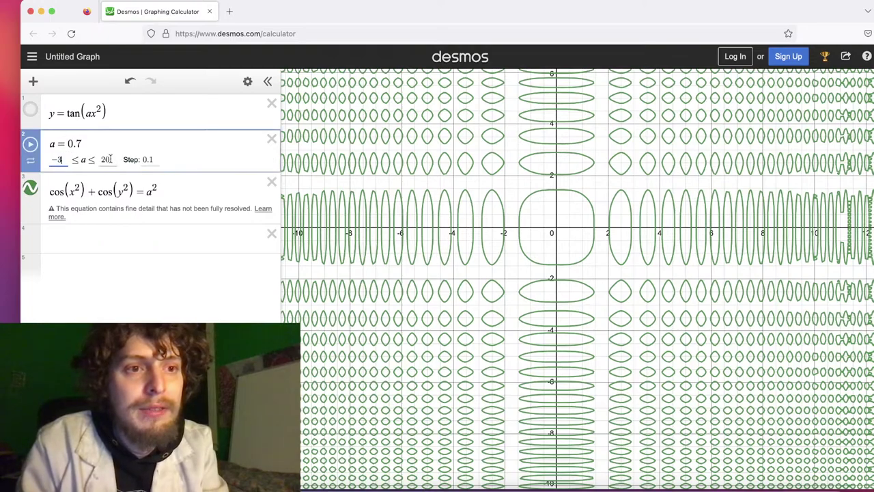
click(152, 312)
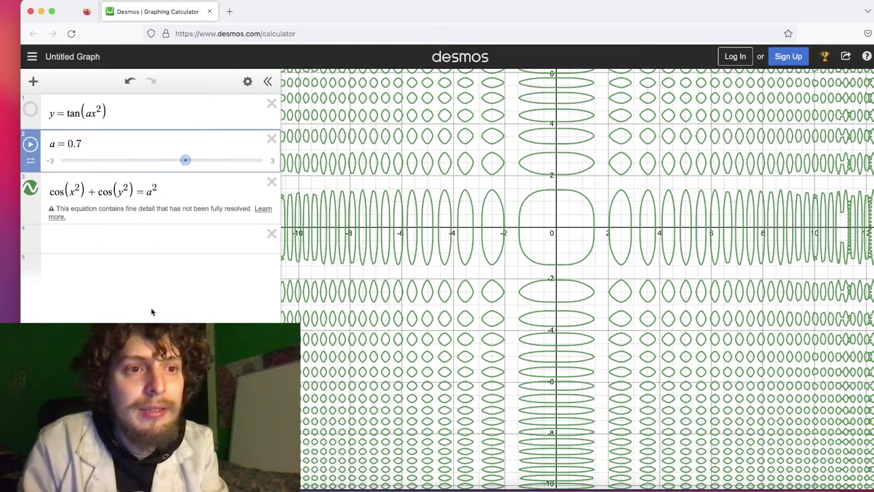
click(31, 147)
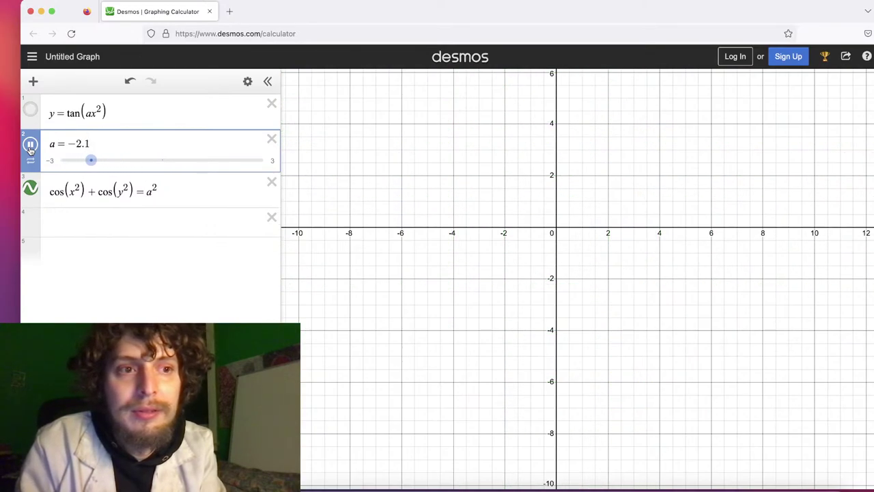
Pause the animation and drag a up from −0.1 so the oval grid returns
click(30, 149)
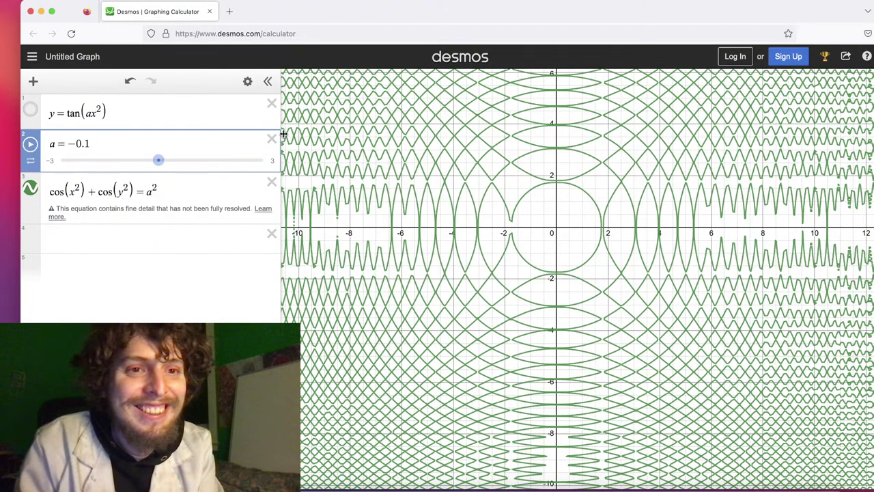
drag(162, 161, 202, 156)
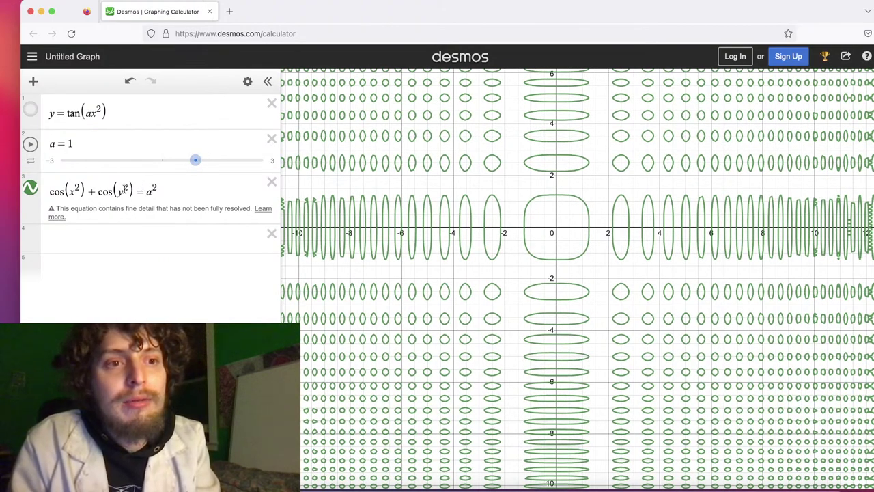
Make the right side cos(a²) and drag the a slider to −2.4
click(149, 192)
text(cos()
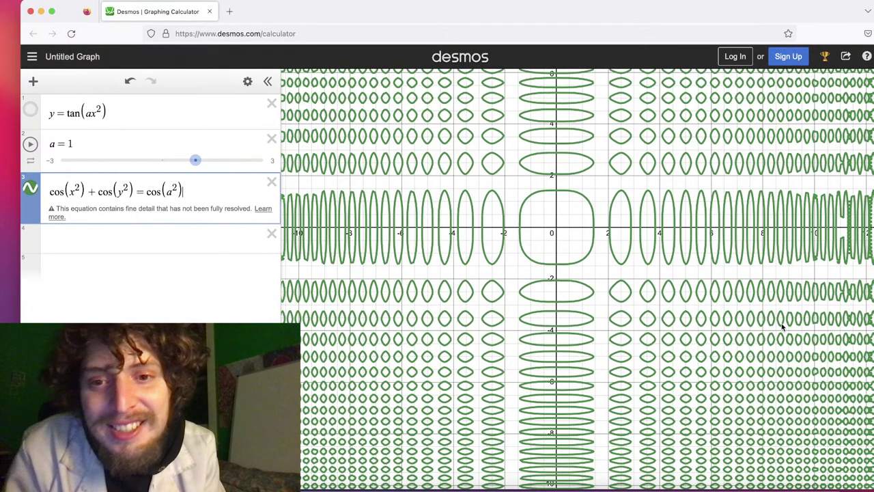
drag(196, 161, 81, 160)
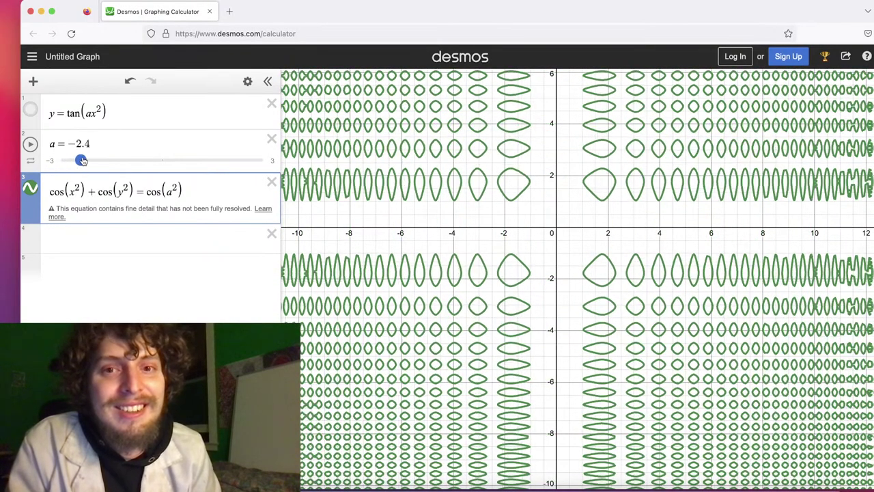
Set the a slider bounds to −10 and 10
click(50, 159)
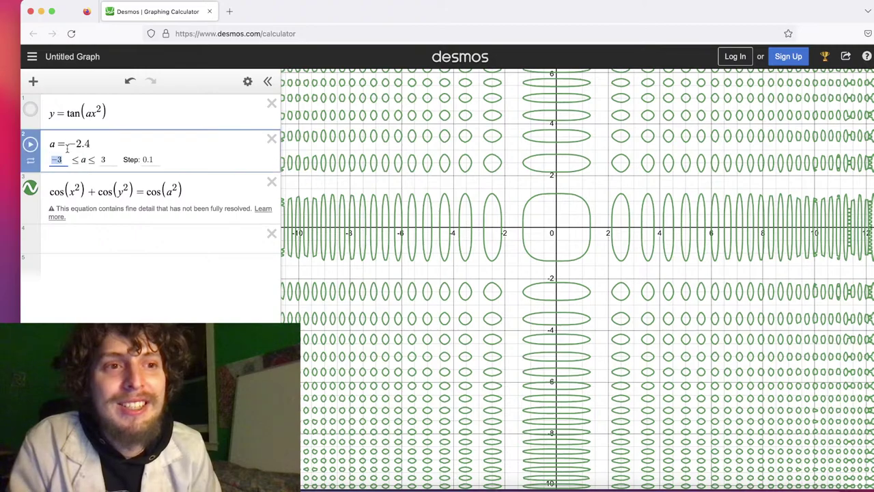
text(-10)
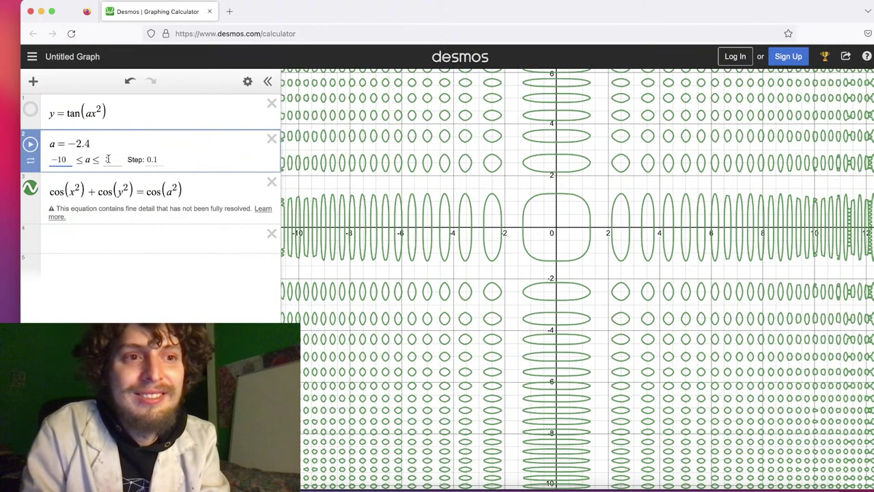
click(107, 159)
text(10)
key(Return)
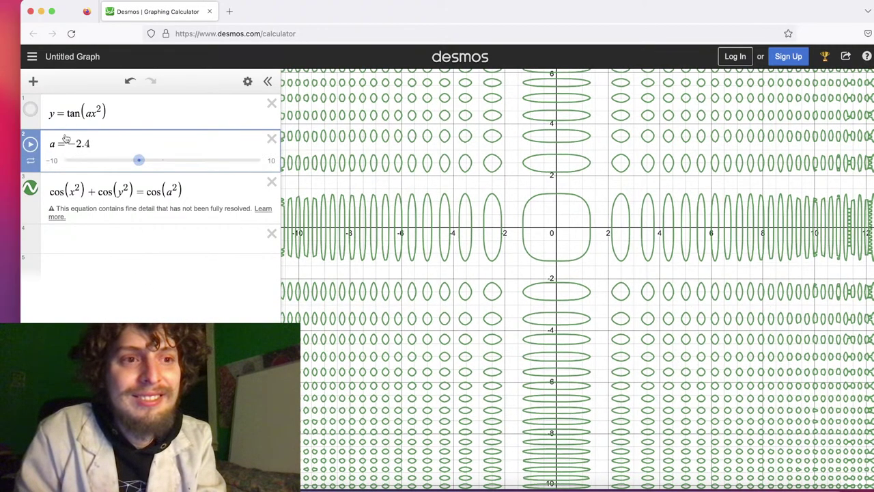
Animate a, stop it at −8.1, and drag it back up to 1
click(29, 145)
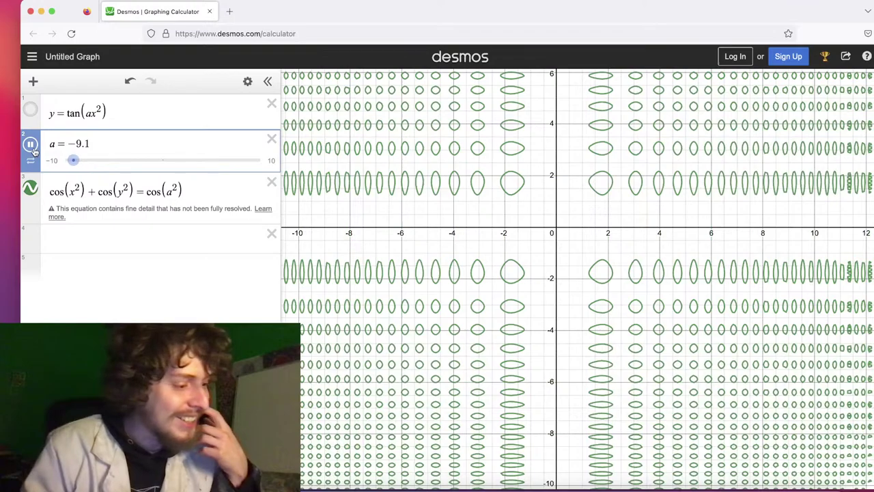
click(30, 146)
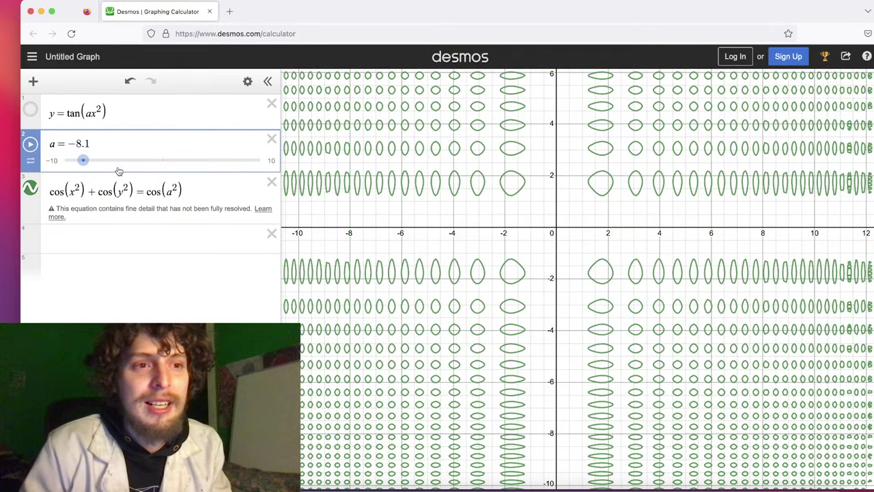
drag(84, 161, 172, 160)
Replace both cos terms with sin to get cos(x²)+sin(y²)=sin(a²), and set a to 3.7
double_click(163, 191)
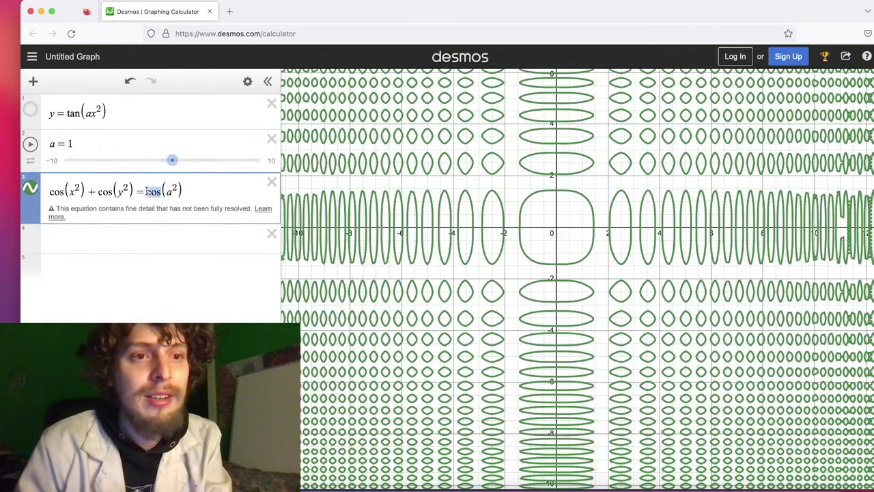
text(sin)
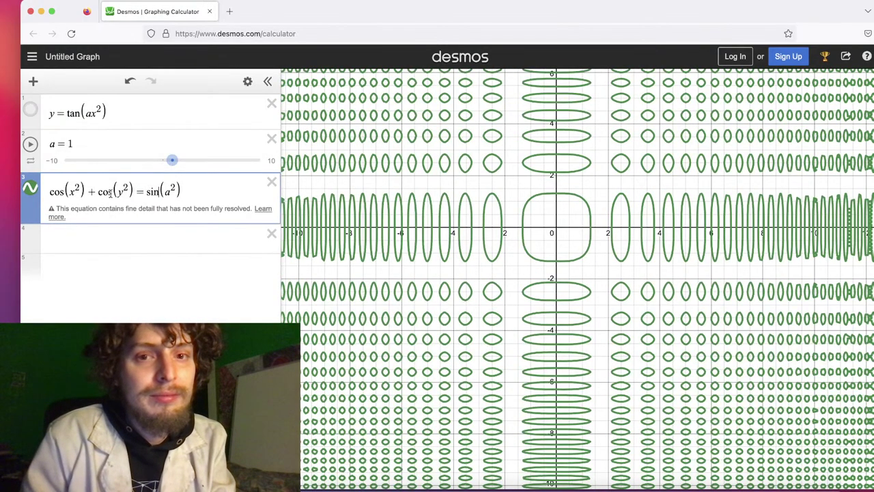
drag(111, 193, 102, 192)
text(sin)
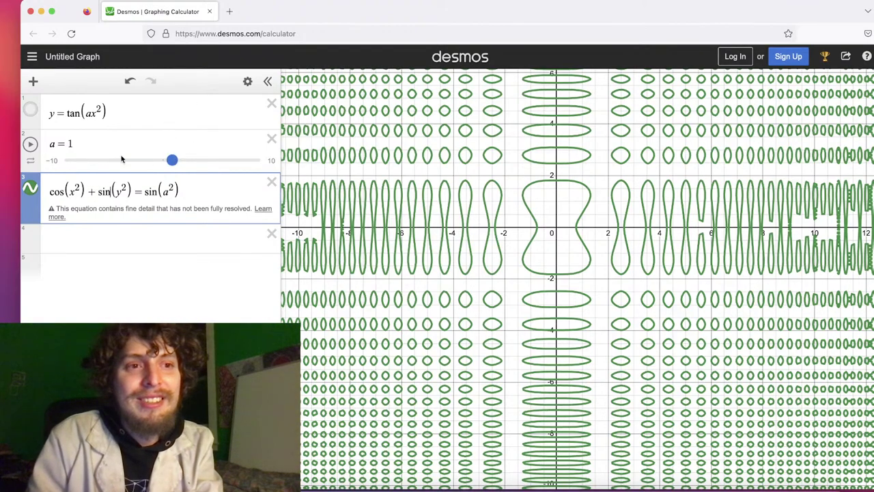
drag(172, 162, 200, 161)
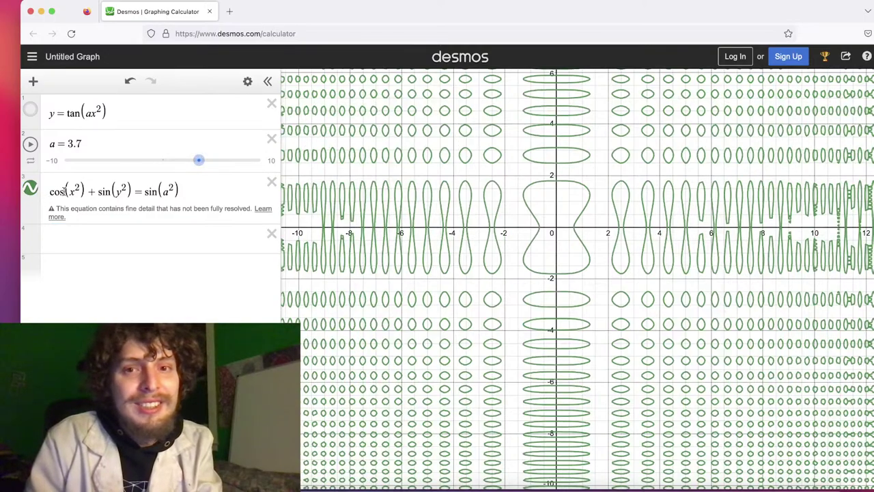
Recentre the loop lattice, set a to exactly 3, and select sin(a²) for replacement
scroll(509, 210, up, 5)
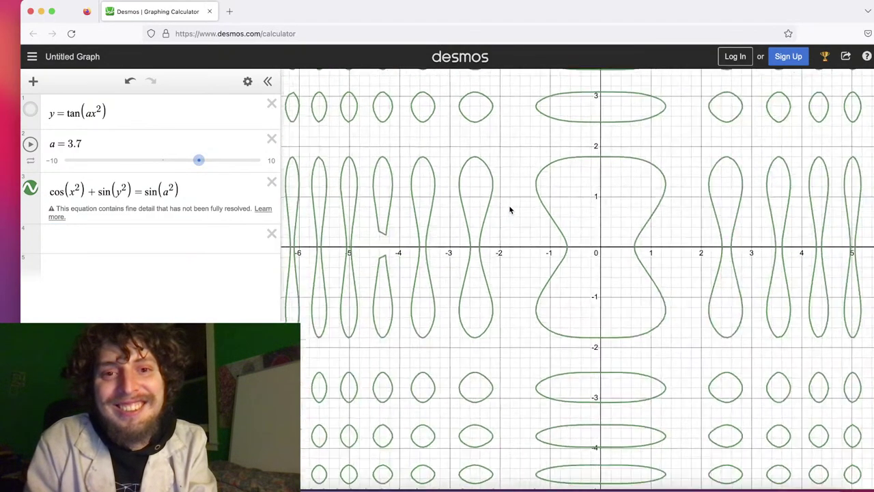
drag(517, 193, 449, 176)
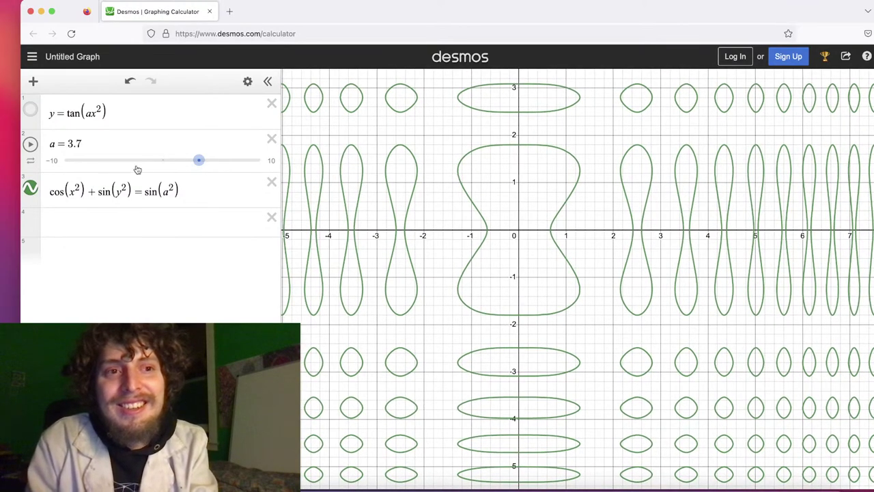
drag(199, 160, 192, 160)
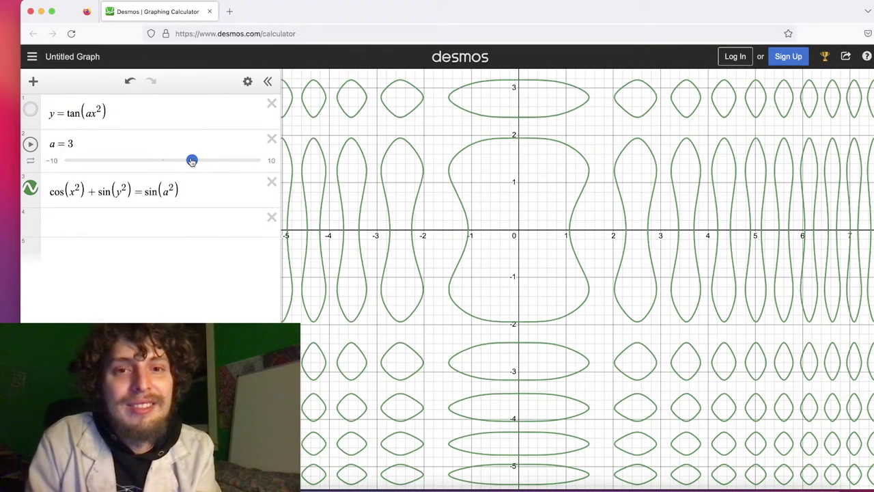
drag(489, 165, 513, 204)
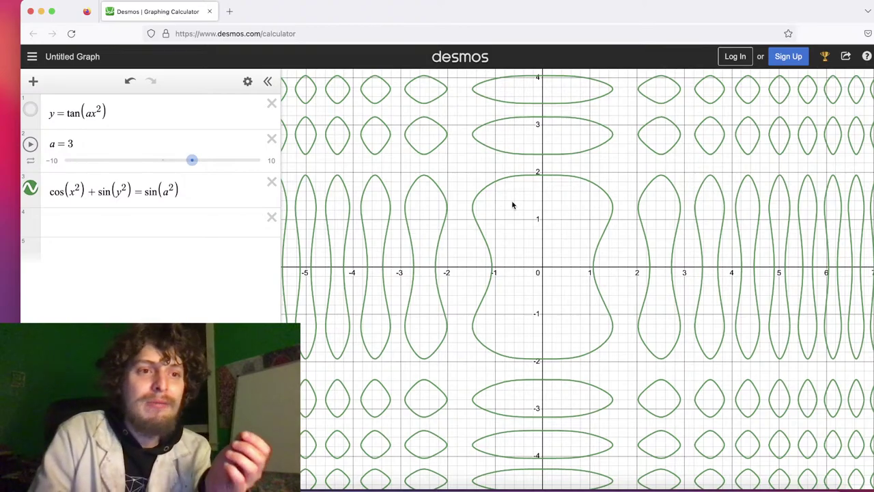
drag(512, 200, 508, 194)
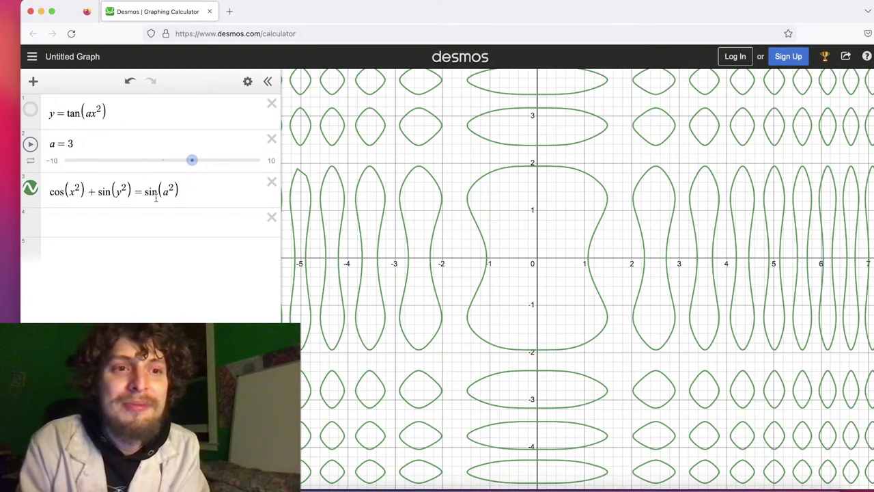
drag(161, 191, 141, 192)
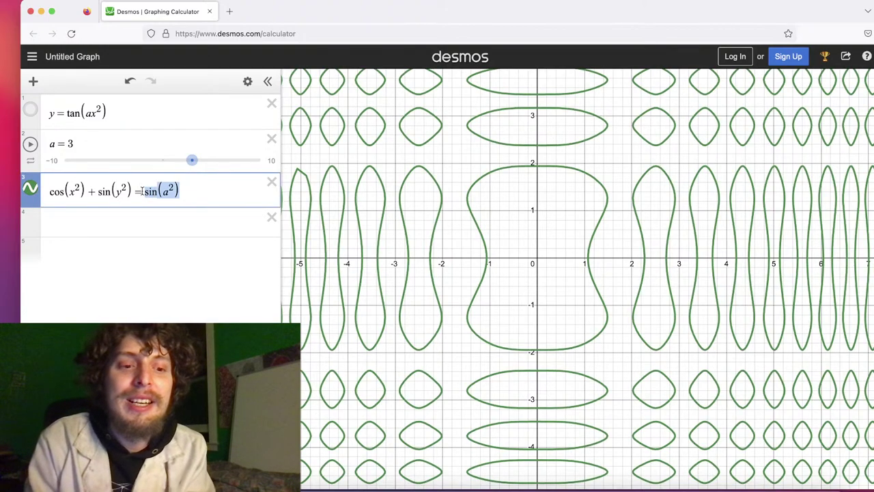
Replace sin(a²) with a² and lower a to −0.7 so the loops reappear
text(a)
key(BackSpace)
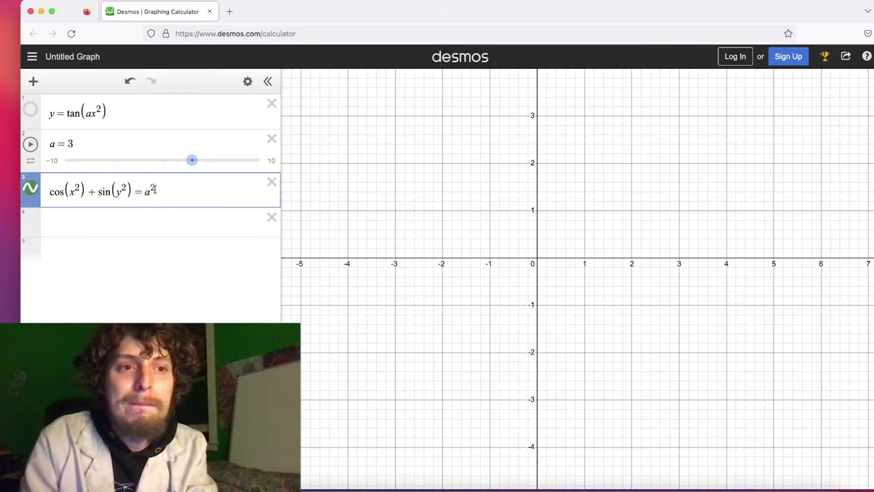
click(163, 249)
click(161, 218)
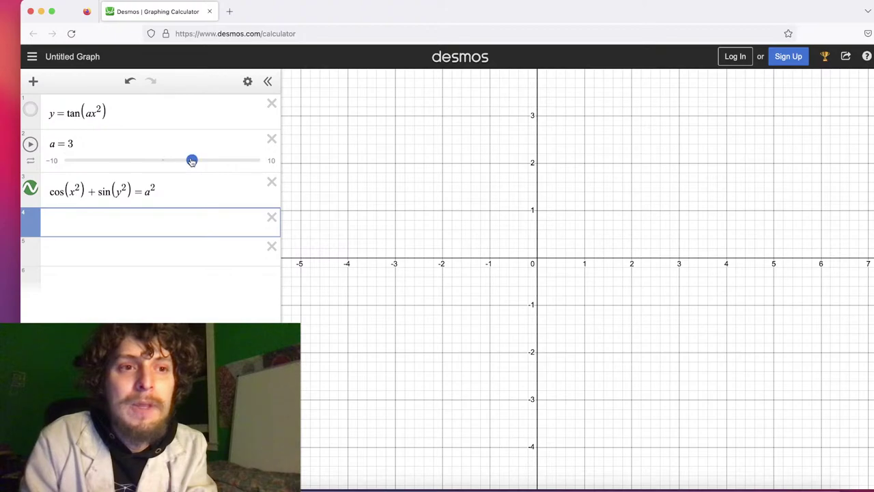
drag(192, 161, 156, 162)
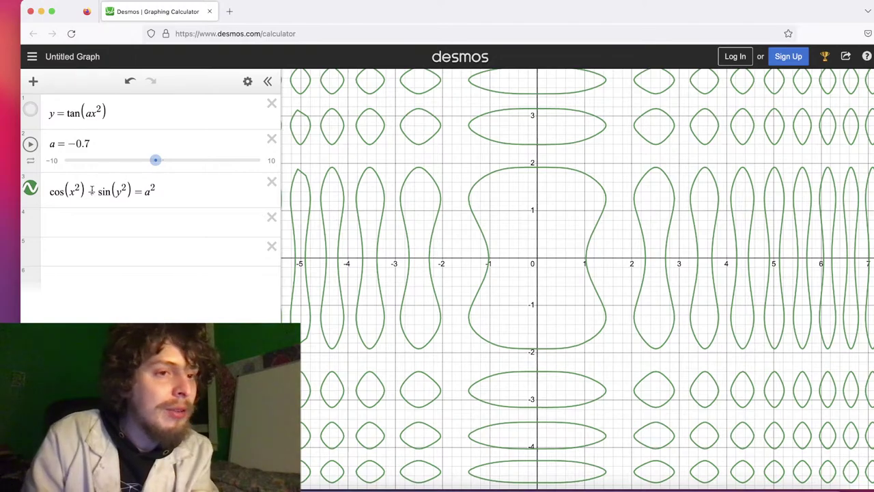
Change the cos(x²) term in expression 3 to sin(x²)
click(61, 191)
key(shift+Left)
key(shift+Left)
key(BackSpace)
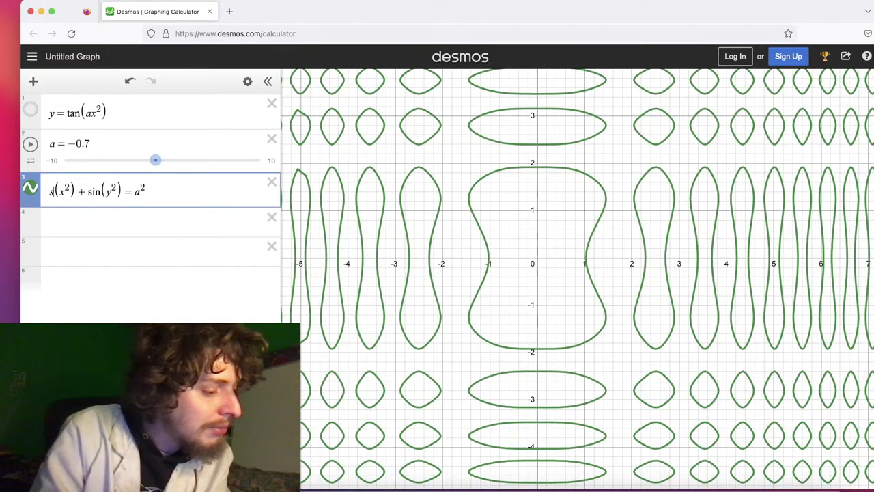
text(in)
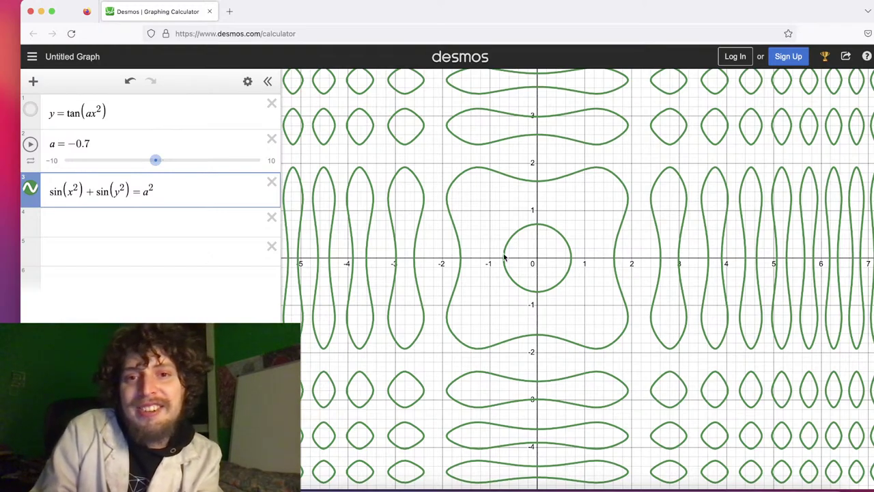
Raise slider a to 1 and view the crossed figure-eight loop lattice
drag(156, 160, 157, 160)
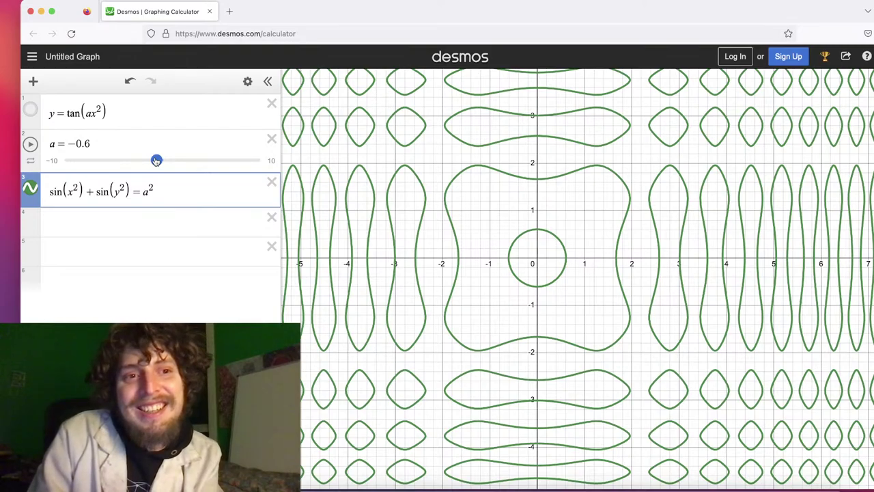
click(157, 161)
drag(157, 160, 172, 160)
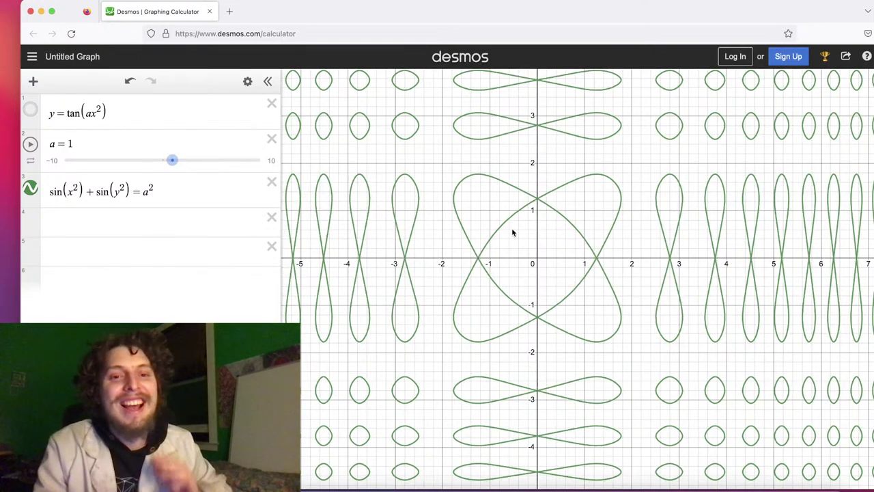
scroll(512, 227, down, 5)
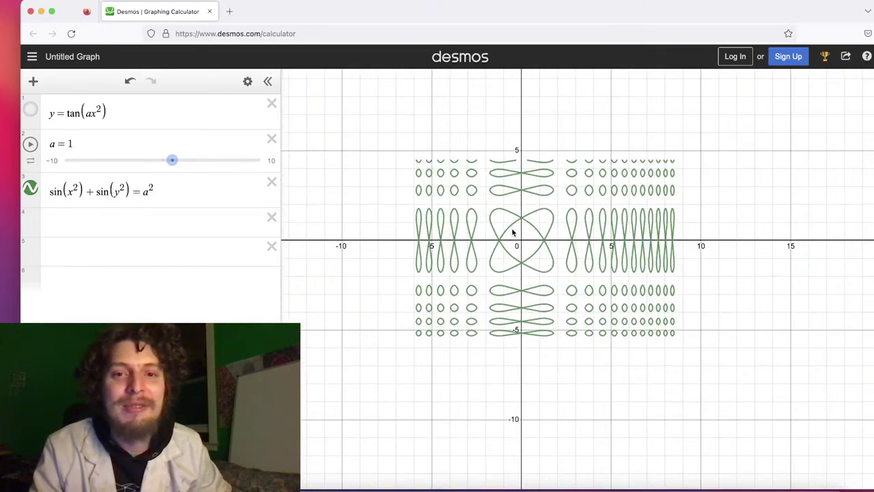
scroll(512, 228, up, 5)
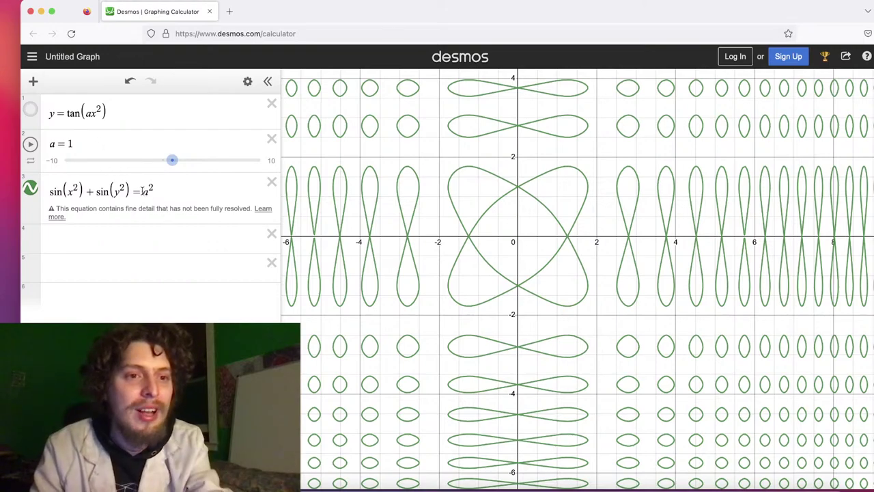
Replace a² with the constant 1, pan to inspect the pattern, then delete the 1 again
drag(142, 192, 176, 192)
text(1)
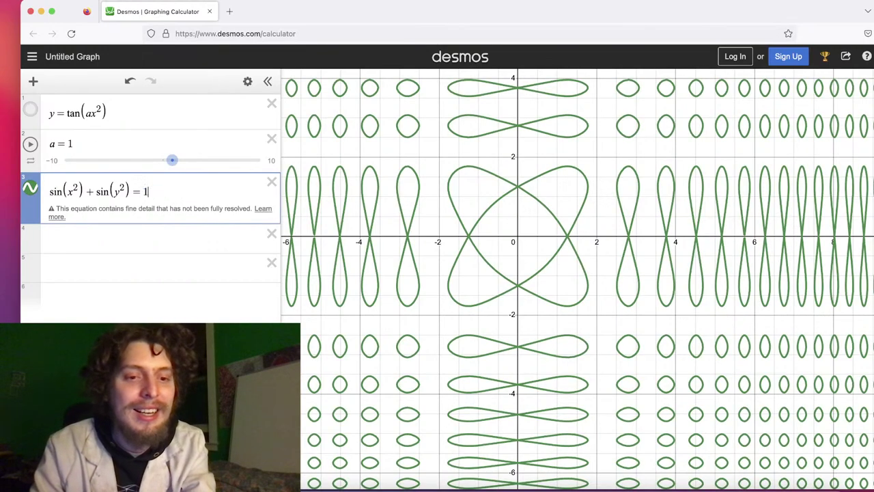
click(205, 309)
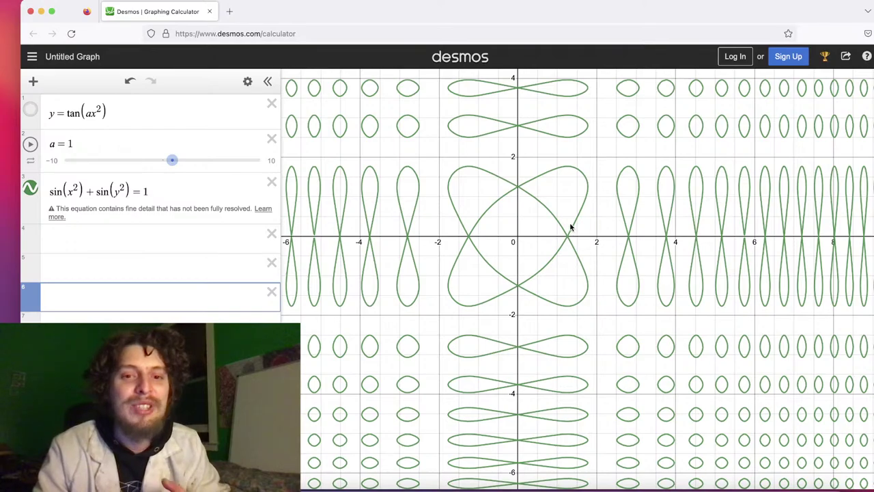
mouse_move(563, 207)
mouse_down()
mouse_move(556, 253)
mouse_move(712, 111)
mouse_move(717, 255)
mouse_move(630, 267)
mouse_move(568, 212)
mouse_move(562, 176)
mouse_move(591, 196)
mouse_move(597, 239)
mouse_move(568, 237)
mouse_move(570, 210)
mouse_up()
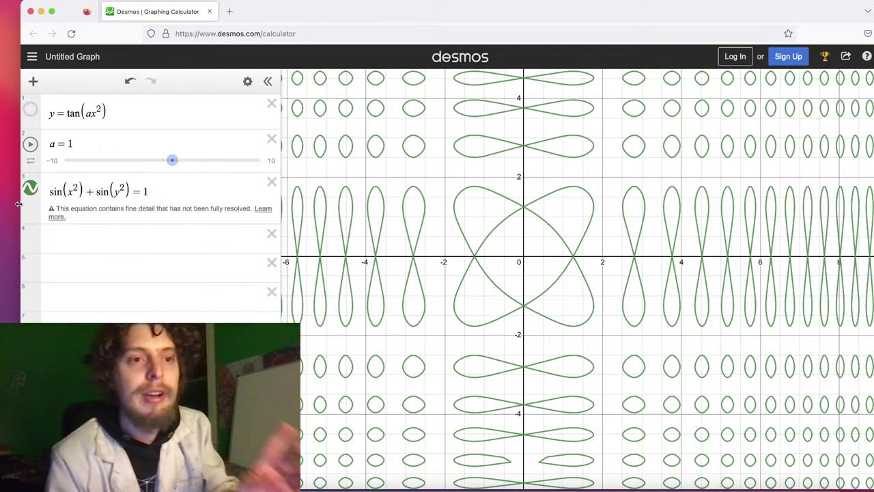
click(146, 191)
key(BackSpace)
Restore a² on the right, change the y term to tan(y²), and set a to 0.6
text(a^2)
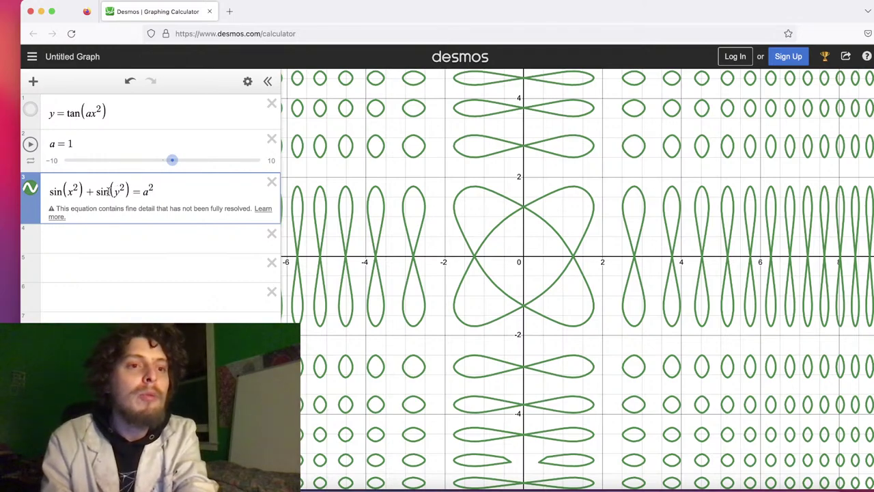
drag(107, 192, 96, 191)
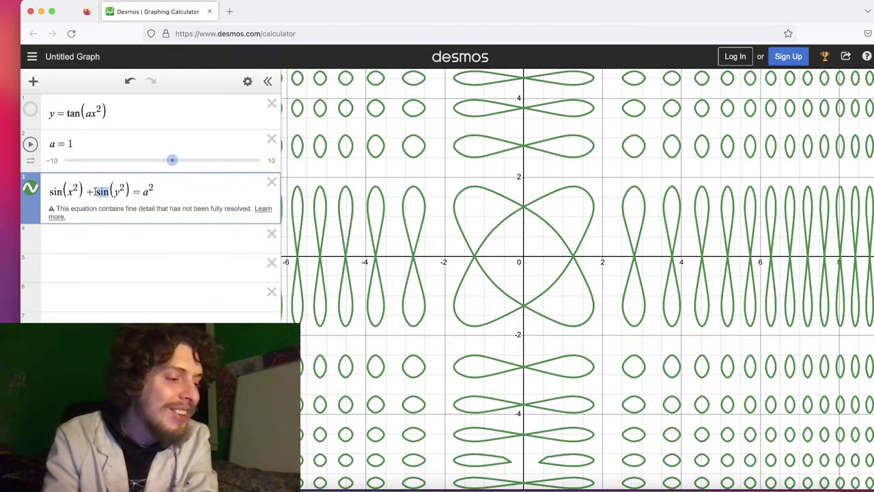
text(tan)
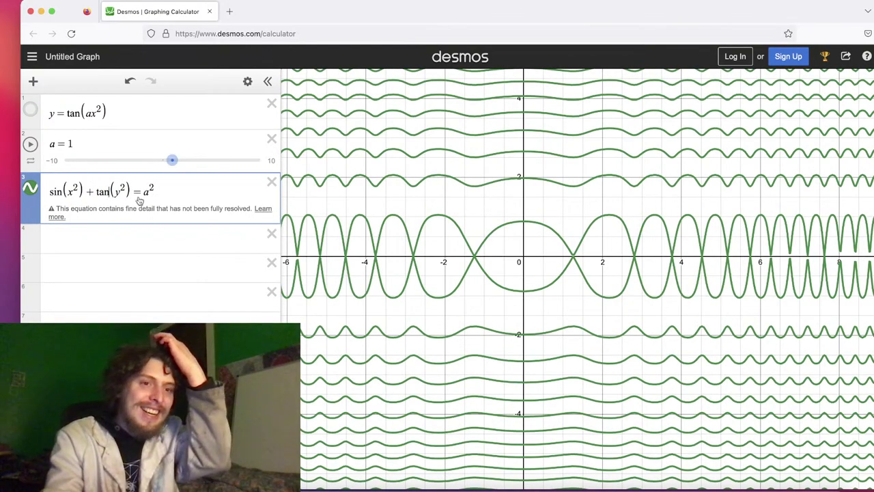
mouse_move(176, 160)
mouse_down()
mouse_move(144, 161)
mouse_move(194, 160)
mouse_move(175, 158)
mouse_up()
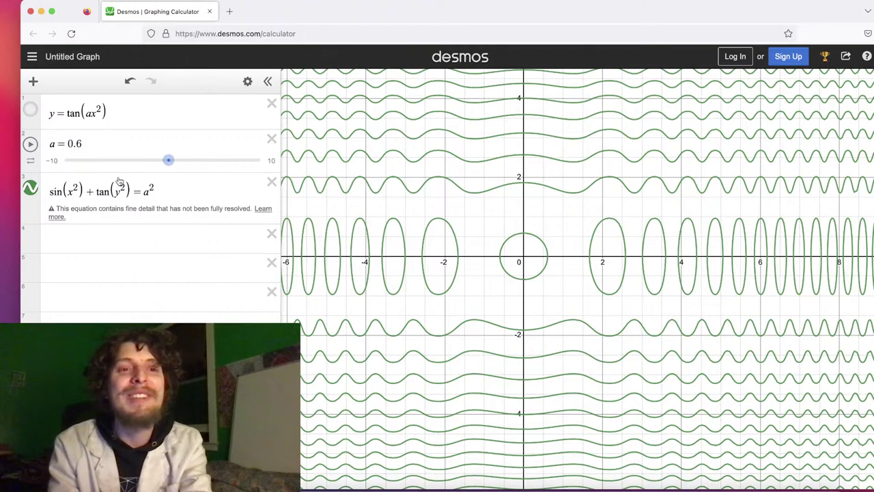
Change the x term to tan(x²), settle a at 0, and select the whole equation
double_click(53, 191)
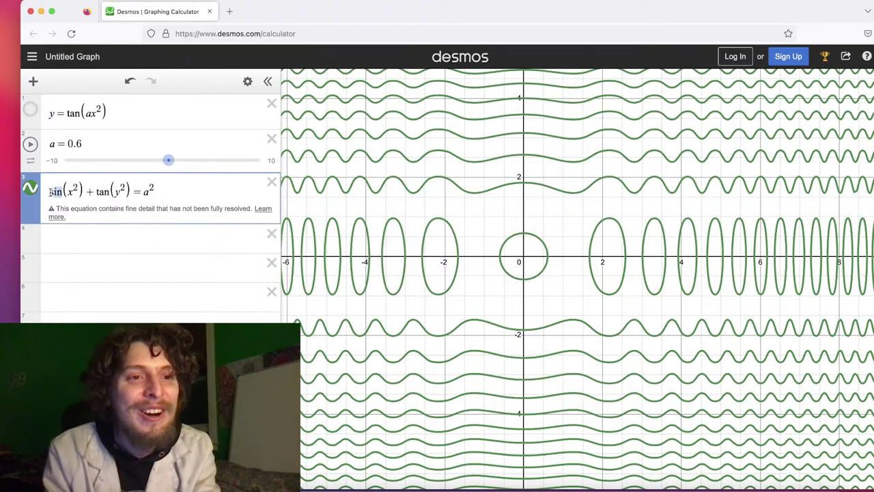
text(tan)
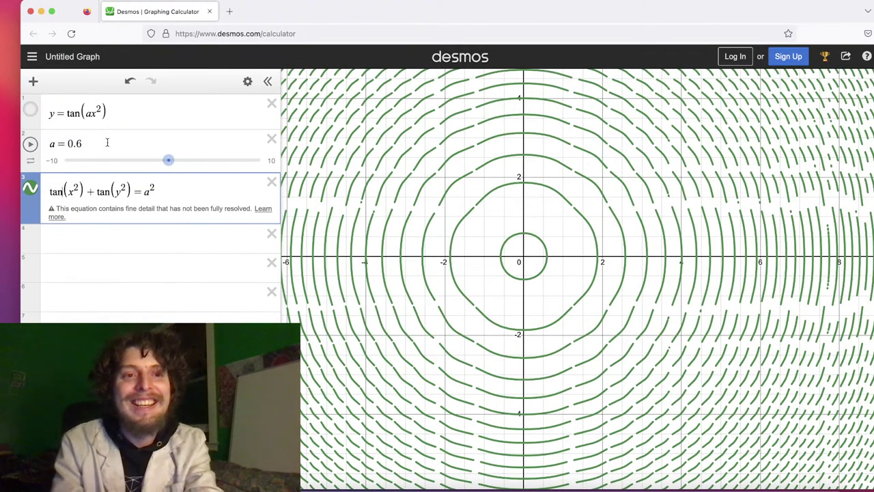
mouse_move(168, 160)
mouse_down()
mouse_move(94, 160)
mouse_move(164, 159)
mouse_up()
click(103, 236)
drag(172, 194, 6, 188)
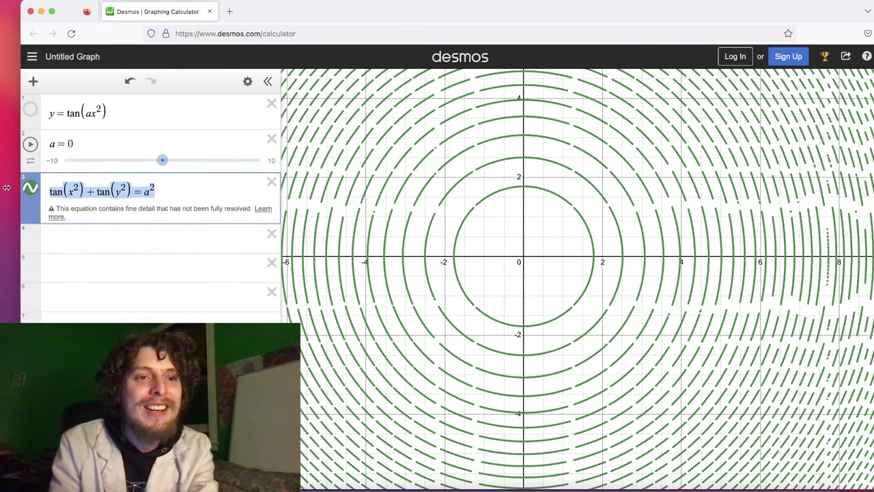
Copy the equation into row 4 and make it sin(x²)+tan(y²)=a²
key(super+c)
click(90, 235)
key(super+v)
double_click(57, 243)
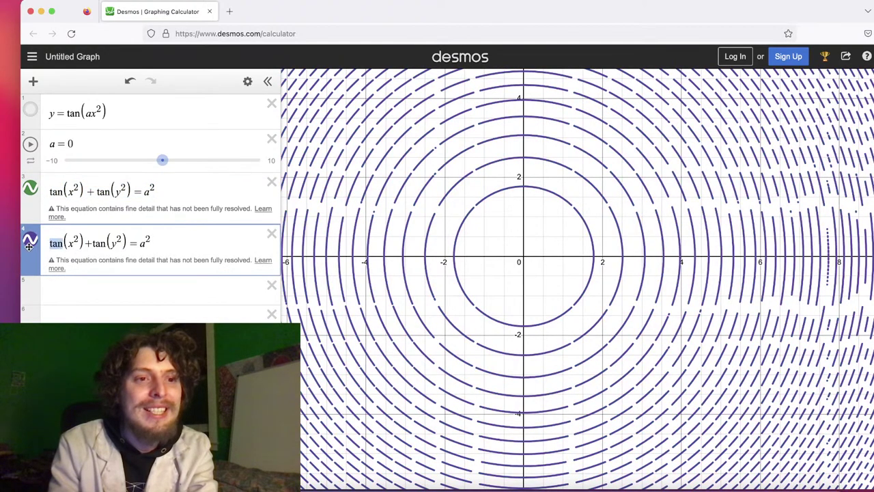
text(sub)
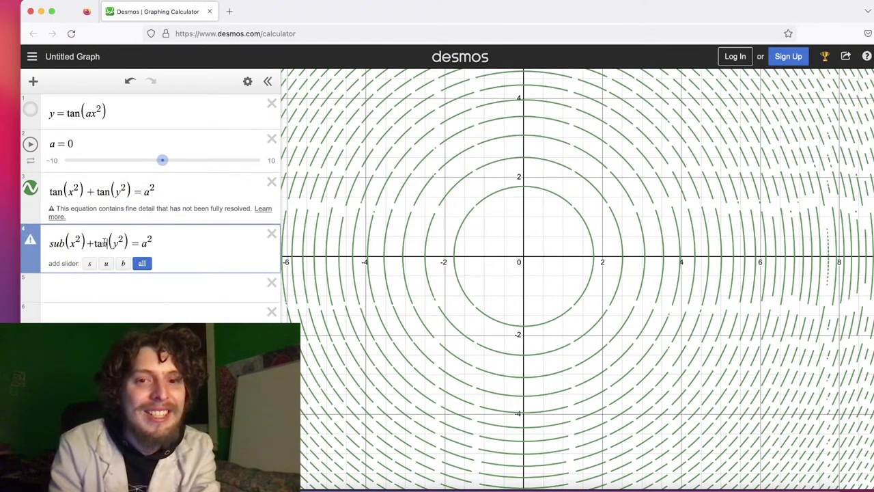
double_click(104, 243)
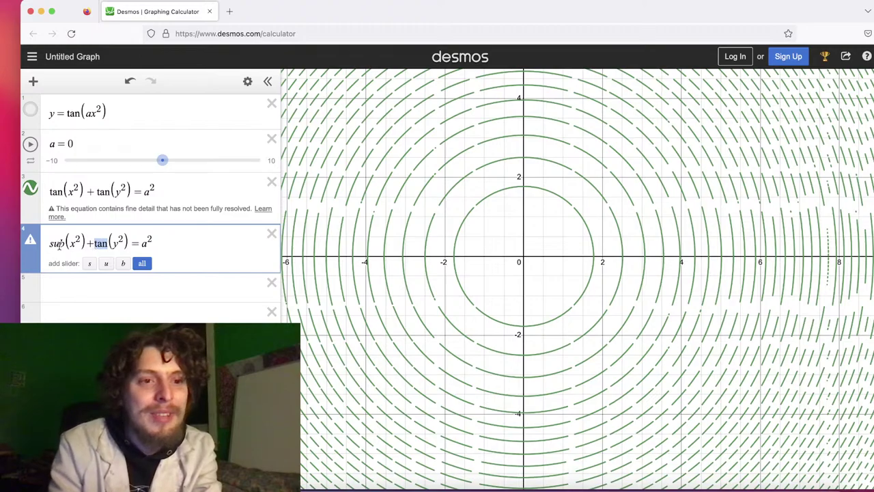
double_click(57, 243)
text(si)
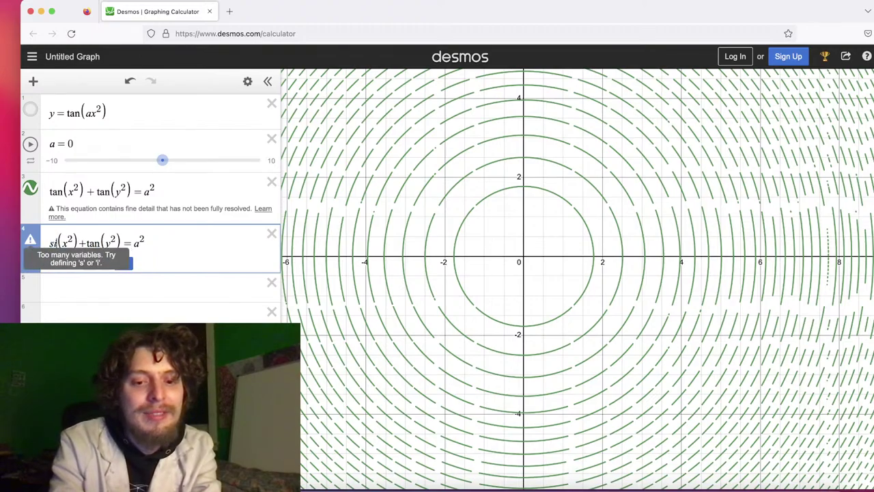
text(n)
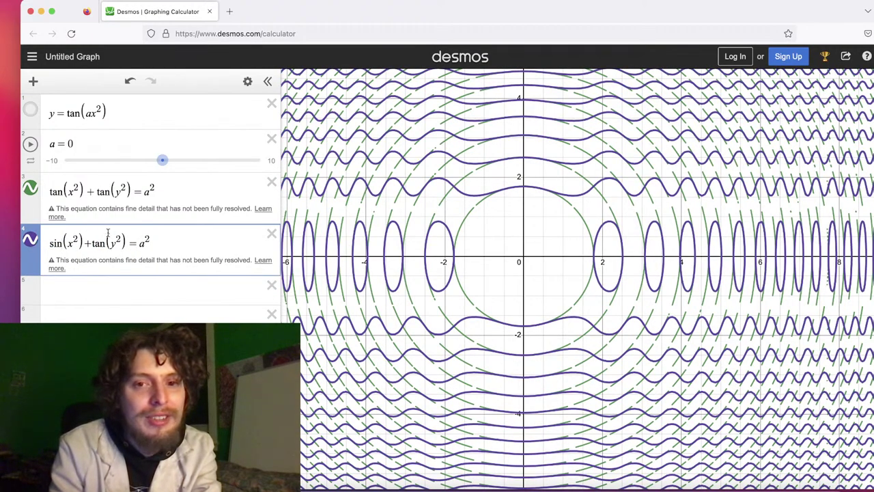
Duplicate that row and change its y term to sin, giving sin(x²)+sin(y²)=a²
drag(165, 247, 19, 252)
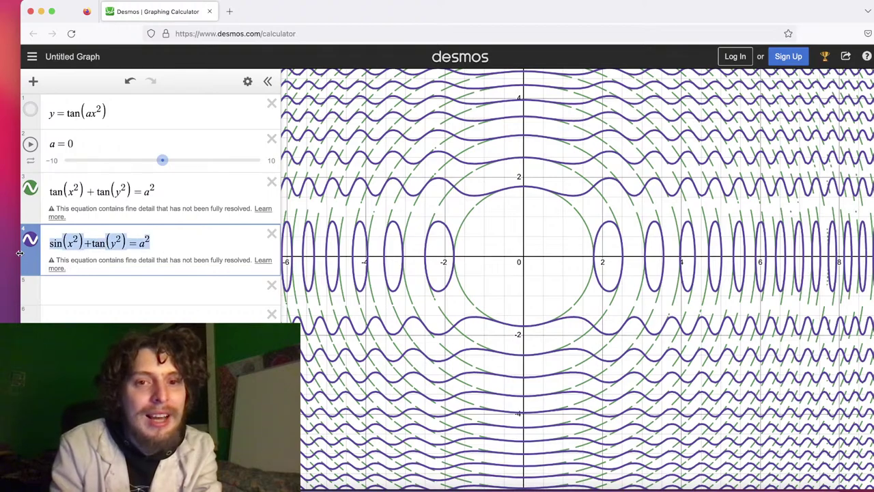
click(106, 285)
key(ctrl+v)
drag(106, 295, 90, 298)
text(sin)
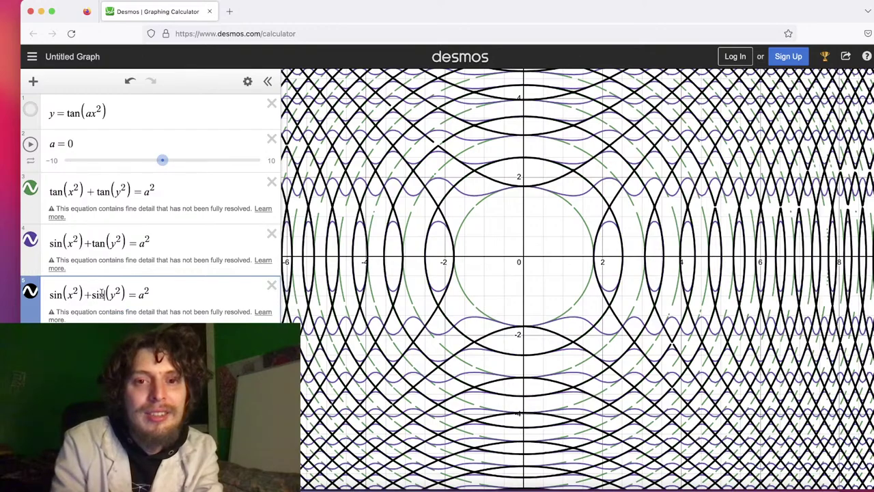
Paste another copy of sin(x²)+sin(y²)=a² into a new row and clear its sine term
shift+click(48, 295)
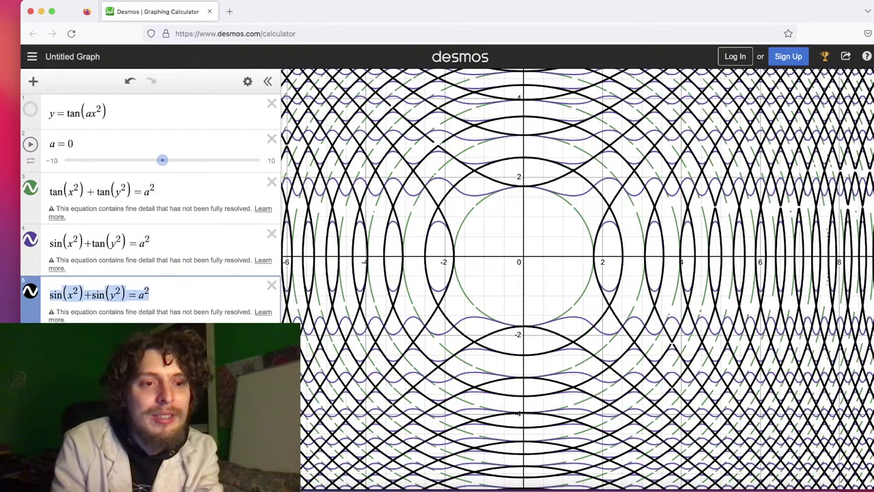
key(ctrl+c)
key(Return)
key(ctrl+v)
key(BackSpace)
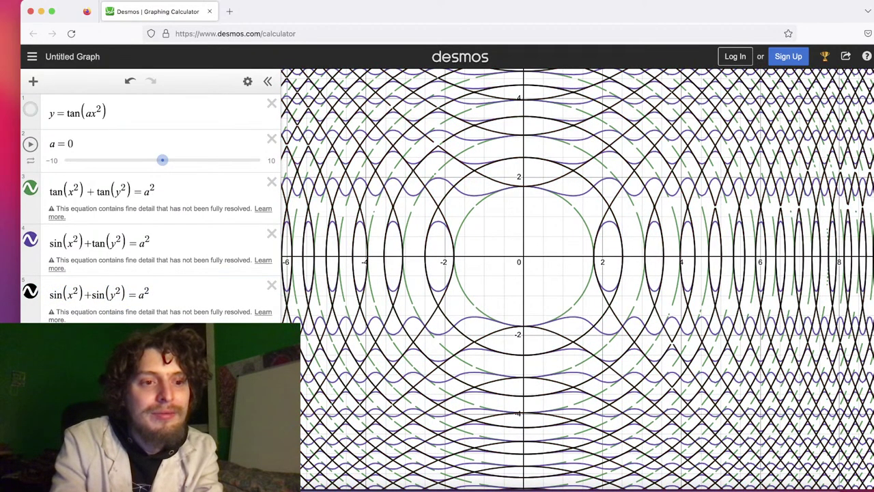
Make the copy's term cos, then animate a and pause it at −8.4
text(cos)
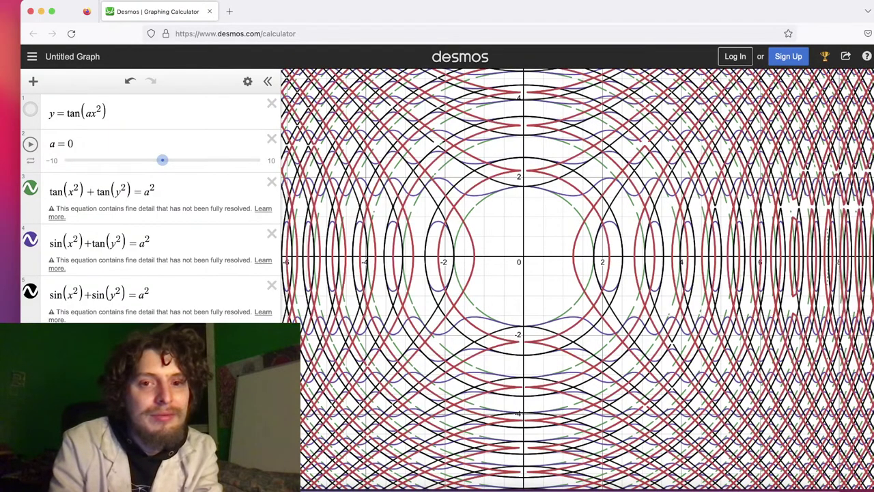
click(30, 145)
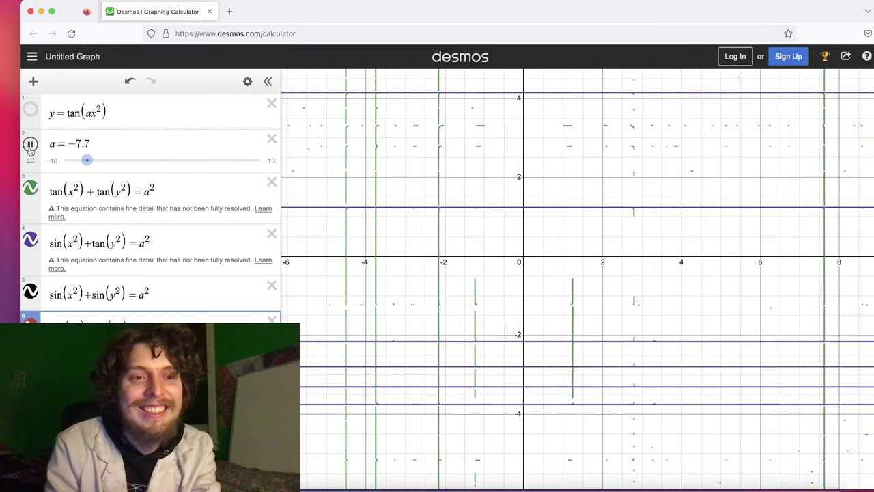
click(31, 146)
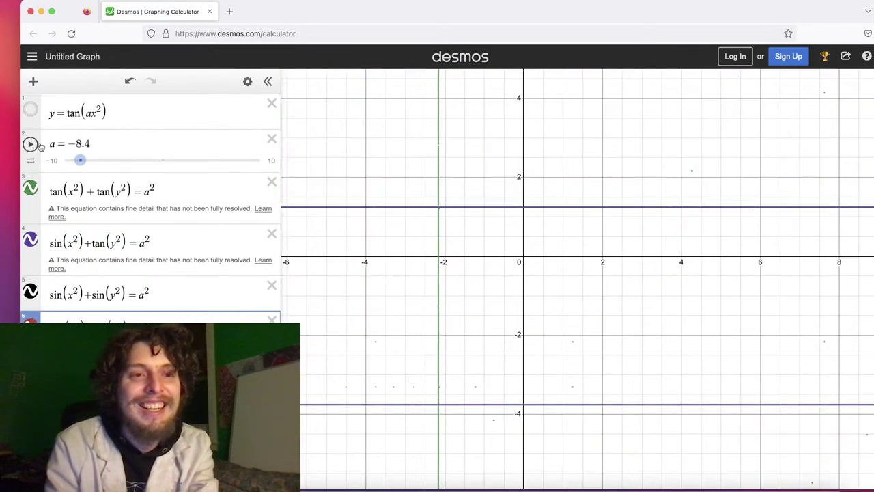
Check a's range limits, then delete the sin(x²)+sin(y²)=a² and sin(x²)+tan(y²)=a² rows
click(124, 157)
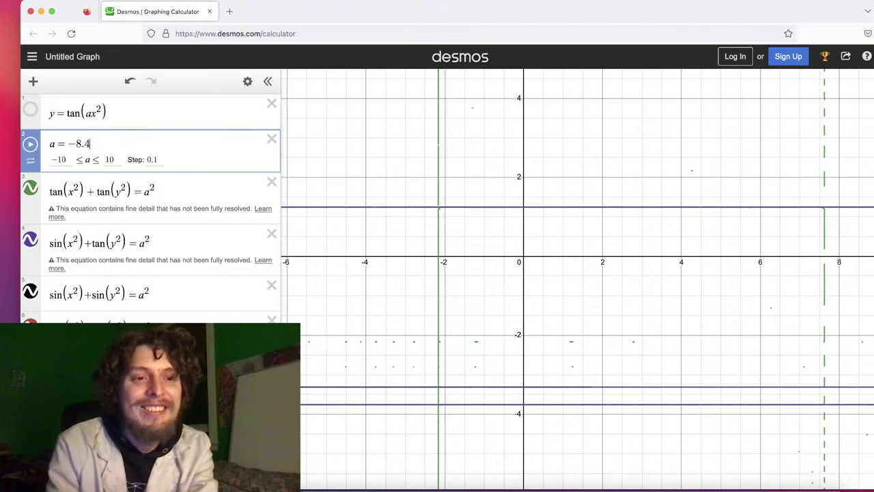
key(Escape)
key(Escape)
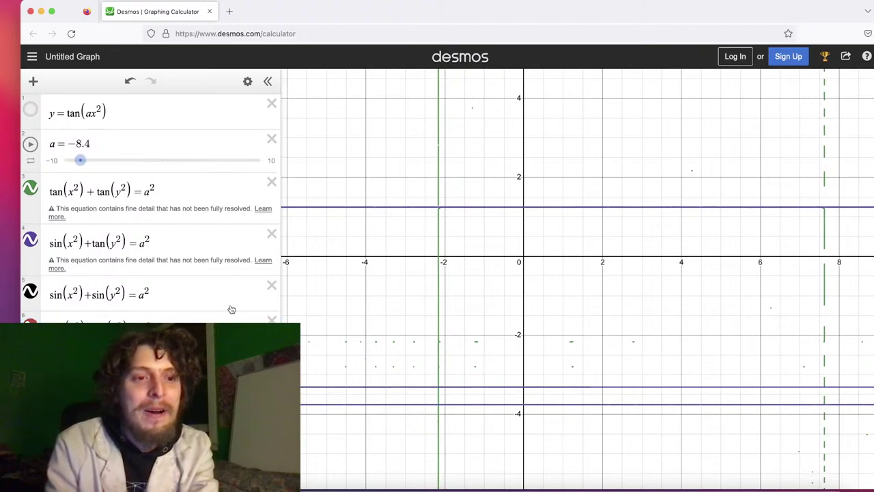
click(272, 284)
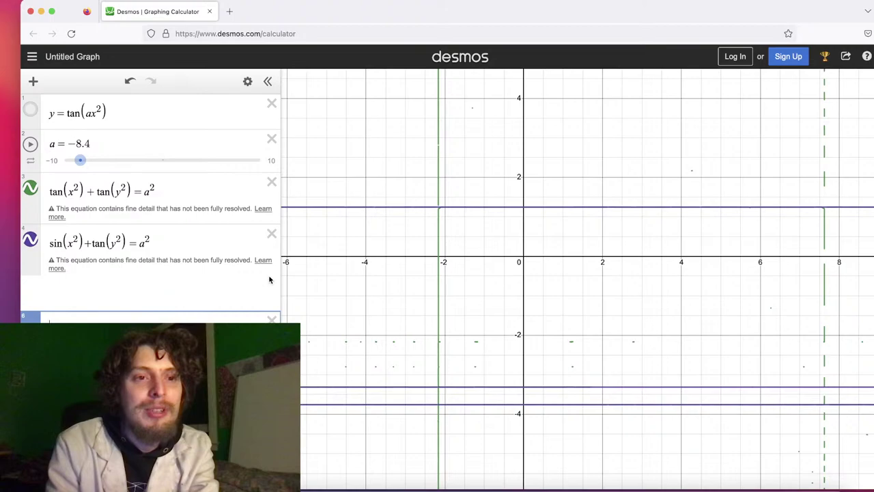
click(272, 235)
Hide the tan(x²)+tan(y²)=a² curve and start entering (x−sin(x))²+(y−sin(y))²=a
click(30, 188)
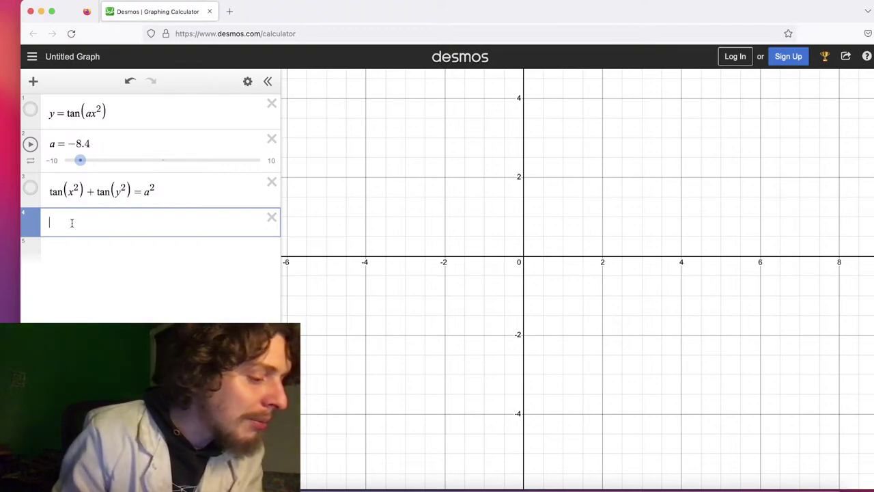
text(()
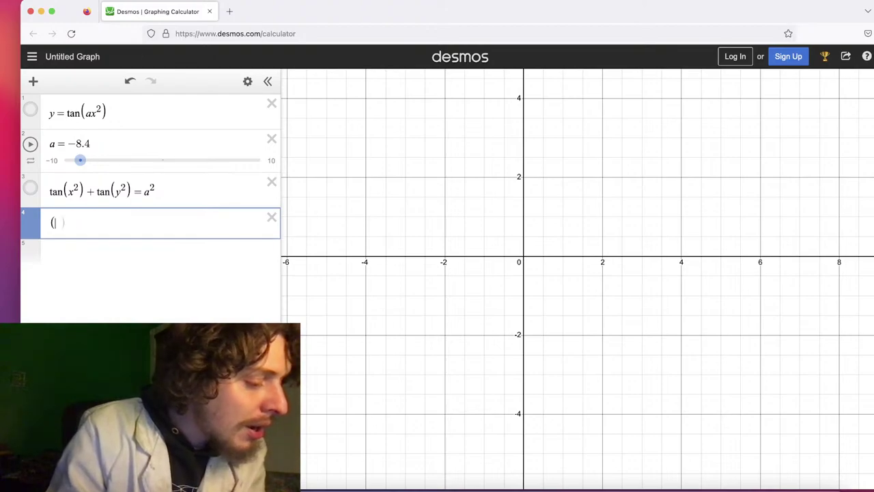
text(x-sin(x))
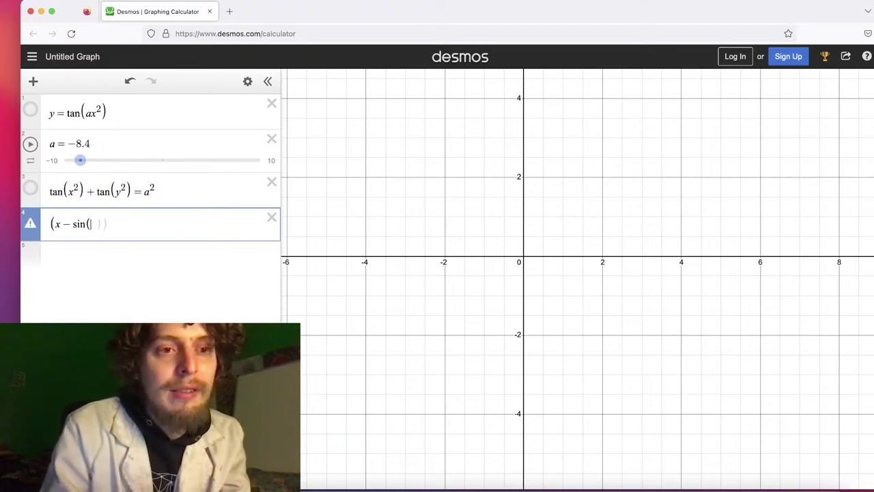
text())
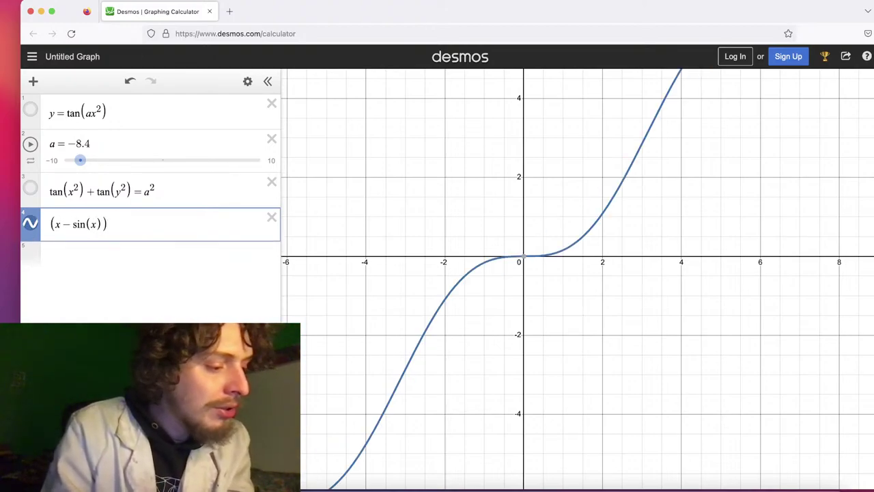
text(^2)
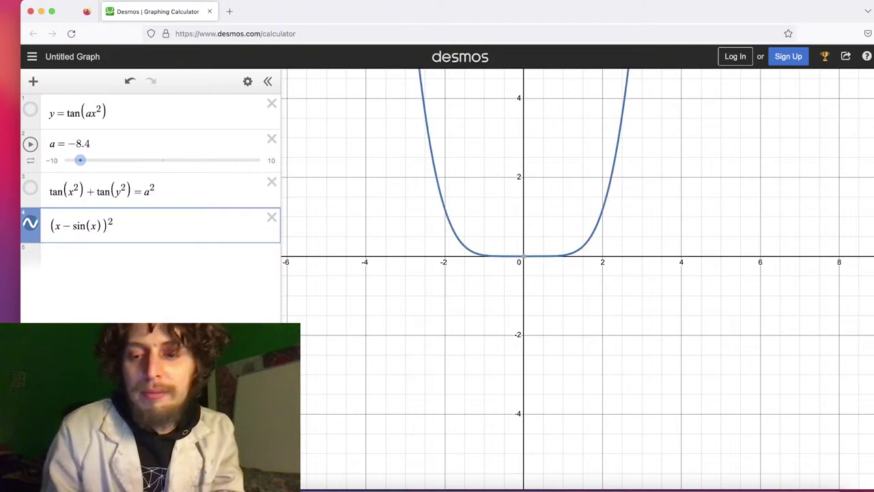
key(Right)
text(+)
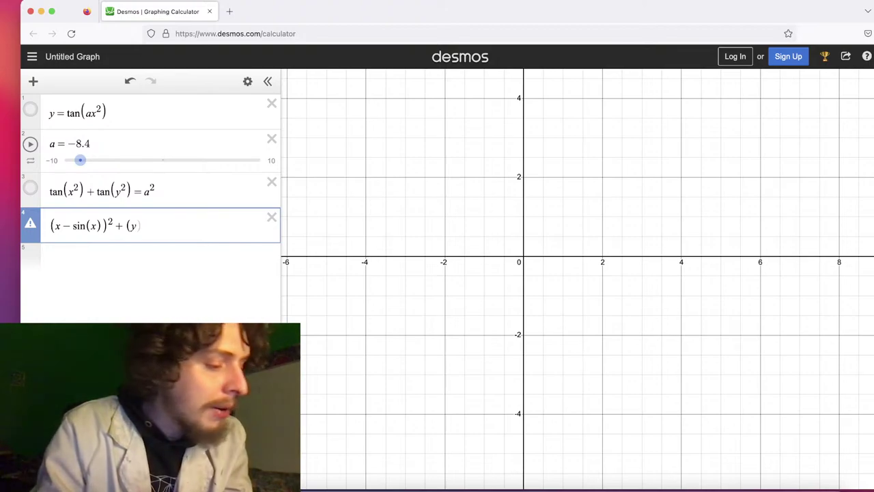
text((y-sin(y)
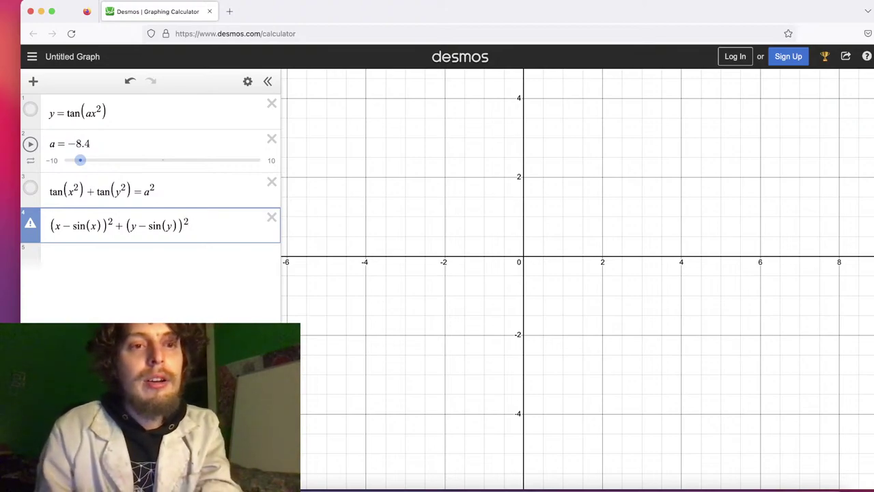
text(^2=a)
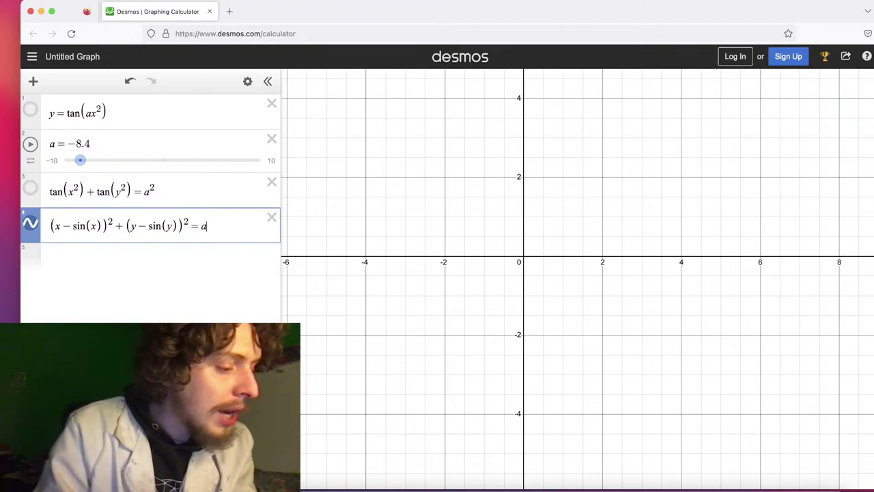
text(^)
Close the accidental browser tab, stay on the Desmos page, and remove stray characters after a
key(super+t)
text(2)
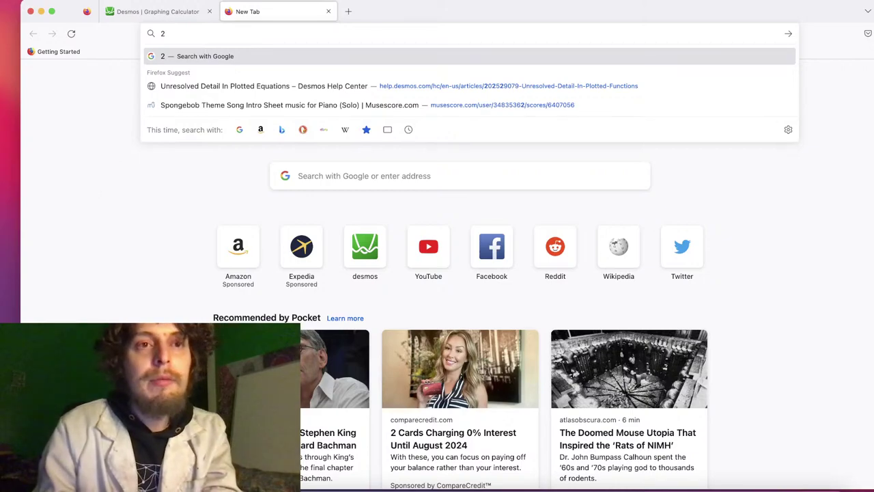
click(329, 12)
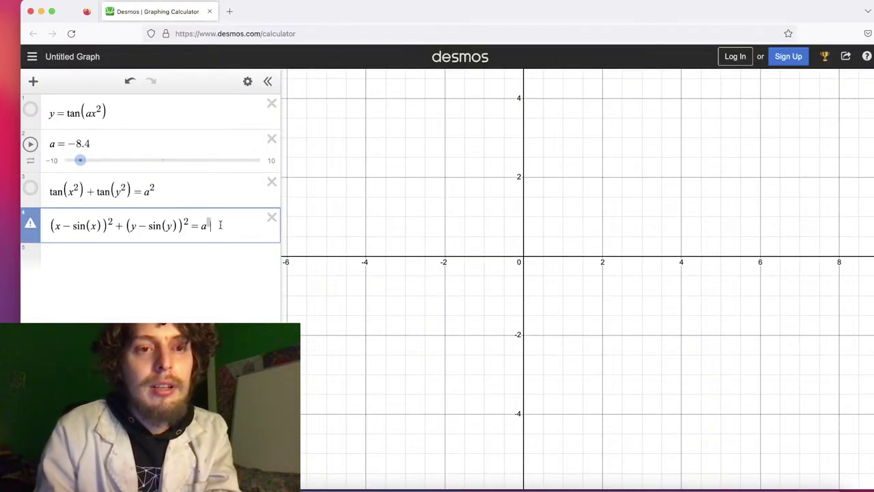
key(BackSpace)
text(@)
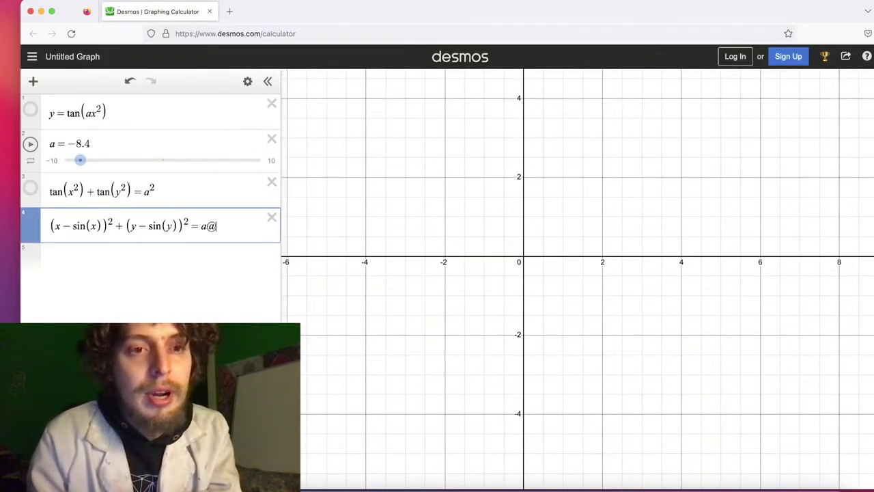
key(BackSpace)
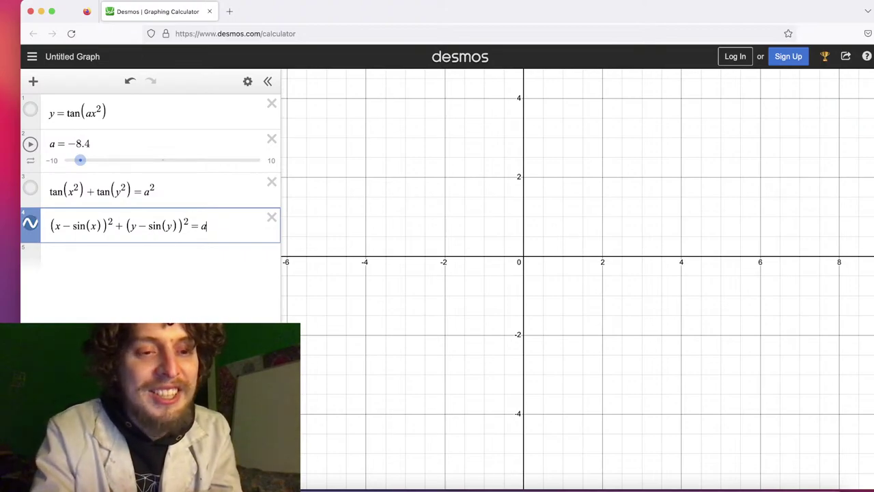
key(super+r)
key(super+l)
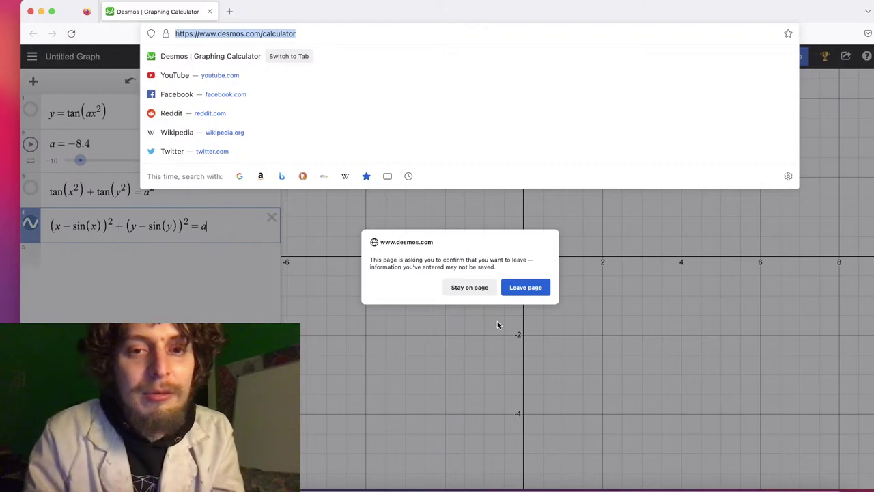
click(520, 351)
click(469, 287)
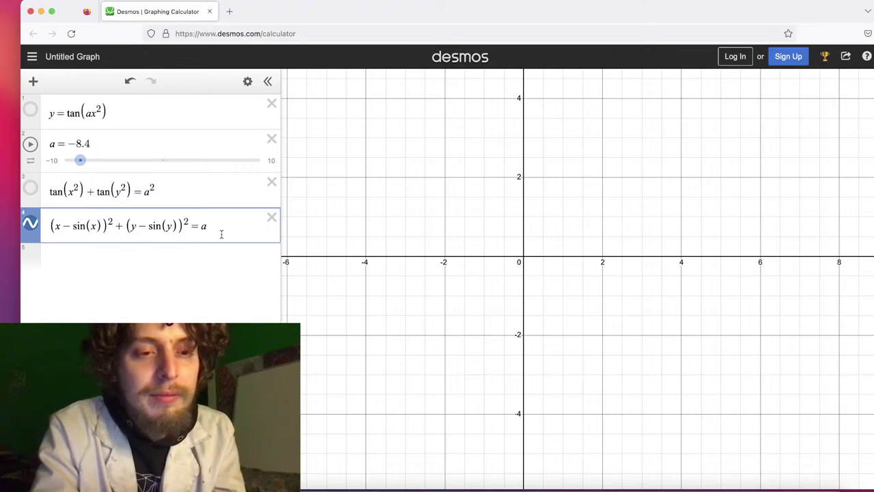
Square a on the right side and drag a from about −9.3 to 6.3
text(^2)
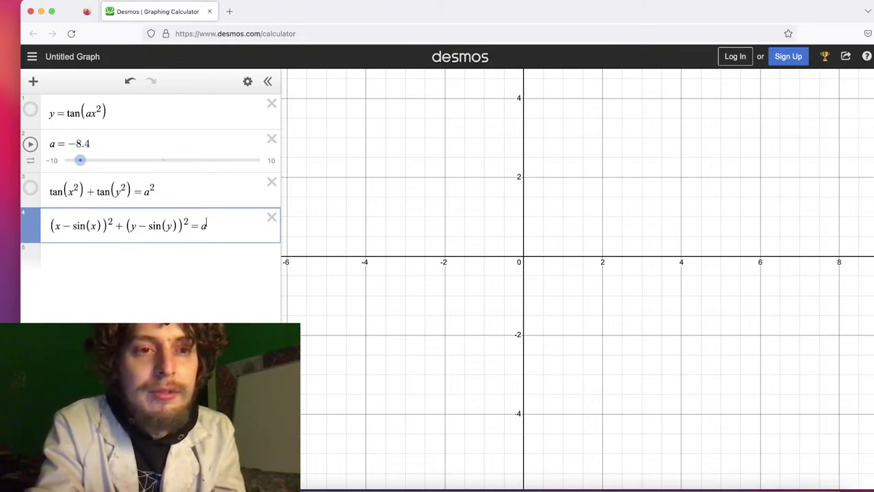
scroll(514, 253, down, 5)
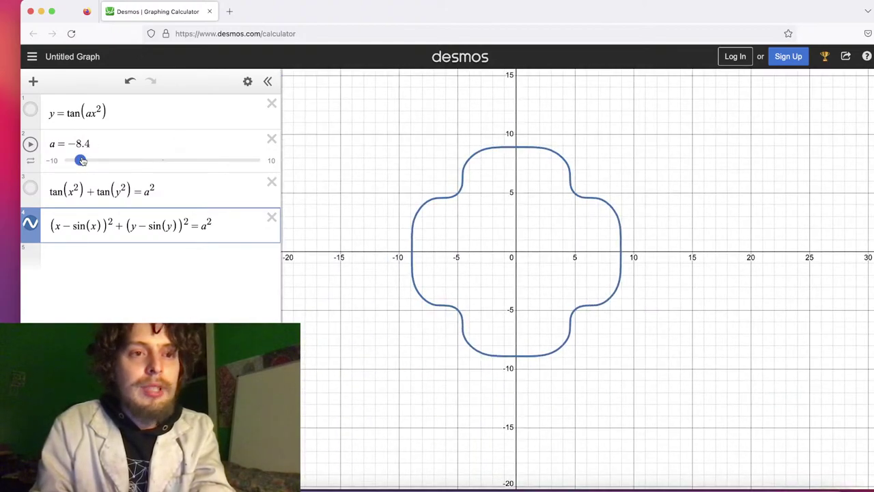
mouse_move(80, 159)
mouse_down()
mouse_move(61, 162)
mouse_move(170, 174)
mouse_move(221, 166)
mouse_move(165, 164)
mouse_move(226, 166)
mouse_up()
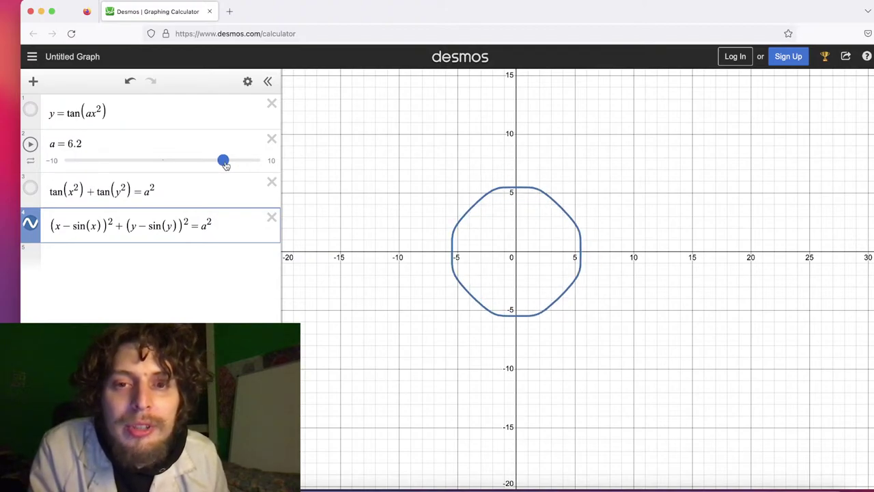
drag(226, 165, 278, 153)
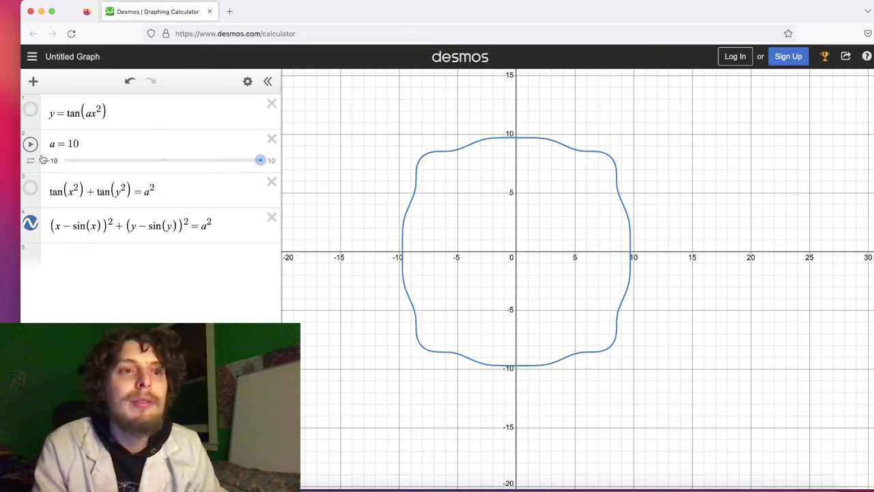
Raise a's upper limit to 100, grow a to about 30.5, then animate and pause at 50.5
click(67, 142)
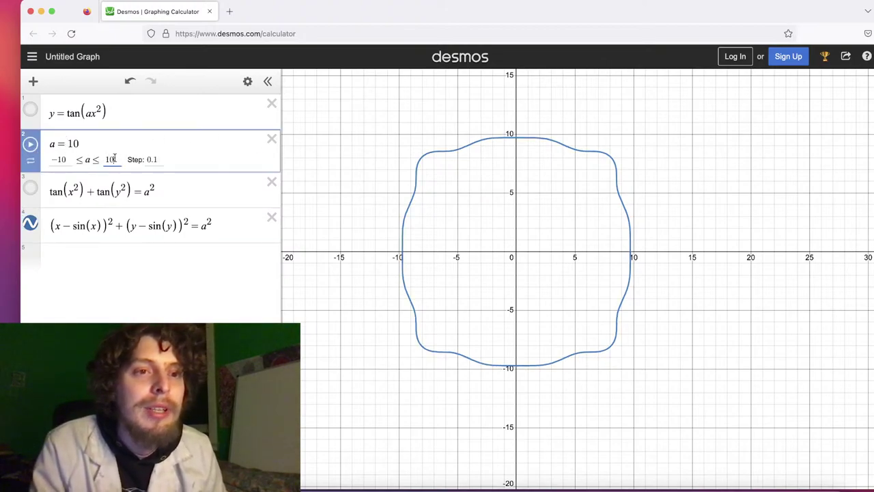
text(0)
key(Return)
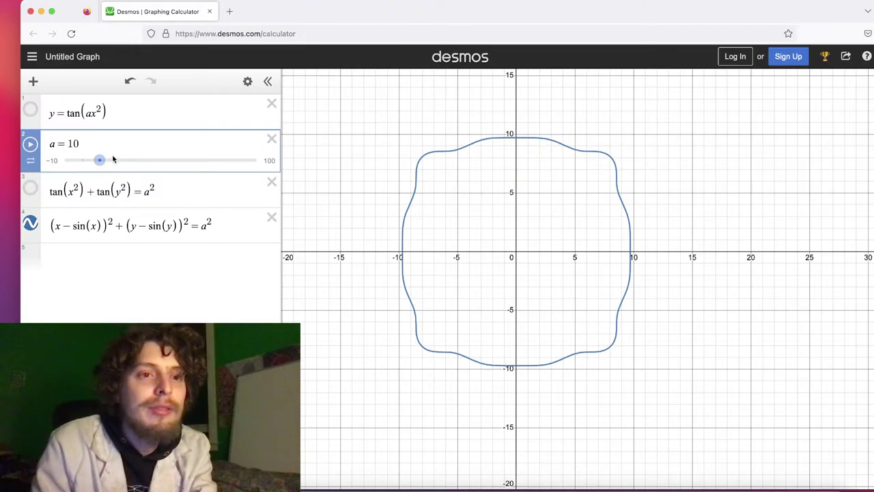
drag(100, 160, 120, 160)
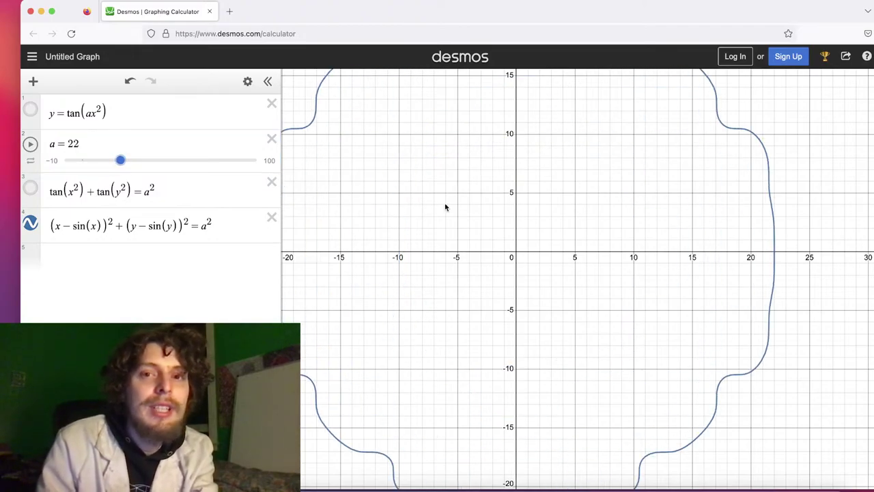
scroll(478, 213, down, 10)
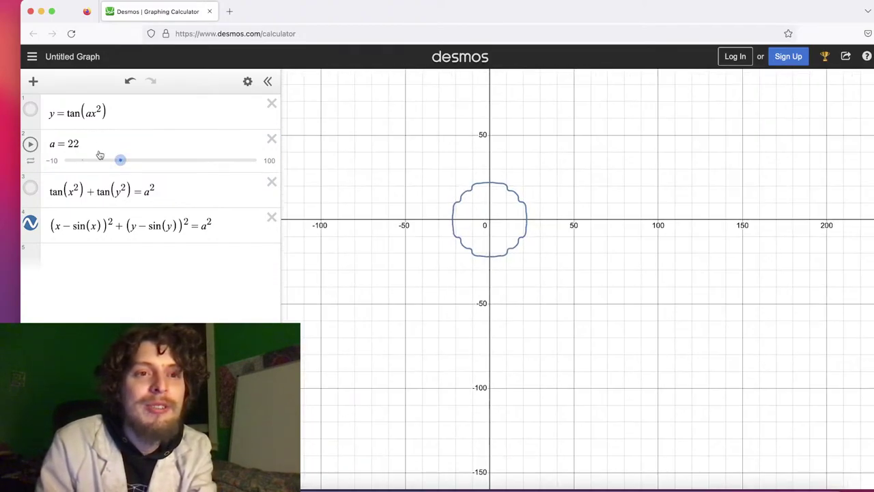
drag(120, 160, 45, 171)
click(30, 144)
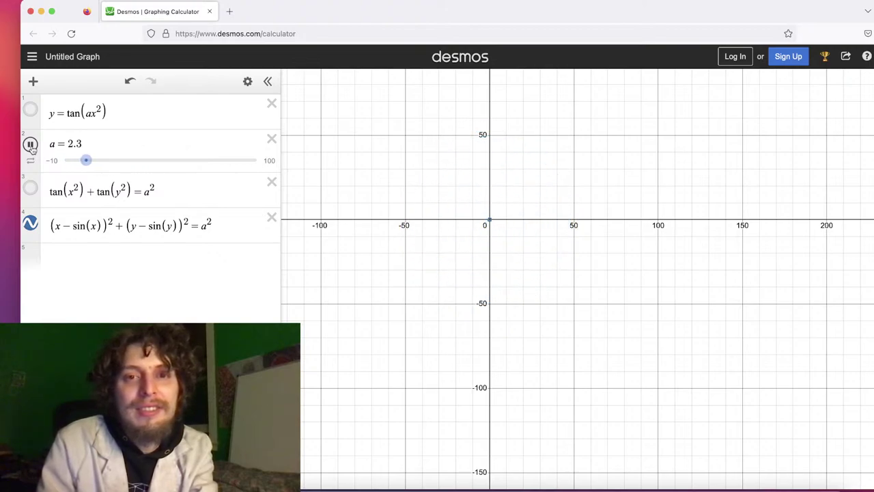
click(30, 146)
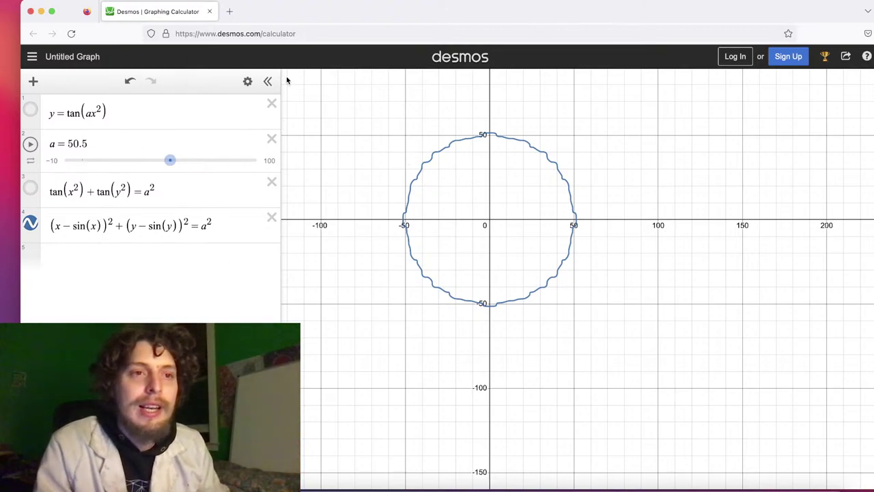
Delete the fourth equation and show the tan(x²)+tan(y²)=a² curve again
click(272, 218)
click(172, 190)
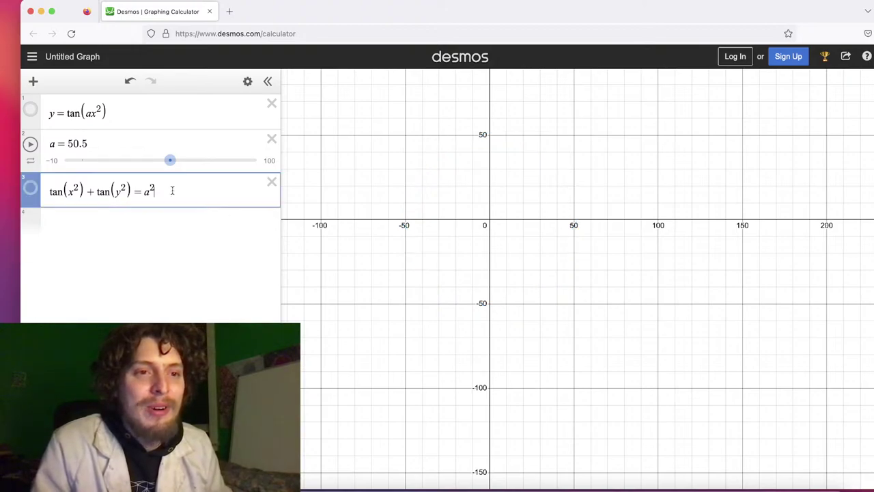
double_click(97, 192)
key(BackSpace)
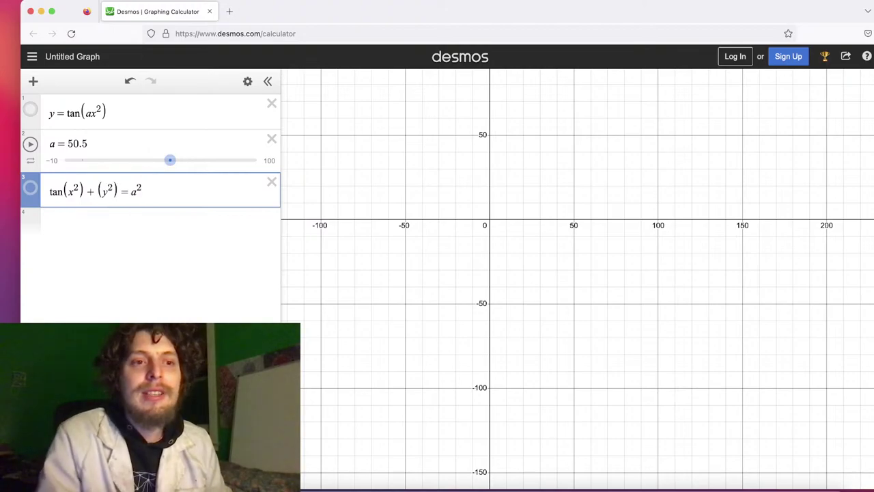
click(31, 190)
scroll(512, 234, up, 3)
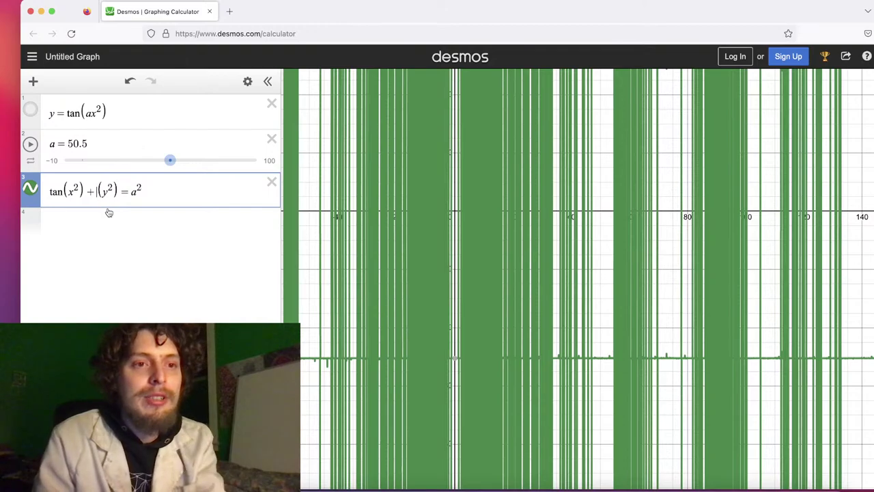
text(tan)
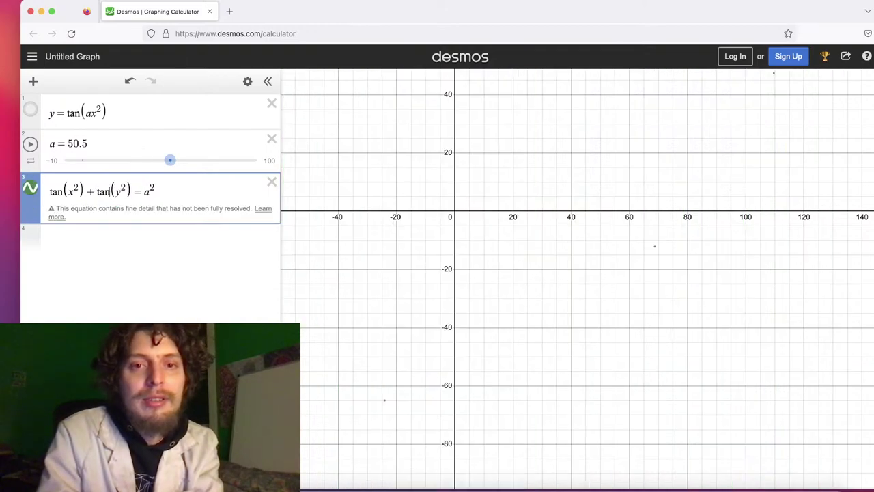
Limit slider a to a maximum of 10 and set a to 1.3
click(150, 246)
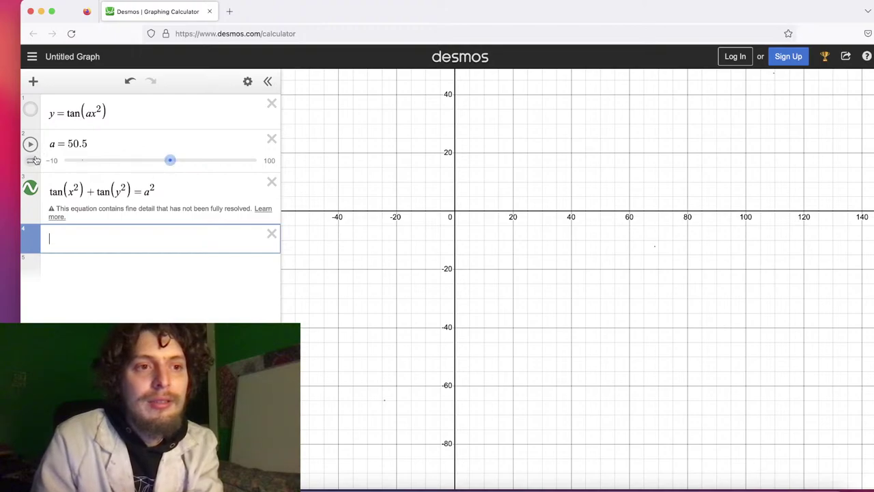
click(31, 160)
click(51, 141)
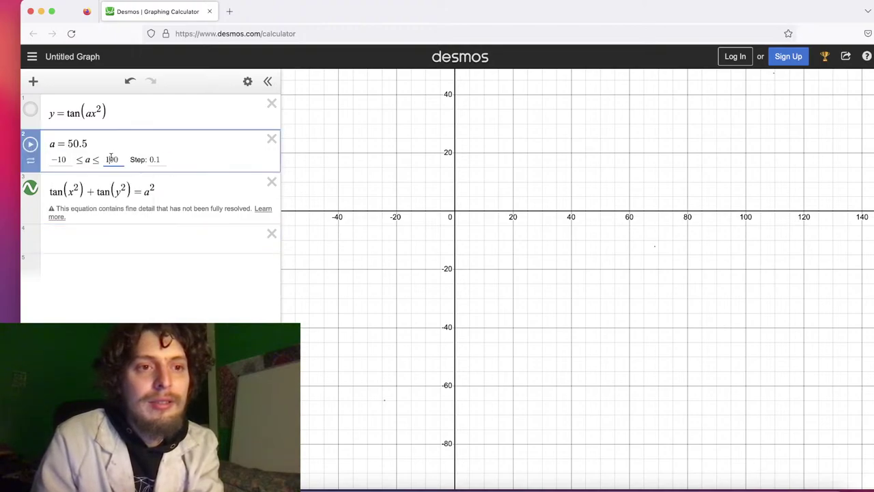
key(BackSpace)
click(359, 251)
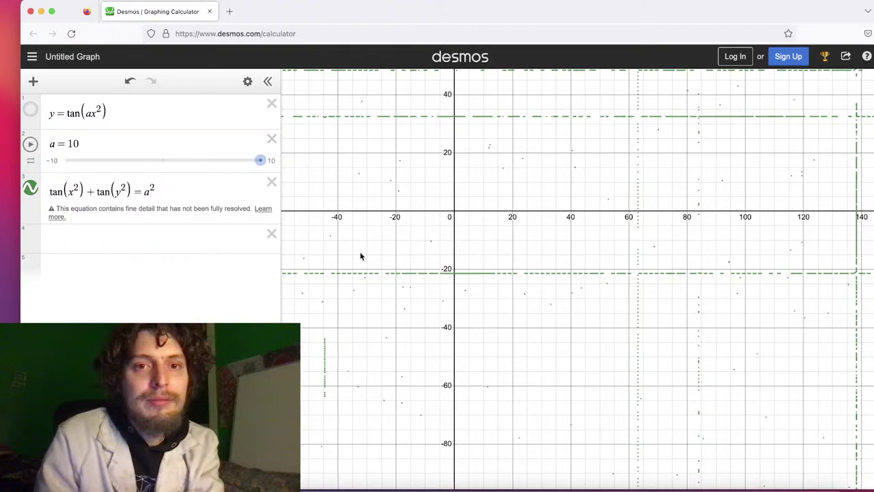
click(175, 161)
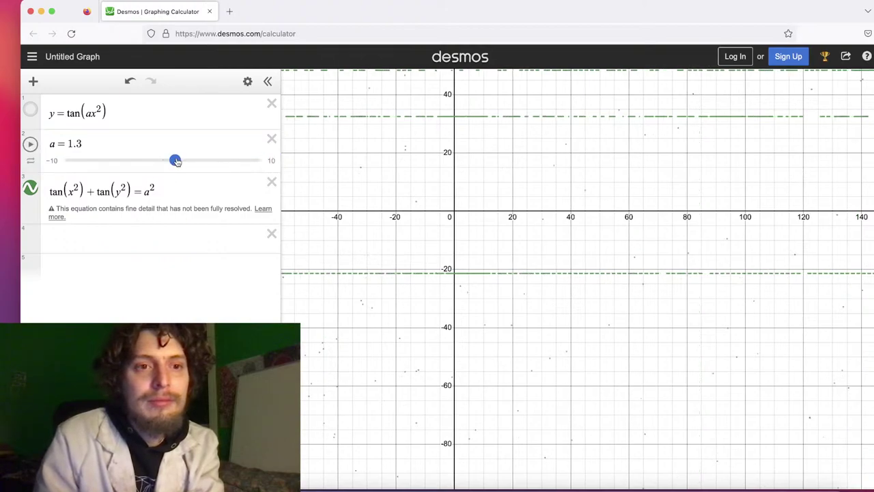
Change the second term to sin(y²), giving tan(x²)+sin(y²)=a²
scroll(451, 226, up, 5)
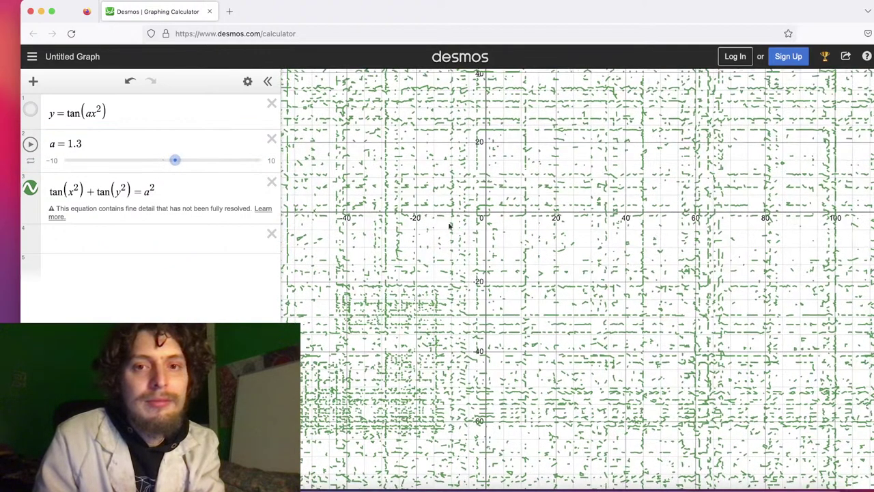
scroll(467, 235, up, 8)
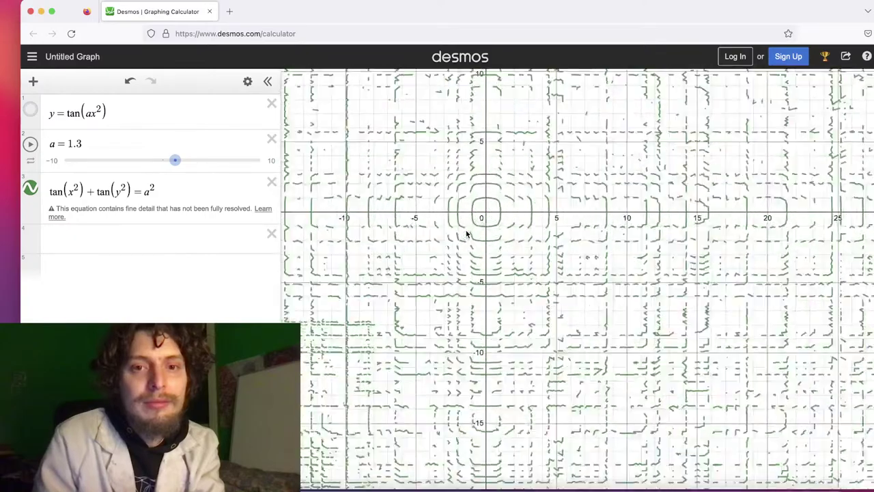
scroll(467, 235, up, 5)
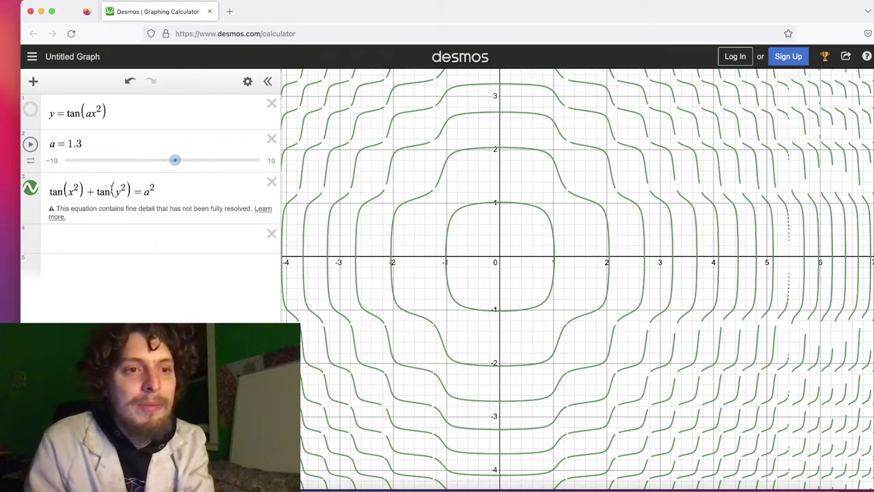
drag(111, 190, 98, 191)
text(sin)
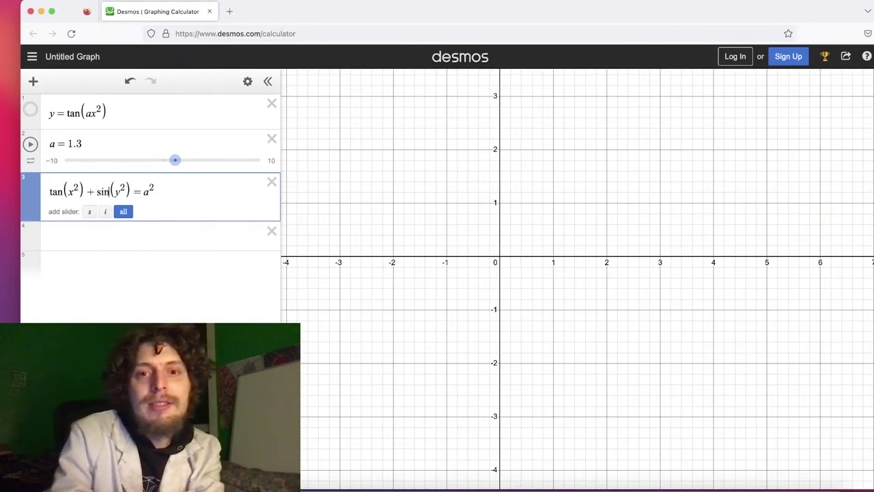
Change the first term back to sin(x²), raise a to 2.8 and recenter the view
double_click(57, 192)
text(sin)
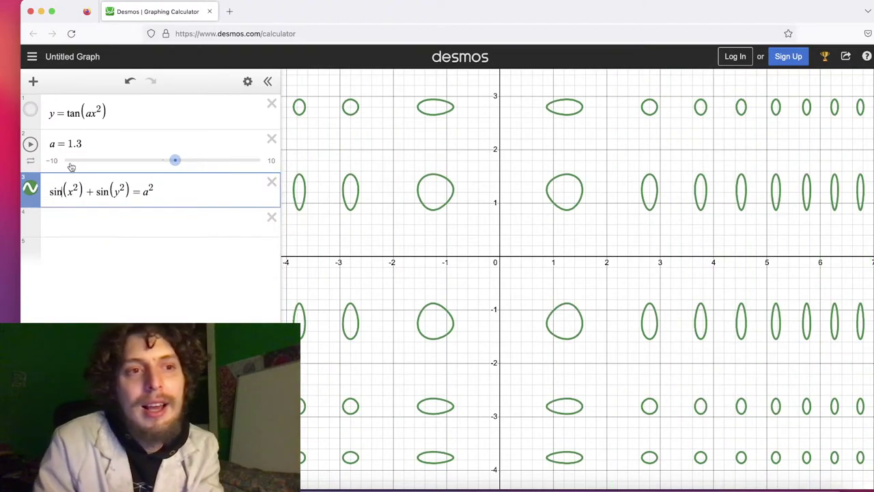
mouse_move(176, 161)
mouse_down()
mouse_move(191, 161)
mouse_move(164, 158)
mouse_up()
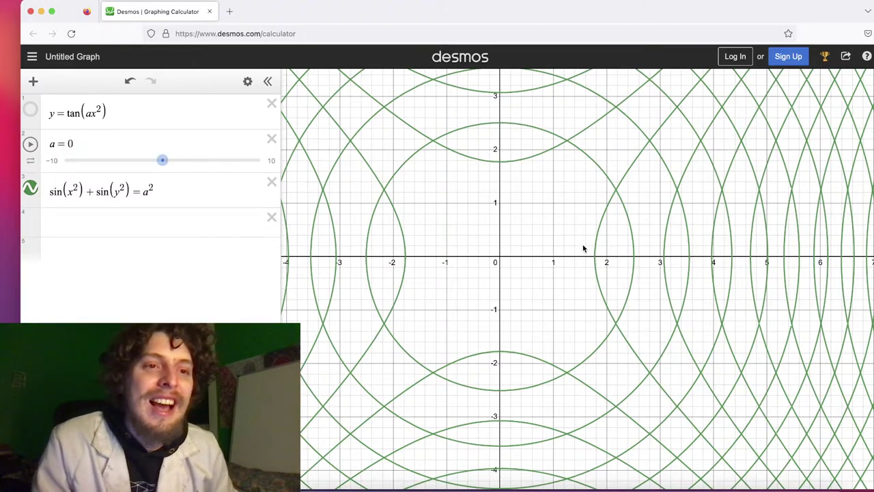
scroll(584, 248, down, 5)
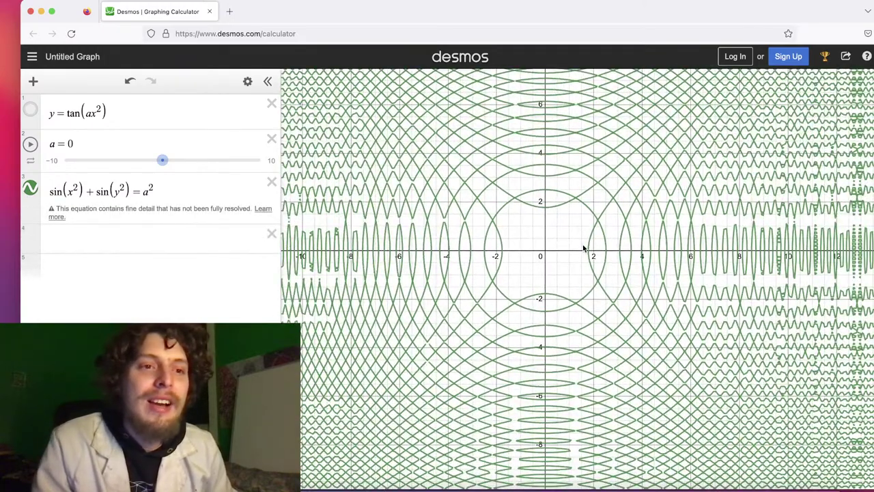
drag(570, 234, 602, 231)
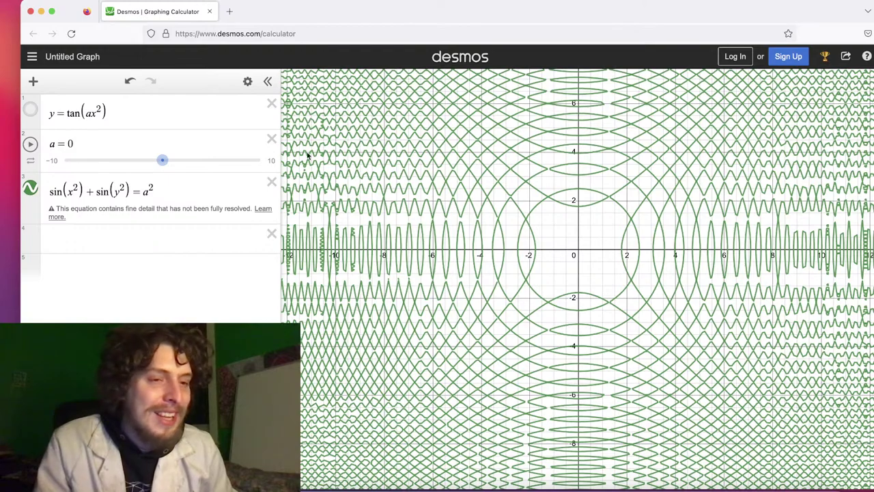
Tune a to 0.8 so the curves split into loops, then delete the 2 from y's exponent
drag(163, 162, 170, 163)
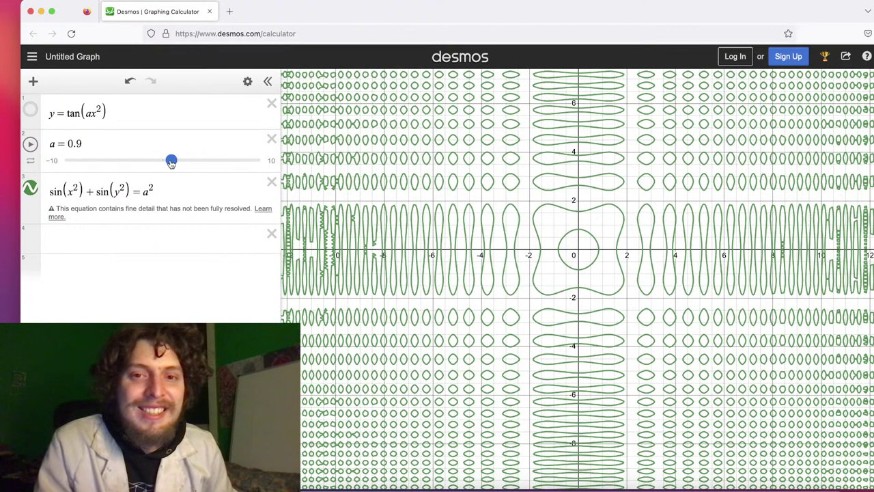
drag(171, 163, 173, 163)
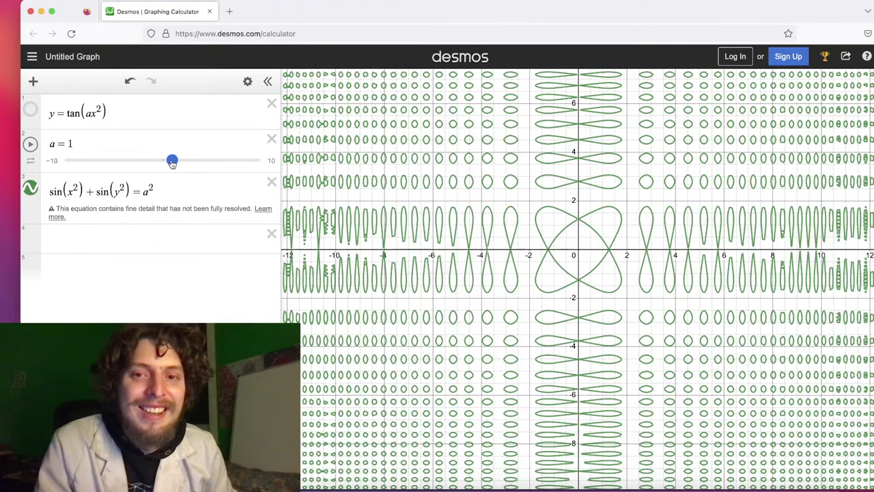
drag(172, 162, 171, 163)
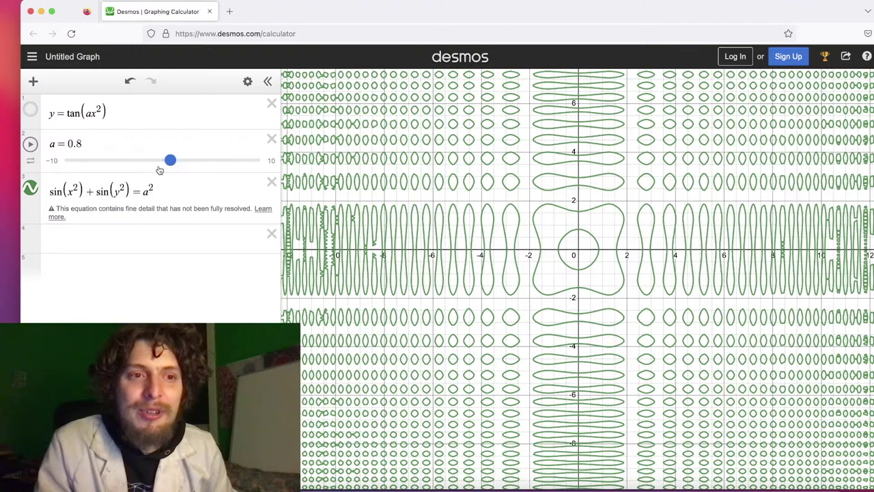
click(120, 187)
key(BackSpace)
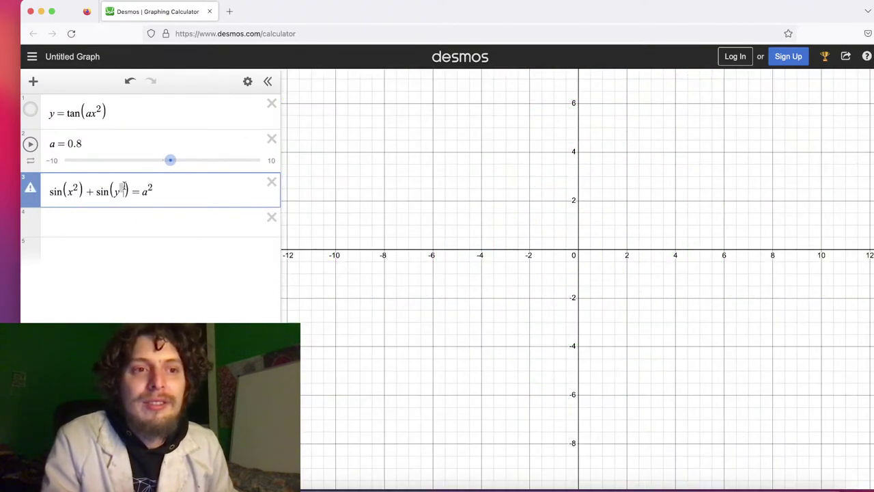
Reduce the second term to sin(y) and pan around from y=12–16 back to the origin
key(BackSpace)
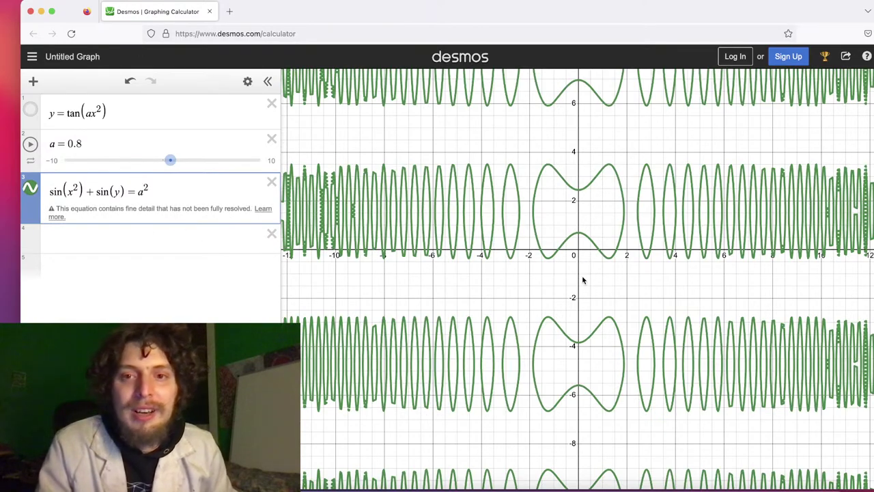
click(583, 280)
scroll(584, 280, down, 5)
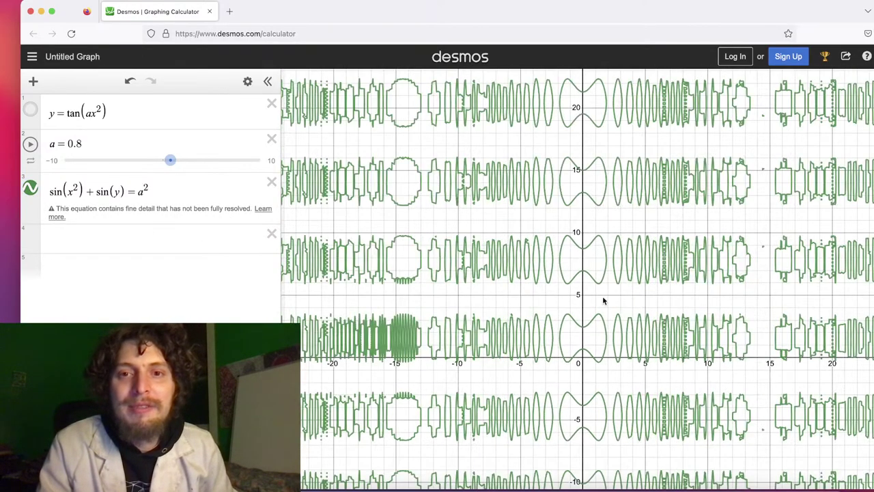
scroll(604, 300, up, 3)
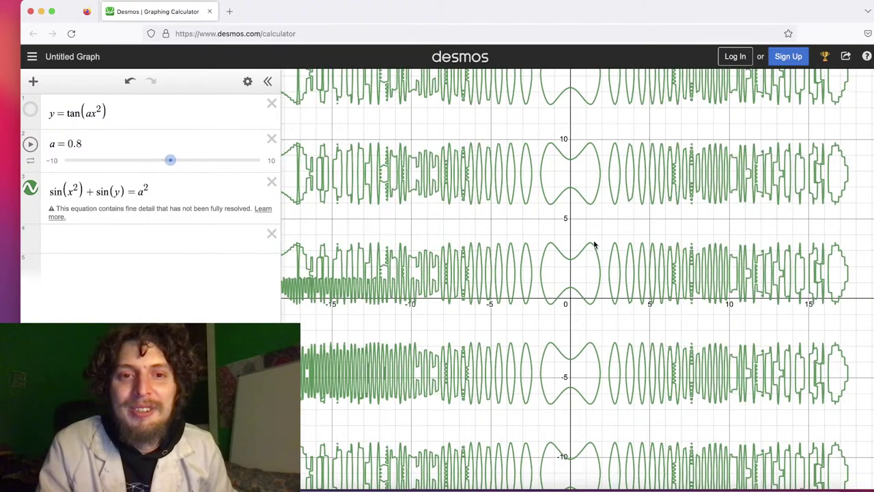
scroll(594, 245, up, 4)
drag(553, 210, 546, 472)
drag(560, 296, 560, 437)
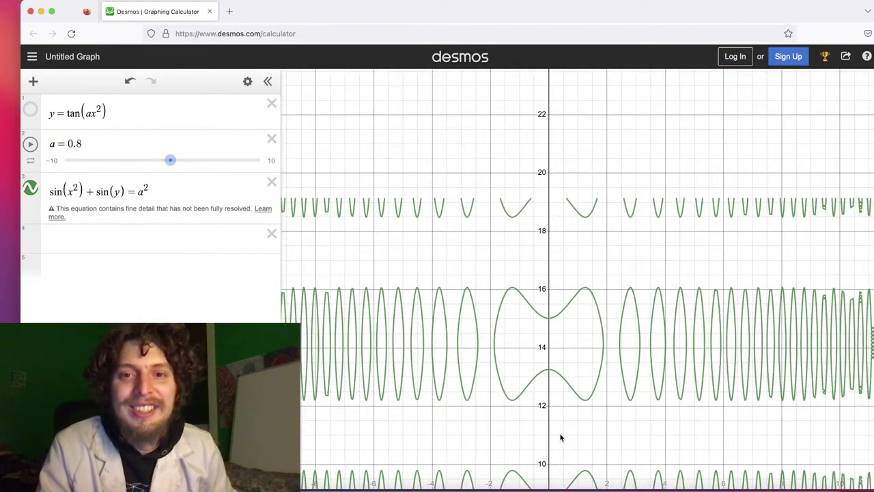
drag(546, 249, 523, 17)
drag(525, 200, 521, 32)
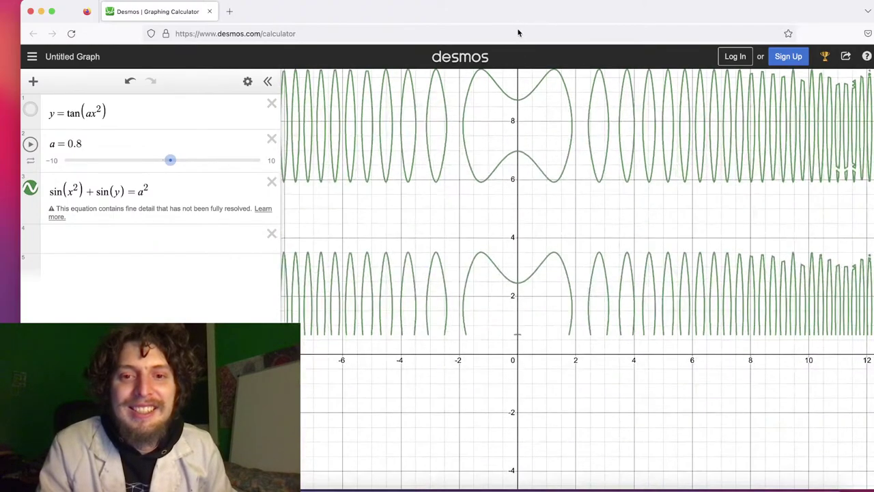
drag(511, 171, 511, 129)
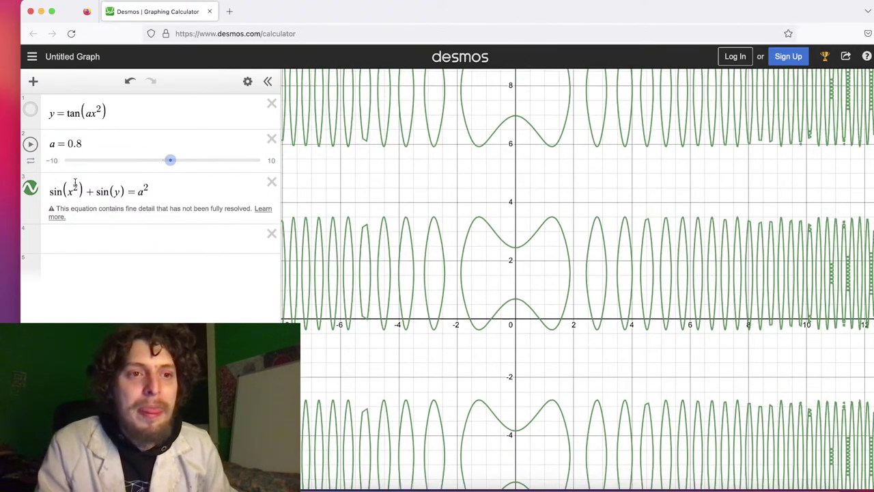
Restore y² in the third equation and delete the exponent 2 on x
click(120, 191)
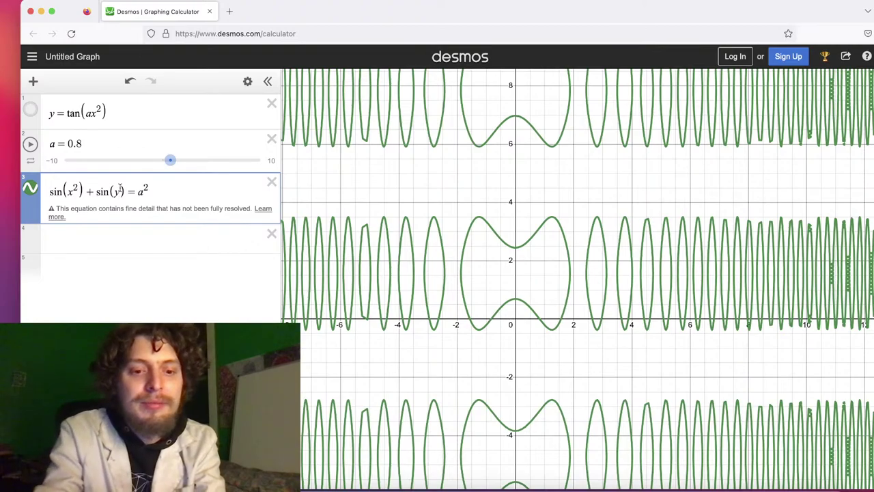
text(^2)
click(77, 187)
key(BackSpace)
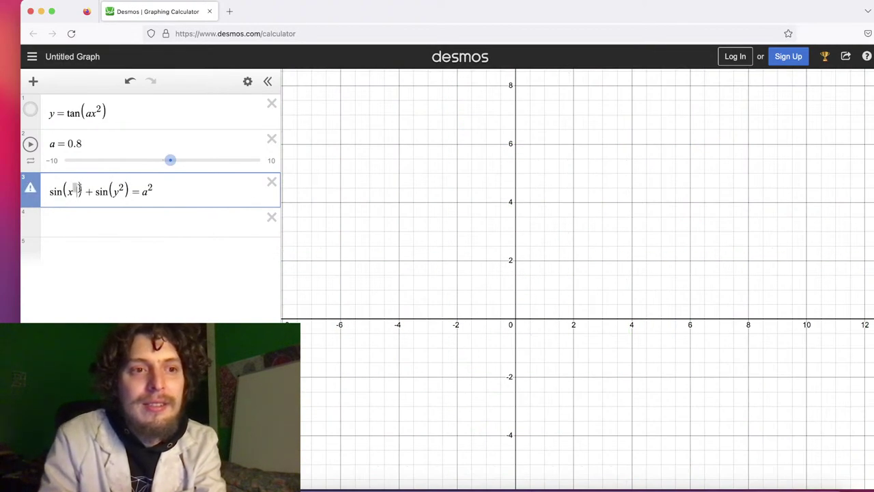
Clear x's empty exponent and make it x³, giving sin(x³)+sin(y²)=a²
key(BackSpace)
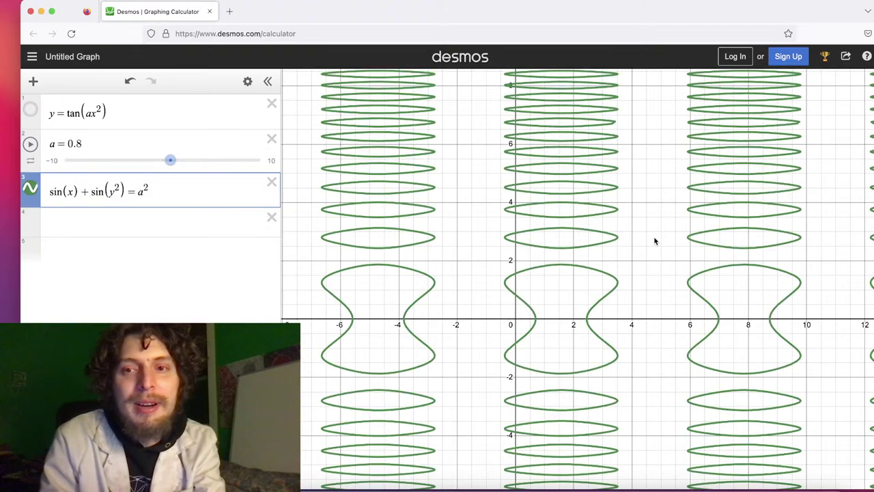
drag(861, 286, 636, 251)
drag(403, 260, 649, 264)
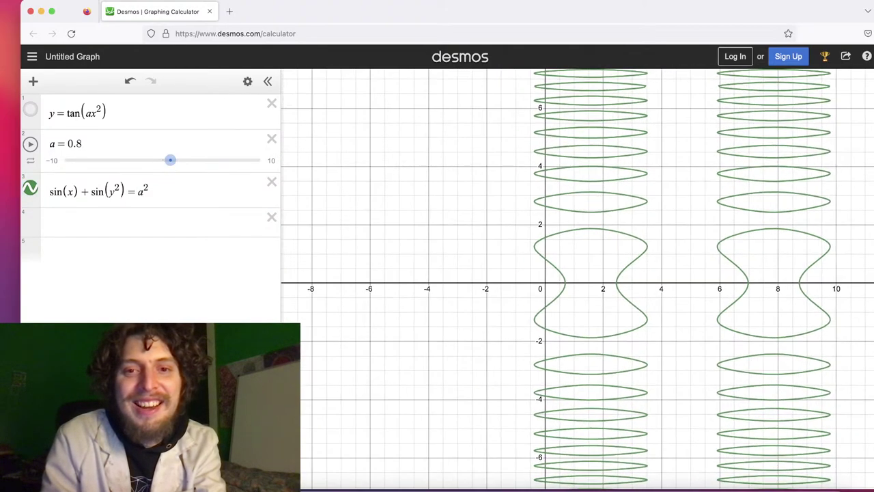
click(70, 190)
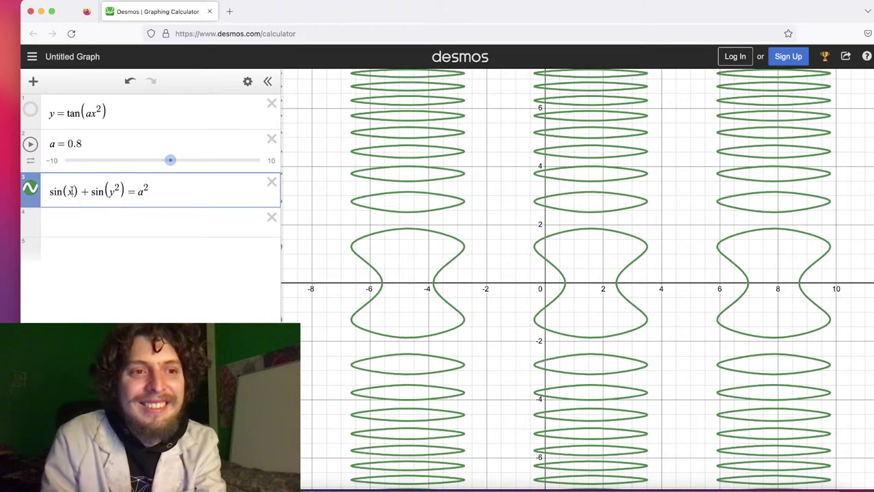
text(^2)
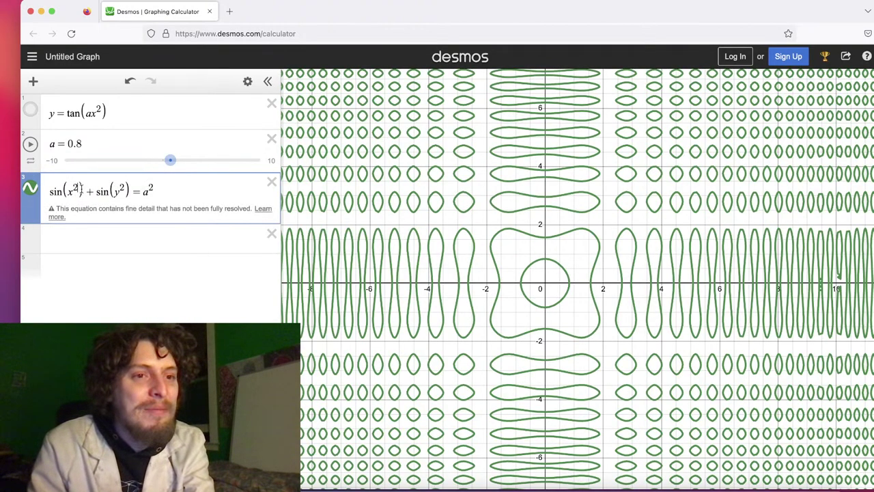
key(BackSpace)
text(3)
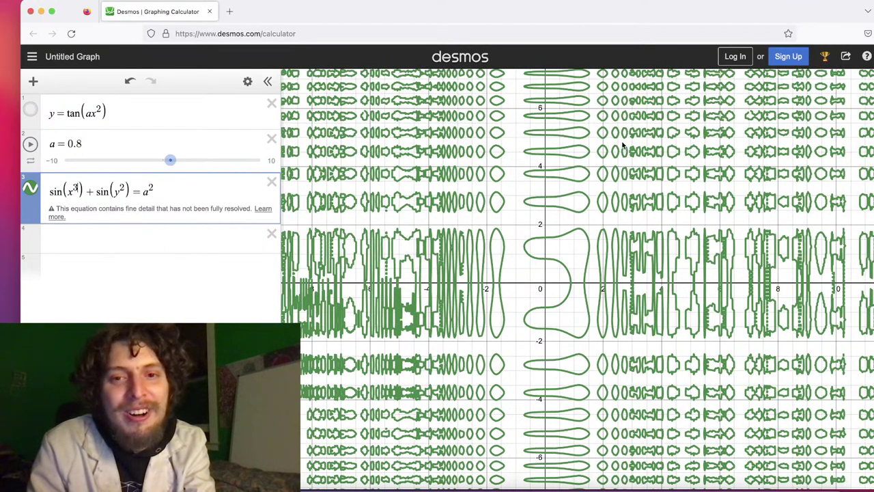
Pan and zoom around the origin to inspect the irregular loop lattice
scroll(623, 141, up, 5)
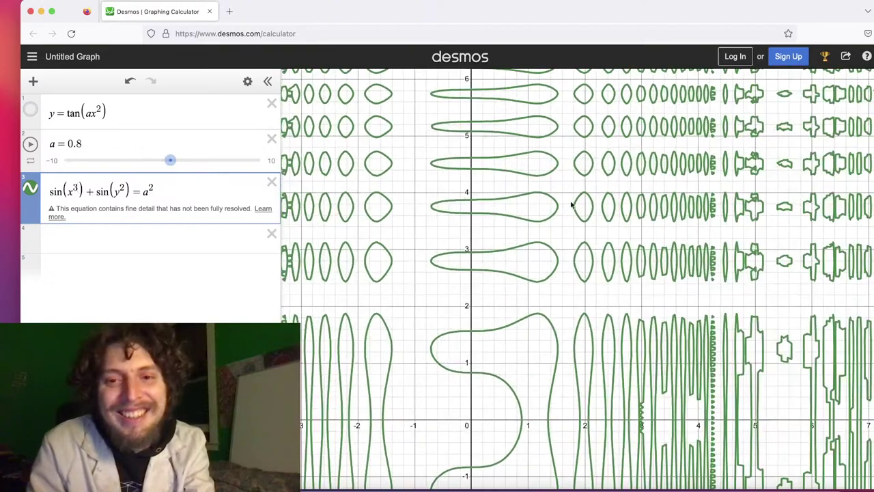
drag(478, 304, 530, 135)
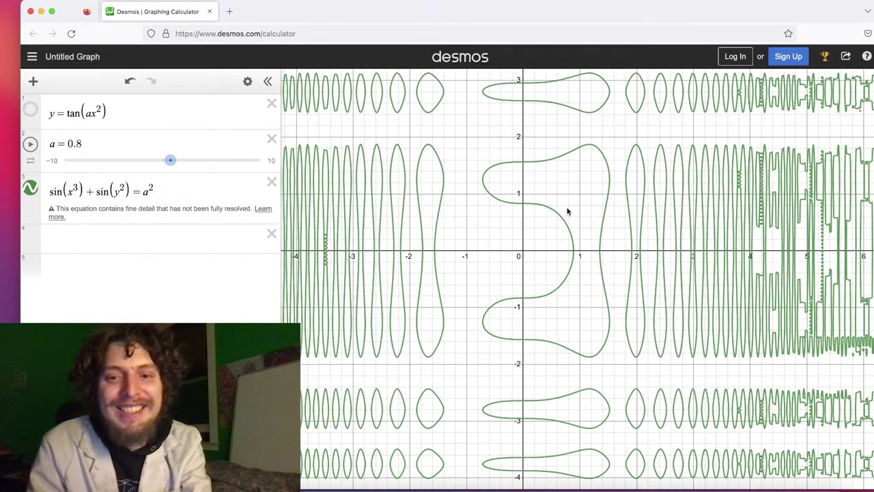
scroll(487, 257, down, 3)
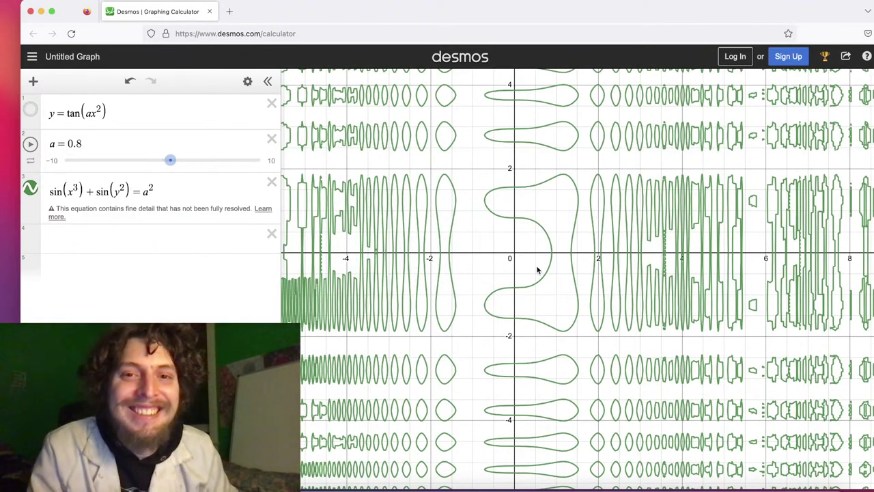
drag(514, 266, 499, 31)
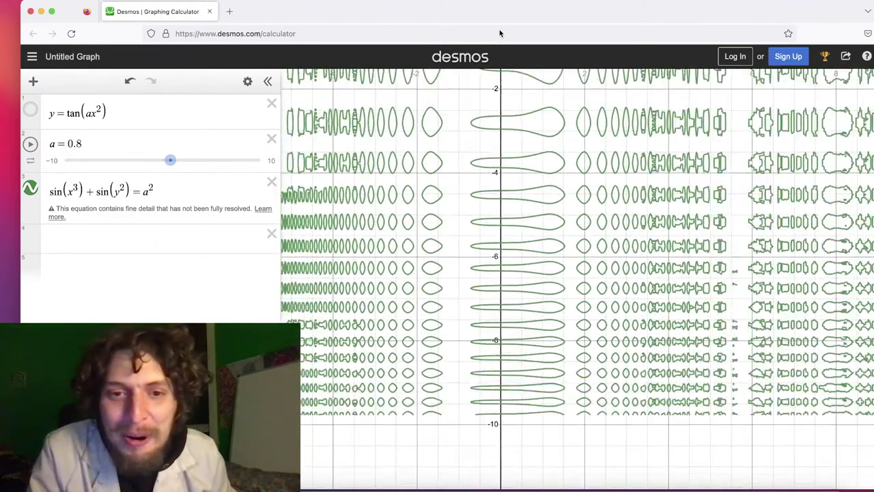
drag(522, 196, 527, 427)
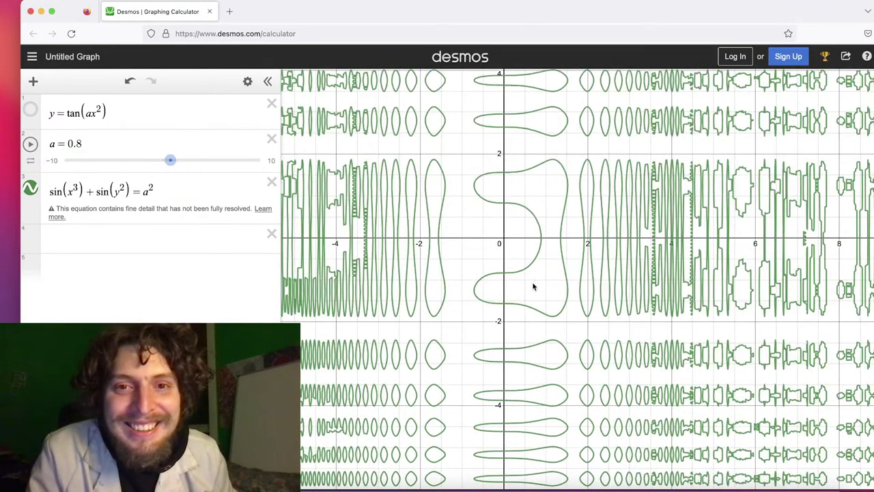
scroll(534, 287, up, 5)
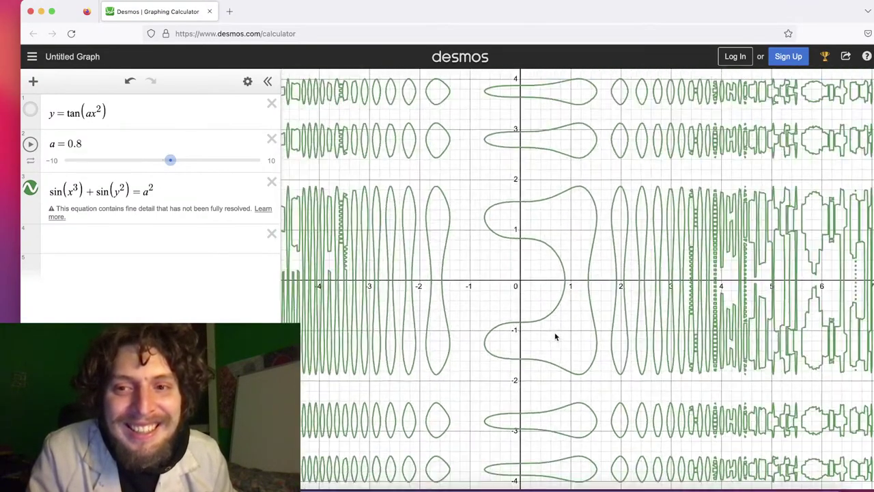
drag(502, 282, 525, 292)
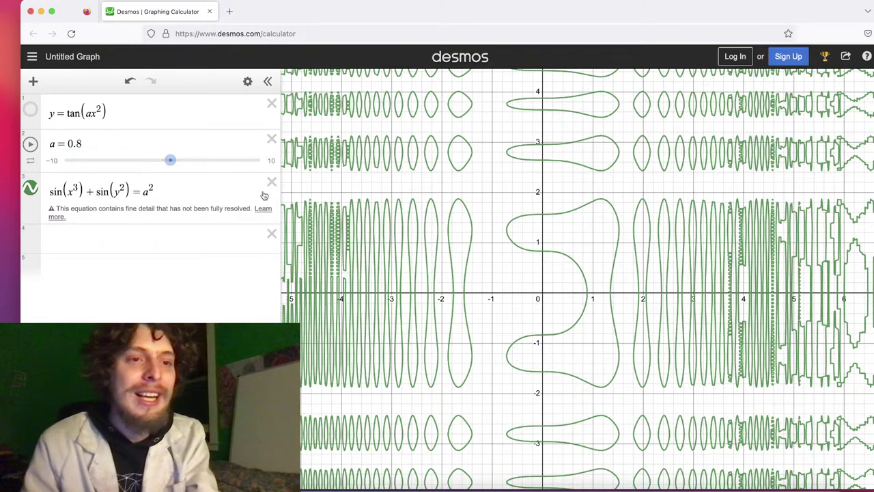
Change y's exponent to 3 in the third equation
click(122, 187)
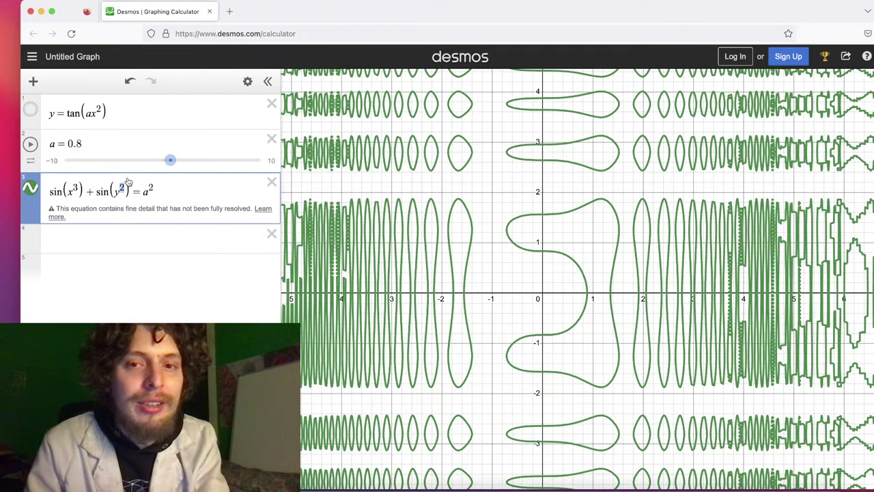
text(3)
drag(556, 275, 533, 280)
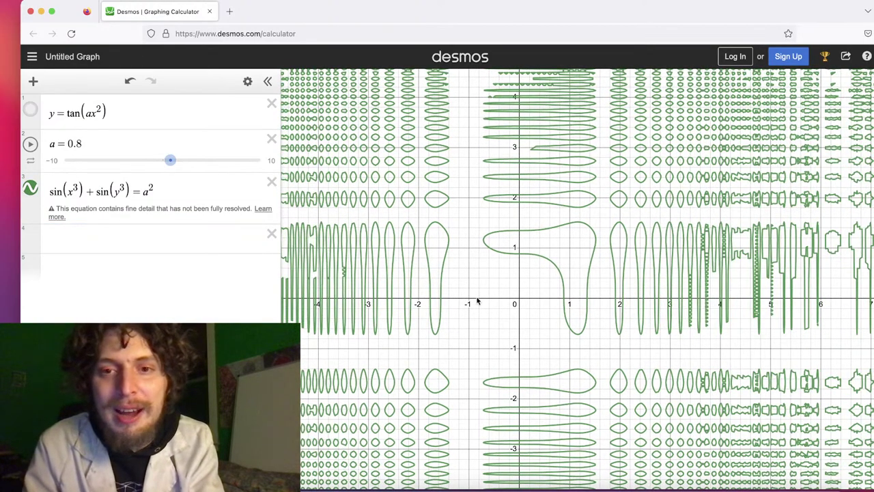
scroll(477, 300, up, 3)
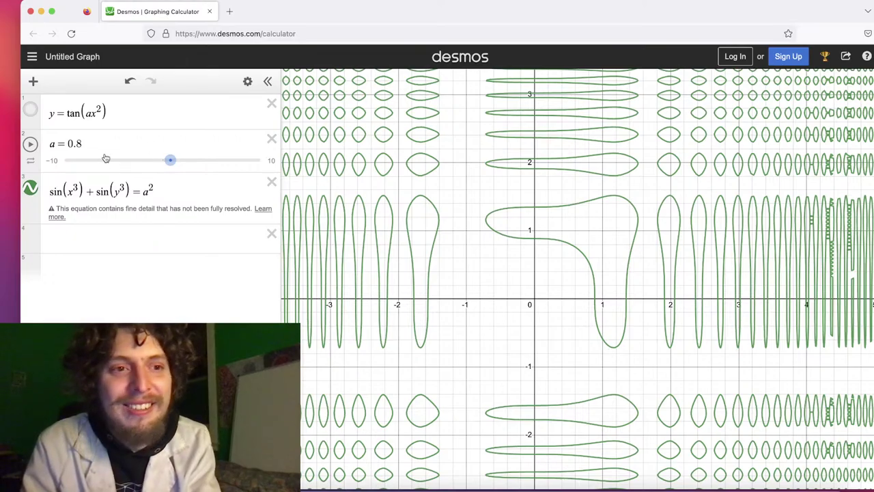
Try 4 and then 5 as the exponent on x
double_click(75, 187)
text(4)
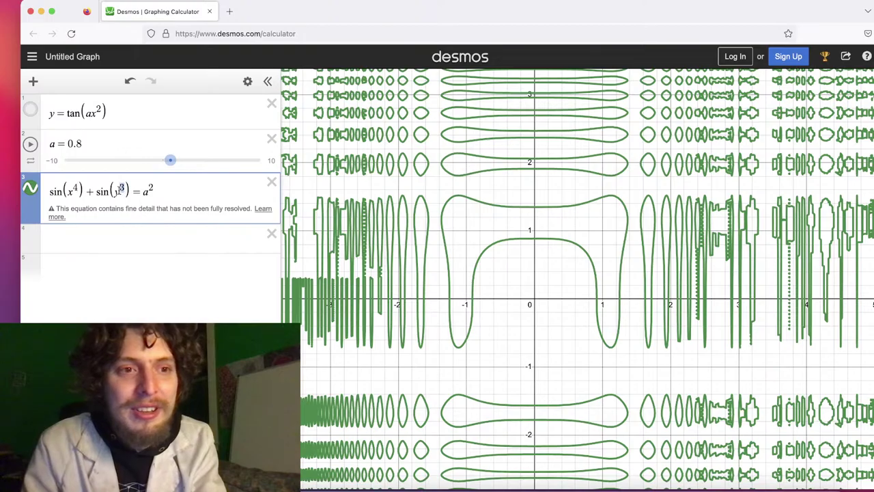
text(4)
scroll(461, 288, up, 5)
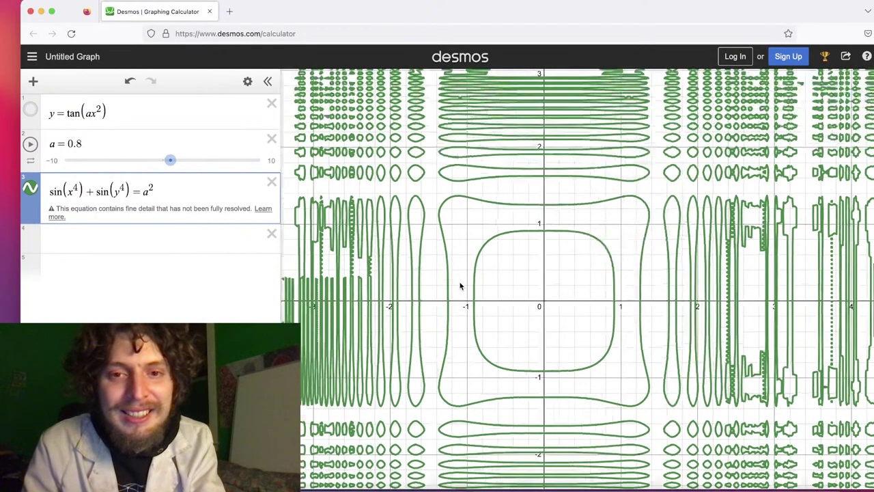
click(460, 287)
scroll(472, 254, up, 3)
double_click(74, 185)
text(5)
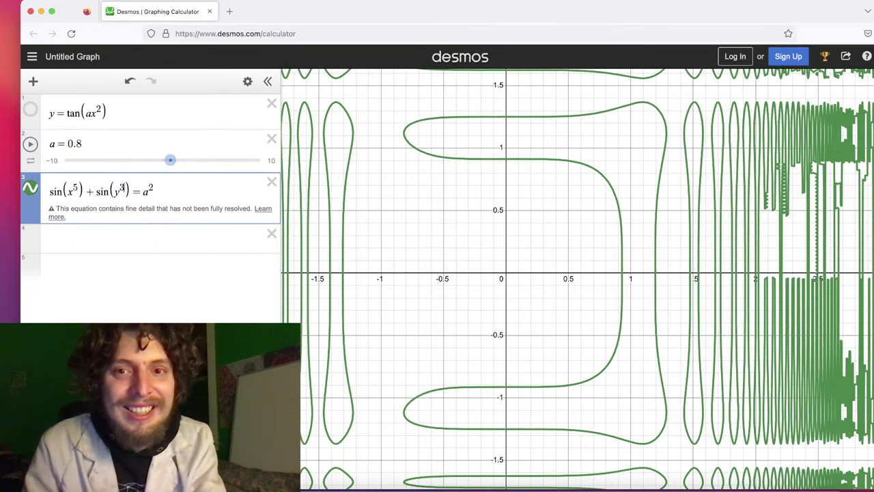
Delete and retype y's exponent, then zoom to inspect the central hook-shaped curve
key(BackSpace)
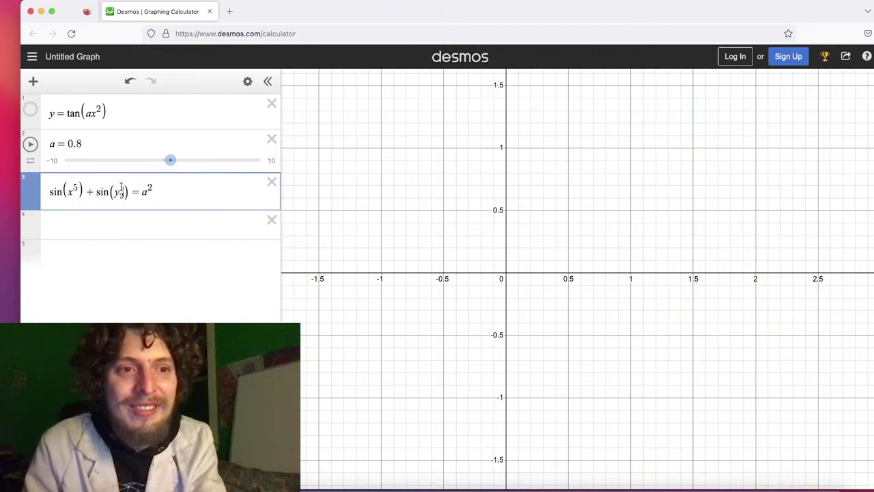
key(BackSpace)
text(^)
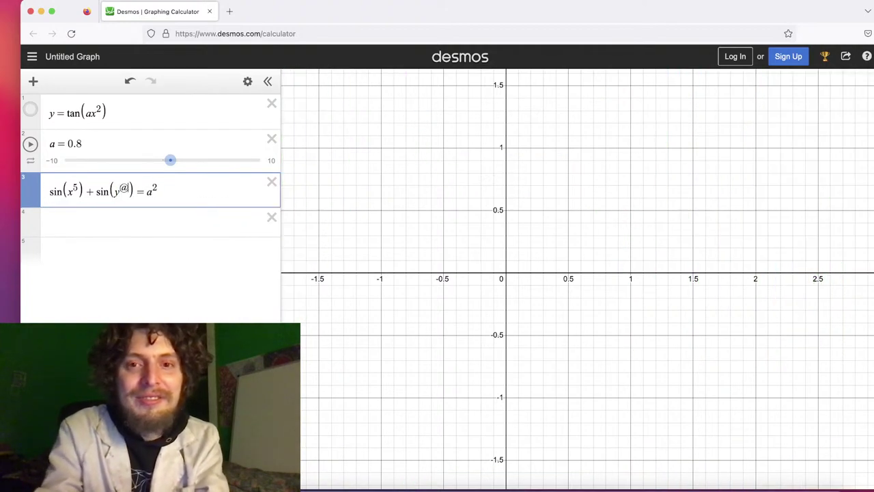
text(3)
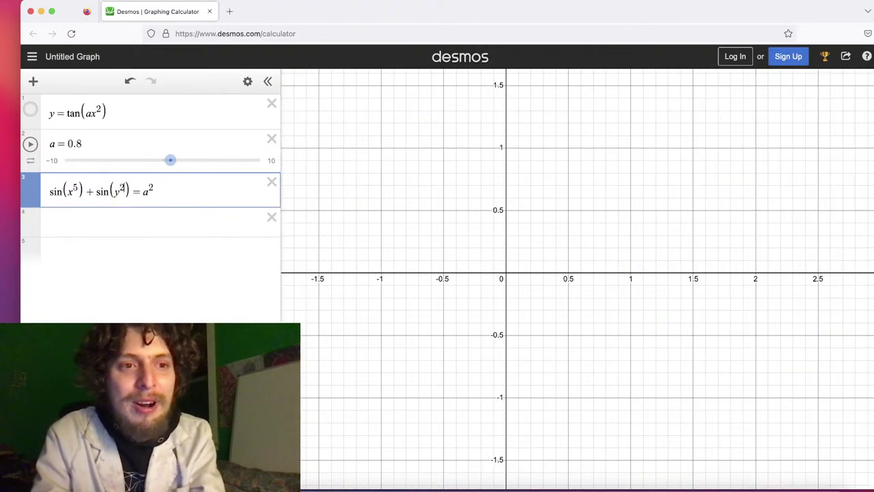
scroll(586, 288, down, 5)
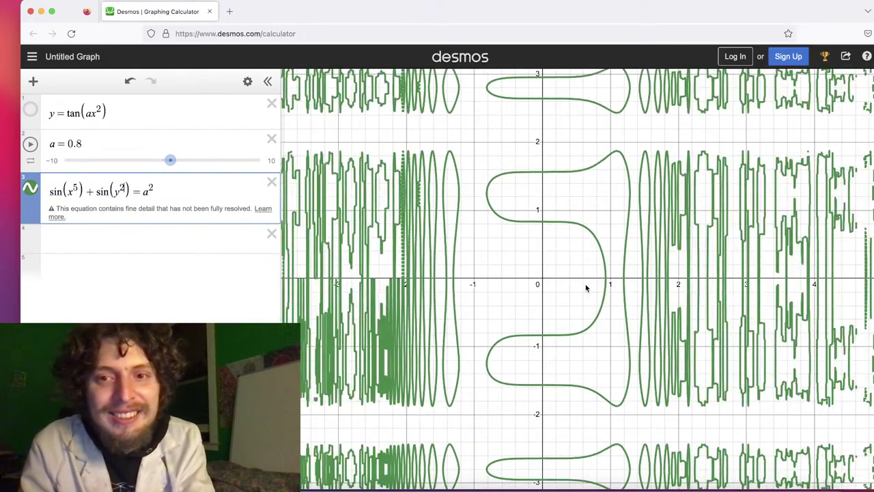
scroll(586, 288, up, 5)
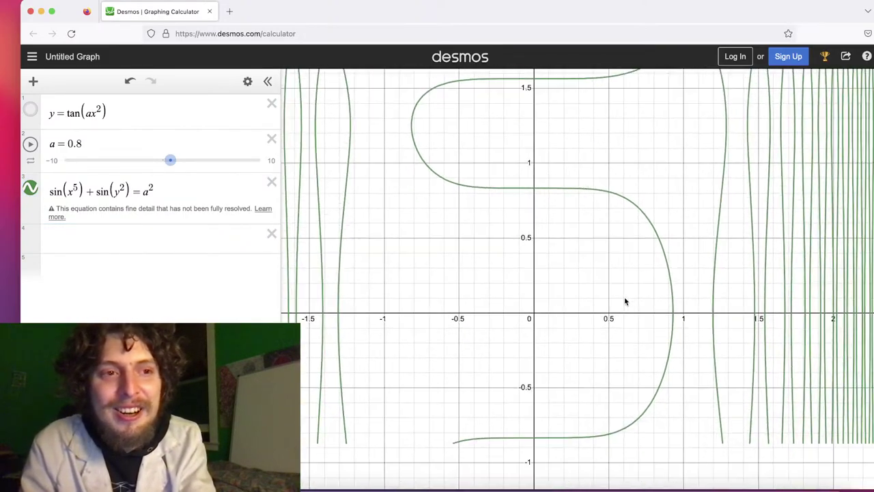
scroll(588, 279, down, 5)
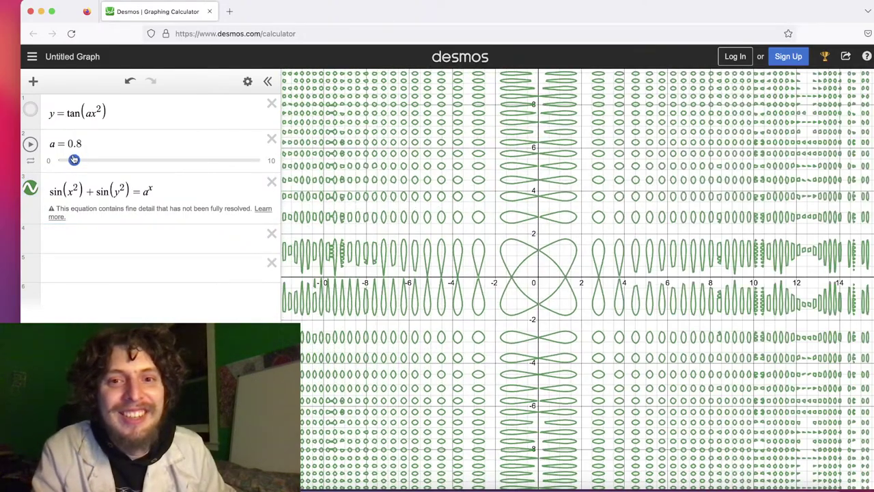
Slide a between 0.7 and 0.3 and reveal its range settings
drag(74, 159, 82, 159)
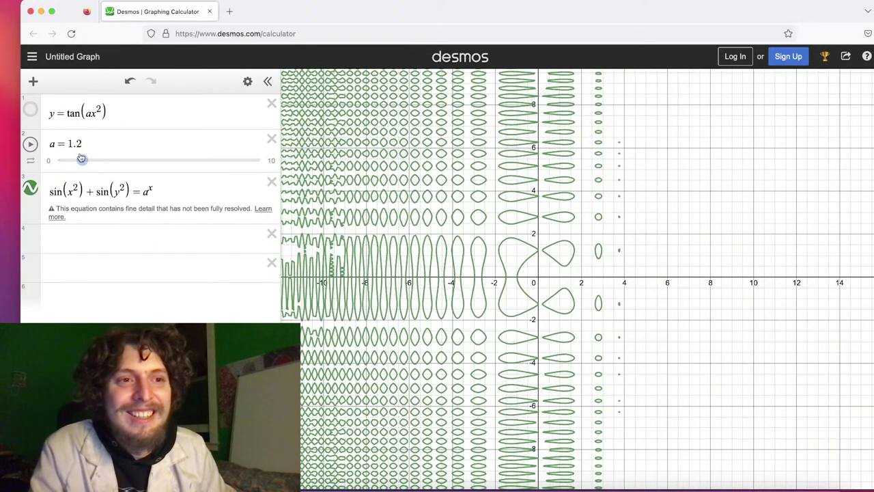
click(70, 144)
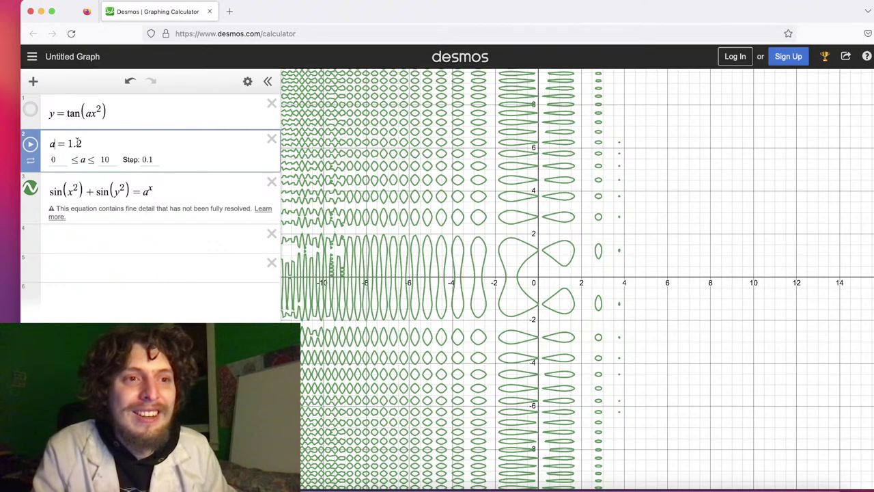
click(78, 269)
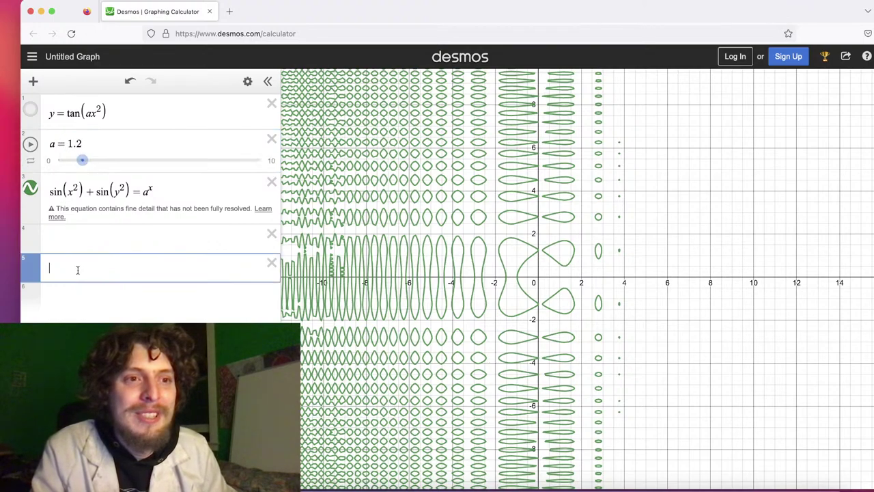
mouse_move(81, 161)
mouse_down()
mouse_move(62, 164)
mouse_move(96, 162)
mouse_up()
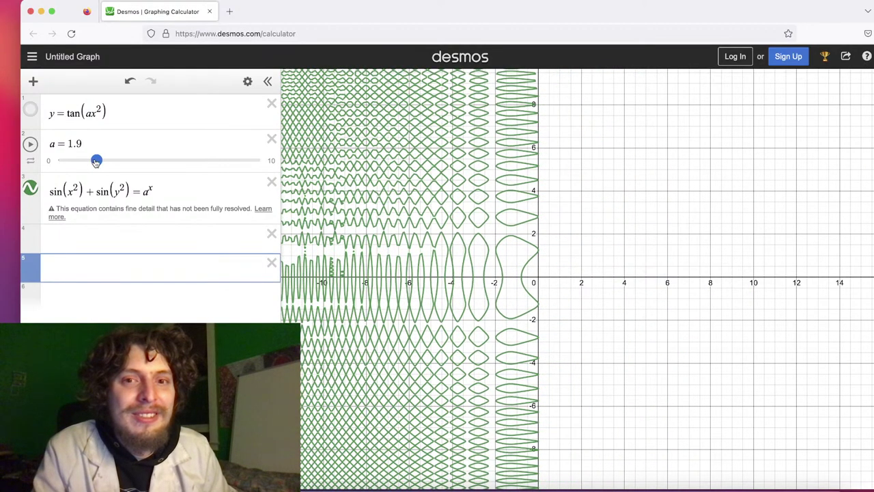
Set slider a's range to run from 0 to 2
click(62, 146)
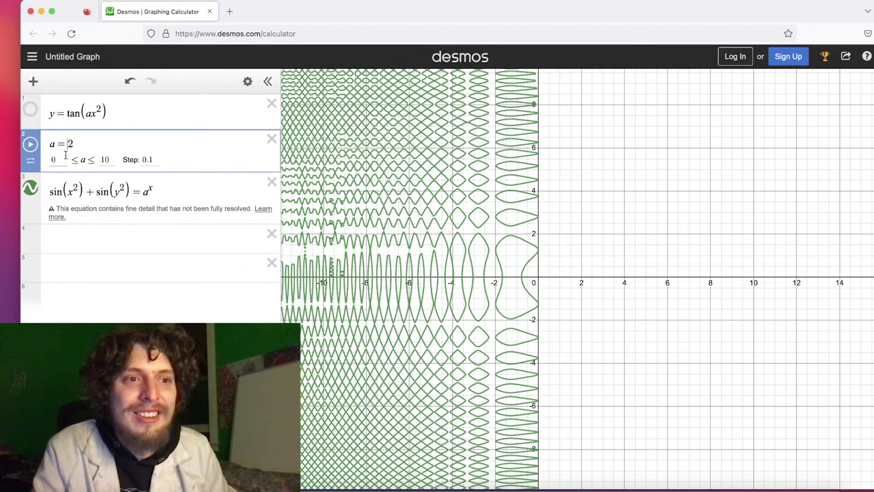
click(96, 160)
click(71, 141)
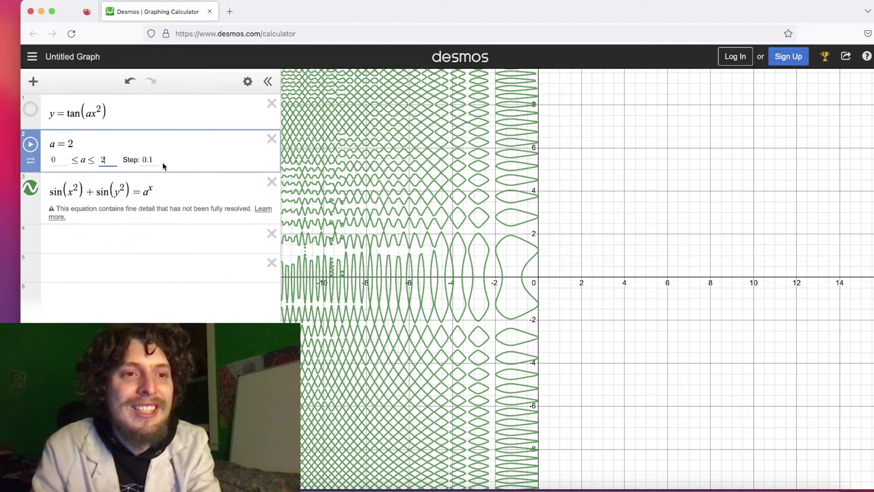
text(2)
click(149, 160)
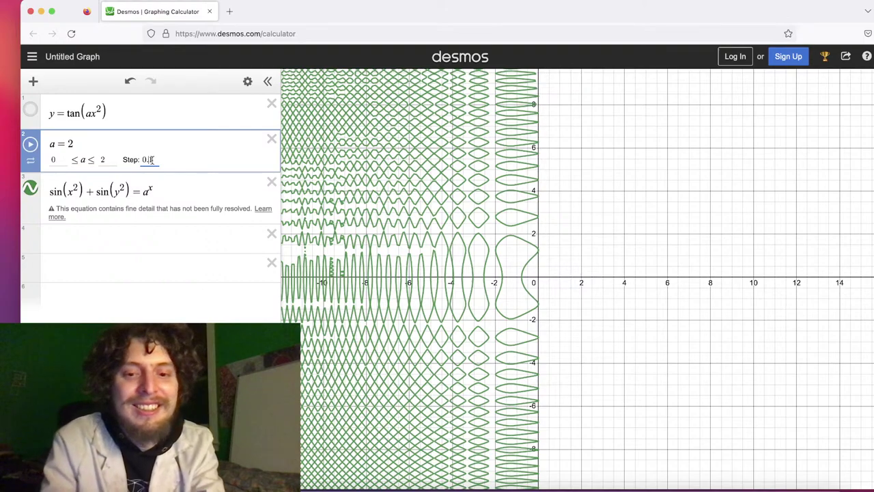
key(Return)
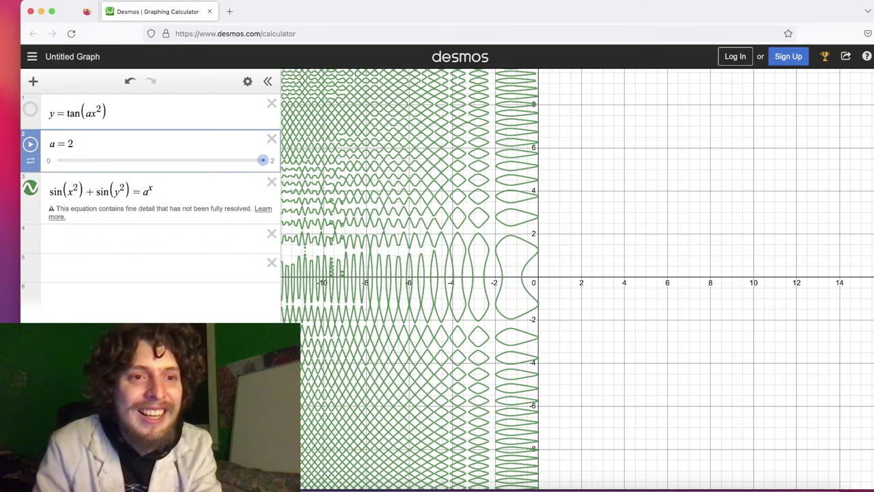
Drag a down to about 1.53 and shift the graph view right and down
click(258, 159)
drag(253, 159, 45, 192)
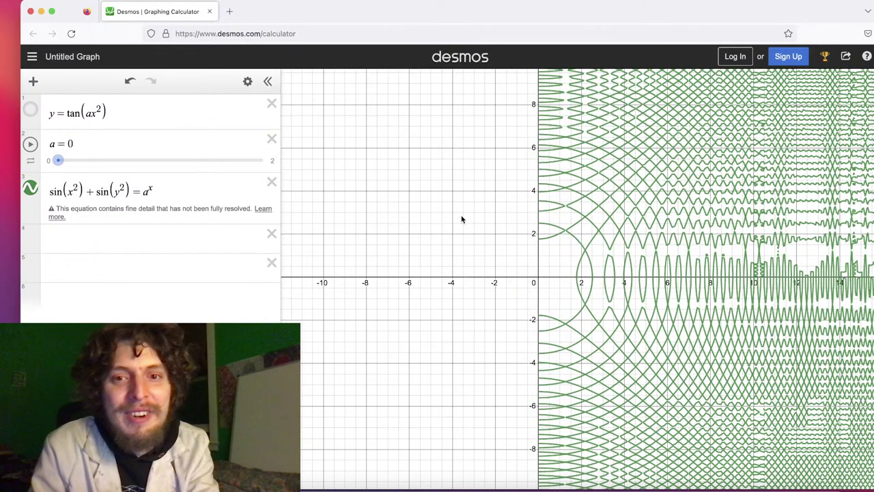
scroll(455, 223, up, 10)
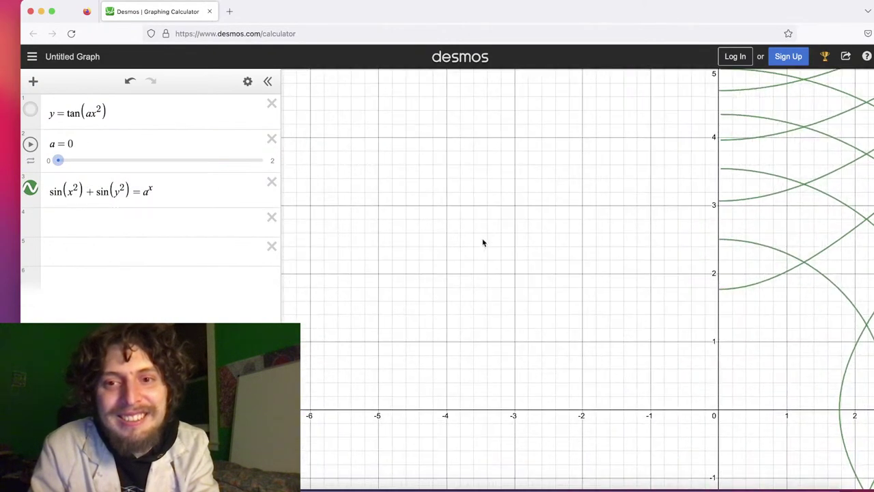
scroll(353, 150, down, 6)
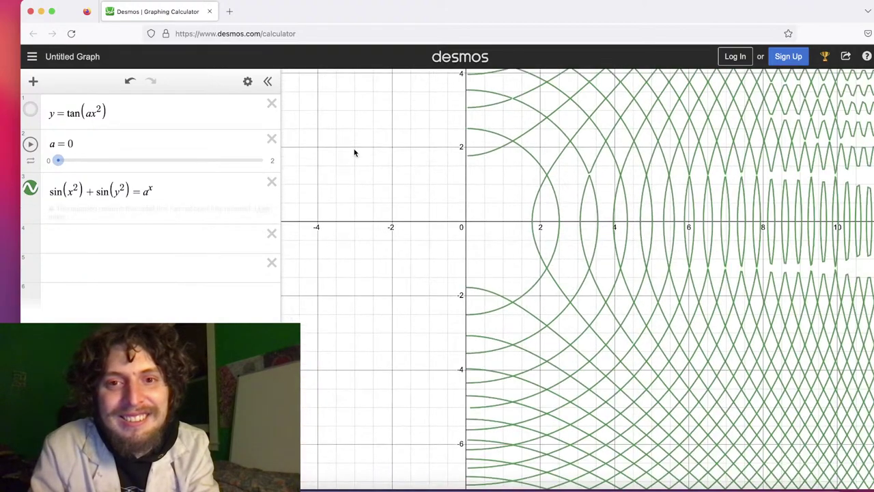
drag(353, 152, 399, 217)
Animate a through its range and stop it at 0.63
click(30, 144)
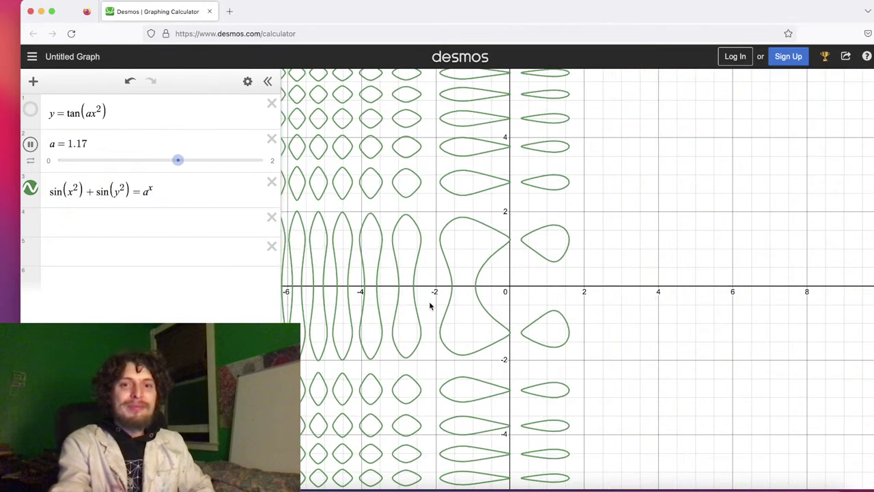
scroll(430, 306, down, 3)
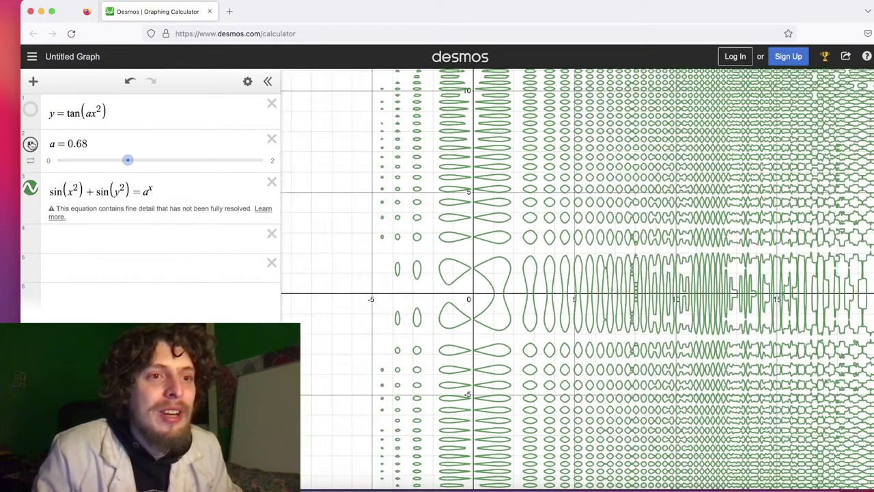
click(29, 143)
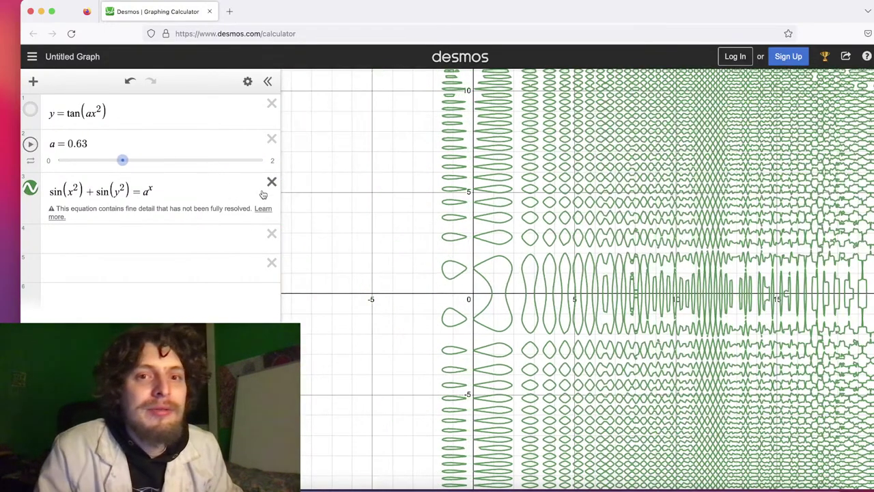
click(149, 189)
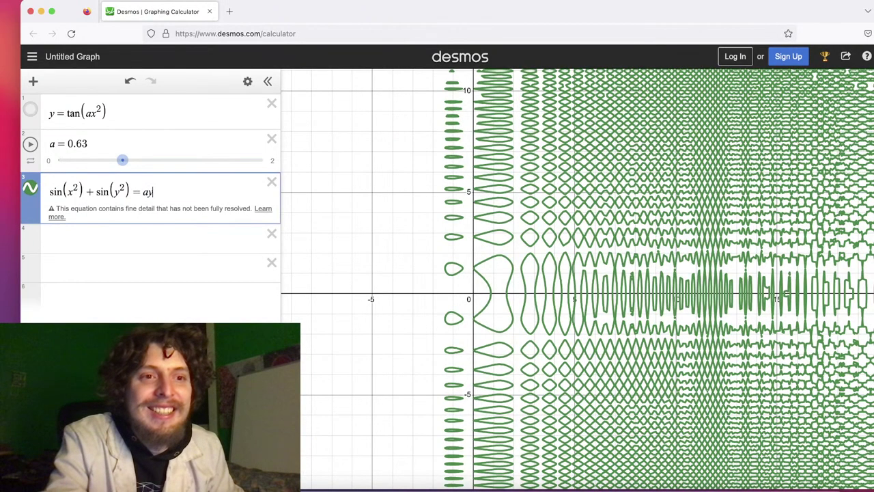
Apply sin(x²)+sin(y²)=ay, recenter the curves, and stop animating a at 0.74
key(BackSpace)
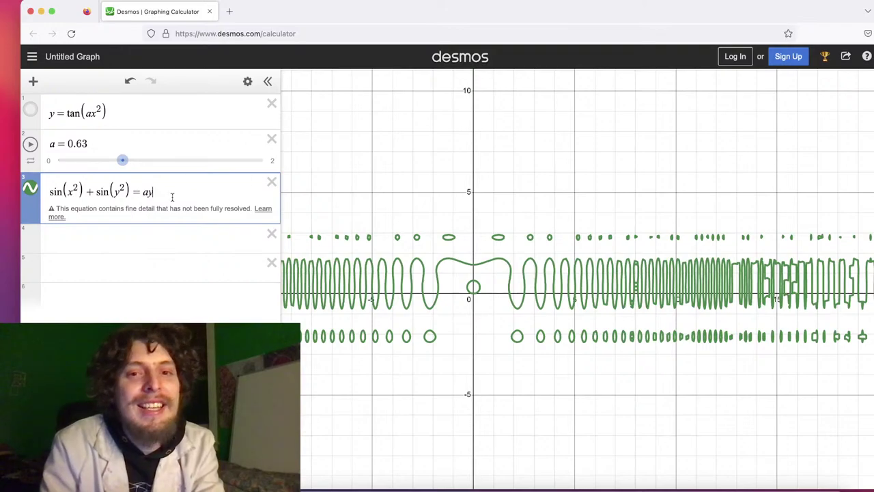
drag(366, 178, 423, 141)
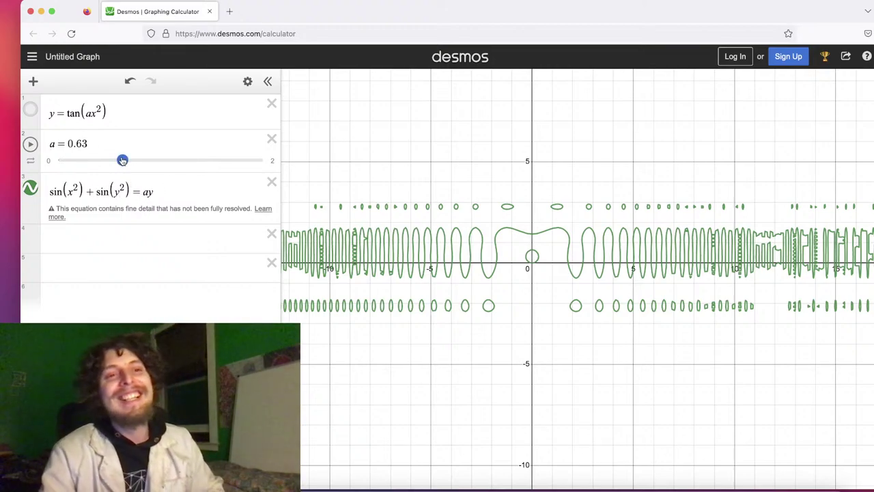
drag(122, 159, 48, 160)
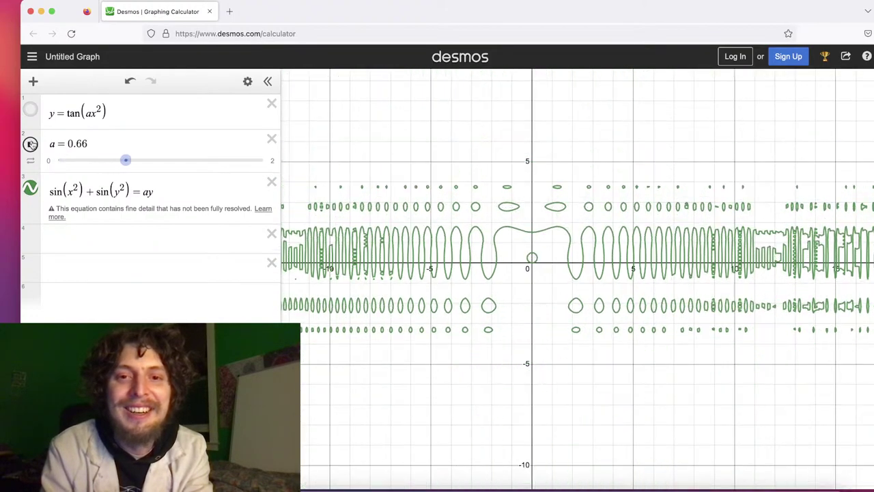
click(31, 143)
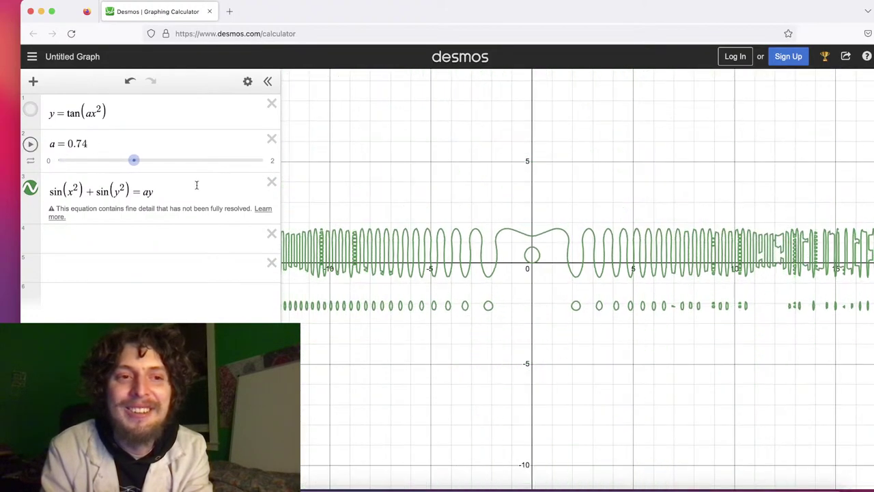
click(145, 192)
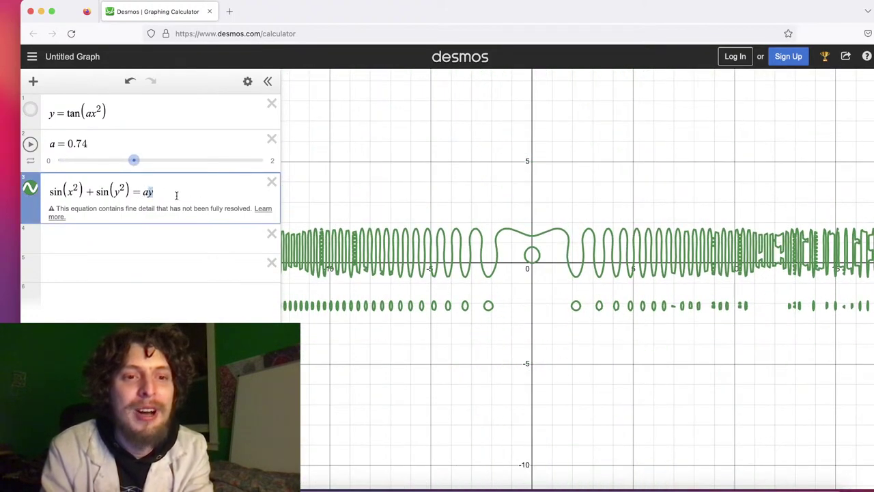
Make the right side a^y and animate a, stopping at 0.99
text(^)
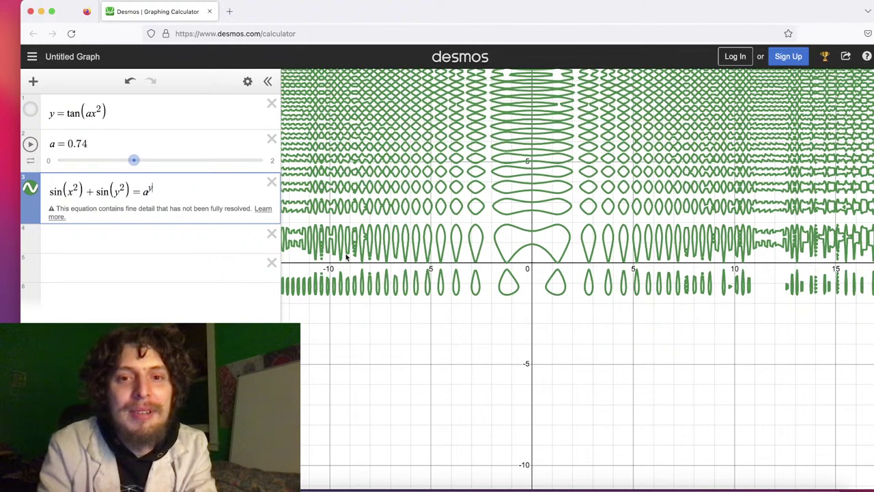
click(28, 146)
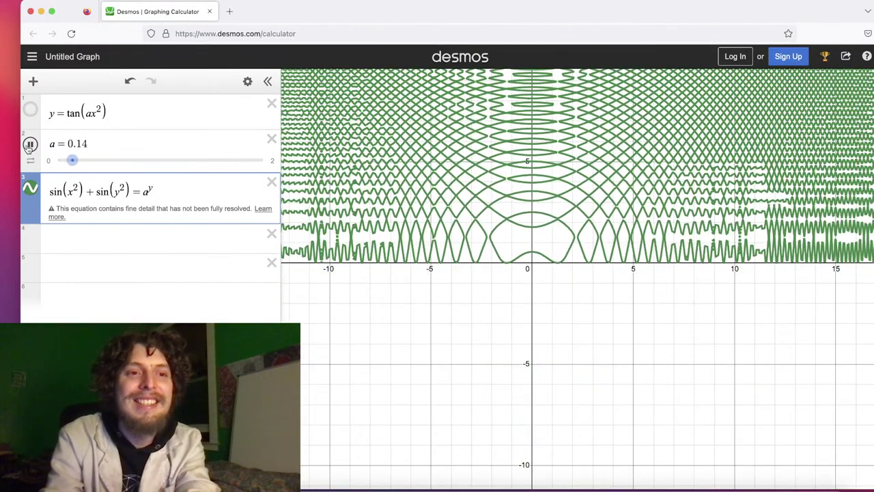
click(30, 145)
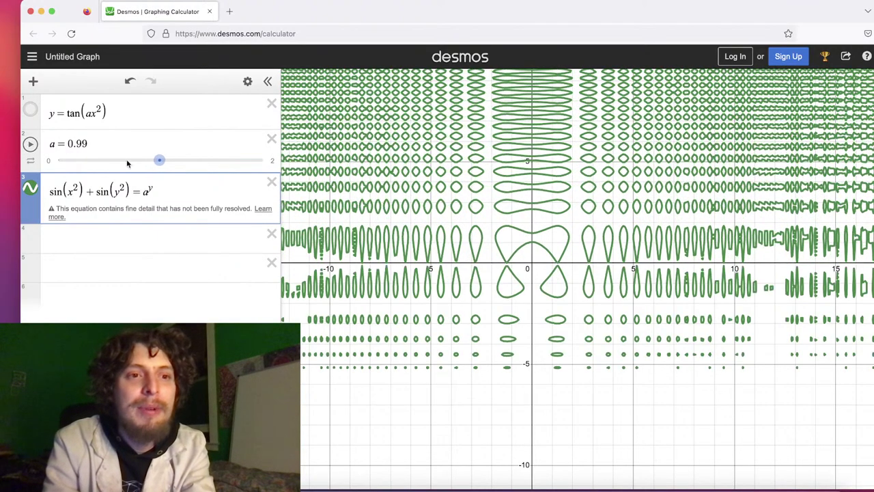
Change the exponent to xy for a^{xy} and animate a, stopping at 0.27
text(xy)
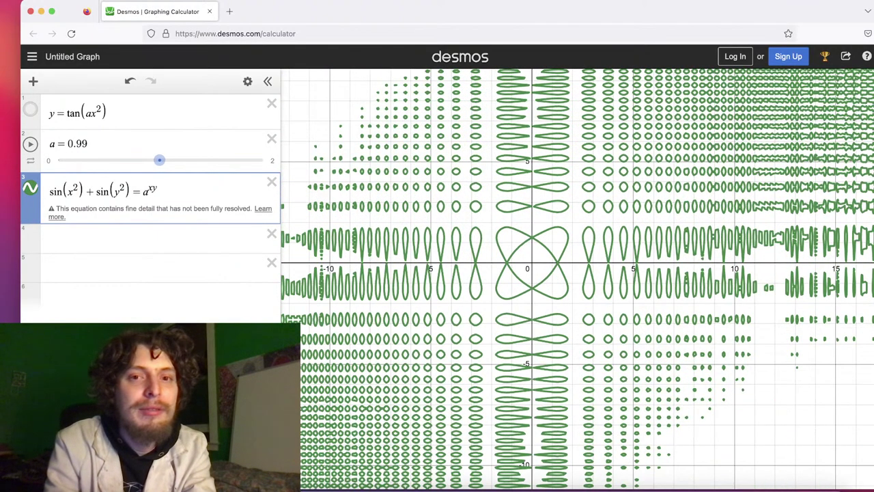
click(30, 145)
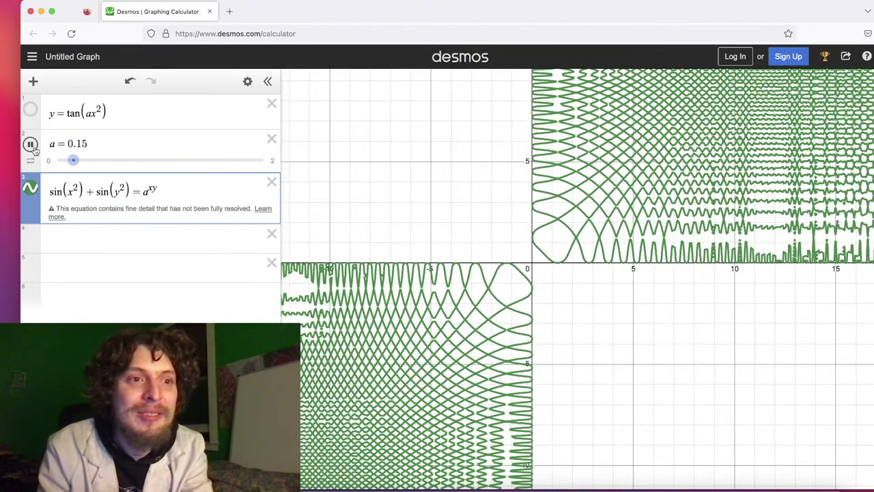
click(30, 145)
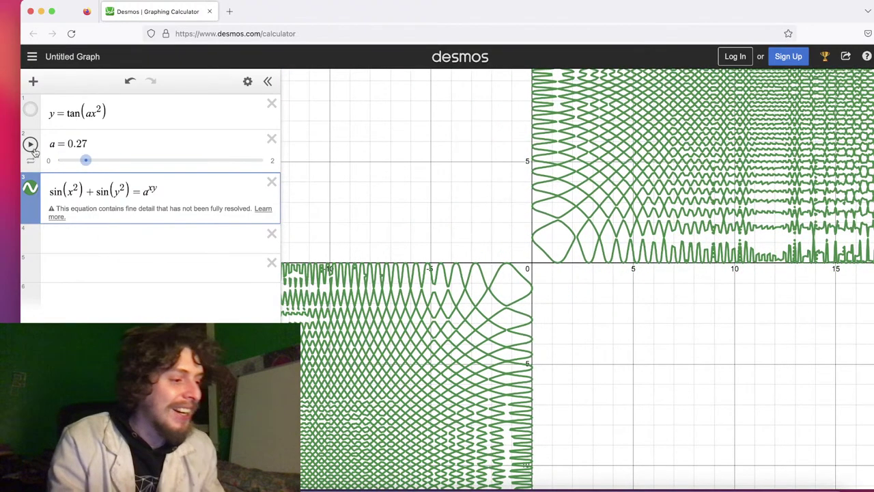
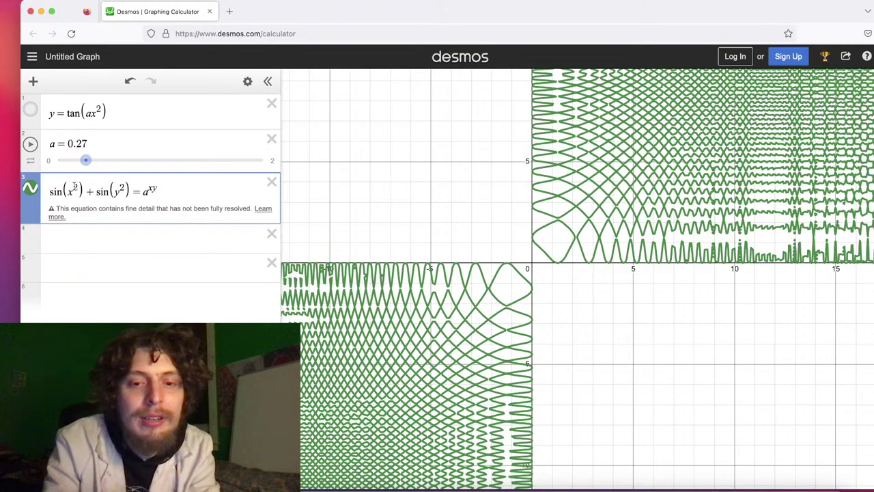
Change the x exponent to −2, giving sin(x⁻²)+sin(y²)=a^{xy}, and zoom in near the origin
click(74, 187)
text(-)
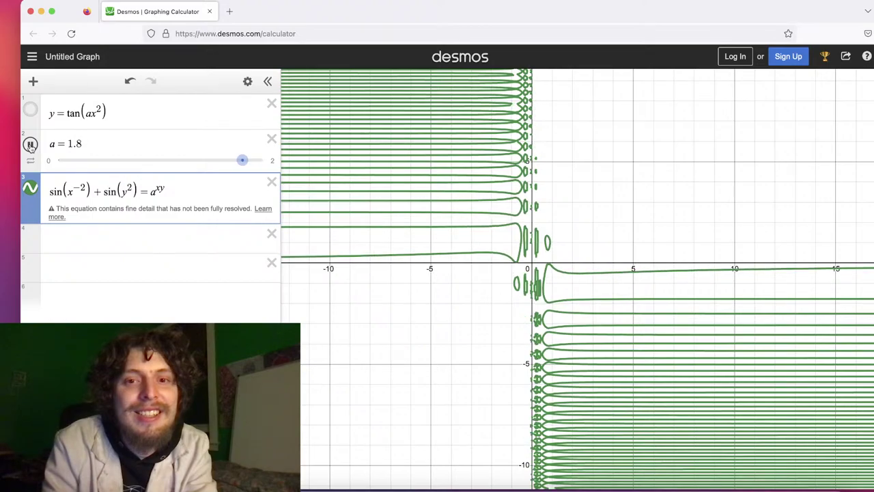
scroll(455, 220, up, 5)
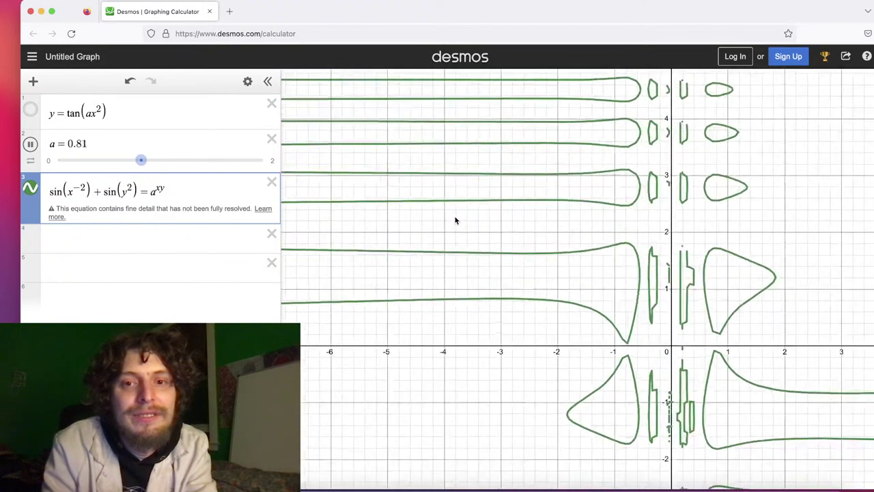
drag(454, 221, 396, 98)
scroll(396, 96, up, 3)
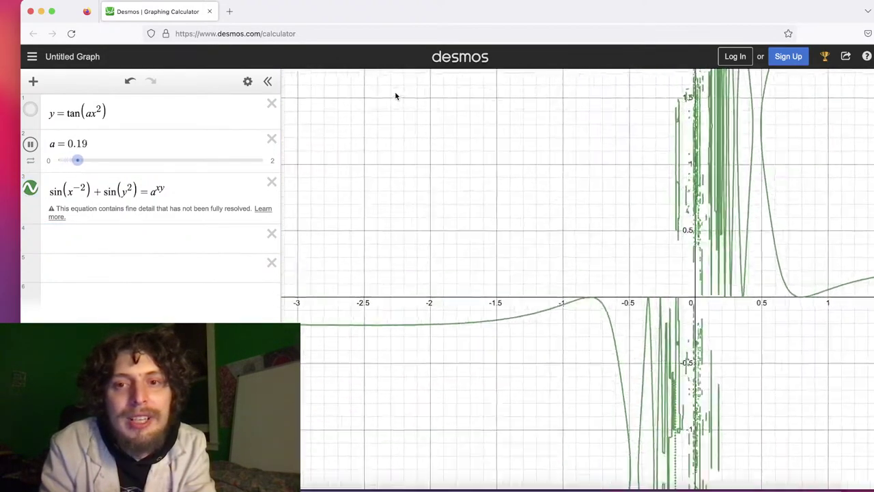
scroll(621, 188, up, 2)
drag(622, 188, 439, 82)
scroll(439, 82, up, 5)
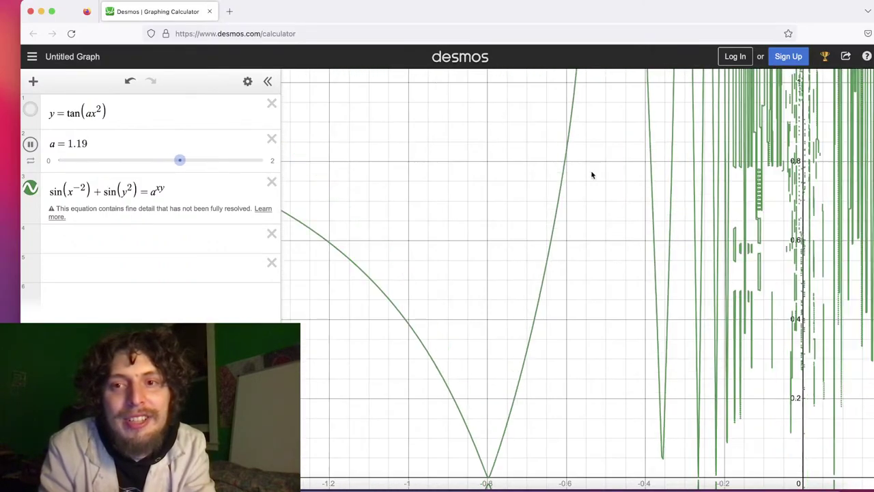
drag(591, 173, 371, 37)
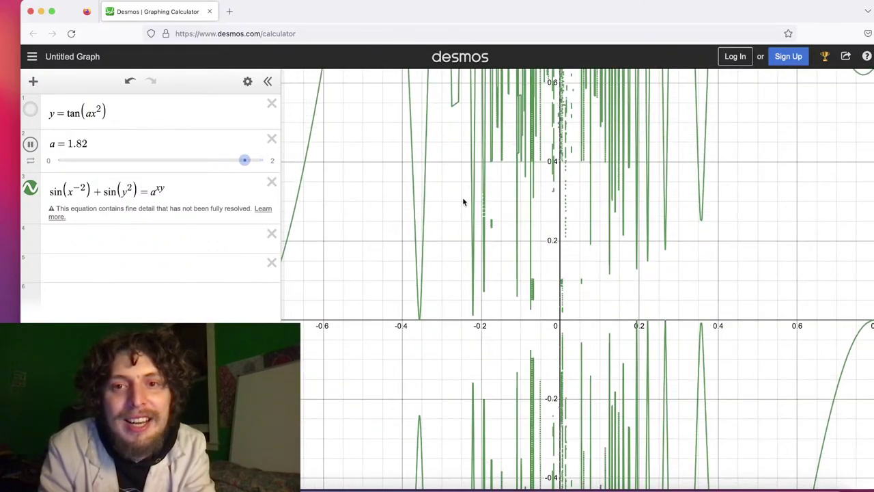
scroll(463, 199, up, 5)
drag(635, 224, 411, 182)
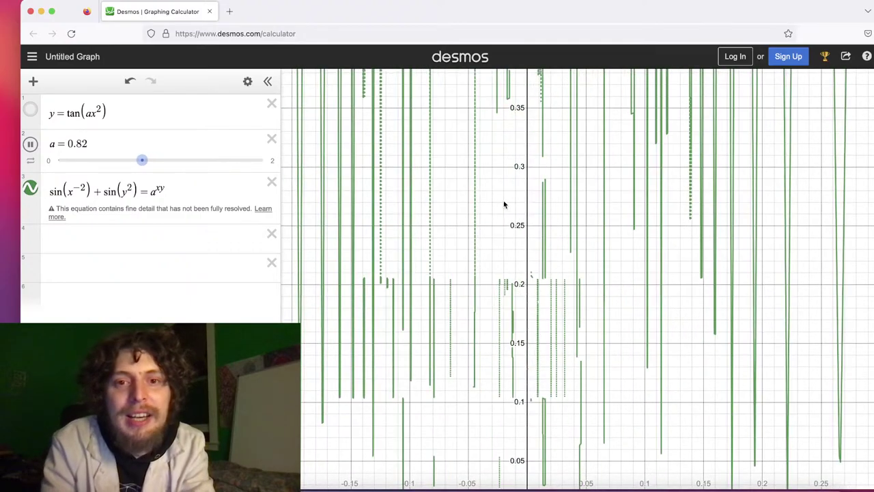
scroll(509, 176, up, 5)
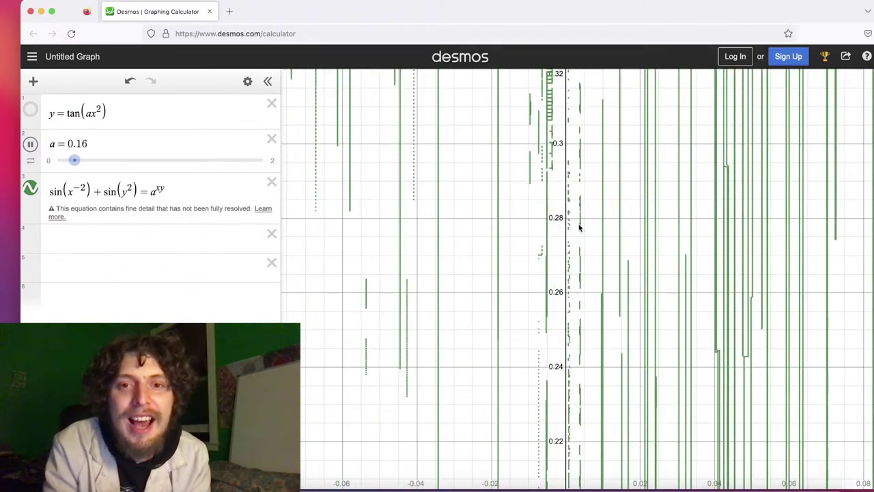
Zoom back out to view the horizontal bands at a wider scale, returning to the y exponent
scroll(556, 226, down, 3)
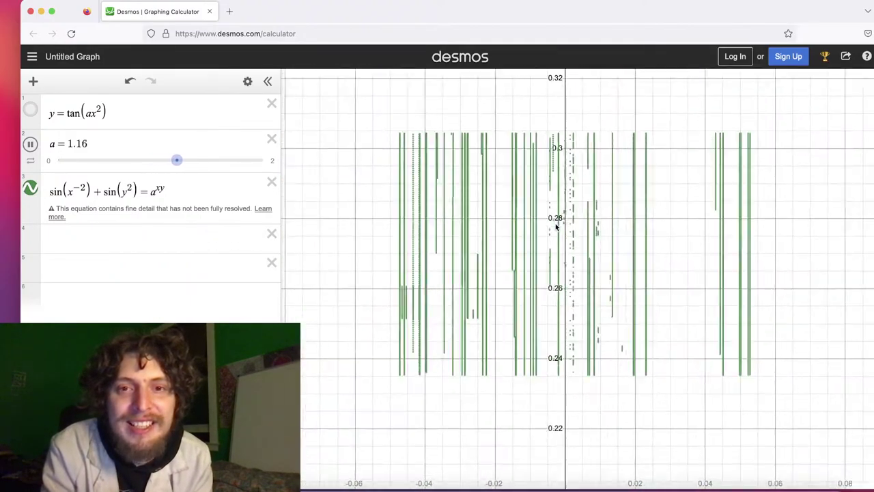
scroll(570, 224, down, 8)
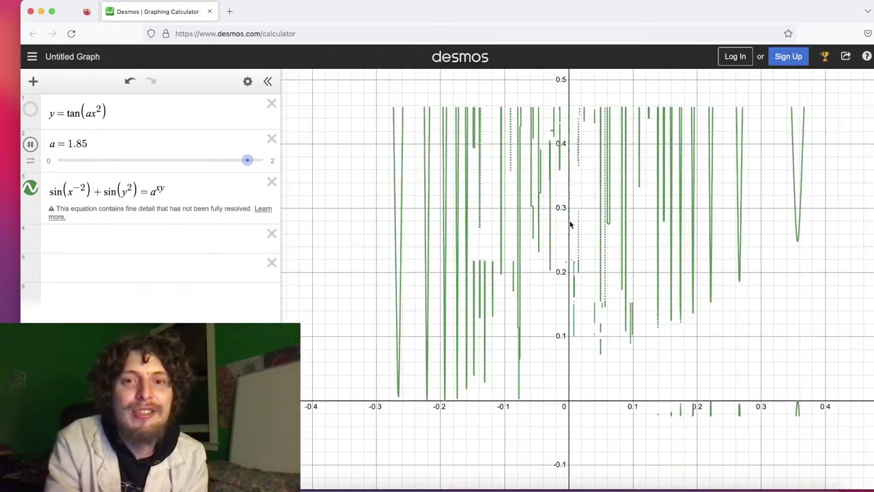
scroll(570, 224, down, 7)
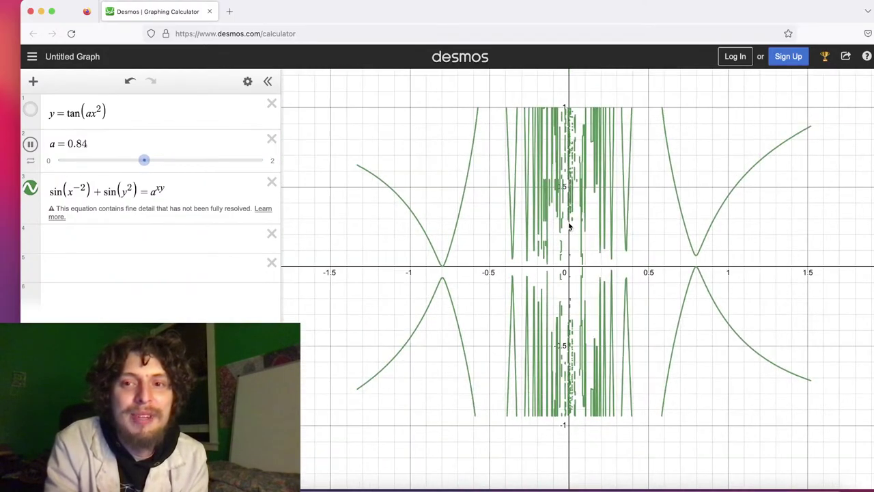
scroll(570, 225, down, 7)
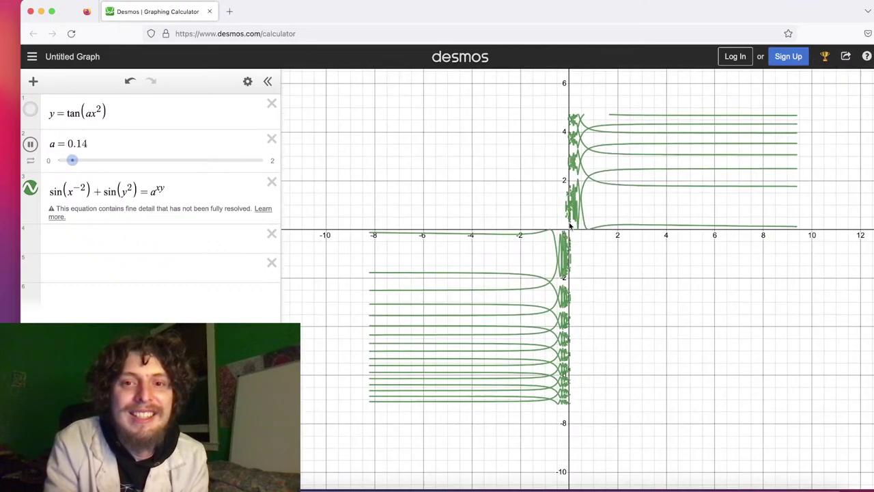
scroll(570, 224, down, 7)
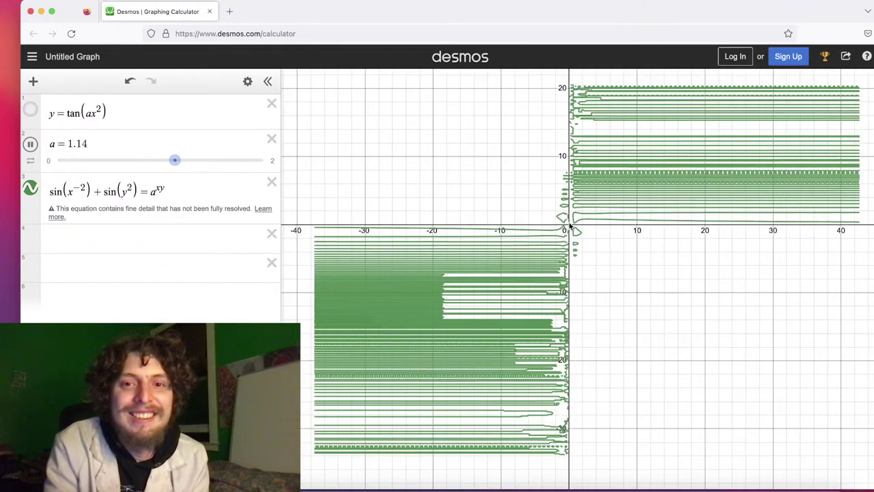
scroll(570, 225, up, 5)
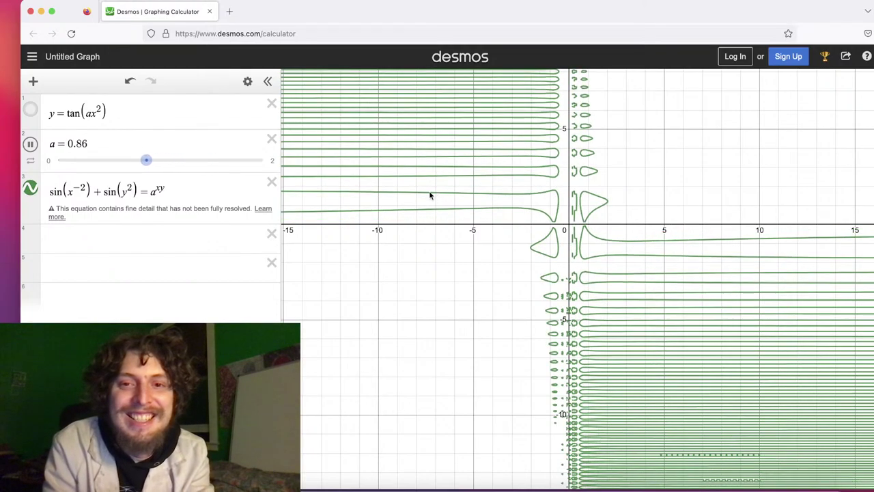
click(128, 186)
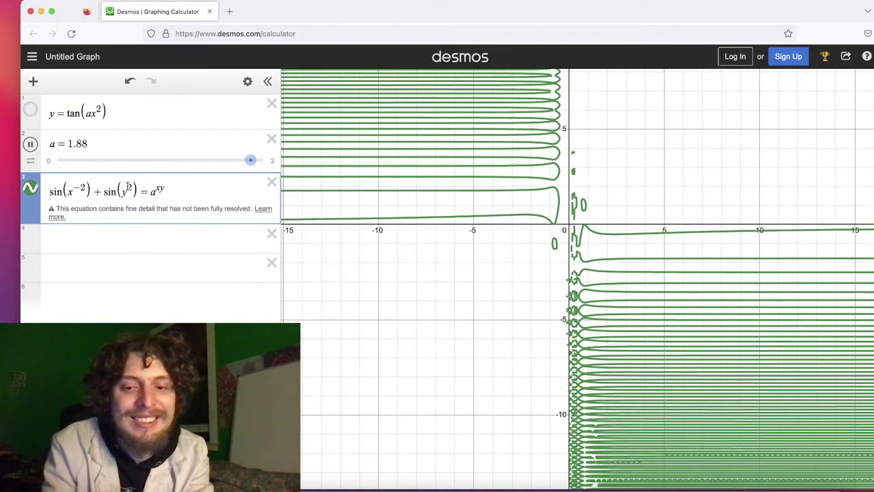
Make the y exponent −2 so the equation reads sin(x⁻²)+sin(y⁻²)=a^{xy}
text(-)
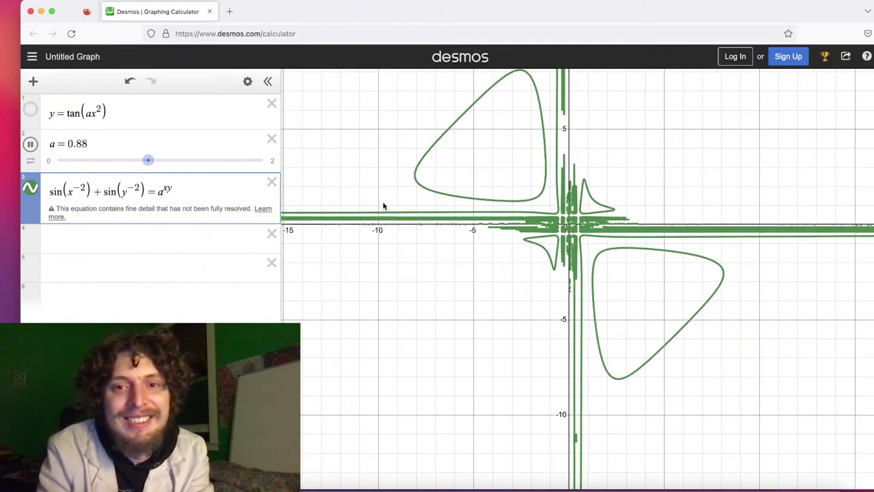
scroll(455, 240, up, 5)
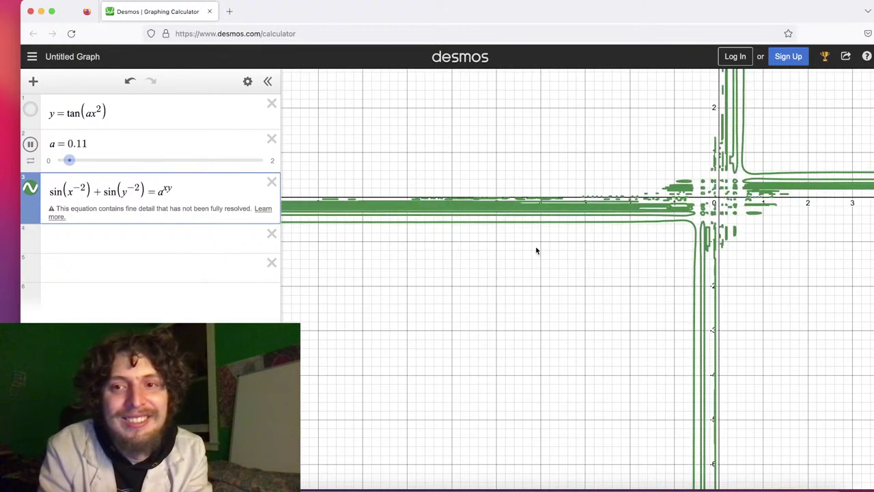
drag(400, 259, 366, 304)
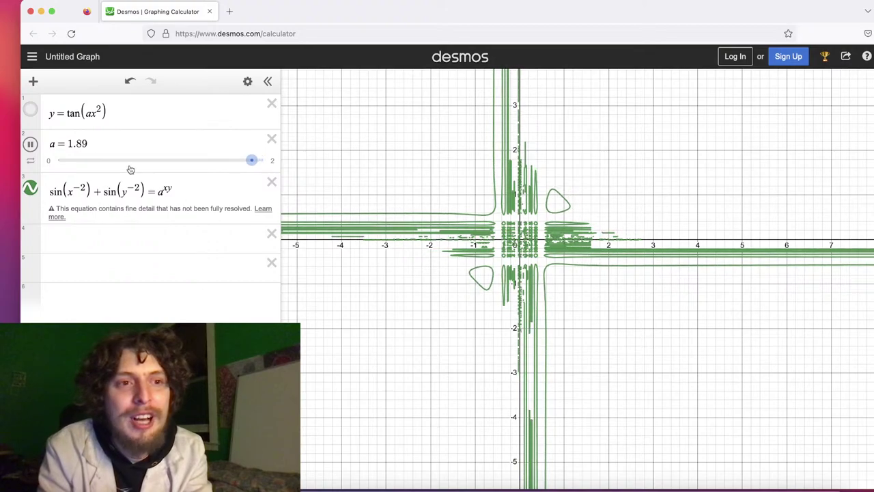
Set the a slider's upper limit to 5 (after first trying 10), leaving a at 5
click(67, 143)
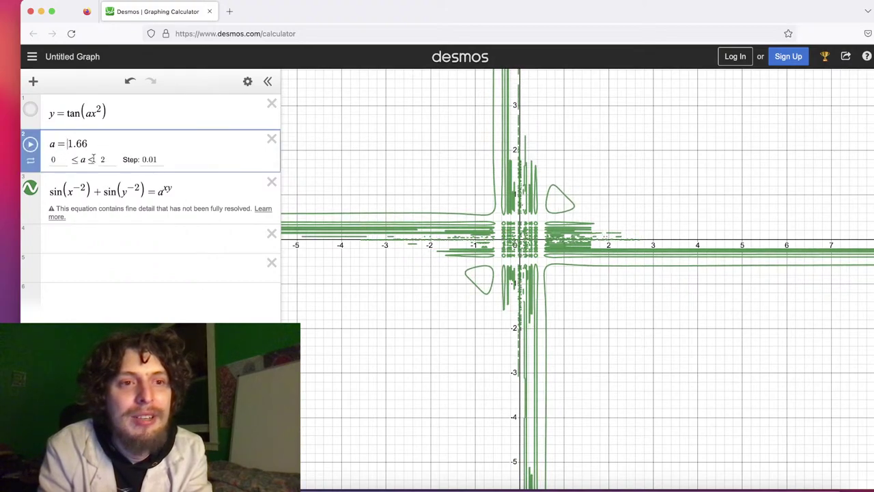
text(10)
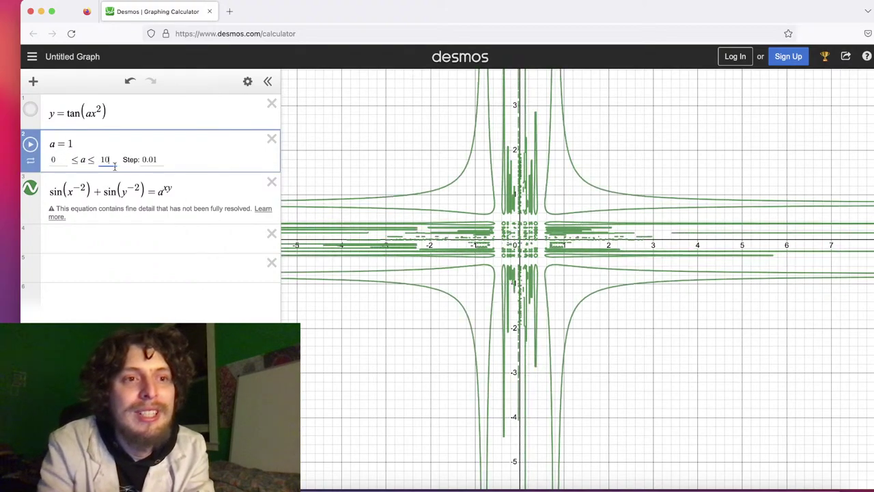
click(164, 321)
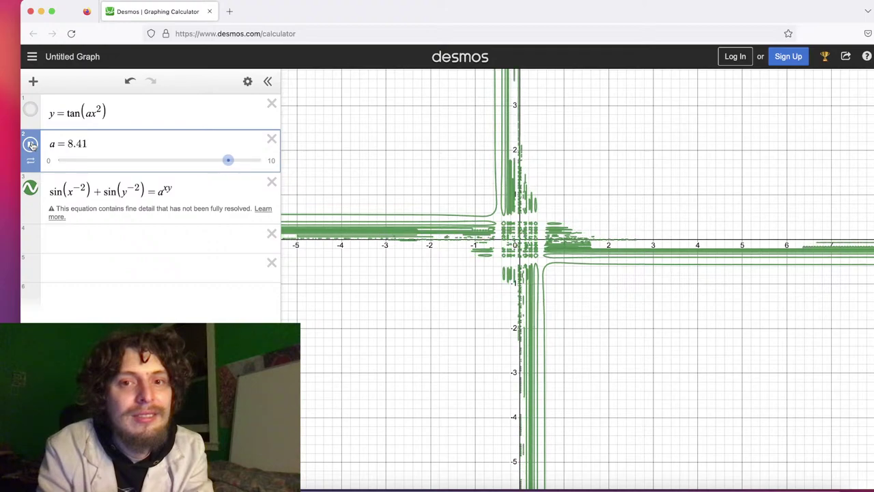
click(31, 144)
click(81, 141)
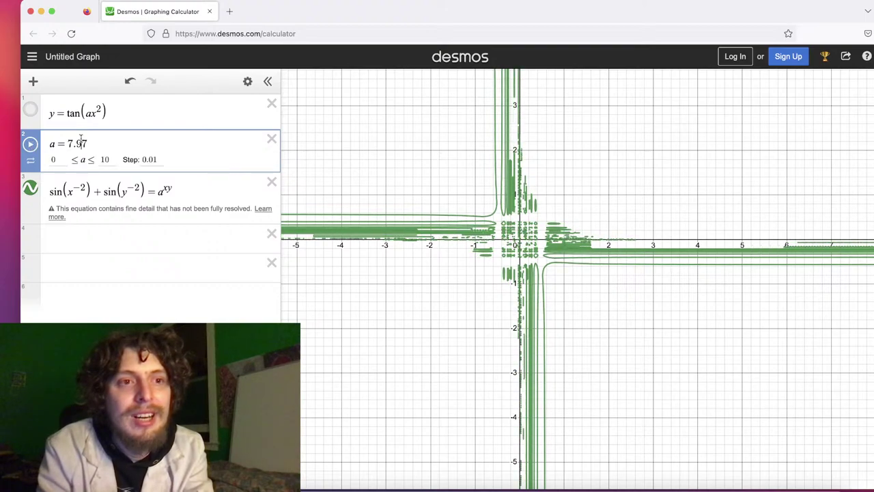
text(5)
key(Return)
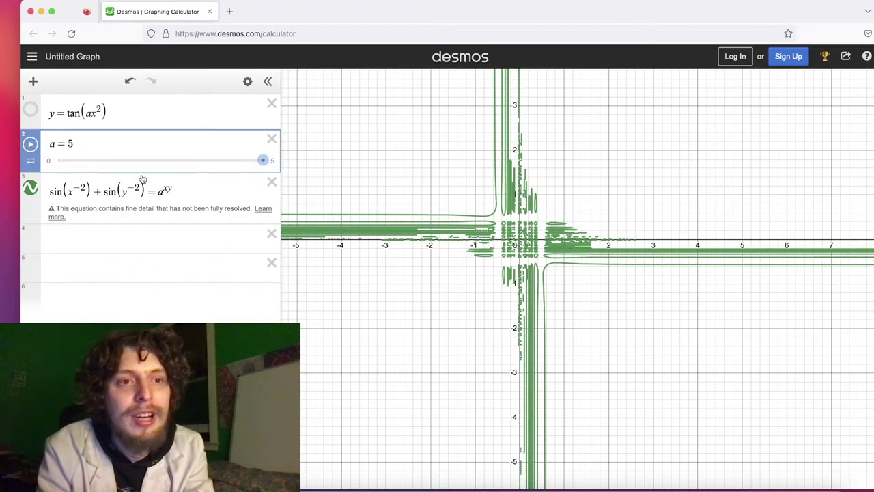
Delete the minus signs so both the x and y exponents are 2 again
click(134, 187)
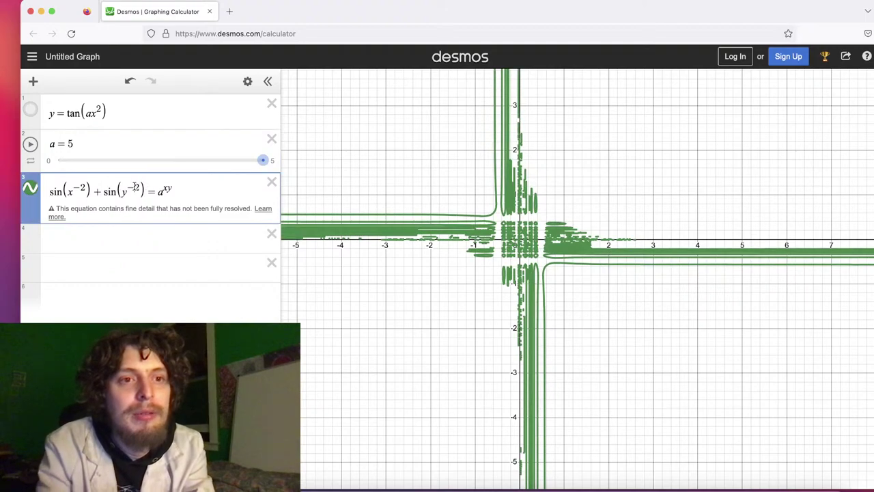
key(BackSpace)
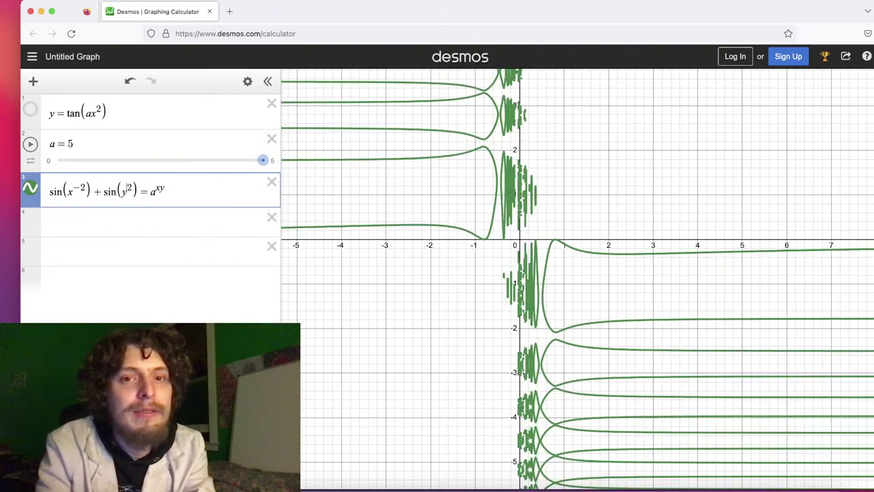
click(80, 186)
key(BackSpace)
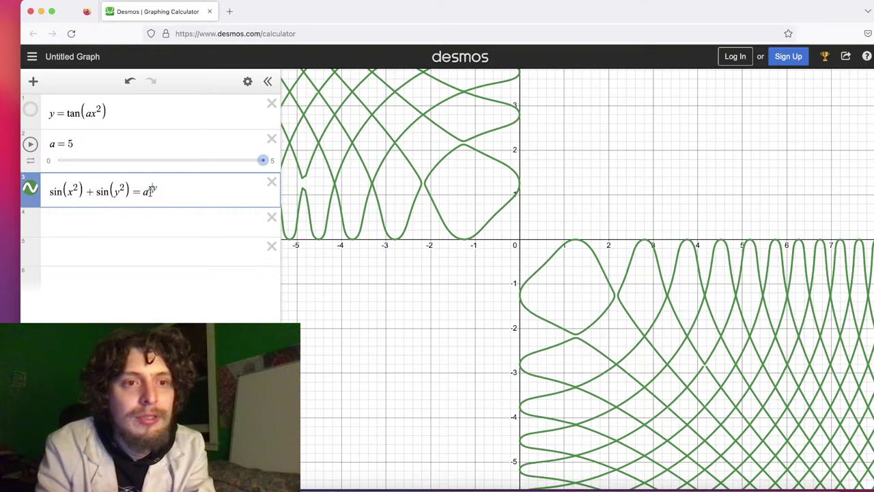
Try a minus sign in the equation, play then pause a at 3.84
text(-)
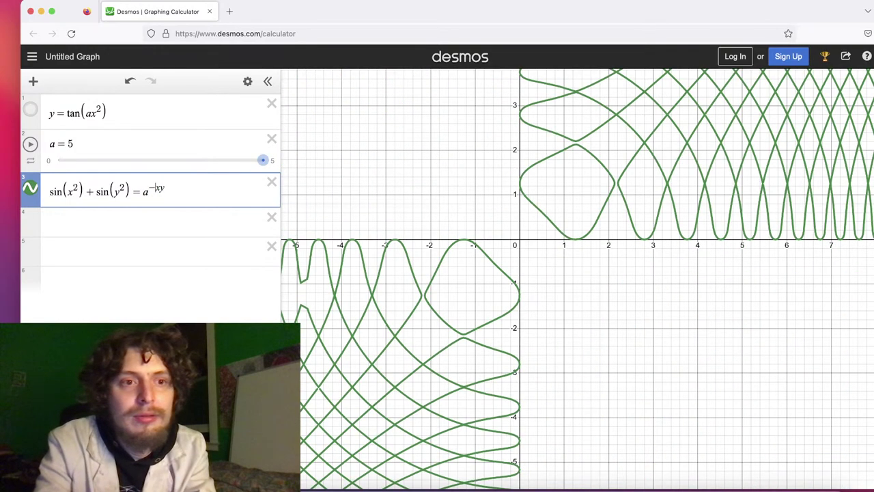
click(31, 143)
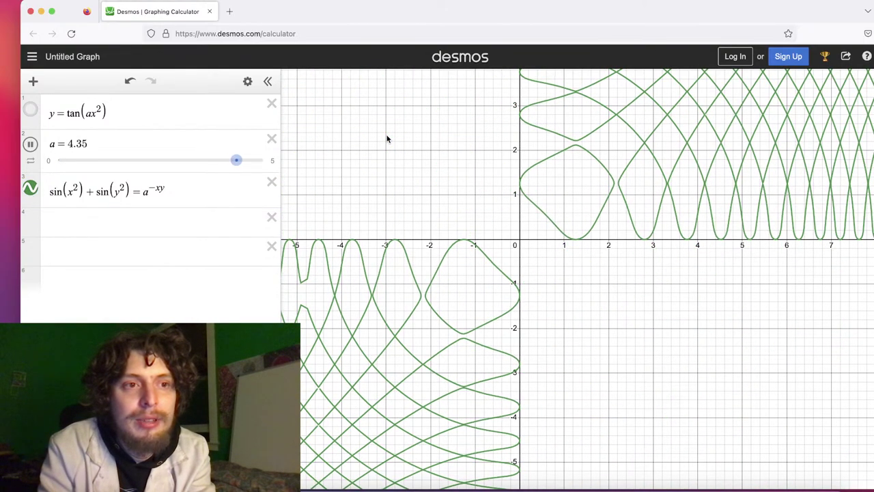
click(30, 144)
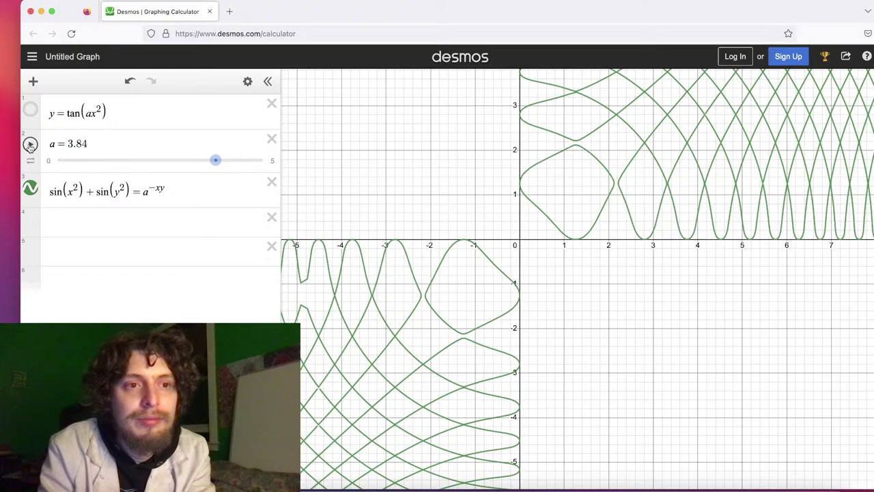
click(156, 187)
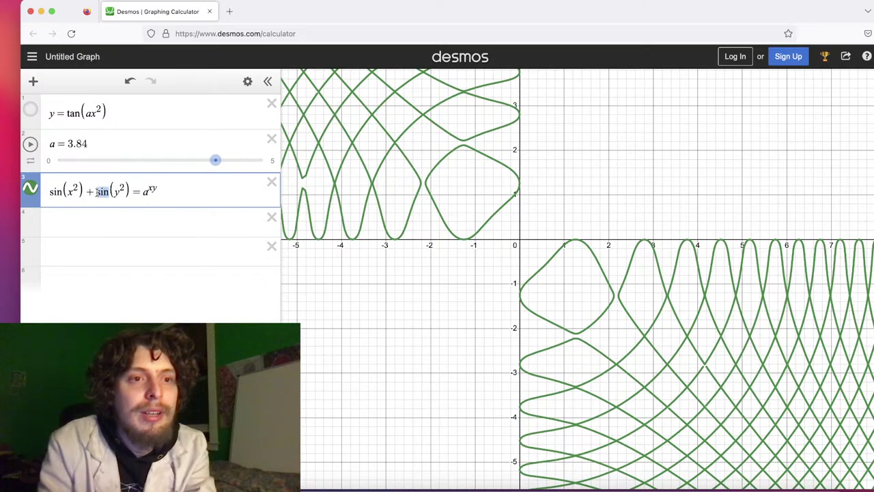
Switch the y term to cosine, giving sin(x²)+cos(y²)=a^{xy}, and pause a at 3.18
text(cos)
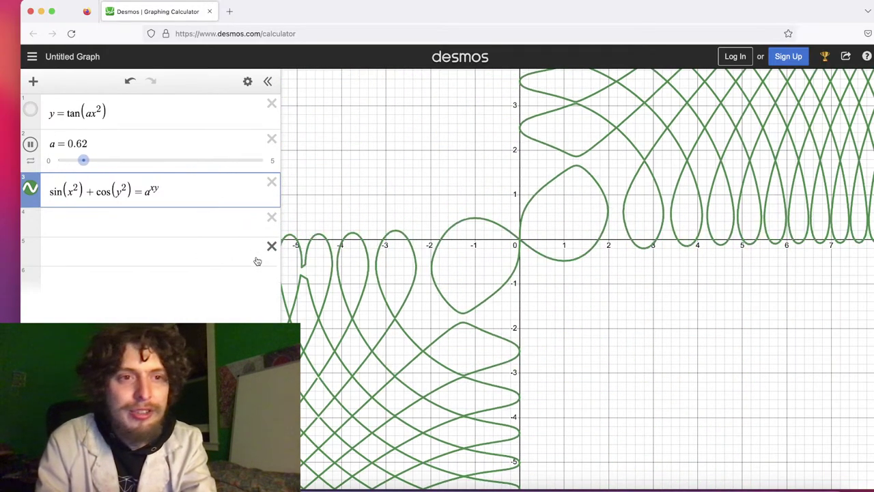
click(30, 145)
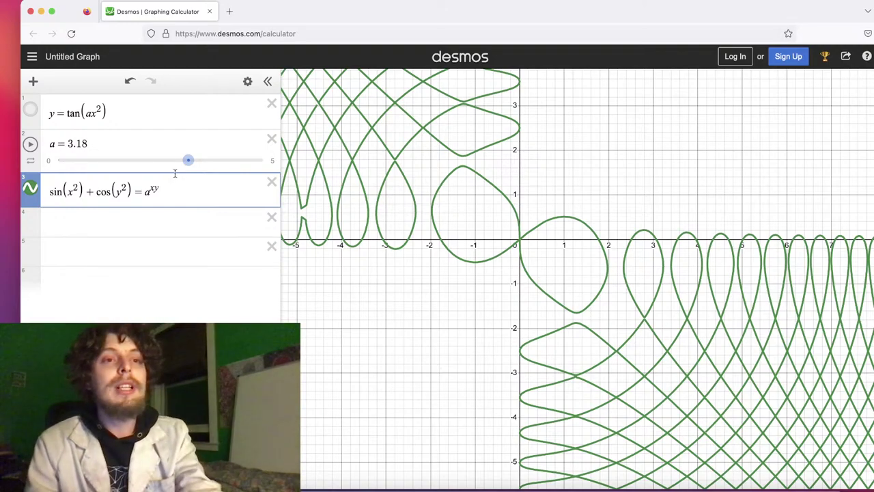
Insert π before x² and y², making sin(πx²)+cos(πy²)=a^{xy}
click(67, 192)
text(pi)
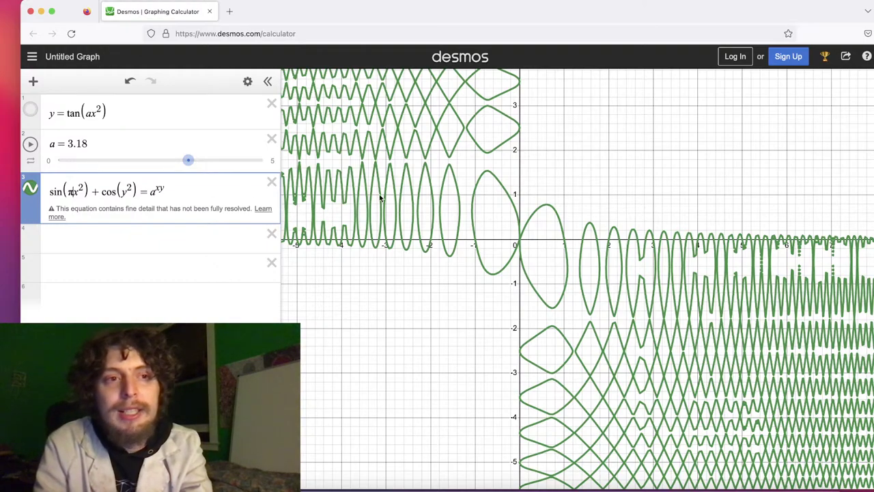
click(376, 294)
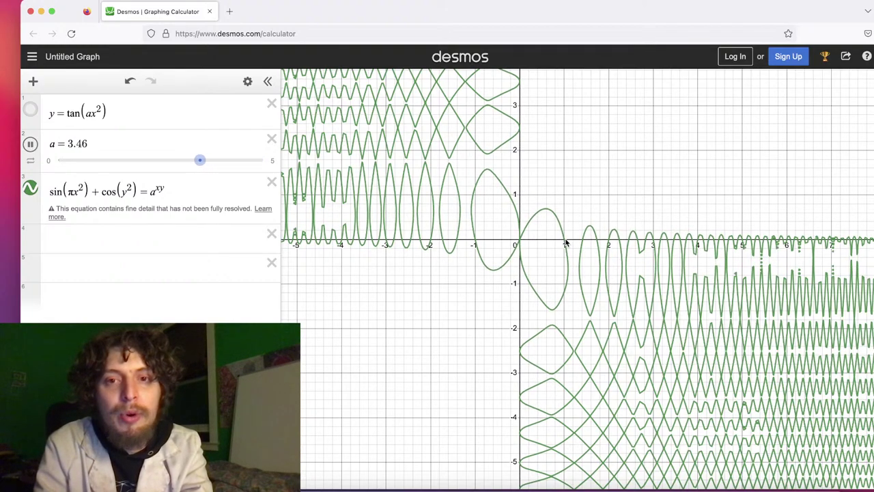
click(72, 192)
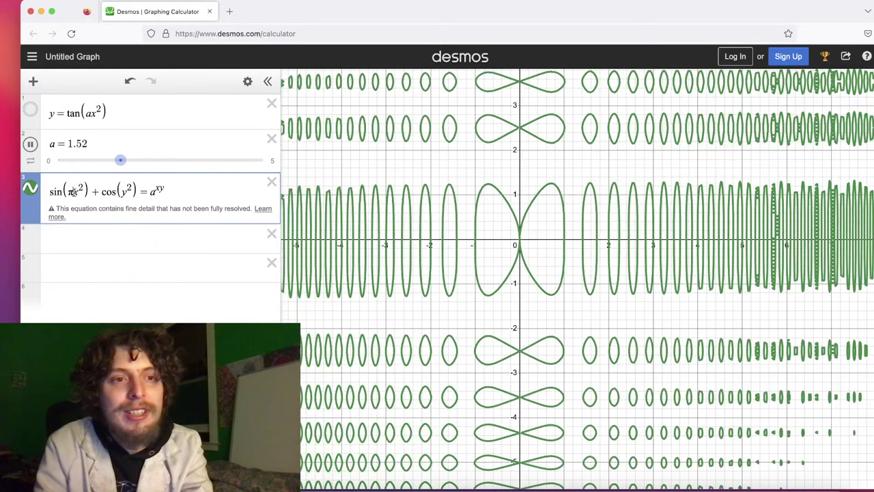
click(123, 192)
text(pi)
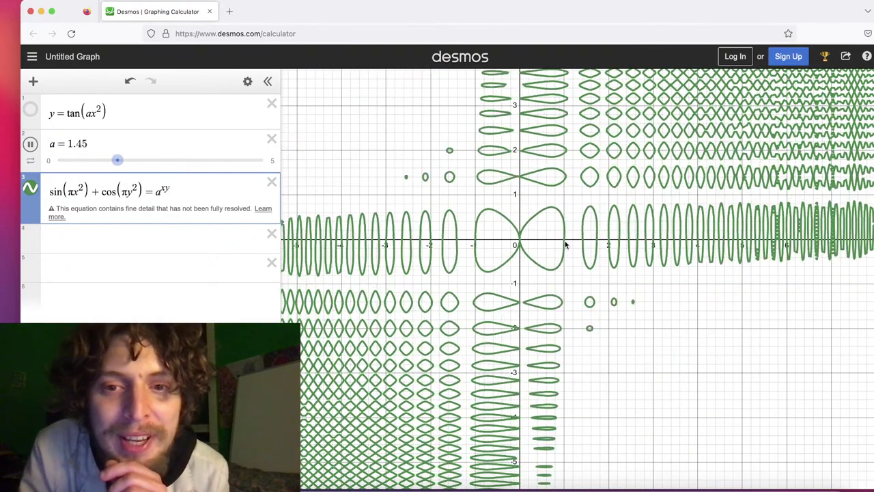
click(564, 241)
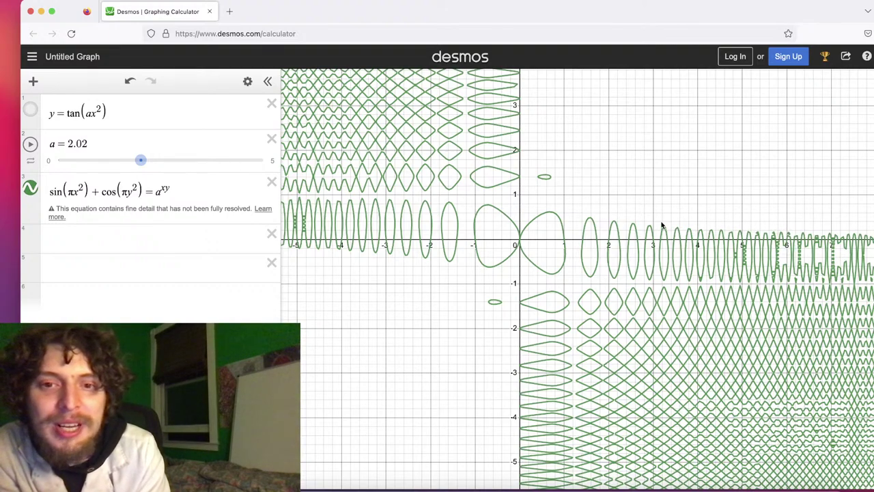
Remove π from the sine term, leaving sin(x²)+cos(πy²)=a^{xy} with a at 3.25
click(30, 144)
click(30, 144)
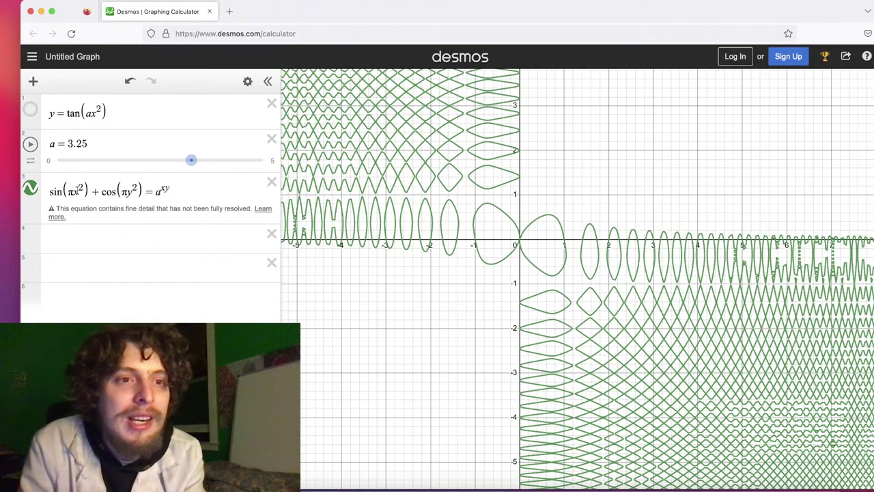
click(76, 189)
key(BackSpace)
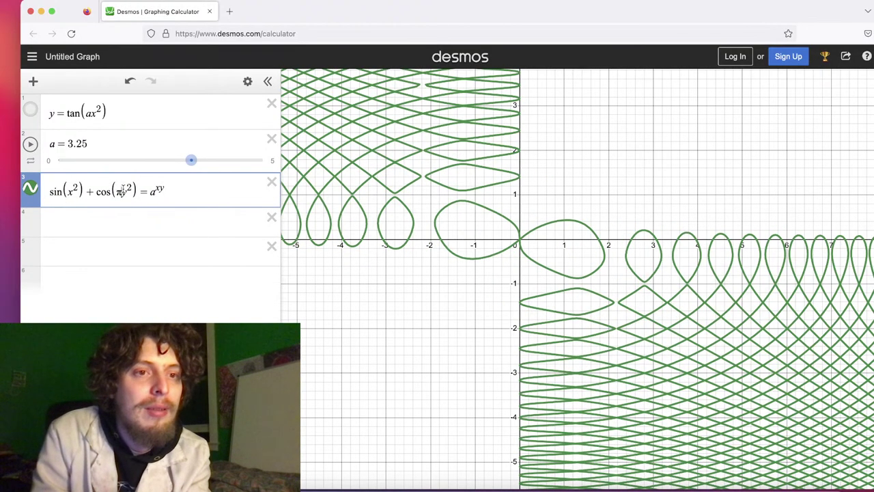
Change sine to cosine so row 3 reads cos(x²)+cos(y²)=a^{xy}
text(cos)
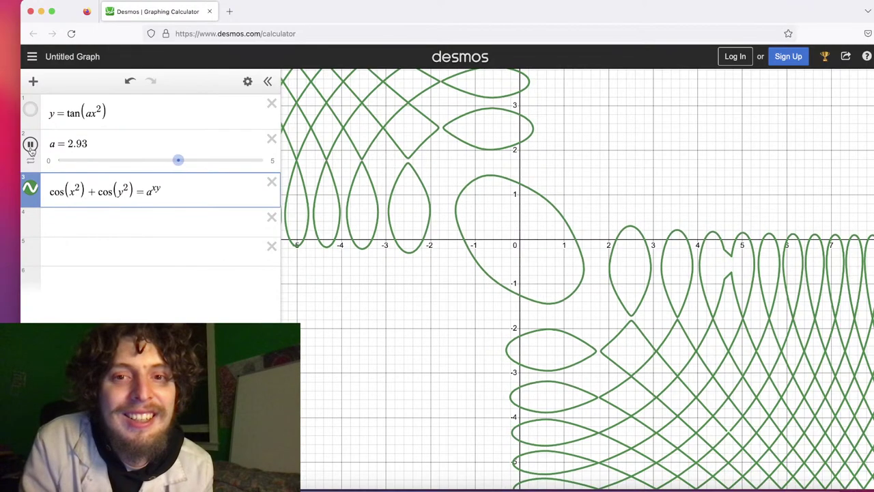
click(30, 145)
click(56, 144)
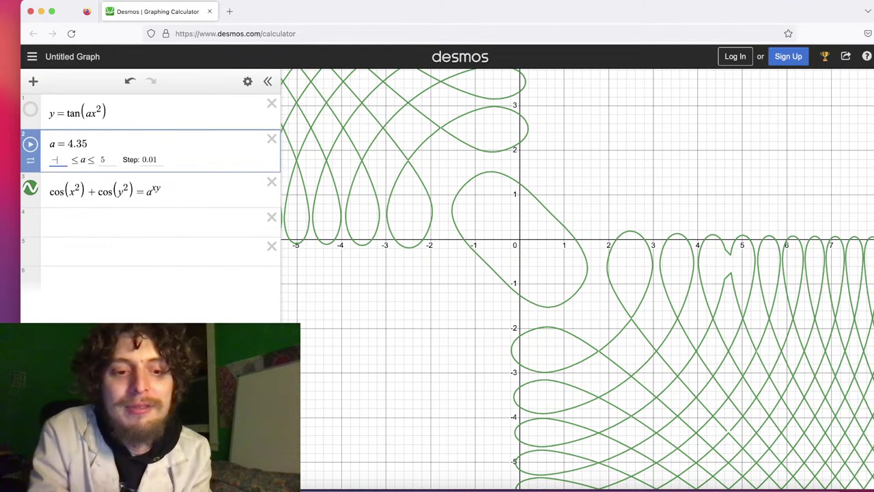
click(108, 276)
click(30, 144)
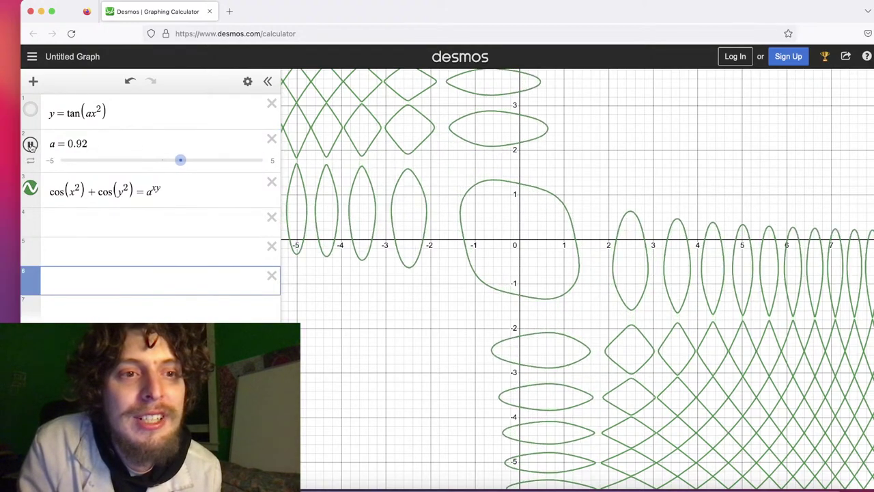
Change a's lower bound from −5 to 0, giving a 0–5 range
click(67, 141)
double_click(57, 159)
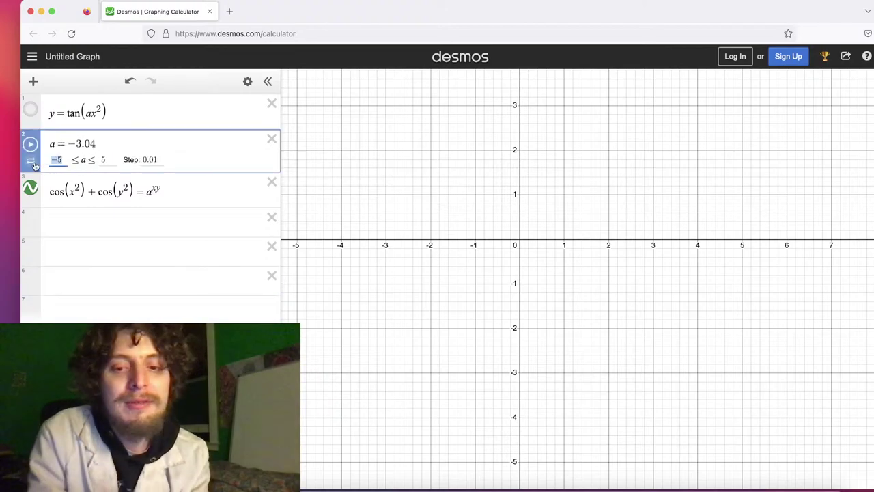
text(0)
key(Return)
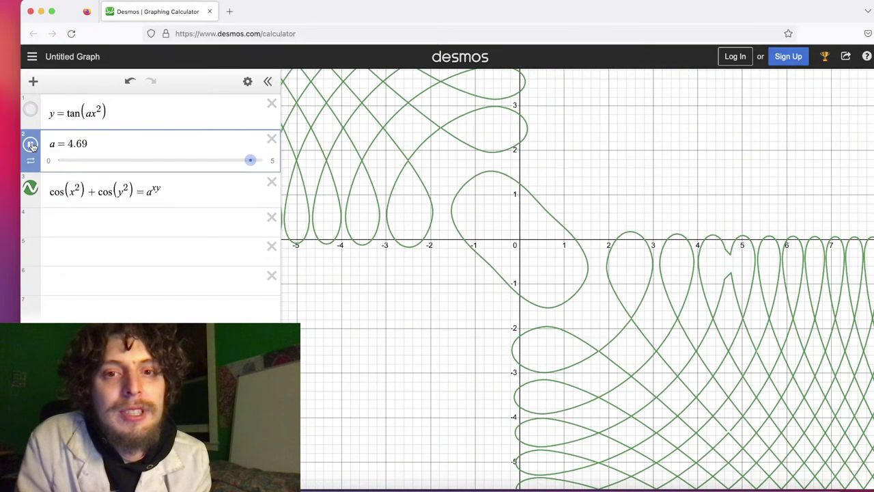
Paste a copy of the cos equation into row 4 and start retyping its terms as sine
click(30, 145)
click(69, 218)
click(176, 205)
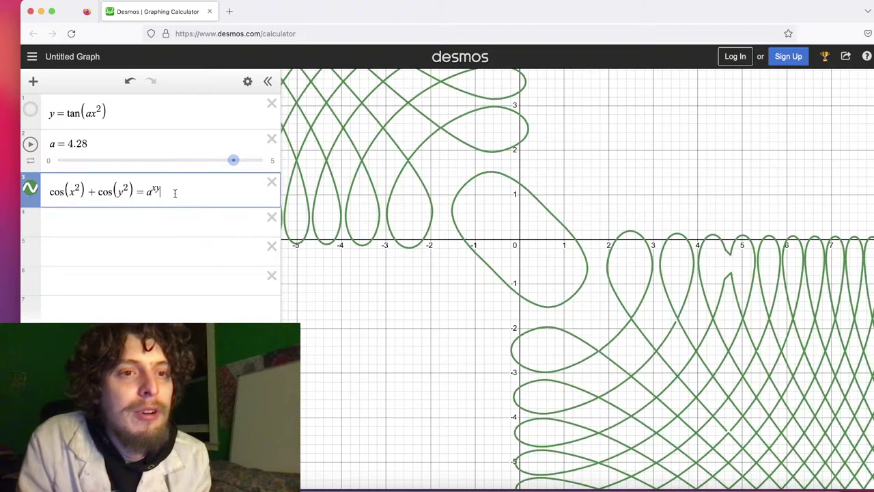
drag(176, 198, 26, 196)
click(91, 217)
text(cos(x^2)+cos(y^2)=a^(xy))
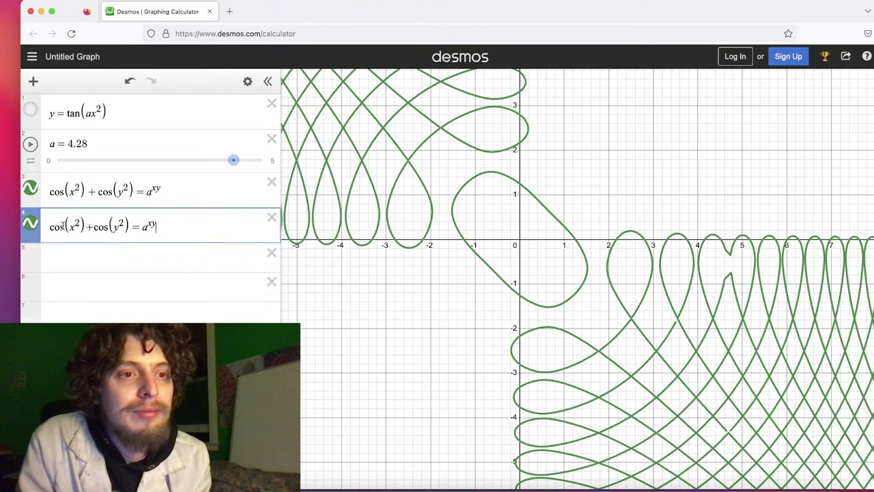
text(sin)
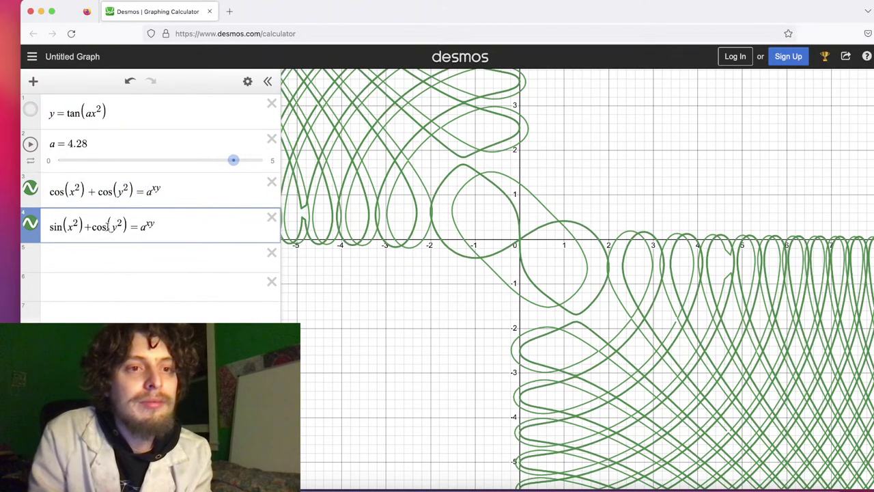
text(sin)
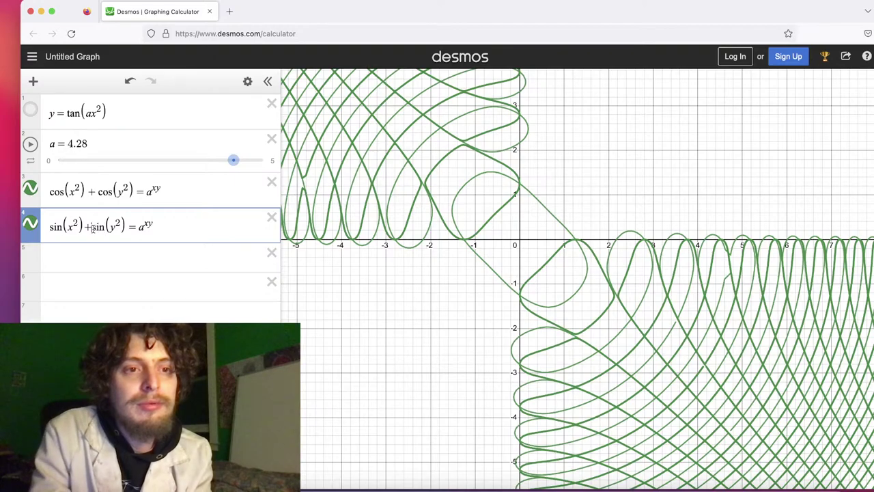
text(-)
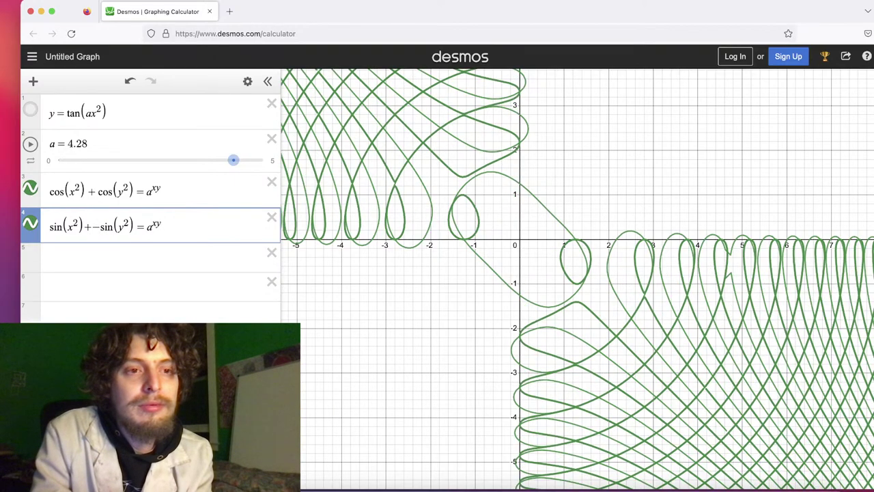
Edit row 4 into sin(x²)+sin(−y²)=a^{xy}
key(BackSpace)
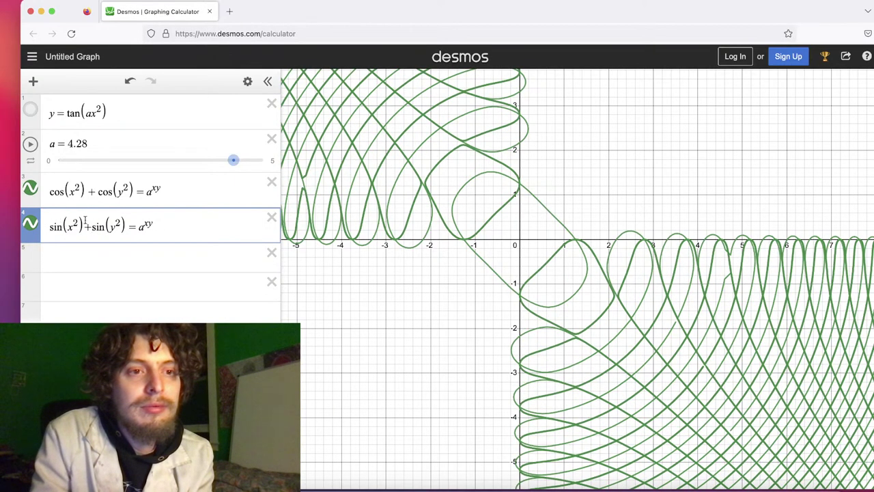
text(-)
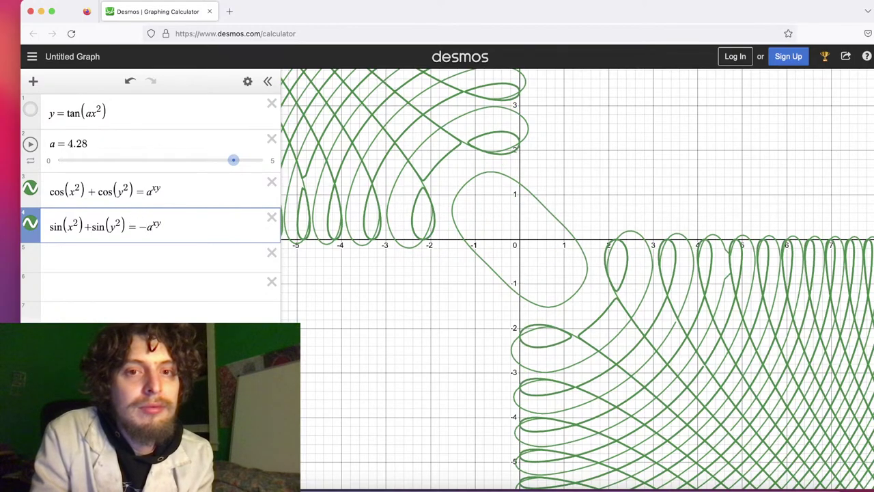
click(109, 227)
text(-)
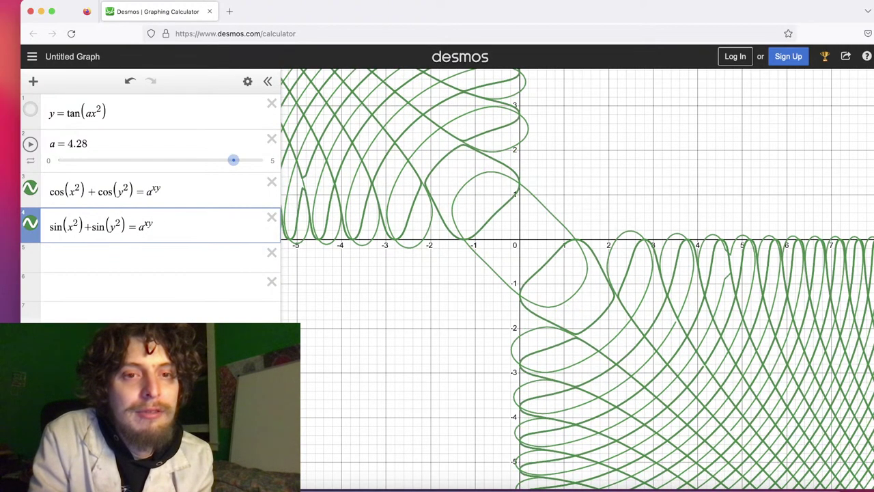
Hide the cos(x²)+cos(y²) curves and briefly try a minus on x² while a animates
click(32, 189)
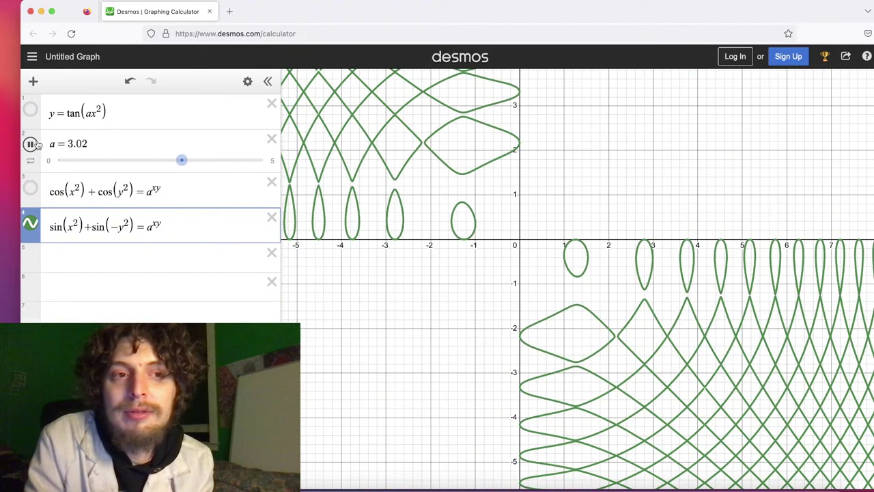
click(36, 145)
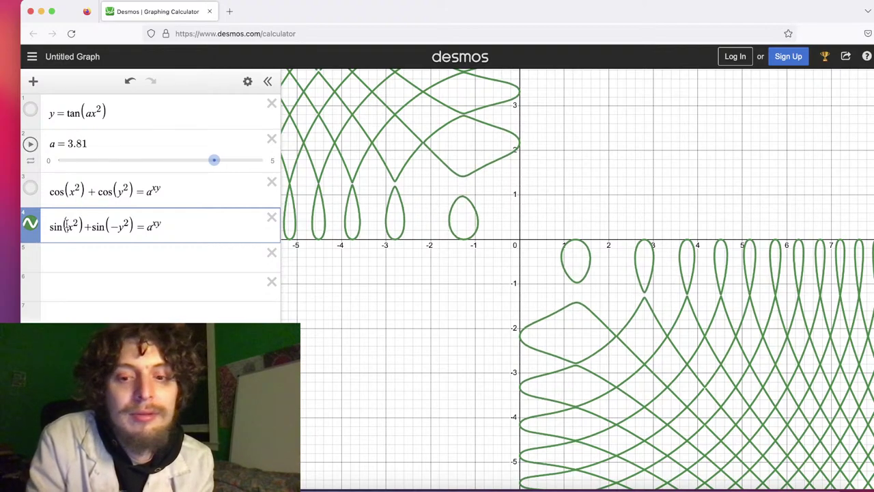
click(67, 225)
text(-)
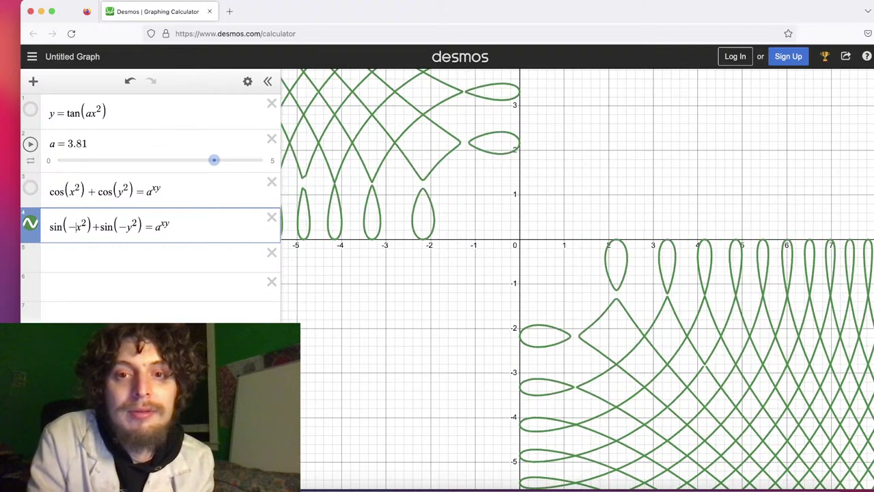
click(29, 144)
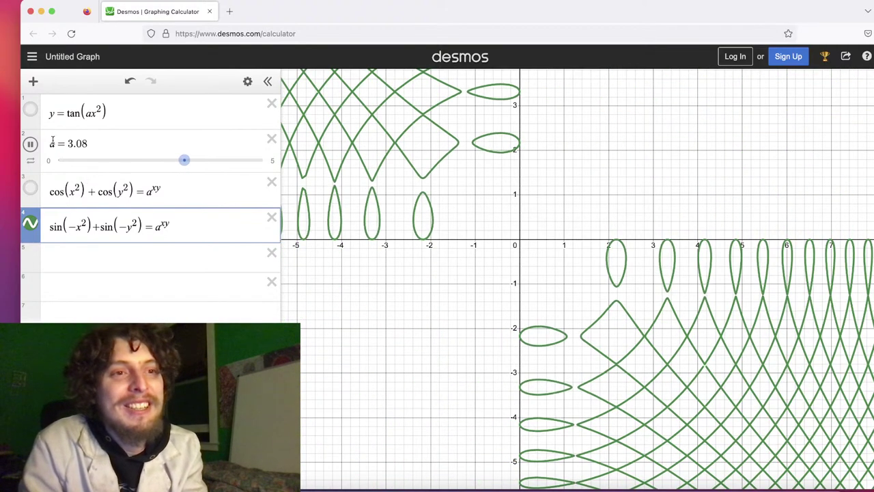
click(30, 145)
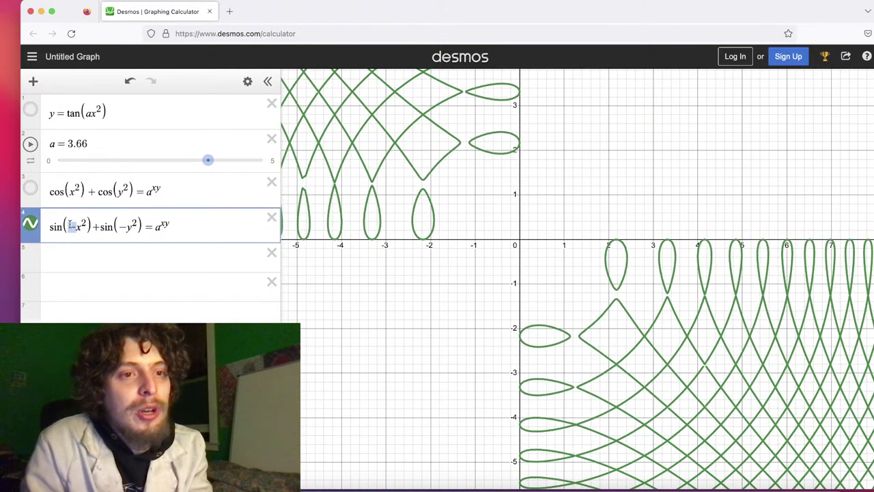
key(BackSpace)
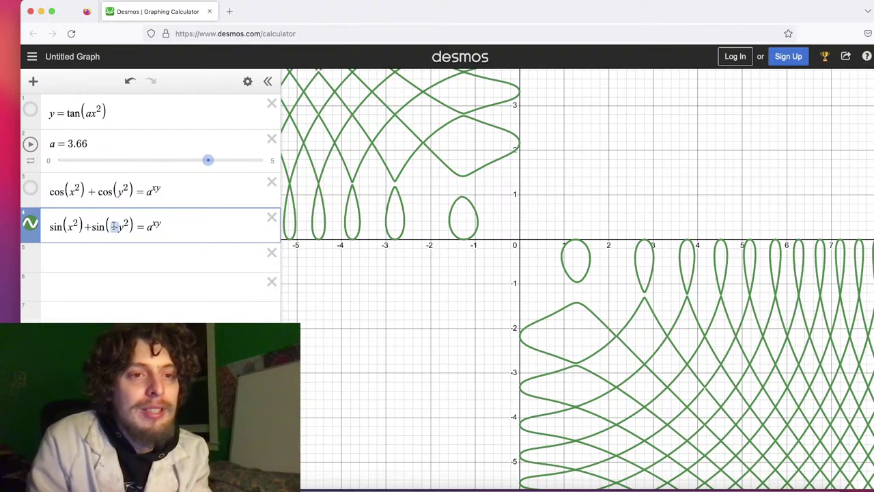
Change the second term to tan, giving sin(x²)+tan(y²)=a^{xy}, and centre the view on the origin
text(tan)
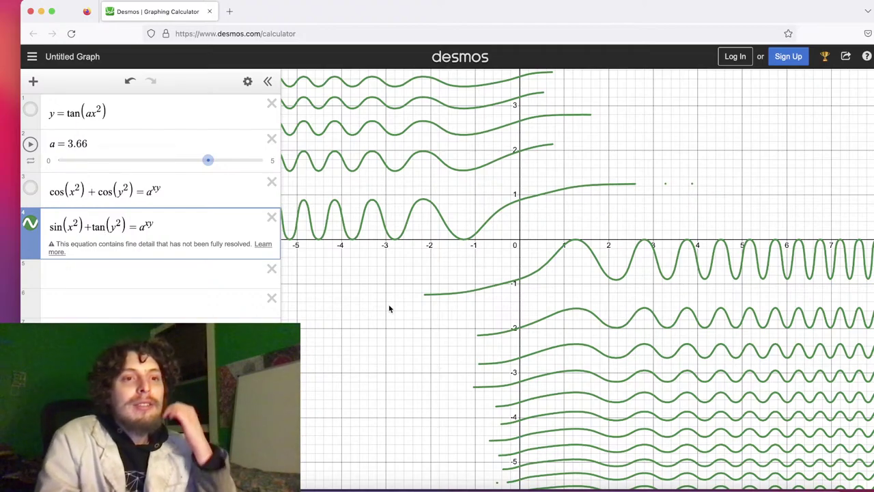
scroll(387, 310, down, 5)
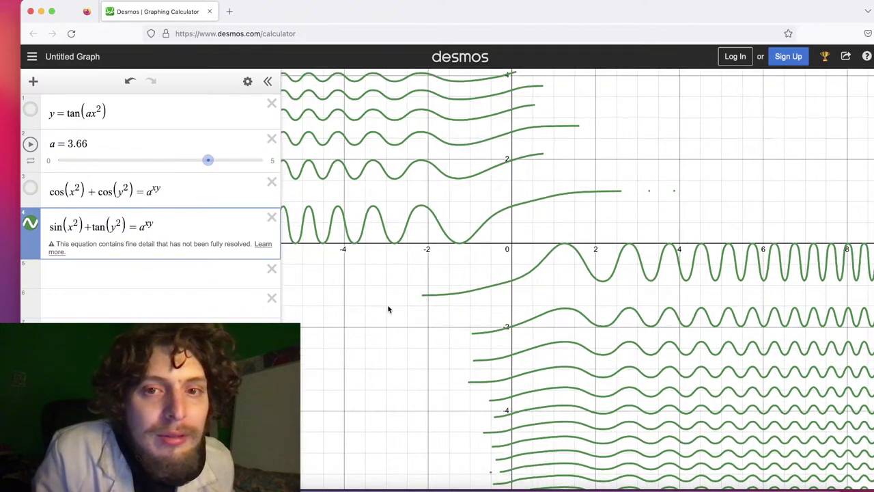
scroll(387, 309, up, 5)
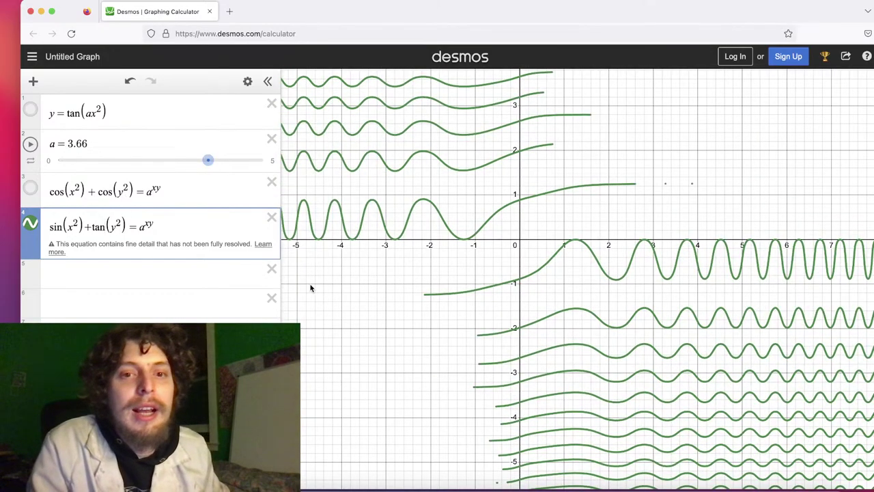
scroll(310, 289, up, 3)
scroll(454, 306, up, 3)
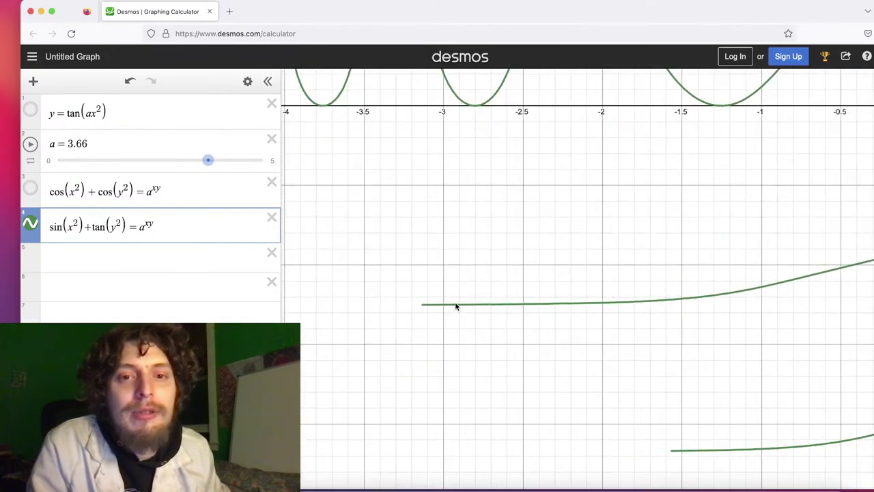
scroll(581, 252, down, 3)
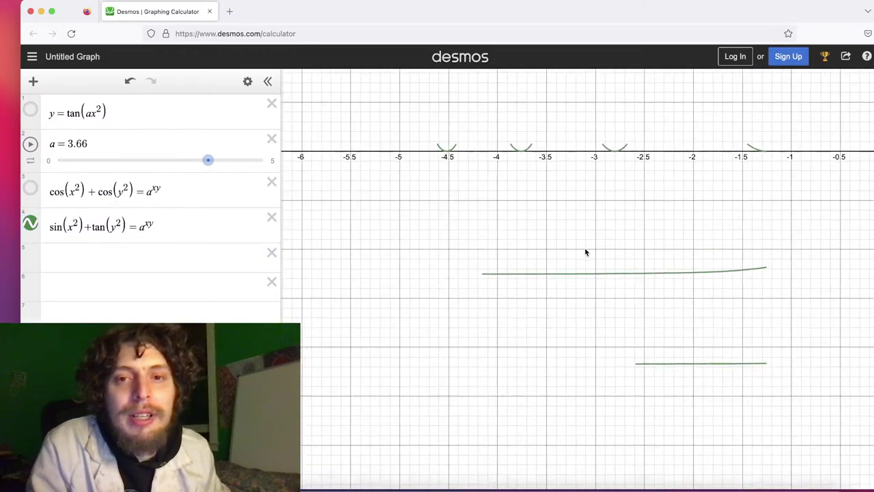
drag(741, 180, 485, 292)
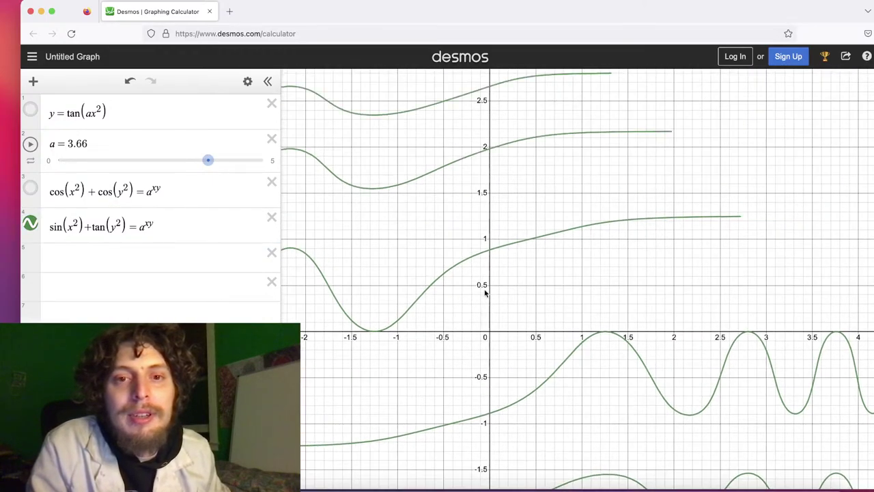
drag(584, 280, 567, 322)
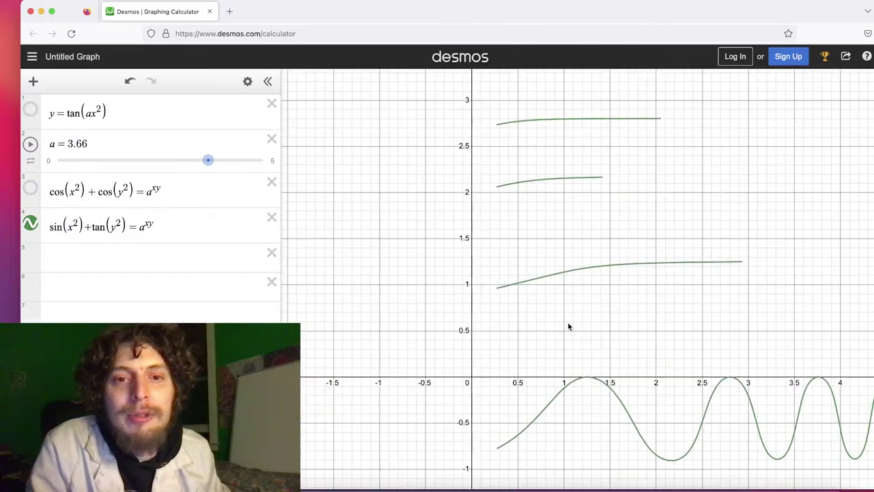
scroll(567, 322, up, 5)
scroll(568, 321, down, 10)
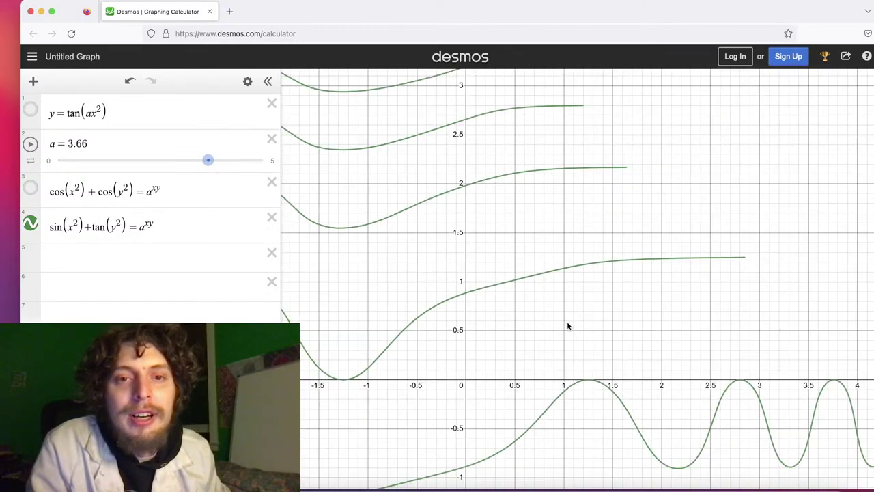
drag(560, 318, 624, 248)
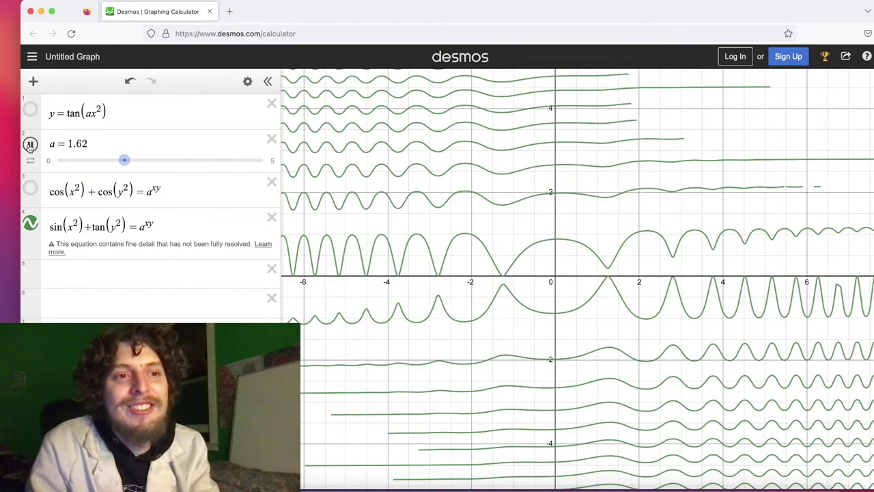
Pause a at 2.79 and delete sin from the first term of equation 4
click(30, 145)
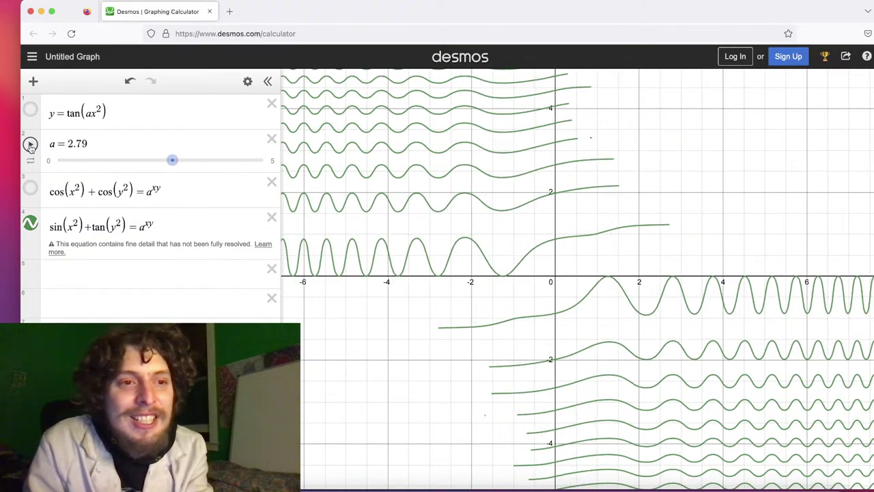
click(65, 225)
key(BackSpace)
key(BackSpace)
key(BackSpace)
Make equation 4 tan(x²)+tan(y²)=a^{xy}, limit a to 0–2, animate it, and show the cos curves
text(tan)
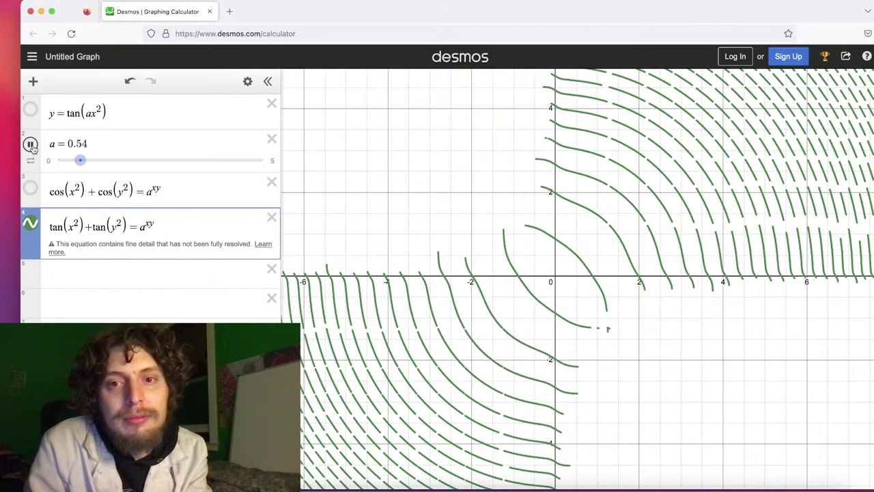
click(31, 145)
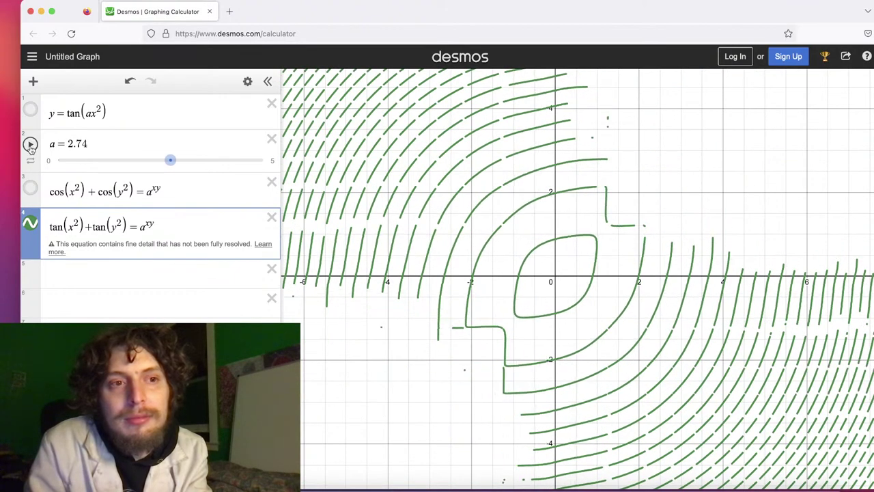
click(60, 140)
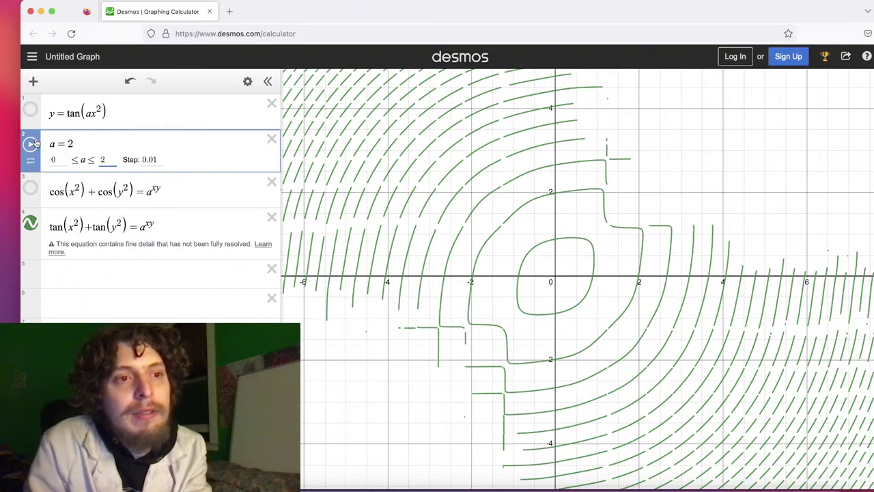
click(31, 144)
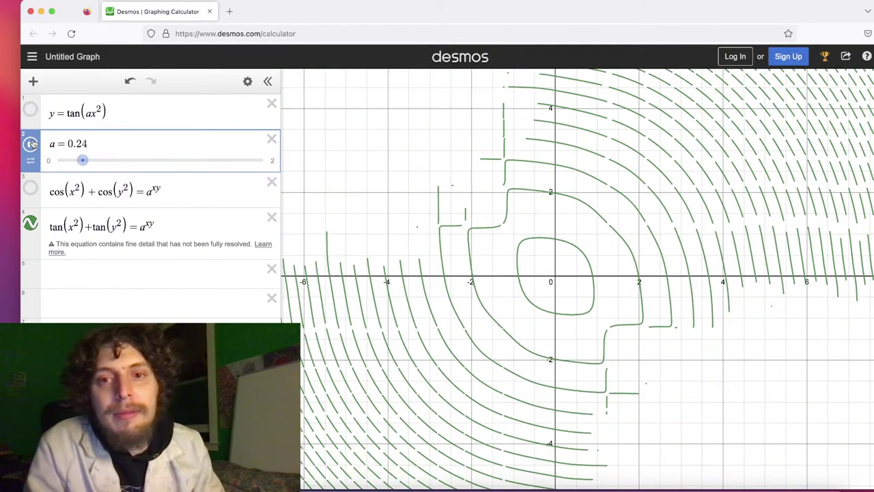
click(29, 191)
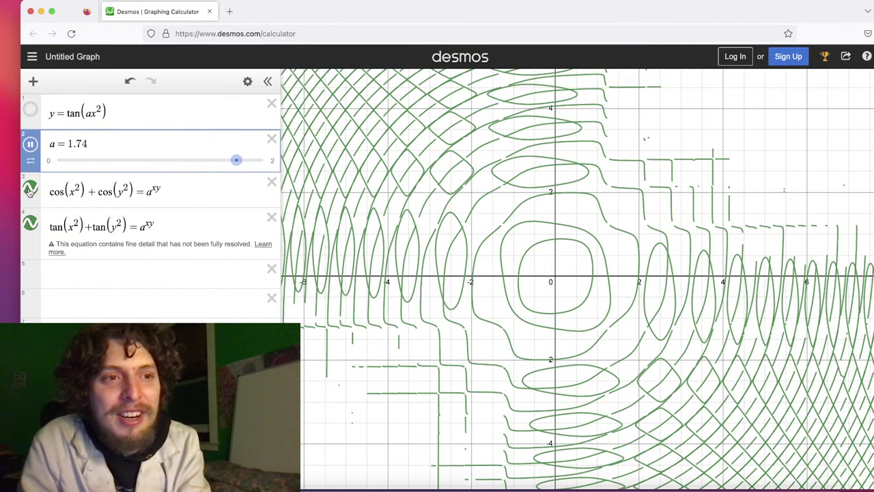
Colour the cos equation red, then hide it and pause a at 0.33
click(30, 187)
click(56, 241)
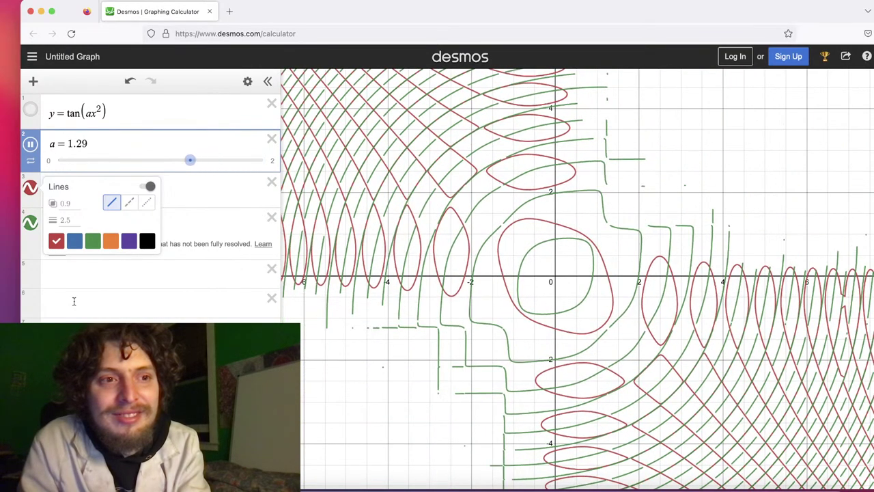
click(28, 189)
click(29, 191)
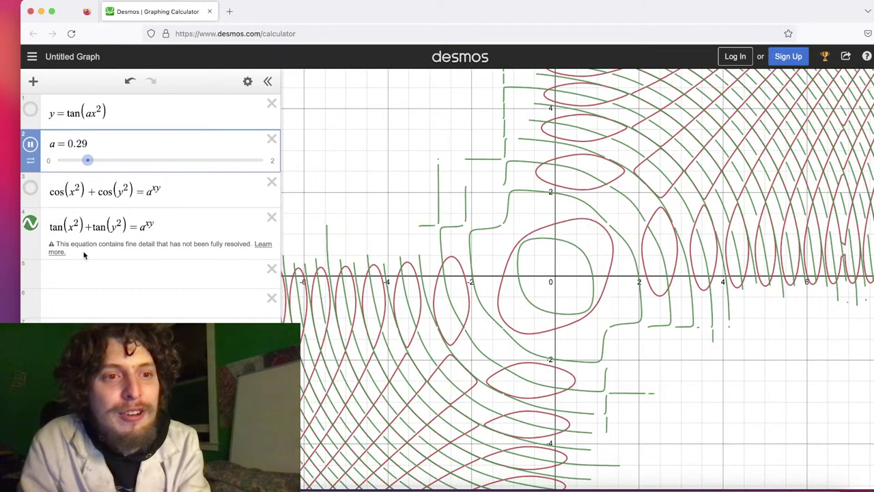
click(30, 144)
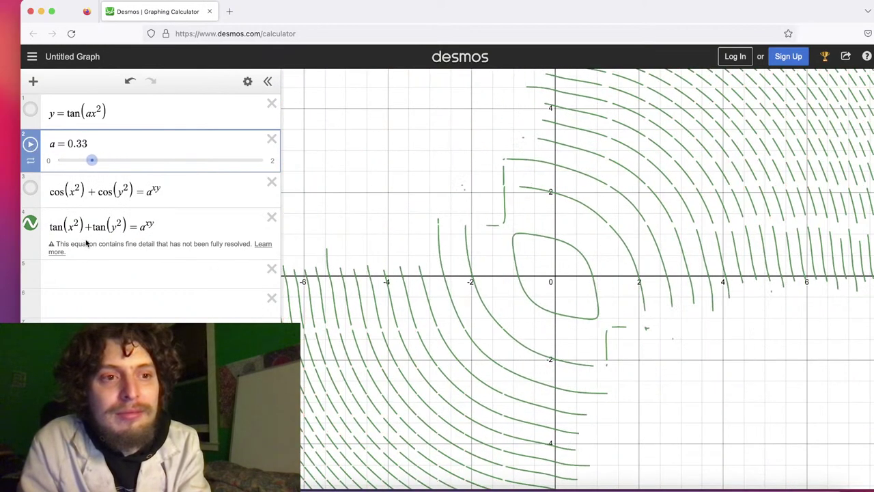
Rewrite equation 4 as tan(x²)+(y²)=ax by deleting the second tan and the xy exponent
double_click(99, 226)
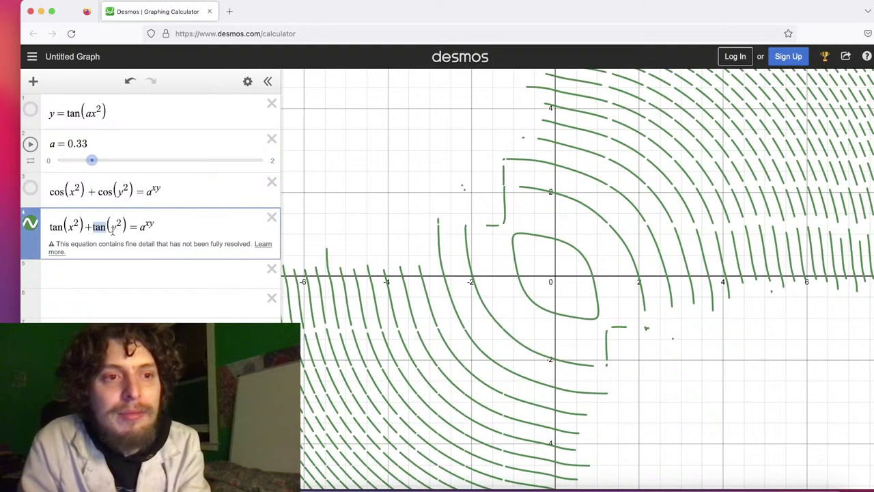
key(BackSpace)
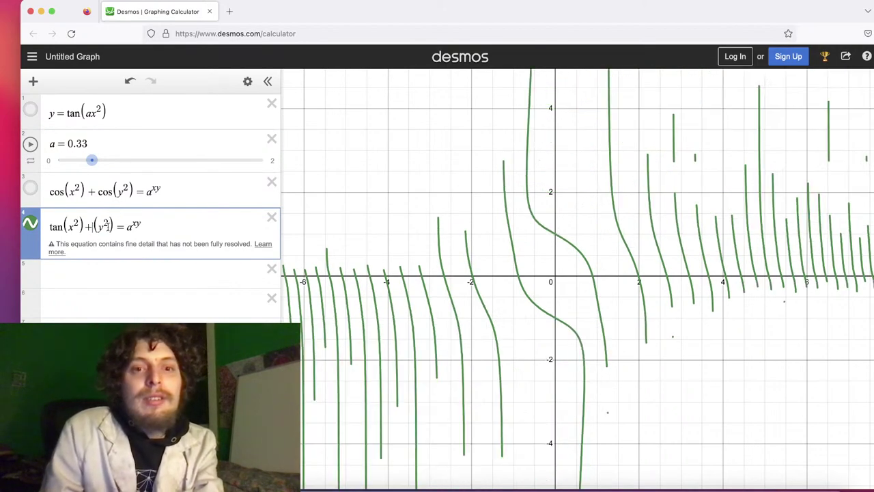
scroll(502, 265, up, 3)
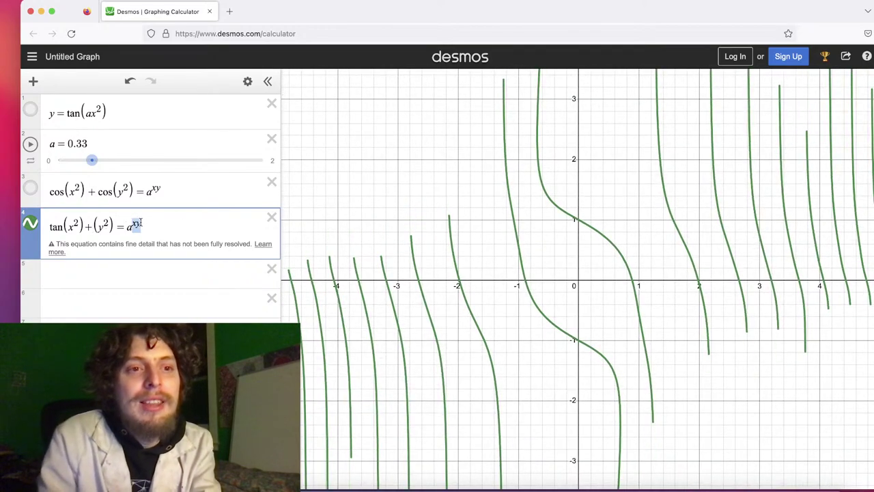
key(BackSpace)
text(x)
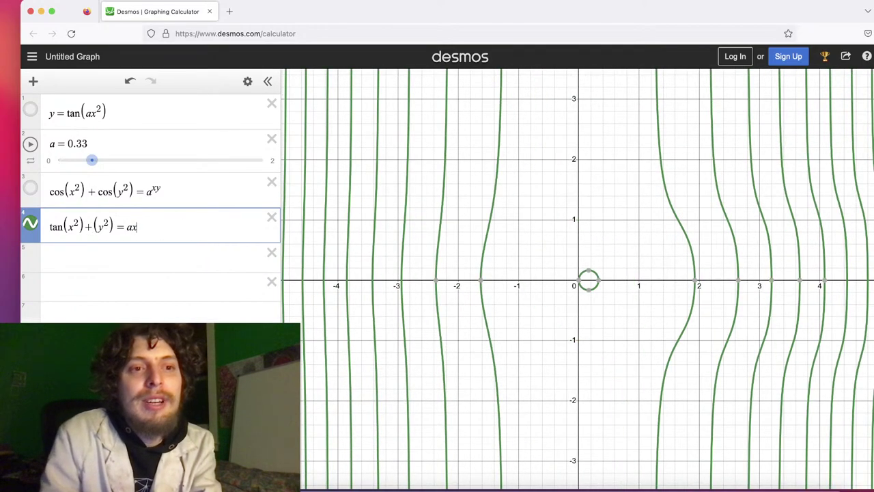
click(704, 316)
Re-centre the graph on the origin and sweep a between about 0.33 and 2
drag(624, 296, 468, 248)
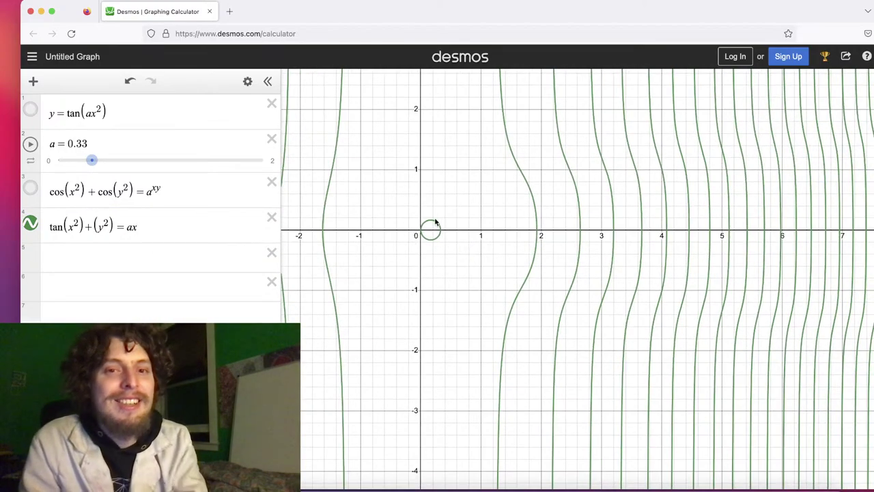
scroll(437, 229, up, 3)
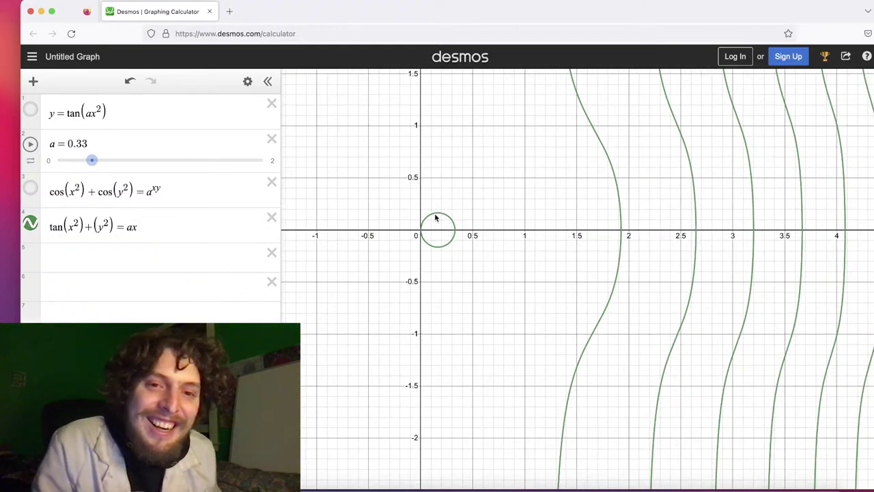
scroll(437, 218, down, 6)
drag(405, 177, 462, 242)
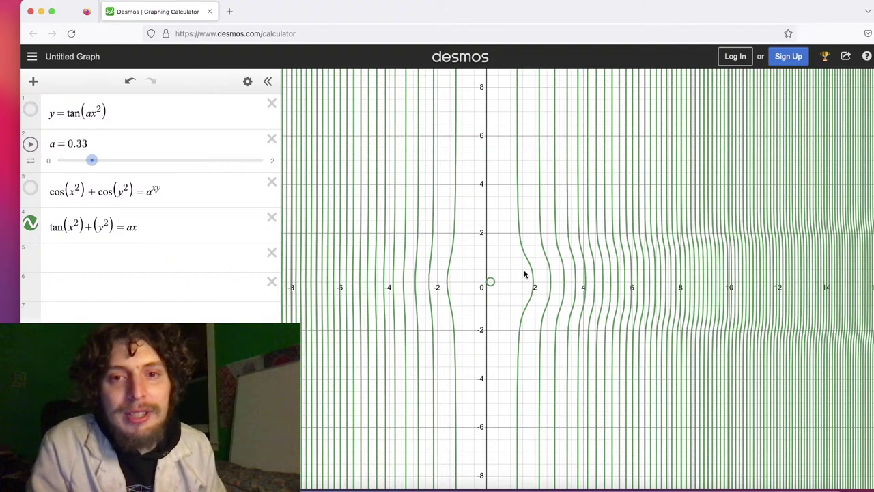
drag(92, 160, 272, 158)
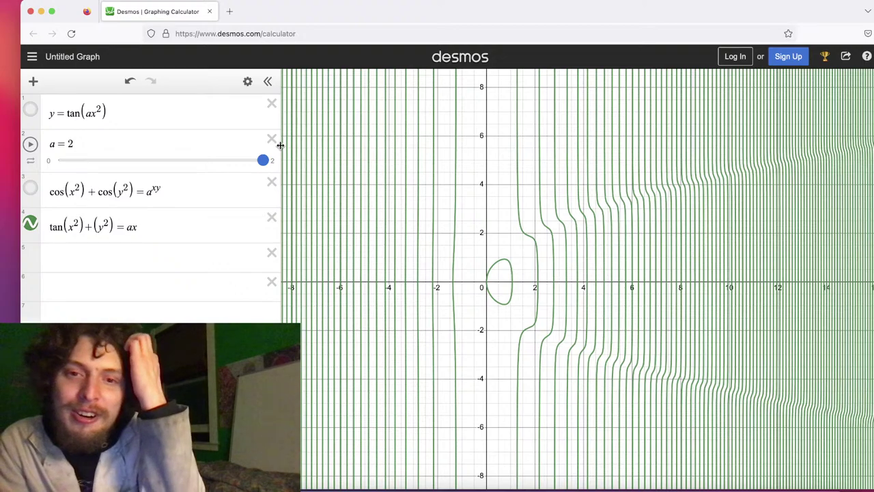
key(Left)
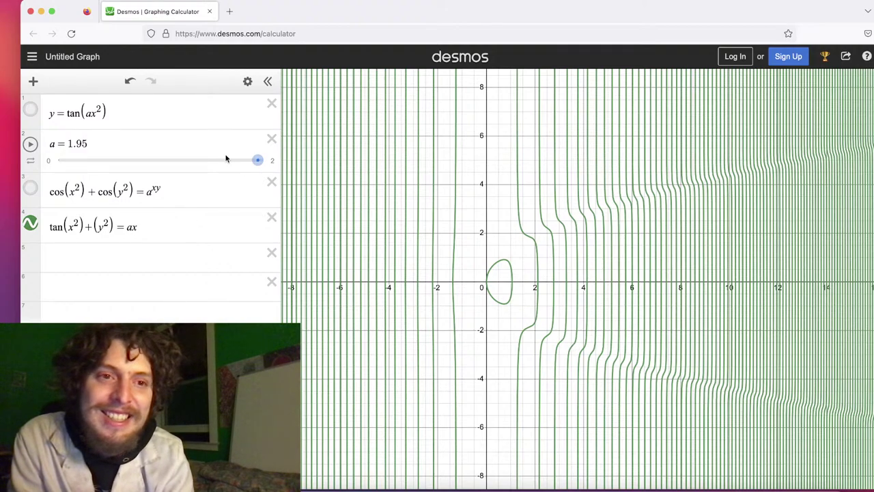
mouse_move(254, 162)
mouse_down()
mouse_move(187, 159)
mouse_move(50, 177)
mouse_move(165, 167)
mouse_move(265, 189)
mouse_move(239, 171)
mouse_move(157, 181)
mouse_up()
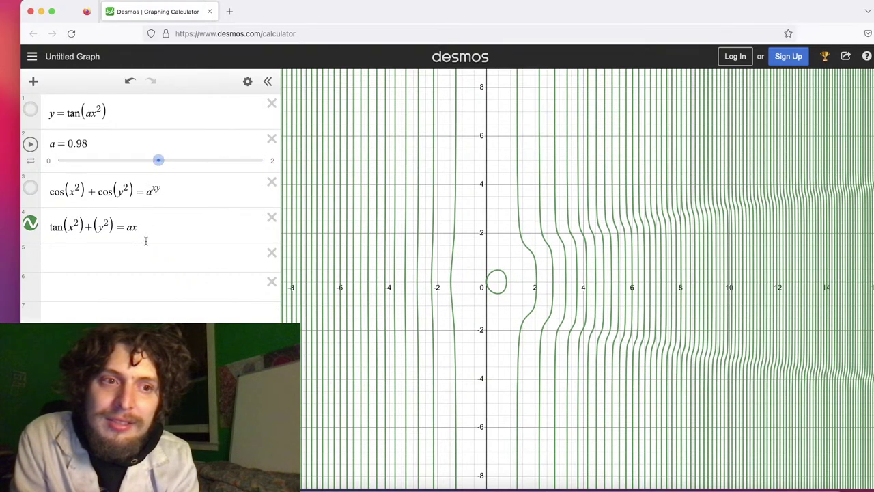
Change equation 4's right side to ay, lower a, and try then remove minus signs
click(131, 229)
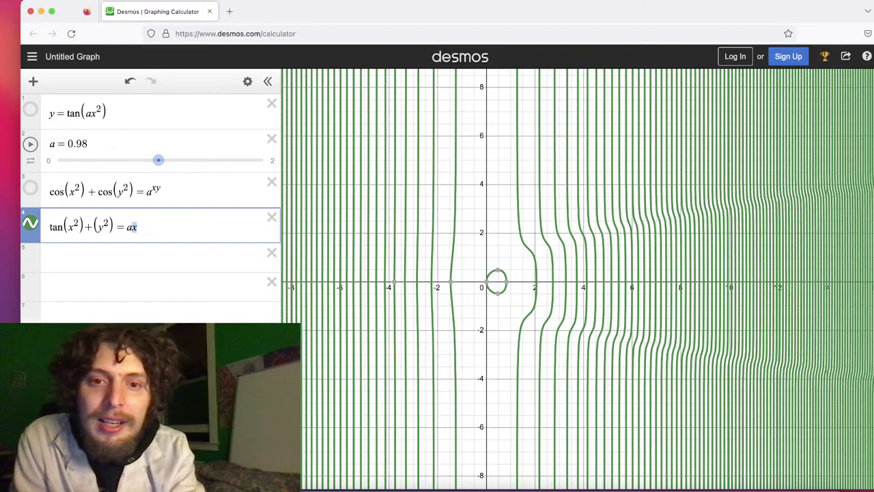
text(y)
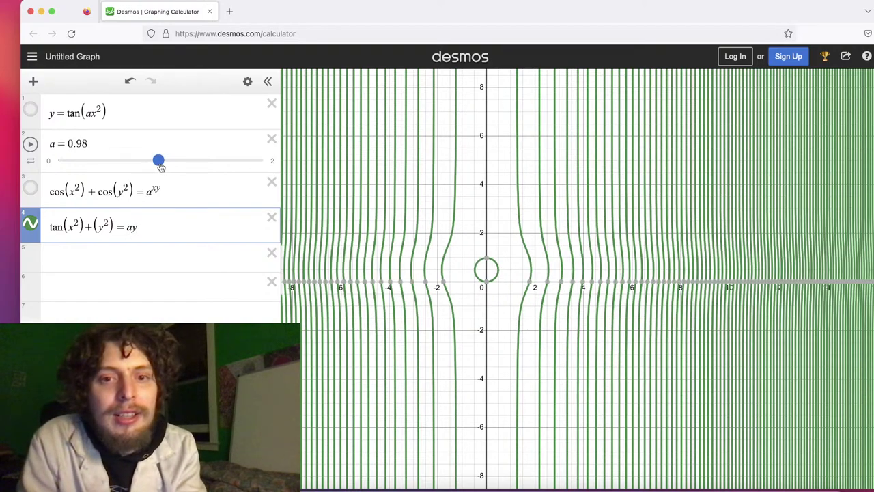
drag(160, 167, 276, 173)
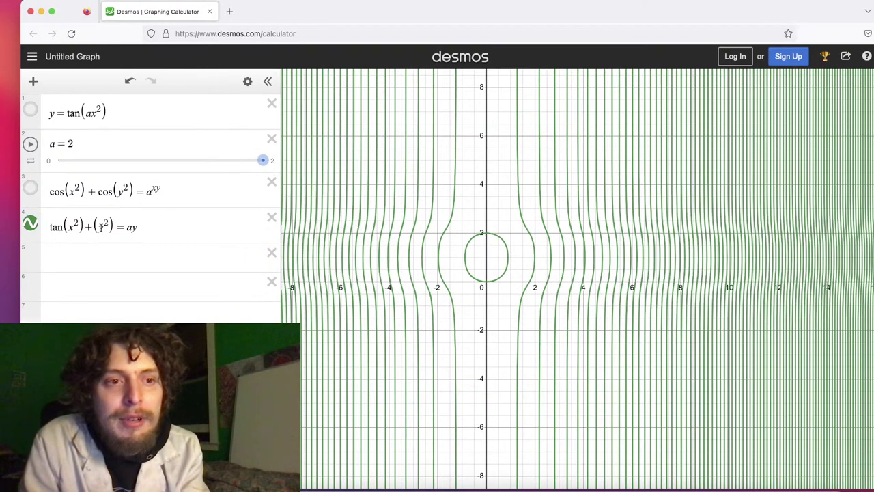
click(61, 228)
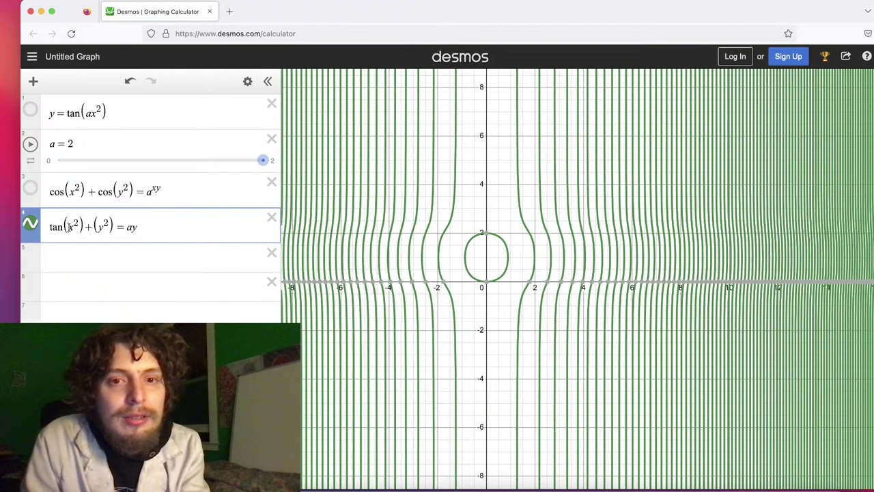
text(-)
key(BackSpace)
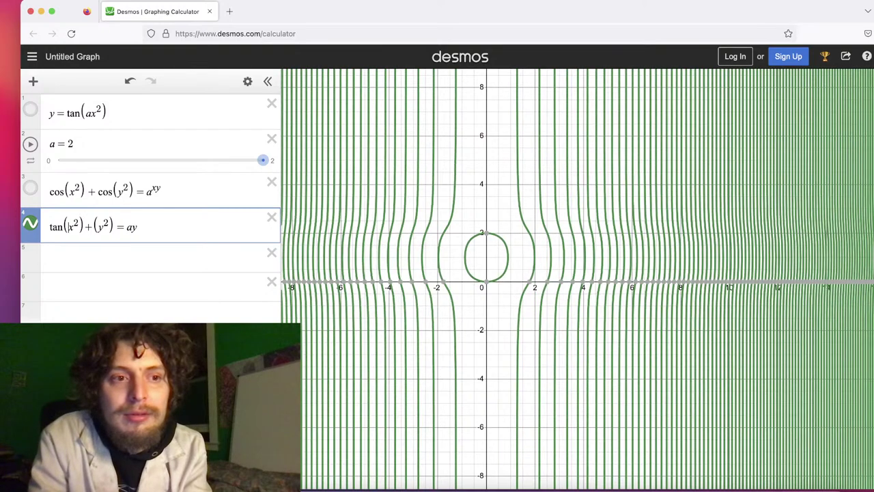
click(97, 226)
text(-)
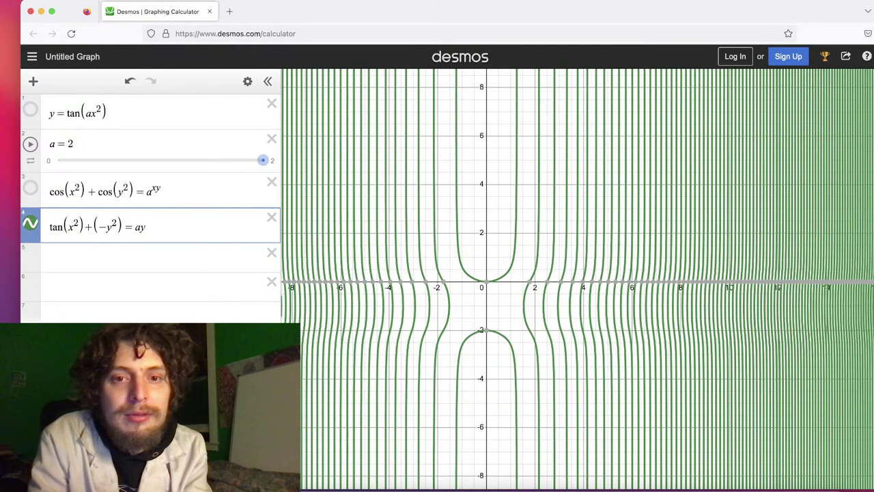
key(BackSpace)
Try x³ inside the tangent, settle back on x², and recentre the view on the curves
click(76, 222)
key(BackSpace)
text(3)
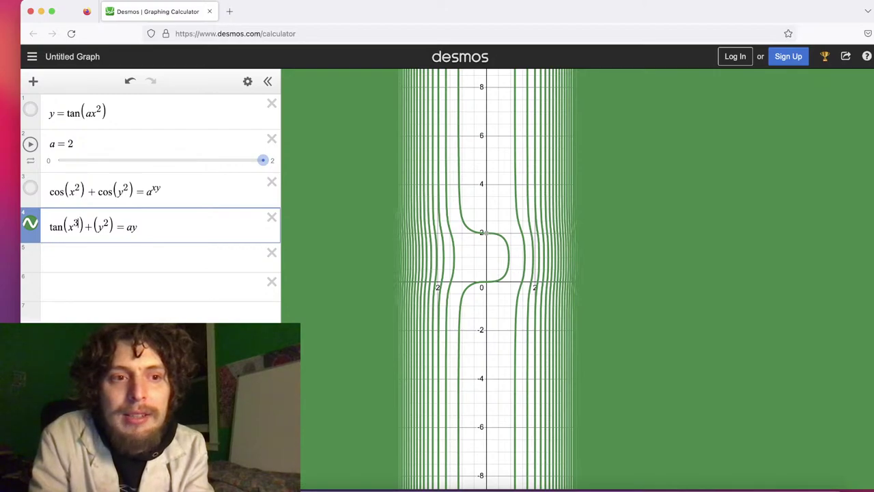
key(BackSpace)
text(2)
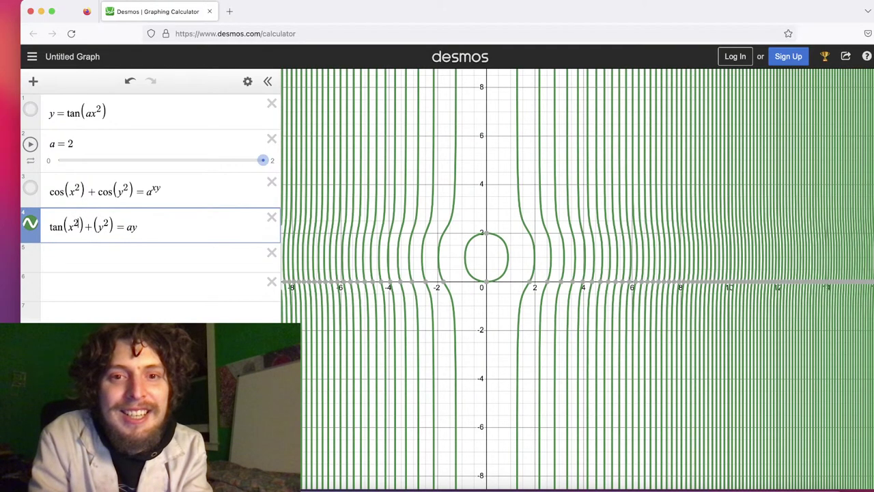
key(BackSpace)
text(3)
key(BackSpace)
text(2)
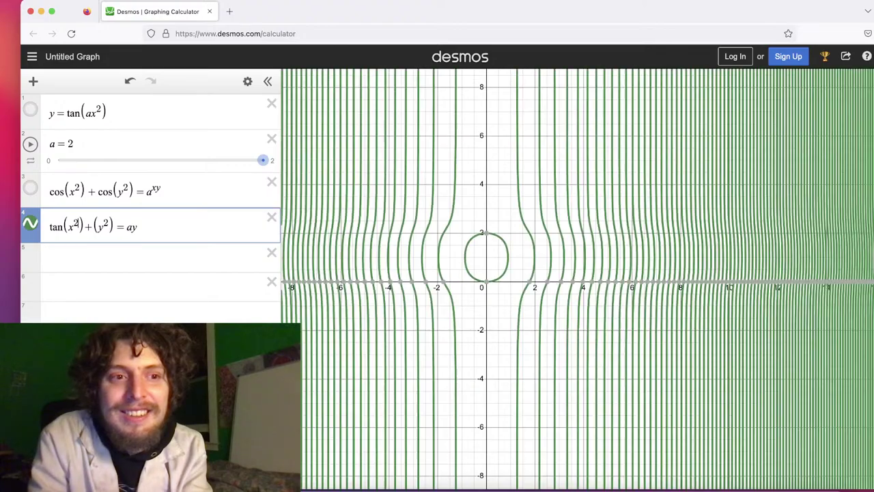
scroll(518, 349, down, 5)
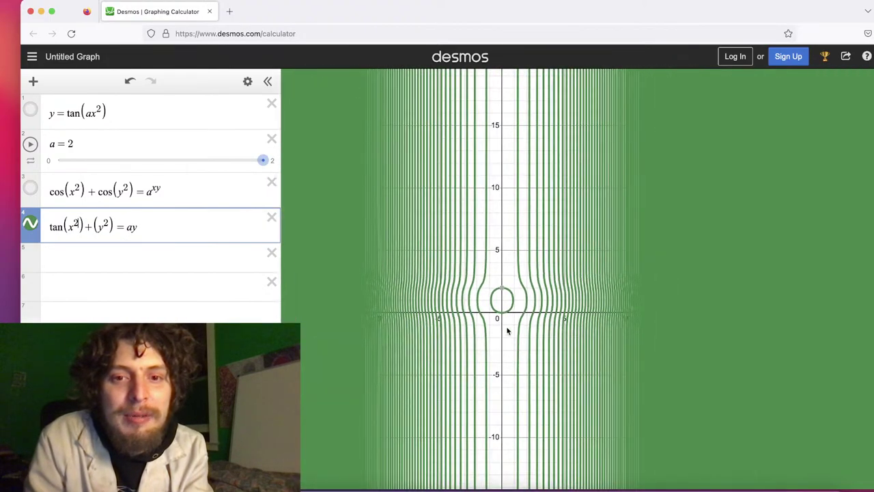
scroll(507, 326, up, 3)
drag(502, 355, 561, 278)
scroll(560, 282, down, 3)
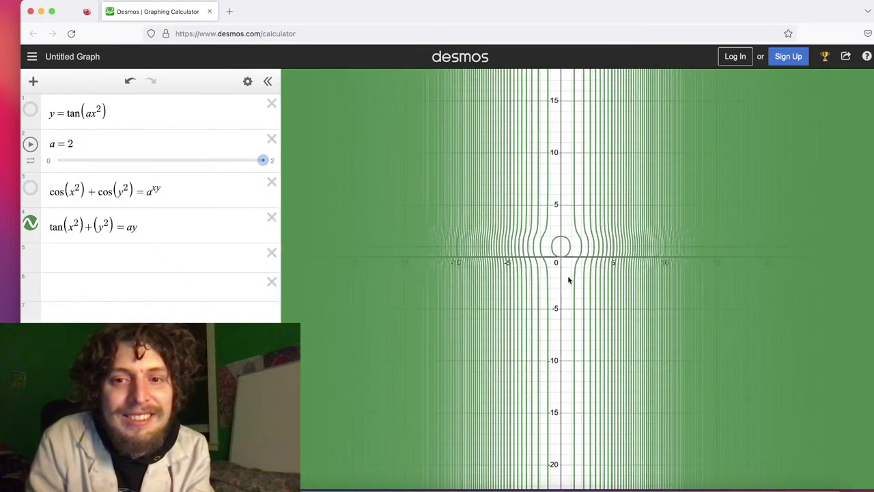
scroll(567, 279, up, 2)
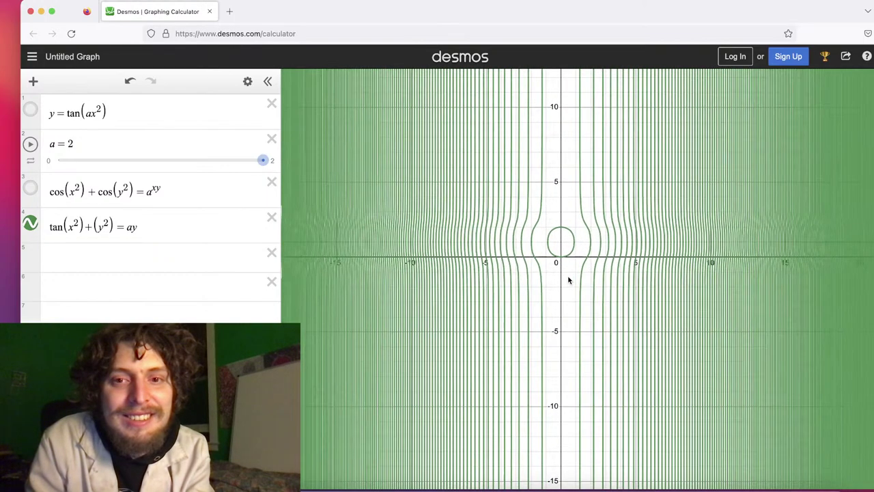
Put an a multiplier in front of tan in equation 4 and sweep a
click(49, 227)
text(x)
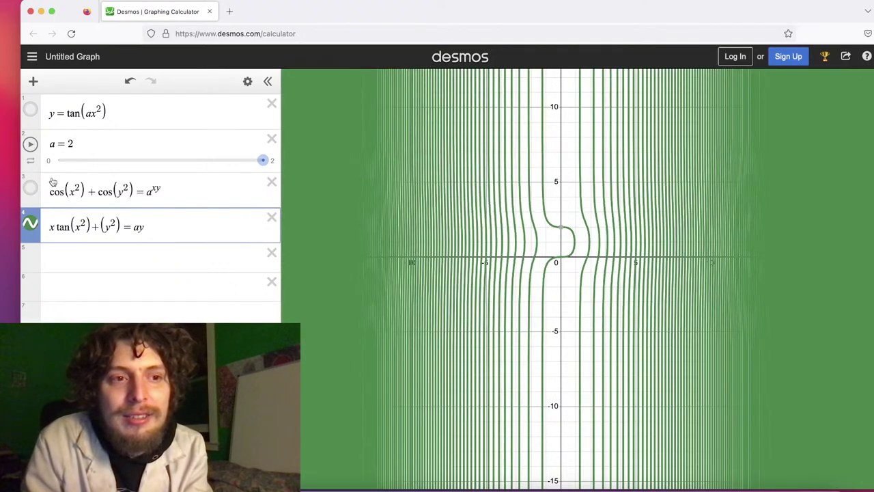
key(BackSpace)
text(a)
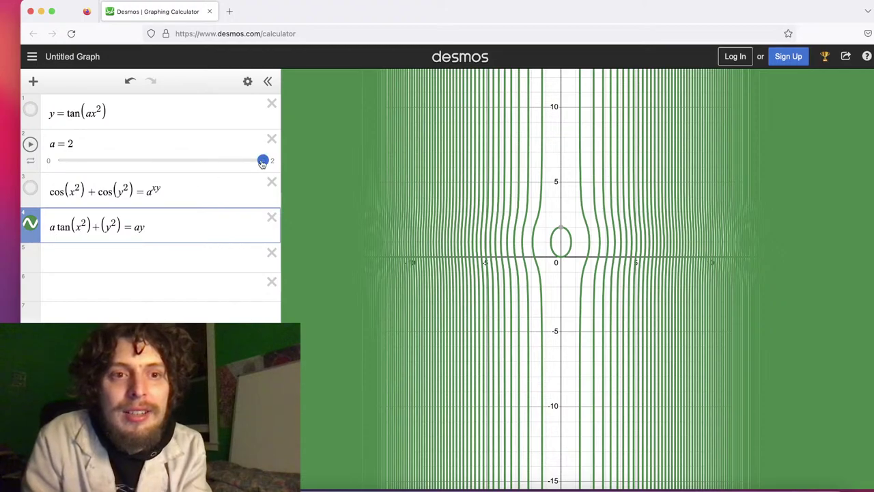
mouse_move(263, 162)
mouse_down()
mouse_move(3, 166)
mouse_move(266, 161)
mouse_up()
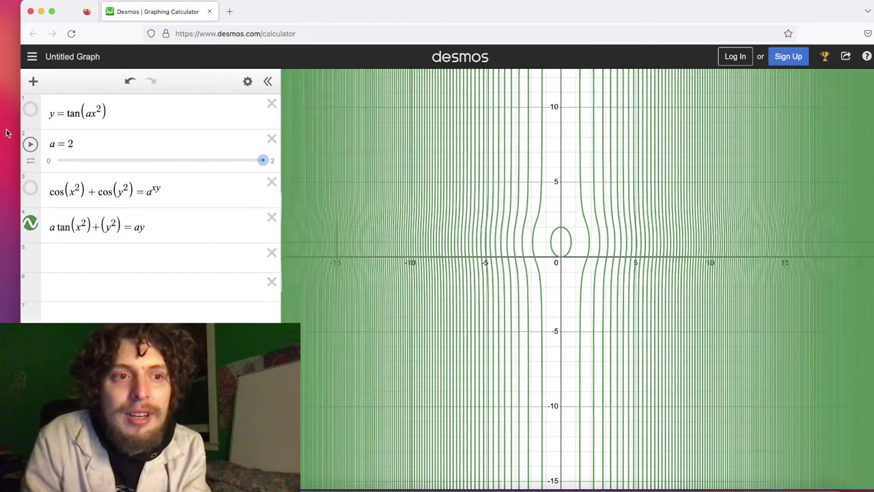
Set slider a's range to 1–10 and briefly animate it
click(51, 144)
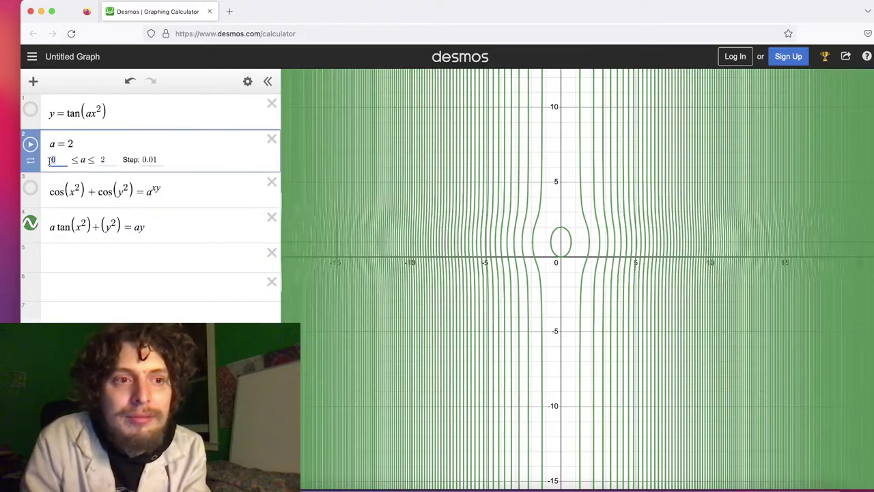
text(1)
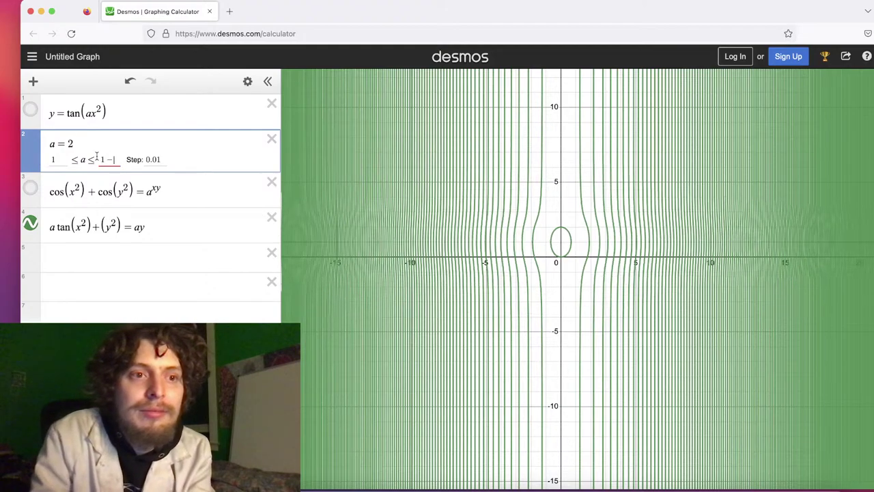
text(0)
key(Return)
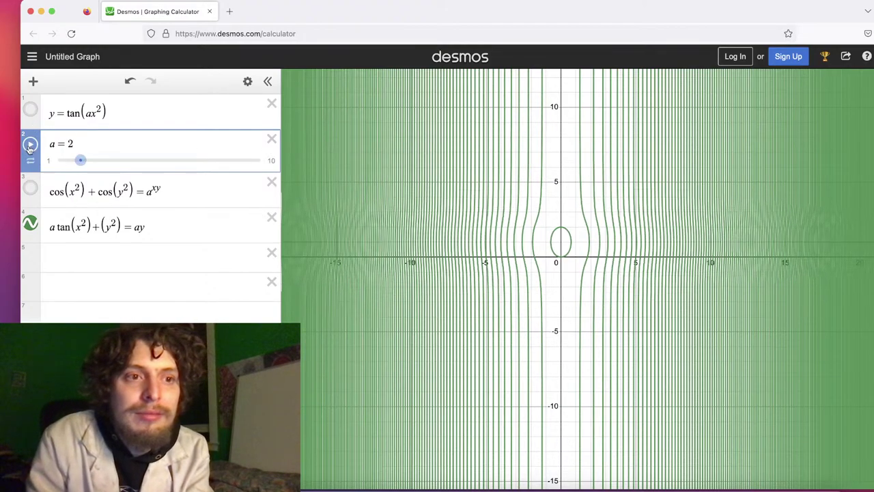
click(30, 145)
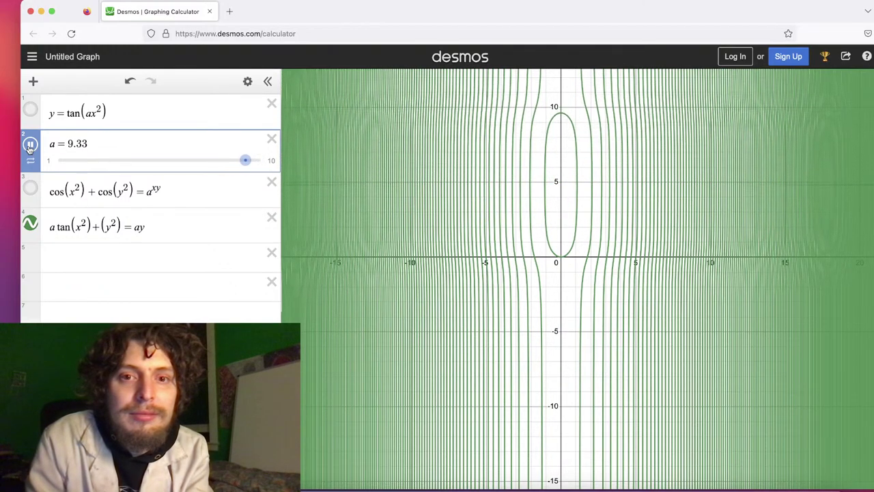
click(30, 145)
Widen a's range to 1–100 and animate it, then cut the range back to 1–10
click(60, 138)
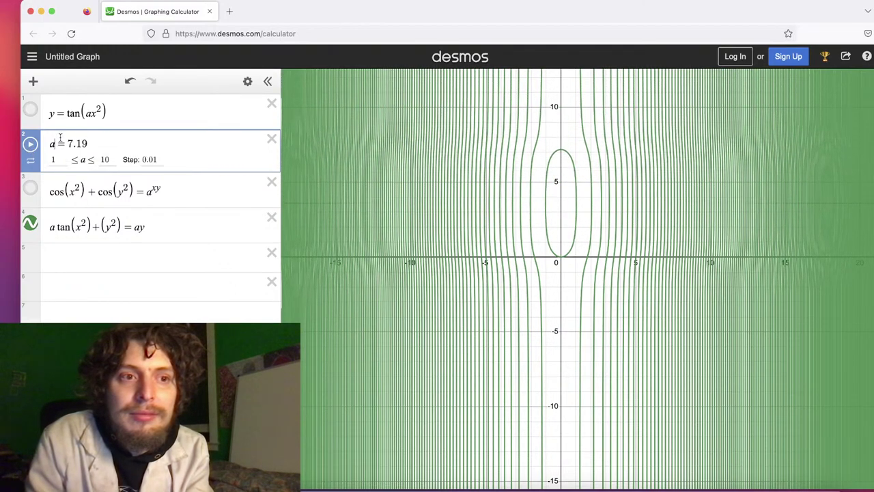
text(0)
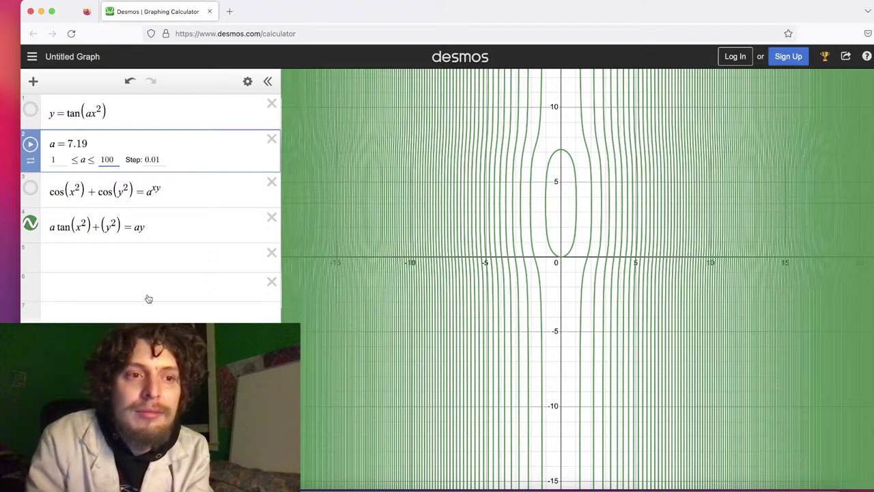
key(Return)
click(30, 145)
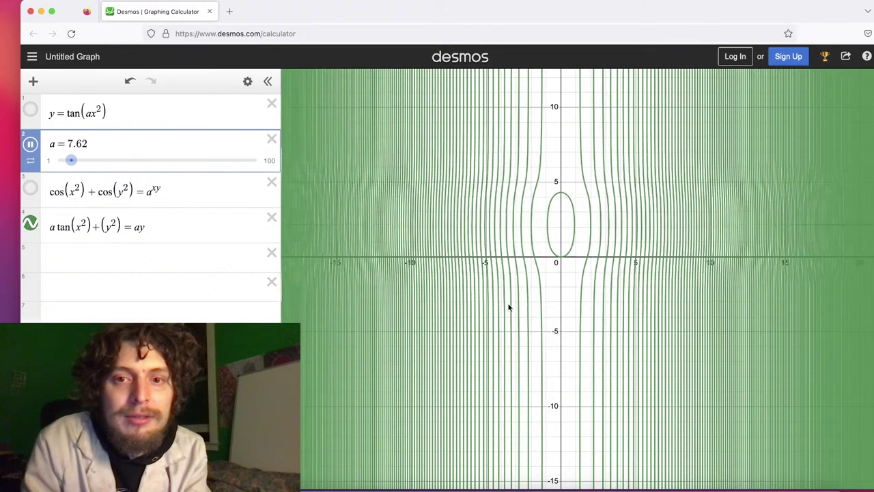
scroll(555, 294, down, 2)
scroll(554, 294, down, 1)
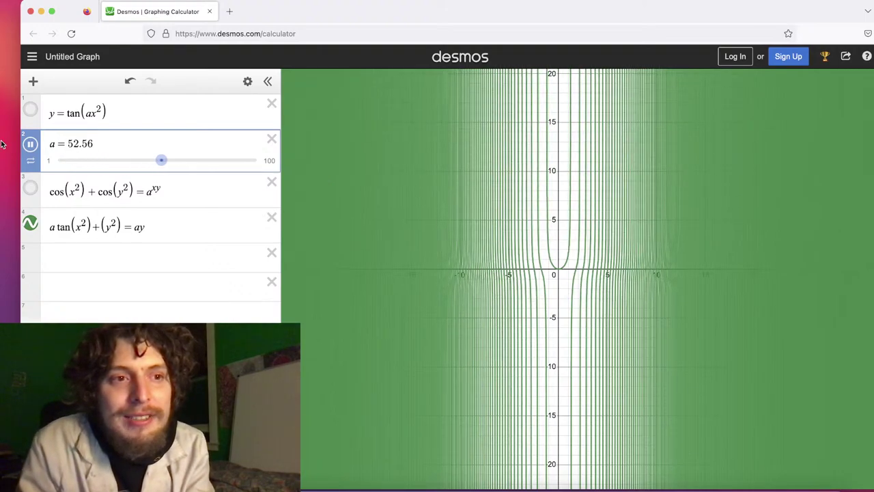
click(30, 143)
click(67, 143)
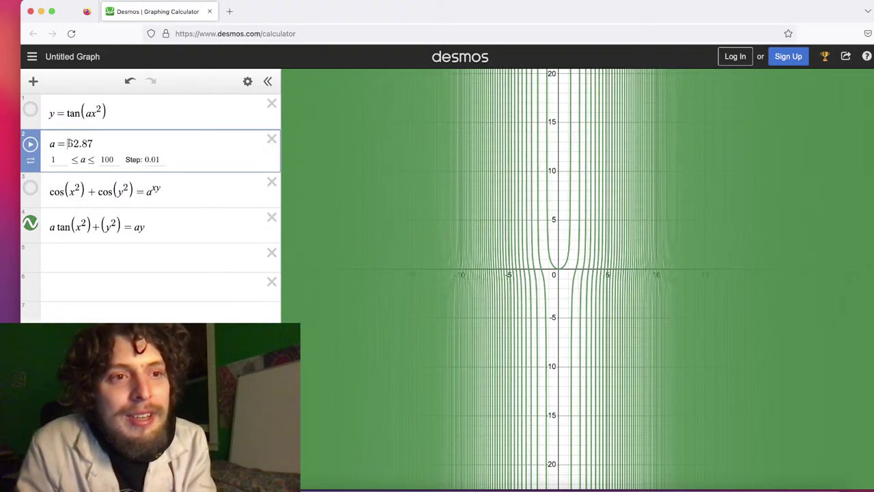
key(BackSpace)
key(Return)
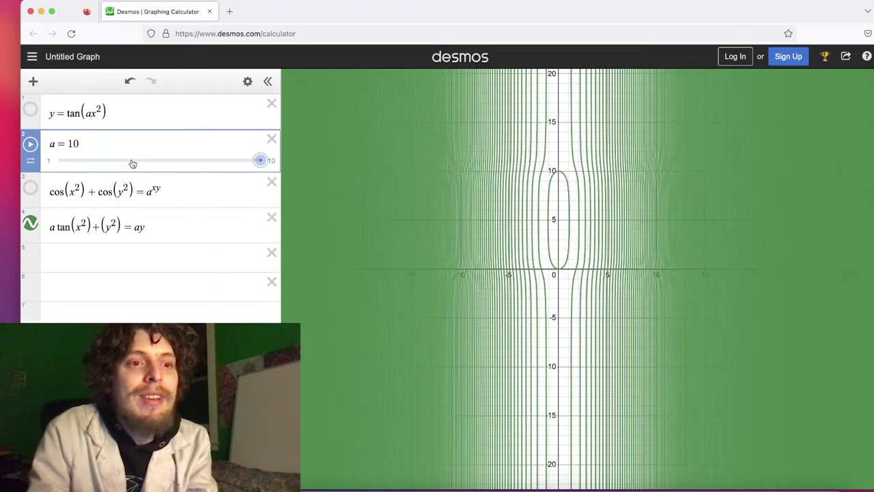
Add an a before (y²), animate a to 6.81, then remove the a terms
text(a)
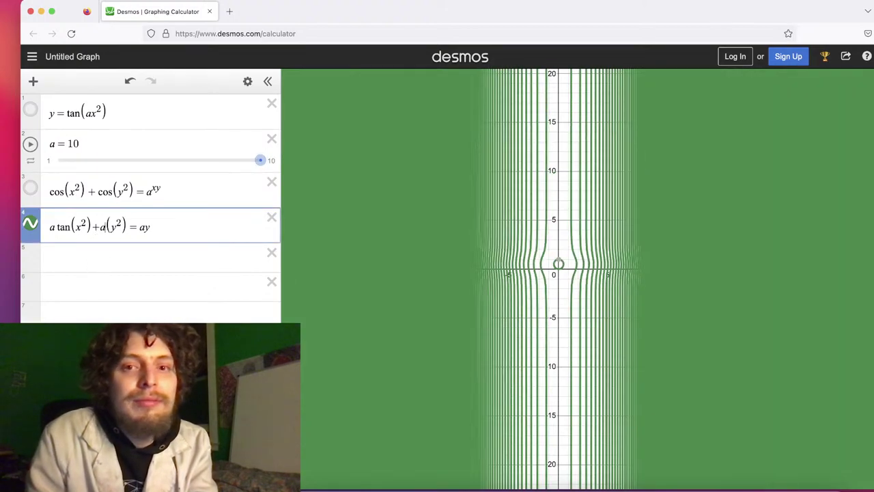
click(30, 145)
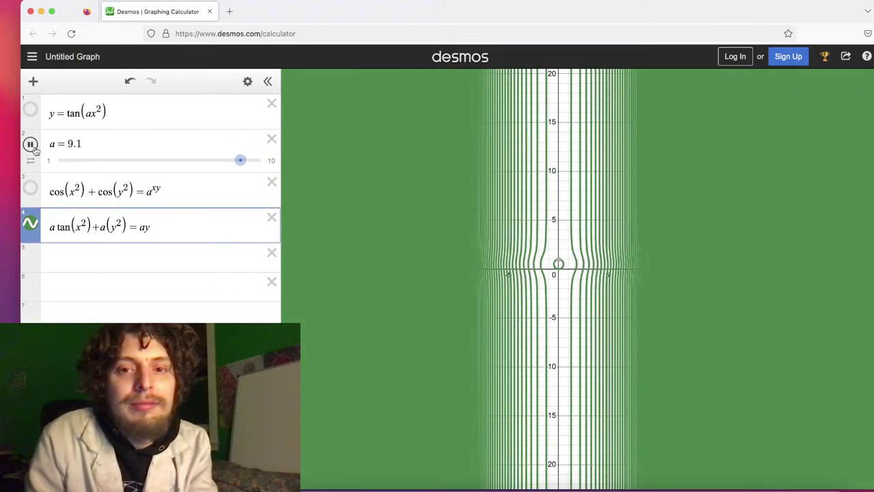
click(31, 145)
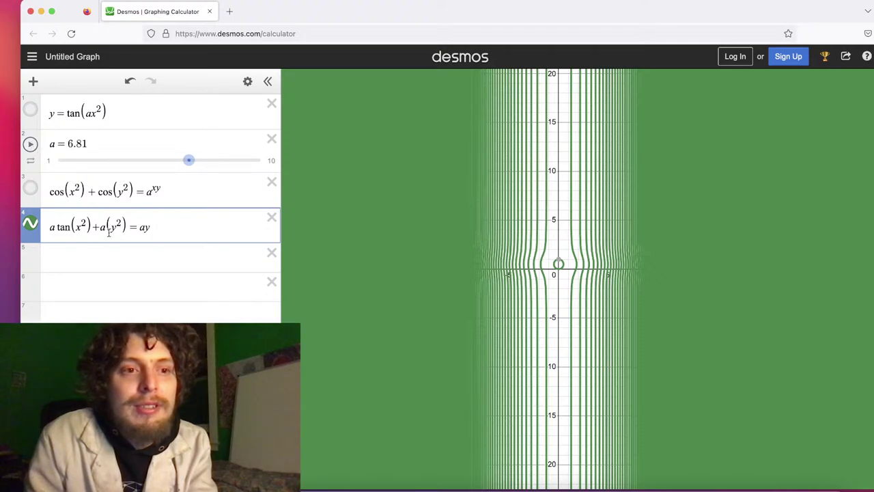
key(BackSpace)
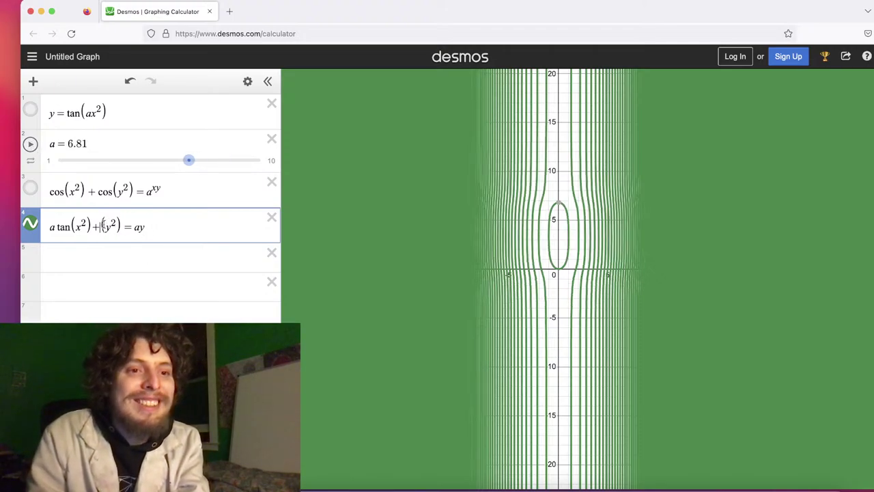
text(a)
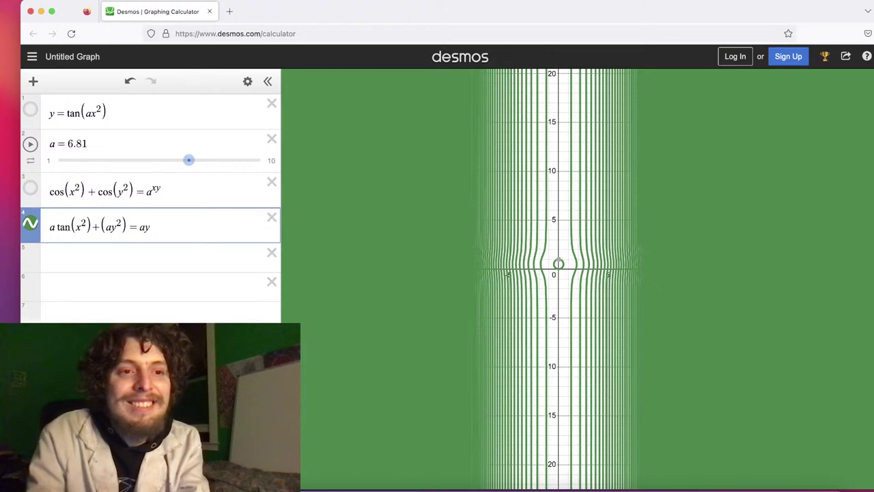
key(BackSpace)
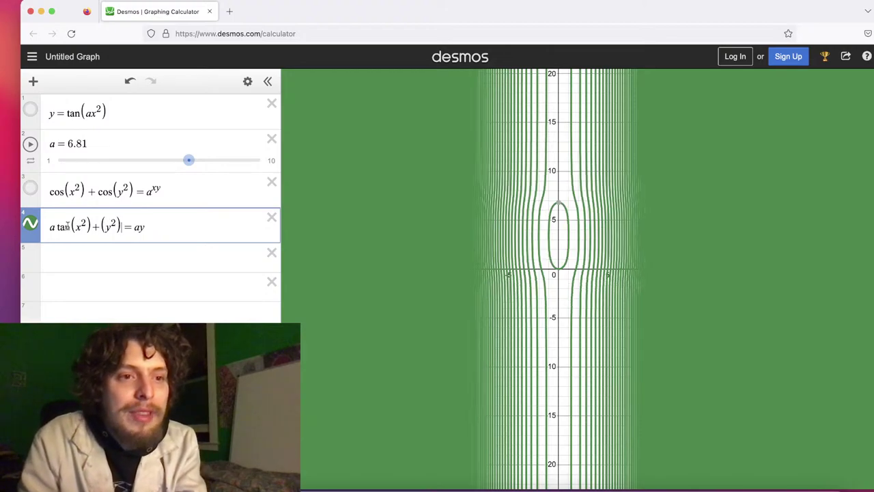
Delete 'a tan', change the right side to a^(xy), and lower a to 1
drag(72, 226, 47, 226)
key(BackSpace)
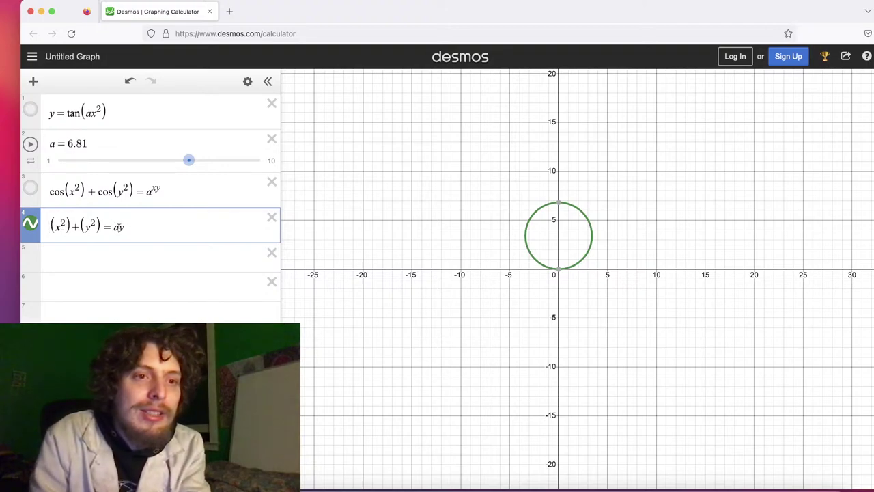
text(^{y^2)
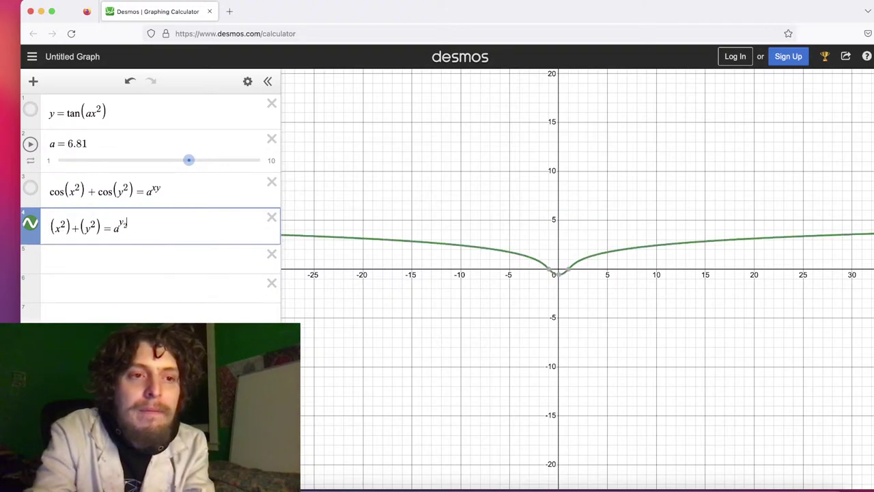
key(BackSpace)
text(2)
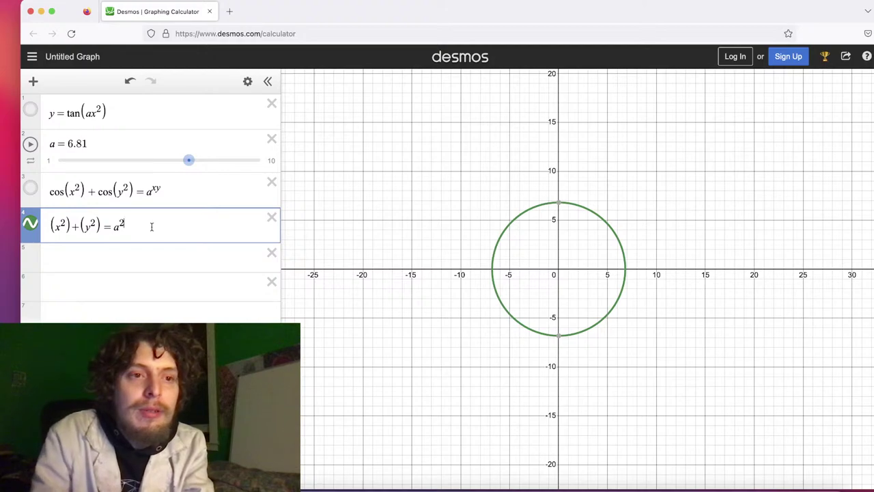
key(BackSpace)
text(xy)
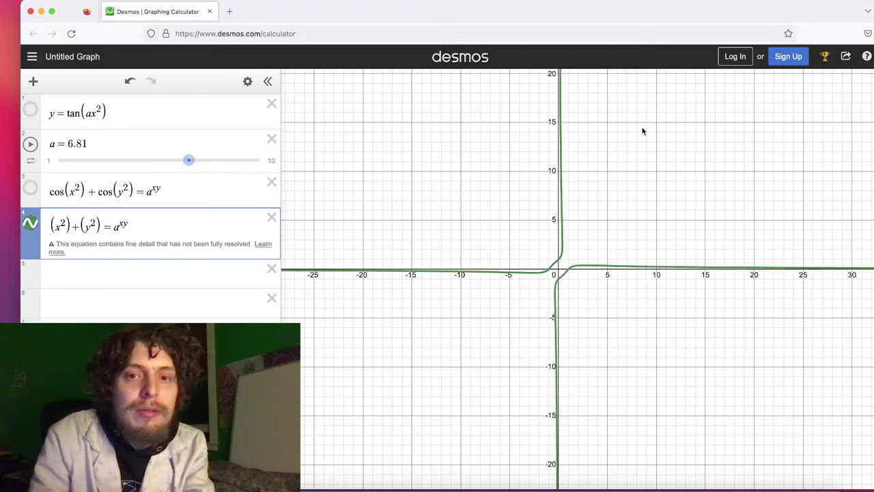
scroll(690, 131, up, 2)
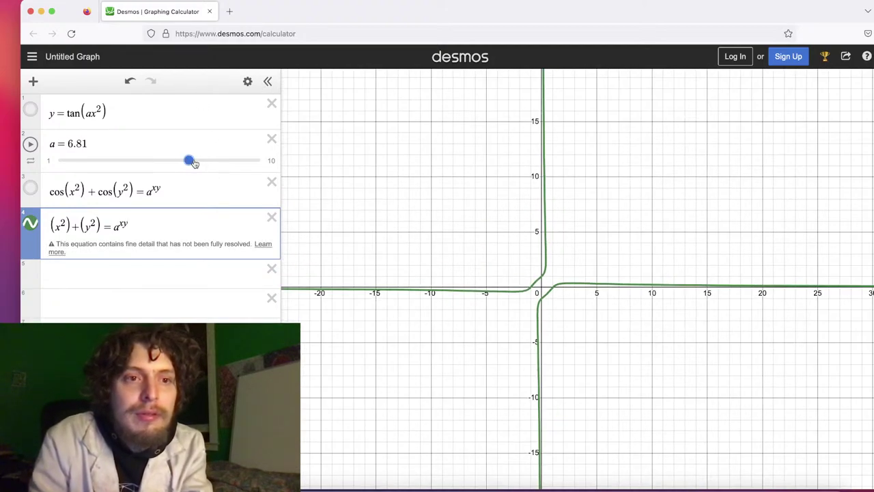
drag(189, 161, 45, 162)
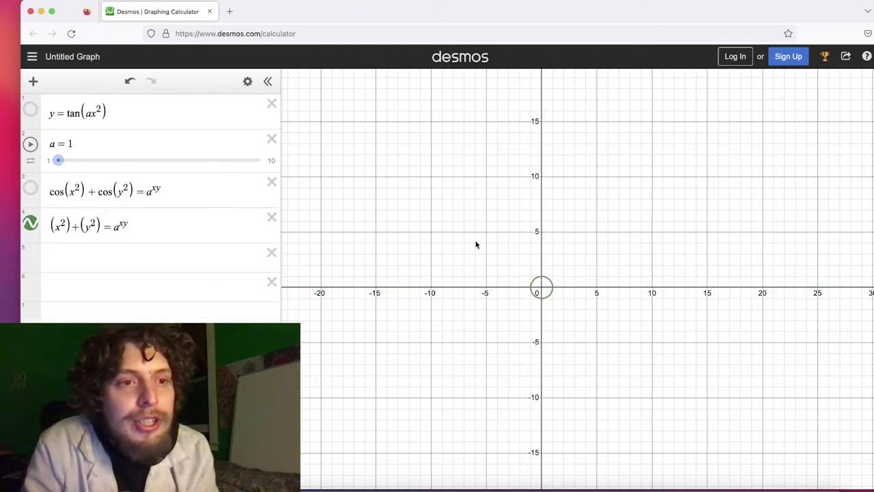
Centre the small circle in view and try raising a before returning it to 1
scroll(476, 242, up, 5)
drag(537, 283, 334, 99)
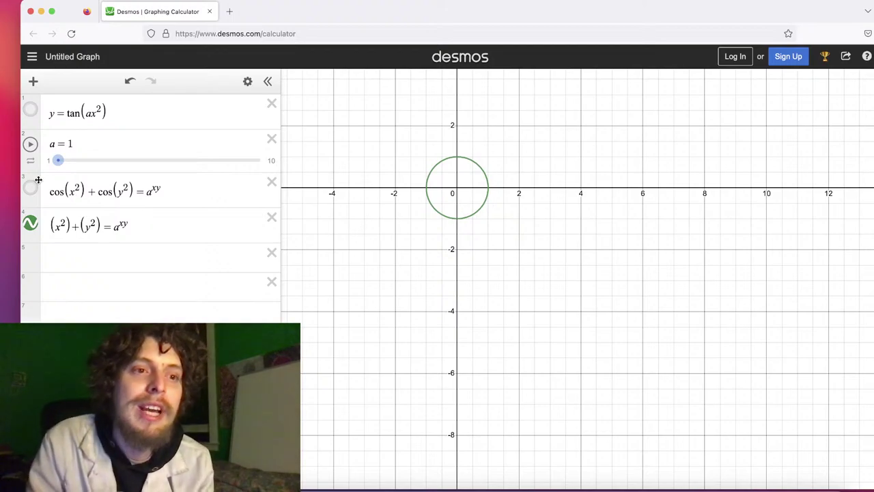
click(99, 225)
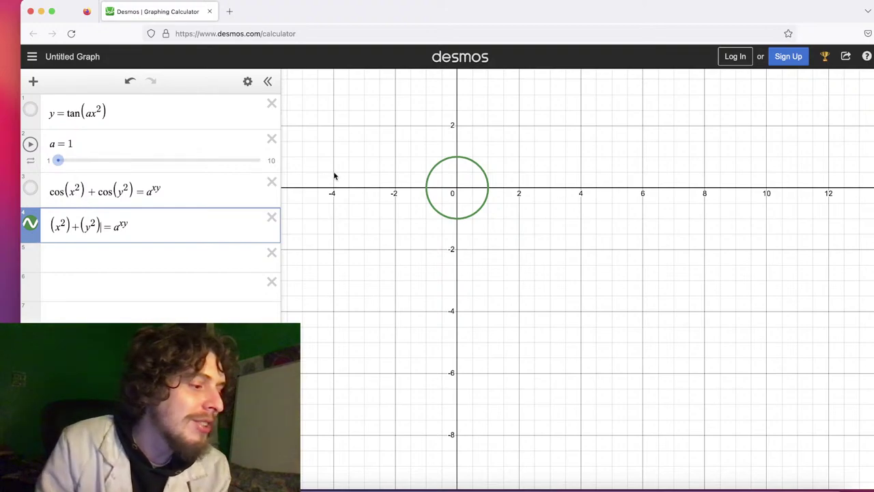
drag(385, 203, 361, 267)
scroll(361, 267, up, 5)
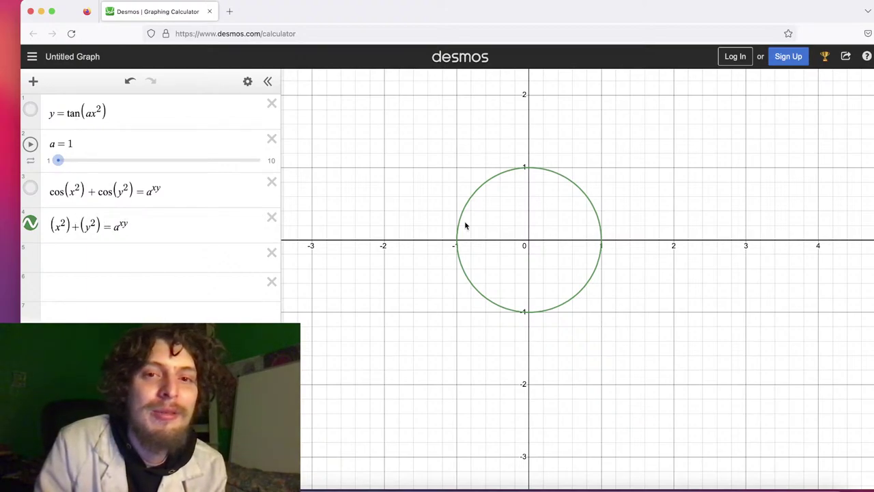
mouse_move(58, 160)
mouse_down()
mouse_move(69, 160)
mouse_move(59, 167)
mouse_up()
scroll(388, 244, down, 5)
scroll(440, 193, down, 8)
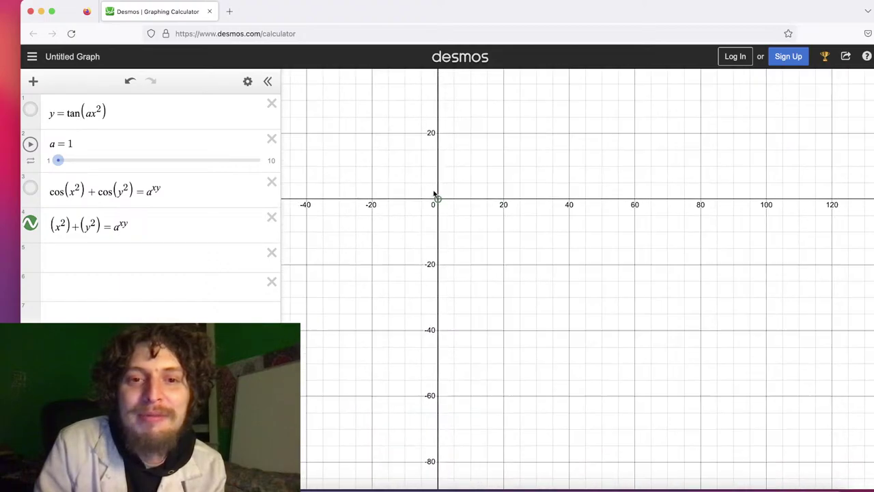
mouse_move(58, 159)
mouse_down()
mouse_move(78, 160)
mouse_move(52, 164)
mouse_up()
Recentre on the origin and raise a until the circle bends into two S-shaped branches
scroll(362, 236, up, 3)
drag(371, 179, 427, 321)
scroll(427, 321, up, 4)
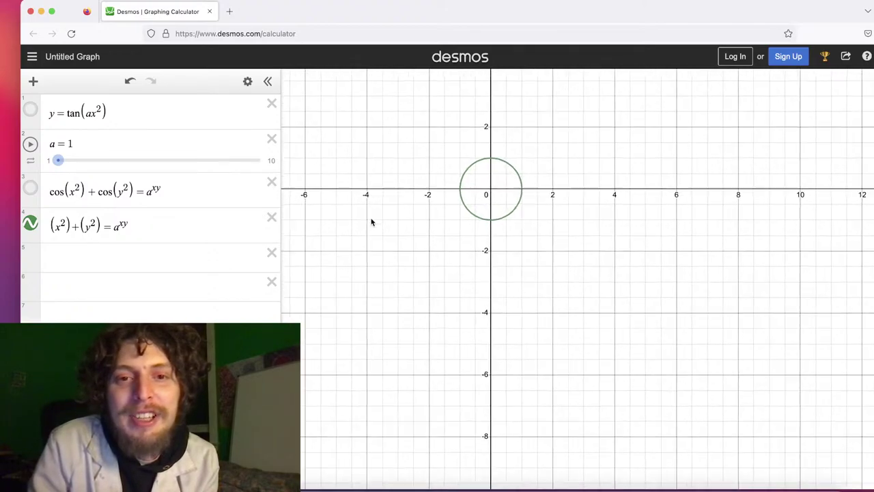
drag(407, 164, 298, 292)
drag(58, 161, 158, 159)
Change equation 4 to (x²)+(y²)=a^x and lower a to 2.3
double_click(124, 224)
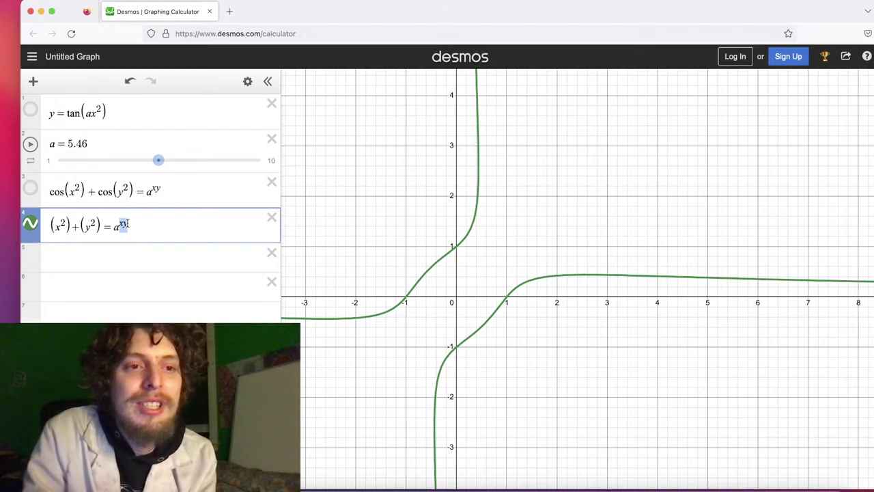
key(BackSpace)
text(x)
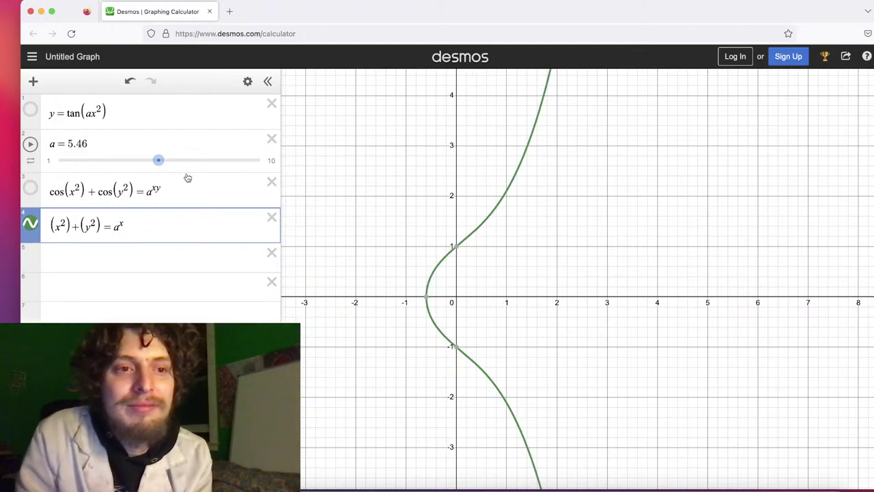
drag(157, 160, 86, 161)
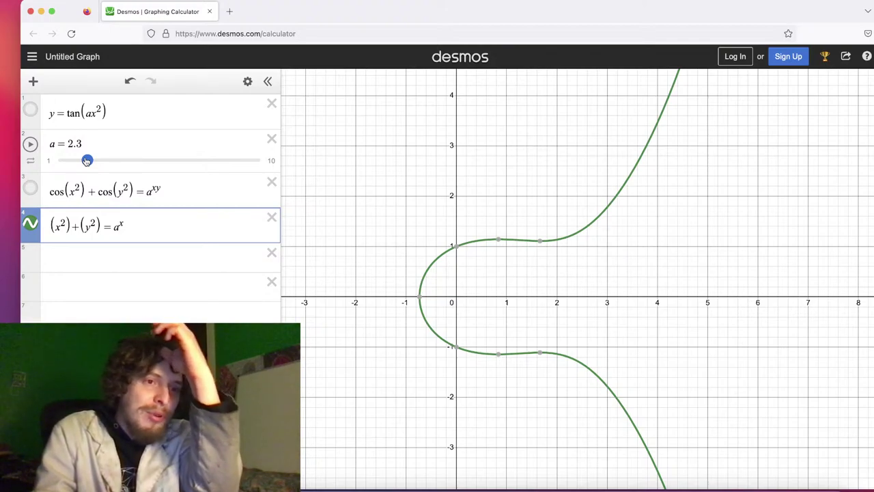
click(72, 258)
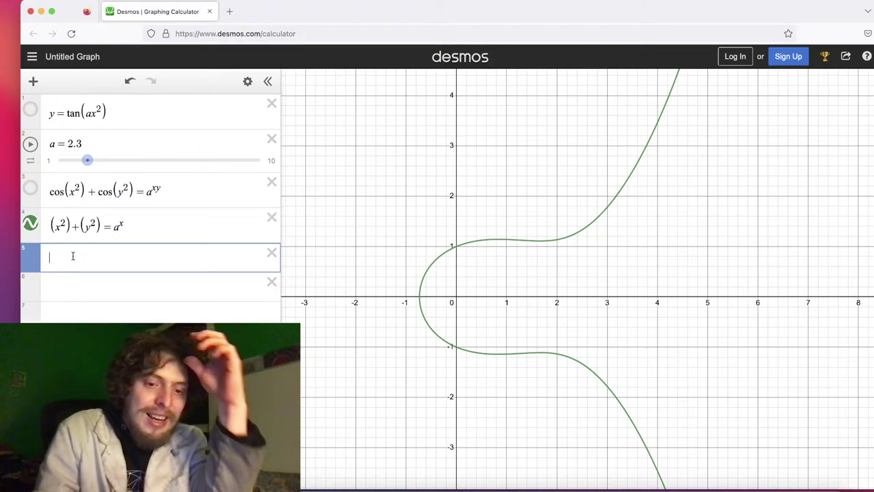
text(y^)
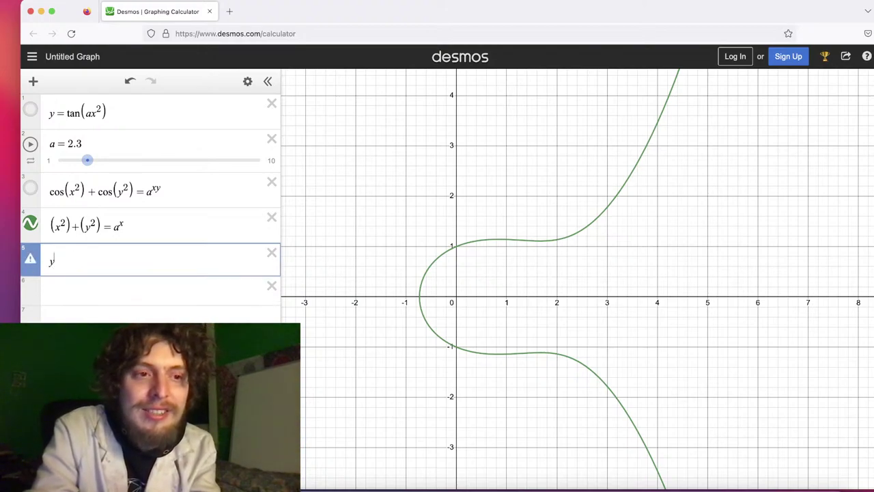
text(2=x)
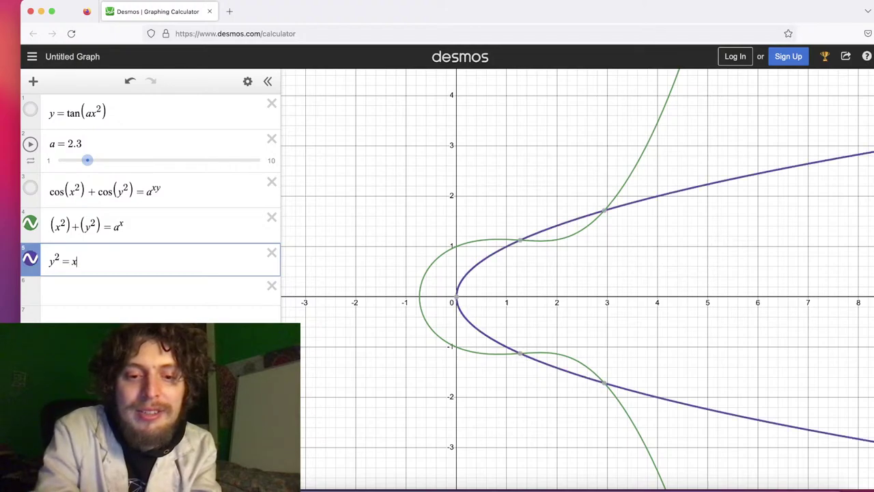
text(^3)
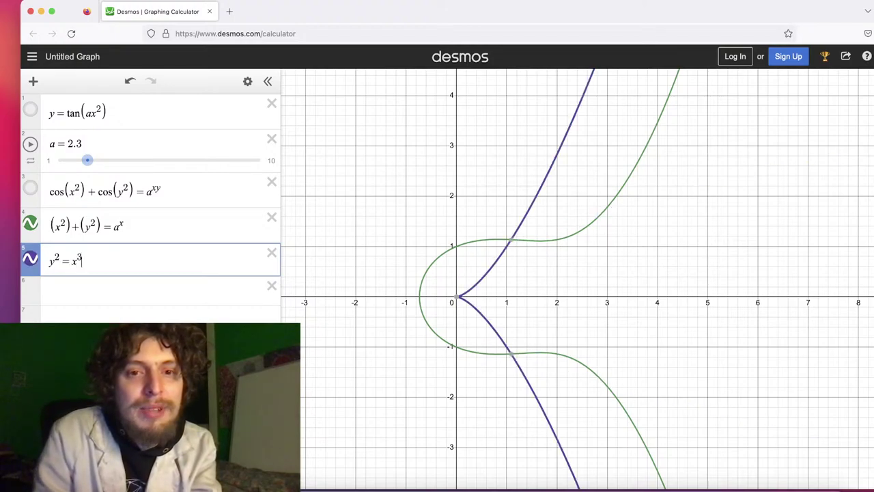
text(+x)
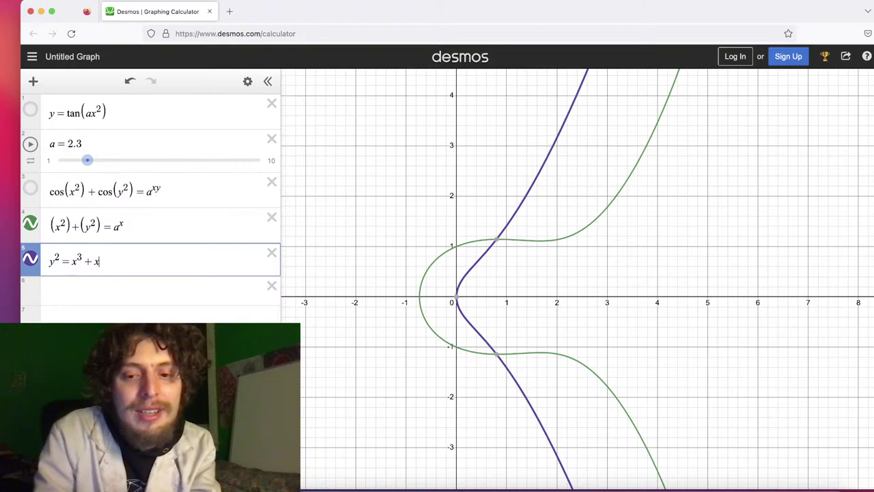
text(+1)
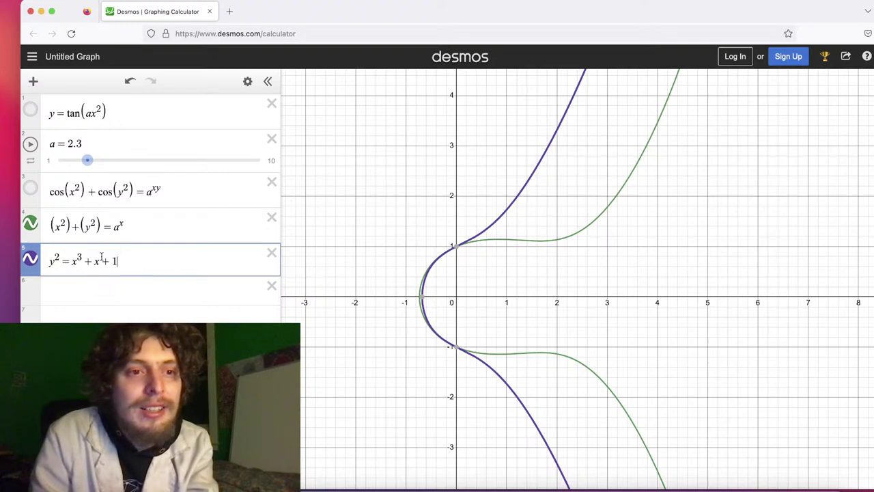
click(272, 254)
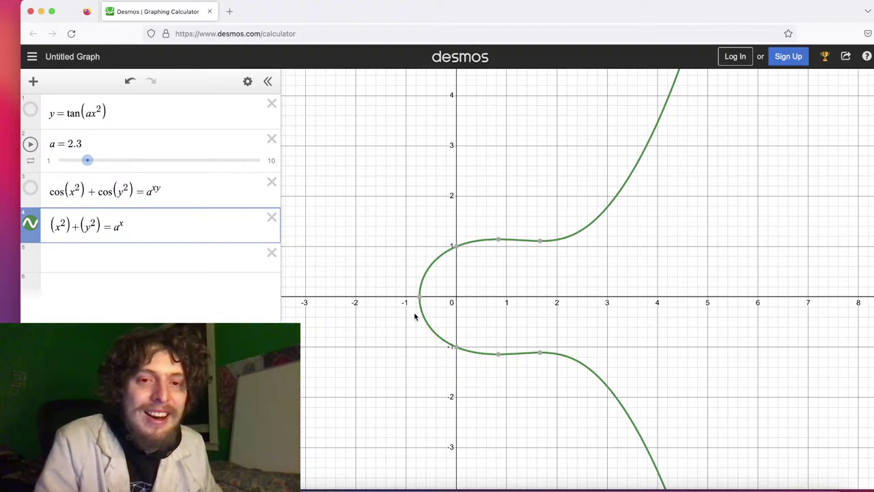
mouse_move(421, 301)
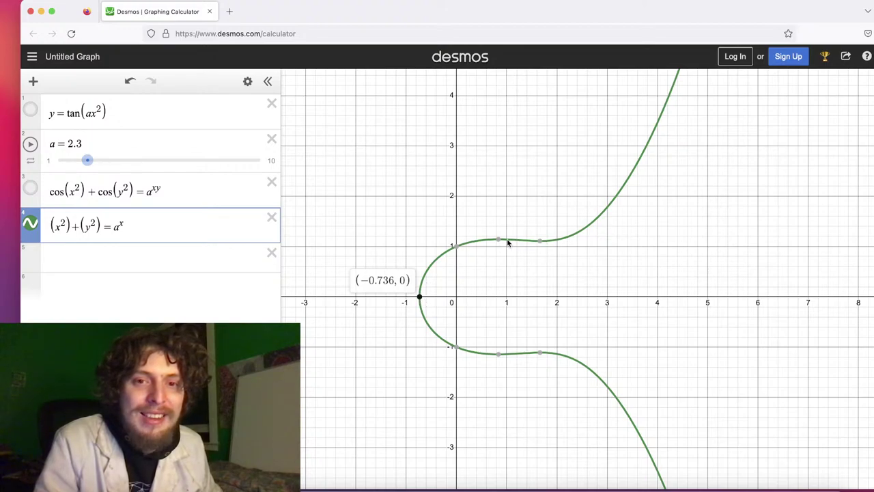
Lower a from 2.3 to 1.83 so an oval splits off, then deselect expression 4
mouse_move(503, 243)
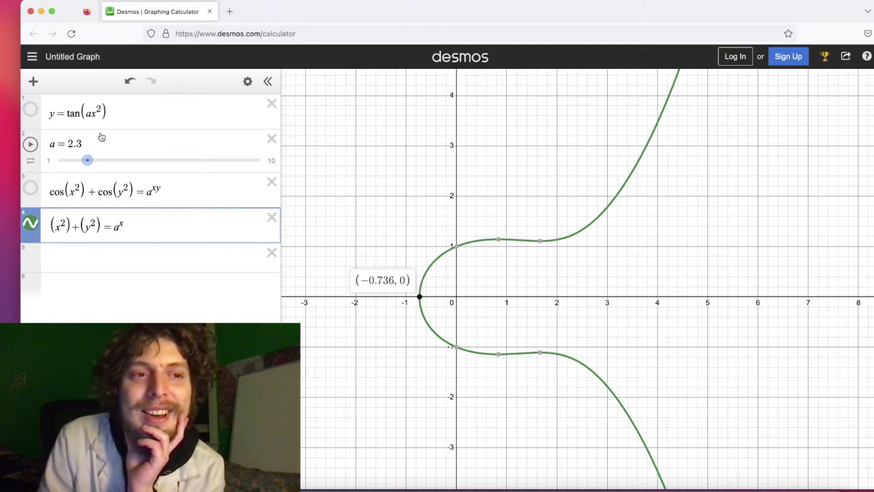
drag(87, 160, 78, 160)
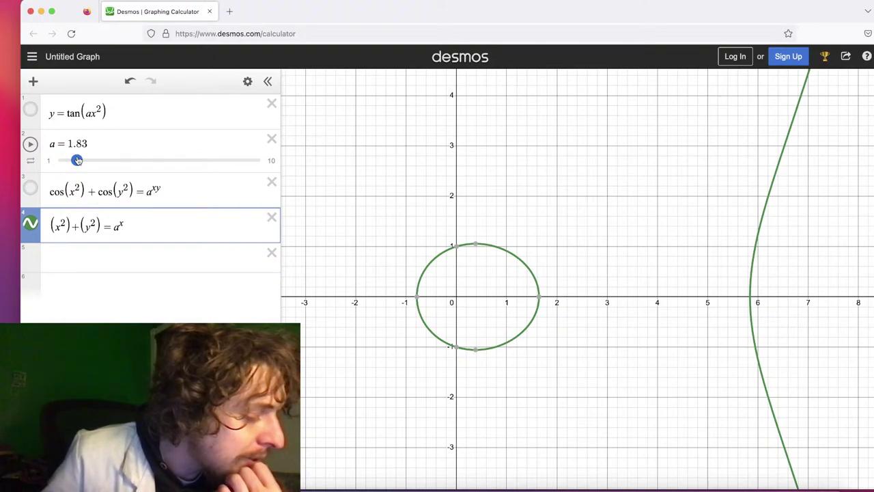
key(Escape)
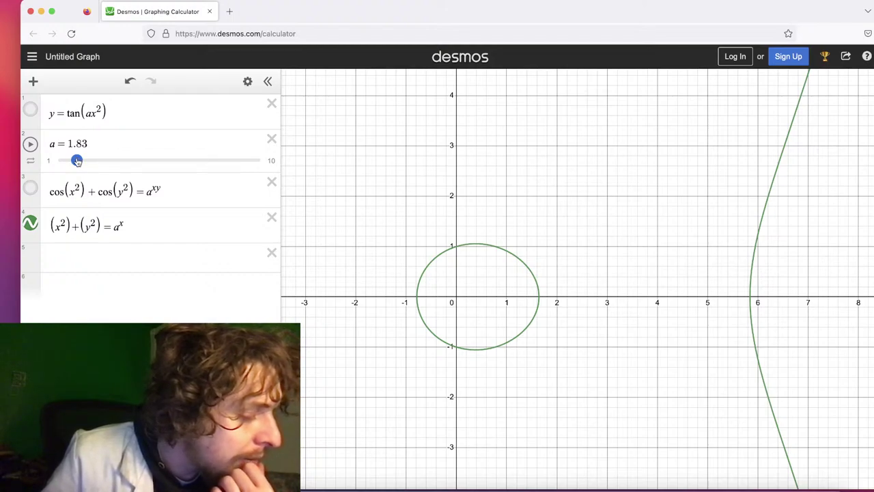
Replace the (x²) term of expression 4 with log x and adjust a
click(50, 229)
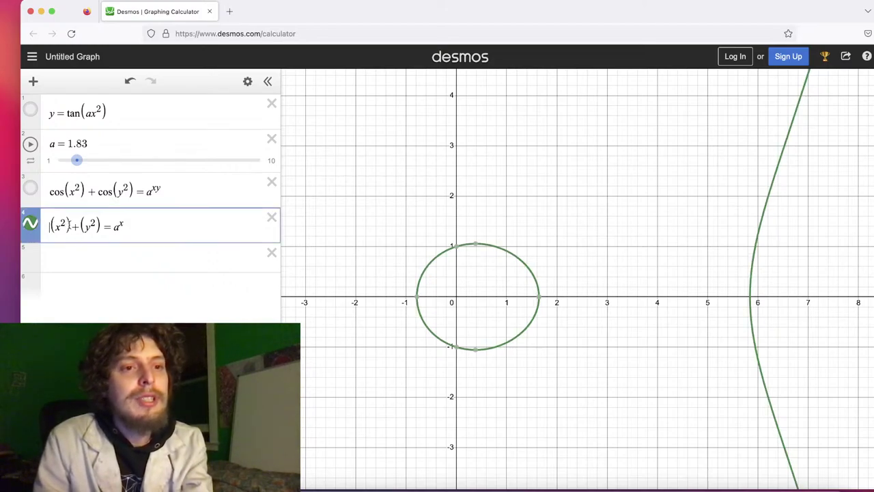
drag(71, 226, 43, 230)
text(logx)
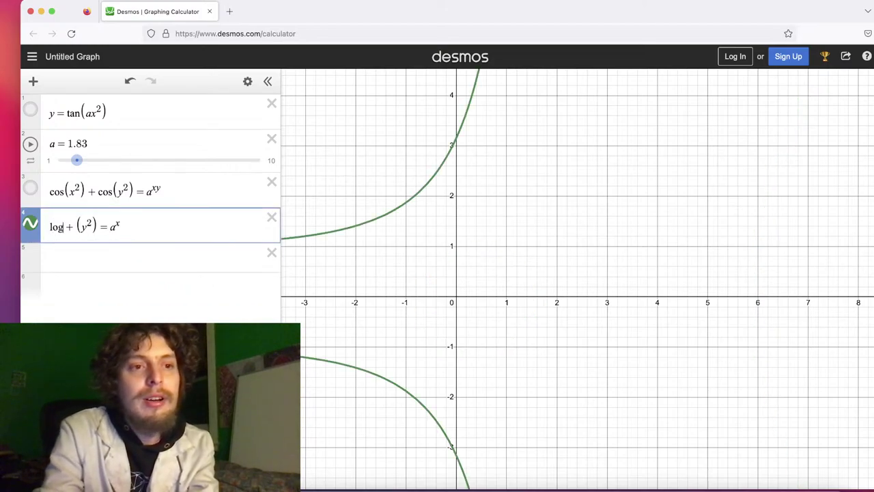
click(390, 315)
mouse_move(77, 159)
mouse_down()
mouse_move(163, 164)
mouse_move(59, 160)
mouse_move(69, 159)
mouse_up()
Replace (y²) with log y and set a to 1 to show the xy = 10 curve
click(86, 220)
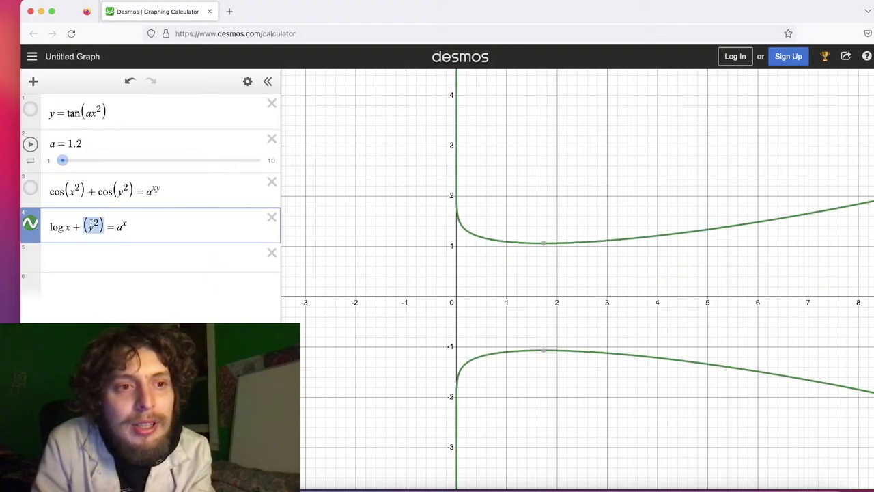
text(log y)
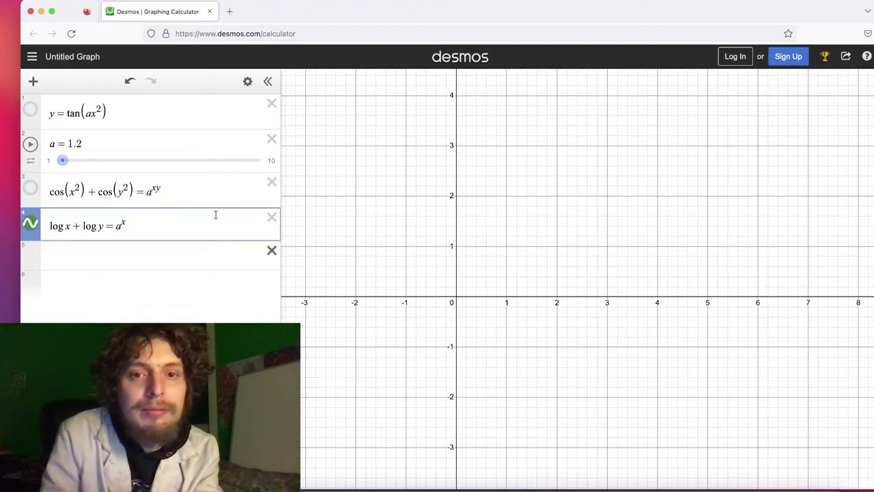
click(160, 299)
click(142, 256)
click(124, 224)
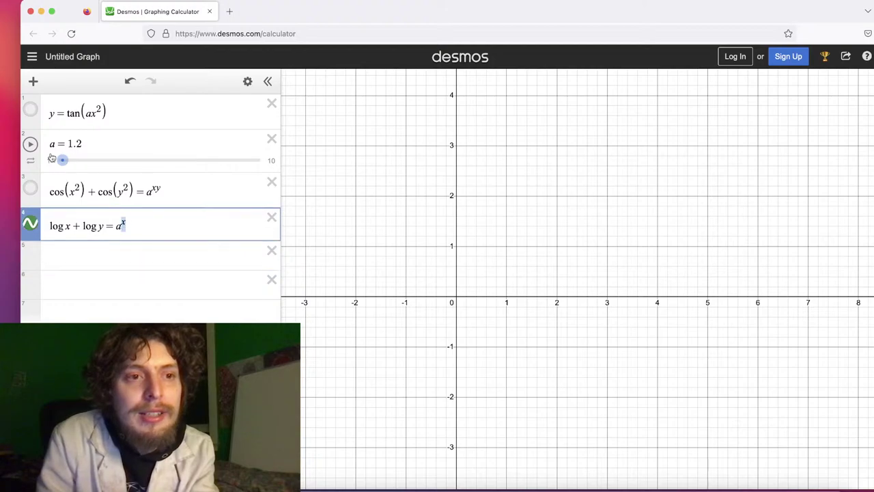
mouse_move(62, 159)
mouse_down()
mouse_move(71, 159)
mouse_move(58, 159)
mouse_up()
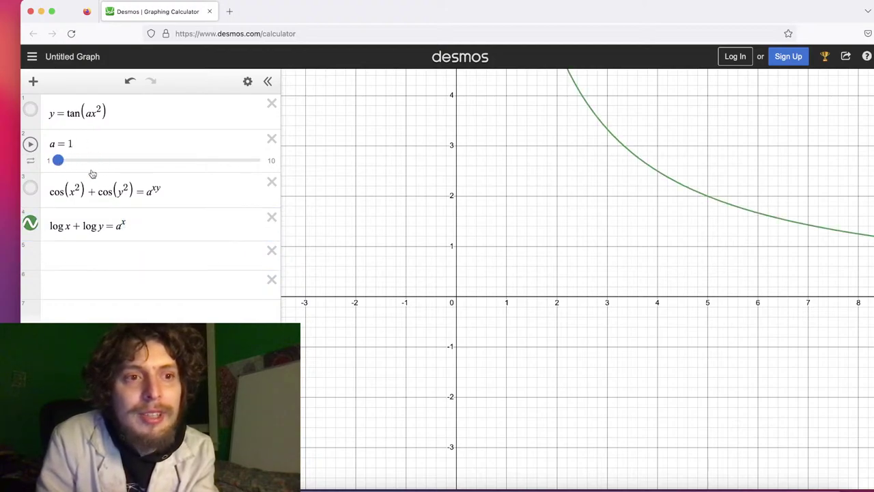
drag(488, 189, 460, 216)
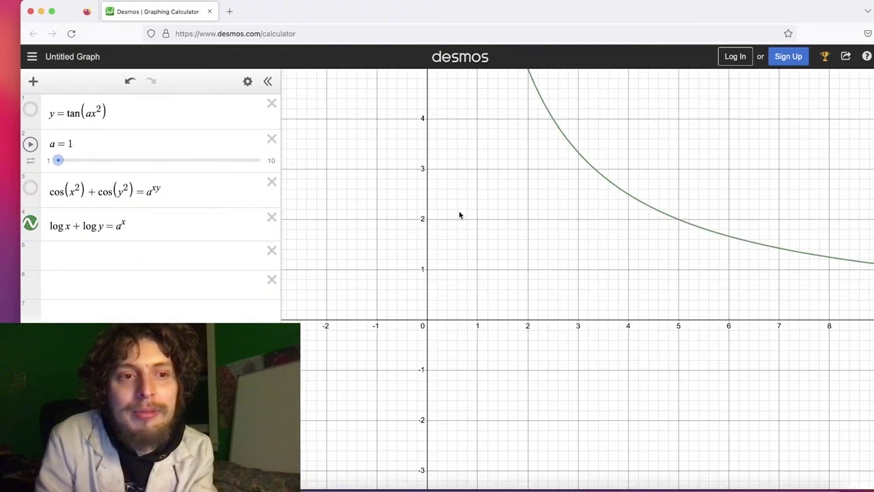
drag(104, 226, 60, 235)
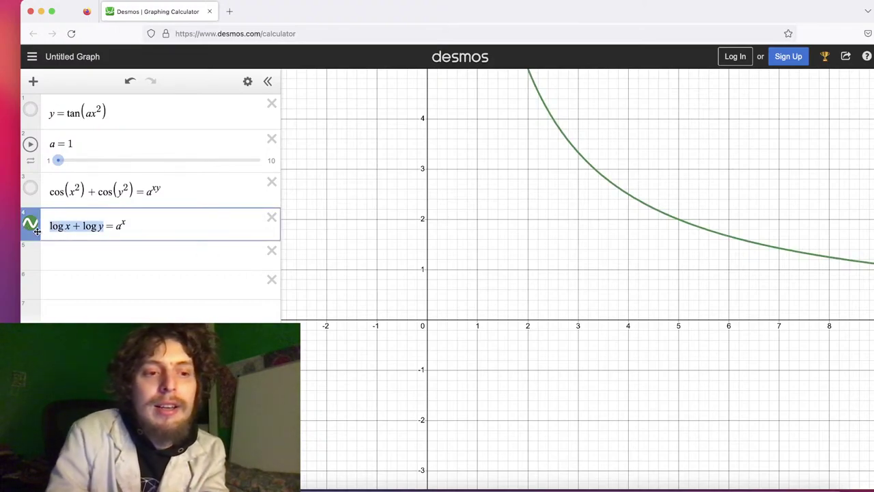
Replace the log side of expression 4 with x^2+y^2
text(x^2)
key(Return)
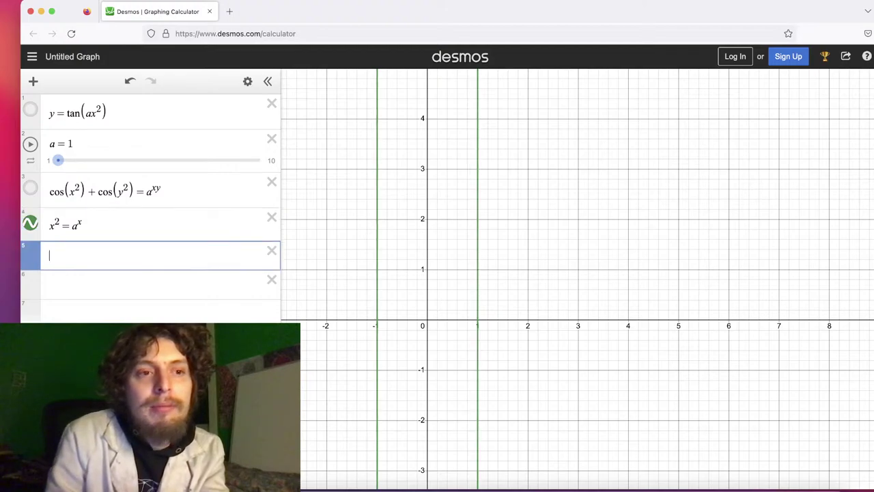
click(82, 226)
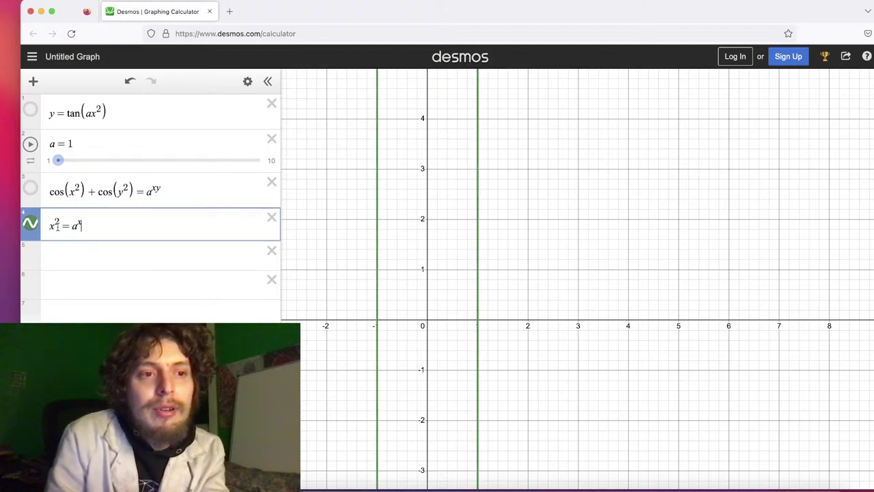
text(+x)
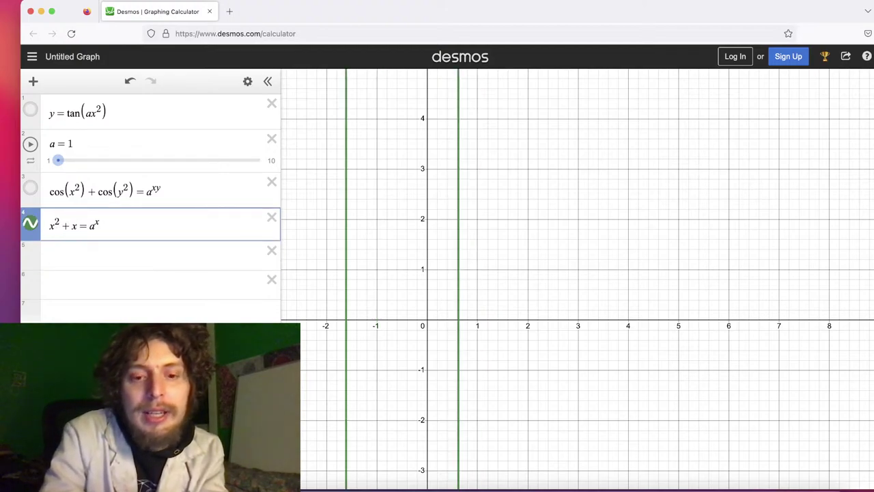
text(^)
key(BackSpace)
key(BackSpace)
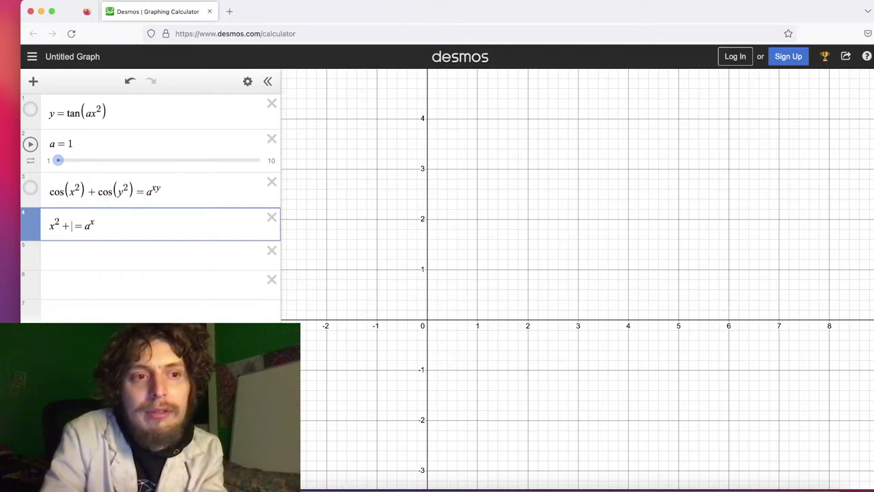
text(y^2)
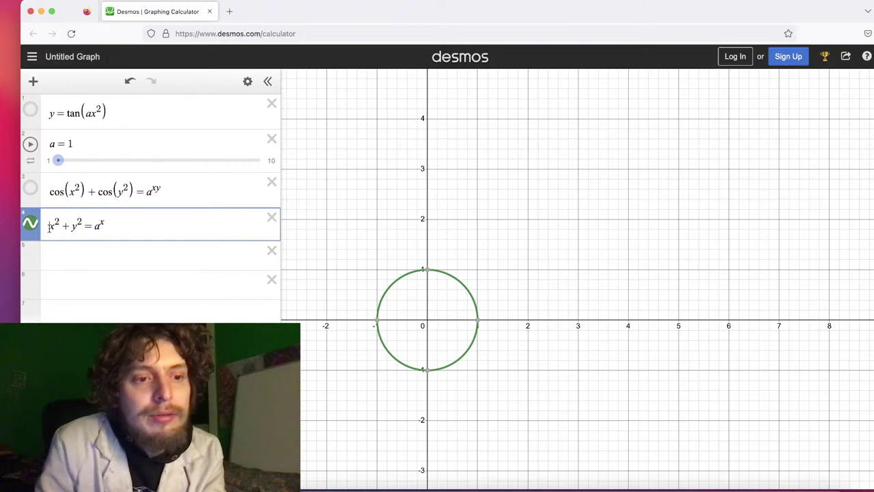
Insert tan⁻¹ from the functions menu and move it in front of x²
click(105, 225)
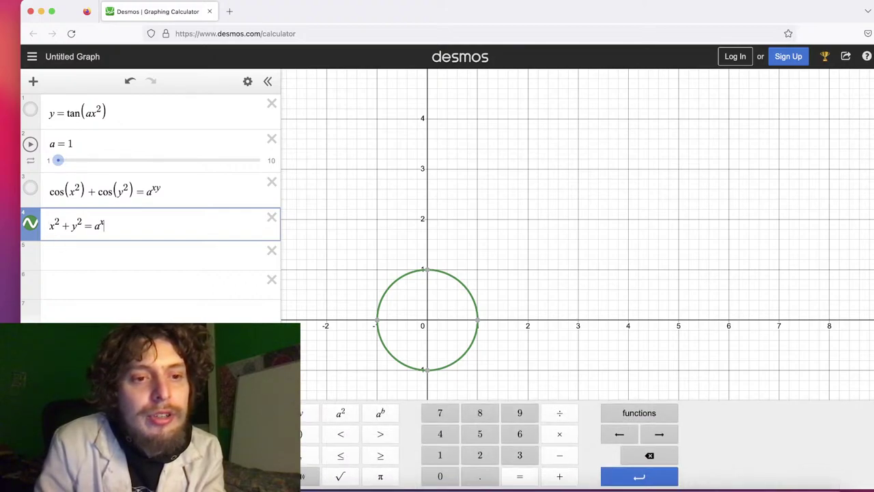
click(642, 414)
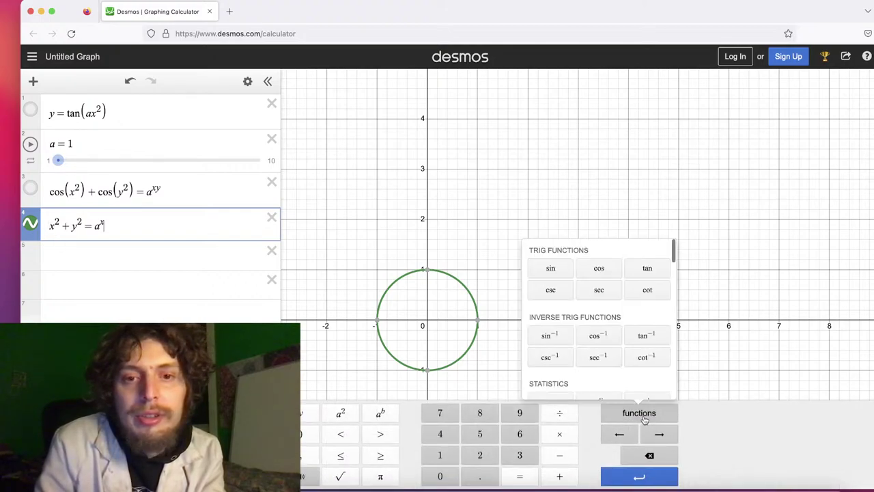
click(645, 338)
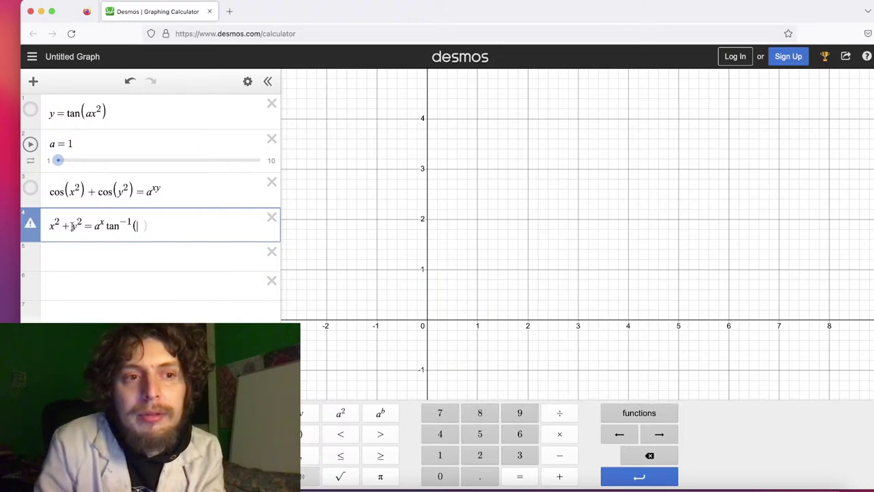
drag(130, 221, 109, 222)
key(super+c)
key(BackSpace)
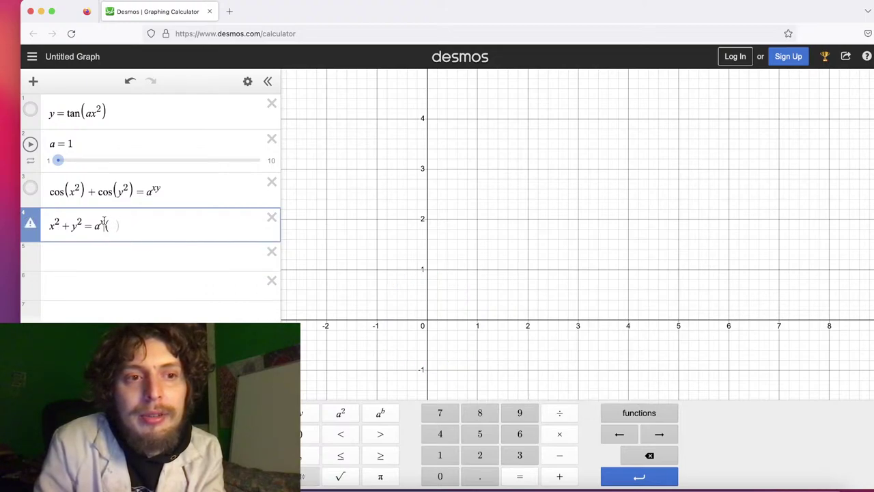
click(49, 227)
key(super+v)
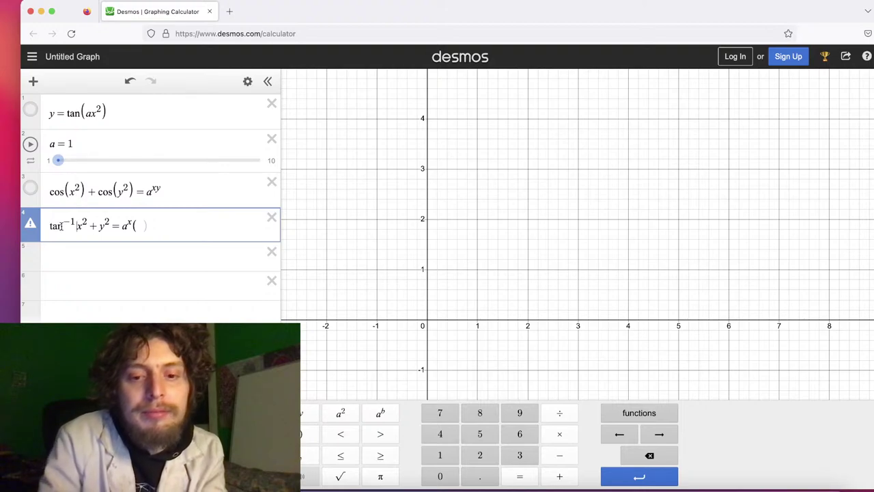
Wrap x² in the tan⁻¹ parentheses, delete leftovers, and restore the right side to a^x
text(( ))
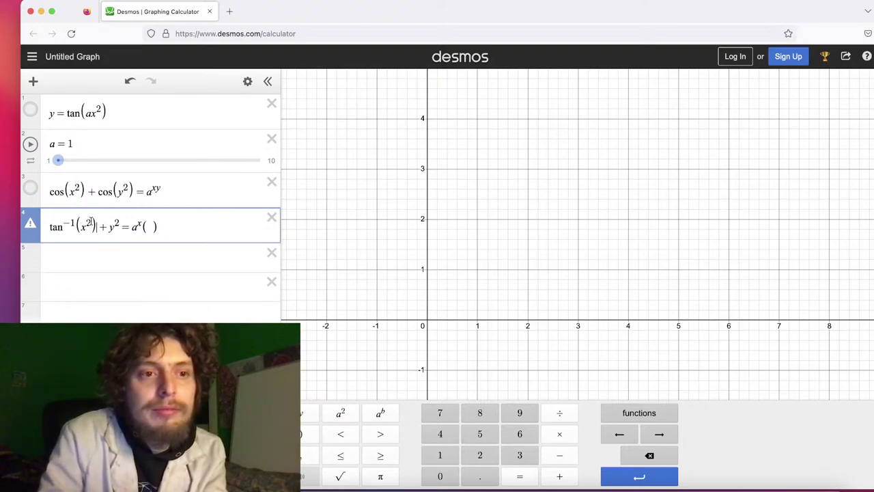
drag(165, 225, 139, 225)
key(BackSpace)
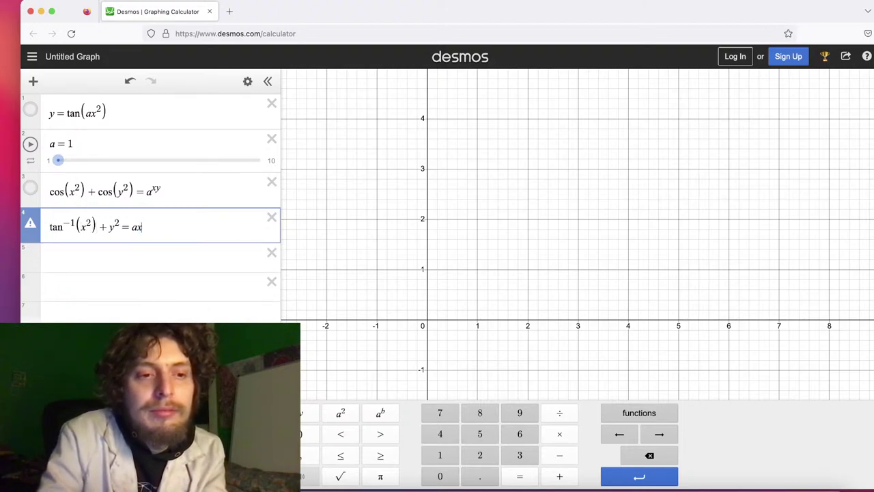
key(BackSpace)
text(^x)
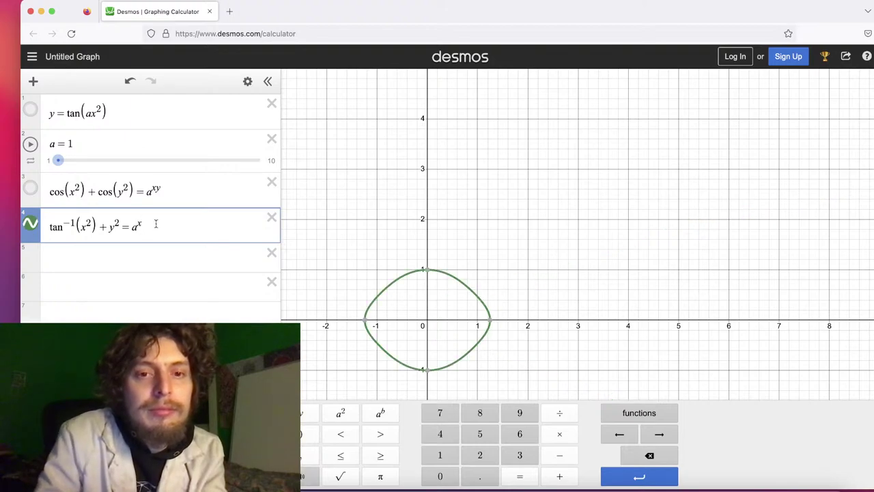
click(683, 317)
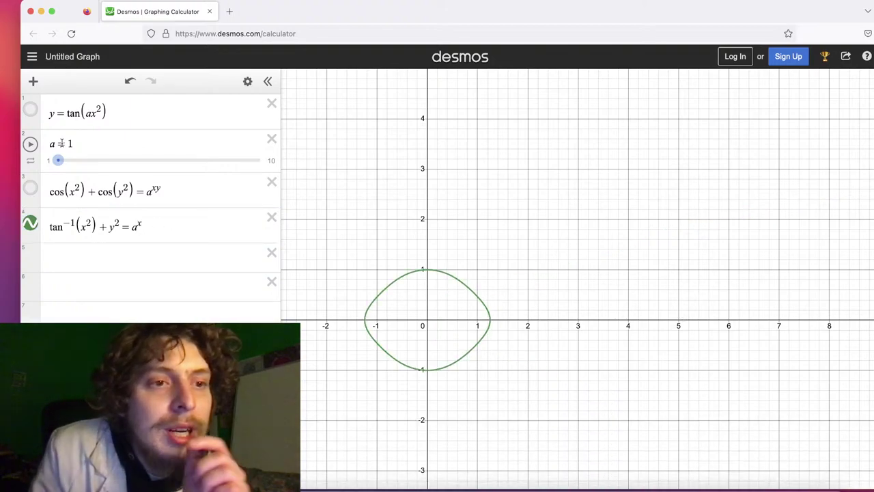
Change expression 4's right side from a^x to a²
drag(59, 161, 66, 162)
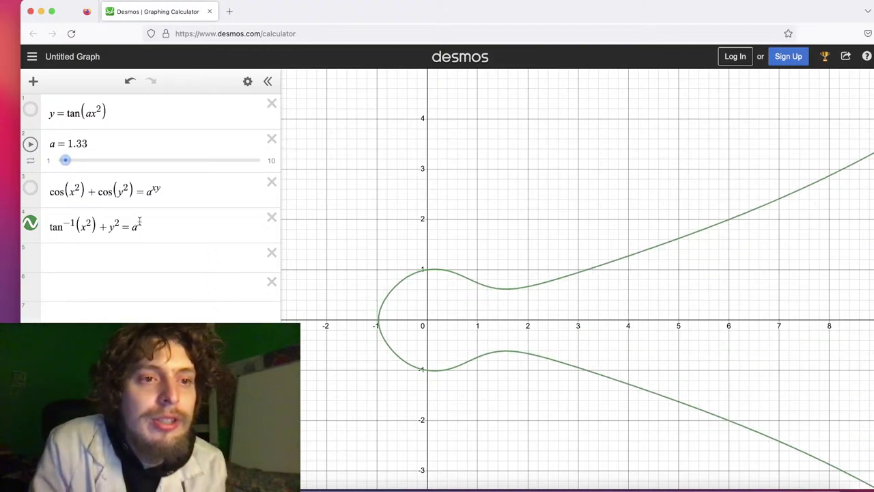
click(139, 222)
key(BackSpace)
text(2)
click(151, 271)
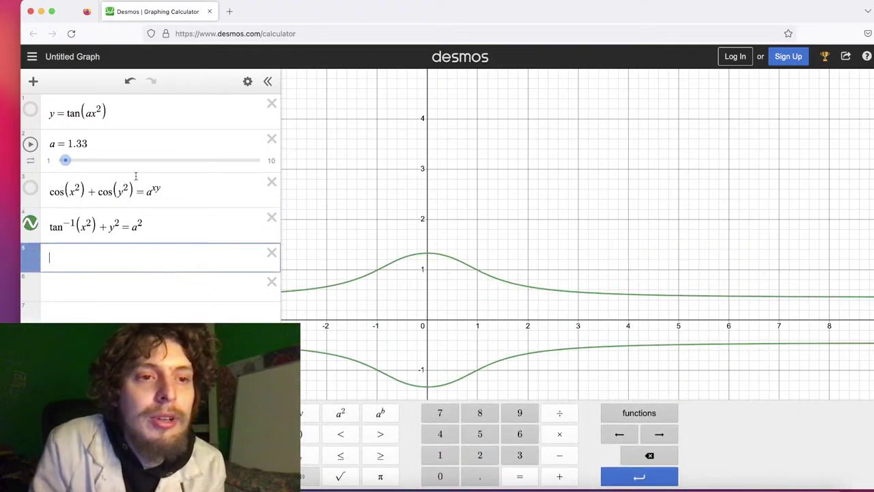
click(329, 217)
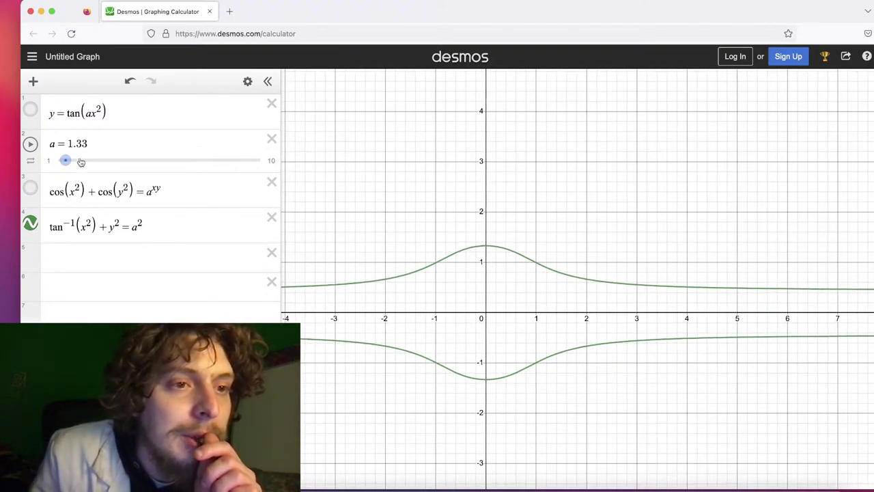
Sweep a between about 1.15 and 1.42 while panning and zooming around the two branches
mouse_move(68, 161)
mouse_down()
mouse_move(121, 161)
mouse_move(58, 160)
mouse_move(65, 146)
mouse_up()
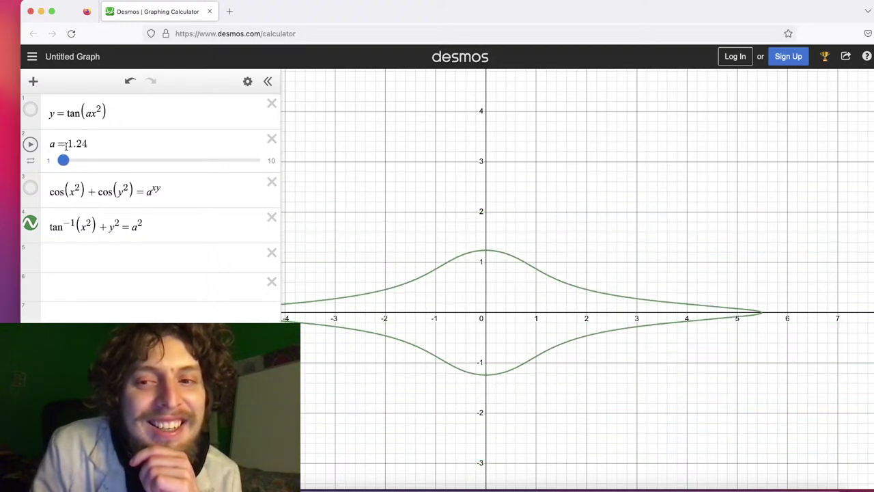
drag(335, 217, 416, 238)
scroll(408, 182, down, 5)
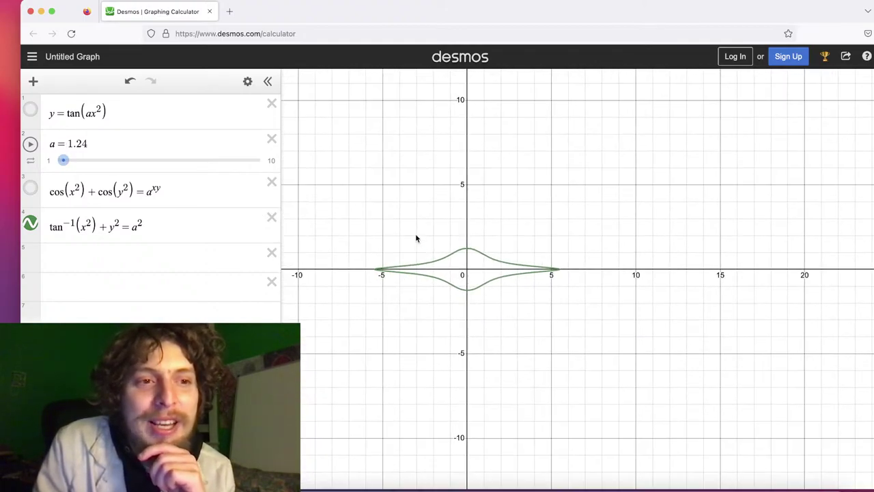
mouse_move(62, 163)
mouse_down()
mouse_move(110, 165)
mouse_move(79, 161)
mouse_up()
scroll(623, 198, down, 5)
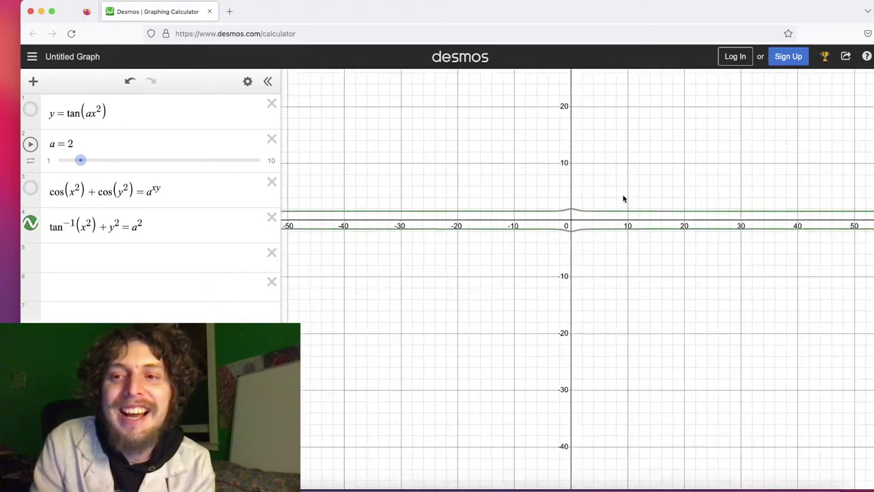
scroll(622, 198, down, 5)
scroll(623, 199, down, 3)
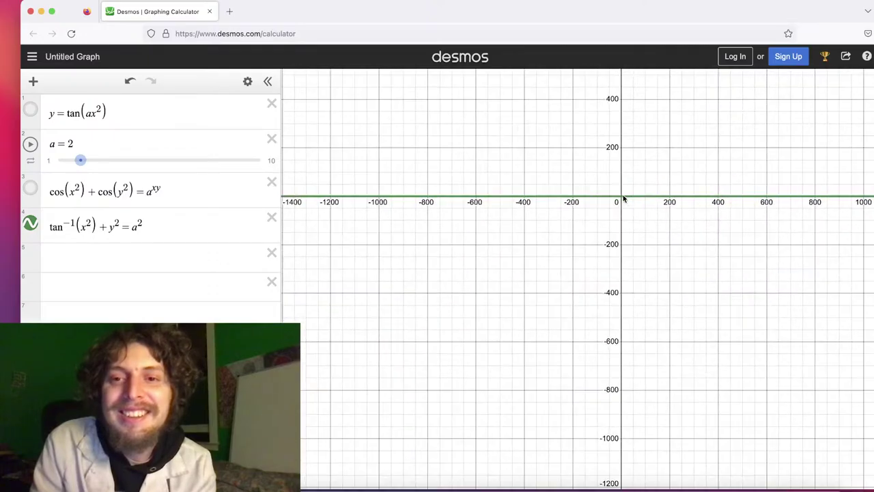
scroll(623, 199, up, 10)
scroll(623, 198, up, 1)
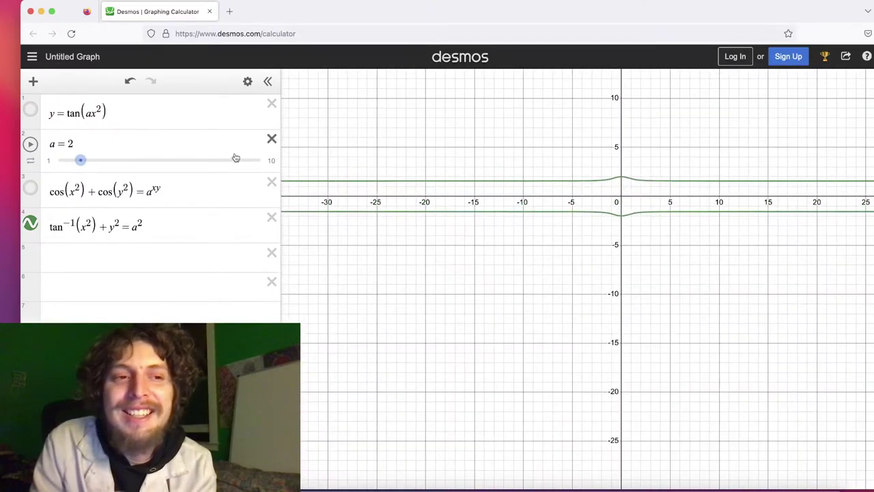
Drag the a slider down to 1, then back up to about 1.23
drag(81, 160, 55, 159)
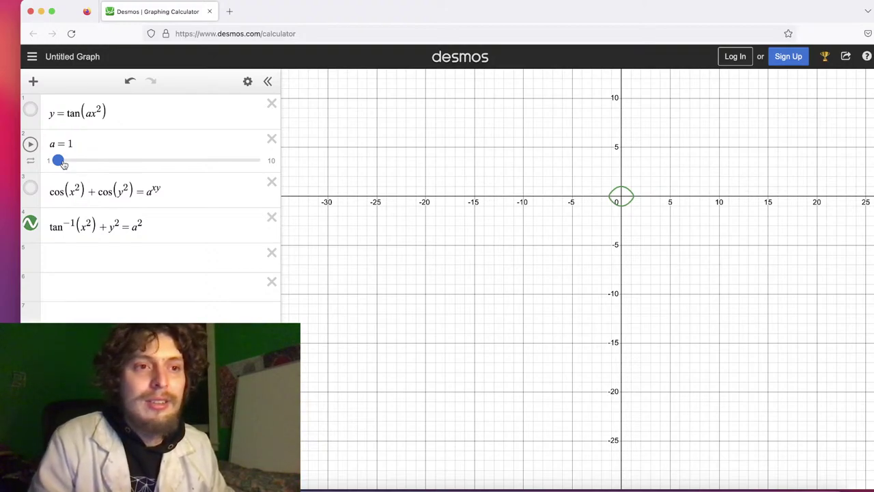
drag(59, 164, 68, 165)
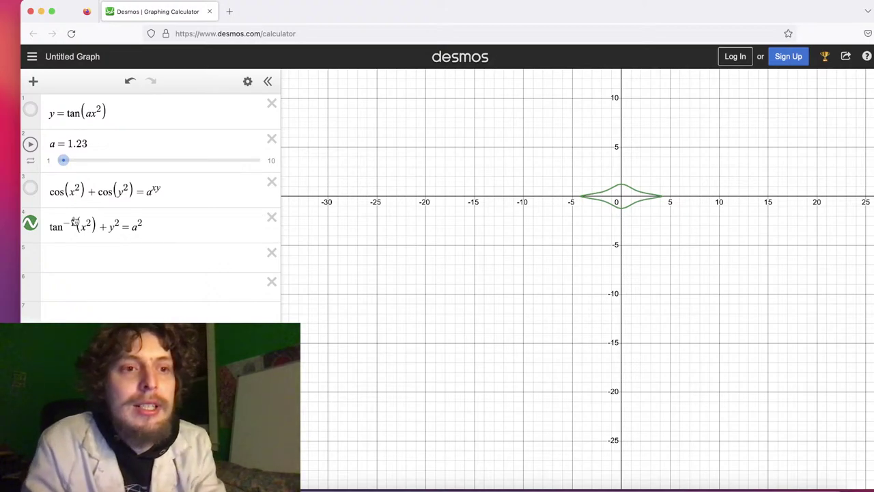
Copy tan⁻¹ in front of y² and add parentheses so the term reads tan⁻¹(y²)
click(105, 227)
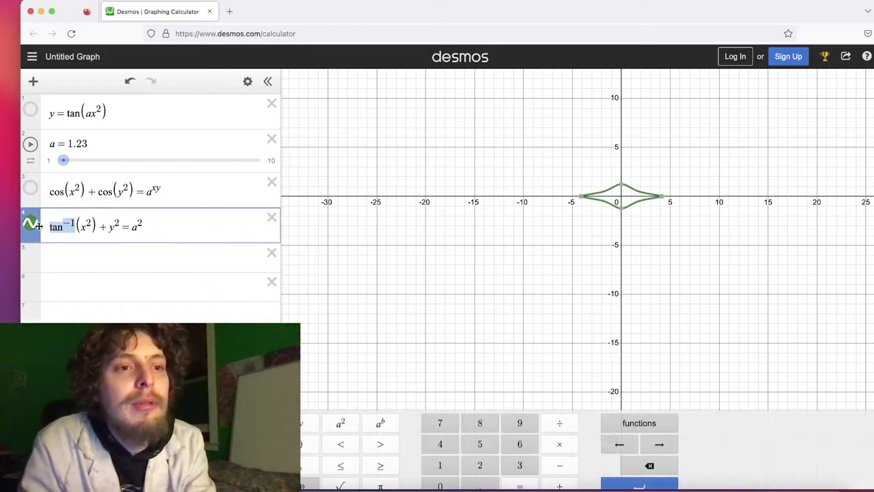
key(ctrl+c)
click(108, 227)
key(ctrl+v)
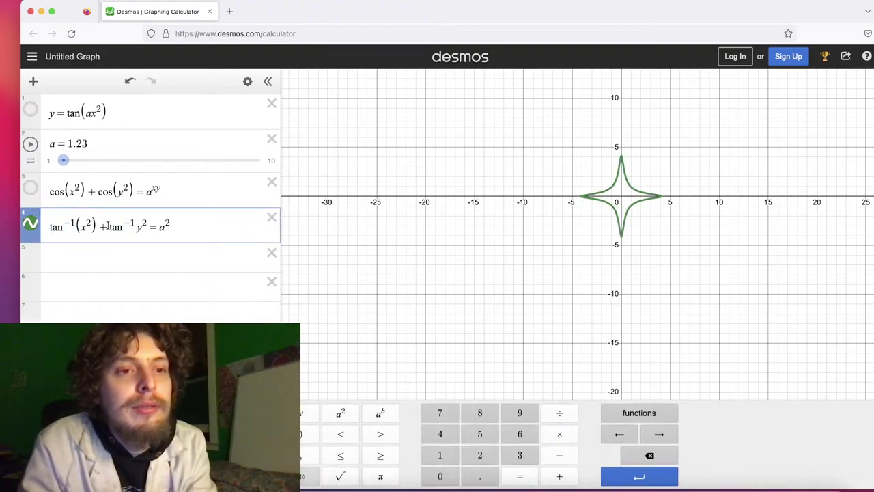
text(*)
key(BackSpace)
text(()
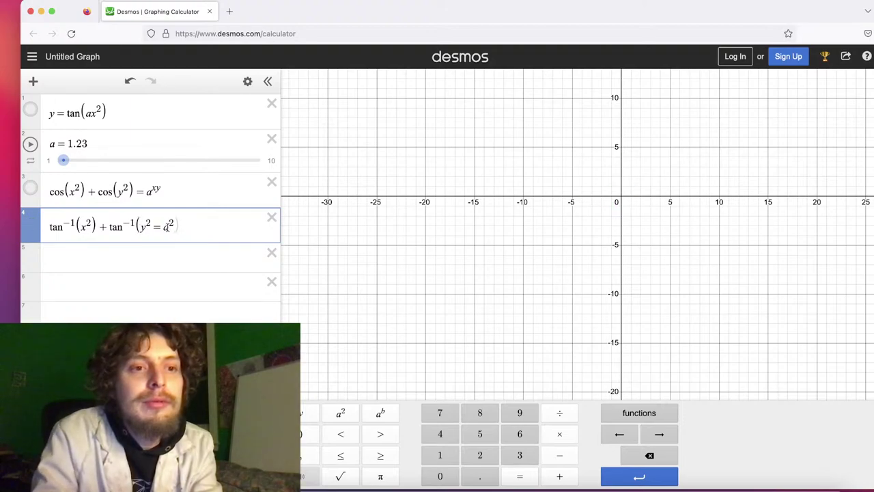
click(149, 226)
text())
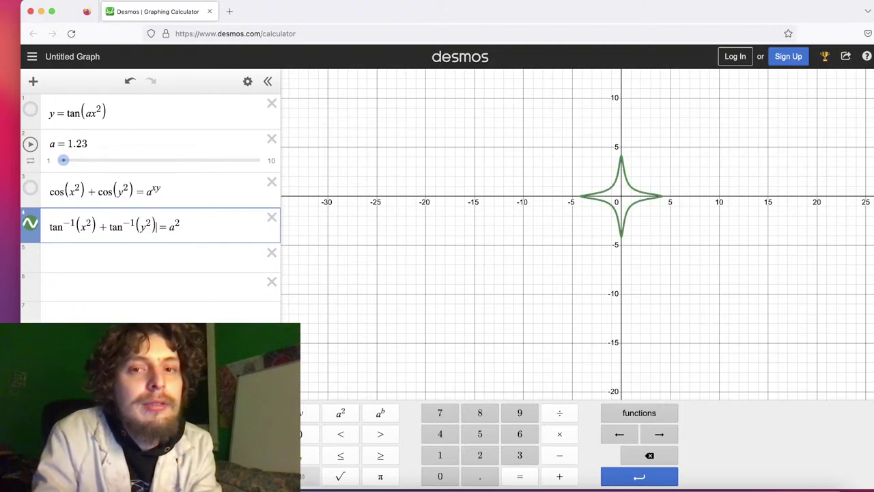
click(410, 180)
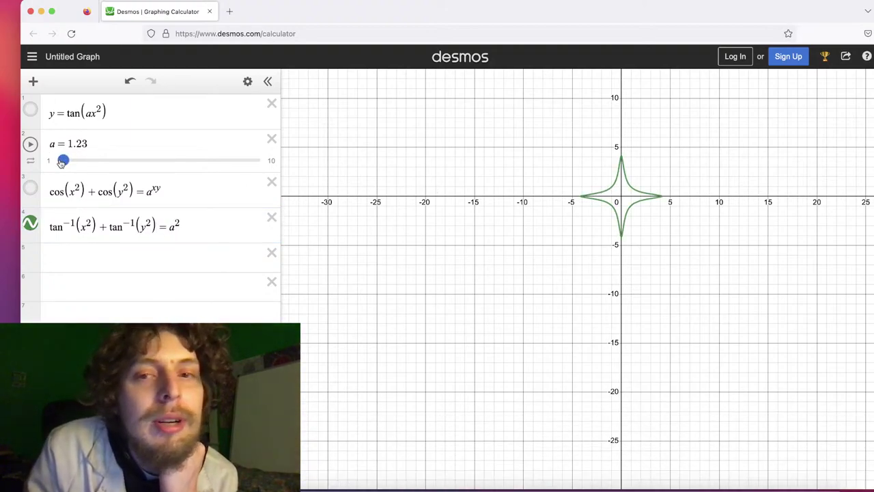
Lower a to 1.16 and change the second tan⁻¹ to sin⁻¹ from the functions menu
drag(63, 160, 60, 164)
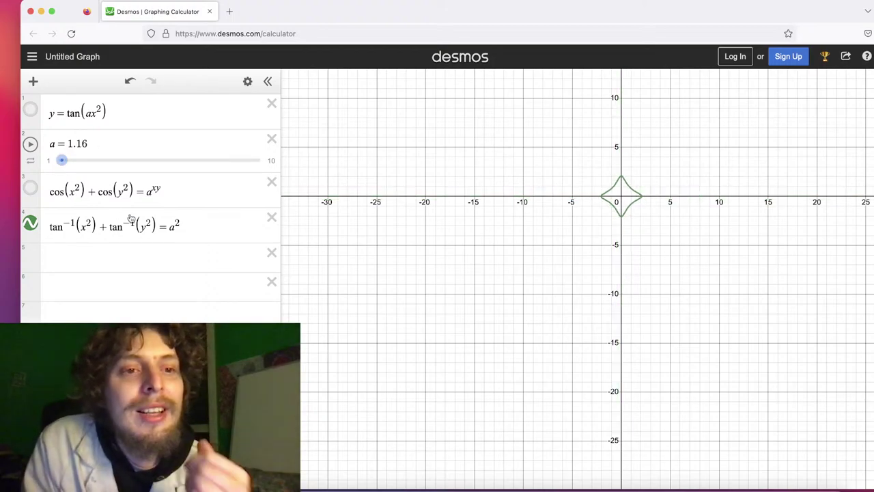
drag(140, 226, 112, 226)
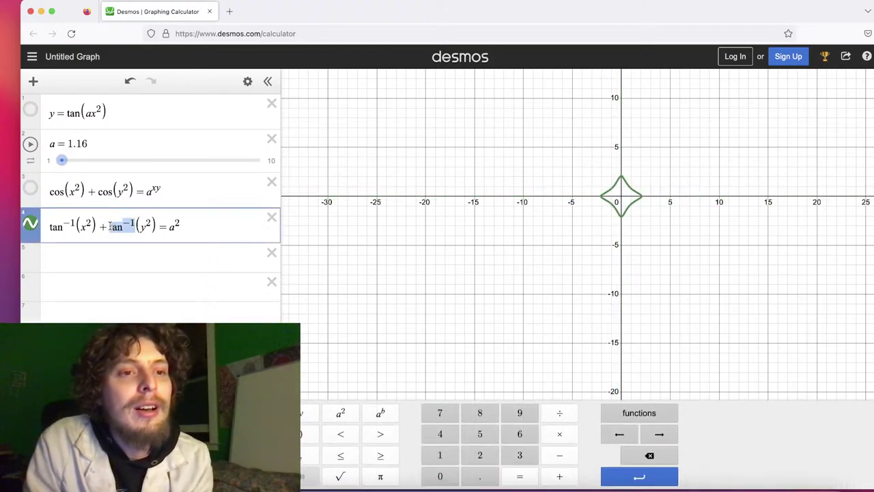
click(648, 414)
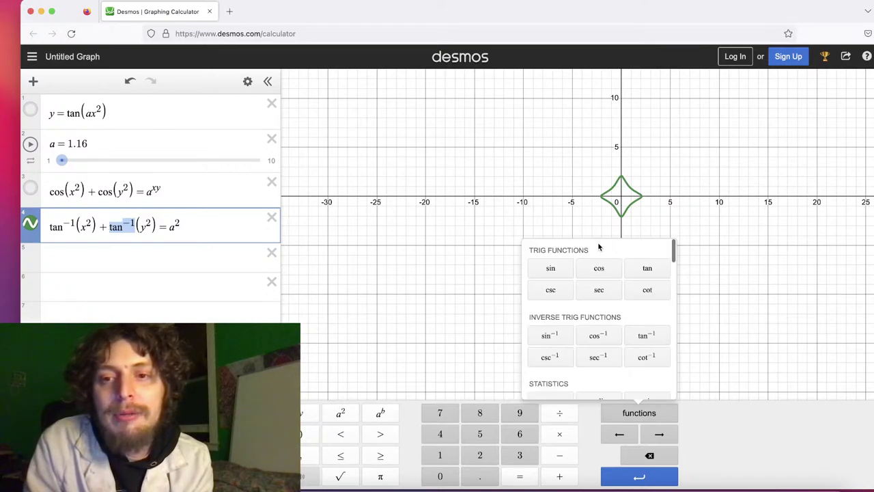
click(550, 337)
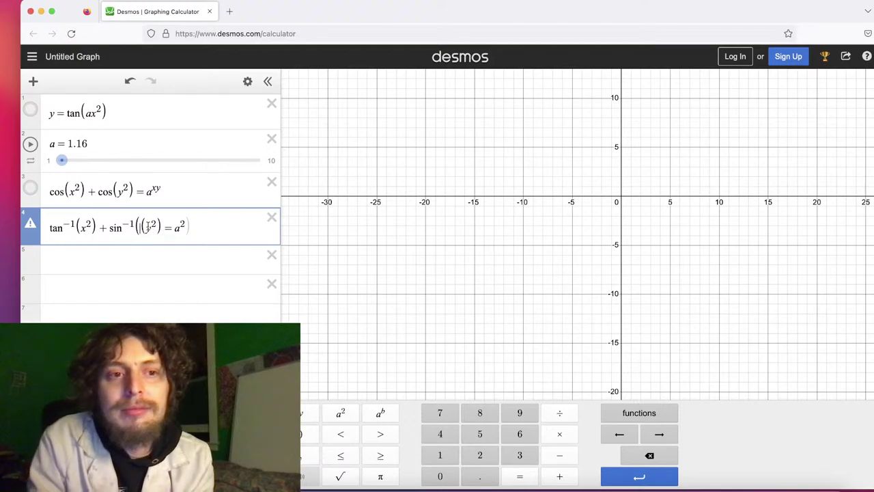
key(BackSpace)
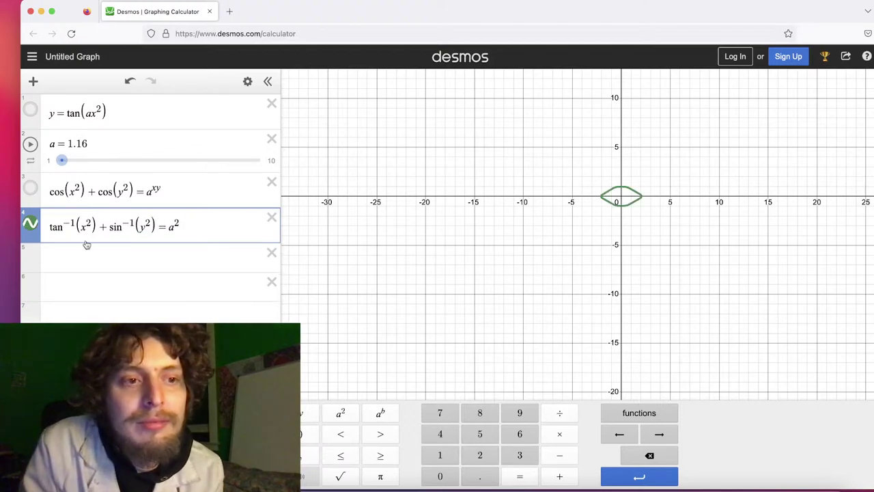
drag(134, 227, 108, 230)
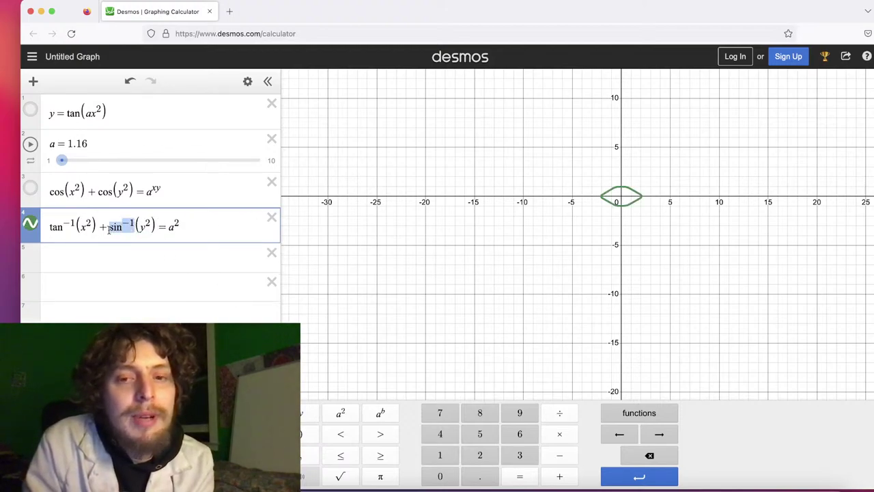
Replace sin⁻¹ with csc and delete the extra parenthesis so csc(y²) plots
click(609, 413)
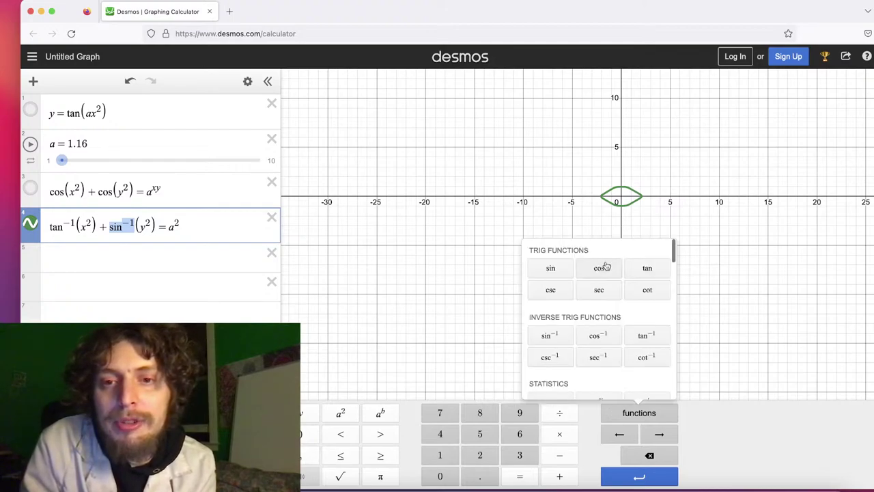
click(549, 292)
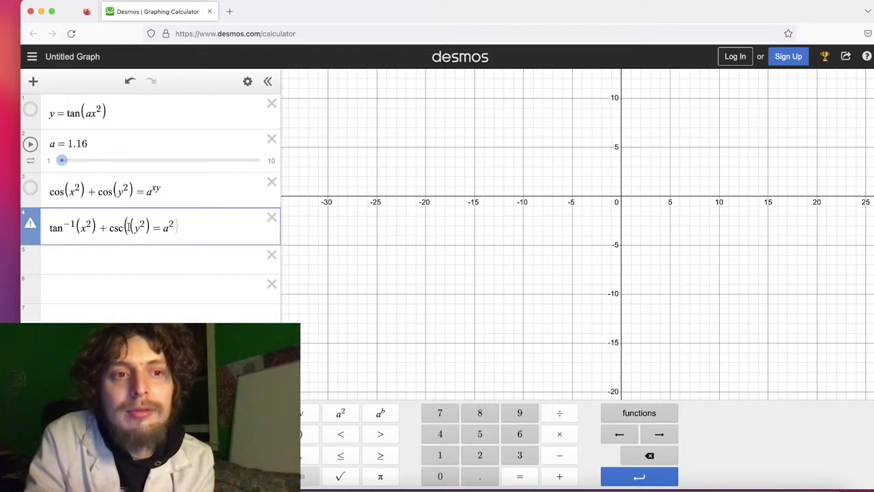
key(Delete)
click(499, 291)
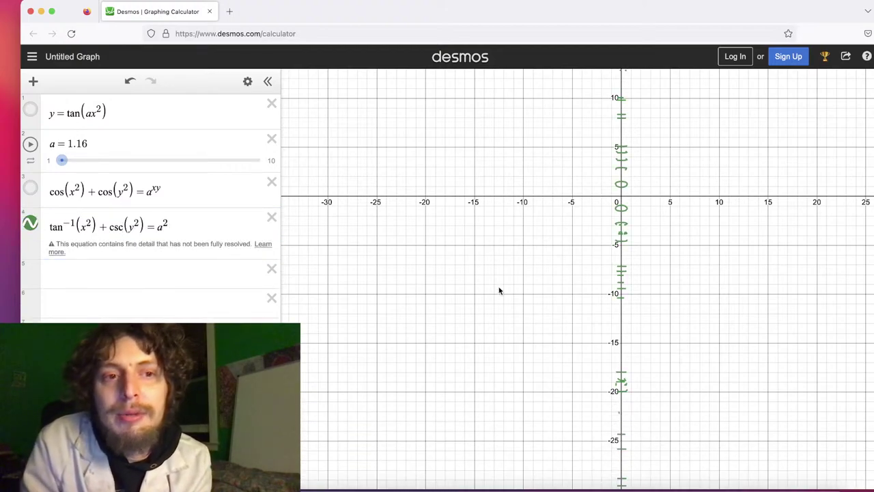
scroll(547, 203, up, 5)
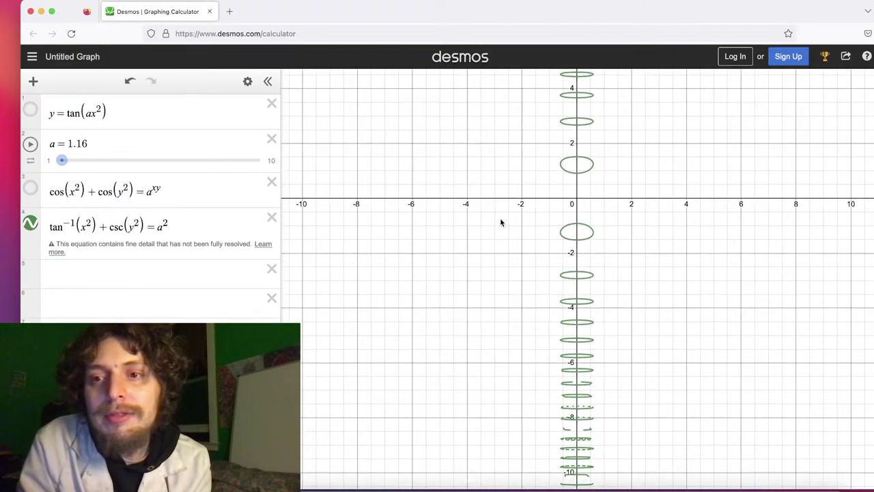
scroll(494, 225, up, 4)
drag(494, 226, 399, 167)
Animate a, pause it at 2.91, then drag it back to 1.5
mouse_move(62, 160)
mouse_down()
mouse_move(75, 160)
mouse_move(62, 160)
mouse_up()
scroll(363, 180, down, 5)
scroll(351, 137, down, 2)
drag(351, 137, 380, 254)
scroll(398, 295, up, 3)
scroll(398, 295, up, 1)
click(30, 144)
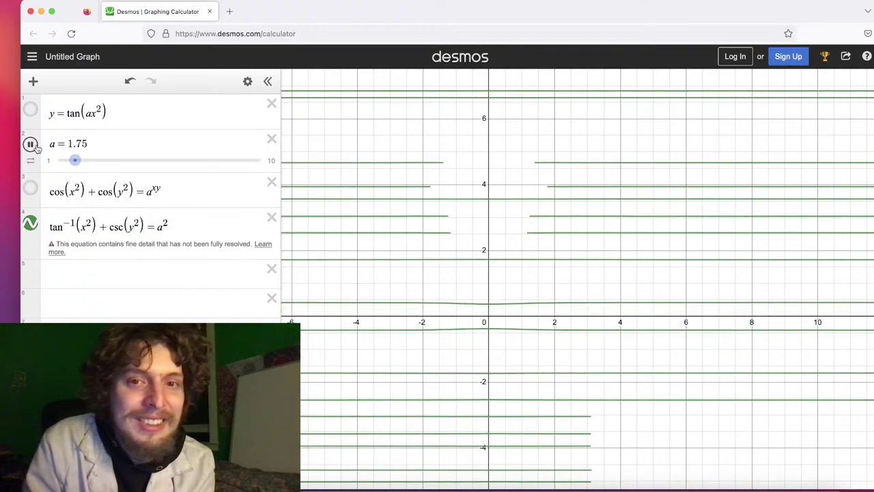
click(30, 145)
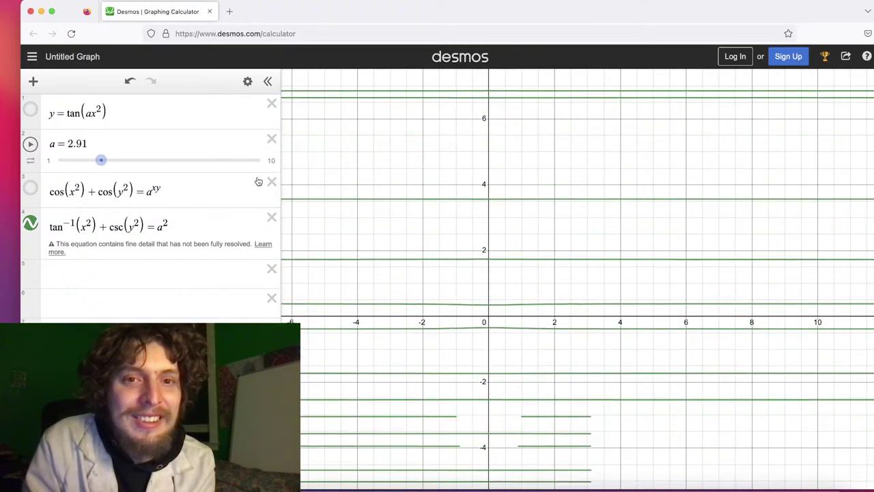
scroll(540, 222, down, 3)
scroll(540, 222, down, 3)
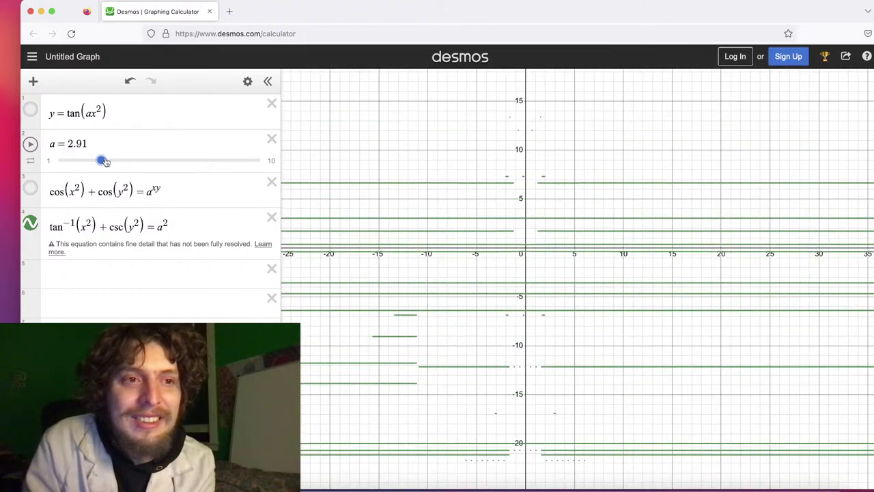
drag(101, 160, 73, 162)
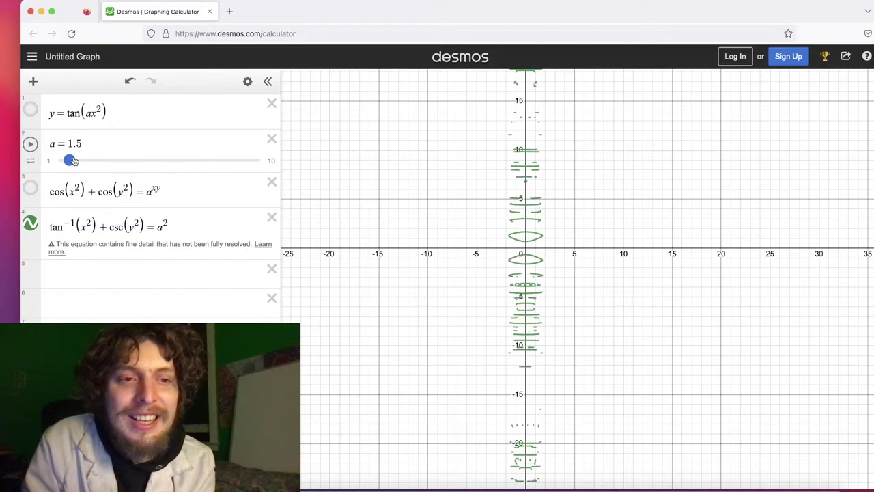
scroll(465, 173, up, 5)
scroll(460, 132, down, 3)
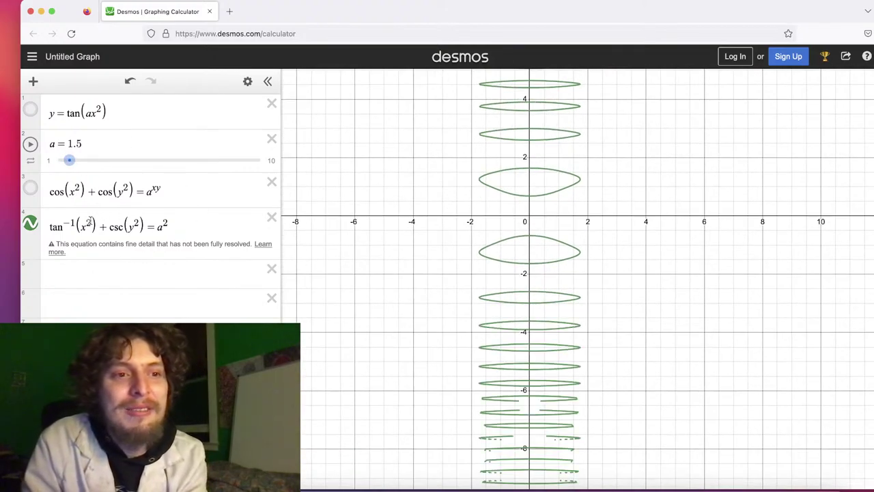
Replace tan⁻¹ with csc and delete the extra parenthesis, giving csc(x²)+csc(y²)=a²
double_click(75, 224)
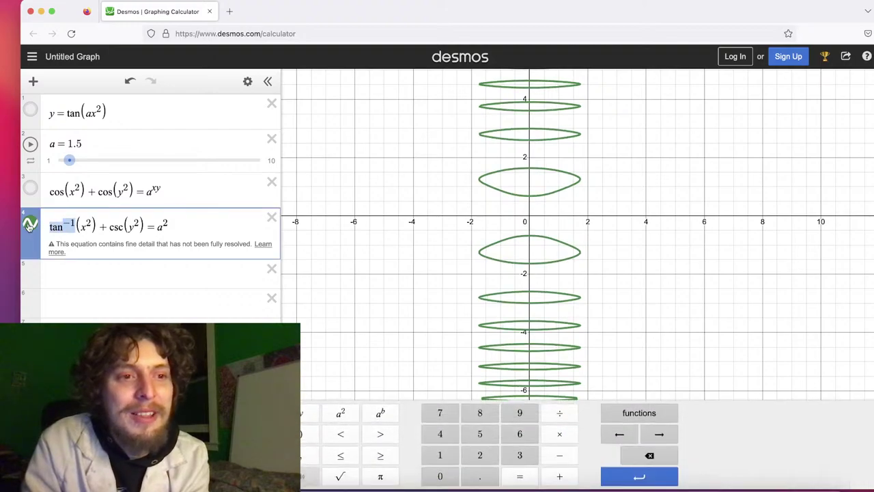
click(639, 413)
click(551, 289)
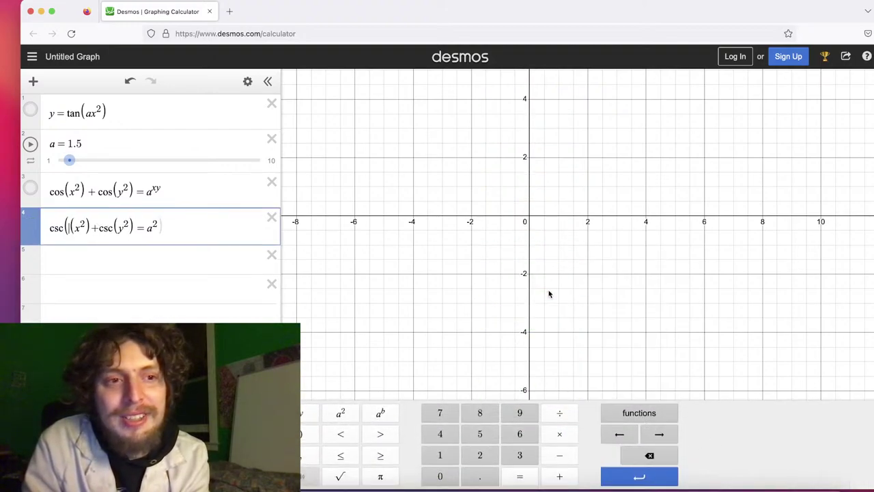
key(BackSpace)
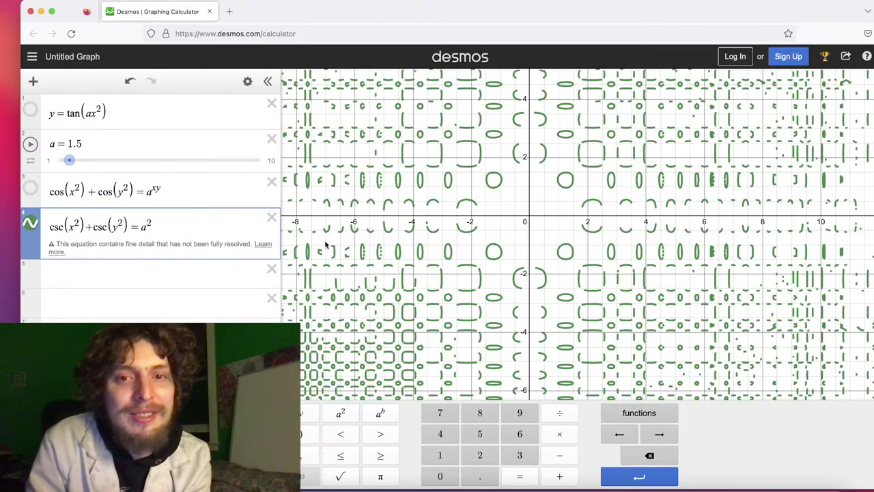
scroll(560, 234, up, 5)
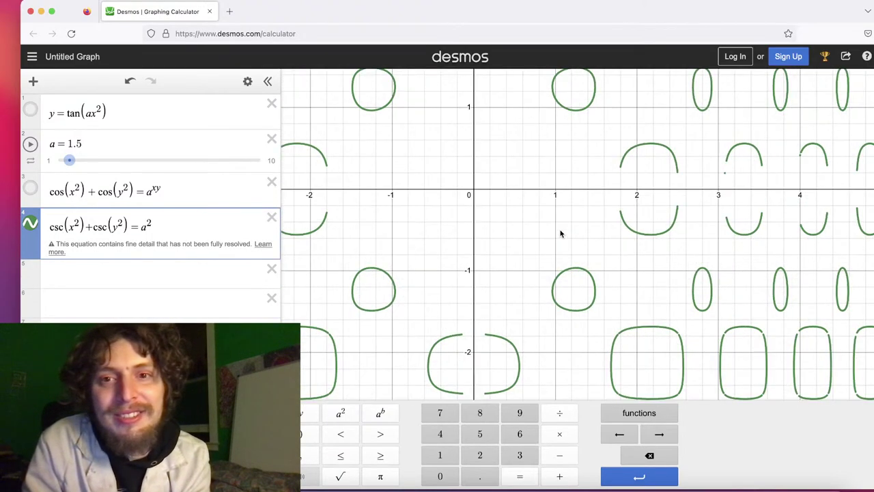
scroll(552, 205, up, 3)
drag(552, 205, 664, 284)
scroll(666, 283, down, 8)
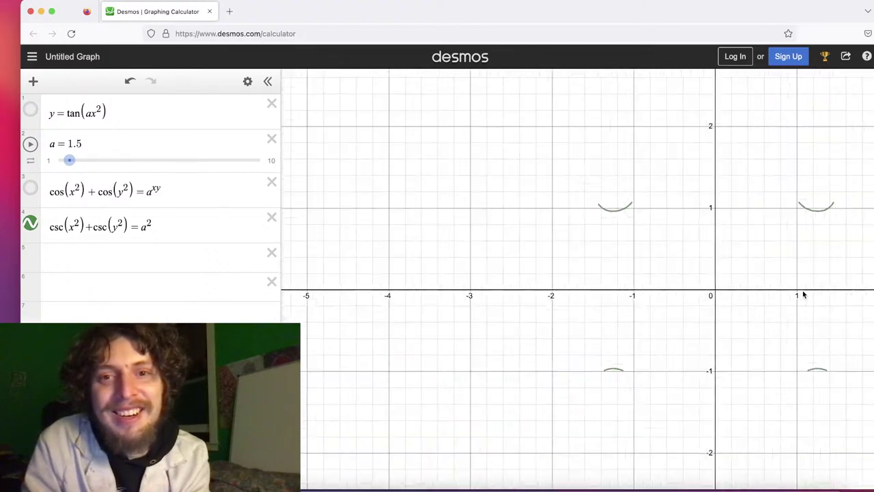
drag(801, 294, 724, 255)
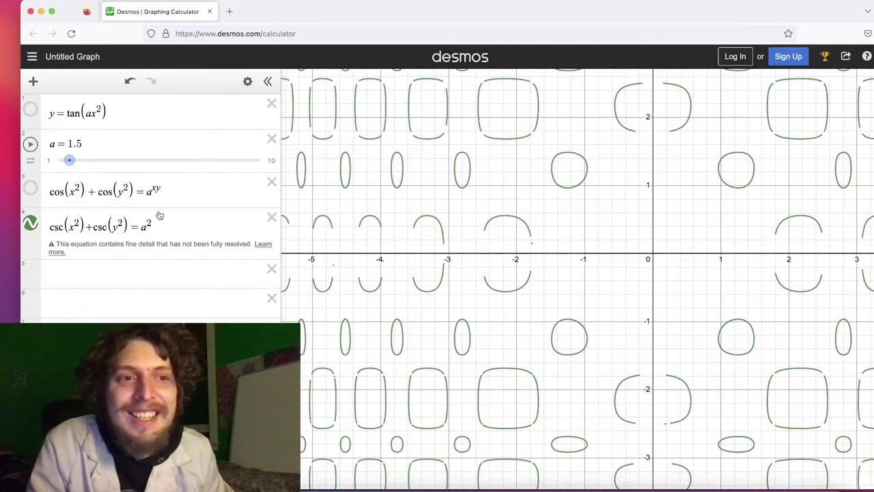
Set a to 1 and pan to show the tiled ovals and arcs
drag(71, 163, 59, 162)
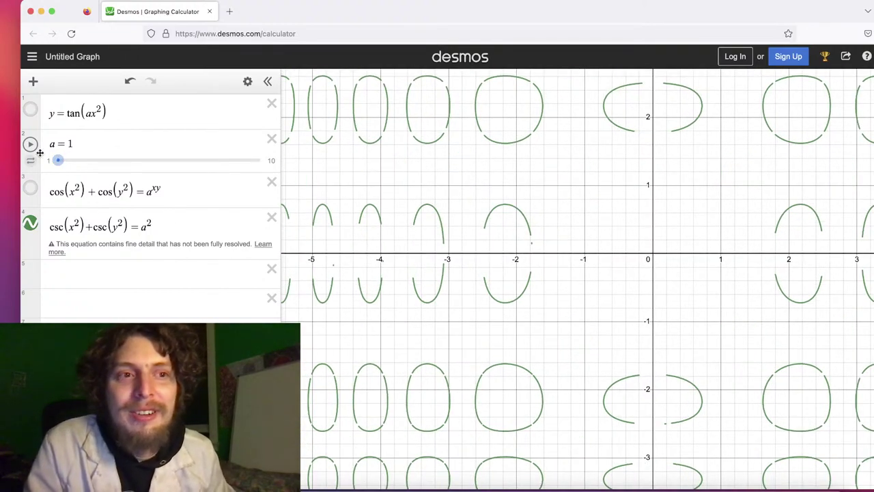
drag(629, 254, 648, 145)
scroll(648, 145, up, 2)
scroll(648, 145, up, 3)
scroll(648, 145, down, 6)
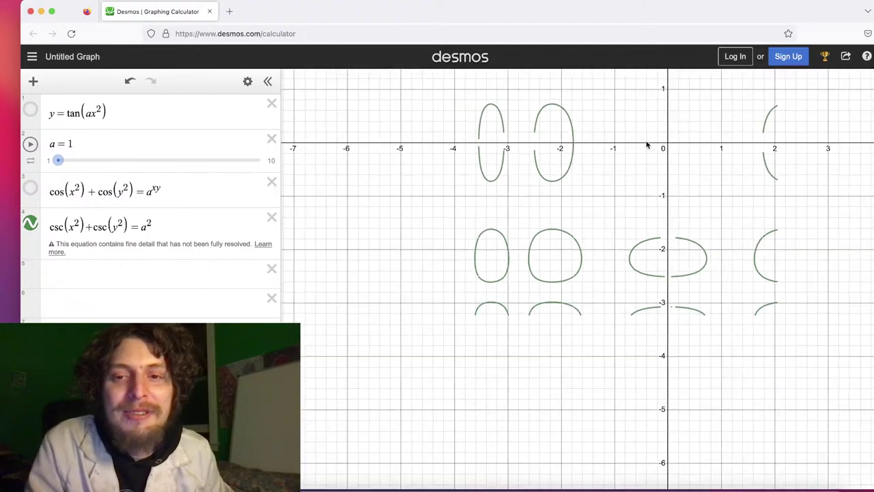
drag(679, 131, 546, 233)
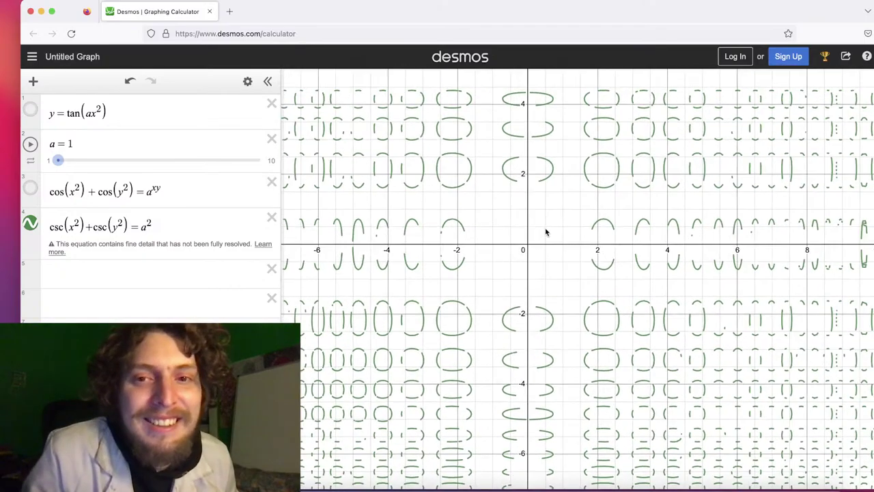
Swap the second csc for sec, removing the extra parenthesis before y²
double_click(102, 225)
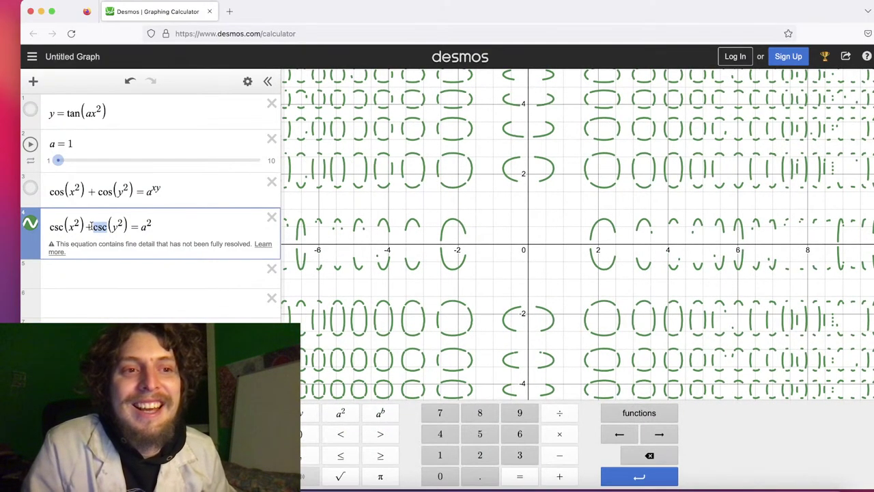
key(BackSpace)
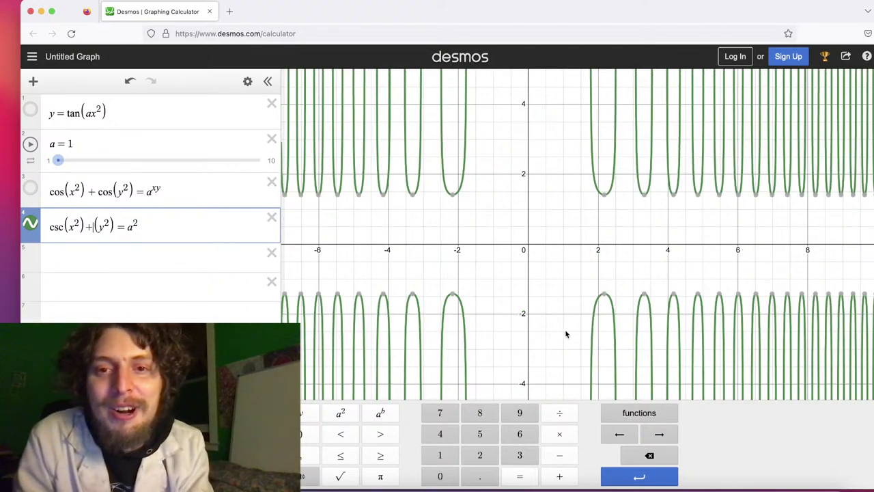
click(529, 267)
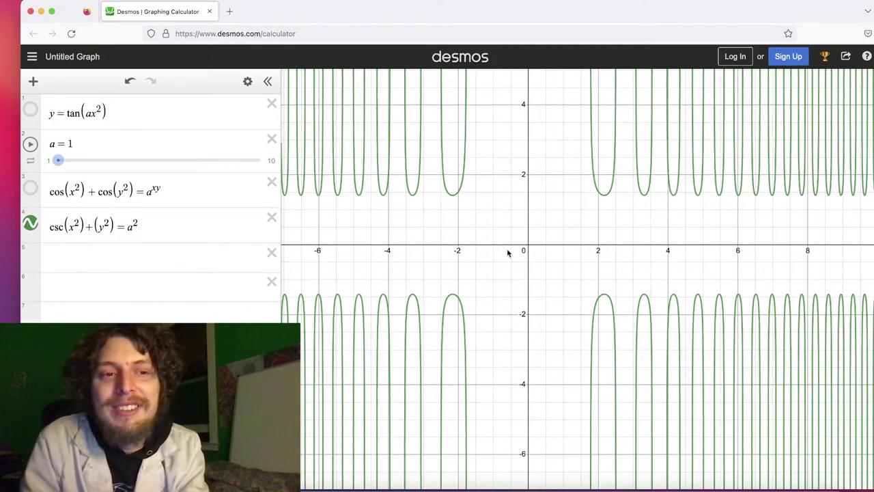
click(96, 224)
click(625, 413)
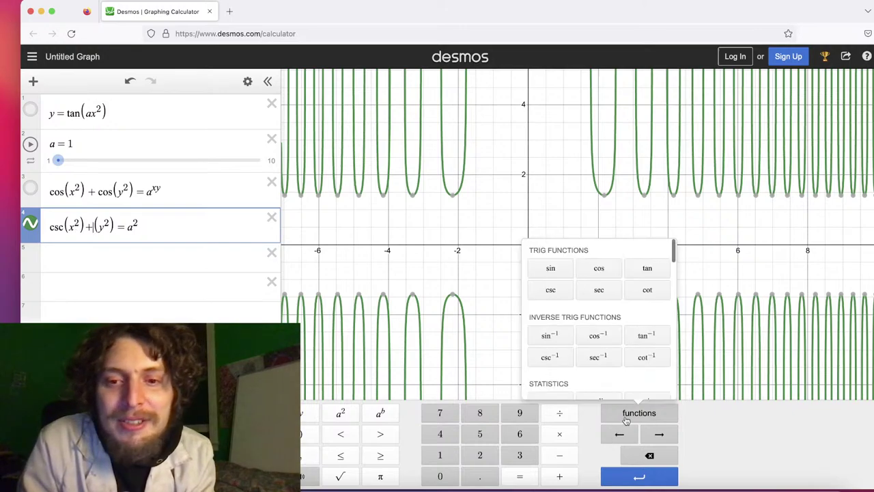
click(611, 297)
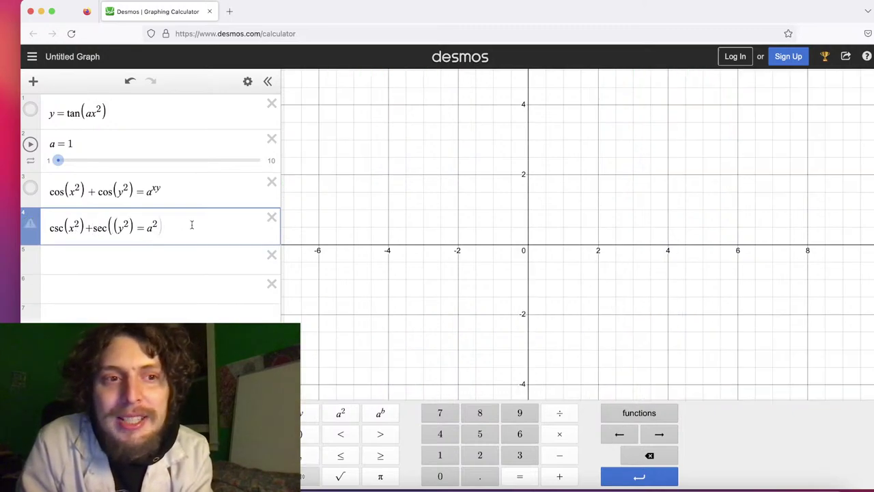
key(BackSpace)
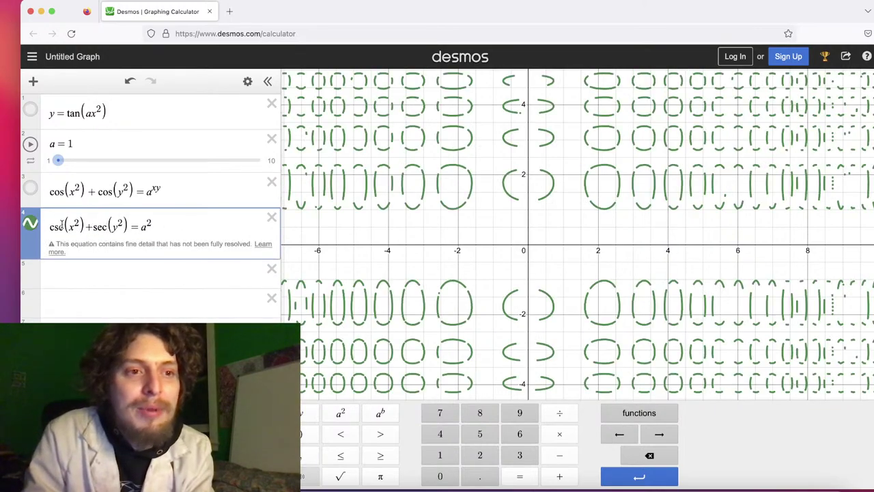
Swap the leading csc for sec, giving sec(x²)+sec(y²)=a²
key(Left)
key(Left)
key(Left)
key(Left)
key(Left)
key(Left)
key(Left)
key(Left)
key(Left)
key(Left)
key(shift+Left)
key(shift+Left)
key(shift+Left)
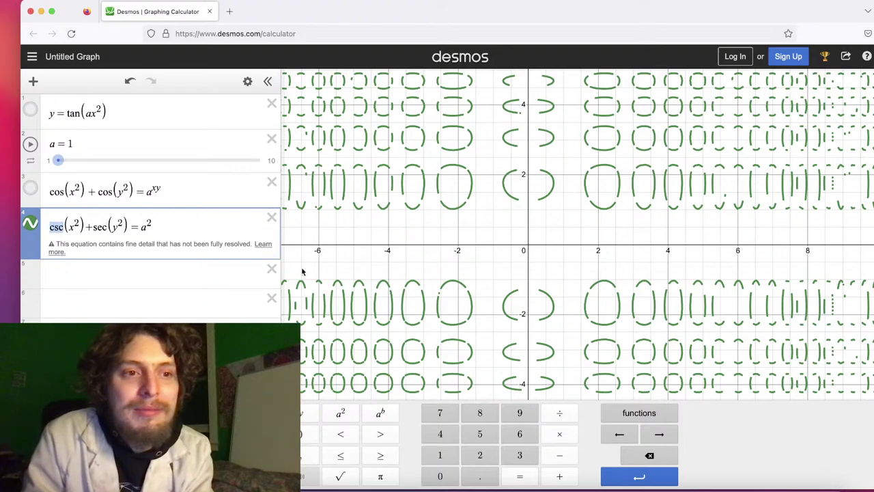
click(652, 415)
click(599, 290)
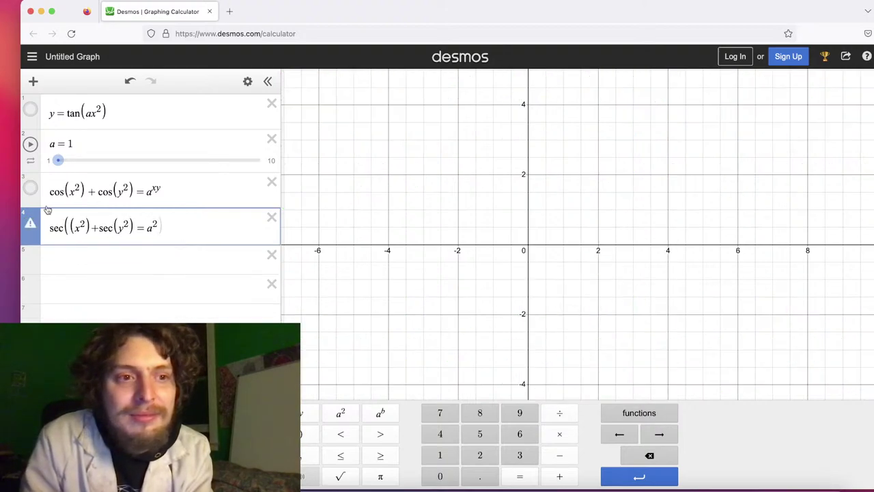
key(BackSpace)
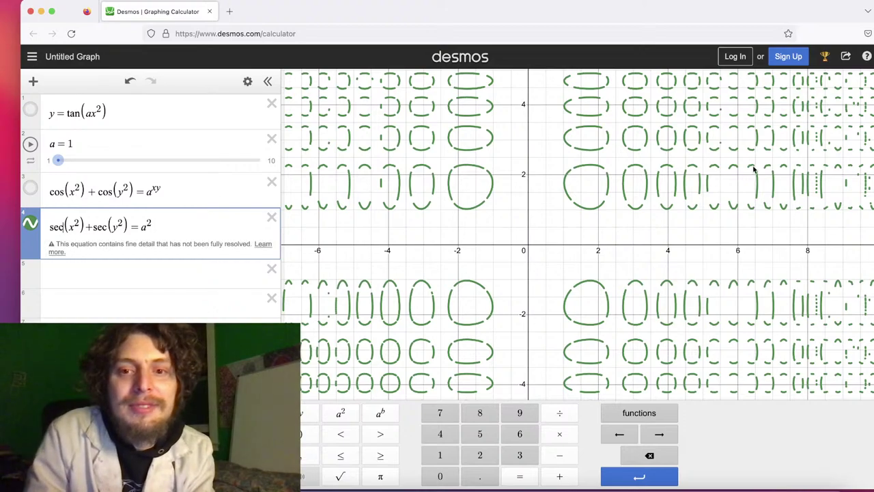
drag(106, 222, 91, 223)
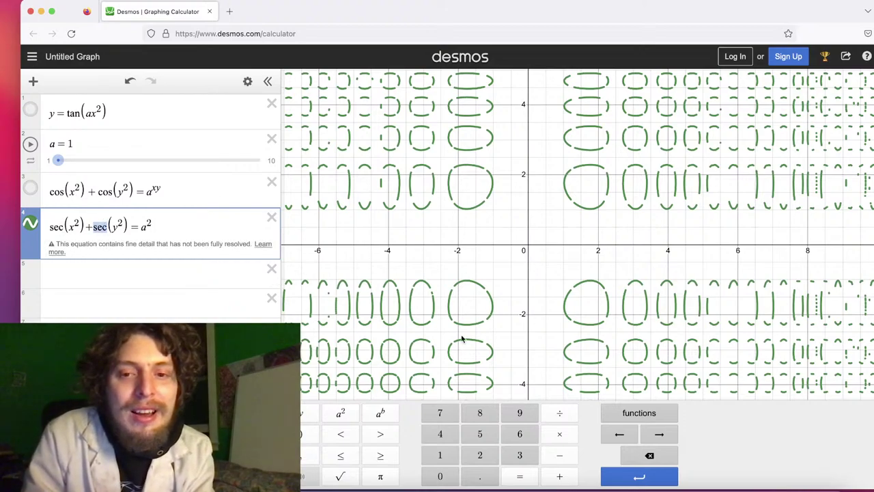
click(641, 415)
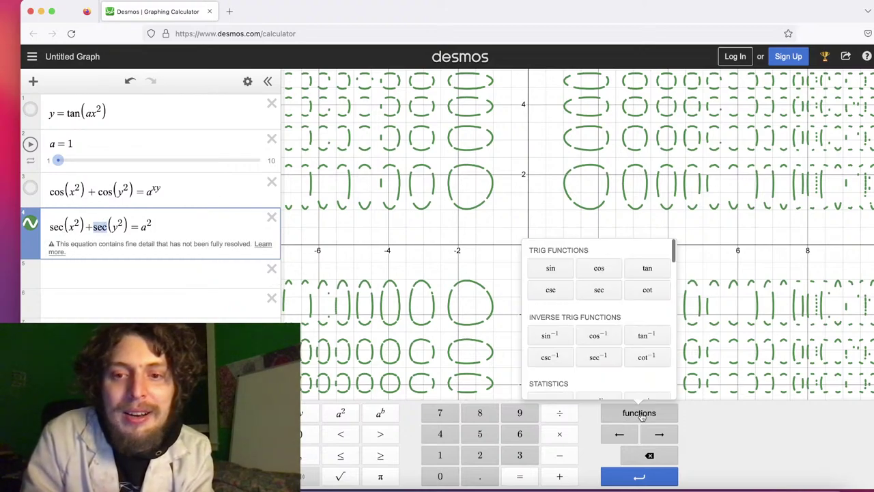
Change the second sec to cot and pan the origin lower
click(645, 298)
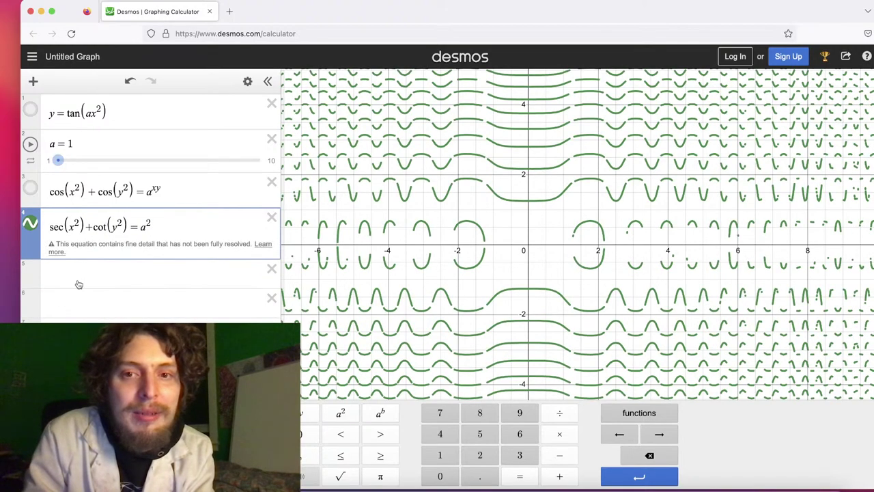
scroll(495, 294, up, 4)
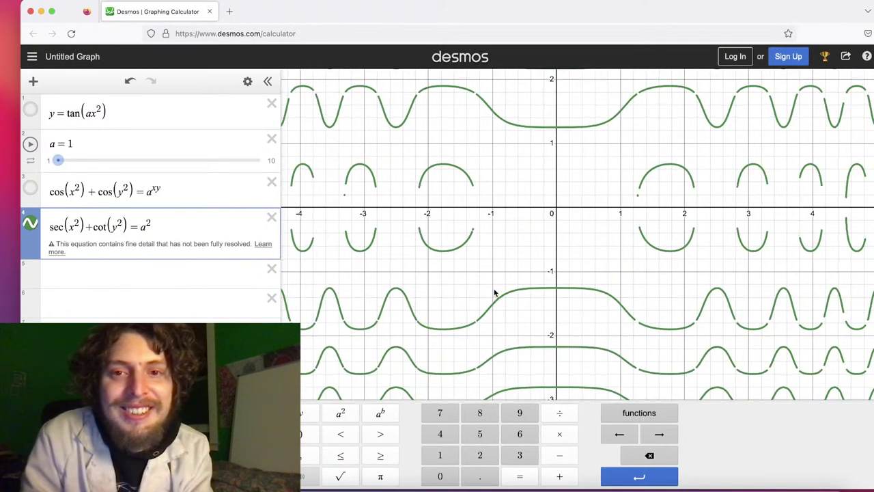
scroll(547, 222, up, 3)
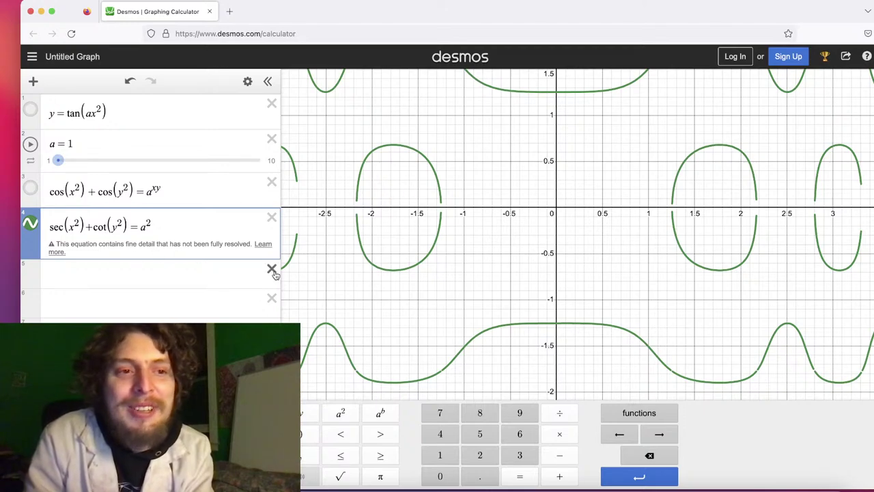
drag(332, 148, 328, 267)
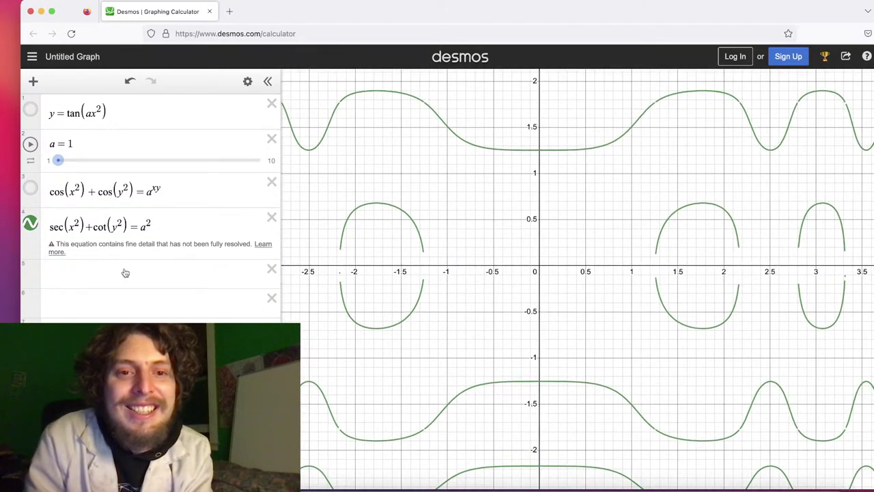
Change the first sec to cot and drop the extra parenthesis, giving cot(x²)+cot(y²)=a²
double_click(63, 228)
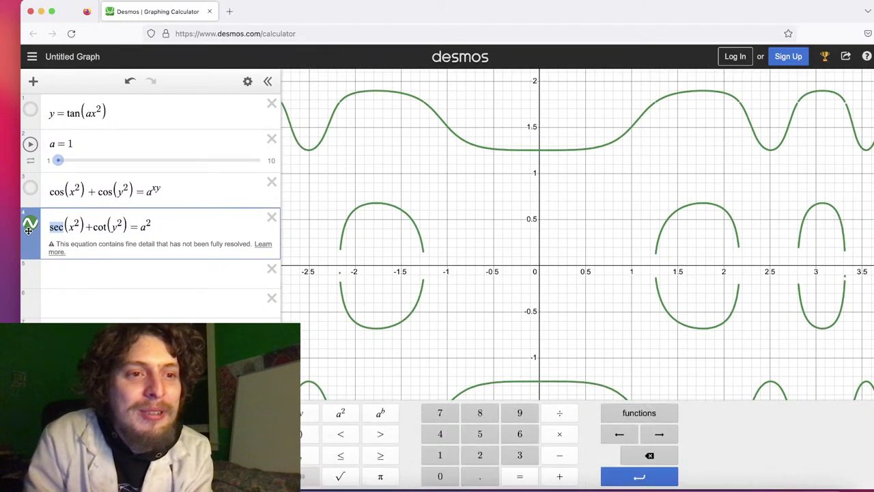
click(670, 417)
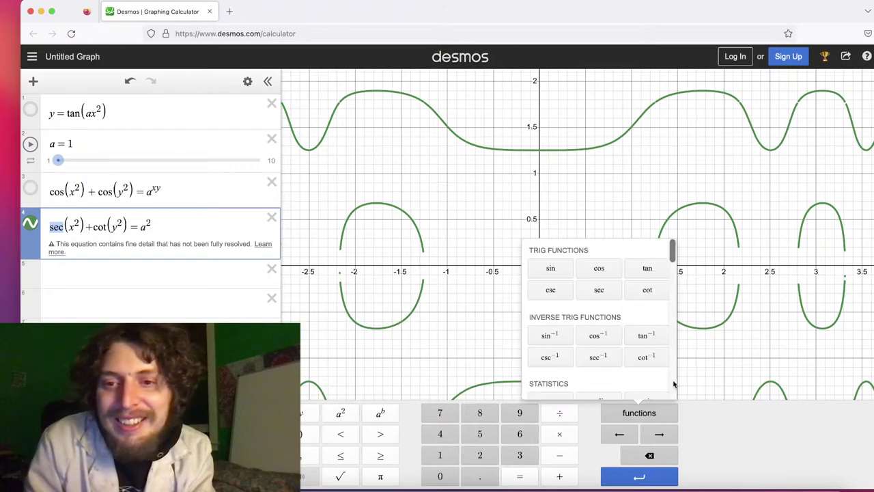
click(649, 291)
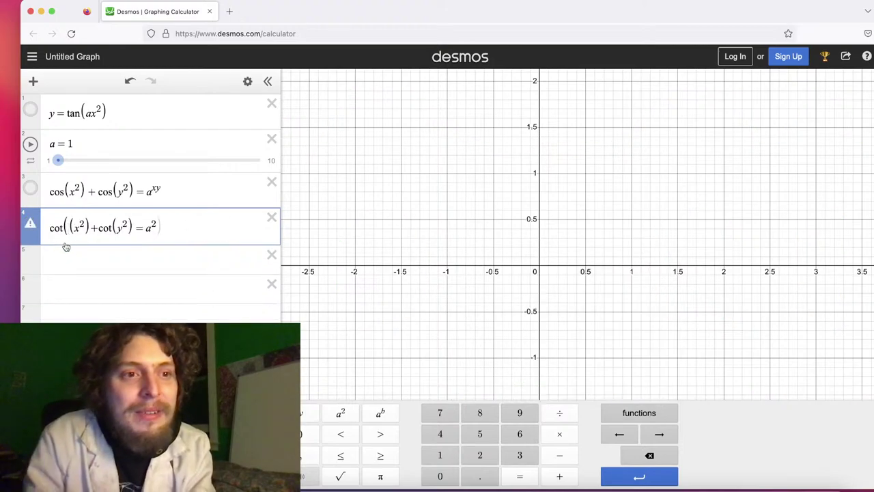
key(BackSpace)
scroll(632, 228, down, 5)
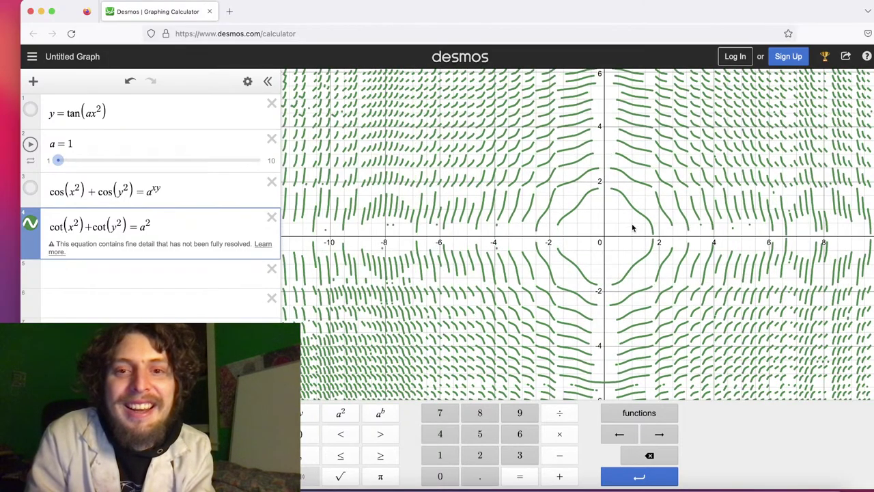
scroll(632, 229, up, 5)
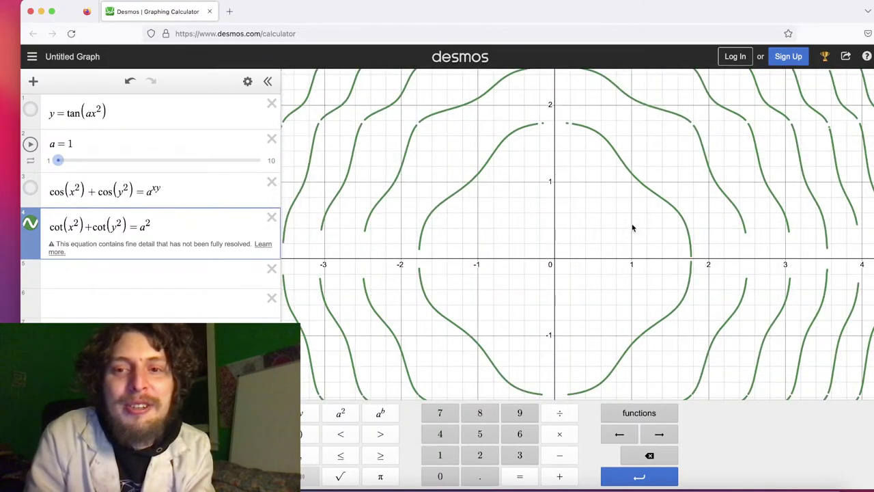
click(586, 302)
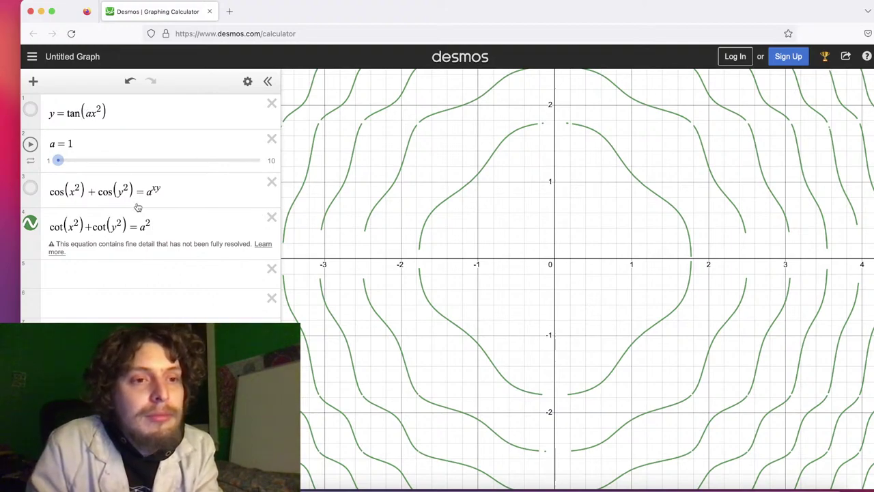
Replace both cot names with sin, making sin(x²)+sin(y²)=a²
click(103, 228)
drag(104, 228, 91, 229)
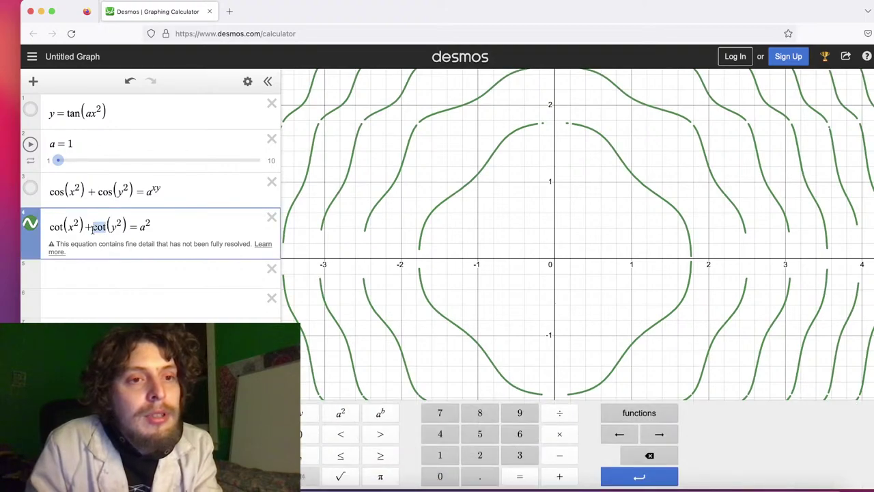
key(BackSpace)
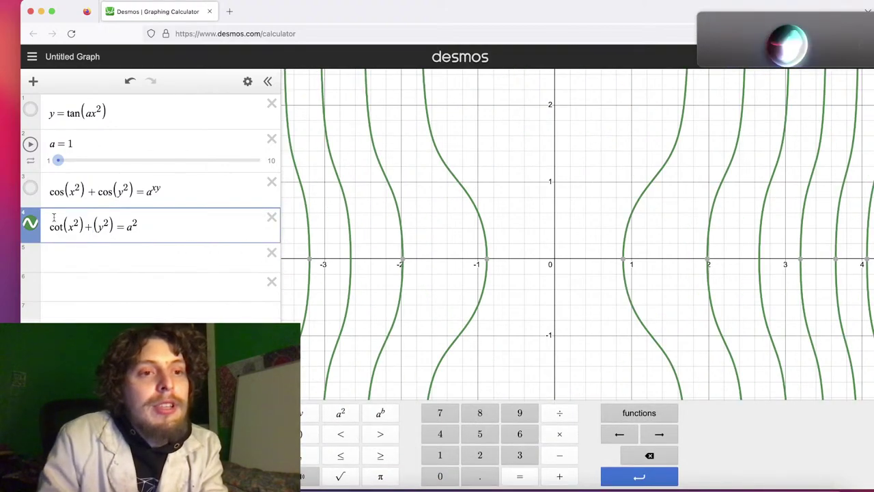
double_click(60, 227)
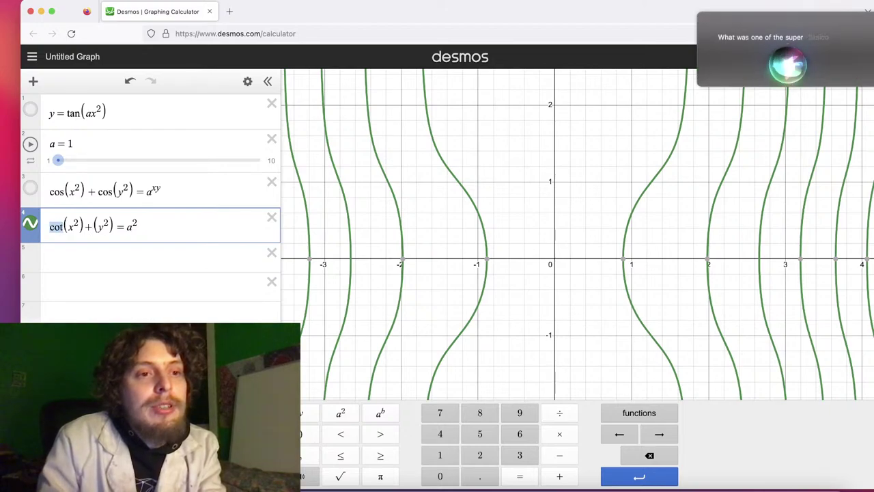
text(sin)
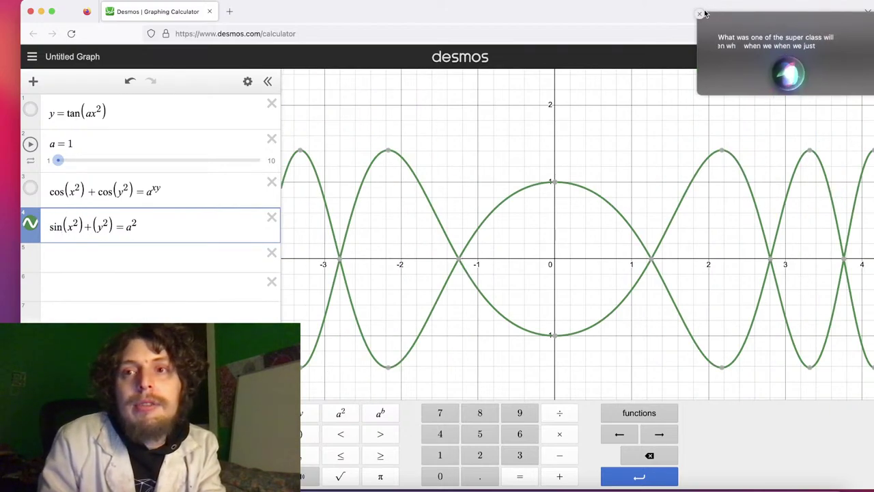
click(91, 228)
text(sin)
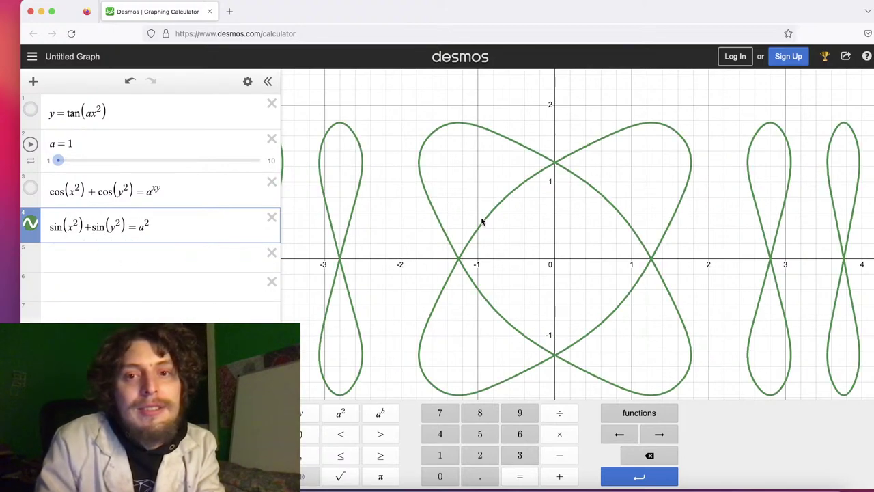
scroll(554, 234, up, 3)
scroll(552, 231, down, 8)
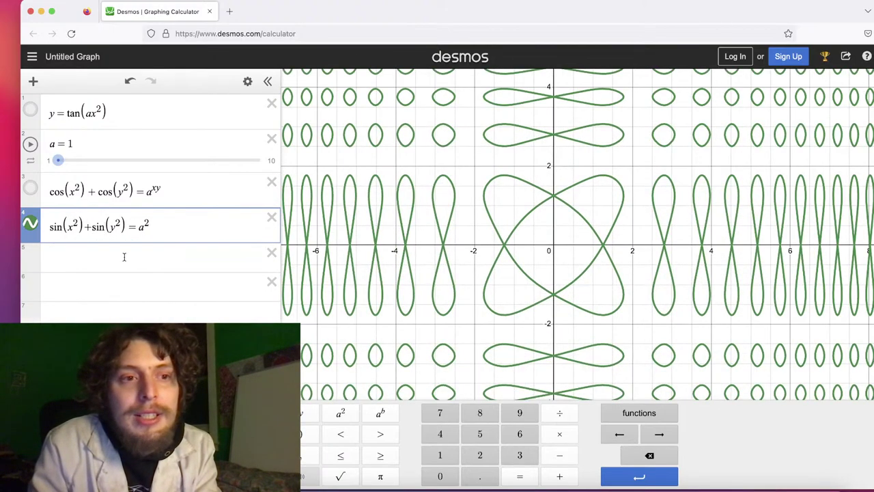
Drop y's exponent, briefly try ^ and a factorial, and settle on sin(y)
click(117, 222)
key(BackSpace)
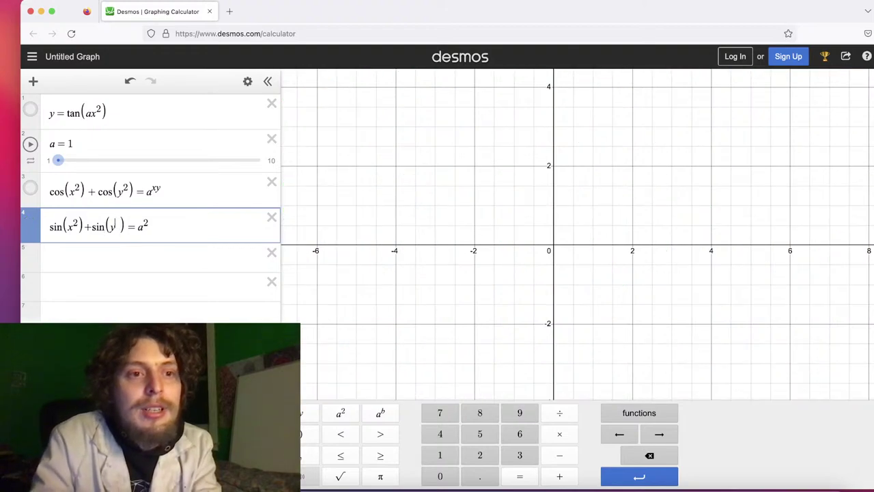
text(^)
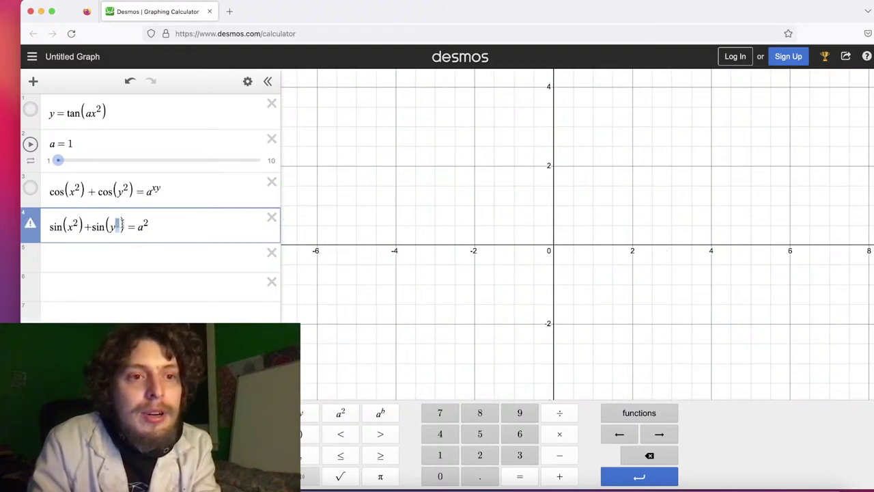
key(BackSpace)
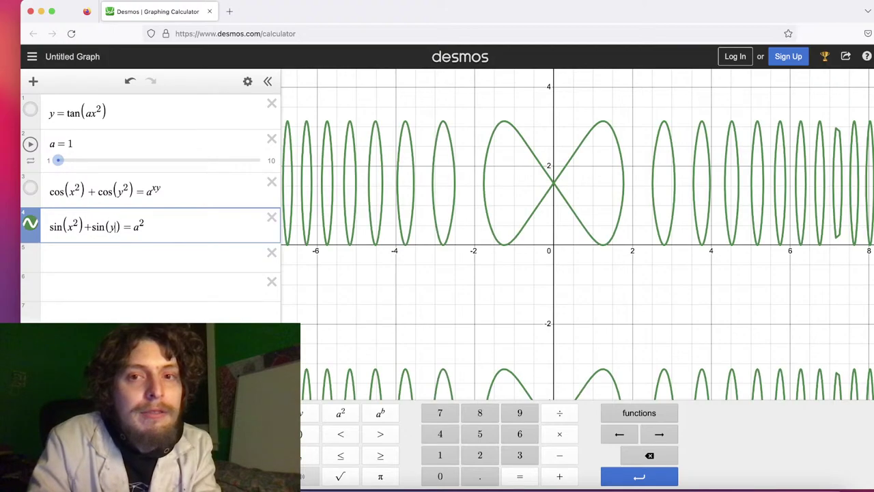
text(!)
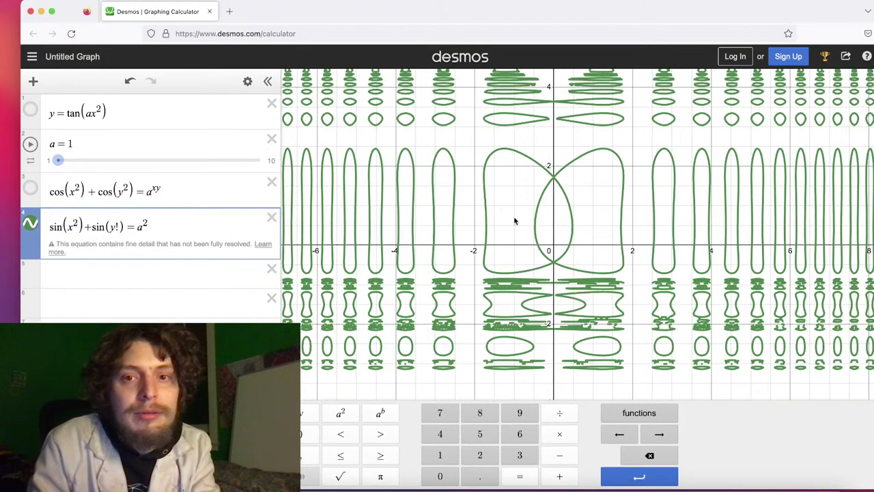
scroll(620, 225, up, 5)
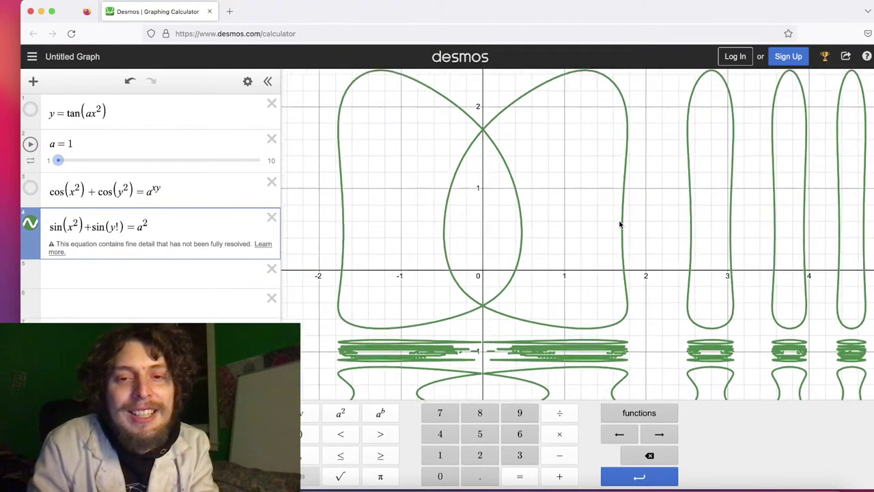
scroll(620, 225, down, 5)
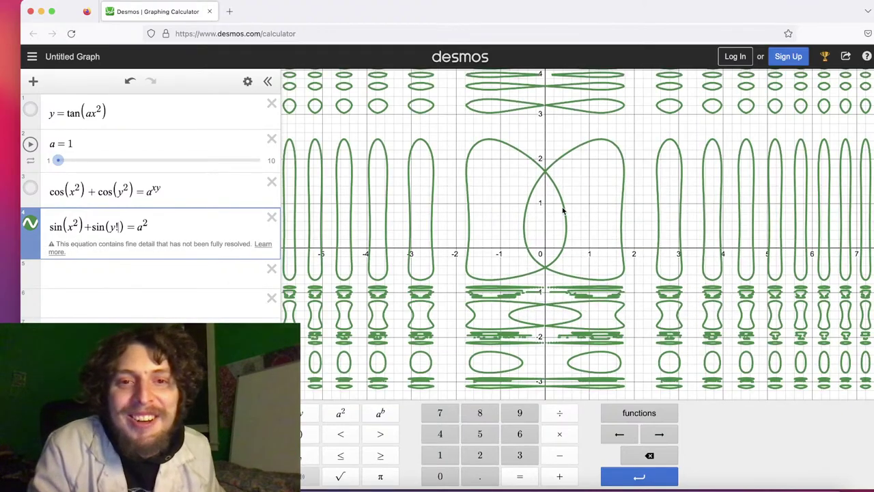
drag(562, 211, 585, 255)
scroll(584, 250, up, 2)
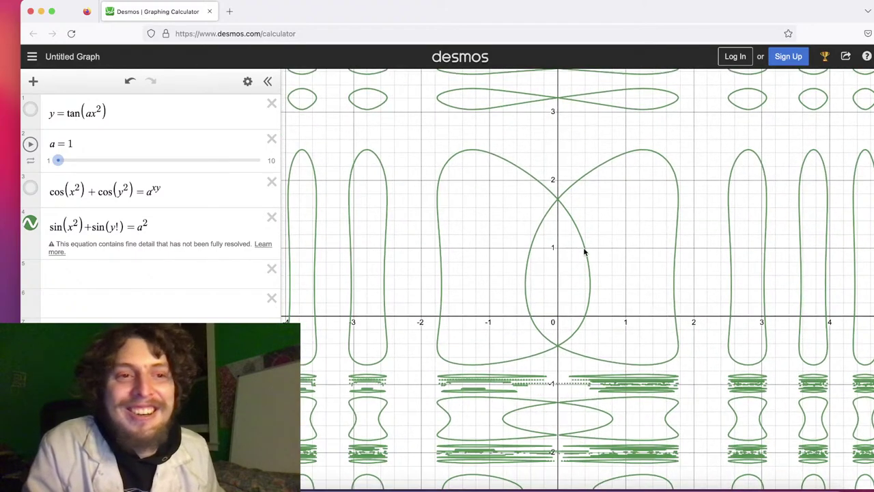
key(BackSpace)
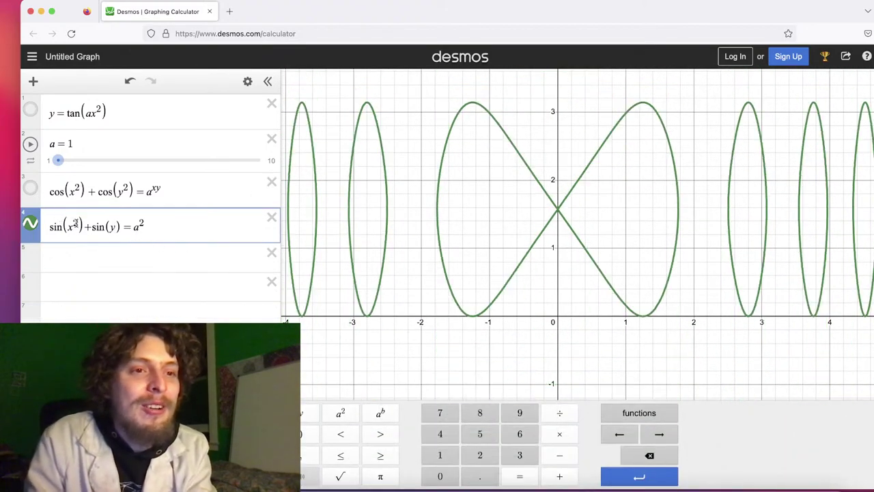
Delete the exponent on x so the equation becomes sin(x)+sin(y)=a²
key(BackSpace)
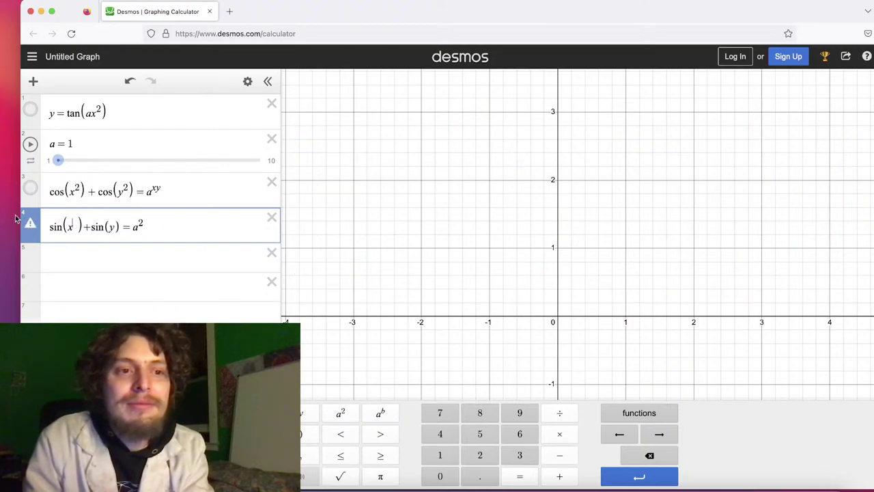
key(BackSpace)
scroll(560, 237, down, 5)
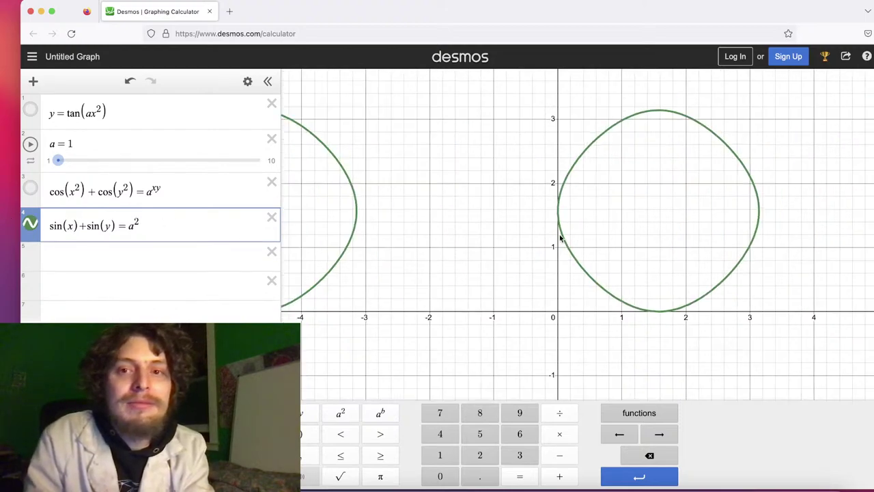
scroll(560, 238, down, 3)
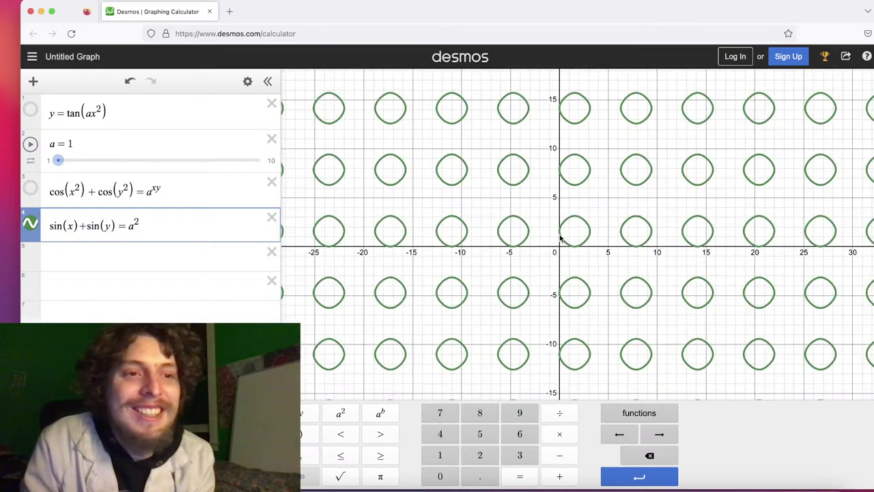
drag(551, 232, 549, 191)
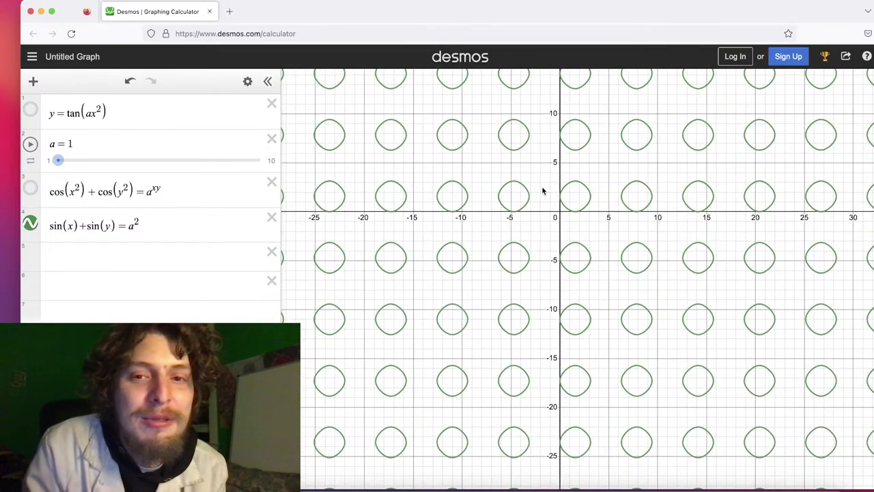
Replace expression 4 with sin x + sin y = 1
click(123, 226)
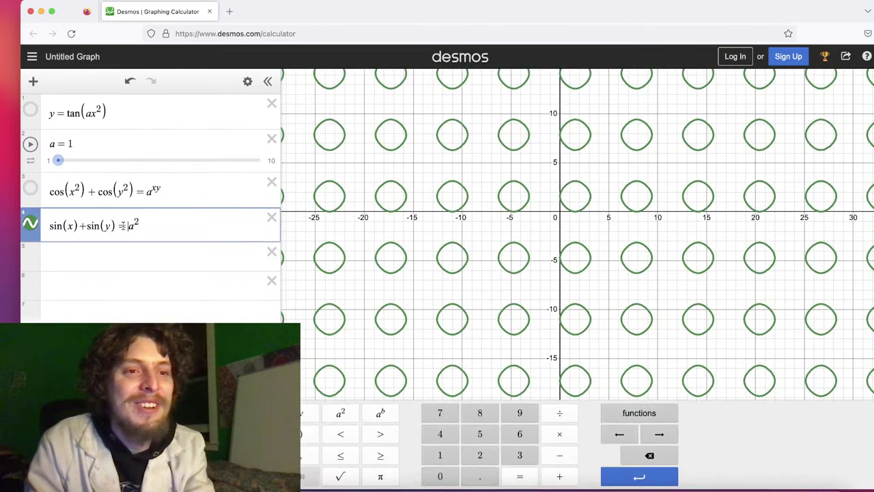
key(super+a)
text(sin)
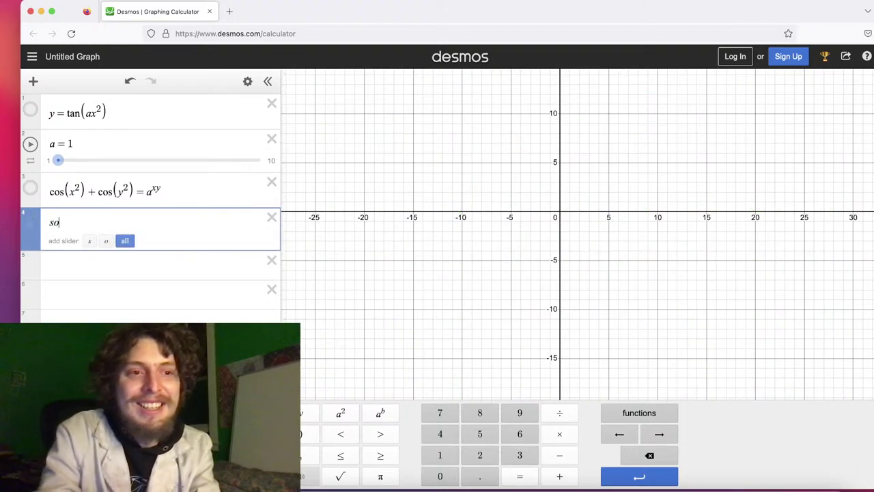
text(x+)
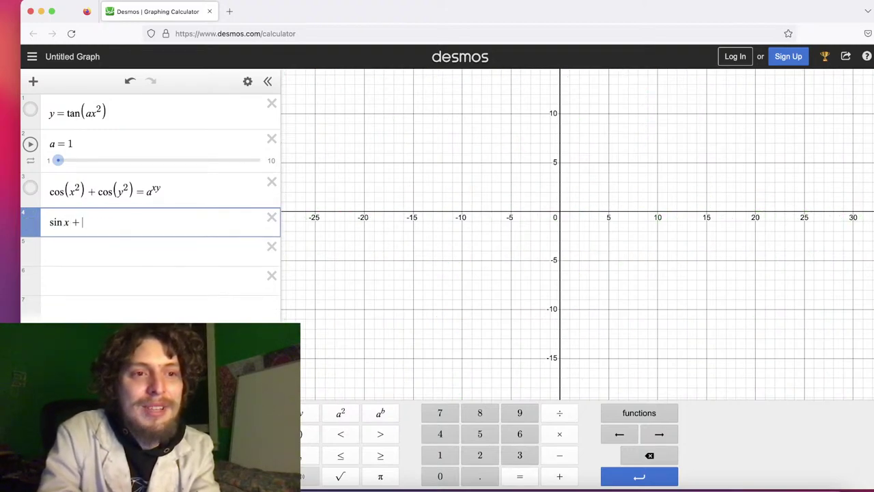
text(sinx)
key(BackSpace)
text(y )
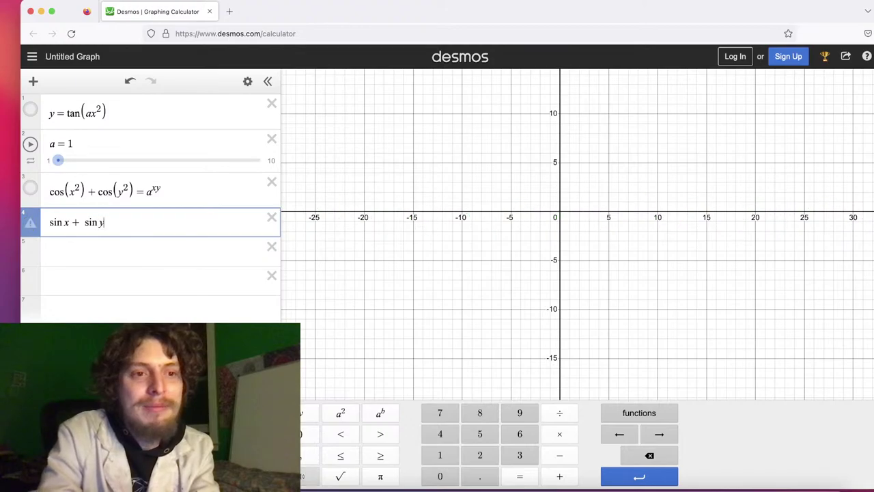
text(= 1)
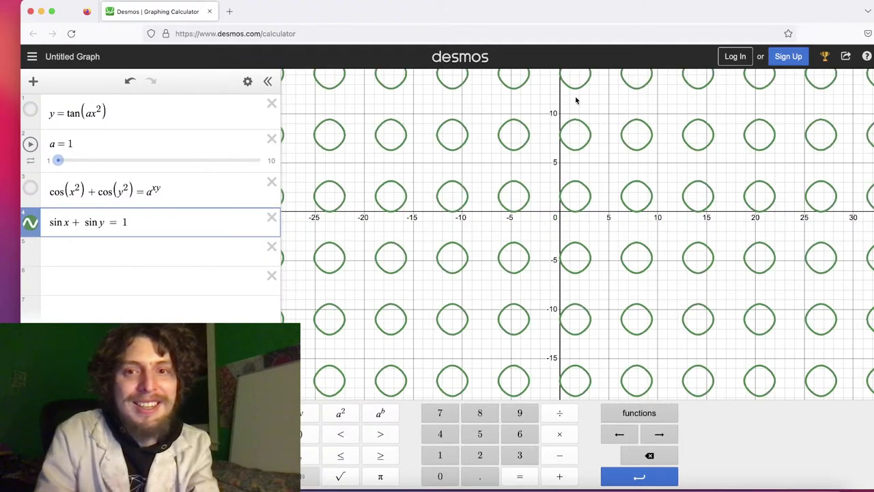
click(656, 189)
Pan the graph left, right, then down-left to center the loop grid
scroll(655, 188, up, 5)
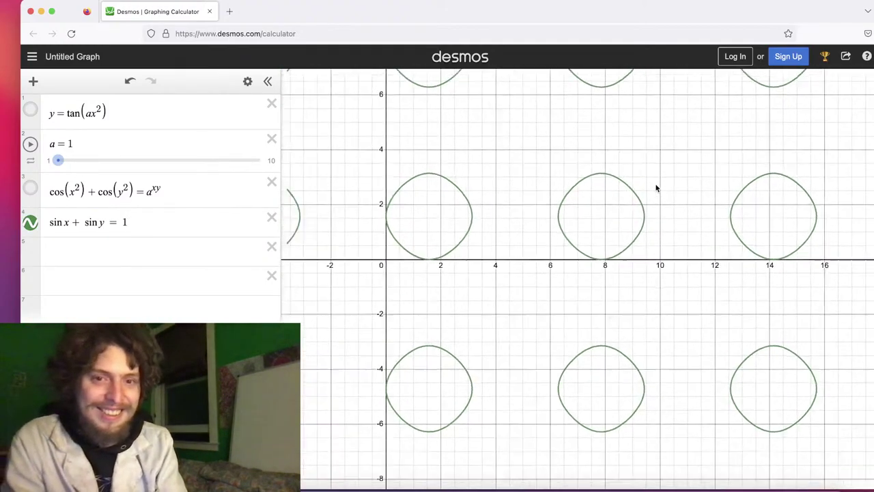
scroll(655, 189, down, 10)
drag(656, 189, 425, 187)
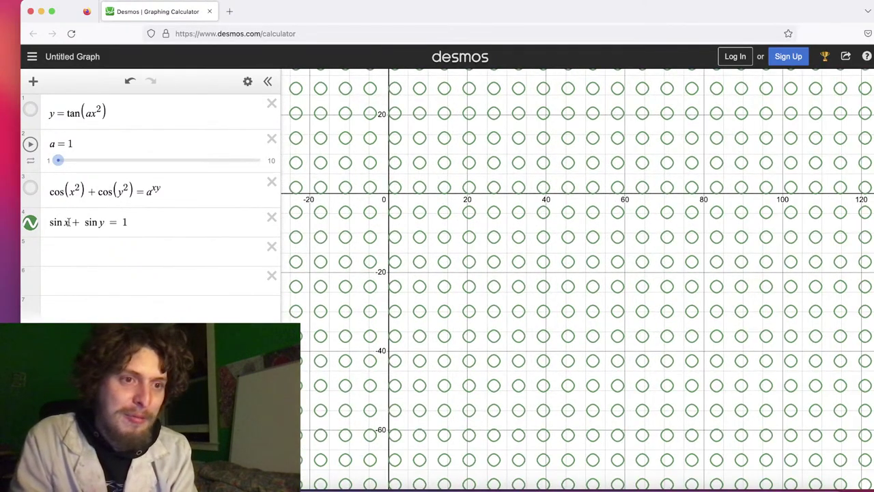
drag(459, 239, 625, 230)
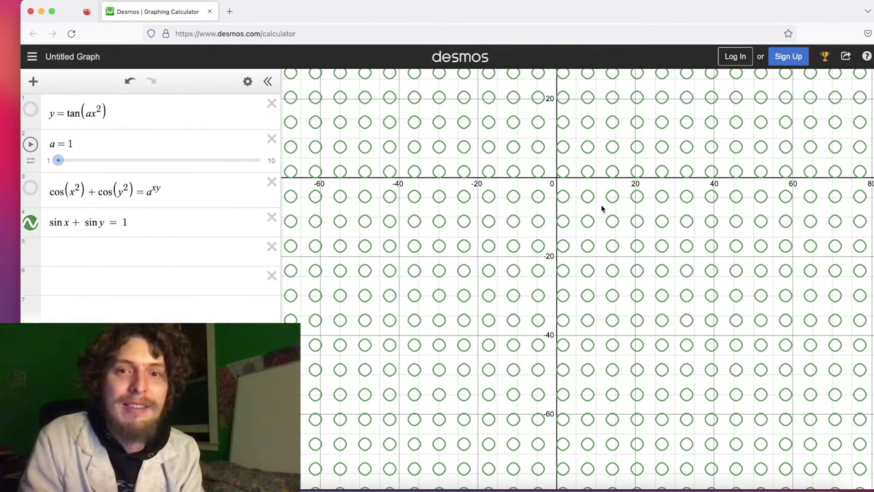
drag(602, 209, 590, 248)
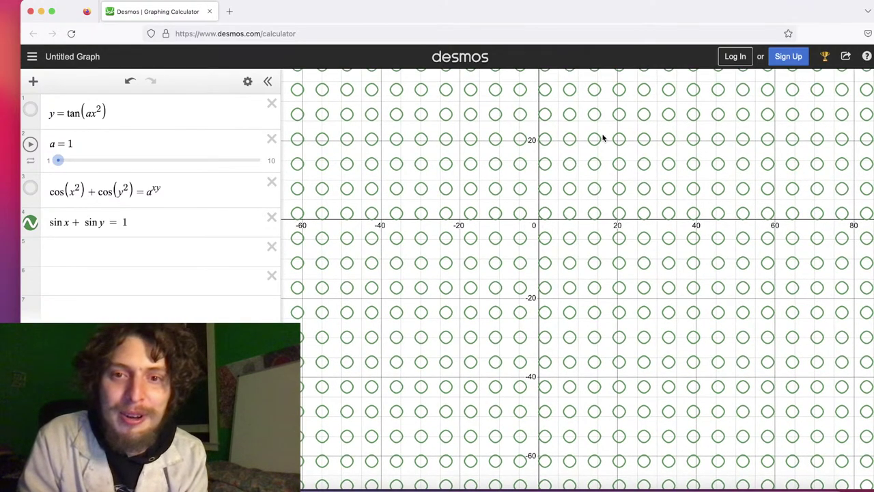
Change both sines to cos, then to tan, giving tan x + tan y
double_click(55, 222)
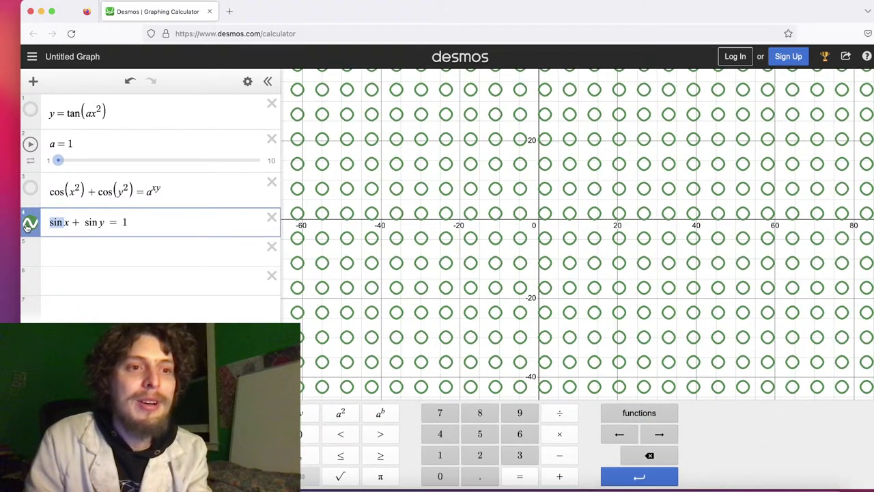
text(cos)
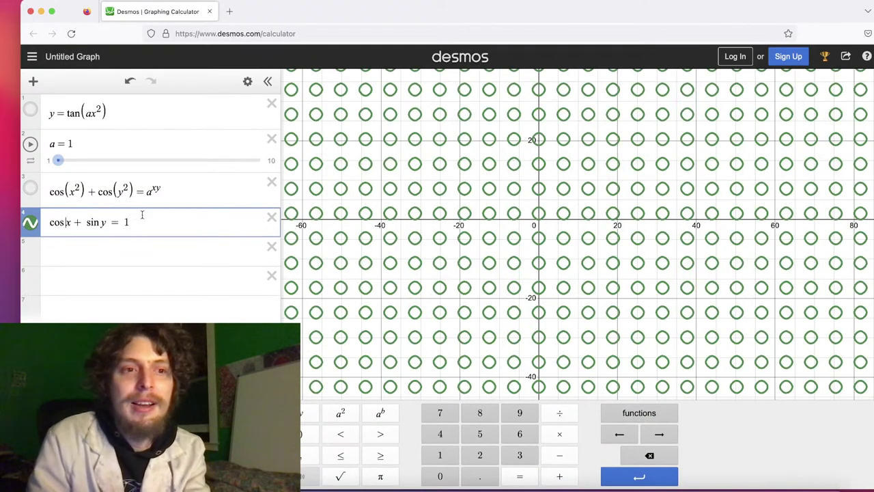
double_click(90, 221)
text(cos)
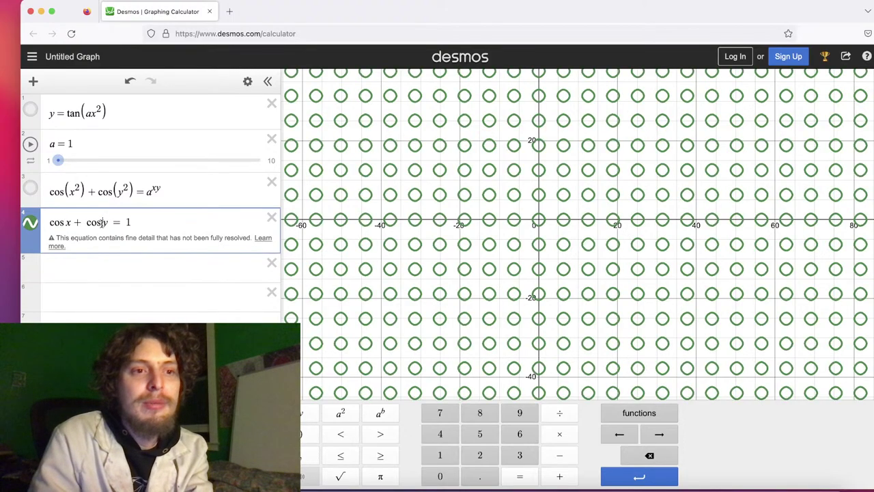
drag(102, 222, 87, 222)
text(tan)
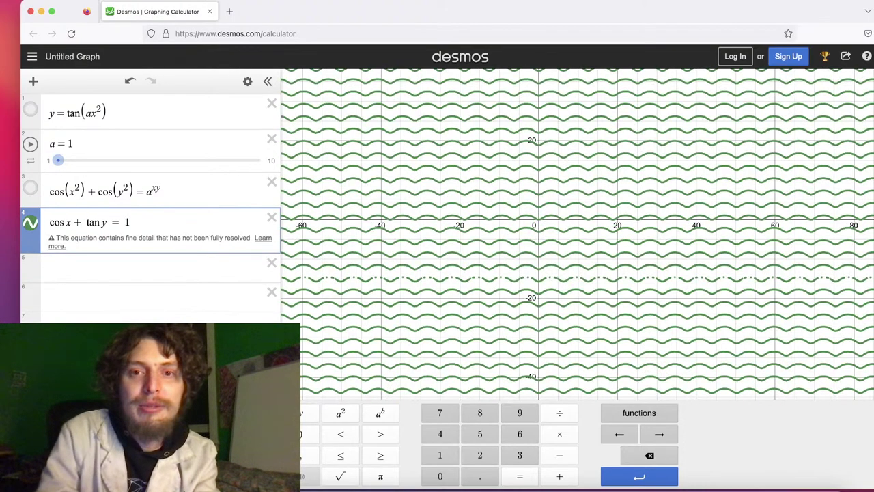
drag(65, 224, 49, 223)
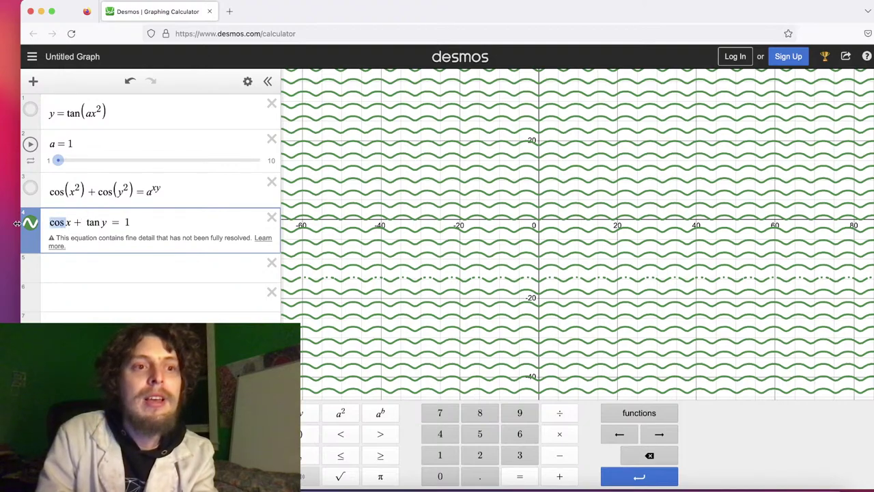
text(tan)
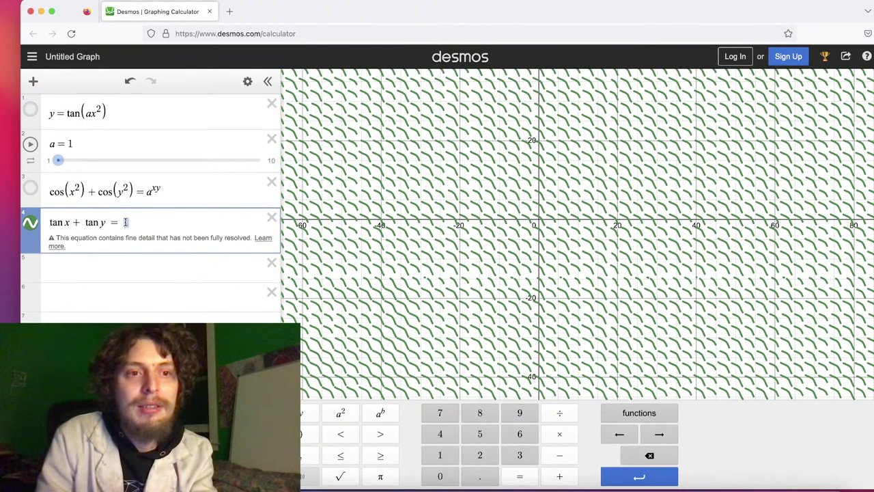
Set the right side to 1 and remove the plus, making tan x tan y = 1
key(BackSpace)
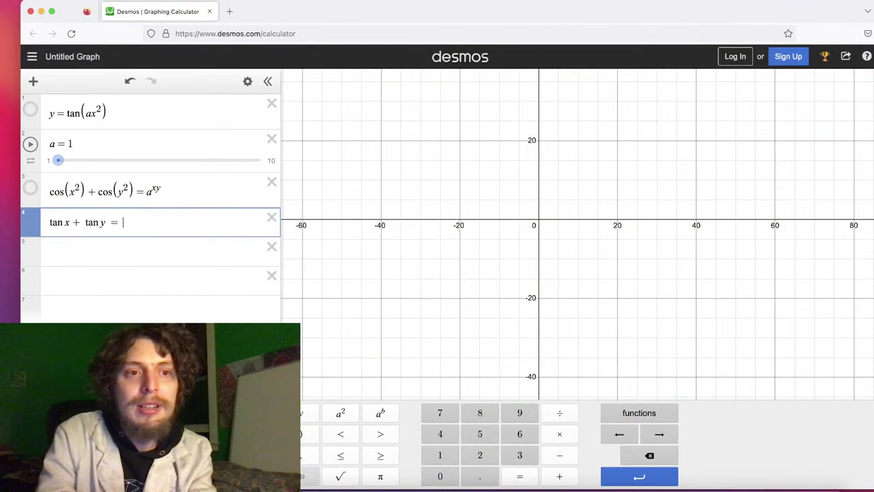
text(1)
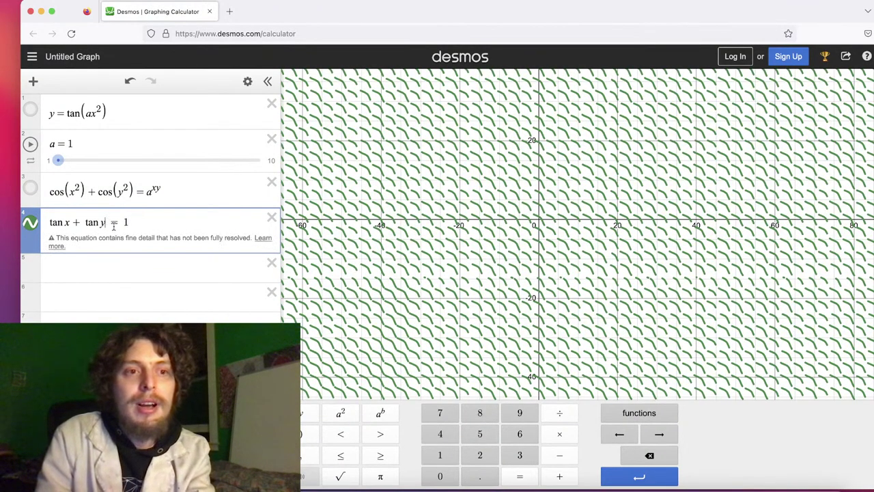
click(84, 222)
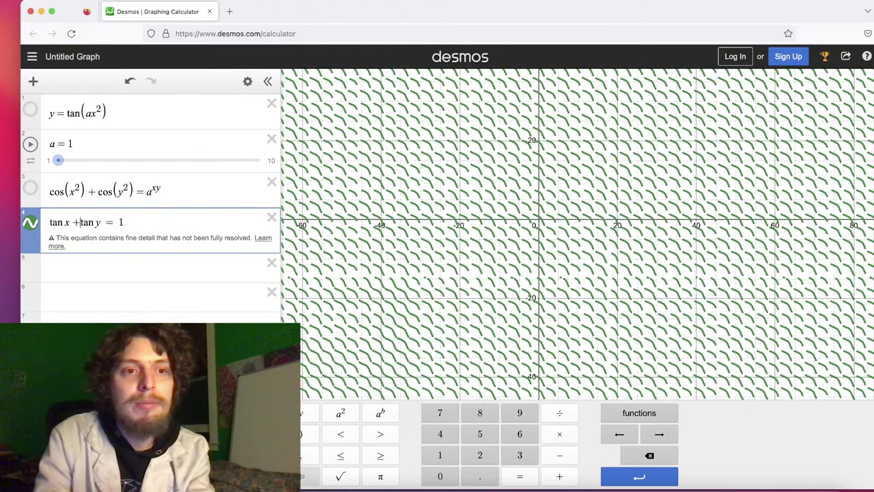
key(BackSpace)
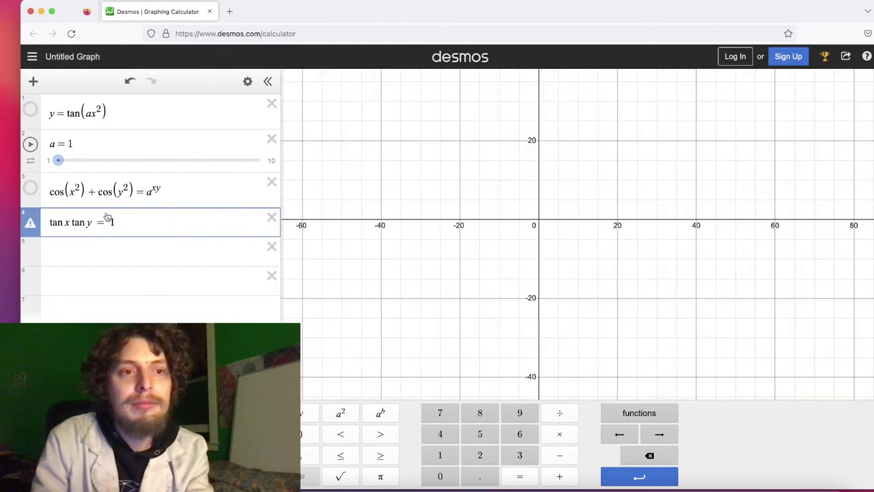
Retype the left-hand side as tan(x) tan(y), then change both tan to sin
drag(93, 222, 49, 222)
text(tan(x) t)
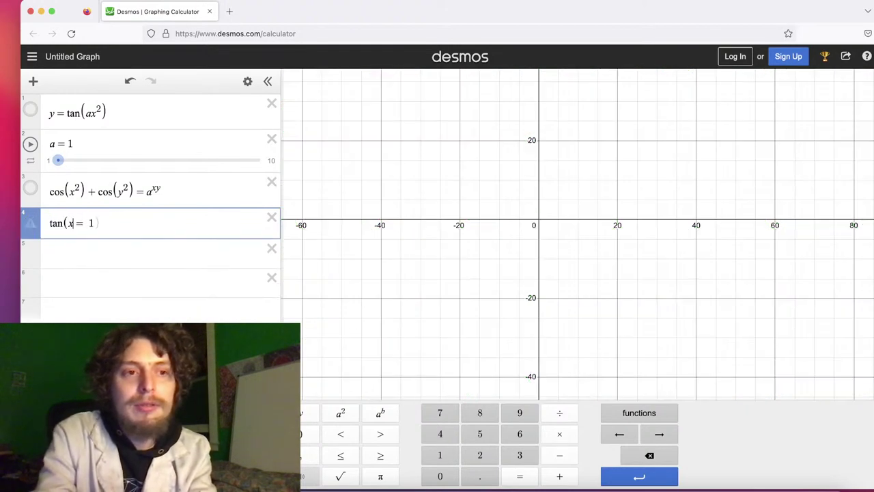
text(an(y))
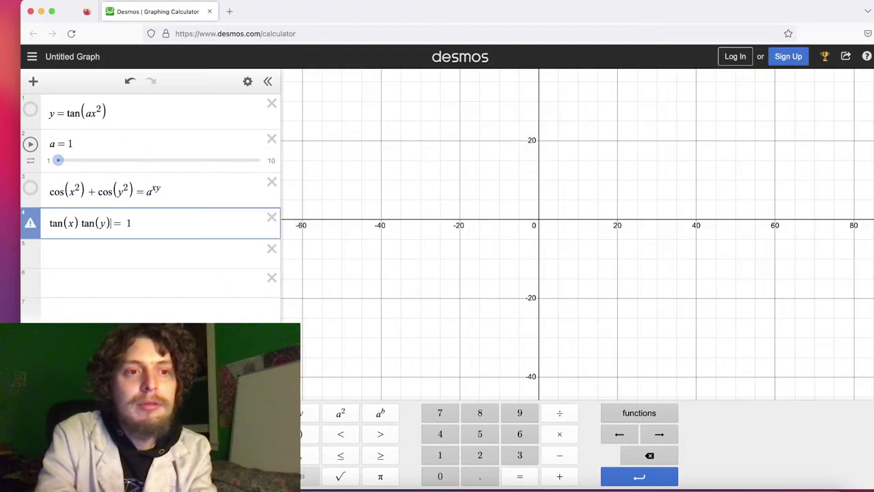
scroll(425, 243, up, 3)
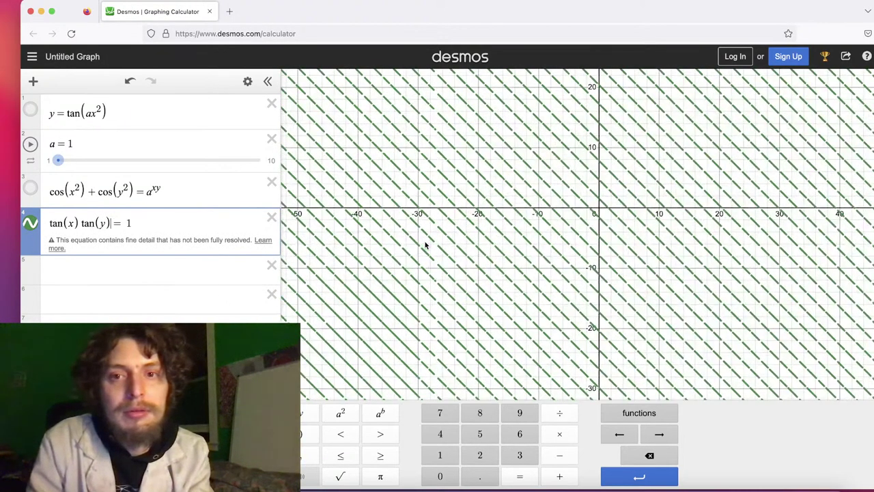
double_click(89, 223)
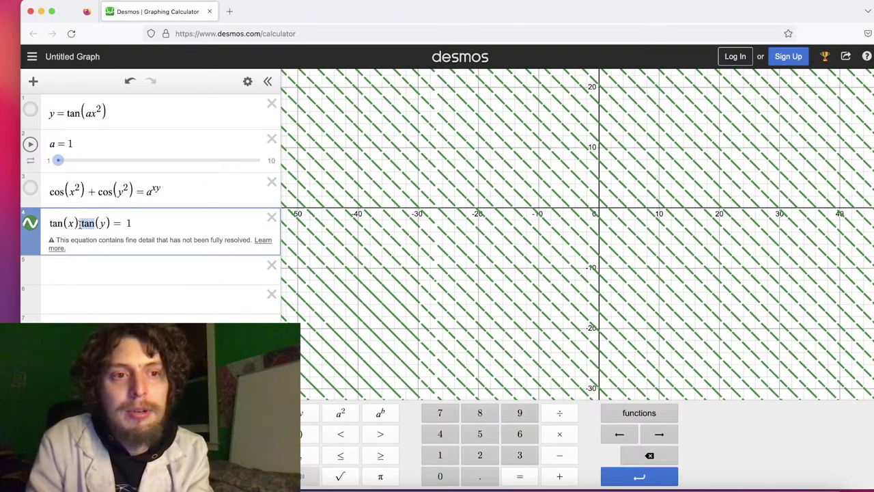
text(sin)
double_click(56, 222)
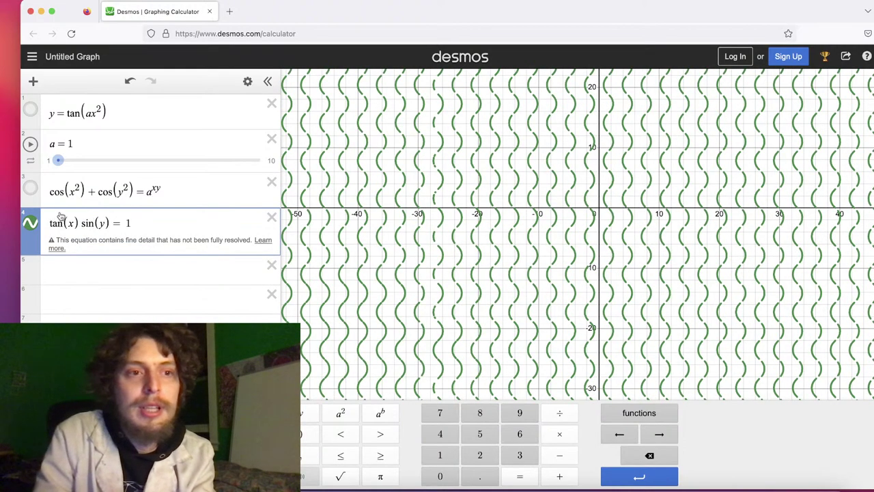
text(sin)
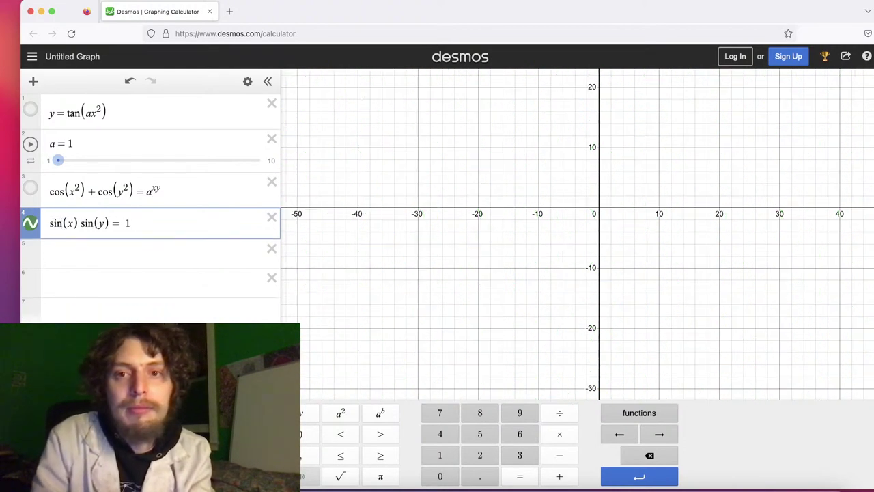
Insert π before y and x so the left side reads sin(πx) sin(πy)
click(111, 268)
click(167, 230)
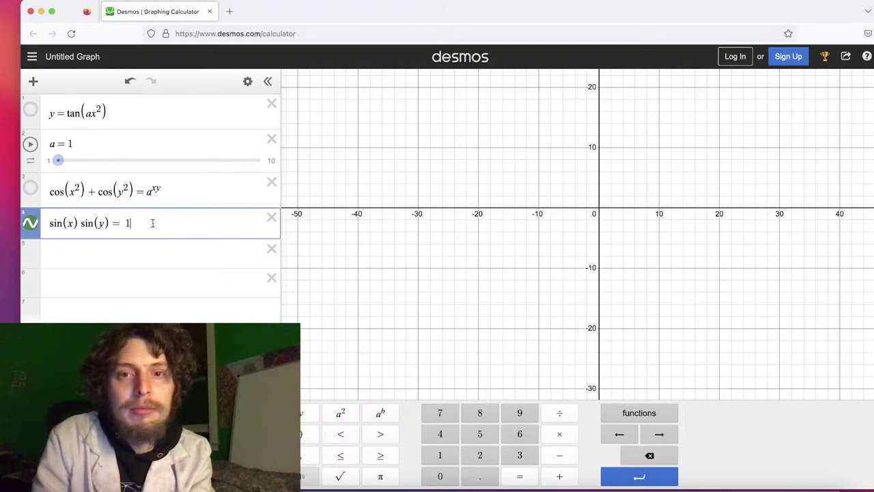
click(97, 223)
text(pi)
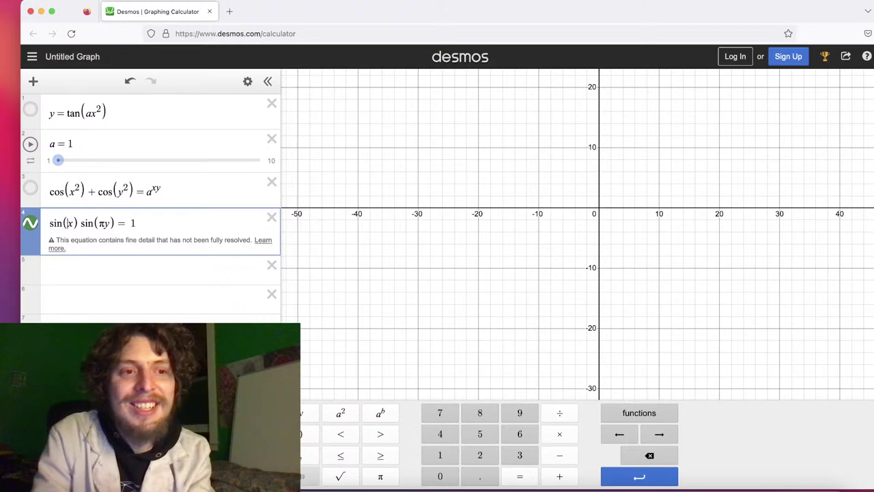
click(67, 222)
text(pi)
Change the right-hand side from 1 to 0 and zoom in on the resulting square grid
click(181, 313)
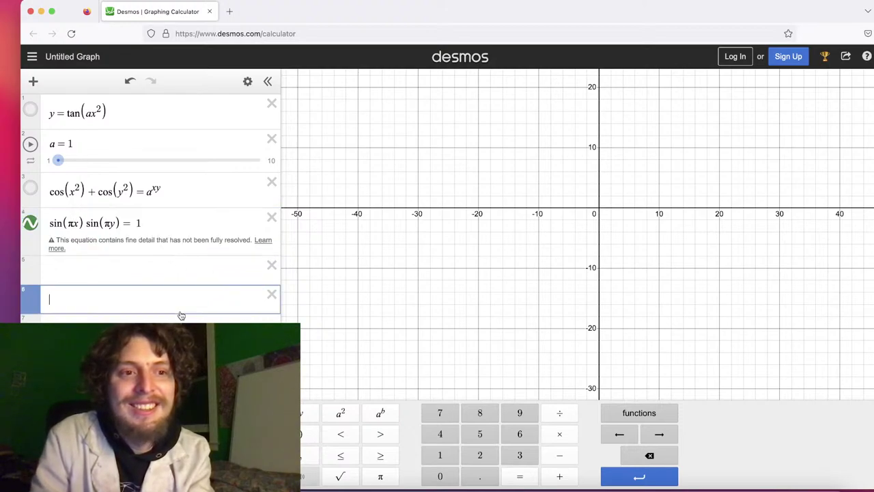
click(158, 269)
click(203, 223)
key(BackSpace)
text(0)
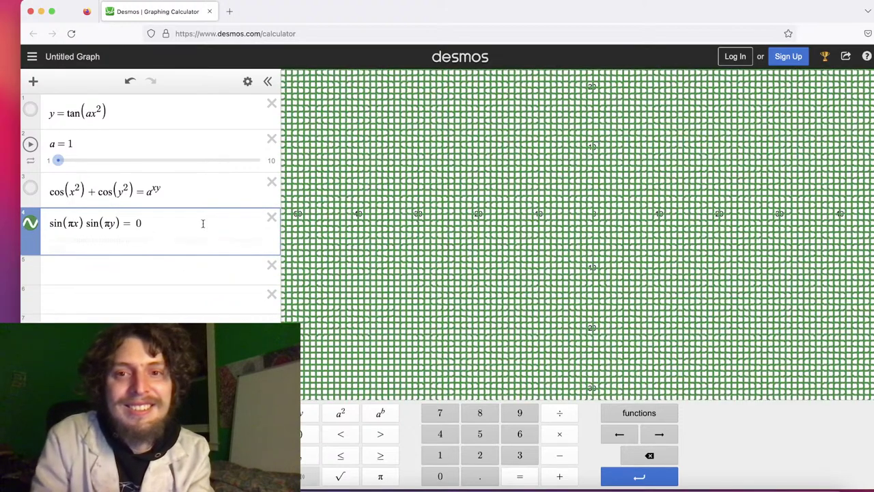
scroll(813, 188, up, 5)
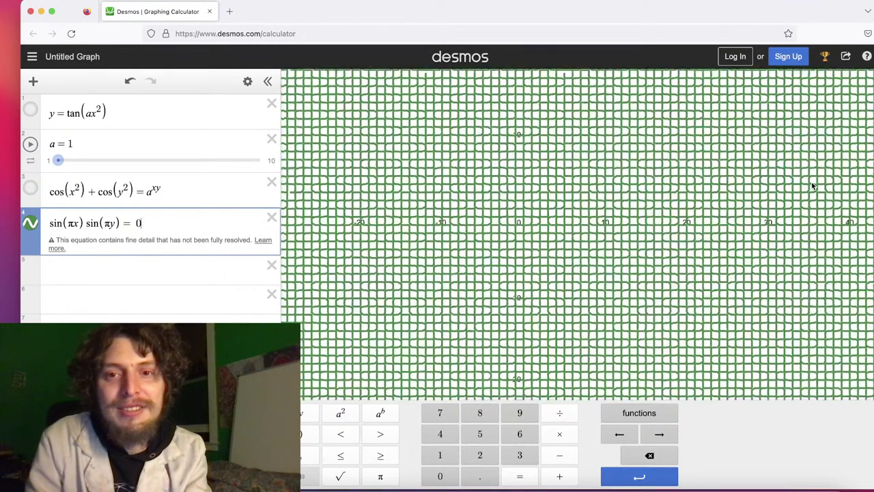
scroll(813, 186, up, 4)
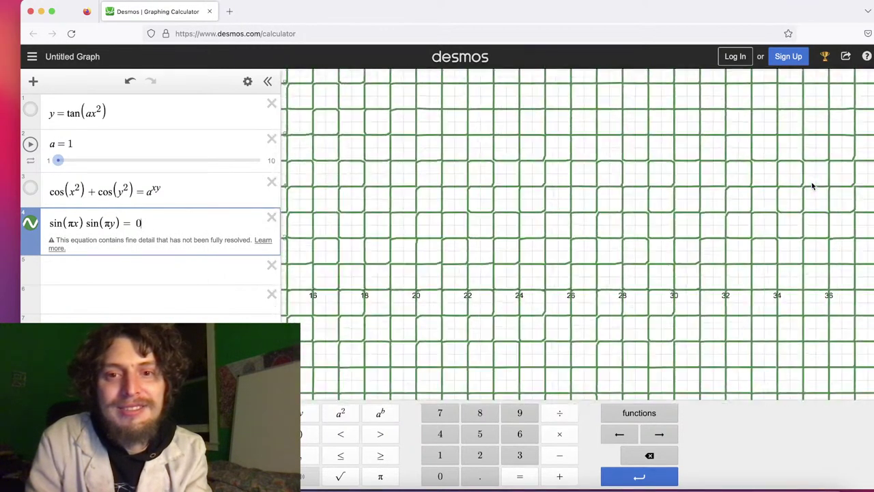
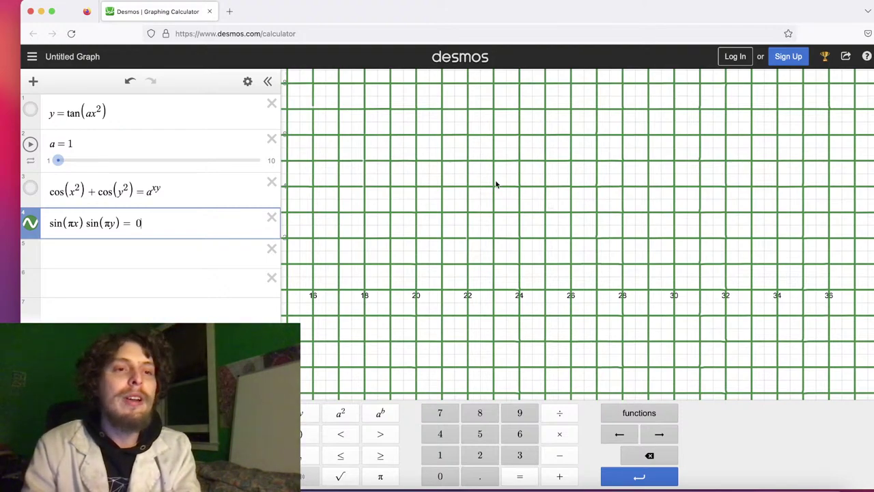
Delete sin(πx)sin(πy)=0 and cos(x²)+cos(y²)=a^xy, keeping y=tan(ax²) and slider a
click(272, 218)
click(272, 186)
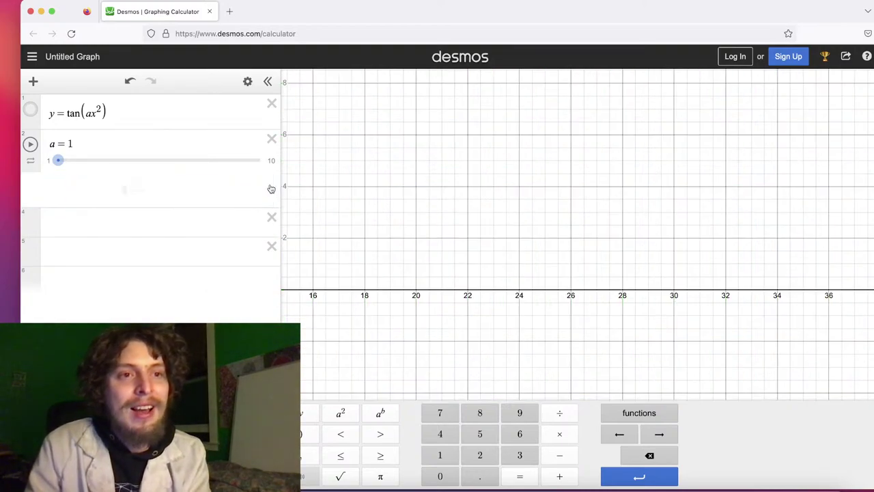
click(224, 191)
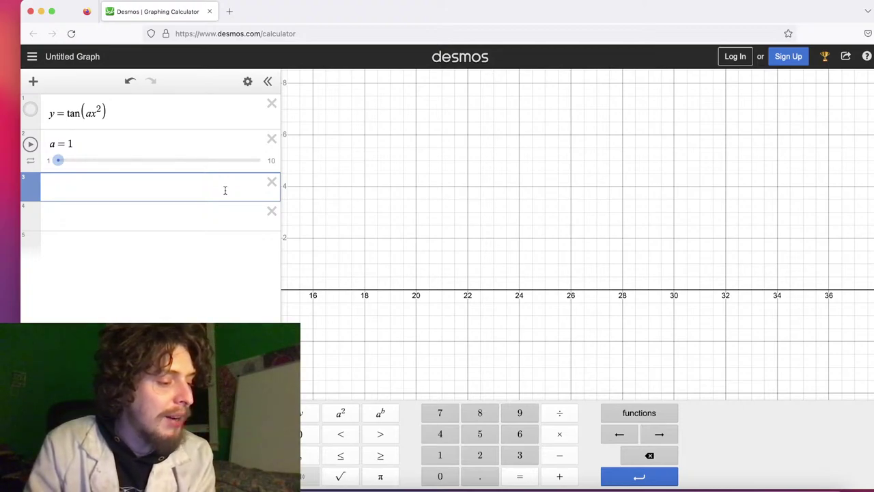
Enter csc(ax)+csc(ay)=a, inspect its rounded-square grid, then select it for replacement
text(csc()
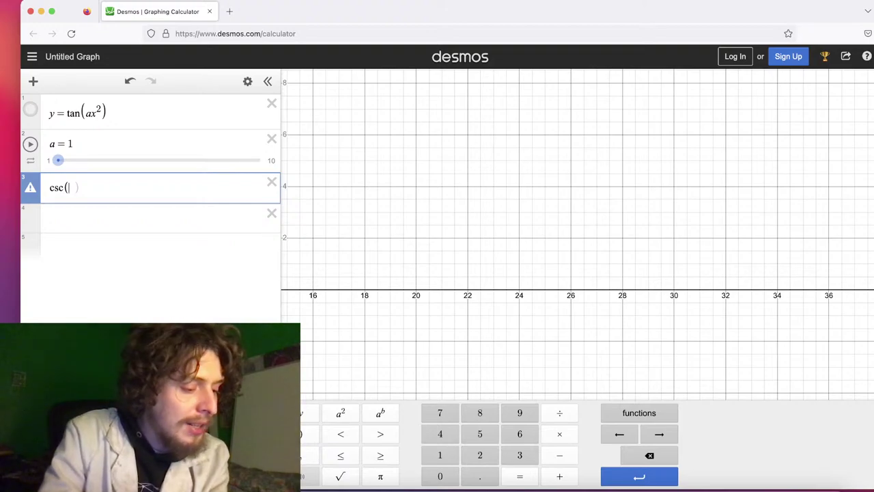
text(ax)+cs)
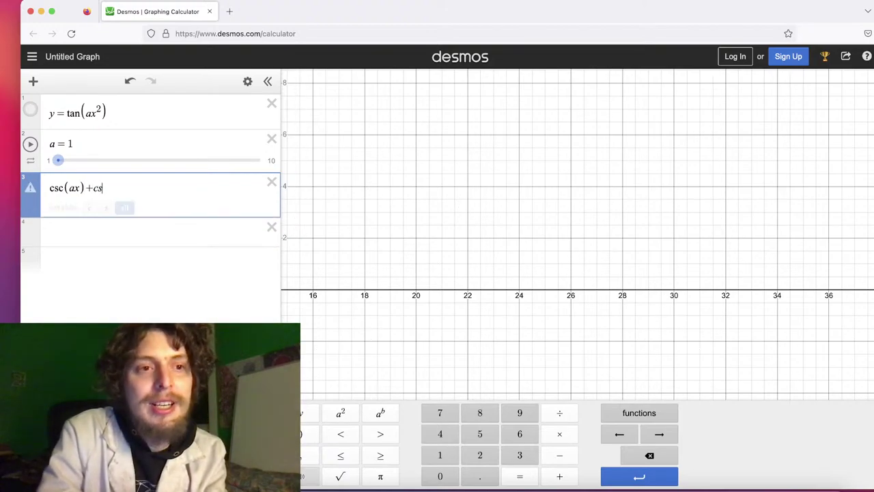
text(c(ay) )
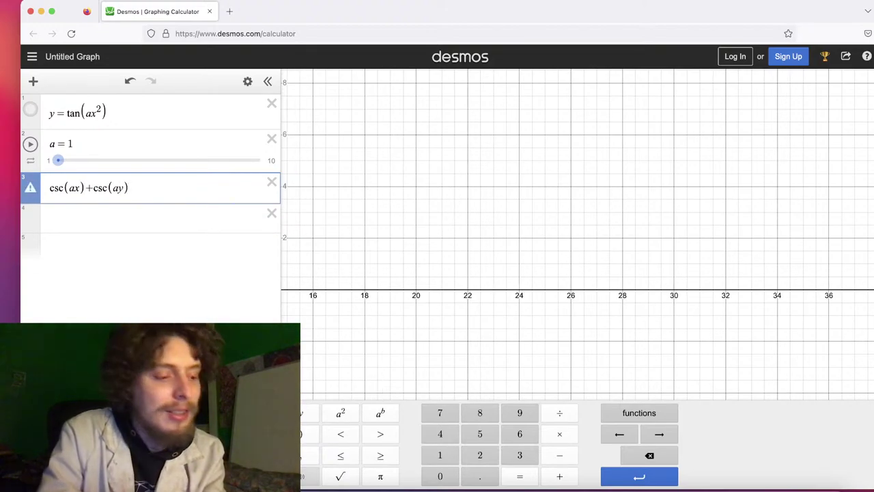
text(= a)
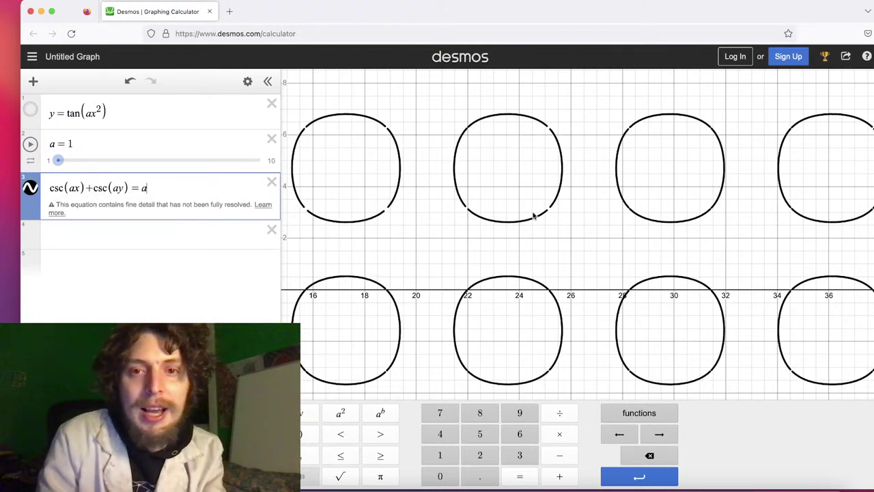
scroll(631, 246, down, 5)
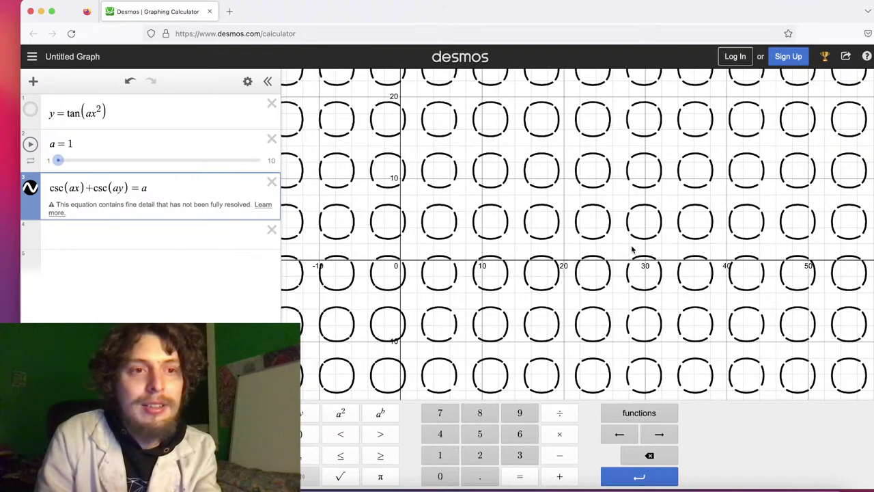
click(631, 246)
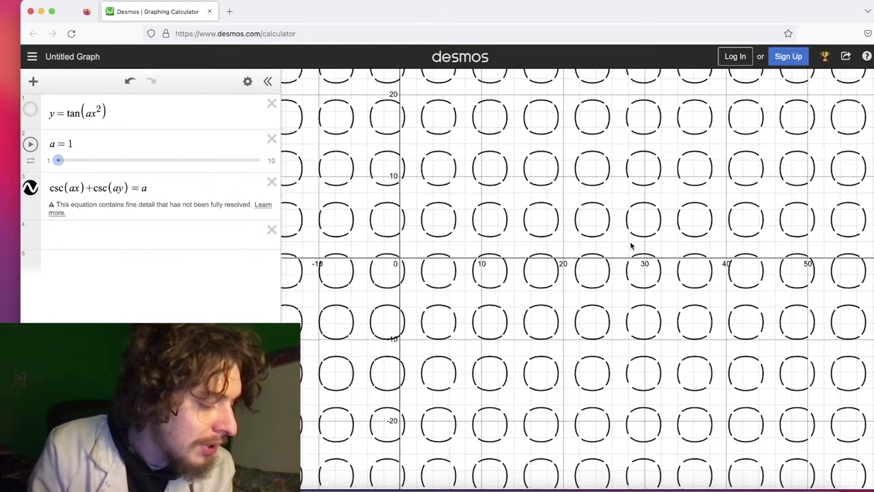
drag(631, 246, 632, 186)
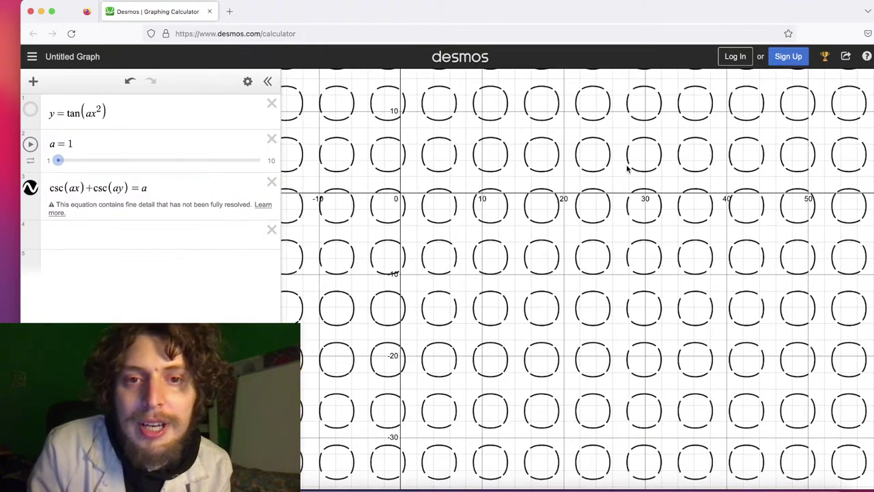
scroll(614, 185, up, 4)
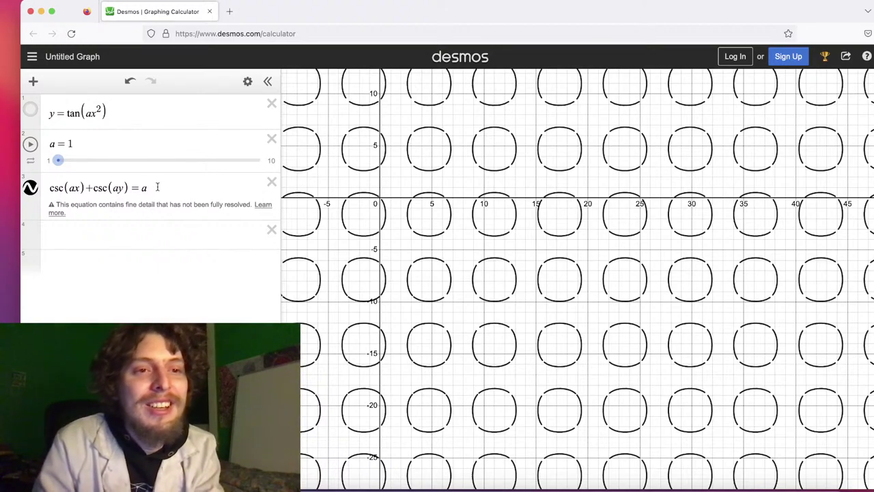
drag(174, 186, 31, 191)
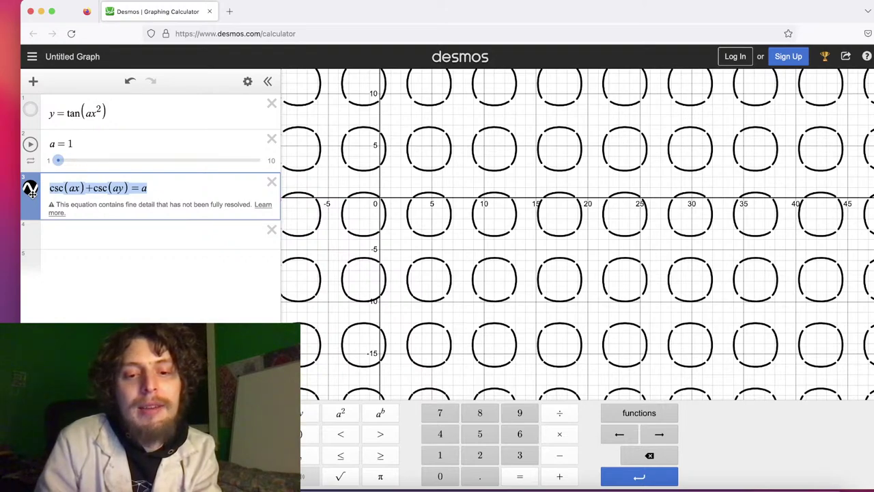
Enter sin(ax)+sin(yx)=a and pan and zoom to inspect its columns of slanted loops
text(sin)
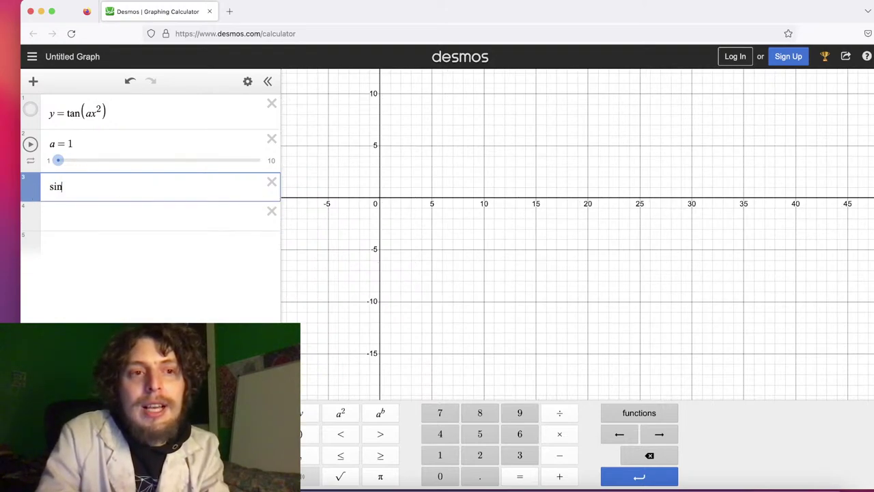
text((ax)
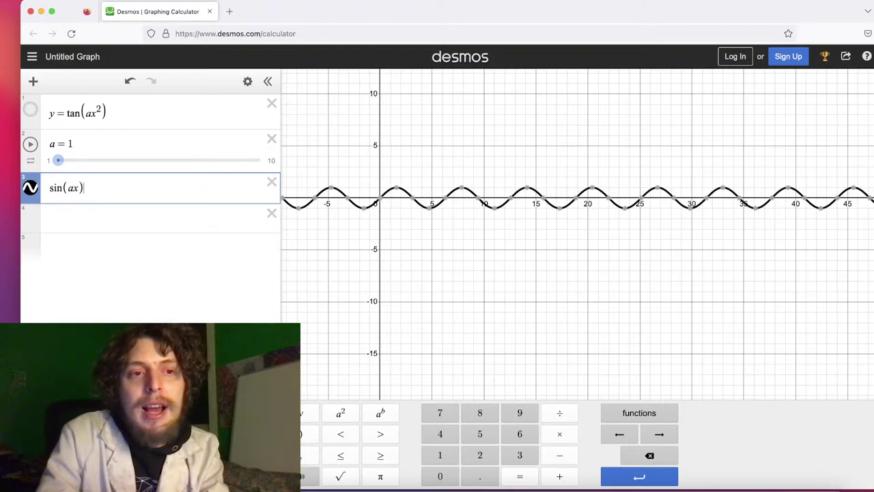
text()+sin(yx) = a)
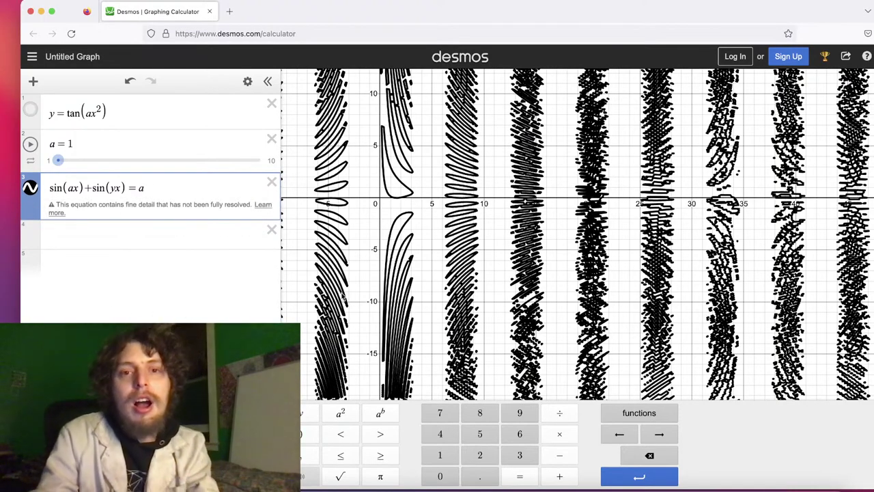
click(374, 205)
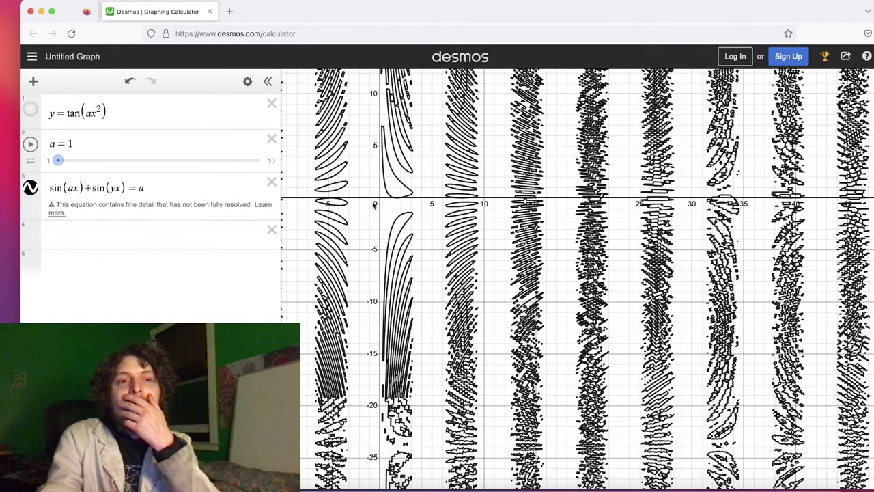
scroll(374, 203, up, 5)
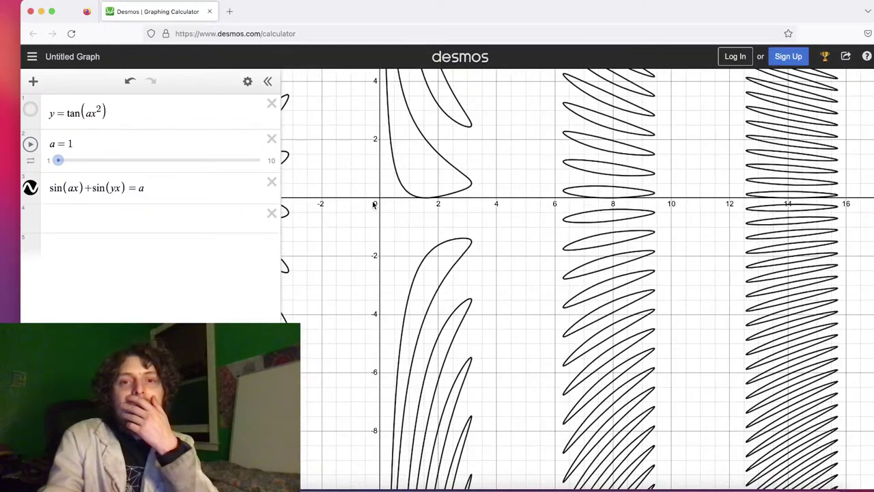
drag(351, 174, 745, 169)
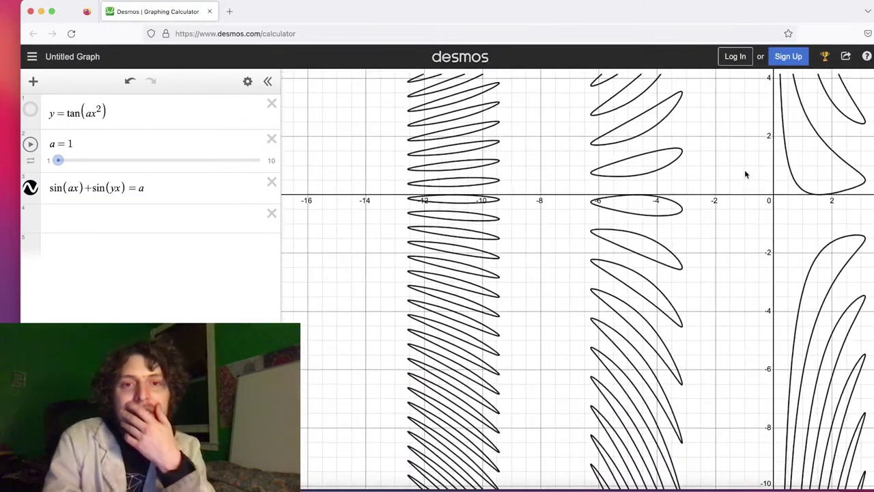
drag(437, 220, 744, 213)
scroll(728, 203, down, 5)
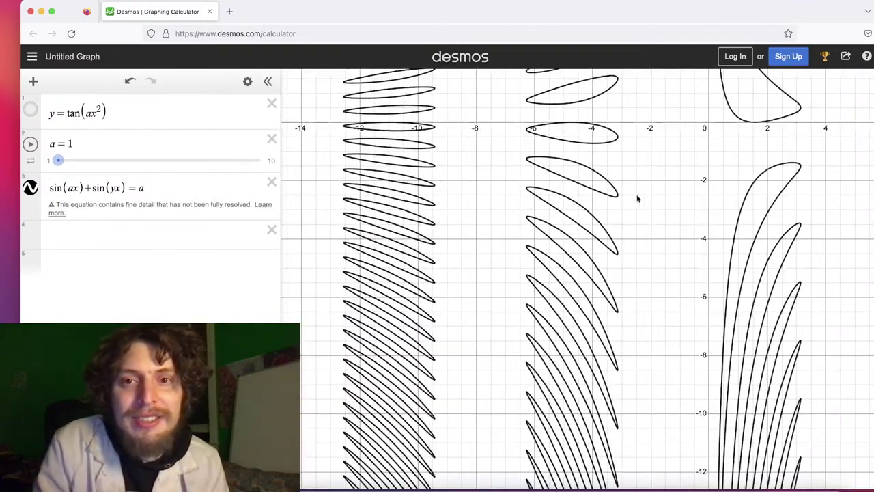
scroll(643, 201, down, 5)
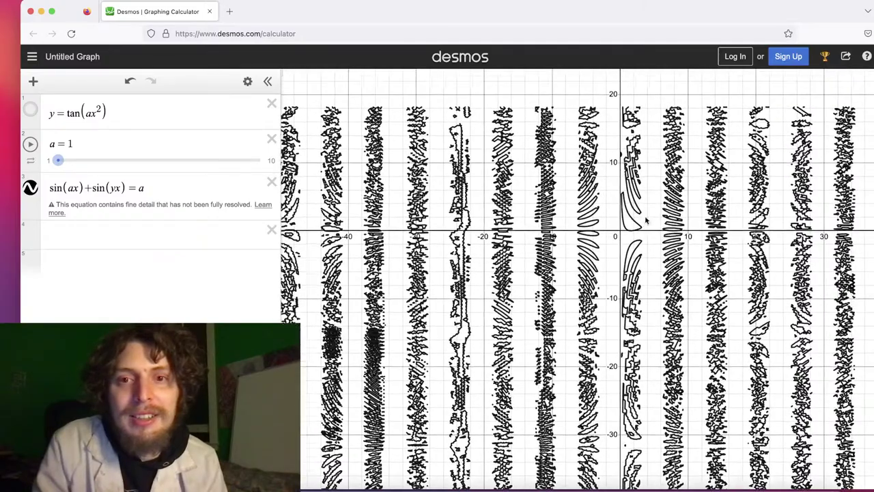
scroll(646, 230, up, 8)
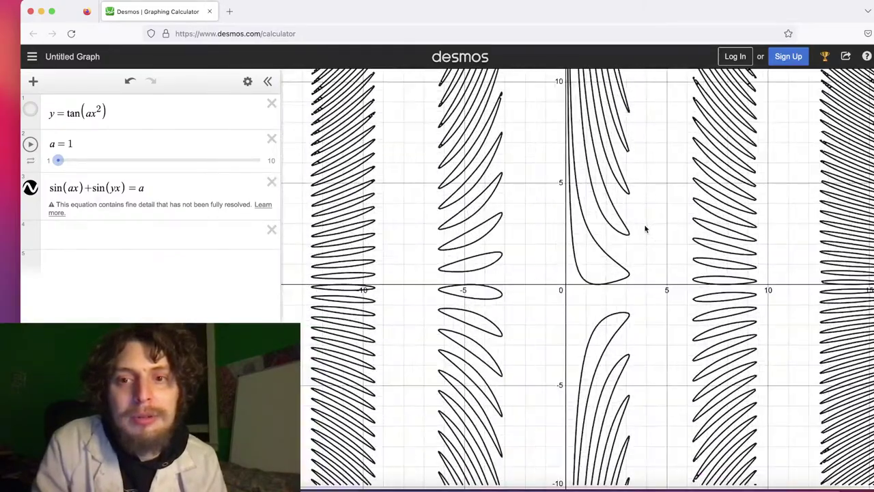
drag(652, 218, 713, 202)
Change the equation's right-hand side to a²
click(156, 185)
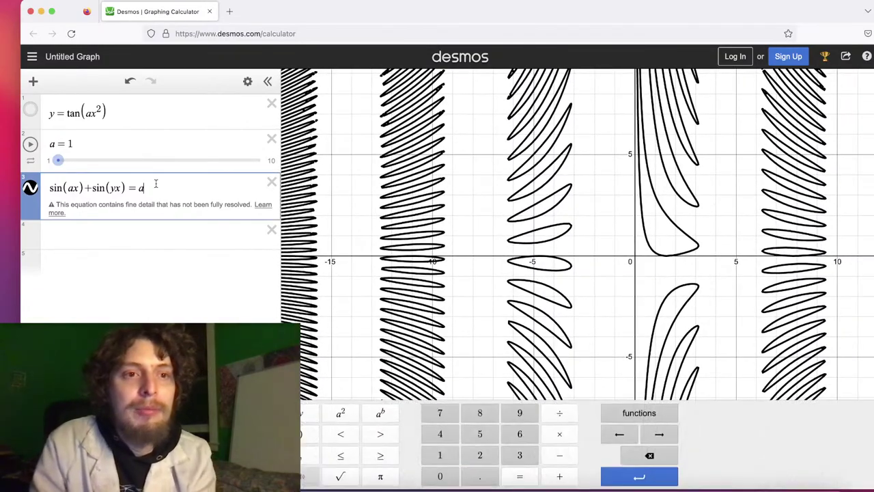
text(a)
key(BackSpace)
text(^2)
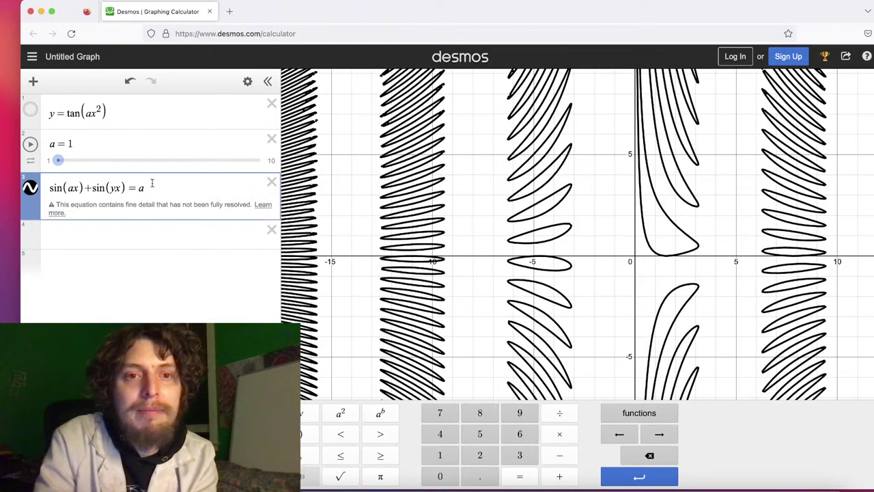
drag(104, 189, 89, 190)
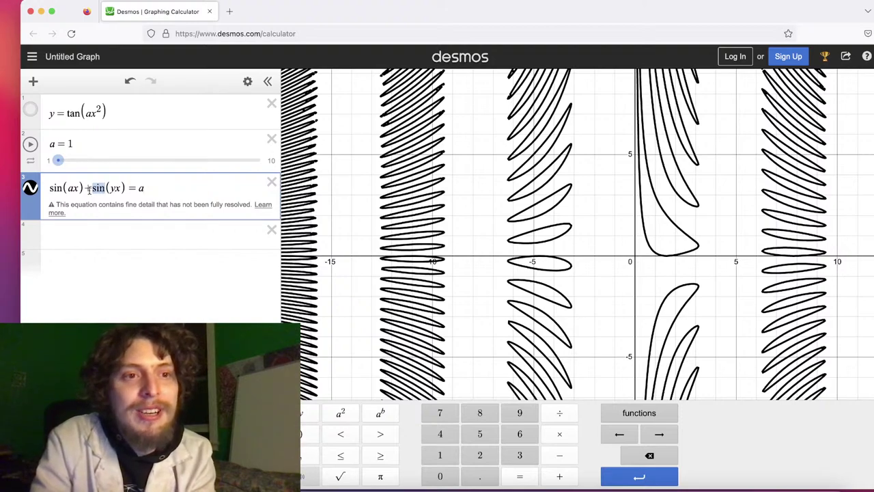
text(cos)
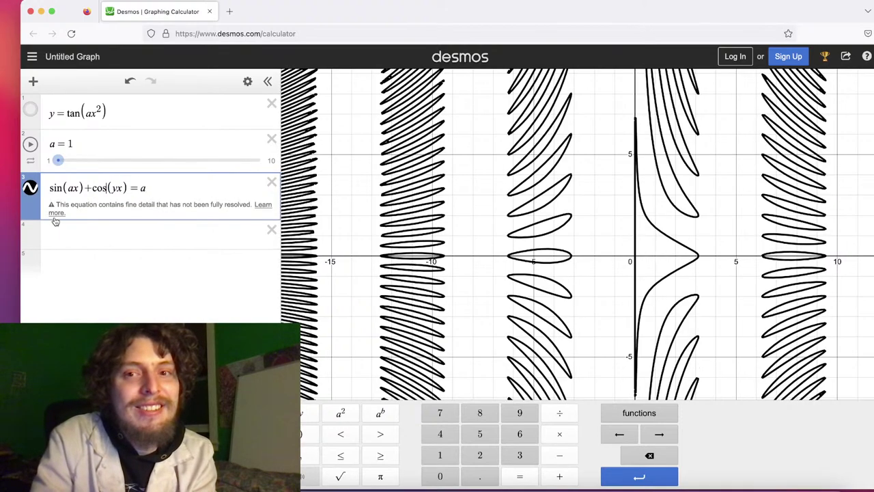
drag(63, 189, 49, 189)
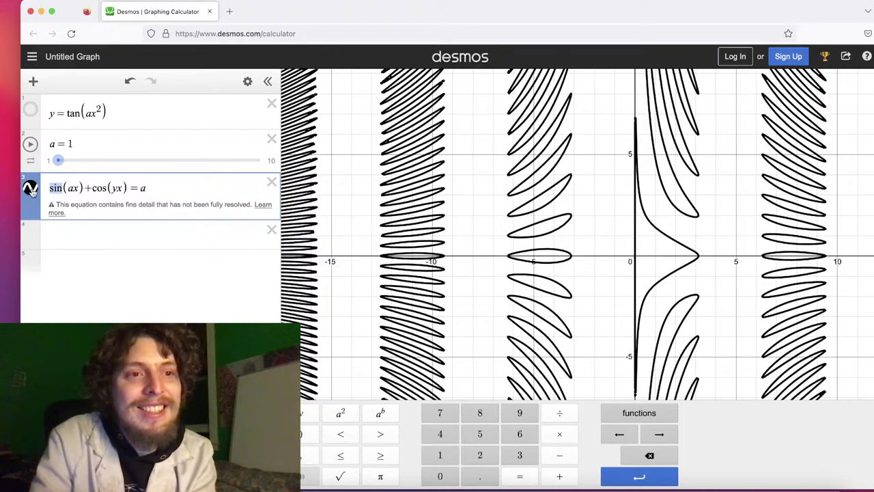
text(cos)
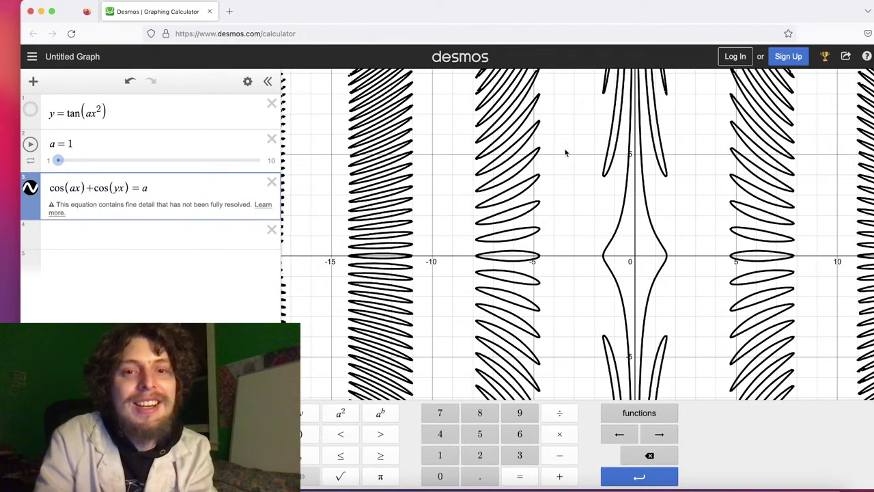
click(676, 212)
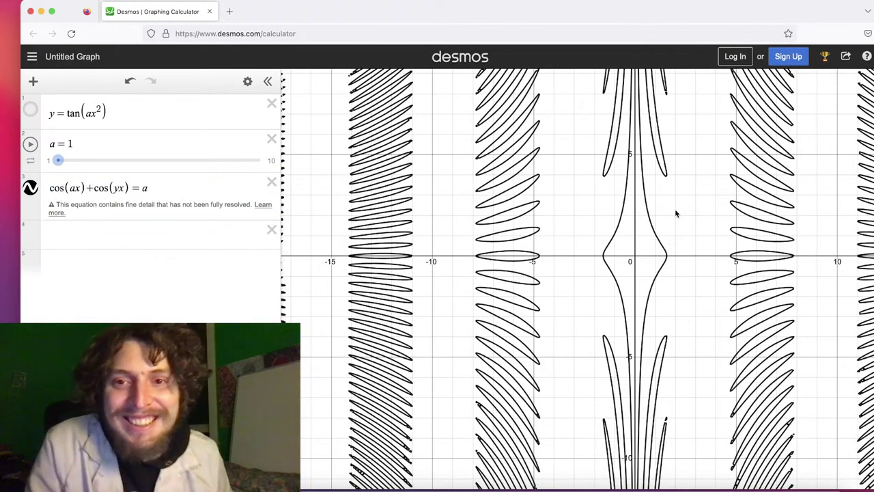
scroll(674, 214, down, 3)
drag(674, 213, 617, 217)
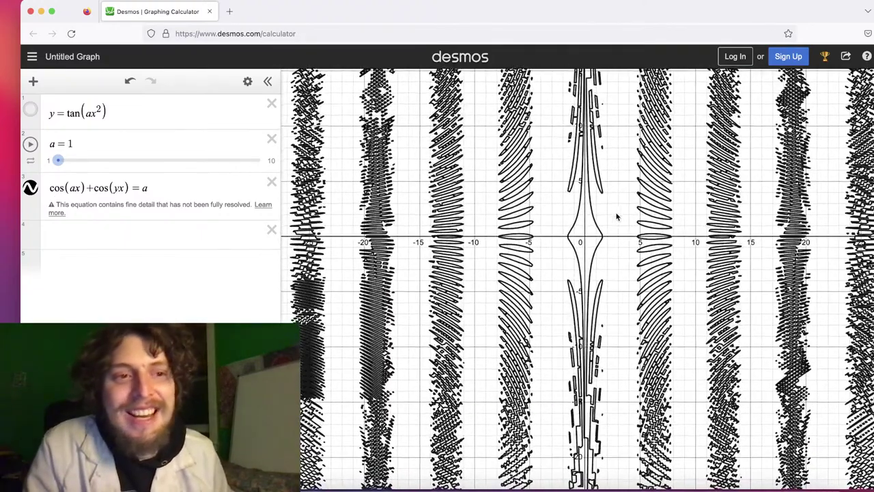
scroll(617, 216, up, 5)
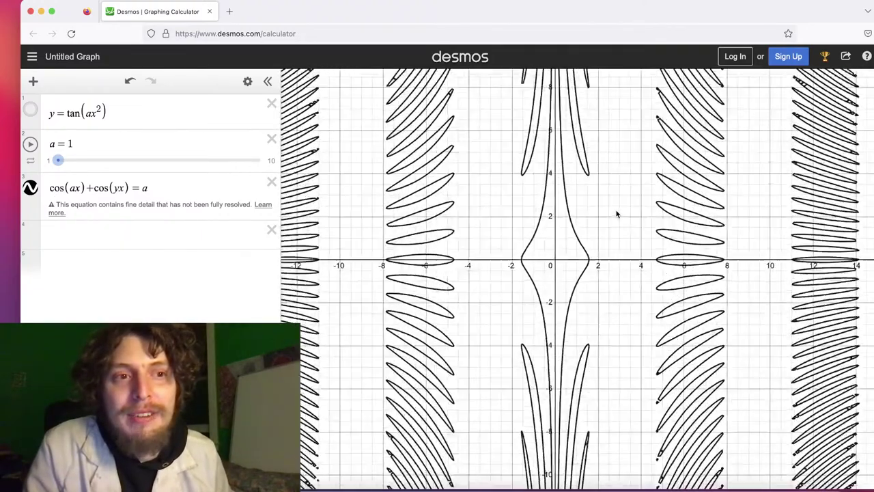
scroll(616, 215, up, 3)
drag(617, 215, 658, 179)
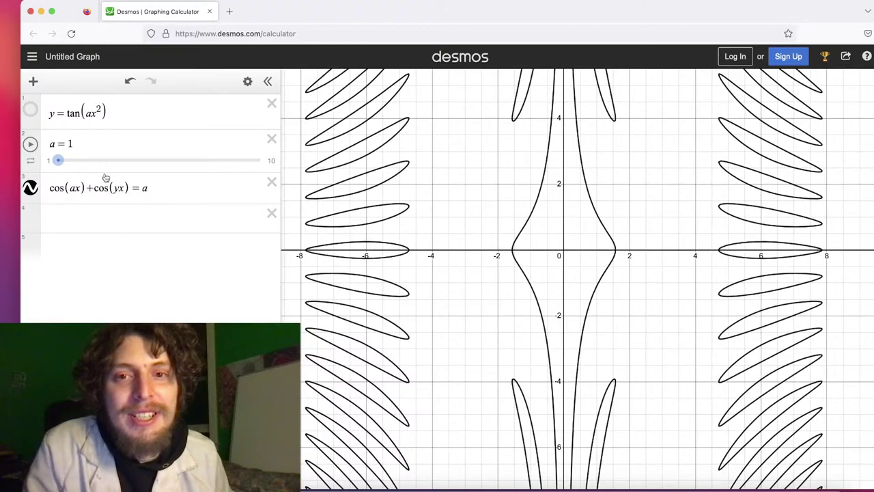
scroll(428, 287, up, 1)
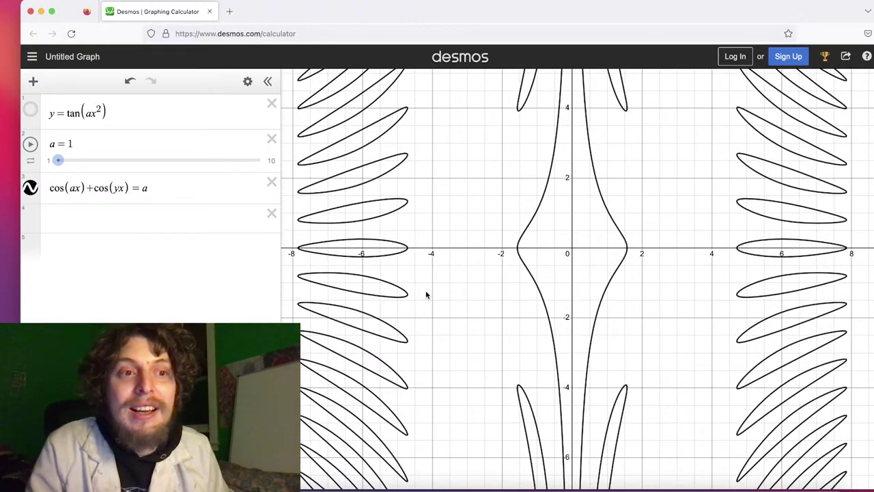
scroll(426, 295, down, 4)
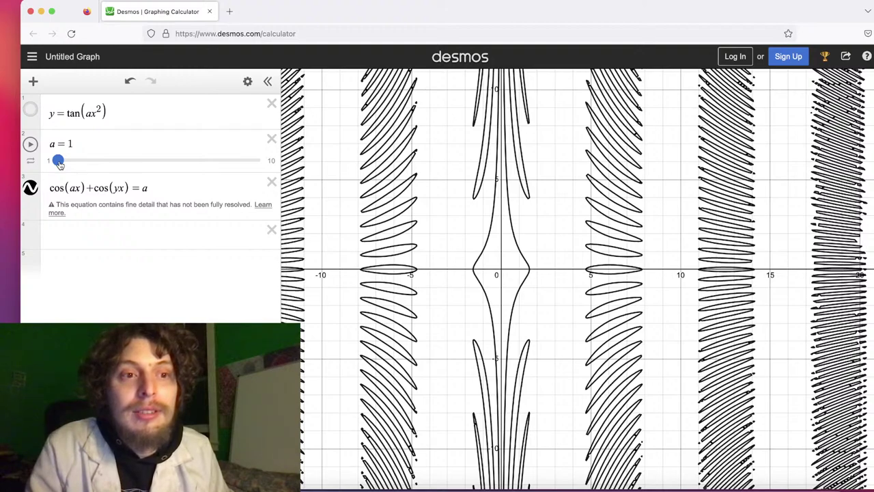
mouse_move(61, 163)
mouse_down()
mouse_move(84, 151)
mouse_move(55, 161)
mouse_up()
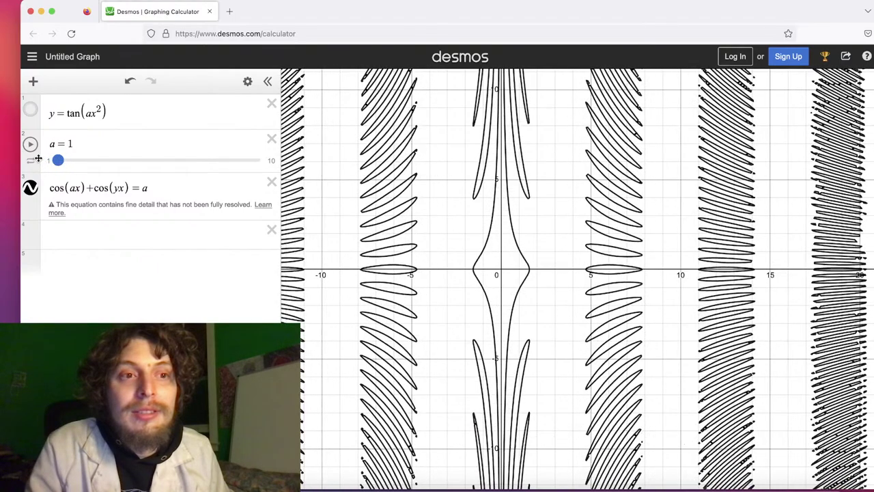
Change cos(yx) to tan(yx), making cos(ax)+tan(yx)=a, and recentre the view
double_click(101, 188)
text(tan)
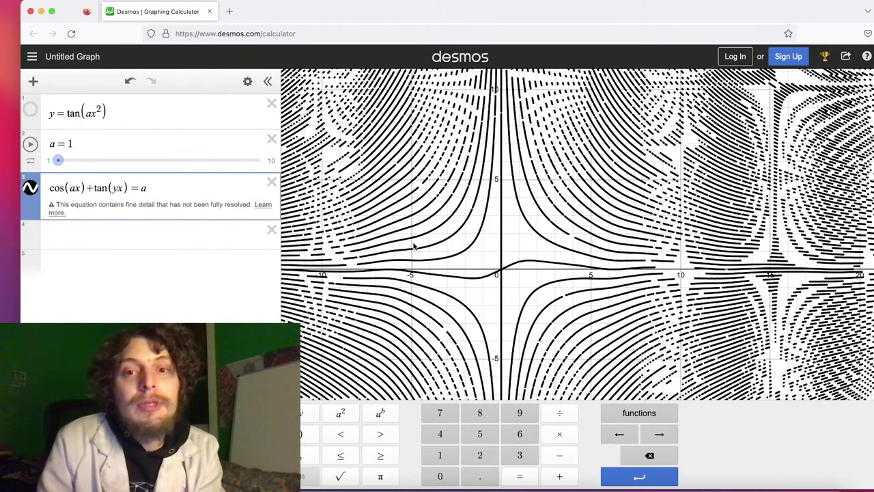
scroll(546, 272, up, 2)
drag(507, 240, 592, 189)
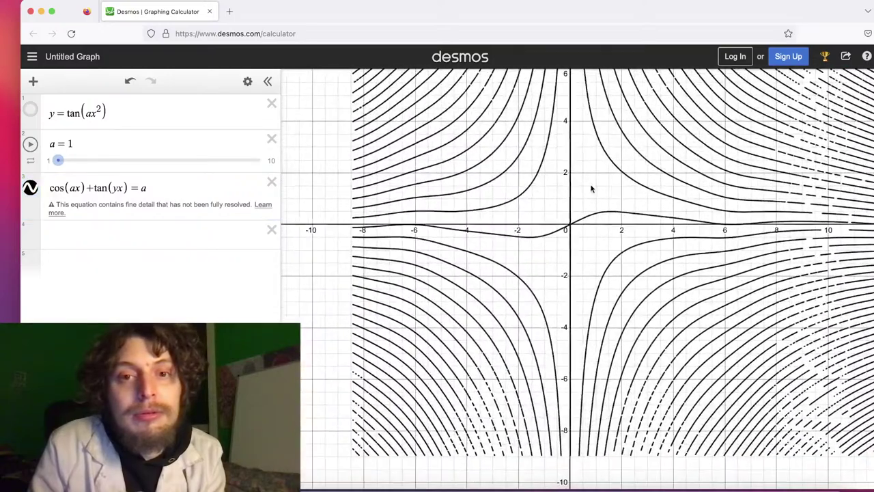
mouse_move(59, 162)
mouse_down()
mouse_move(164, 165)
mouse_move(68, 172)
mouse_move(57, 164)
mouse_up()
Change cos(ax) to tan(ax) and delete the plus, giving tan(ax)tan(yx)=a
double_click(58, 187)
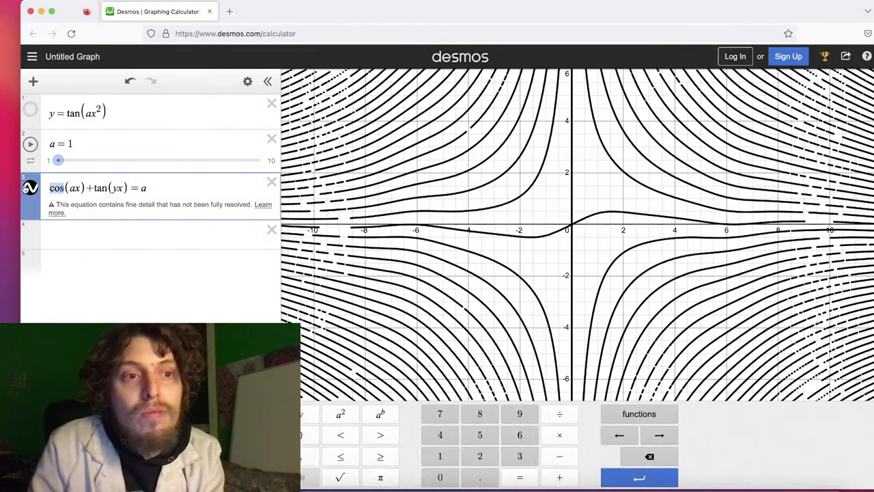
text(tan)
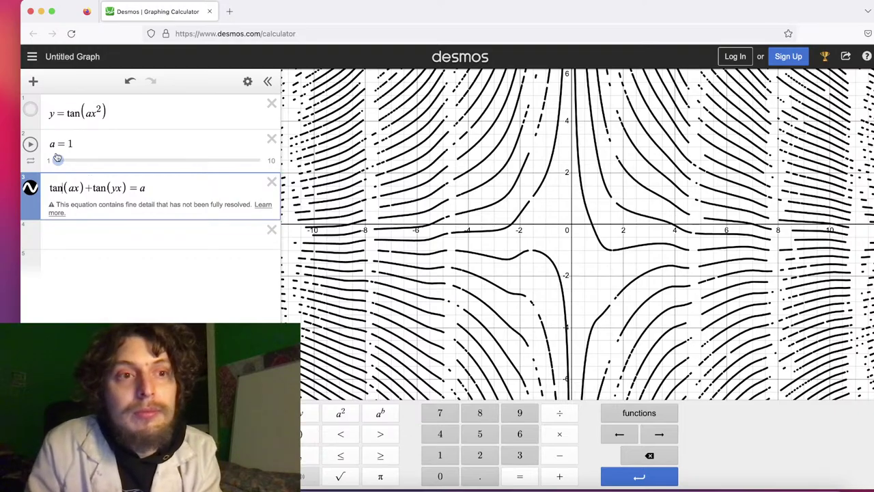
drag(84, 161, 36, 156)
click(89, 187)
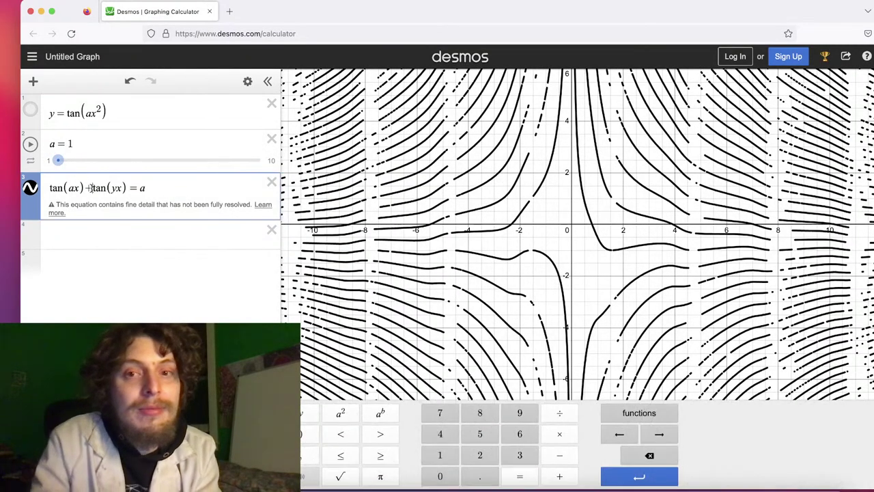
key(BackSpace)
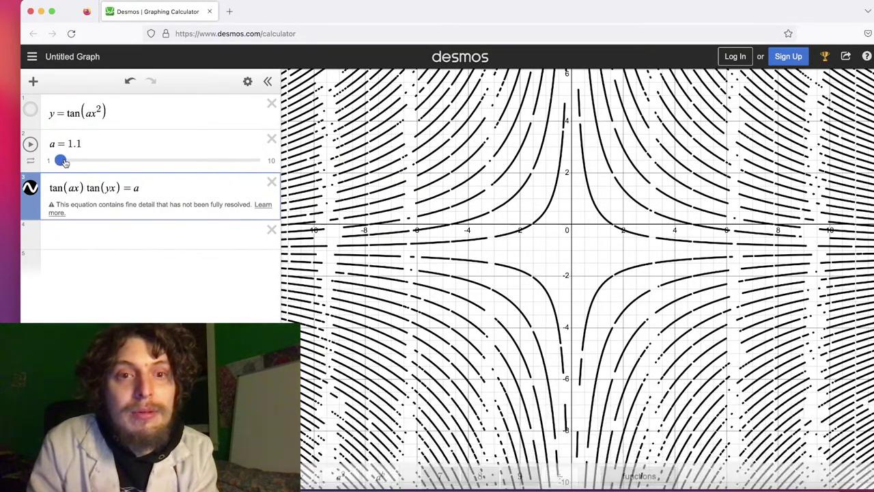
Sweep a between 1 and about 3.5 while panning and zooming over the product curves
mouse_move(64, 162)
mouse_down()
mouse_move(139, 160)
mouse_move(57, 160)
mouse_up()
scroll(494, 253, up, 10)
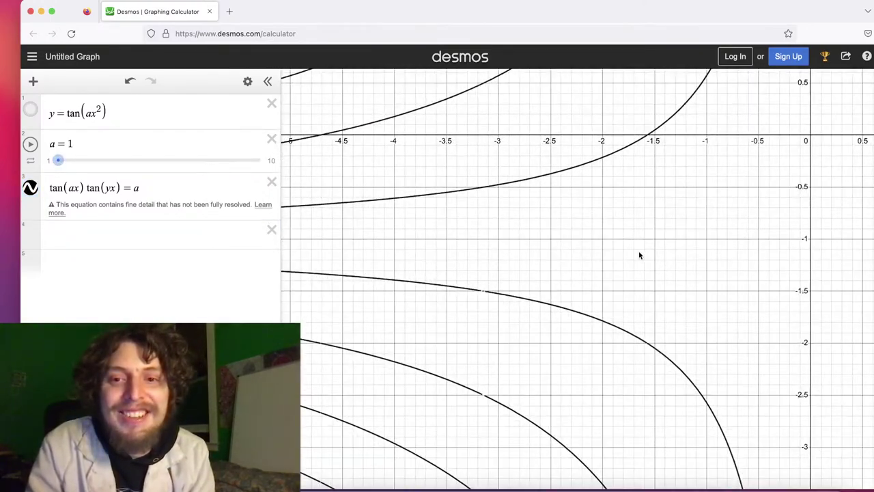
drag(640, 256, 357, 123)
scroll(358, 123, down, 5)
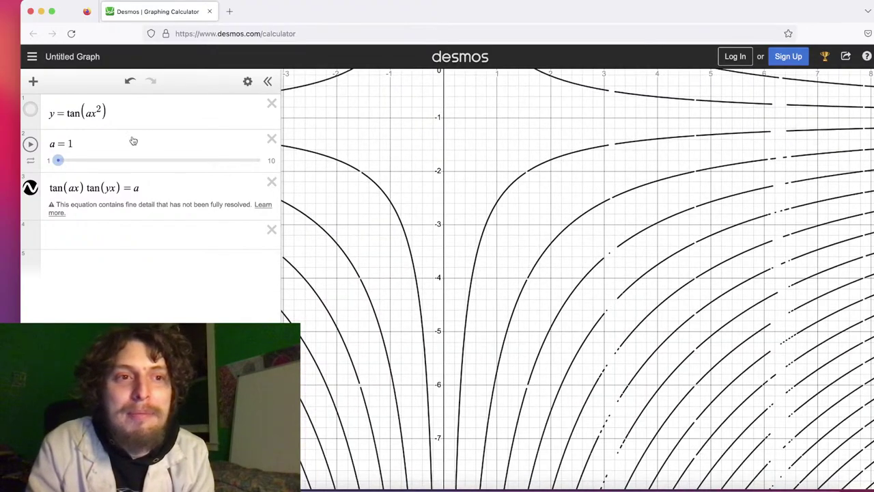
drag(57, 161, 80, 158)
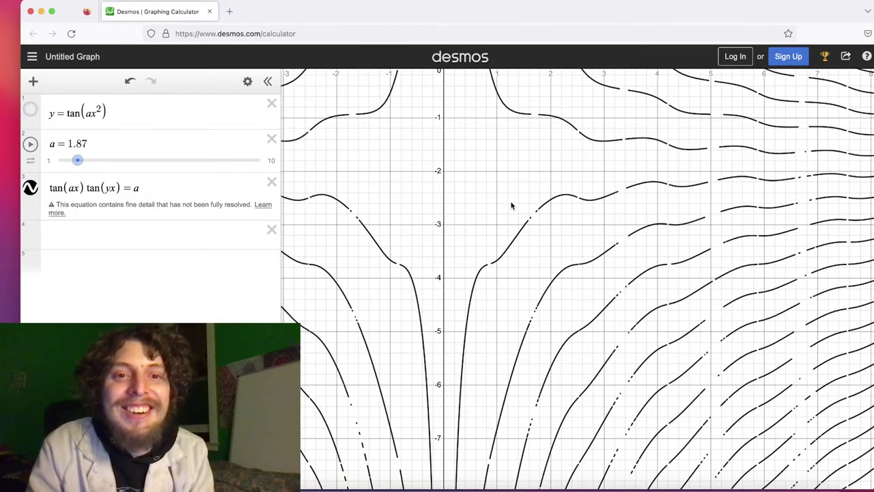
scroll(507, 161, up, 5)
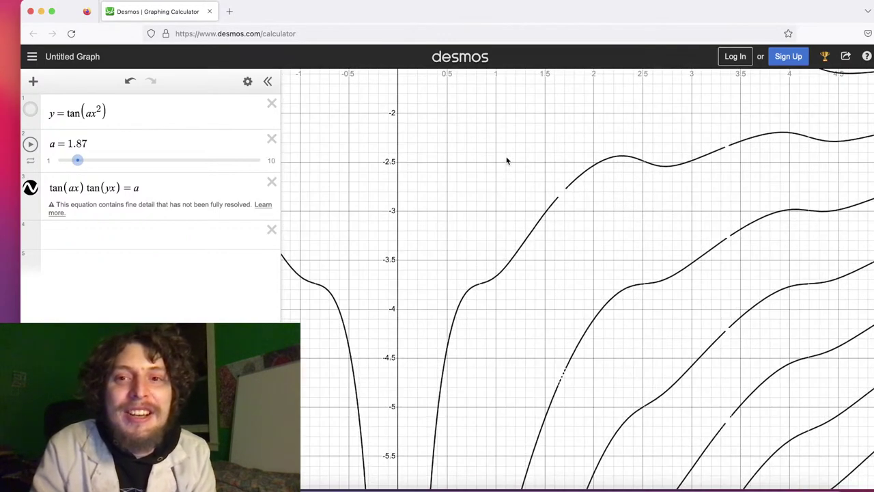
scroll(507, 162, down, 2)
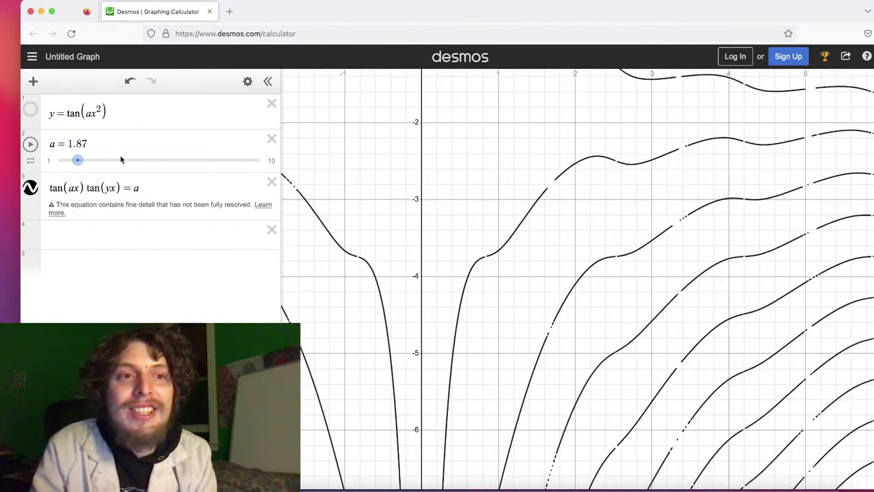
drag(82, 160, 59, 160)
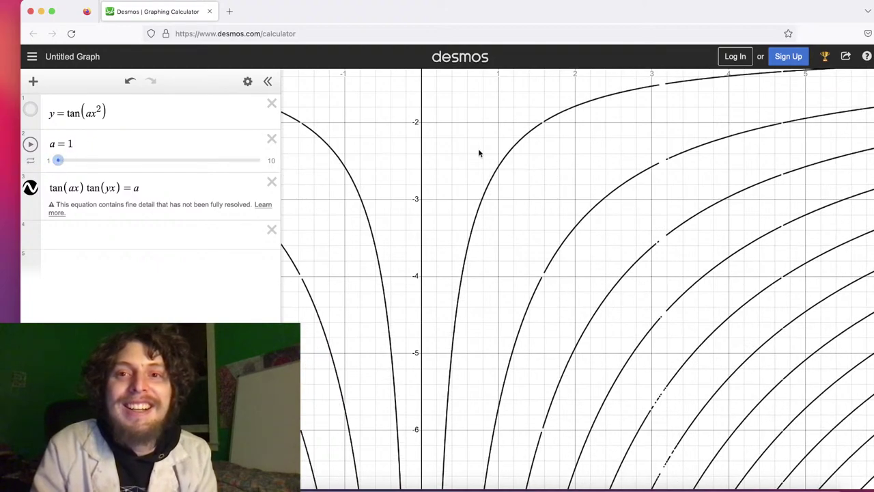
drag(478, 148, 390, 220)
scroll(492, 241, up, 5)
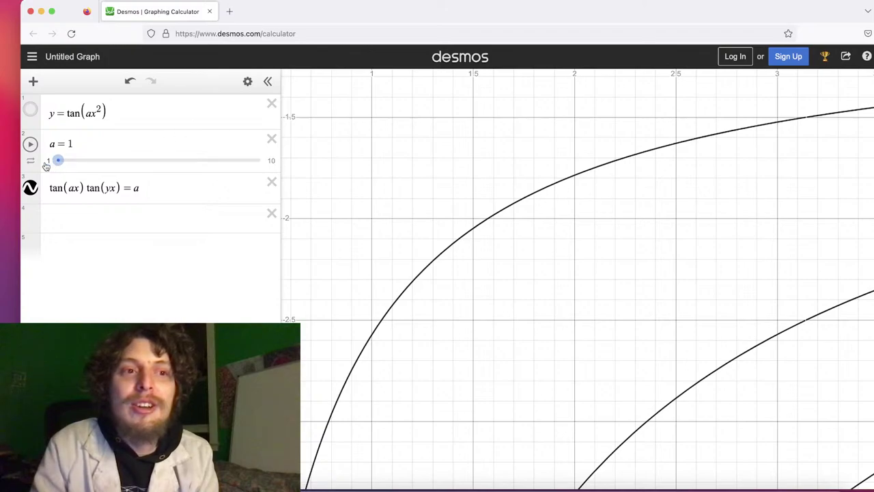
drag(59, 160, 142, 126)
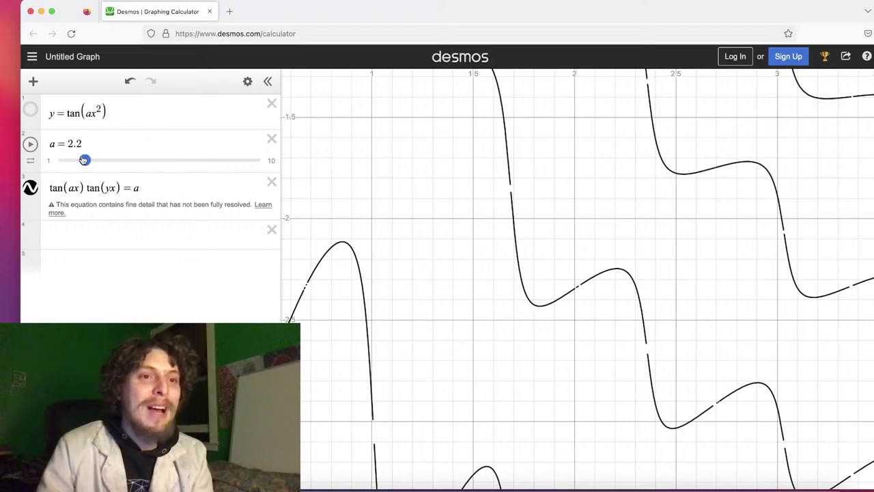
drag(84, 160, 58, 160)
scroll(367, 210, down, 3)
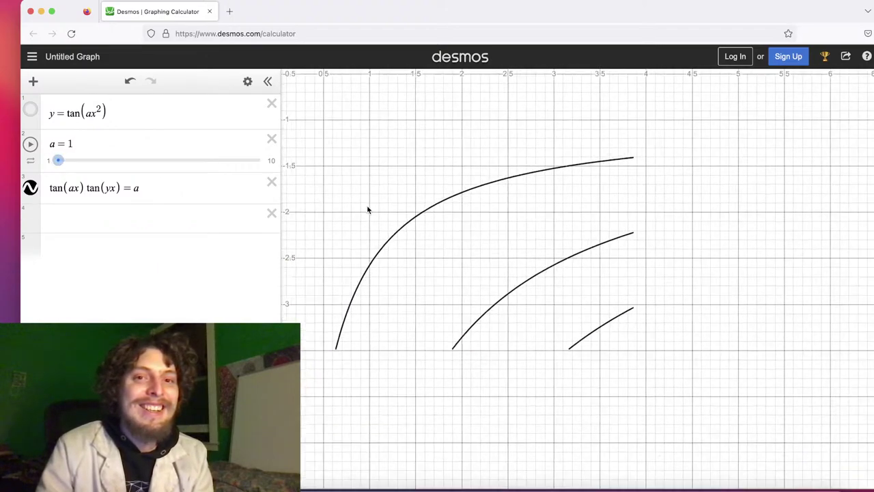
scroll(367, 206, down, 1)
Animate a and pause it at 8.54, then zoom and pan over the broken curve fragments
click(30, 144)
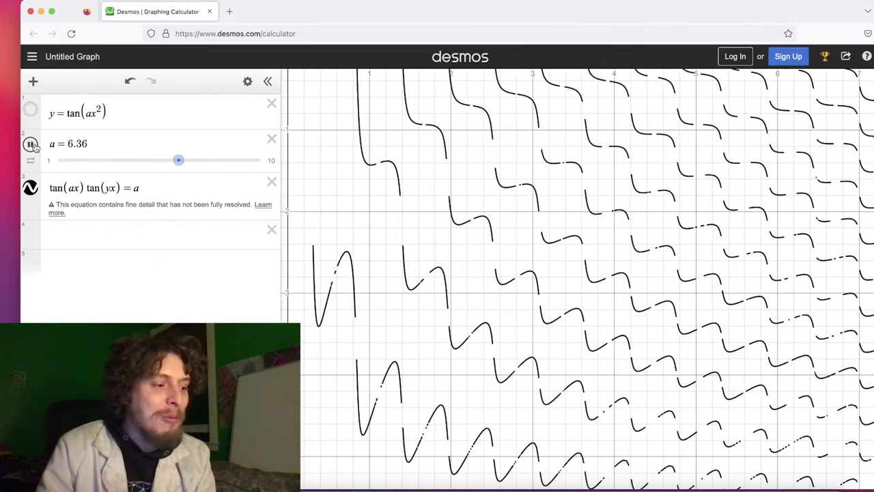
click(30, 144)
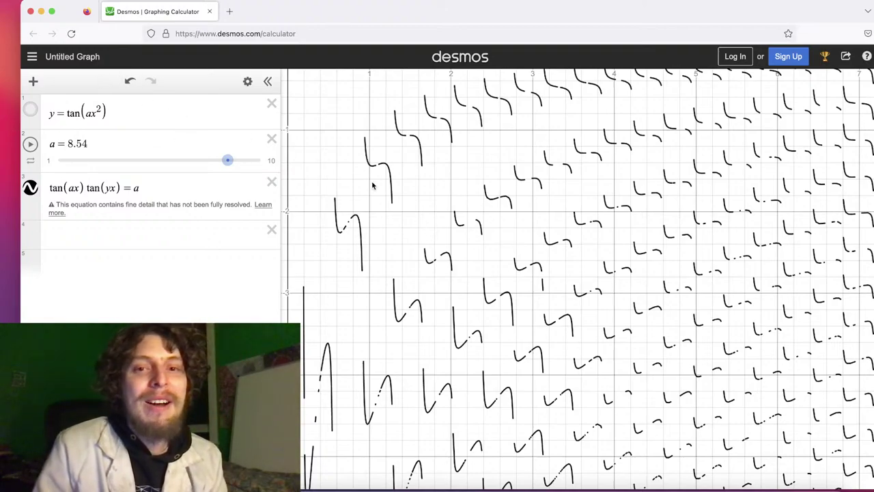
scroll(372, 184, down, 5)
scroll(499, 234, up, 4)
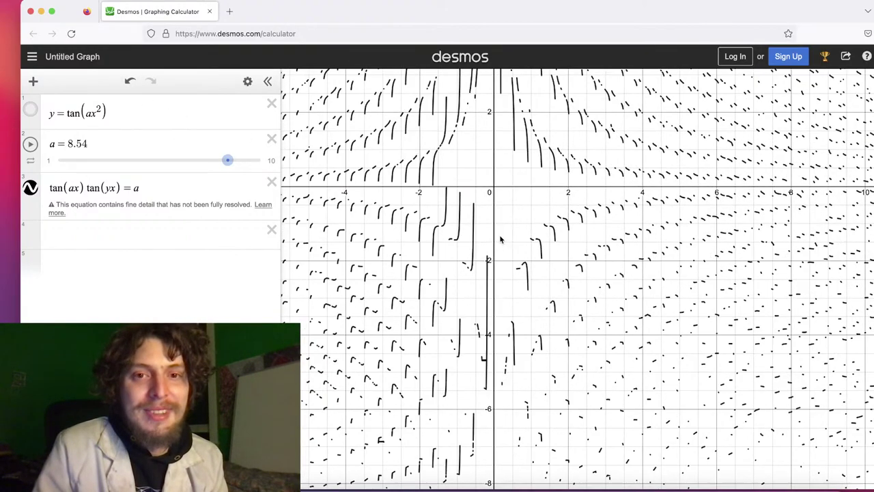
scroll(500, 235, up, 5)
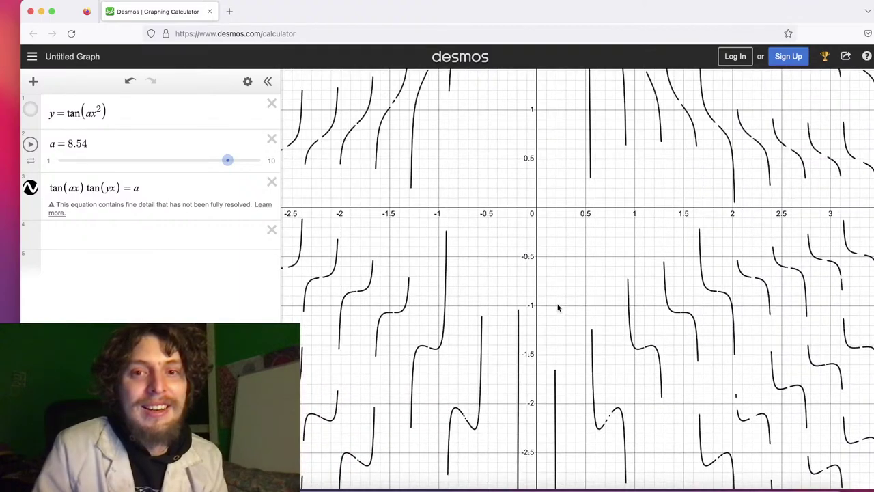
scroll(556, 301, up, 5)
drag(558, 269, 619, 390)
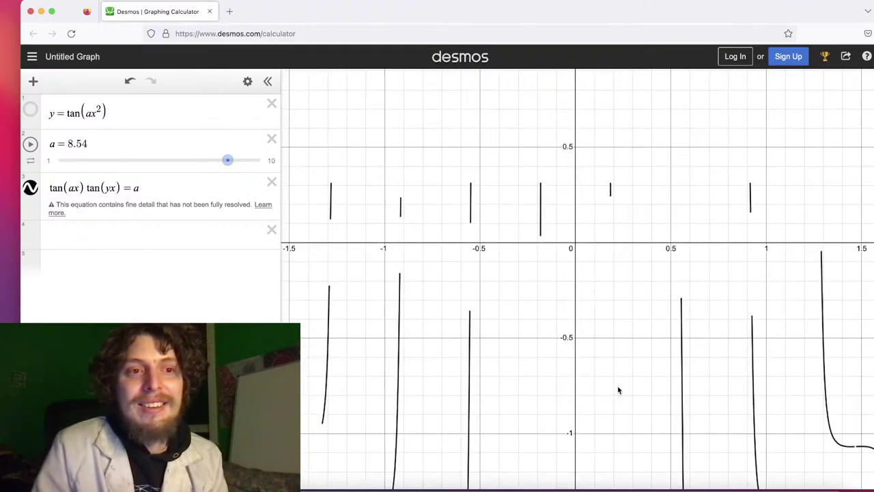
Rewrite the equation as tan(ax)−tan(ay)=a
click(83, 188)
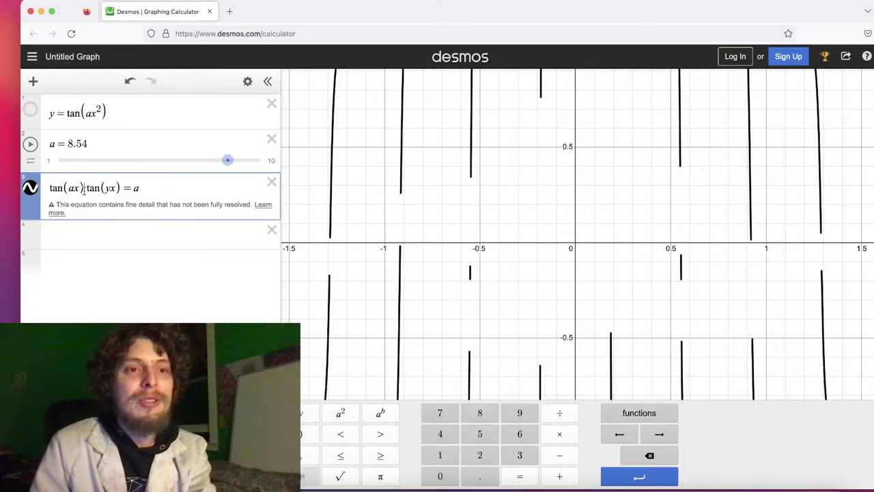
text(-)
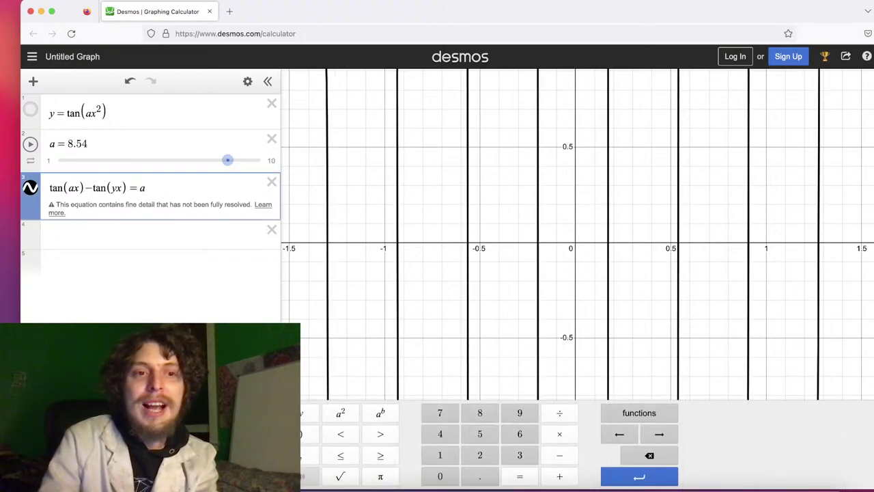
scroll(538, 292, down, 5)
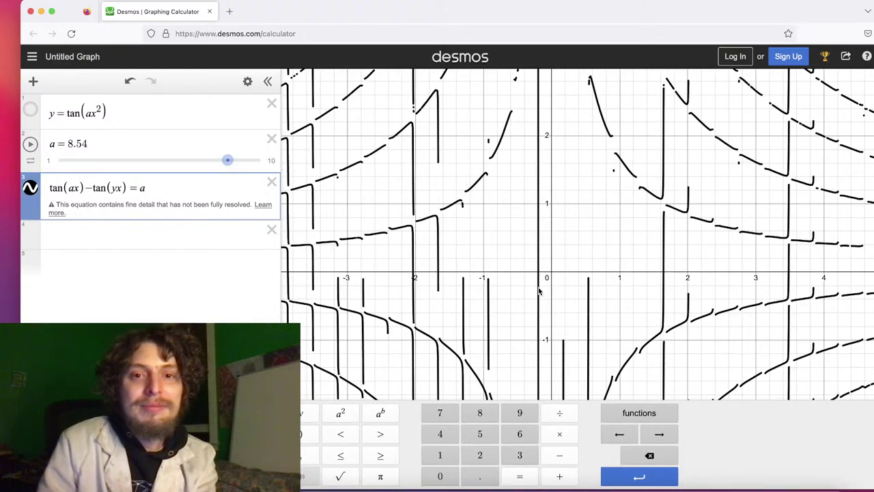
scroll(538, 291, down, 3)
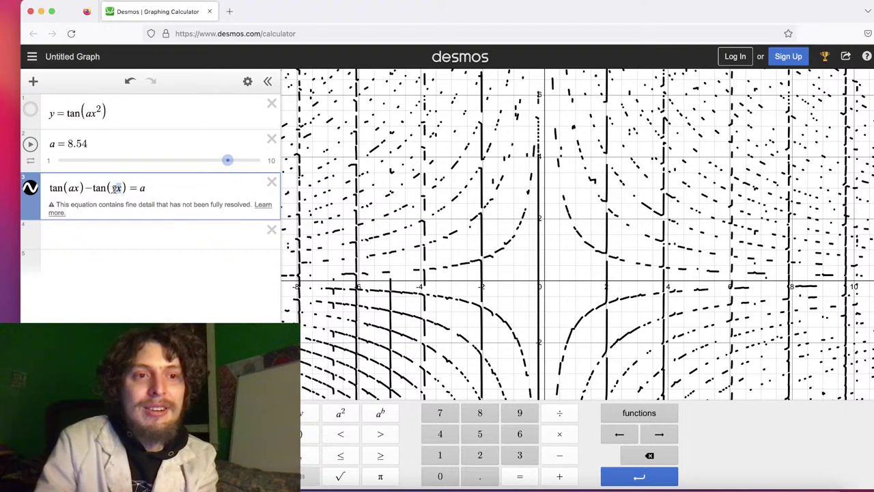
text(ay)
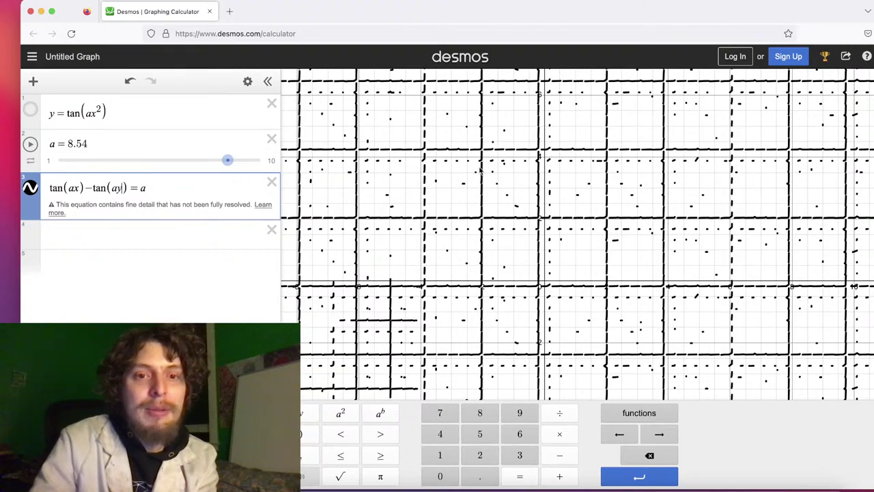
Zoom and pan across the dense lattice of step-shaped curves at a=8.54
scroll(653, 208, down, 3)
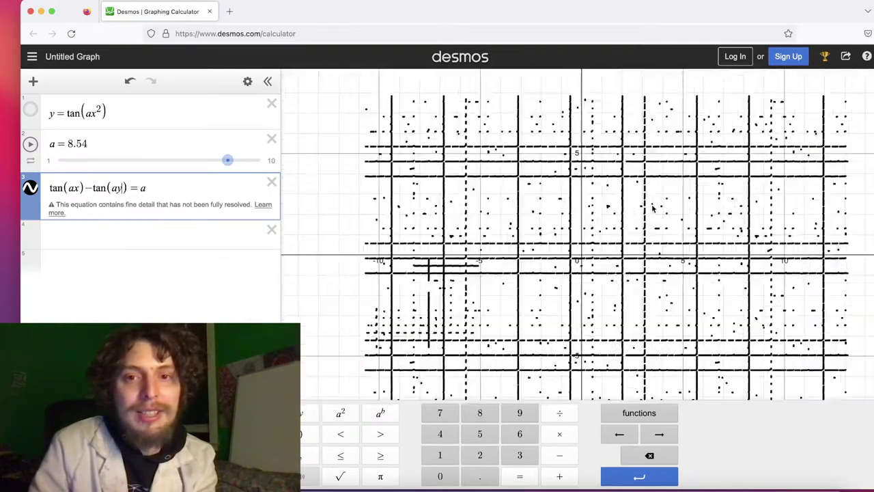
scroll(652, 209, up, 5)
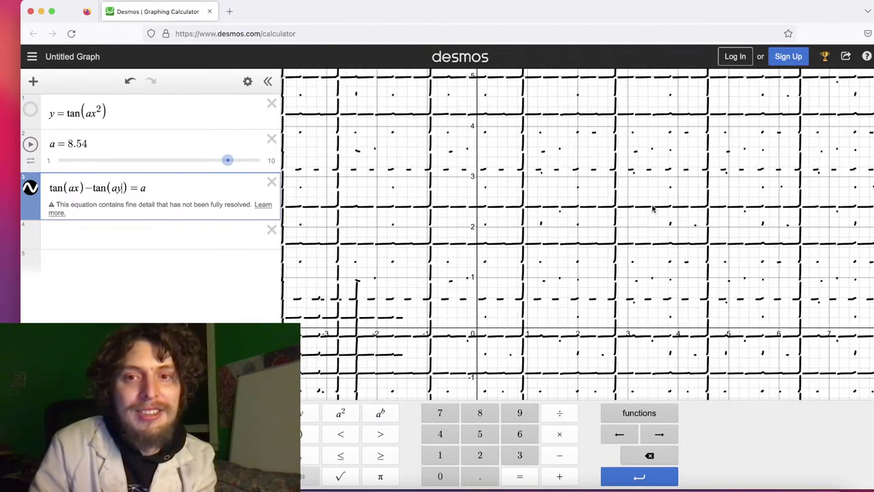
scroll(652, 209, up, 6)
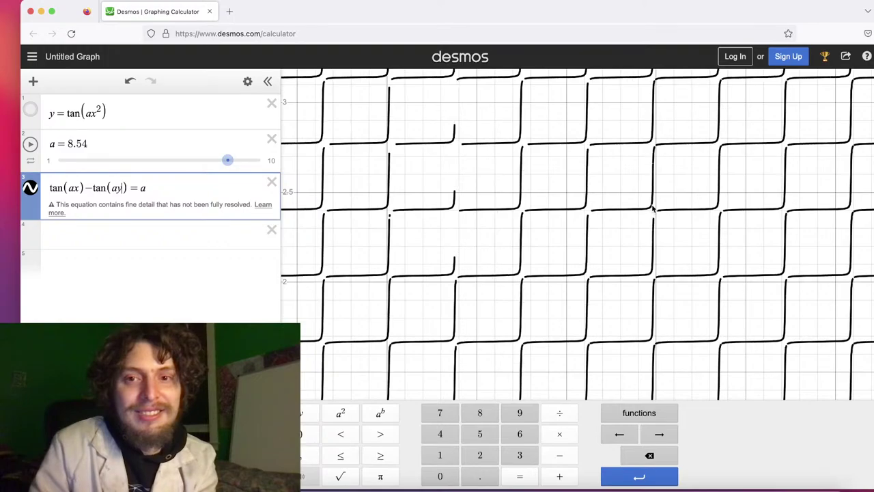
scroll(652, 209, up, 2)
scroll(652, 209, up, 3)
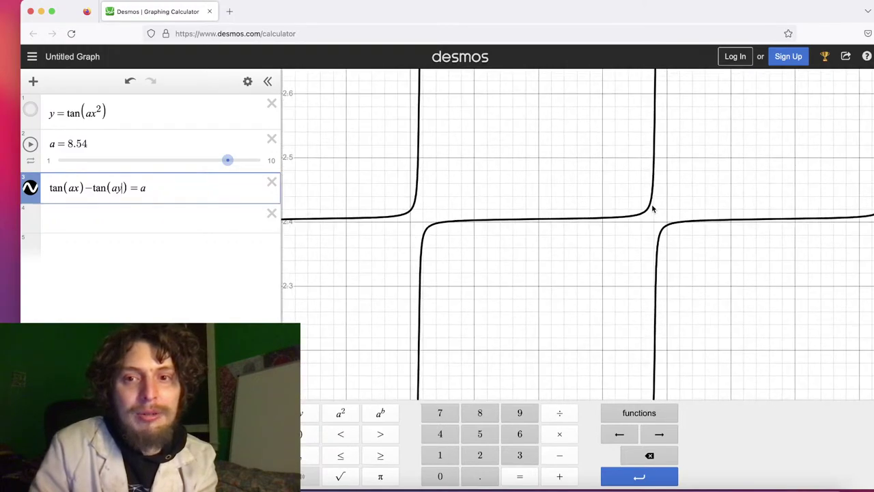
scroll(652, 209, down, 3)
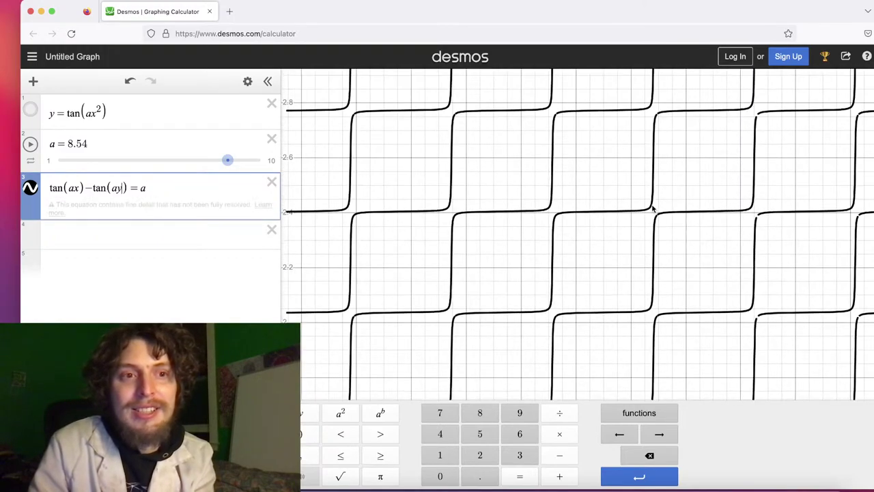
drag(713, 186, 584, 95)
drag(607, 299, 617, 73)
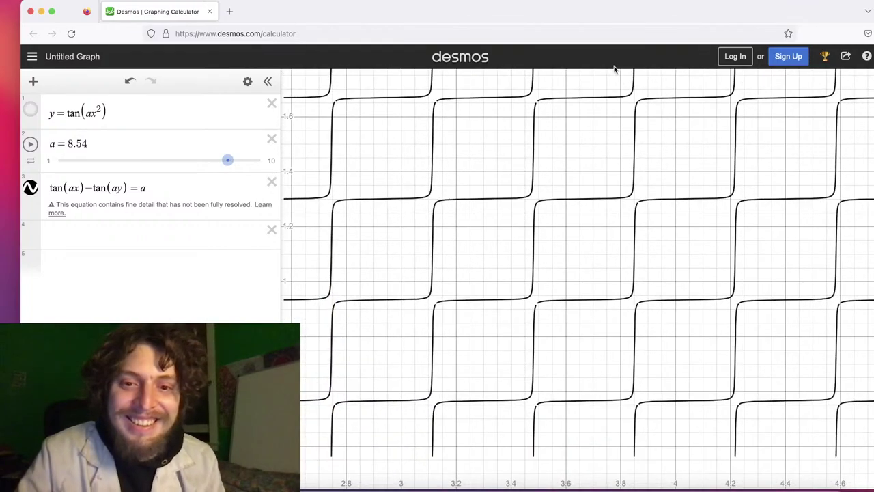
drag(583, 246, 549, 215)
scroll(517, 368, up, 5)
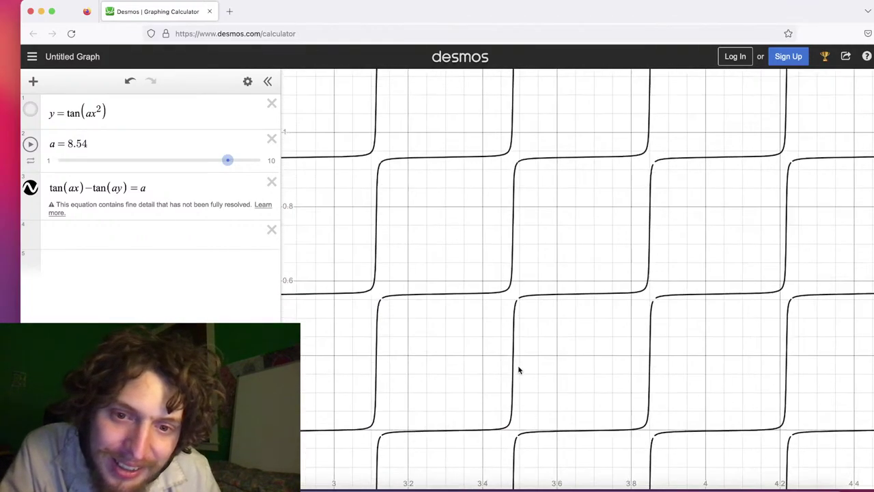
drag(559, 314, 728, 319)
scroll(727, 320, down, 5)
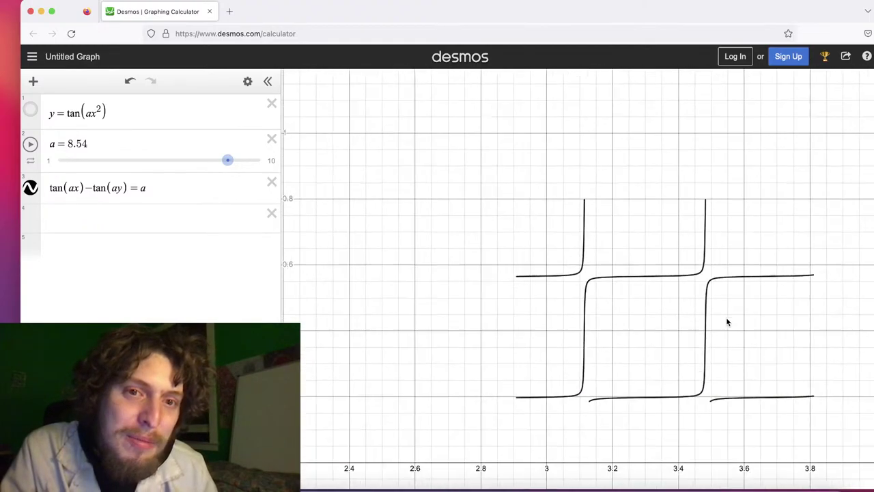
scroll(726, 318, down, 3)
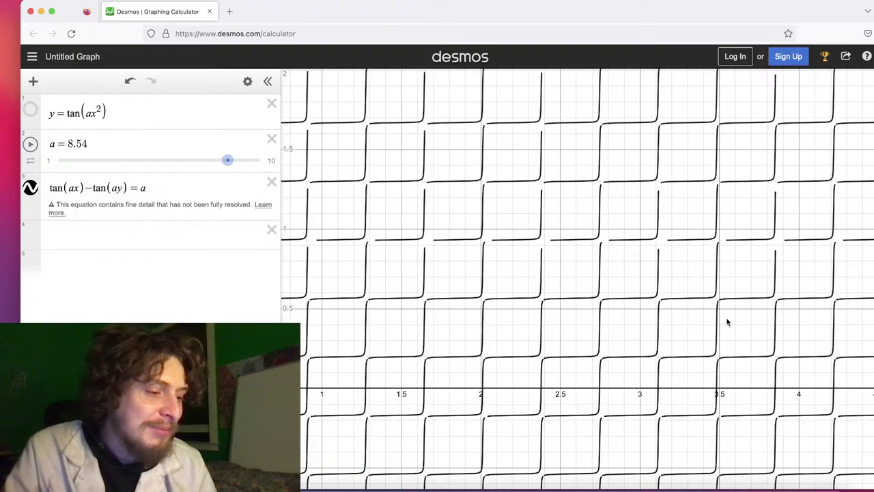
drag(653, 266, 607, 244)
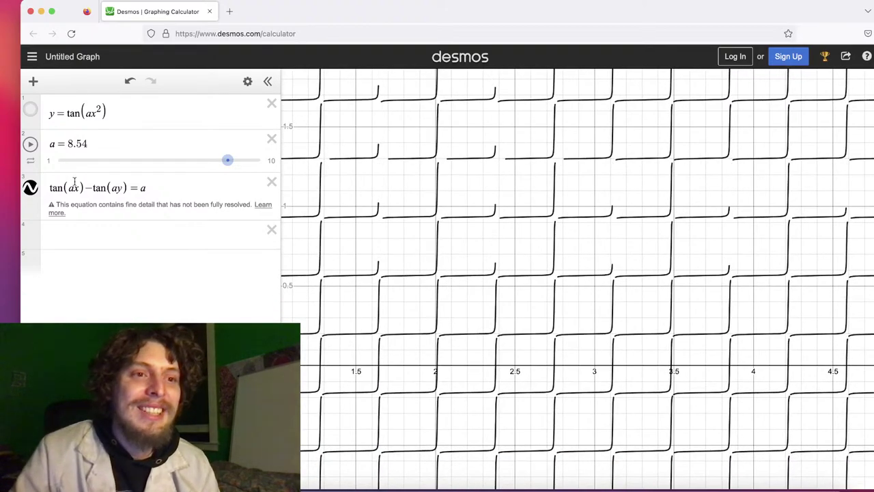
Replace tan with sin so the equation reads sin(ax)−sin(ay)=a
double_click(58, 187)
text(so)
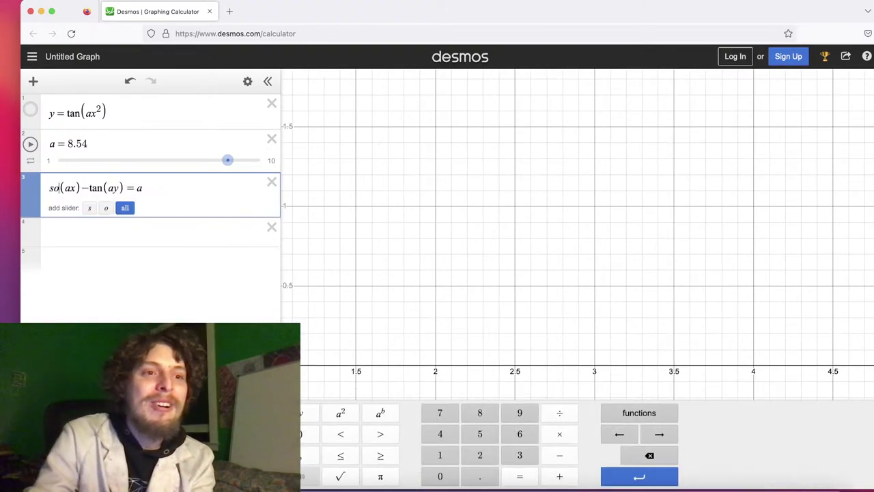
text(n)
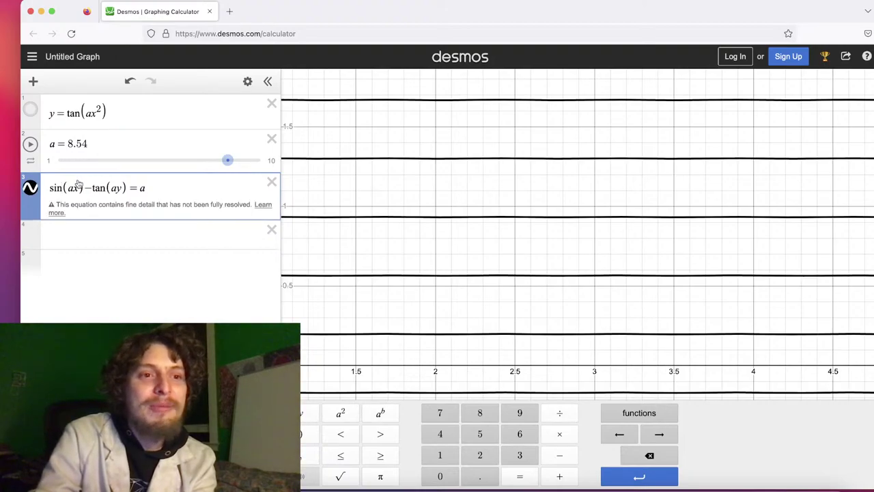
text(sin)
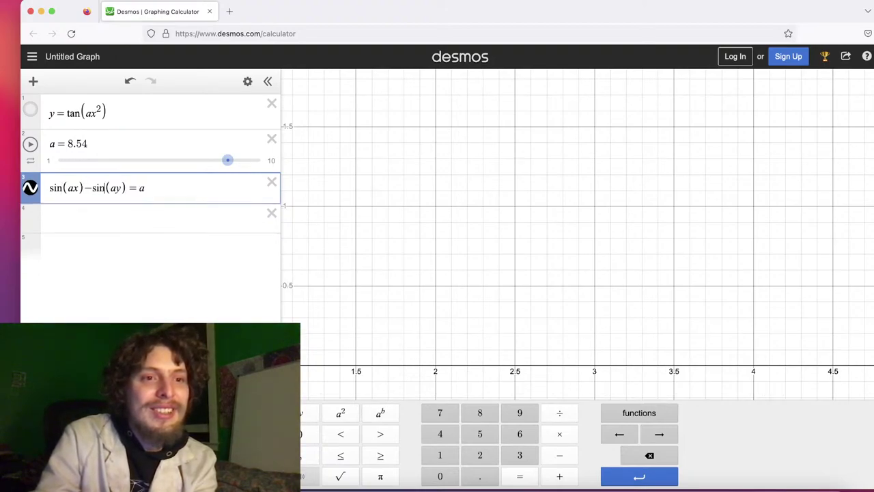
click(451, 187)
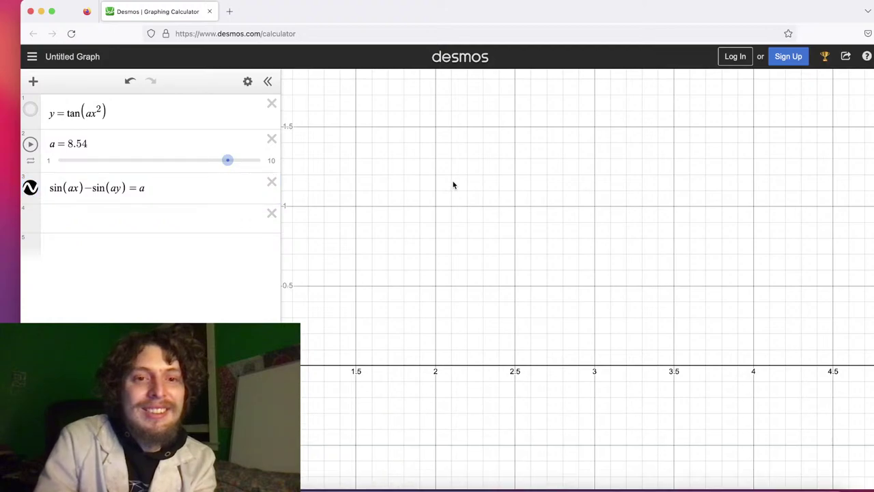
scroll(452, 184, down, 4)
Set a back to 1 and centre the view on the grid of closed loops
click(225, 157)
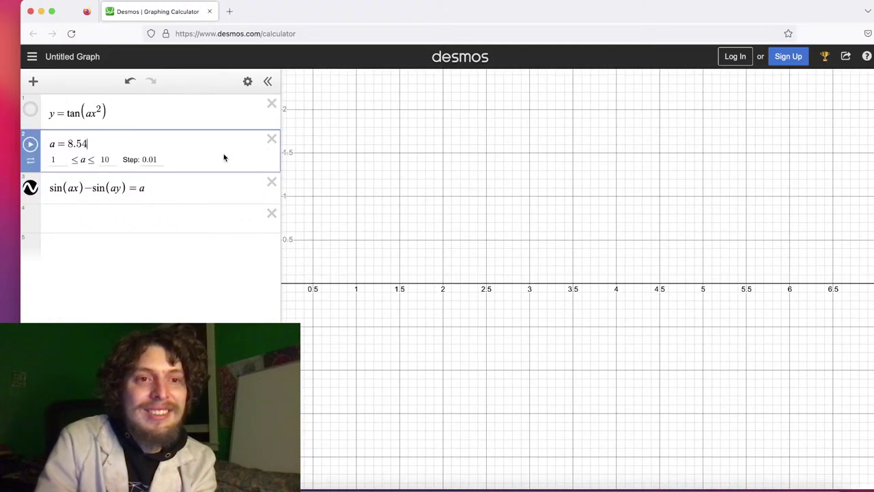
click(194, 245)
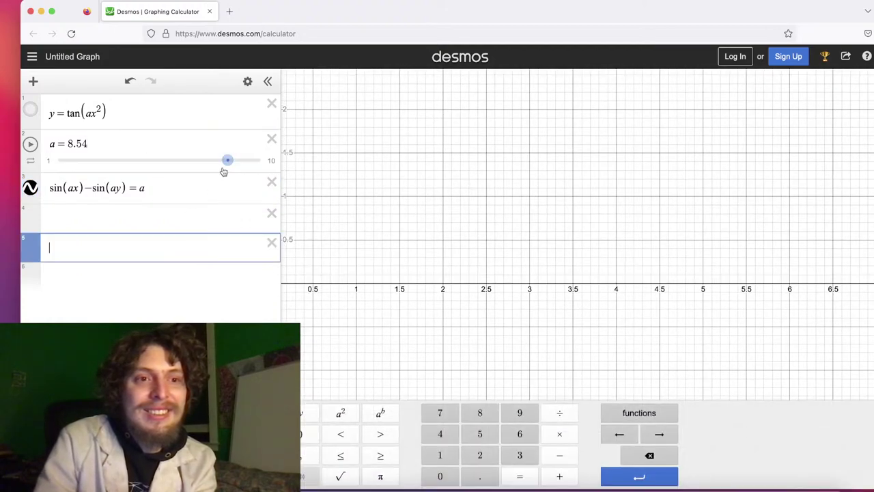
drag(228, 161, 55, 161)
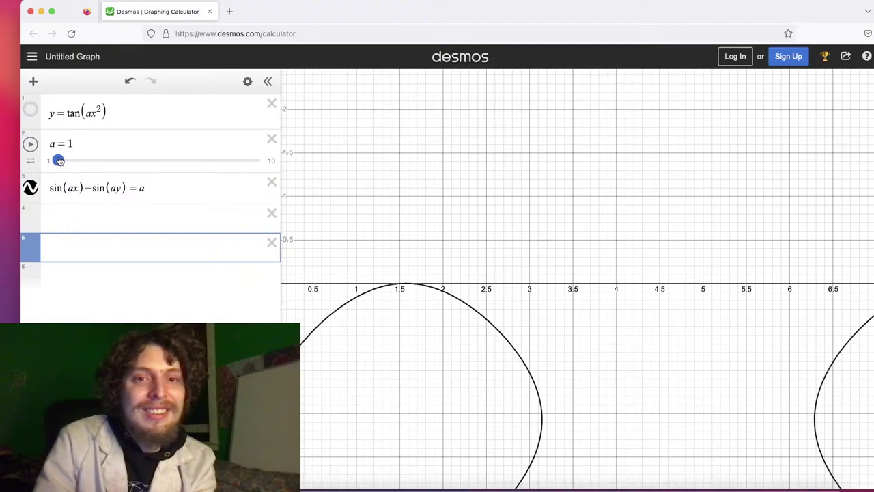
drag(492, 180, 672, 195)
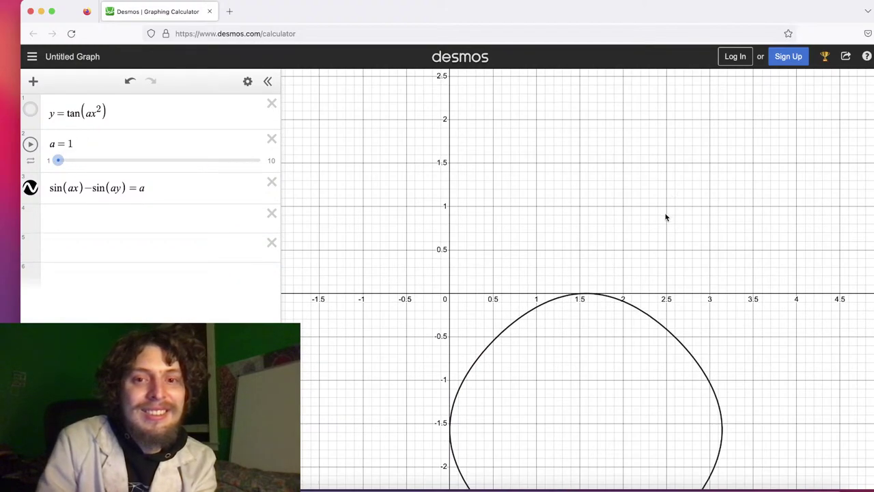
scroll(666, 217, down, 10)
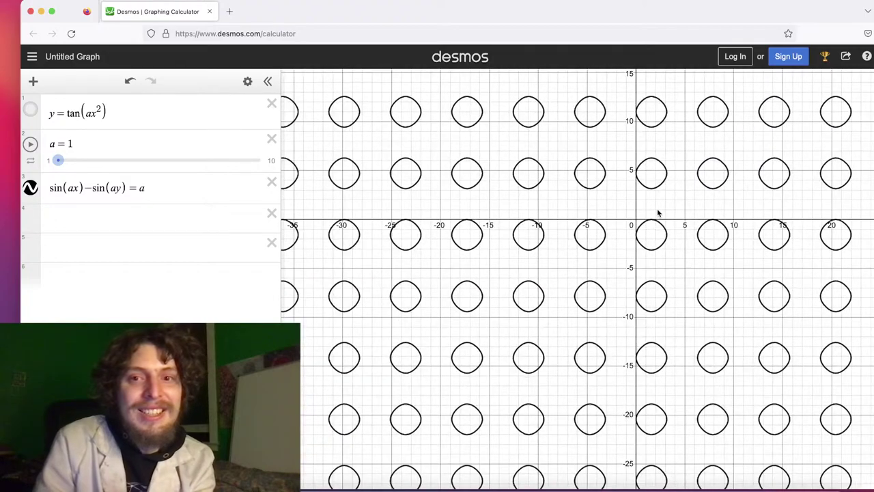
mouse_move(61, 162)
mouse_down()
mouse_move(82, 160)
mouse_move(59, 159)
mouse_up()
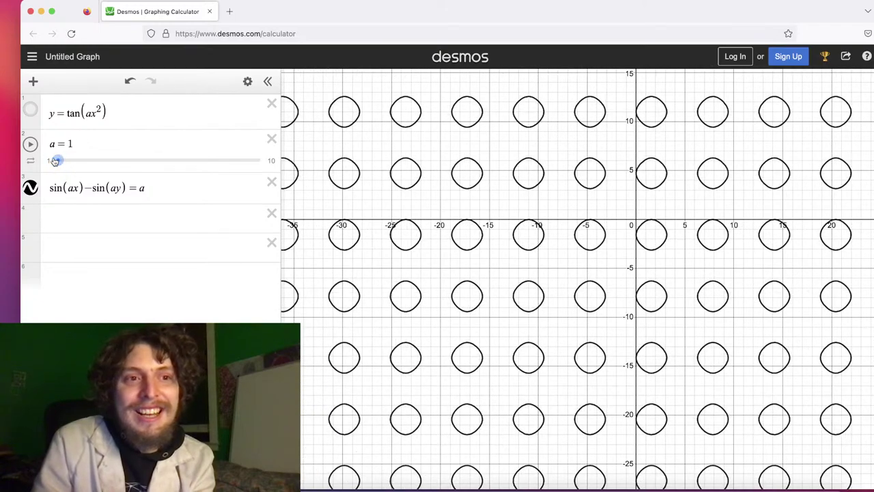
Set slider a's lower limit to −10
click(30, 159)
click(73, 157)
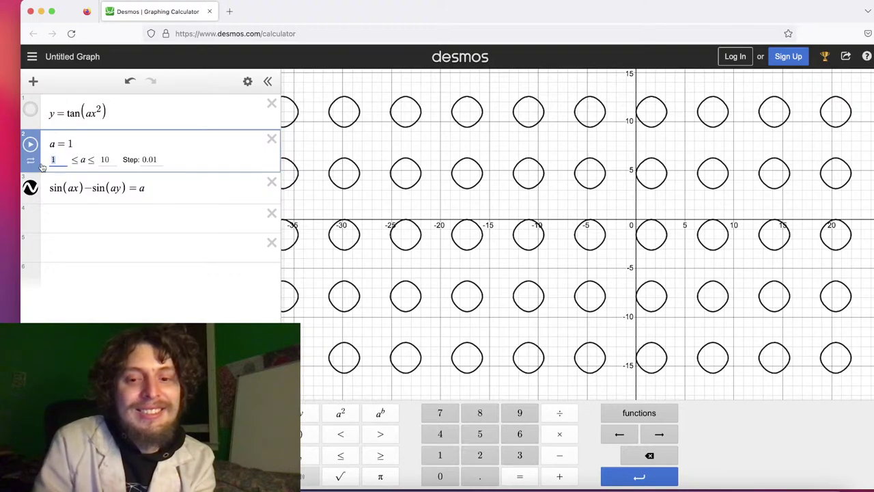
text(0)
key(Return)
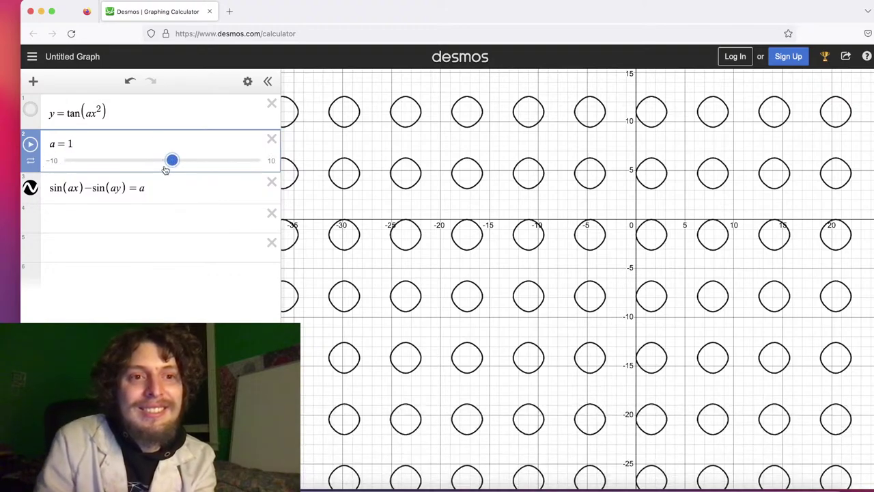
Drag a through its extended range to see how the loops respond
drag(165, 170, 185, 159)
scroll(474, 179, down, 5)
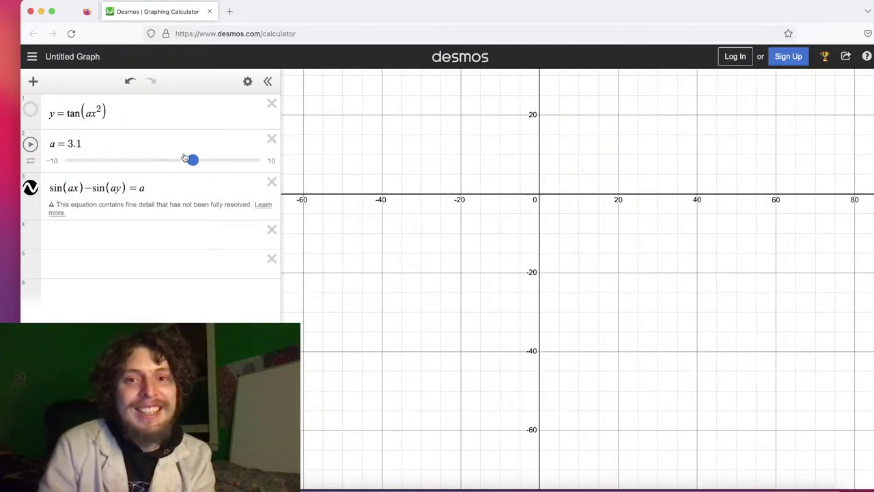
mouse_move(176, 157)
mouse_down()
mouse_move(121, 164)
mouse_move(154, 159)
mouse_move(160, 144)
mouse_move(181, 146)
mouse_up()
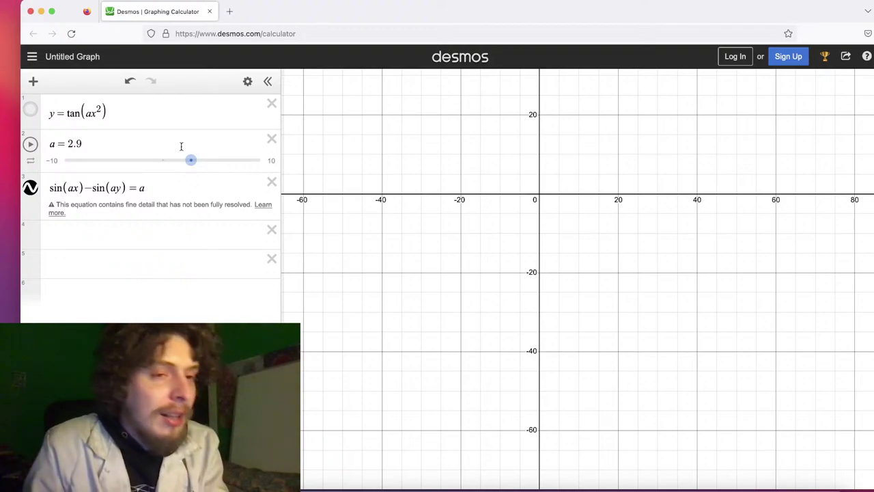
drag(192, 162, 62, 169)
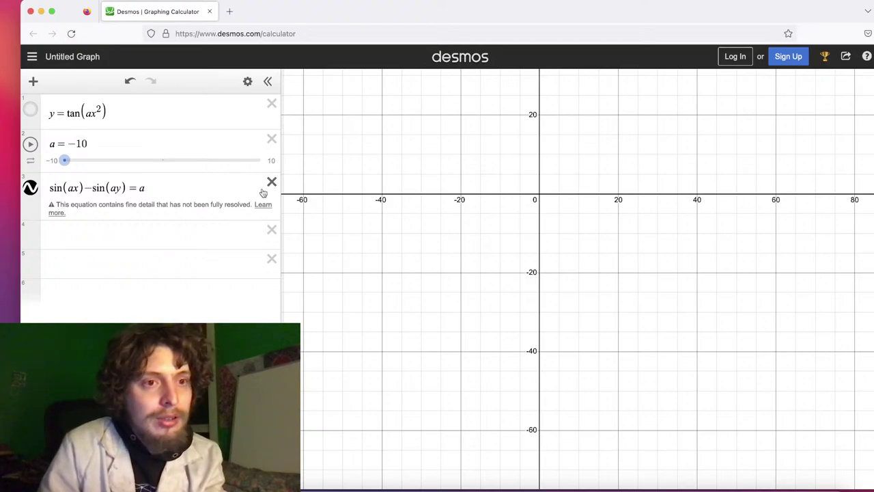
click(179, 185)
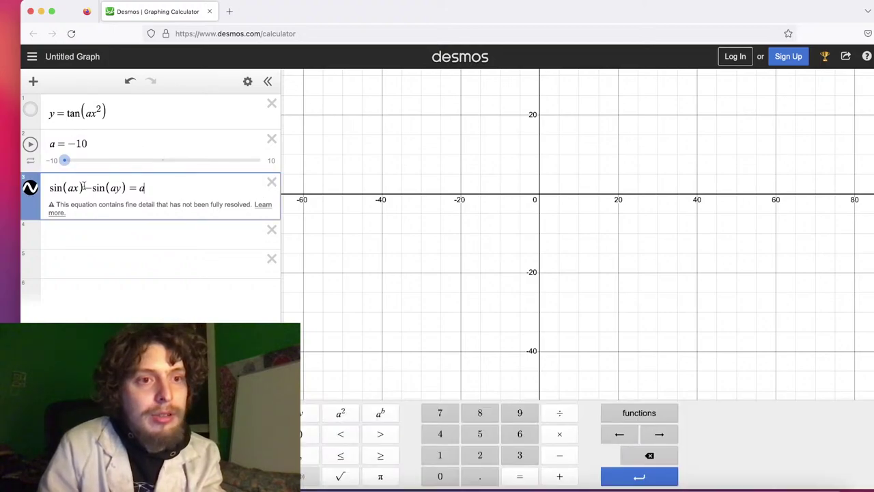
Replace the sine equation with (x²)+(y²)=a²
drag(88, 185, 85, 185)
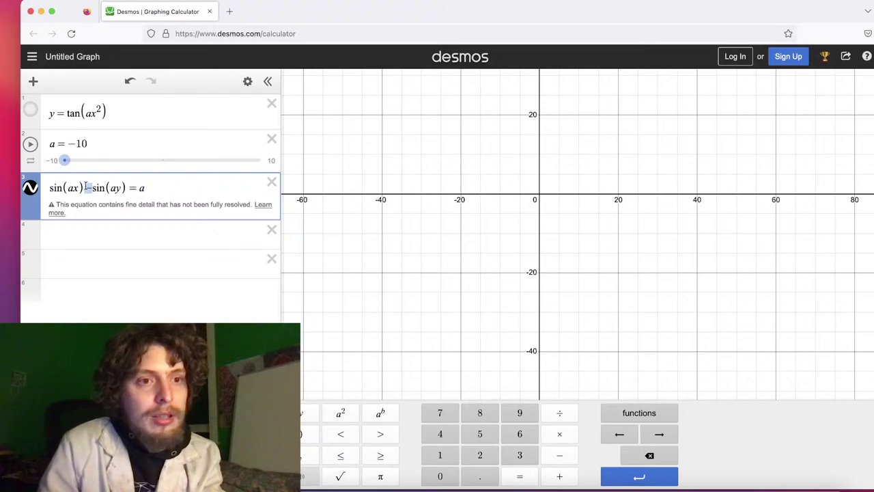
key(BackSpace)
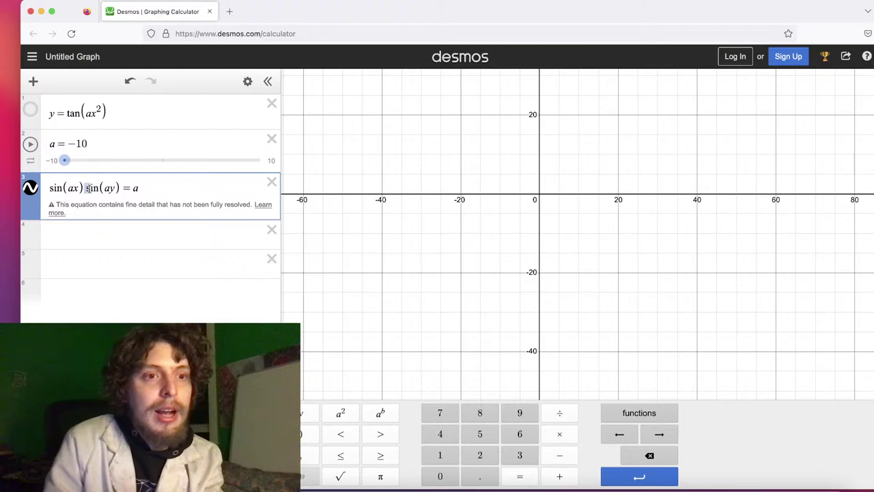
click(144, 236)
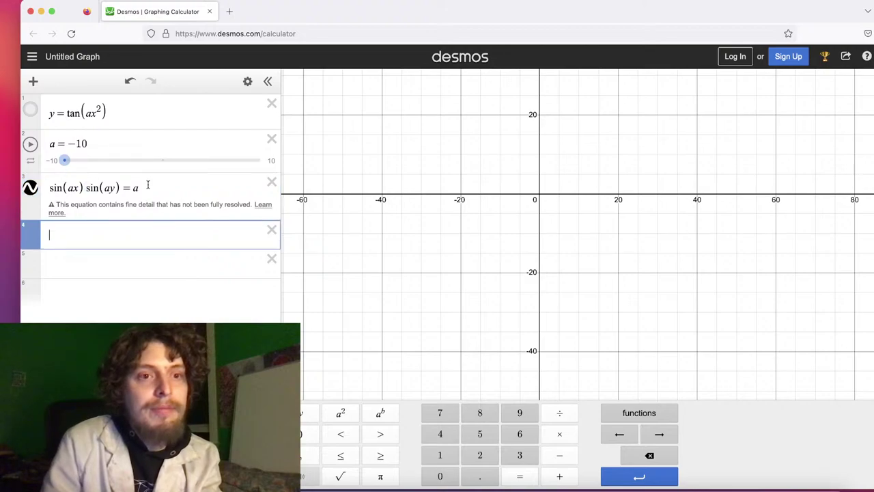
drag(140, 188, 44, 176)
key(BackSpace)
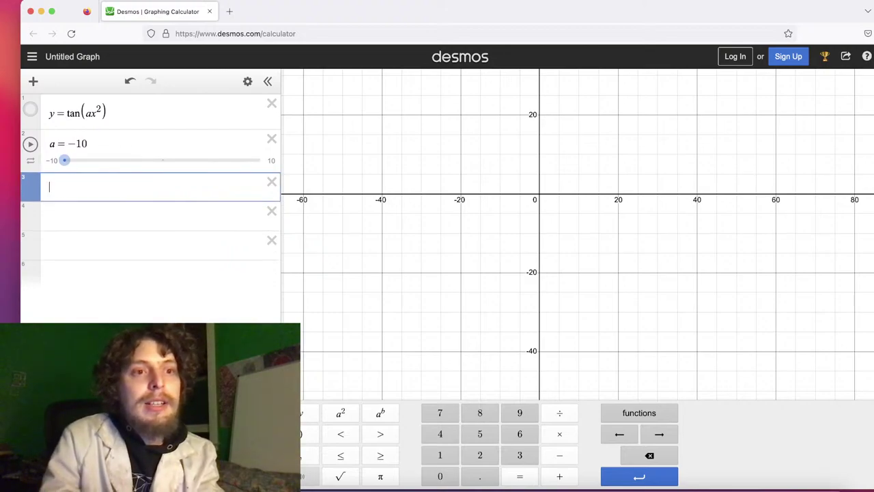
text((x^2))
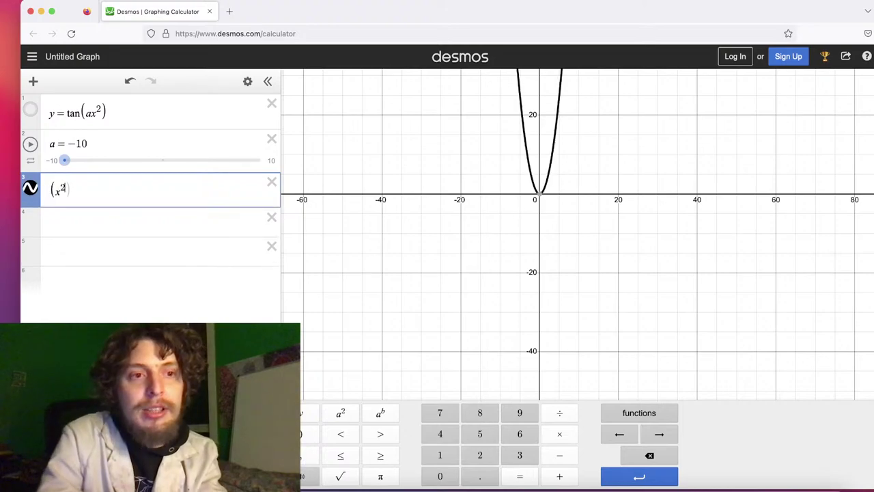
key(BackSpace)
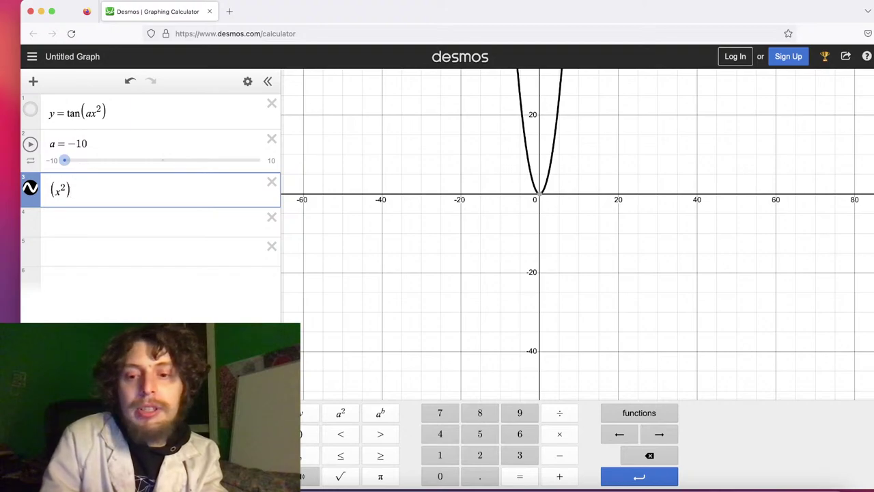
text(+(y)
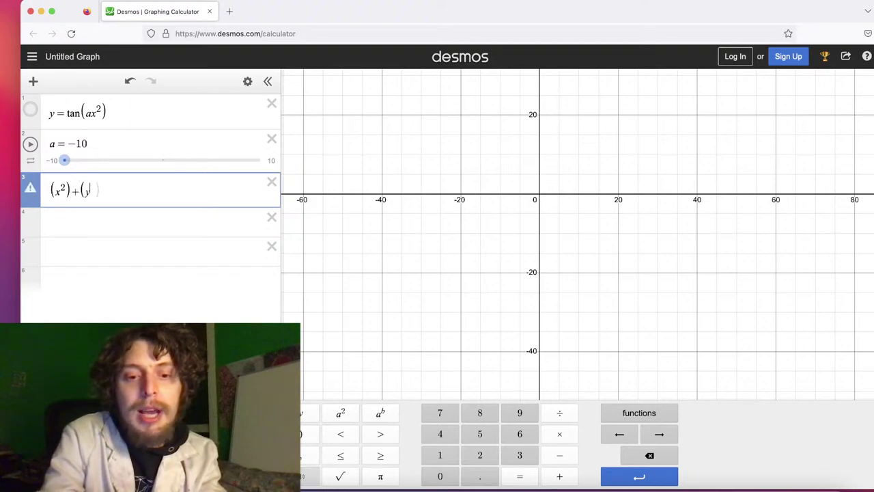
text(^2)
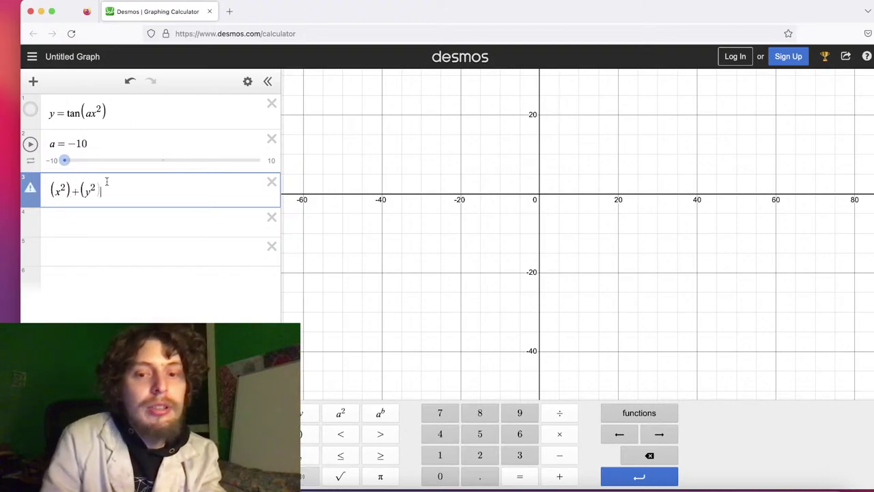
text())
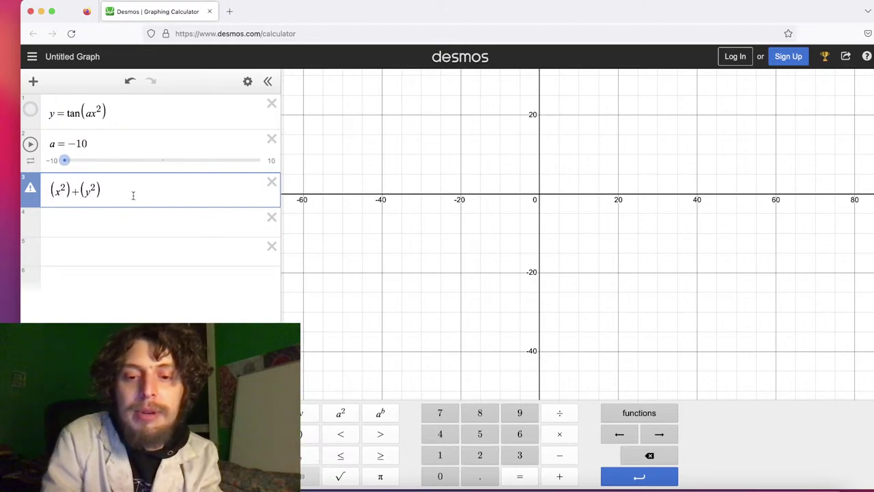
text(=a^2)
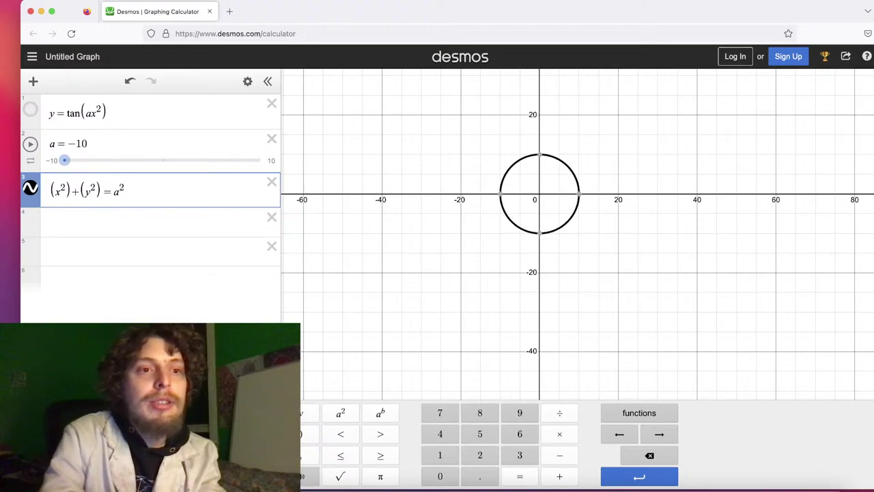
Move (y²) into a denominator, giving (x²)+1/(y²)=a²
click(81, 192)
text(1/)
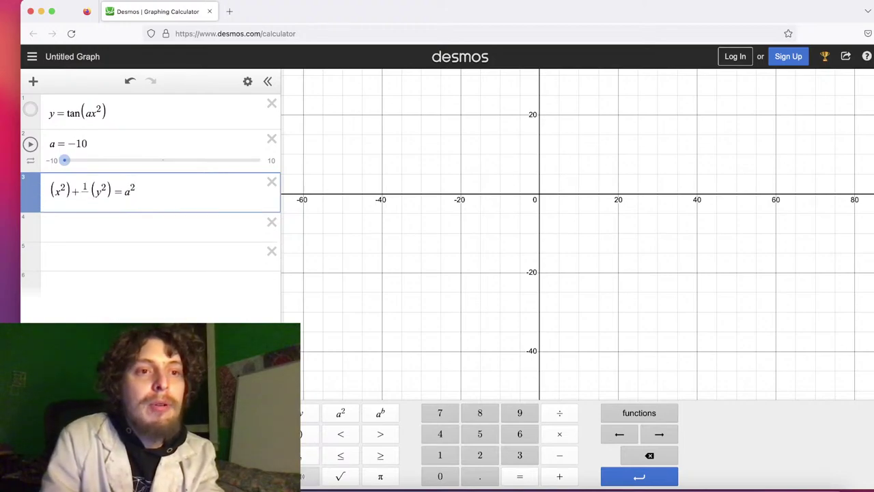
drag(110, 191, 98, 192)
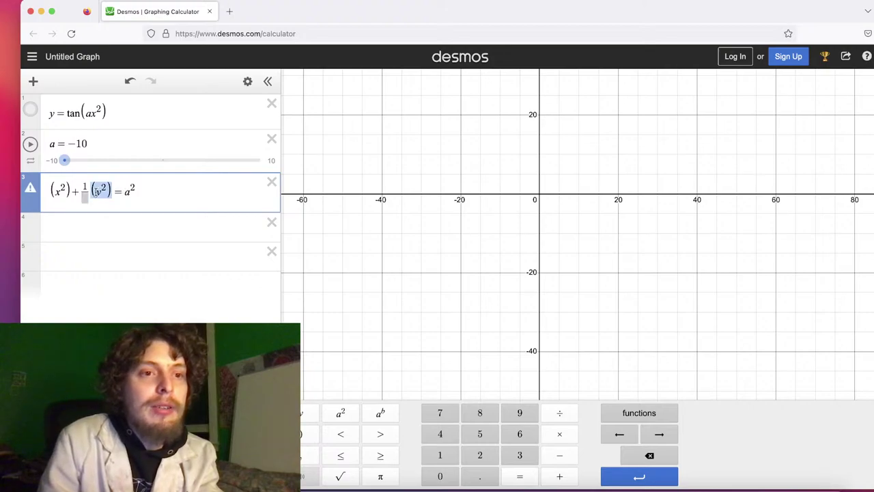
key(ctrl+x)
key(Left)
key(ctrl+v)
Finish editing expression 3, then pan and zoom to bring the new curves into view
scroll(431, 226, up, 5)
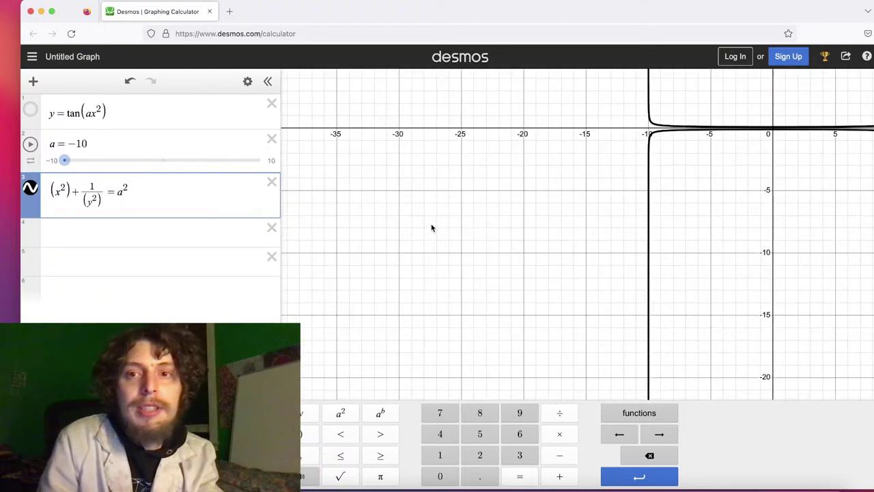
click(652, 179)
drag(459, 205, 221, 215)
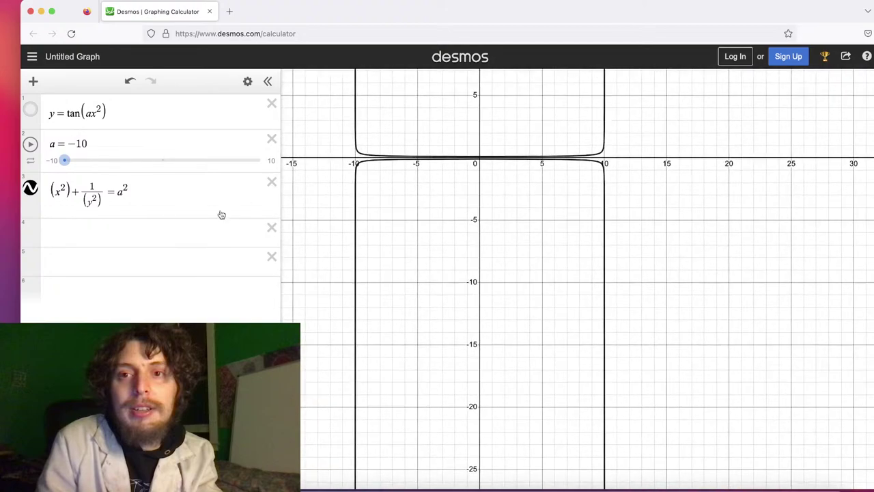
scroll(519, 230, up, 3)
drag(519, 230, 640, 223)
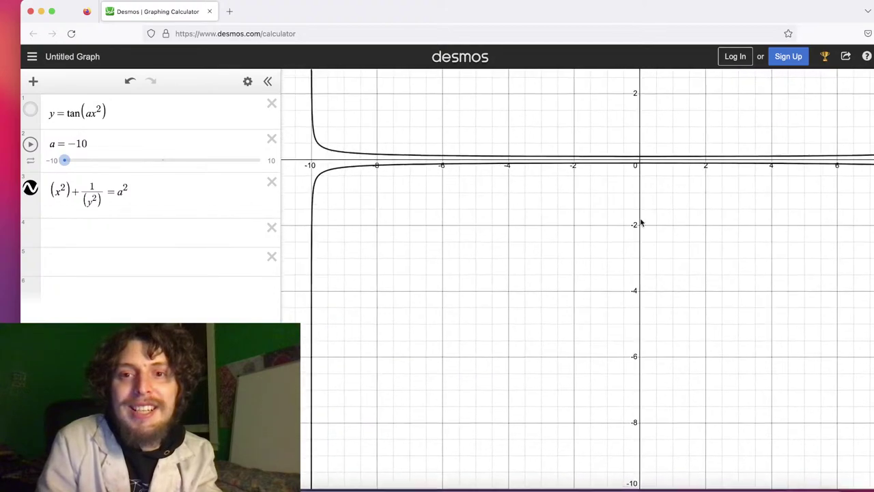
scroll(640, 223, up, 5)
drag(650, 142, 590, 220)
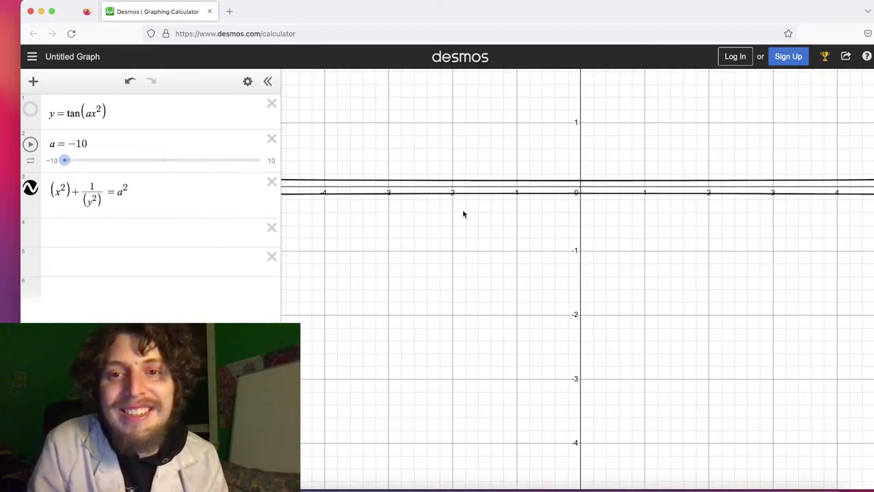
scroll(433, 233, down, 5)
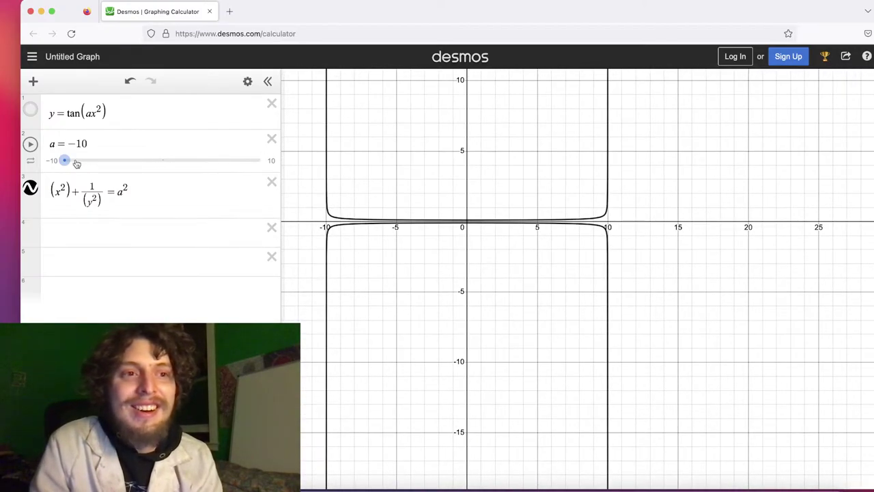
Raise slider a from -10 to 4.5 and select the (x²)+1/(y²) part of expression 3
drag(65, 160, 170, 158)
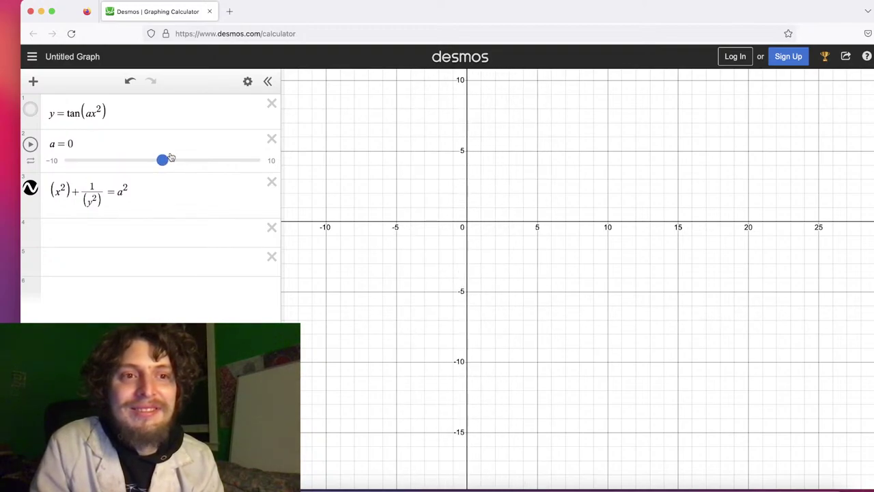
drag(361, 164, 426, 143)
drag(164, 167, 207, 156)
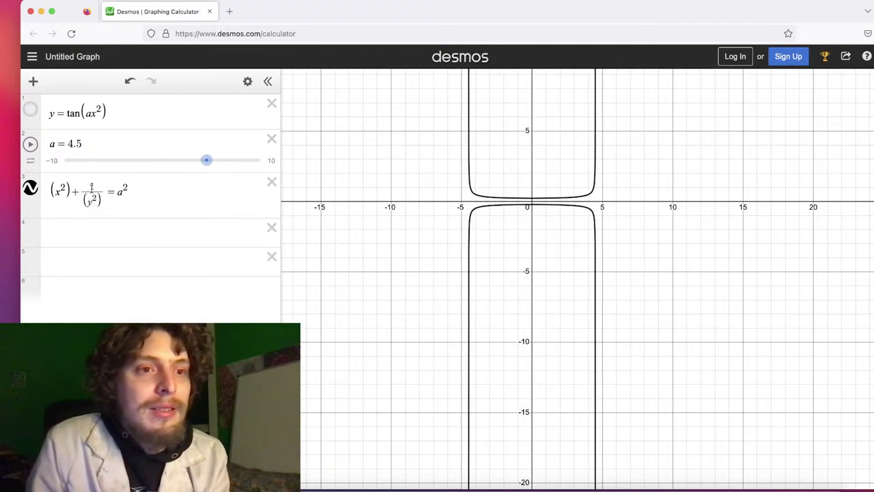
drag(102, 196, 58, 194)
Rewrite expression 3 as x²/y² = a², set a to -2.3, then change the left side to x²+y²
text(x^2)
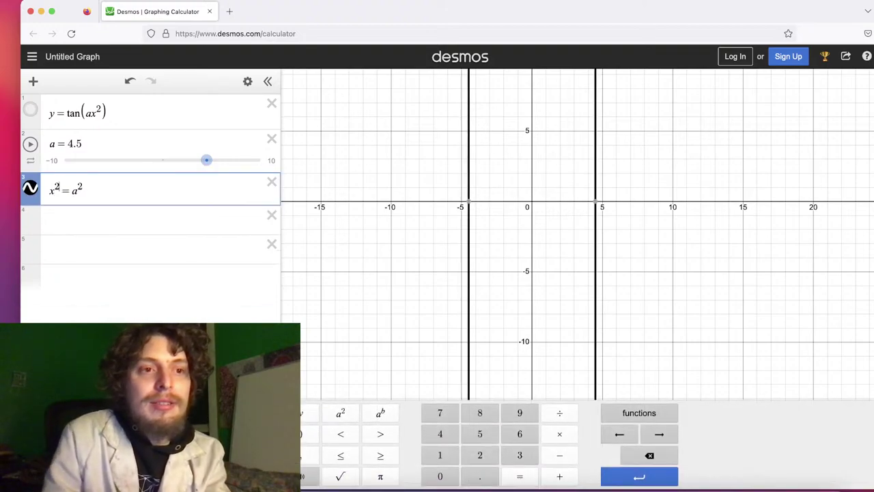
text(/)
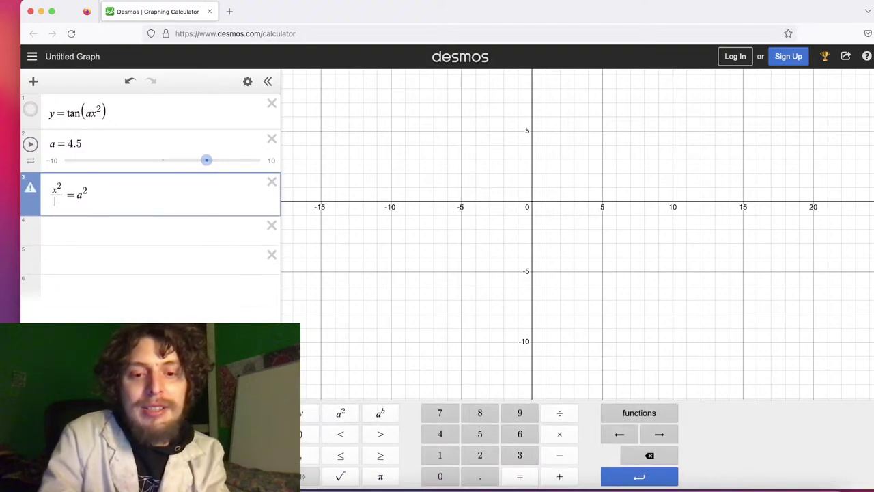
text(y^2)
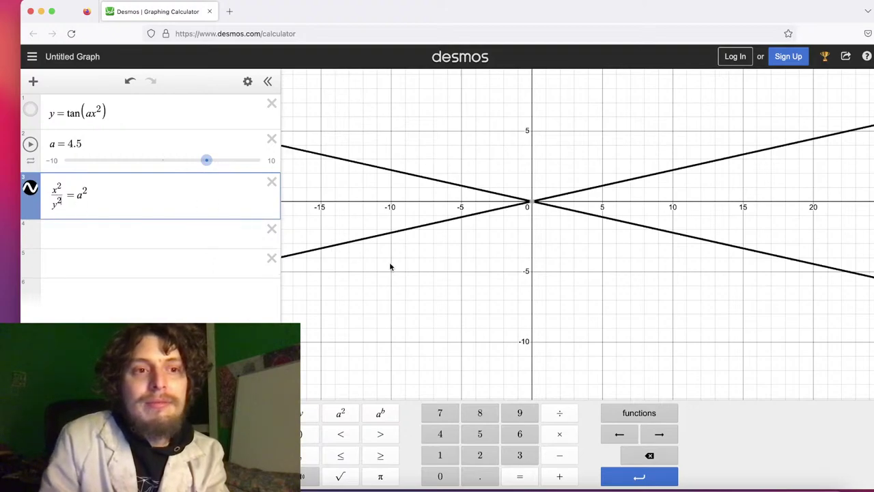
click(461, 282)
scroll(460, 283, down, 3)
drag(207, 161, 144, 162)
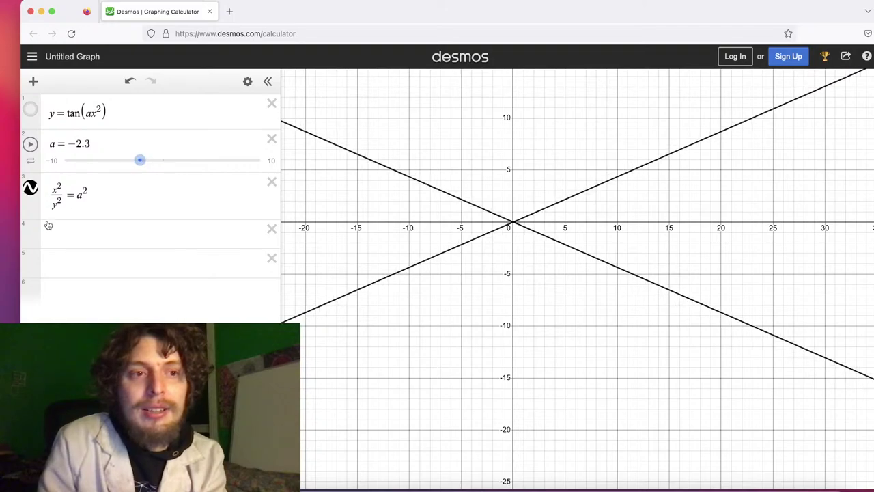
drag(53, 203, 53, 188)
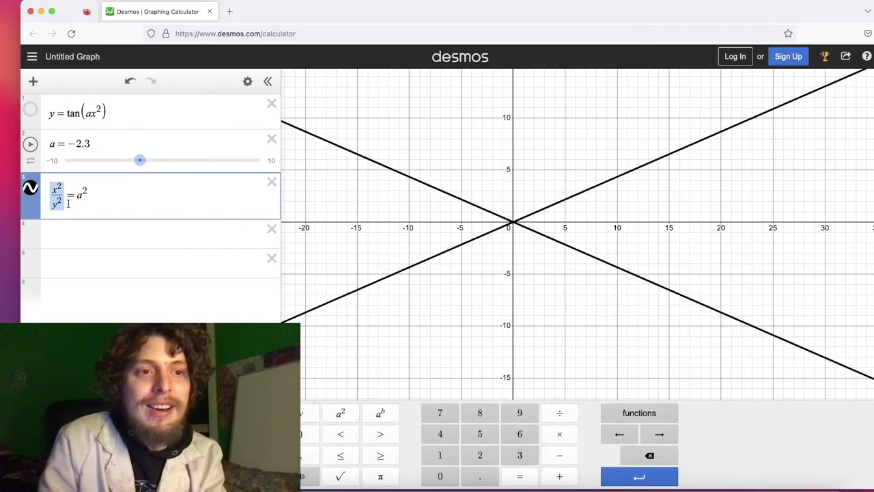
text(x^2)
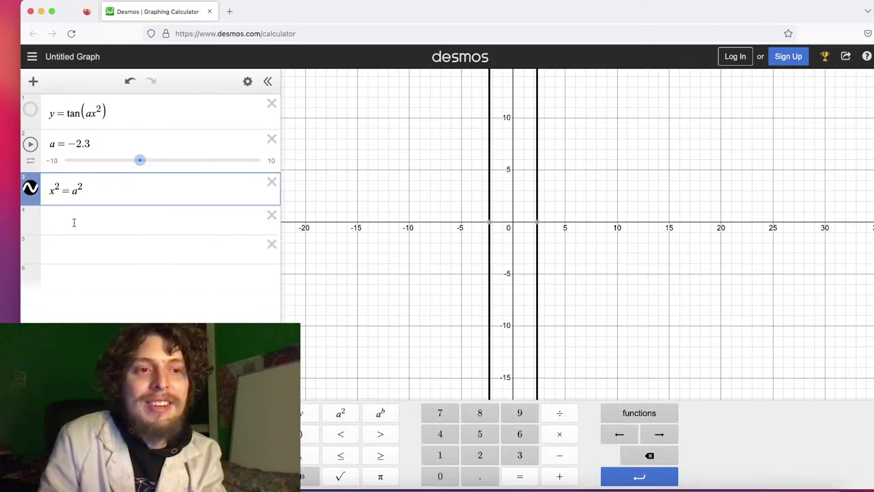
text(+)
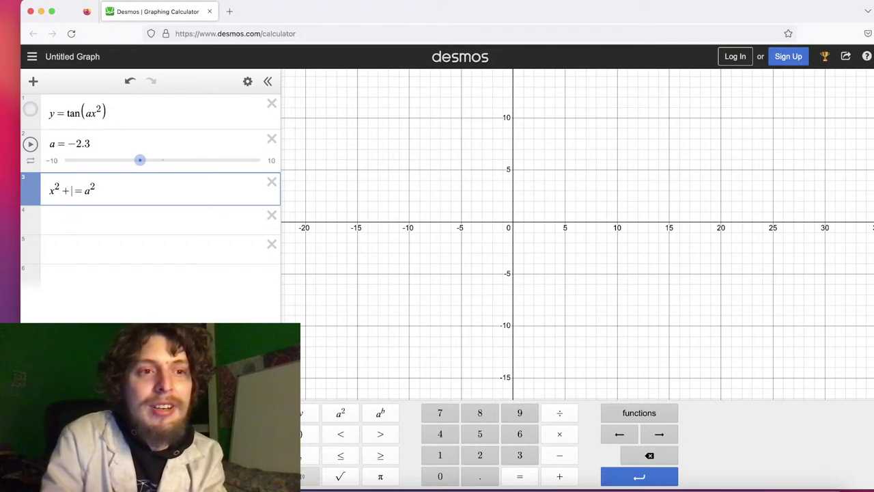
text(y^2)
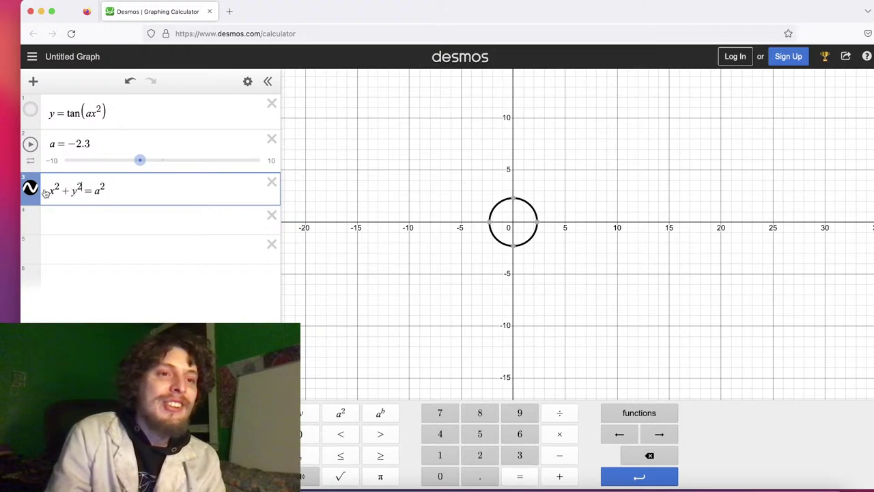
Commit the circle equation and drag slider a to resize the circle
click(572, 213)
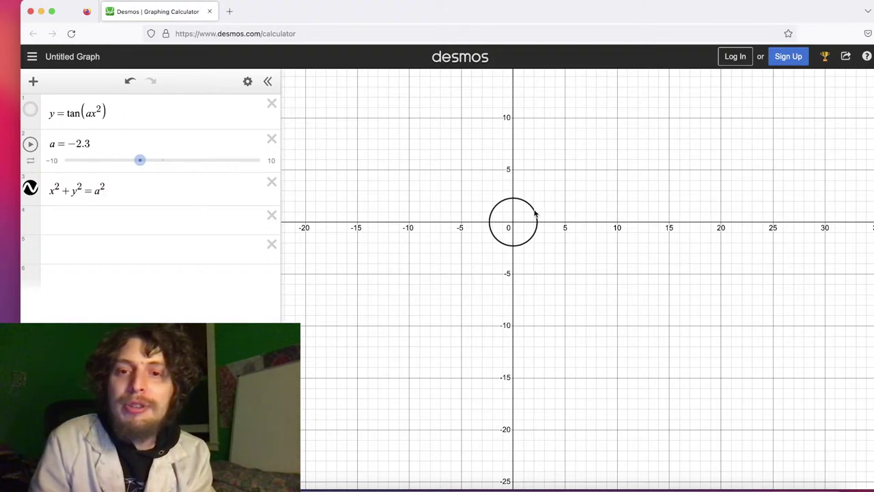
click(20, 197)
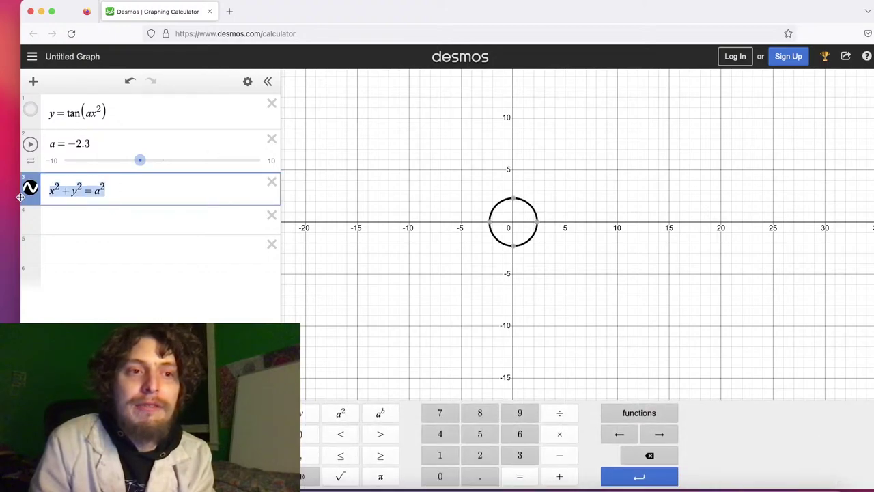
click(96, 191)
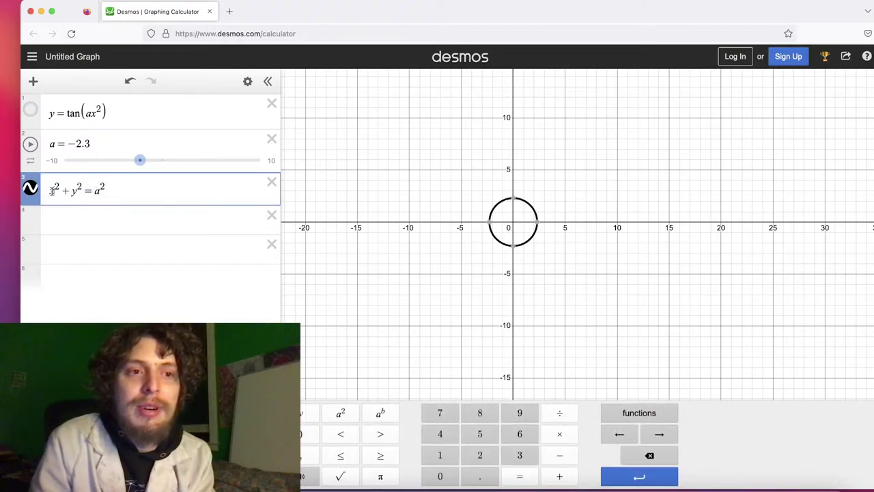
drag(139, 159, 88, 160)
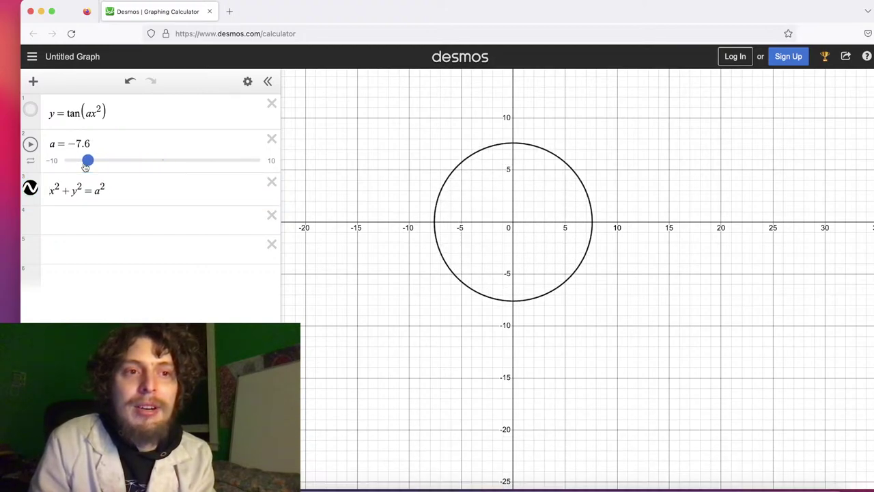
Delete the tan(ax²) expression and animate a, stopping it at 6.73
click(272, 103)
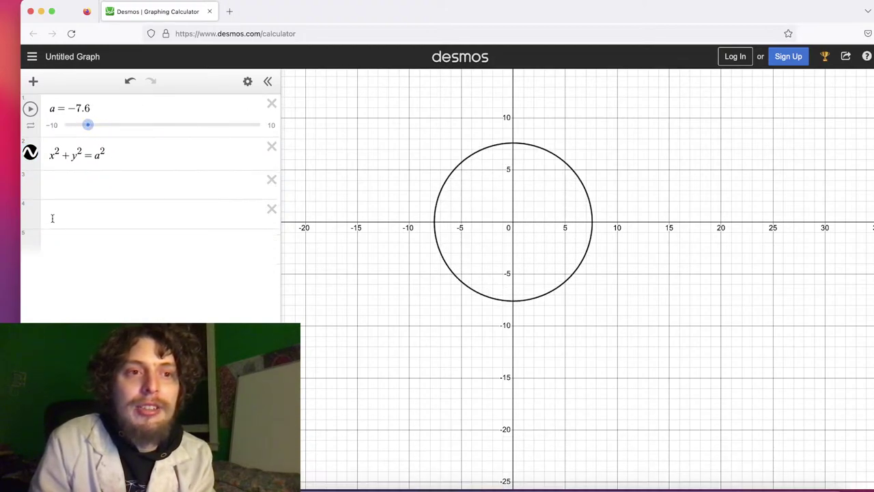
click(50, 154)
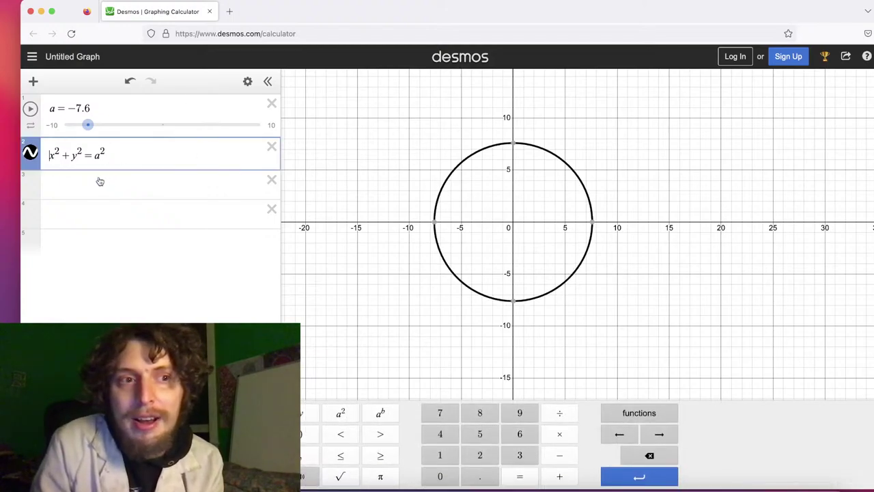
click(30, 109)
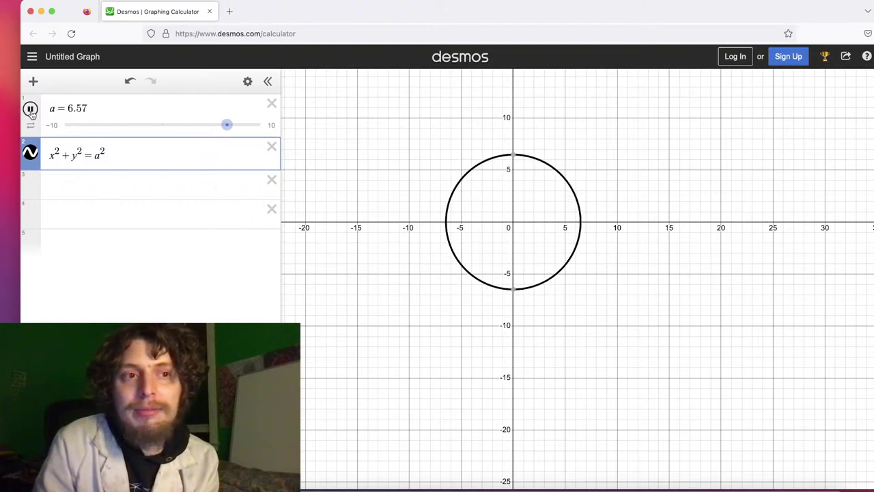
click(30, 109)
click(54, 152)
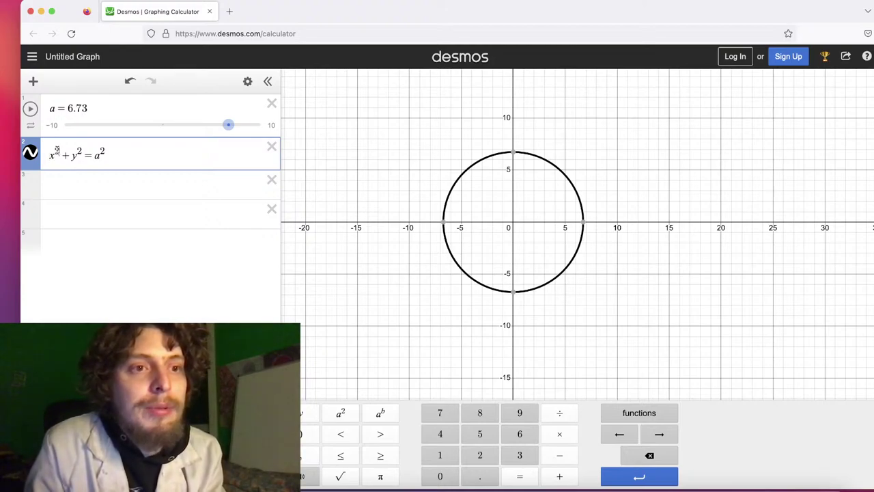
Change x's exponent to 4 and animate a to watch the oval change
key(BackSpace)
text(4)
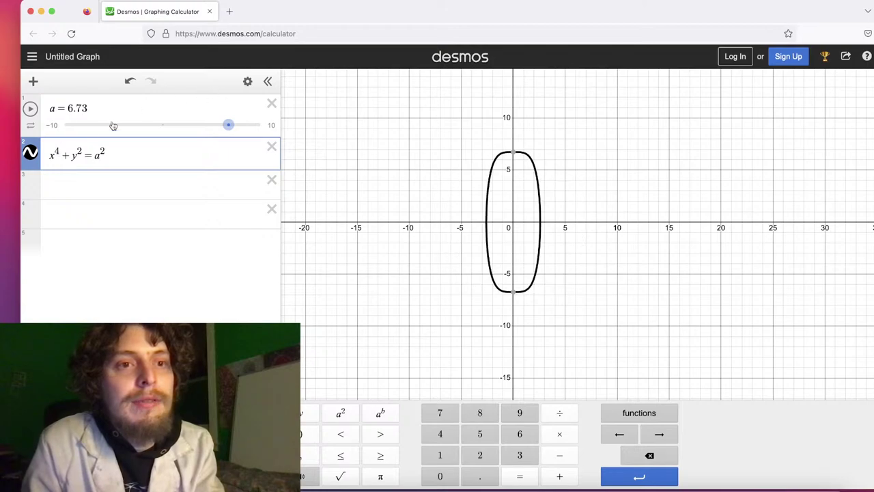
click(30, 109)
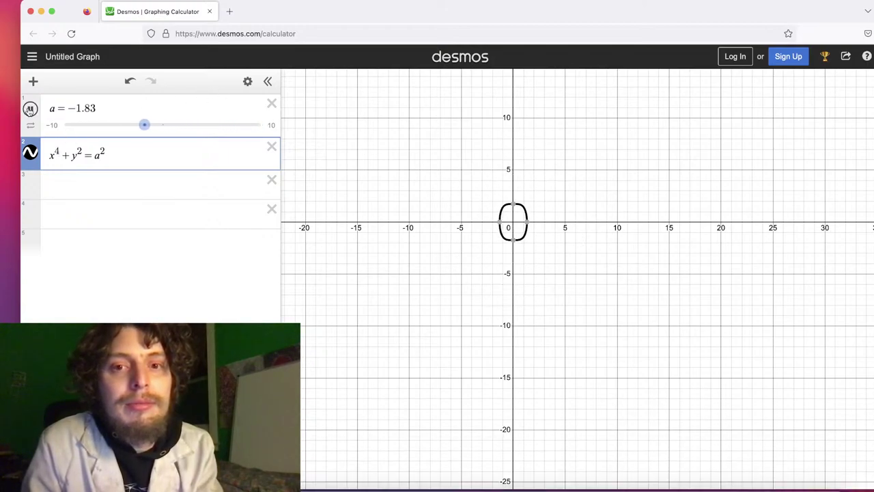
click(30, 110)
Try exponent a, stop a at −8.34, restore x², and start a floor around x²
click(57, 151)
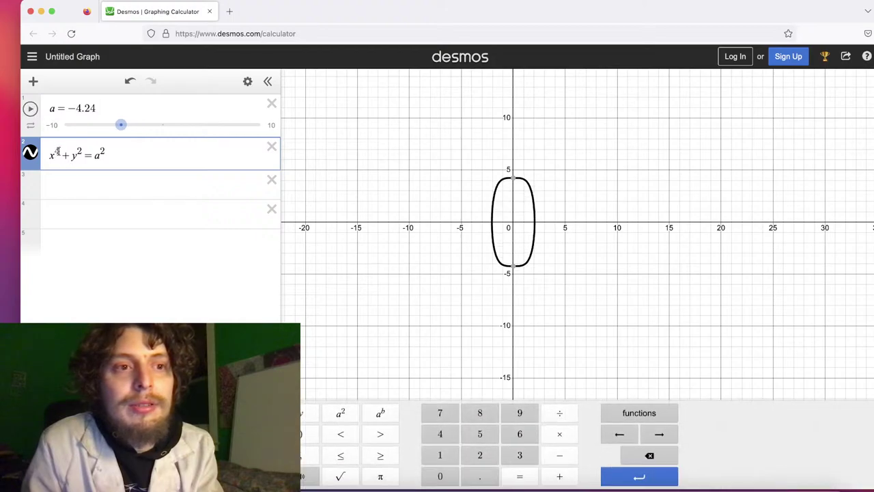
key(BackSpace)
text(a)
click(30, 109)
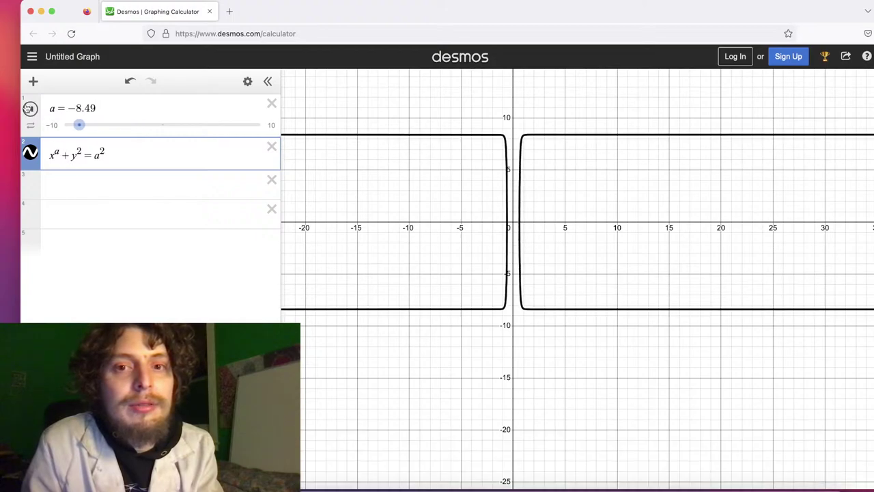
click(30, 109)
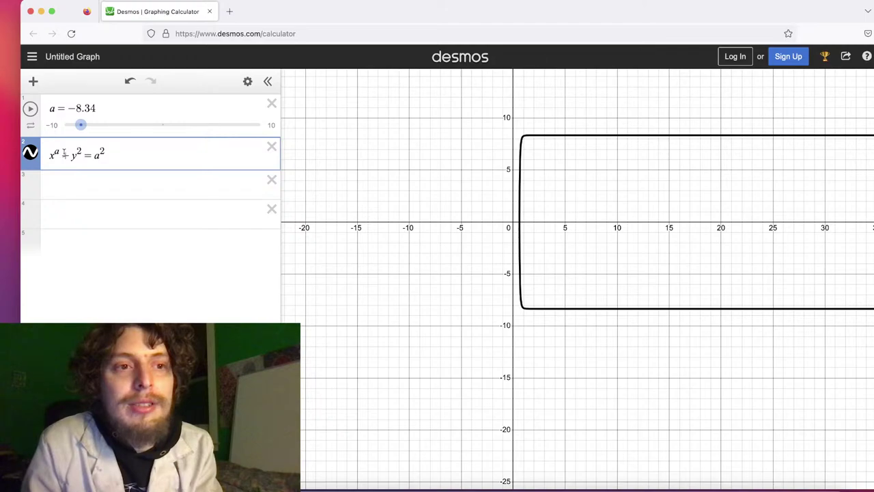
text(^2)
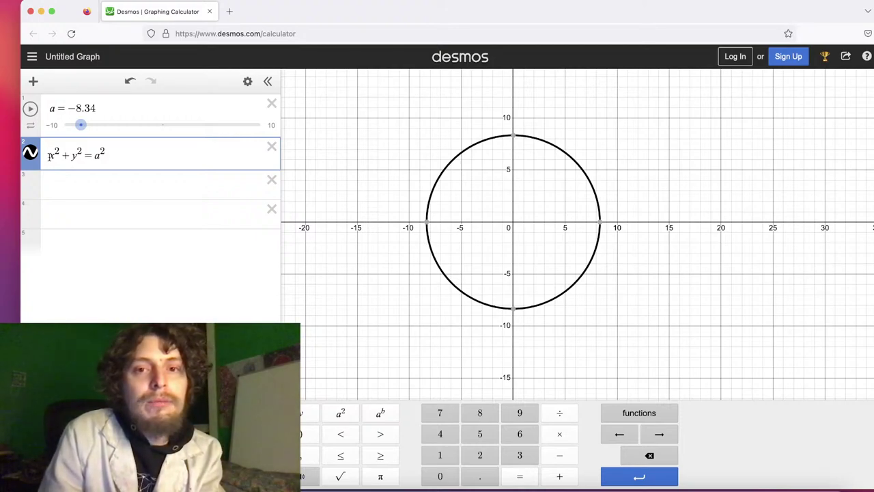
text(floor)
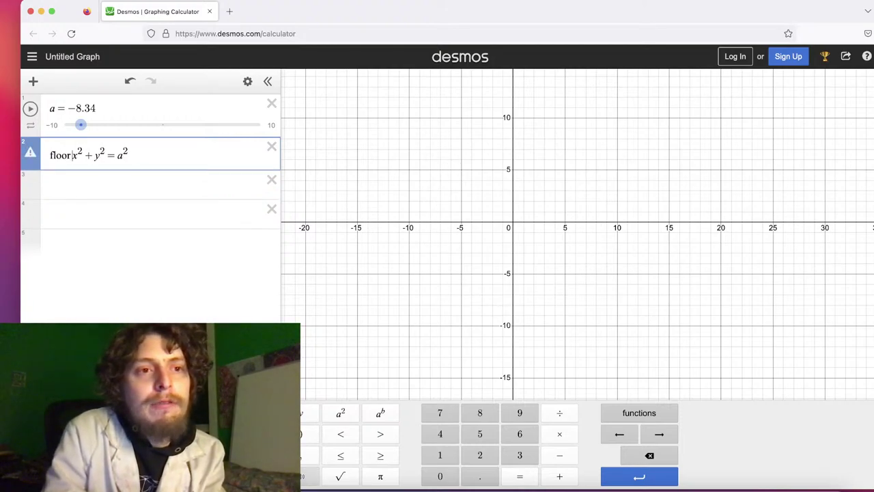
text((x^(2)
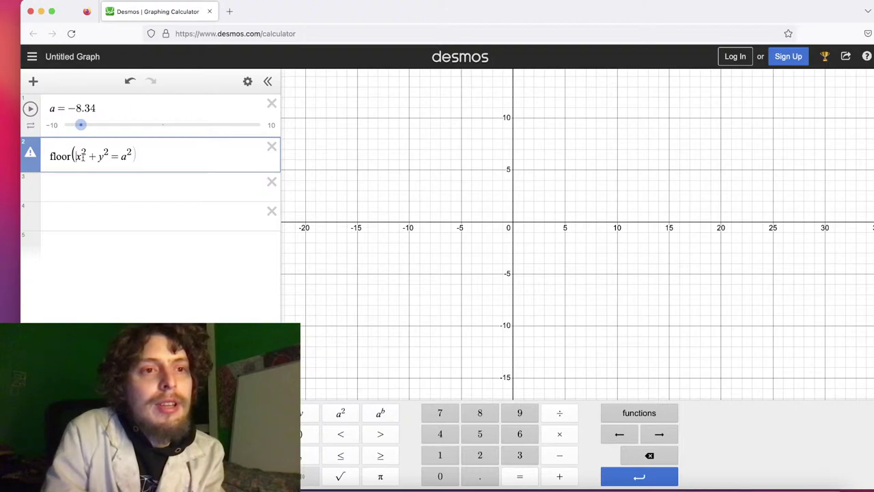
text())
Close the floor around x² and zoom toward the circle's right edge
key(BackSpace)
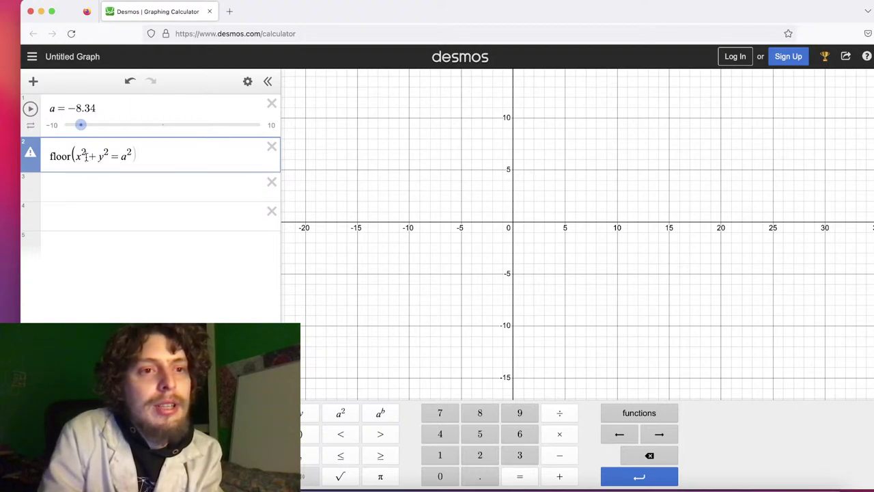
text())
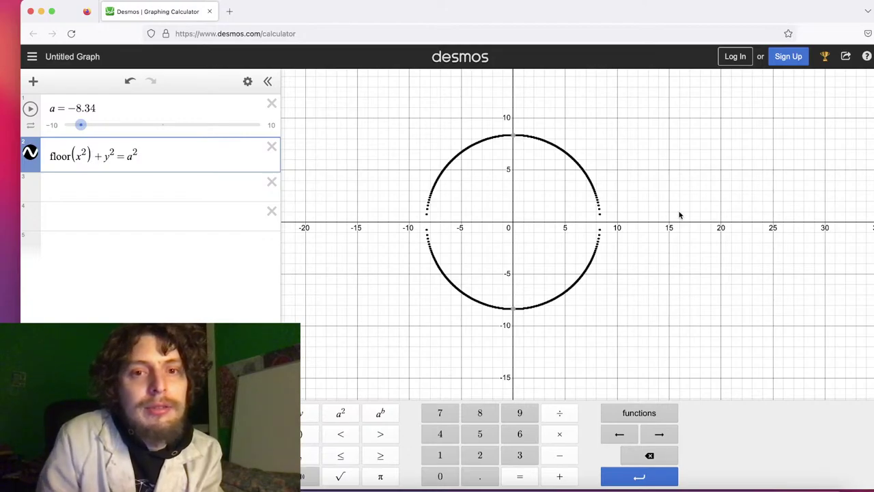
scroll(679, 215, up, 5)
drag(640, 195, 676, 259)
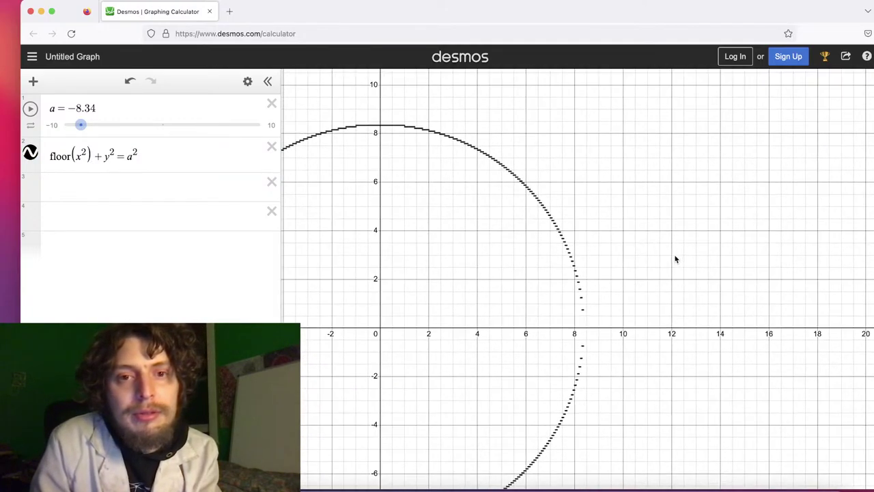
scroll(675, 259, up, 4)
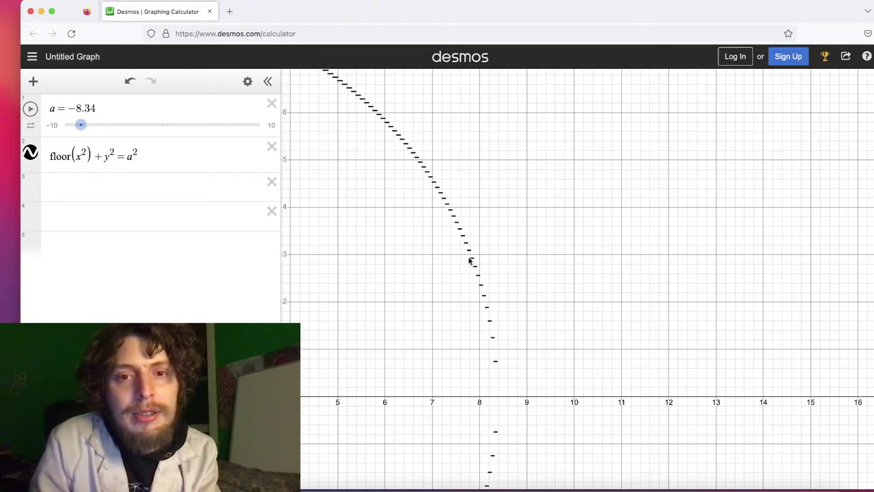
Trace coordinates along the stepped curve, then recentre the view on the whole circle
drag(470, 261, 449, 203)
drag(294, 193, 499, 220)
scroll(502, 224, down, 2)
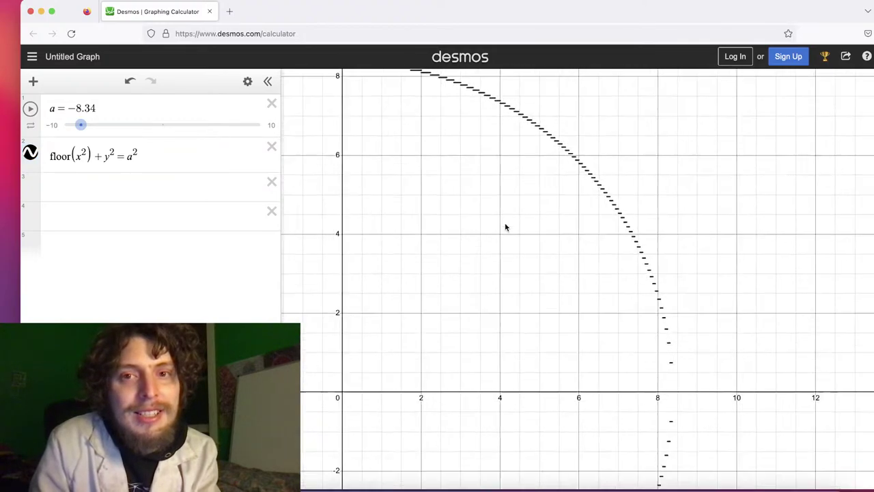
scroll(506, 227, down, 3)
scroll(505, 226, up, 5)
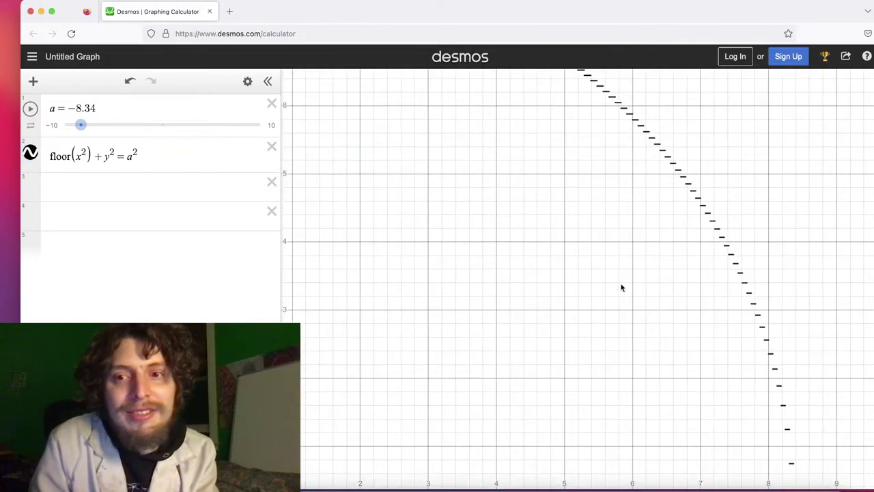
scroll(457, 131, down, 2)
scroll(668, 342, down, 4)
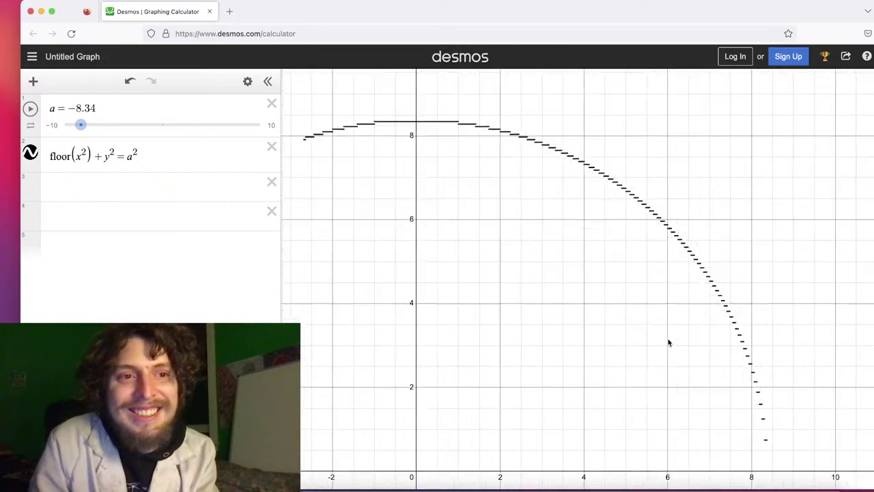
scroll(621, 320, down, 2)
drag(621, 320, 636, 166)
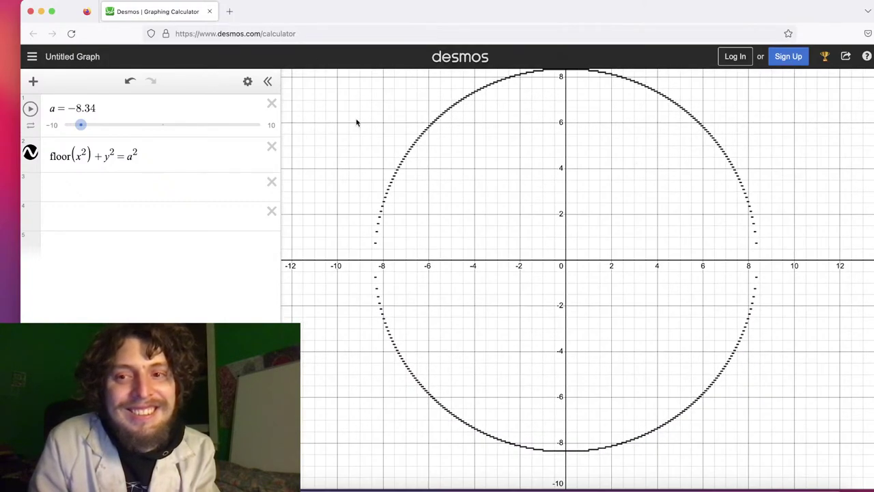
click(106, 158)
Enter floor(x²) in the equation and view the resulting graph
text(floor(x²)
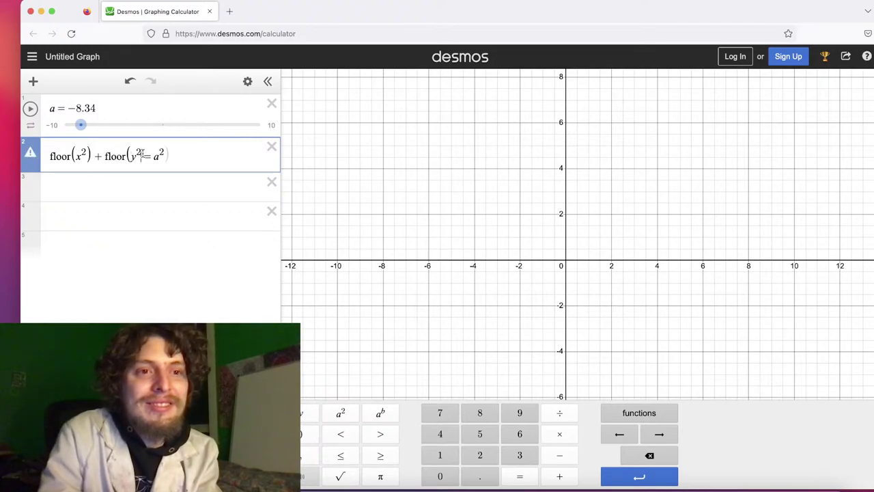
text())
click(628, 196)
scroll(629, 196, up, 3)
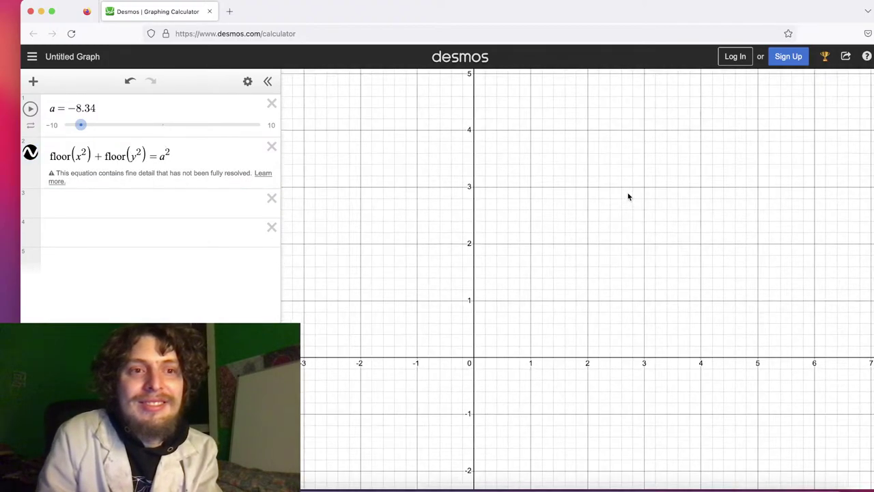
scroll(626, 180, down, 5)
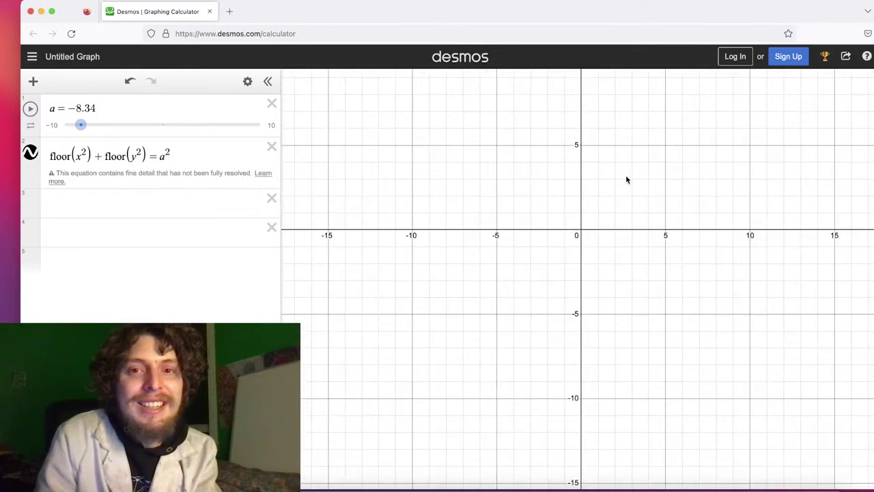
Remove the floor from y² and wrap a² in floor instead
mouse_move(132, 157)
mouse_down()
mouse_move(104, 156)
mouse_move(125, 155)
mouse_up()
click(105, 156)
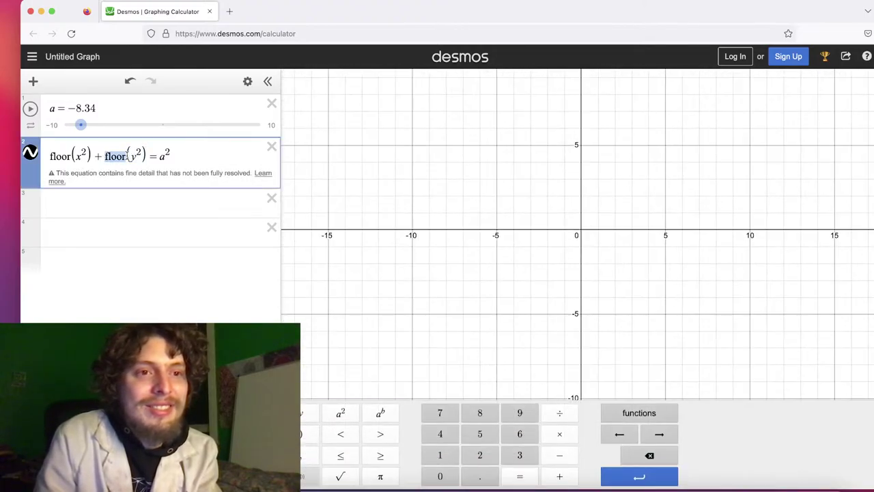
key(BackSpace)
click(140, 155)
text(floor )
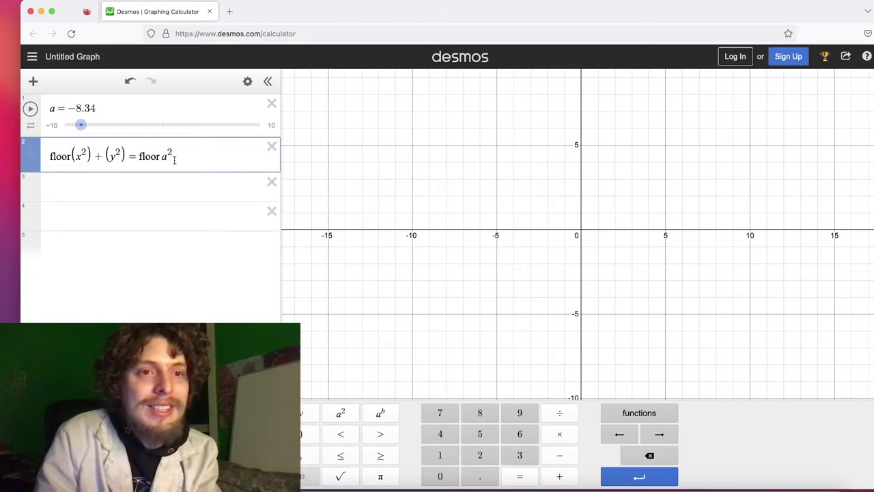
text(()
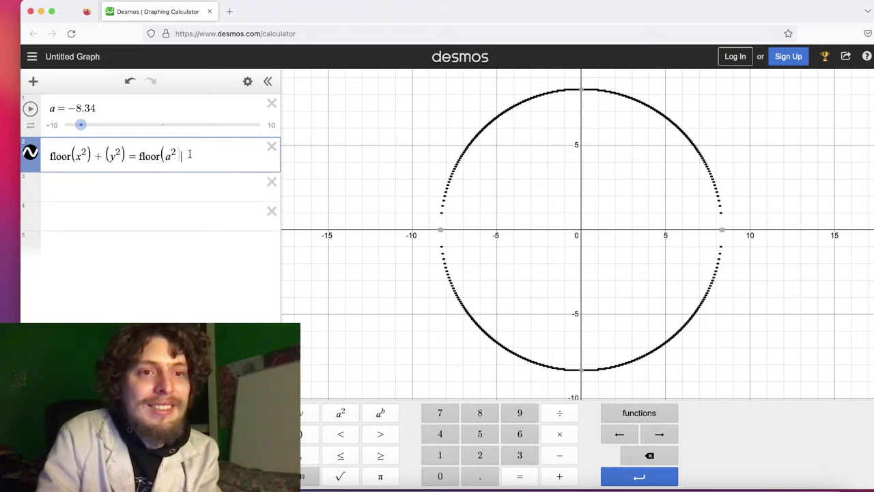
Pan and zoom until the whole stepped circle shows, then select all of expression 2
scroll(683, 195, up, 5)
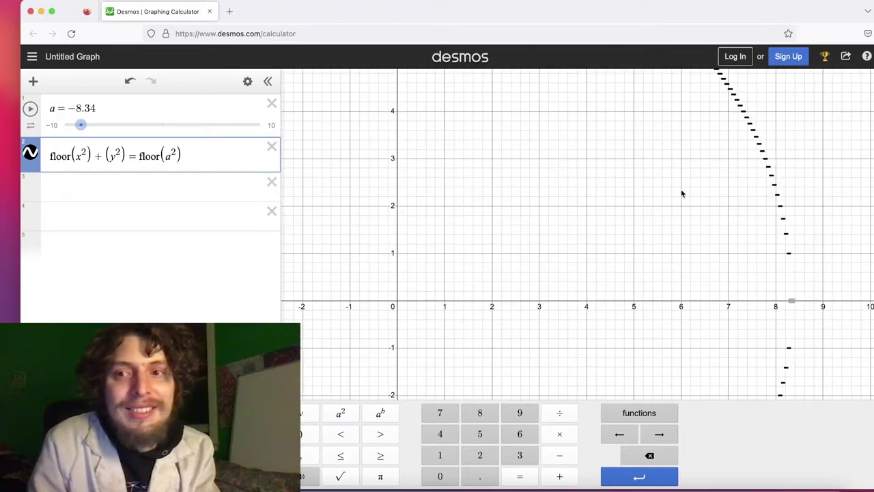
drag(683, 191, 772, 371)
scroll(600, 237, up, 3)
drag(600, 237, 607, 242)
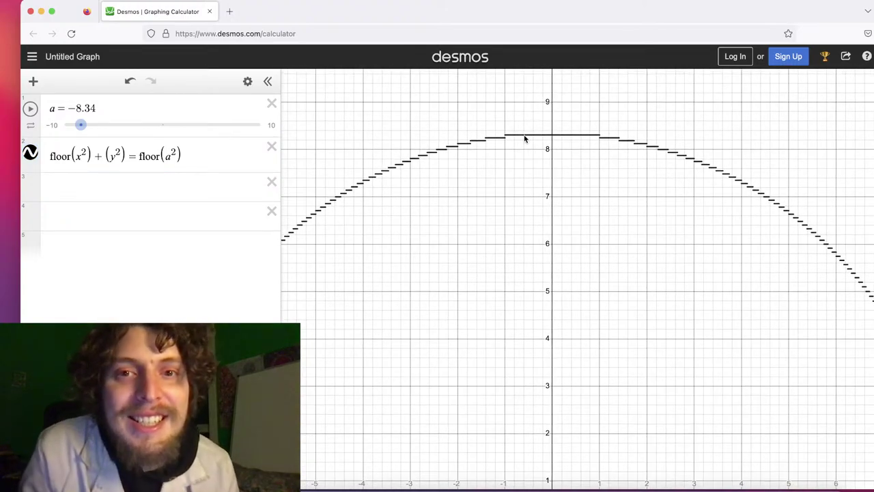
drag(472, 216, 659, 20)
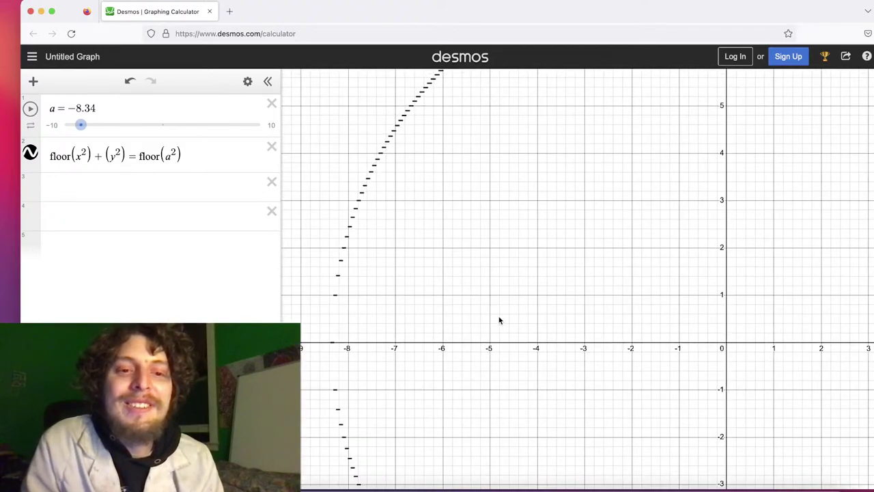
drag(499, 318, 498, 37)
drag(575, 187, 306, 175)
drag(572, 218, 581, 363)
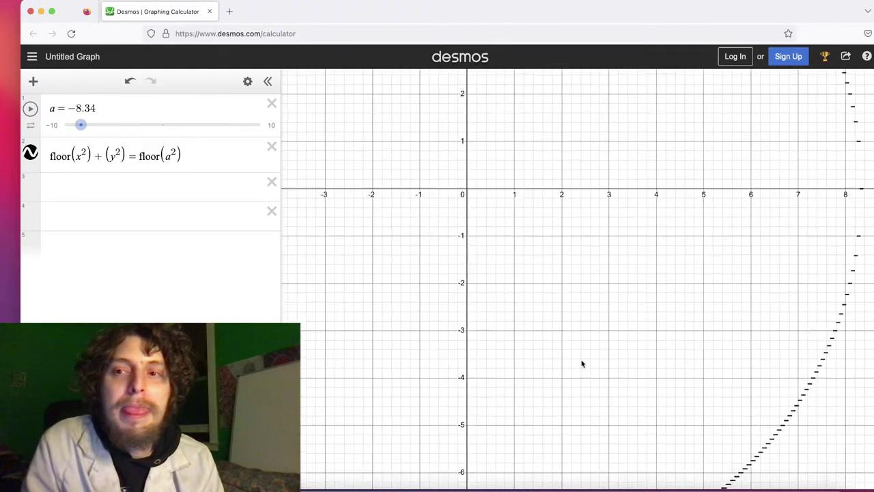
drag(572, 129, 656, 225)
scroll(614, 405, down, 5)
drag(248, 149, 30, 140)
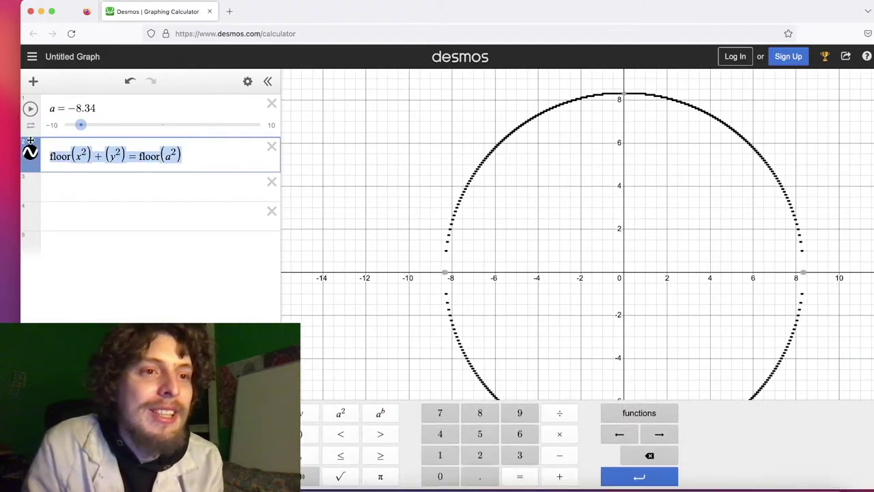
Replace expression 2 with floor(tan(x)), correcting the misspelled function name to tan
text(f)
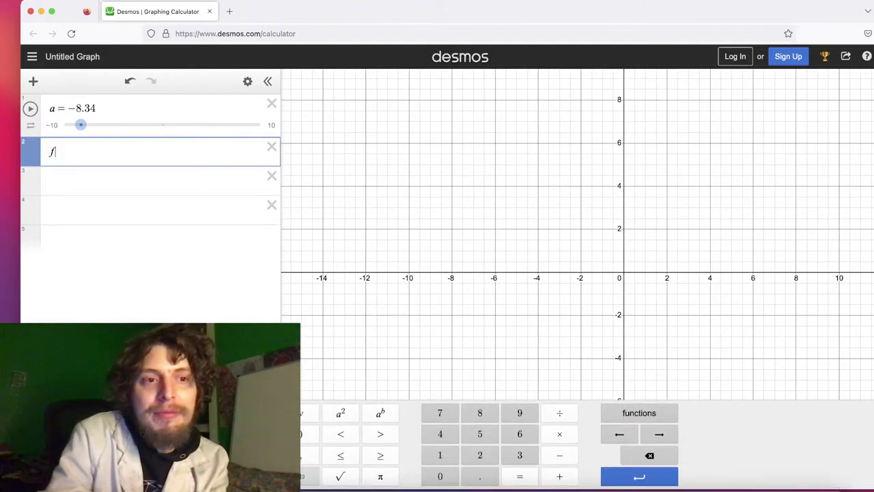
text(loor(sin(x)
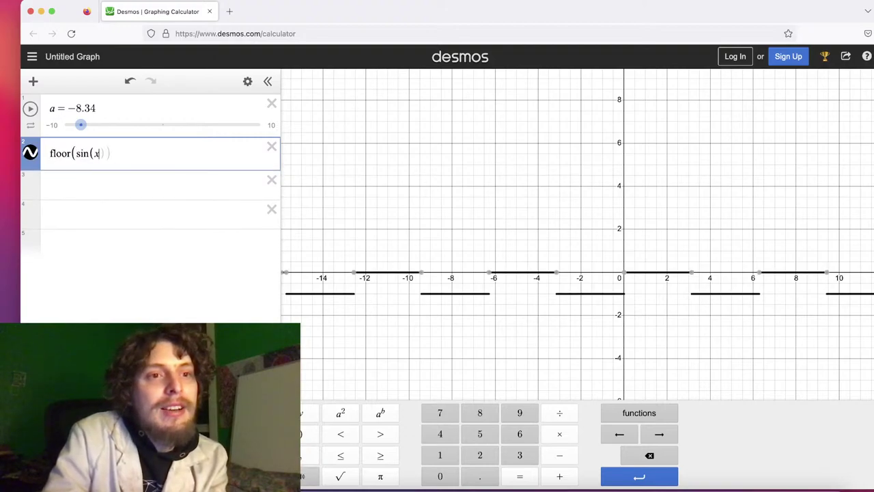
click(80, 152)
text(t)
double_click(78, 153)
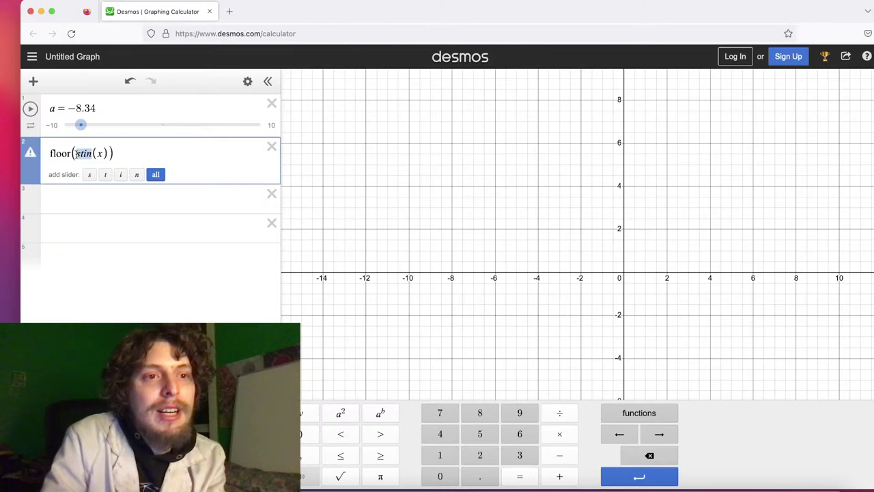
text(tan)
click(560, 205)
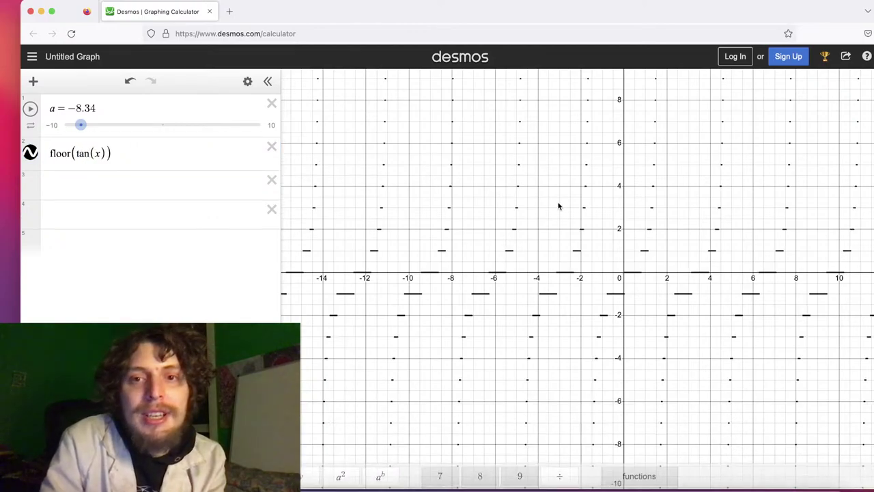
scroll(558, 205, down, 4)
scroll(558, 206, up, 5)
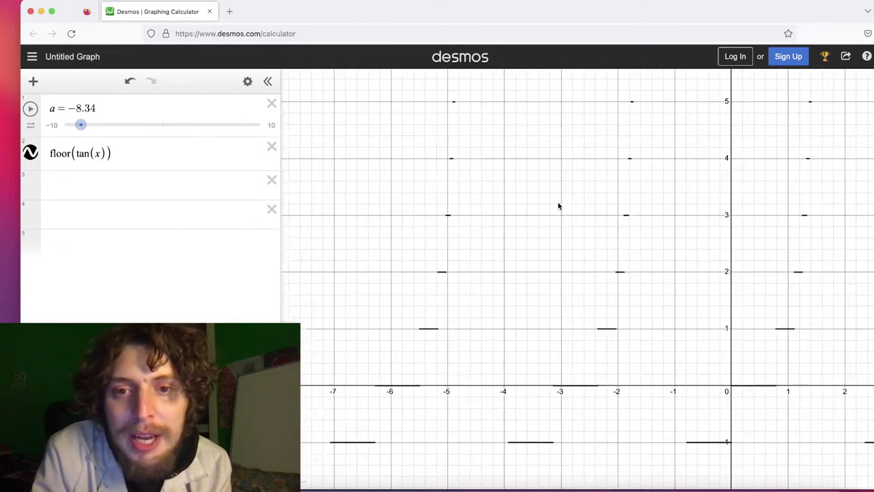
scroll(558, 209, down, 3)
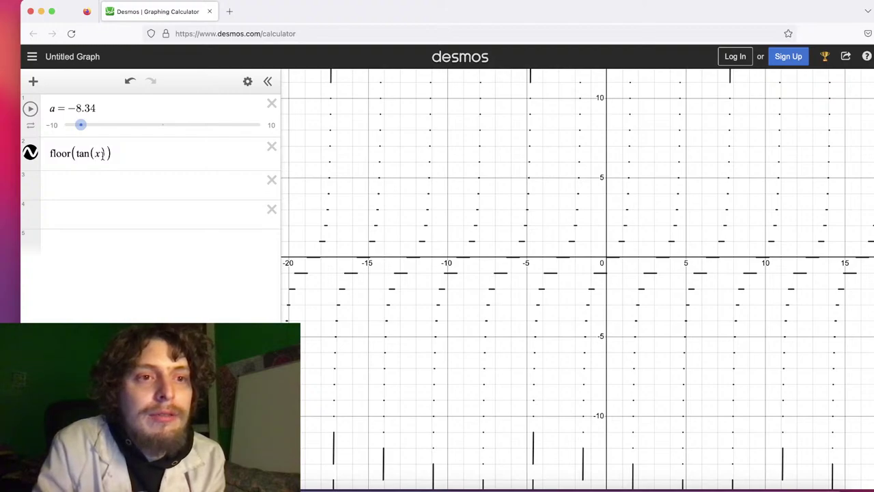
Change it to floor(tan(x²)), examine the plot, then select the whole expression
click(102, 154)
text(^2)
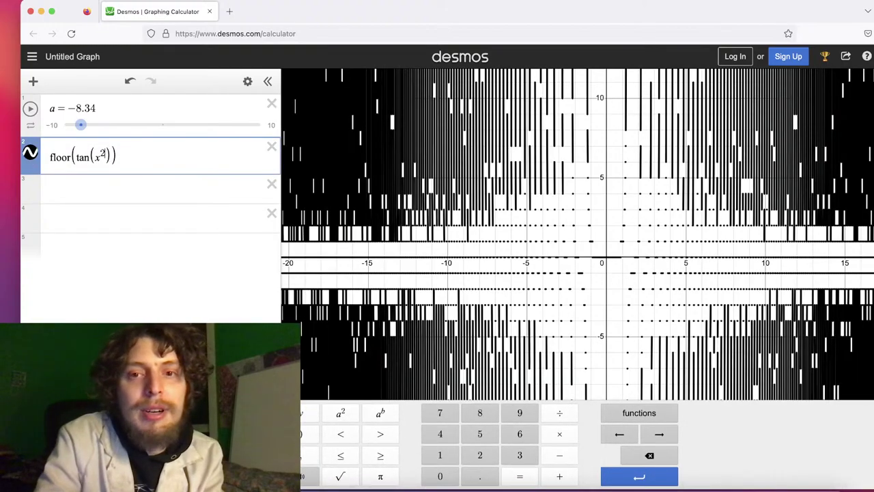
scroll(632, 155, up, 5)
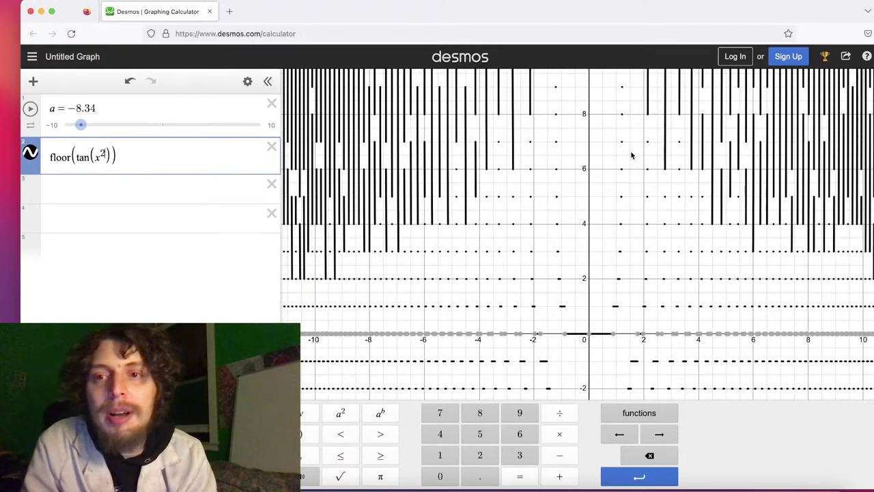
scroll(631, 156, down, 8)
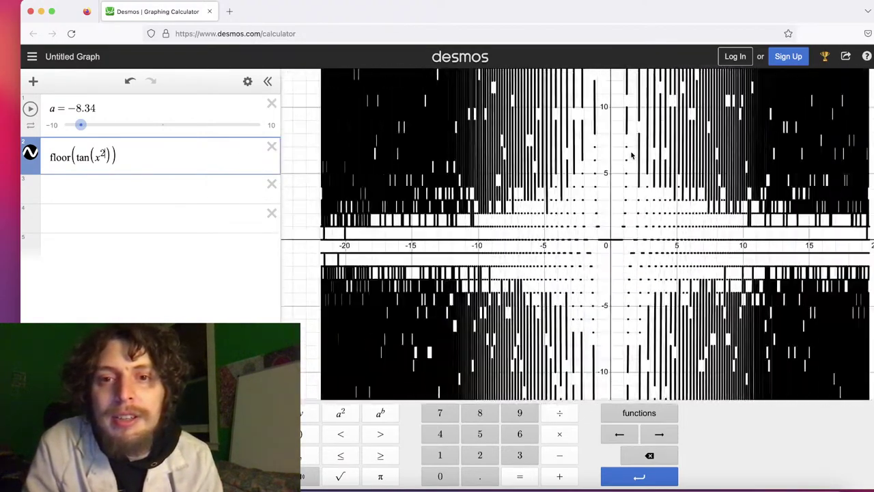
click(610, 173)
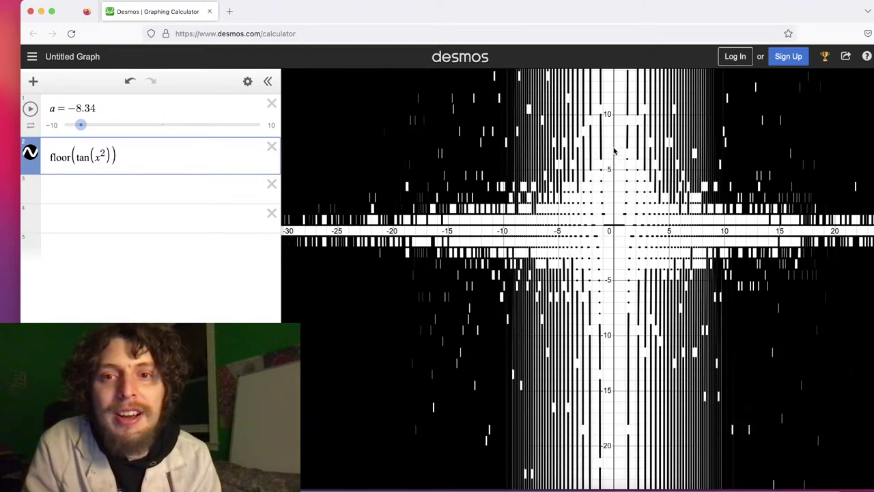
drag(615, 150, 569, 178)
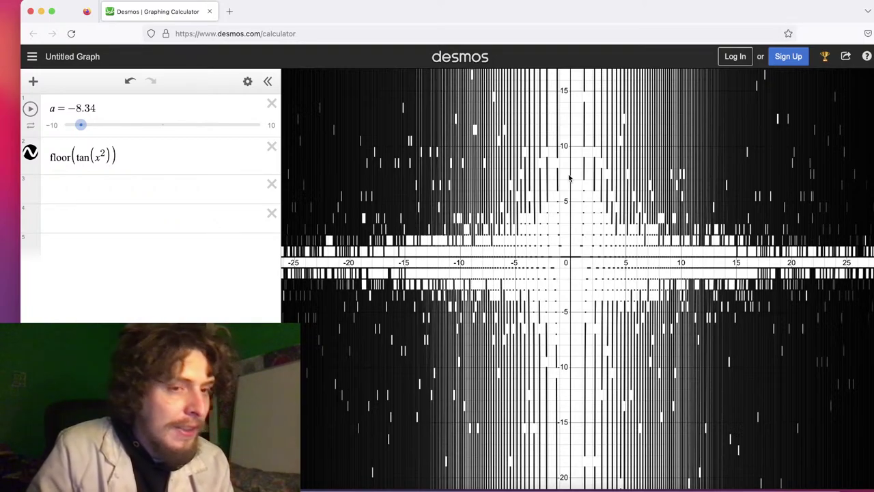
click(71, 154)
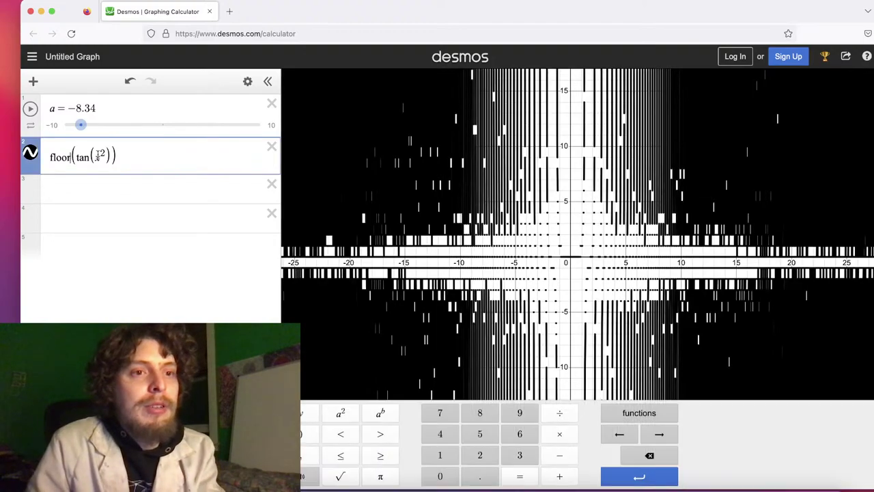
drag(86, 157, 32, 156)
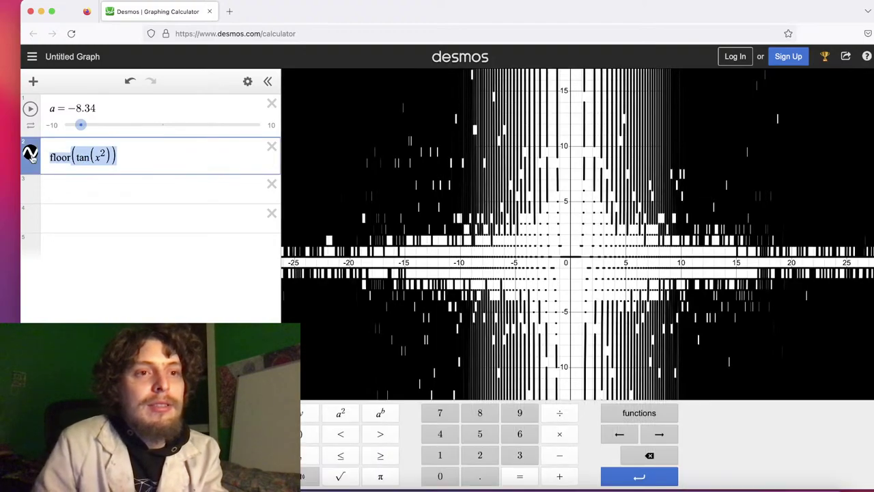
Enter tan(floor(x²)) in row 2 and pan the view toward its dotted curves
text(t)
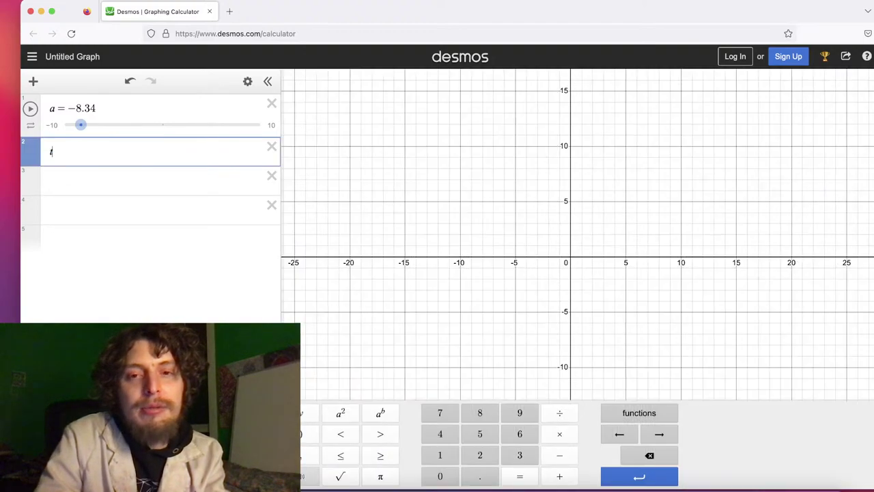
text(an(floor(x^2))
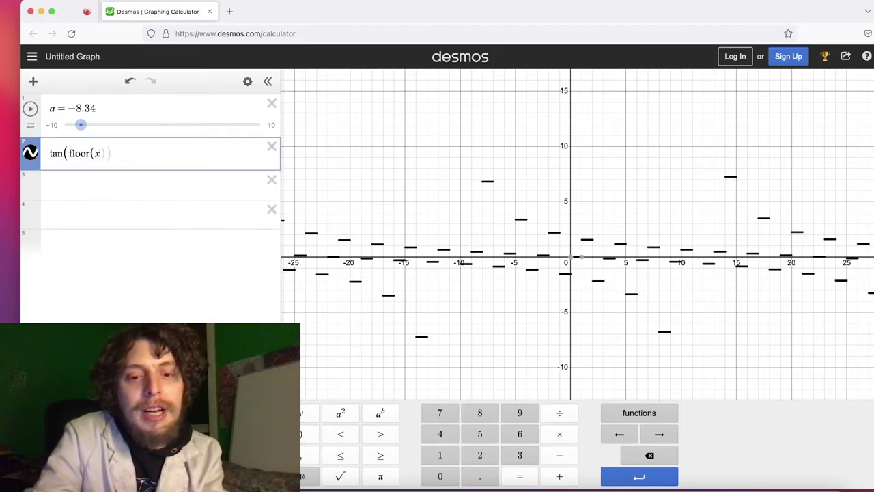
scroll(568, 253, down, 5)
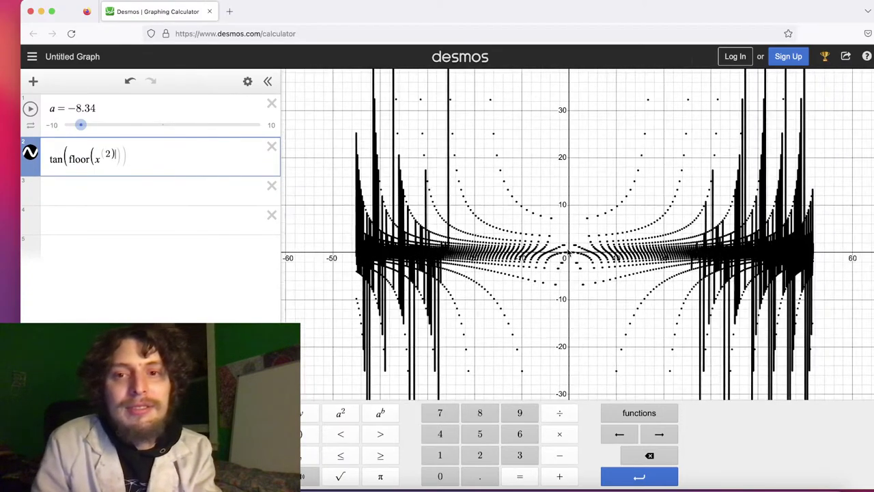
scroll(568, 253, down, 5)
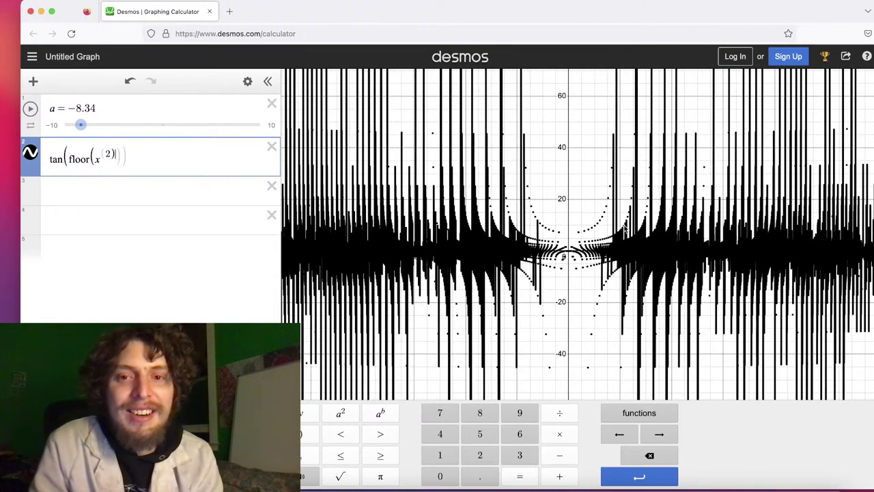
drag(627, 208, 428, 128)
scroll(582, 130, up, 2)
scroll(608, 212, up, 5)
drag(620, 156, 513, 141)
scroll(513, 140, up, 5)
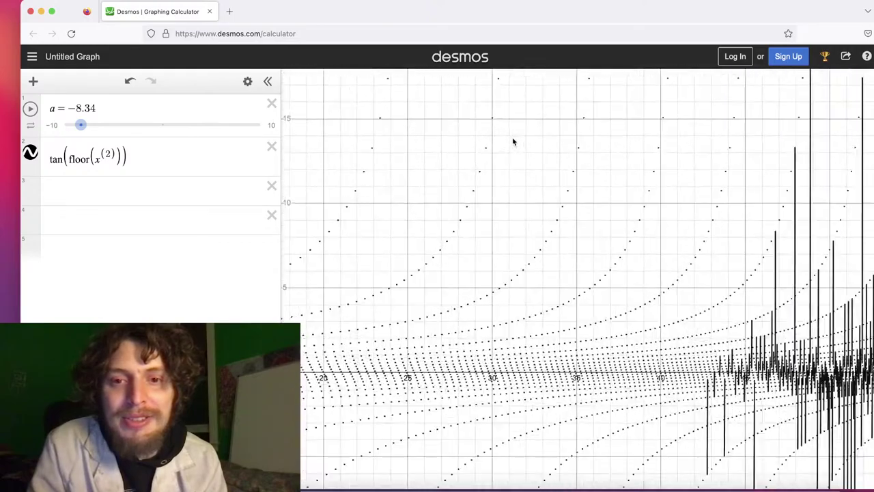
Explore the spiky region on the right, inspect a curve point, and return toward the origin
drag(575, 215, 360, 111)
drag(682, 220, 595, 197)
scroll(551, 198, up, 4)
click(540, 198)
drag(301, 140, 717, 162)
drag(474, 163, 806, 159)
scroll(833, 170, down, 6)
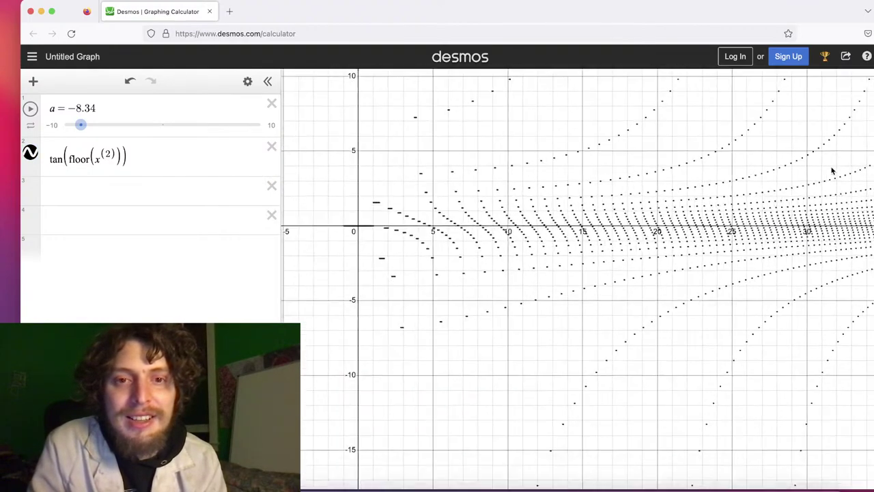
scroll(508, 143, down, 3)
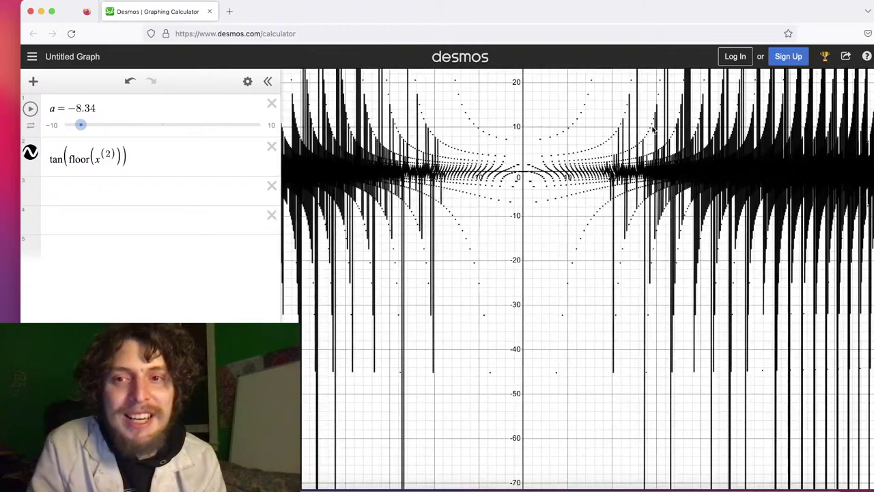
click(481, 137)
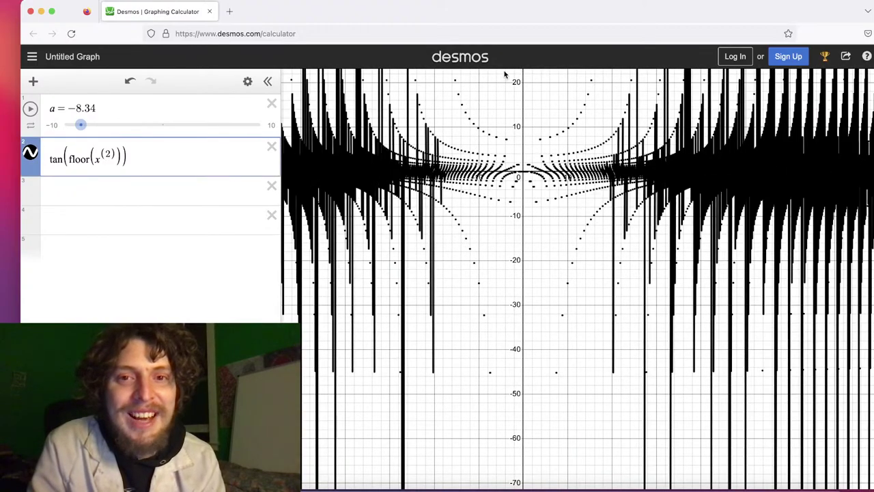
drag(491, 89, 538, 162)
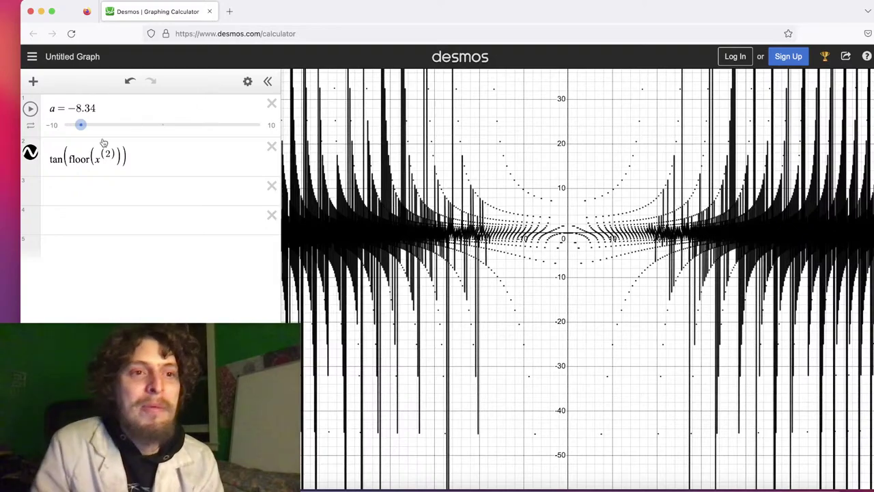
Replace the leading tan with sin to make sin(floor(x²))
click(137, 158)
drag(63, 159, 37, 157)
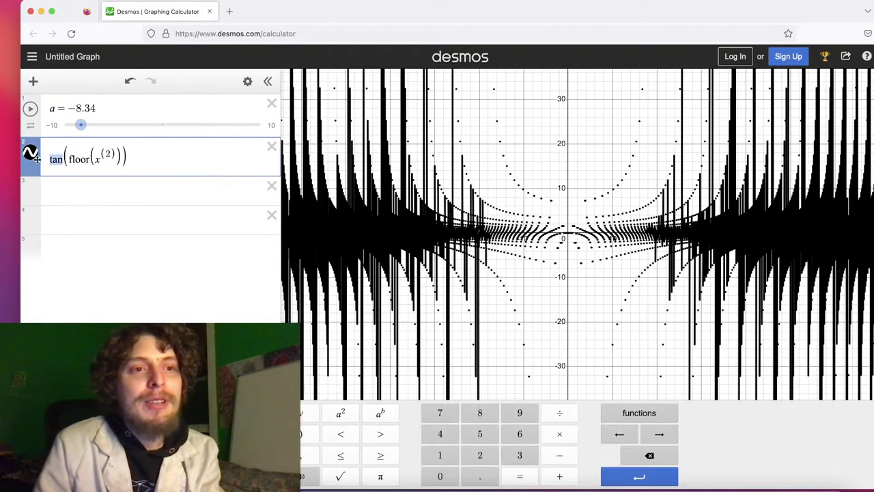
text(sin)
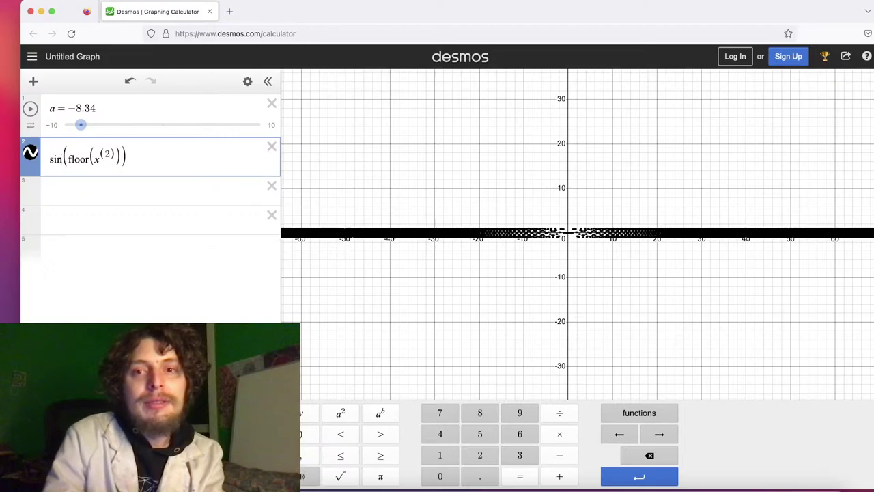
scroll(711, 250, up, 5)
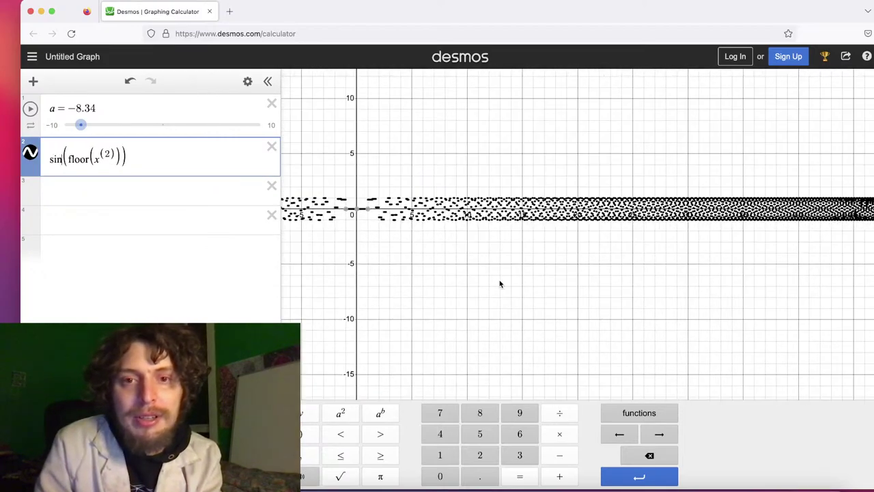
click(689, 285)
Zoom in and shift the view to show positive x from about 0 to 4.5
scroll(690, 285, up, 4)
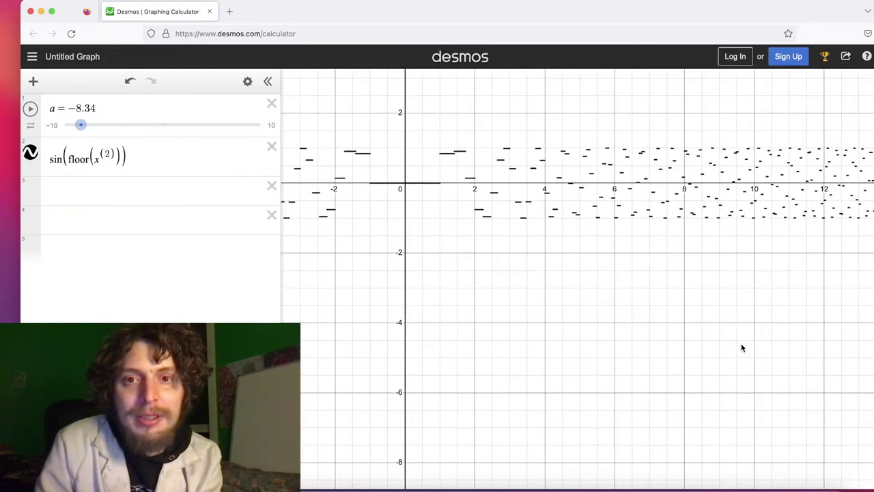
scroll(741, 346, up, 4)
drag(460, 320, 558, 346)
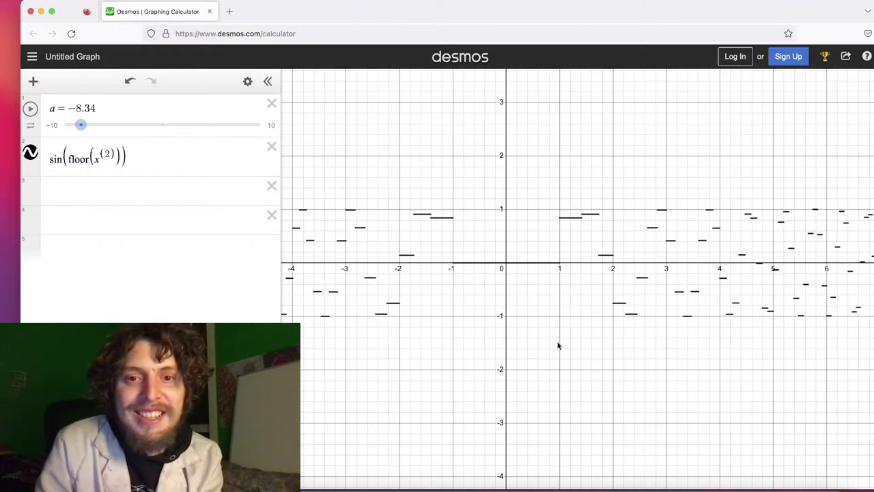
scroll(527, 234, up, 5)
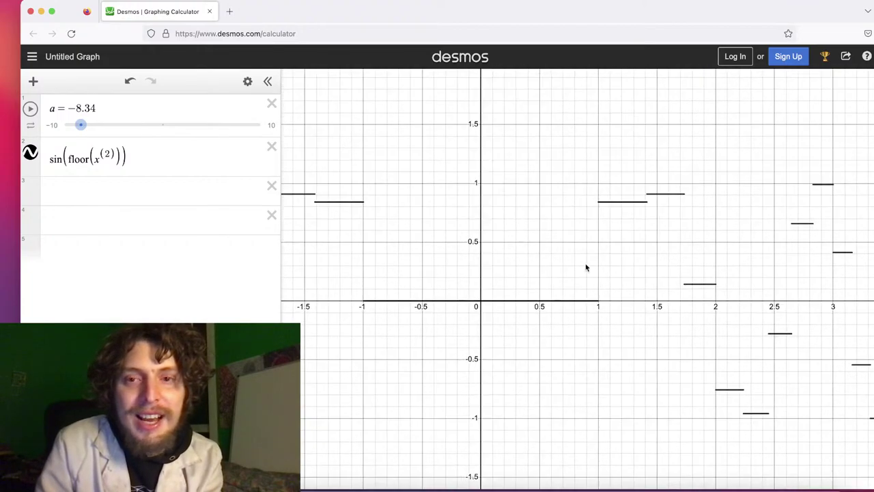
drag(585, 267, 486, 233)
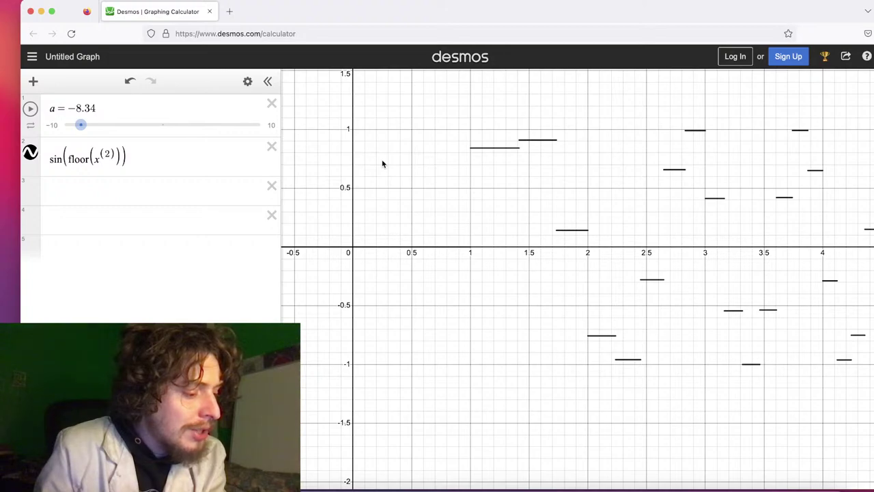
Change the inner floor to ceil and the outer sin to tan
double_click(87, 158)
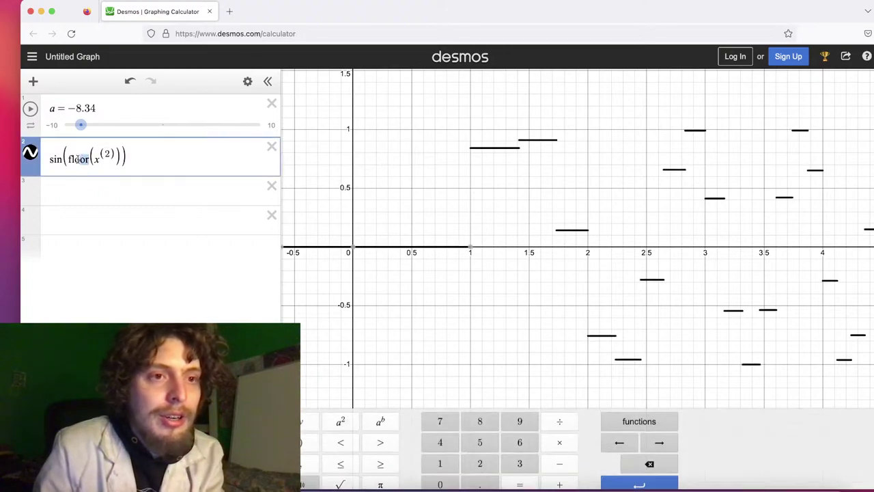
text(ceil ing)
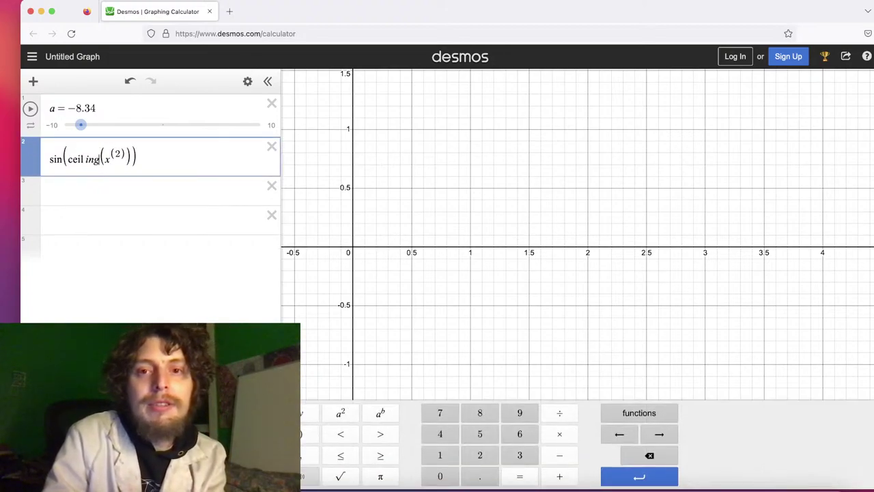
key(BackSpace)
key(BackSpace)
key(BackSpace)
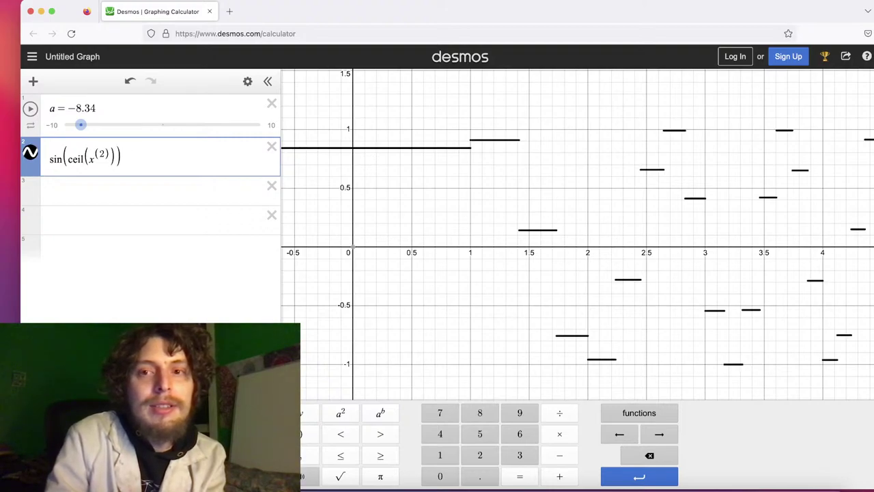
double_click(61, 159)
text(floor)
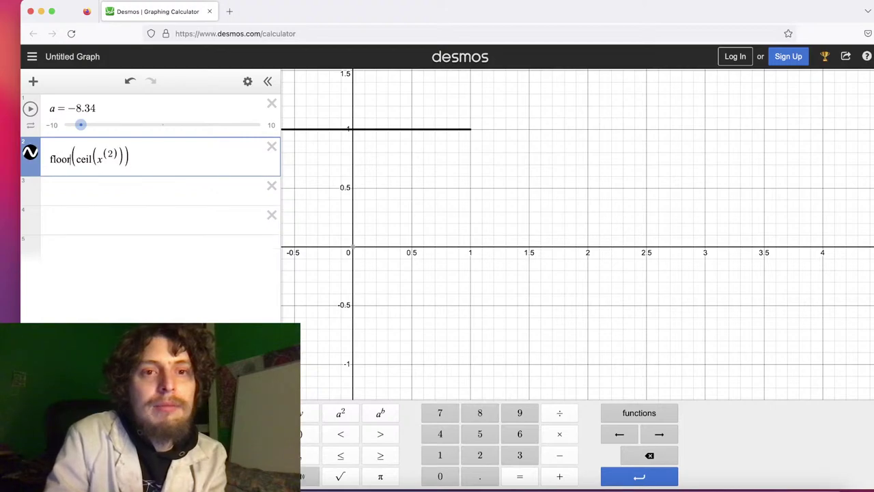
key(BackSpace)
key(BackSpace)
key(BackSpace)
key(BackSpace)
key(BackSpace)
text(tan)
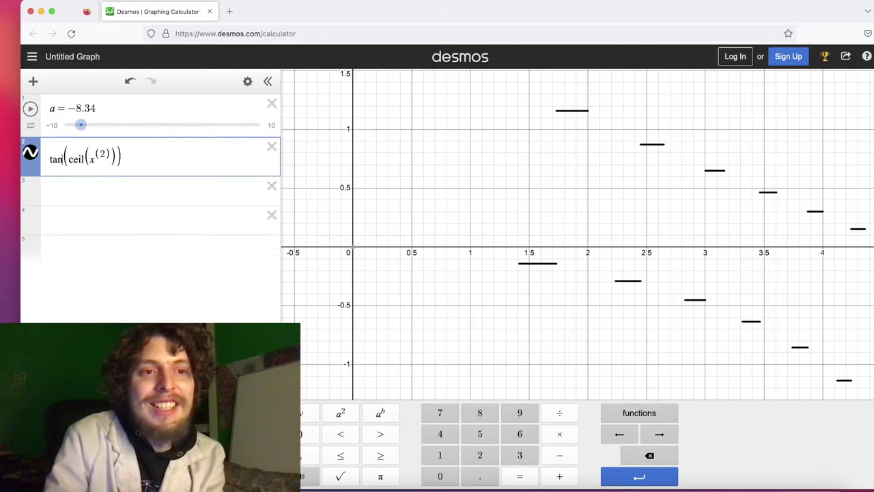
Zoom the graph, switch ceil back to floor, and select the inner floor(x²)
scroll(589, 185, down, 10)
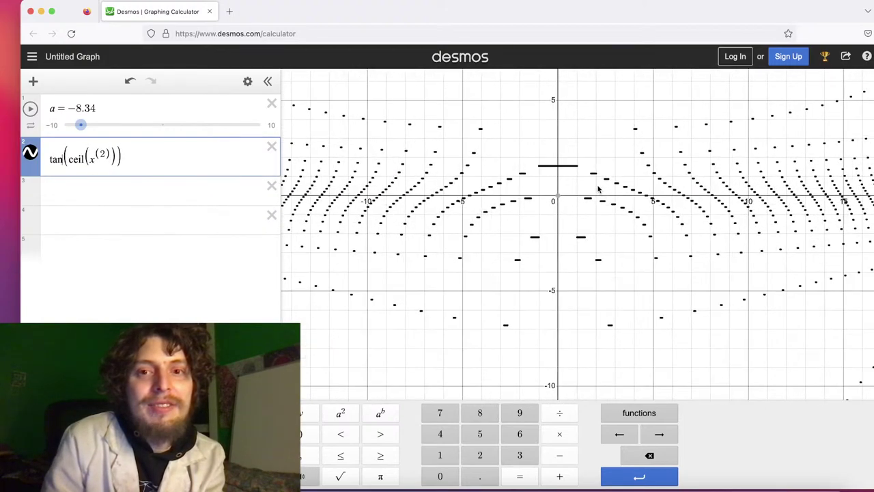
scroll(598, 189, down, 5)
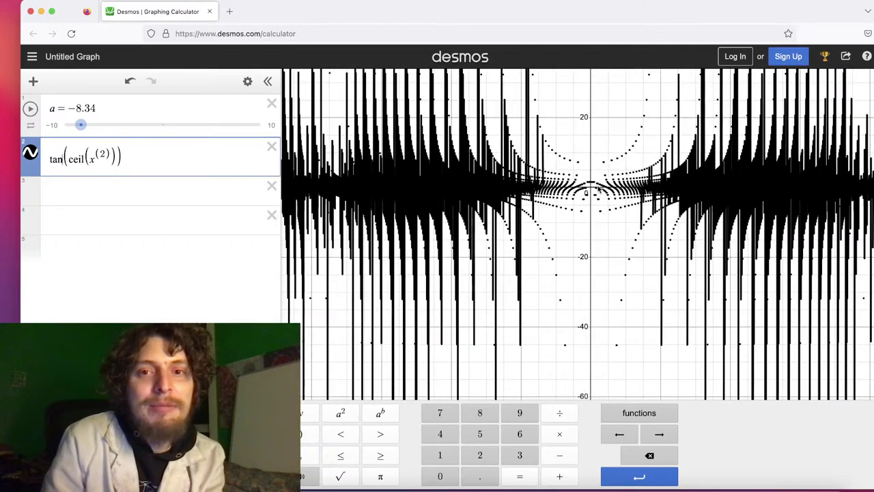
scroll(599, 188, up, 8)
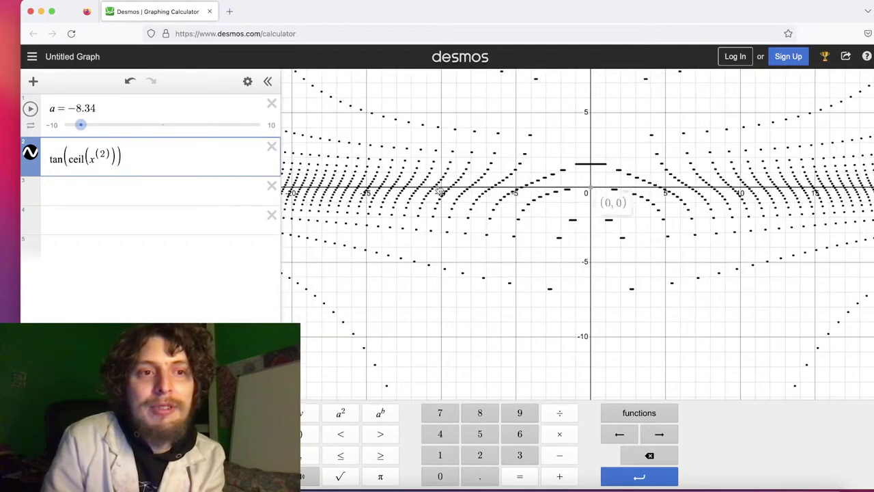
drag(84, 158, 66, 158)
text(floor)
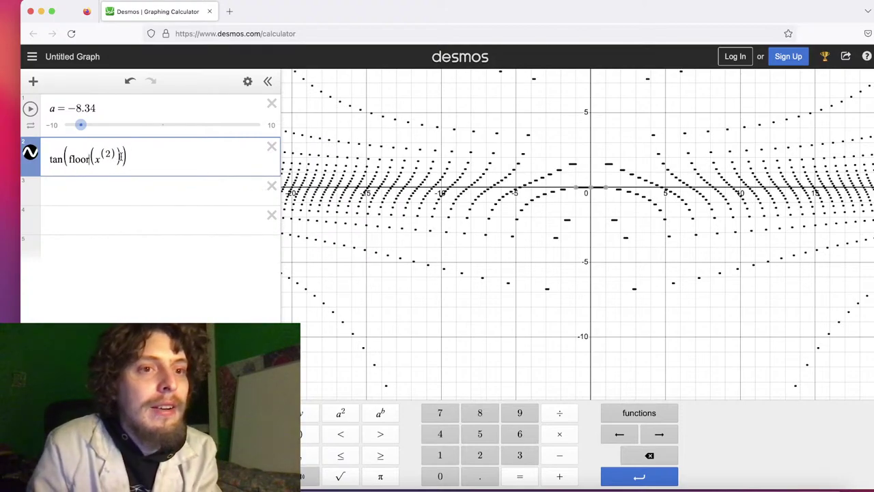
drag(119, 155, 74, 158)
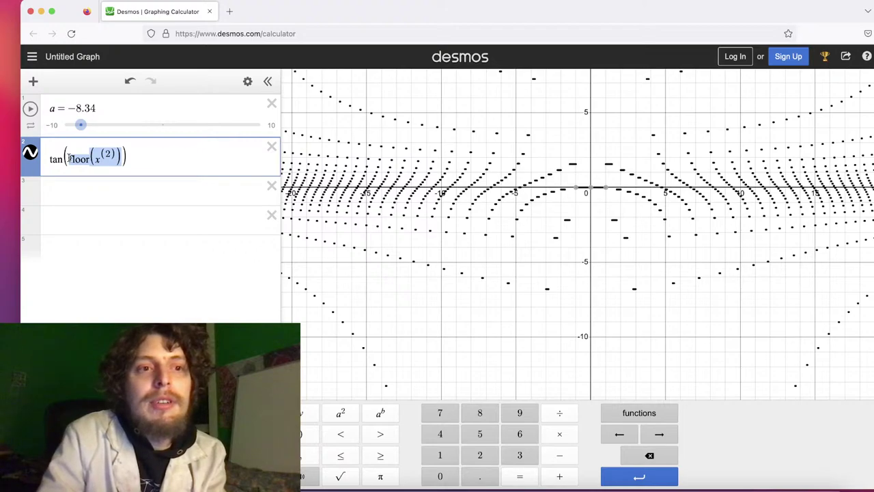
Build tan(floor(tan(x))) in expression 2 by swapping the inner sin for tan
text(fl)
text(()
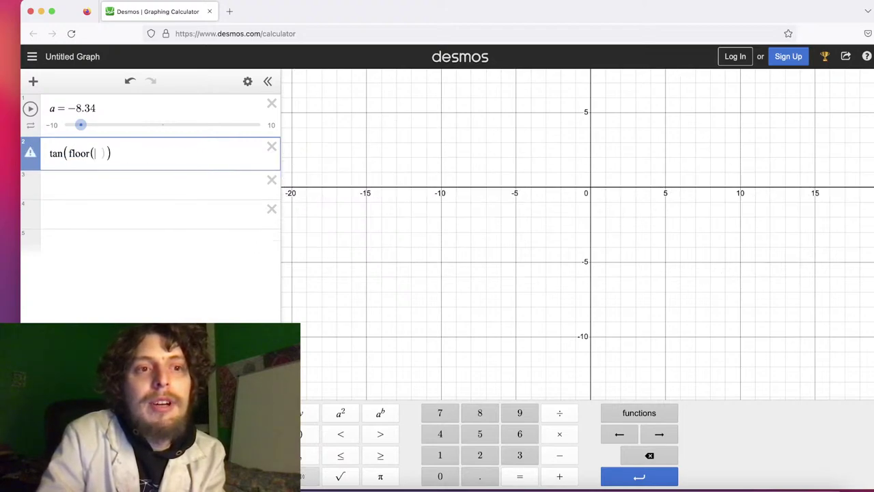
text(sin(x))
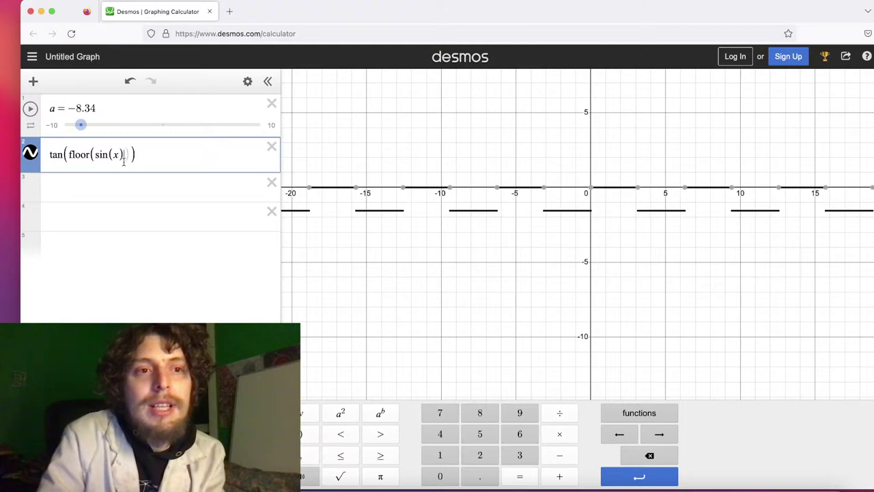
double_click(108, 154)
text(tan)
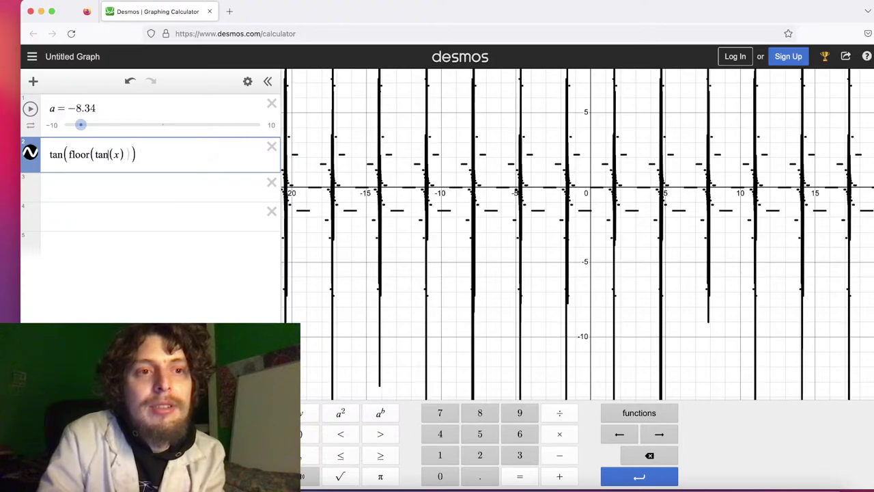
scroll(518, 185, up, 5)
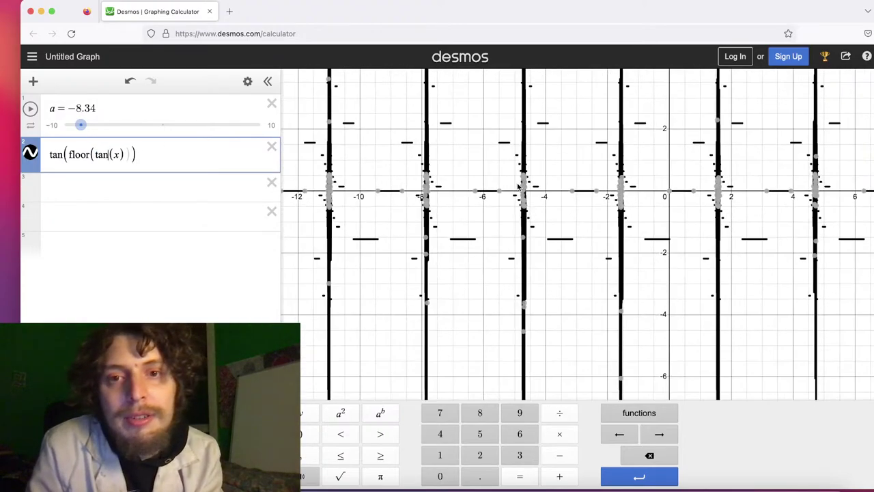
click(587, 174)
Zoom in on the tall spike near x = -1.5
scroll(587, 172, up, 6)
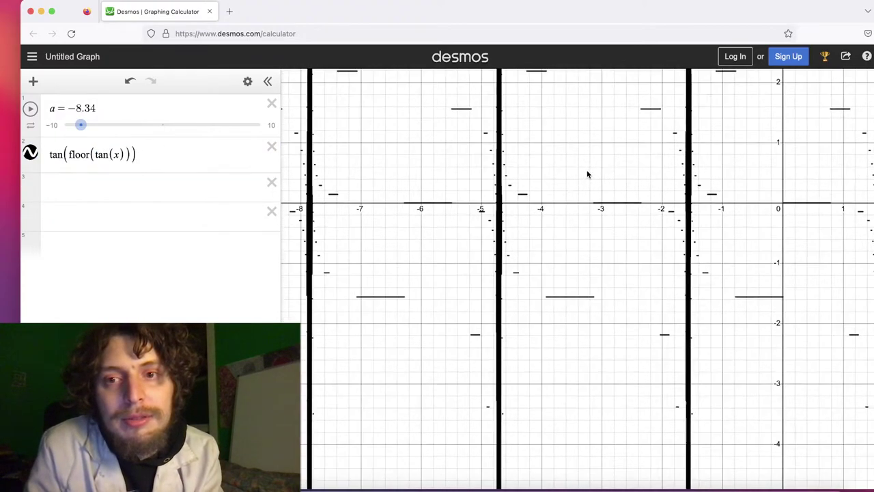
scroll(588, 172, up, 5)
drag(704, 182, 480, 179)
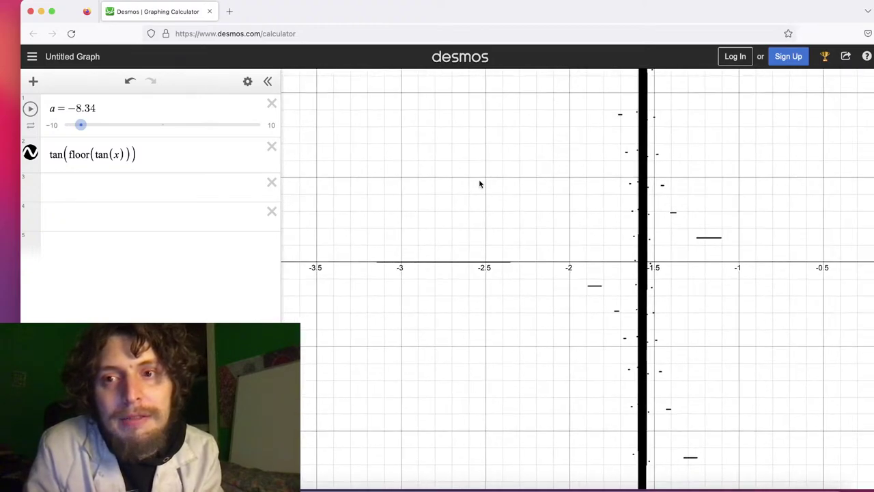
scroll(643, 183, up, 10)
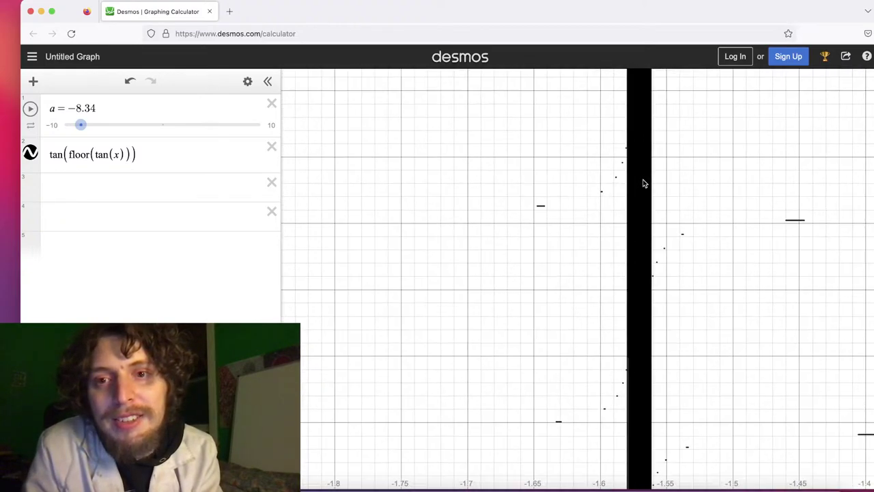
scroll(642, 183, up, 5)
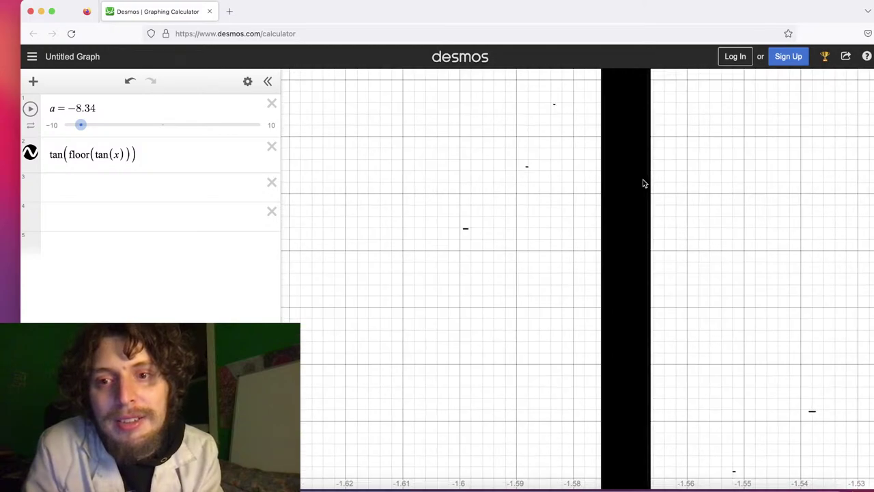
click(625, 179)
scroll(676, 325, up, 3)
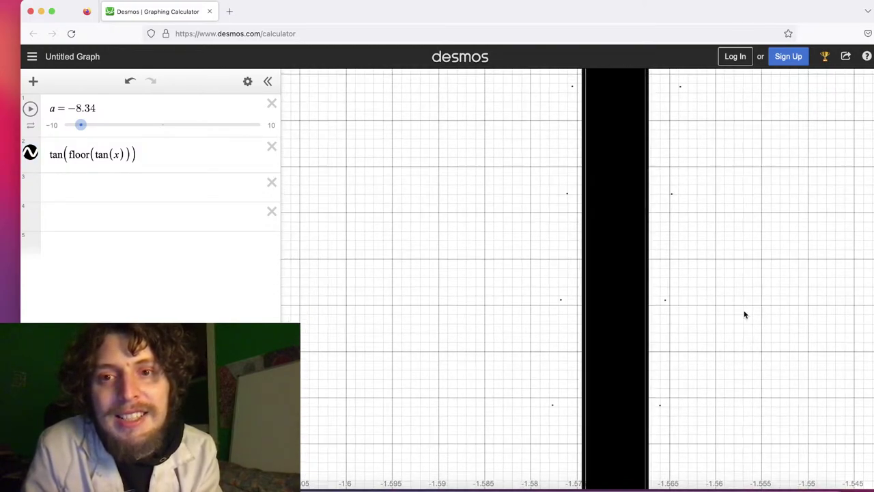
scroll(744, 312, up, 3)
Zoom back out with the origin right of centre, then select floor(tan(x))
drag(744, 313, 862, 385)
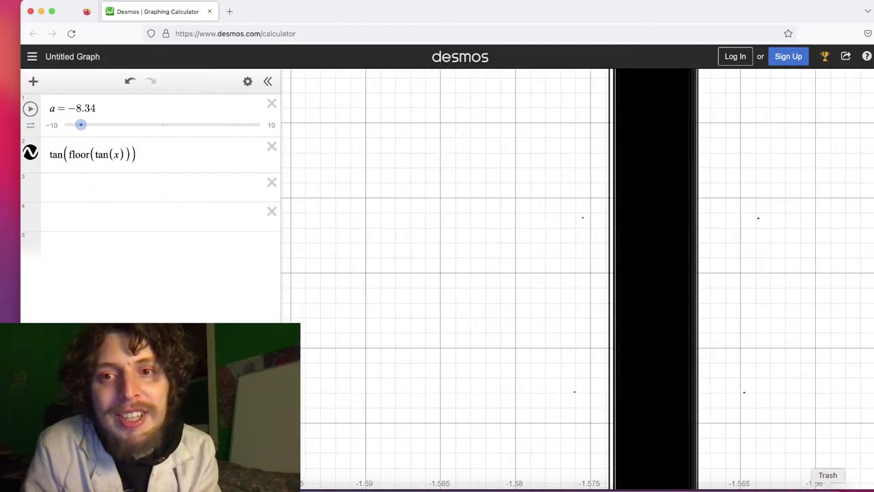
scroll(774, 275, down, 5)
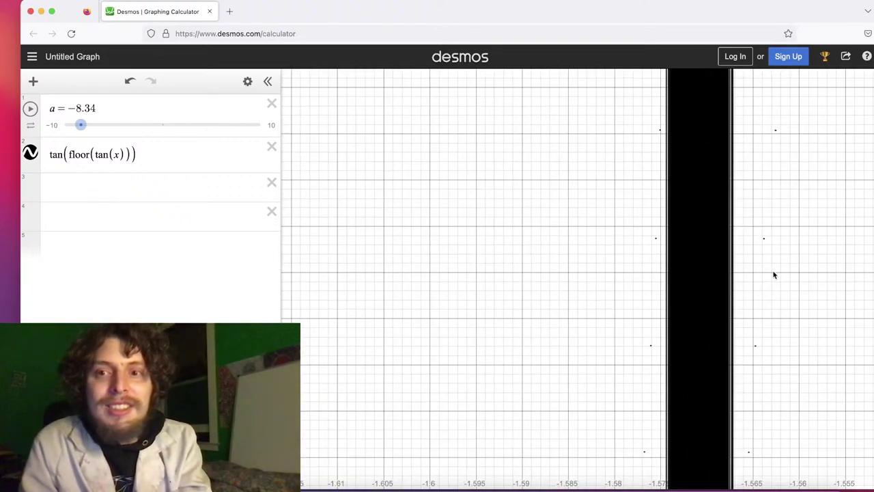
scroll(774, 274, down, 5)
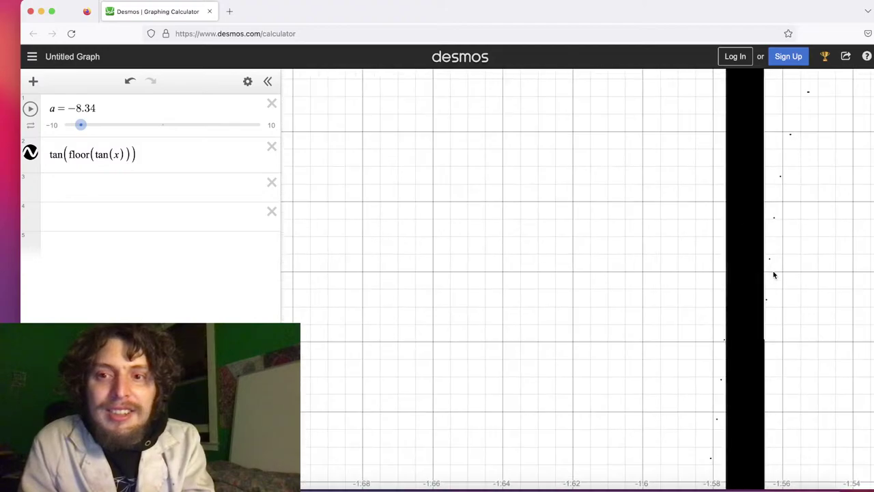
scroll(774, 274, down, 5)
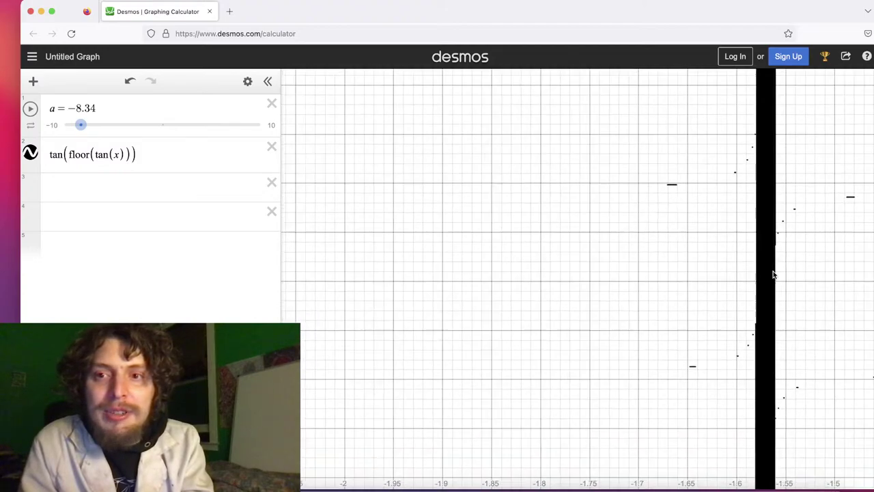
scroll(774, 274, down, 8)
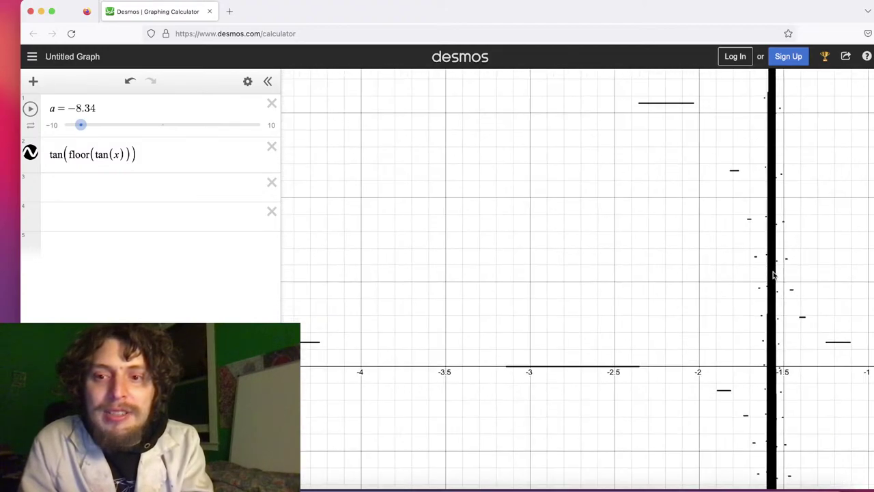
scroll(774, 275, down, 10)
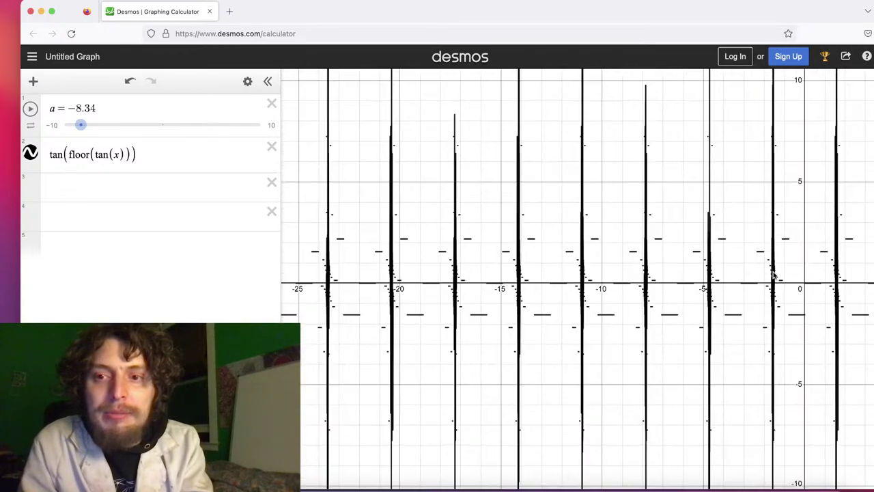
scroll(774, 274, down, 4)
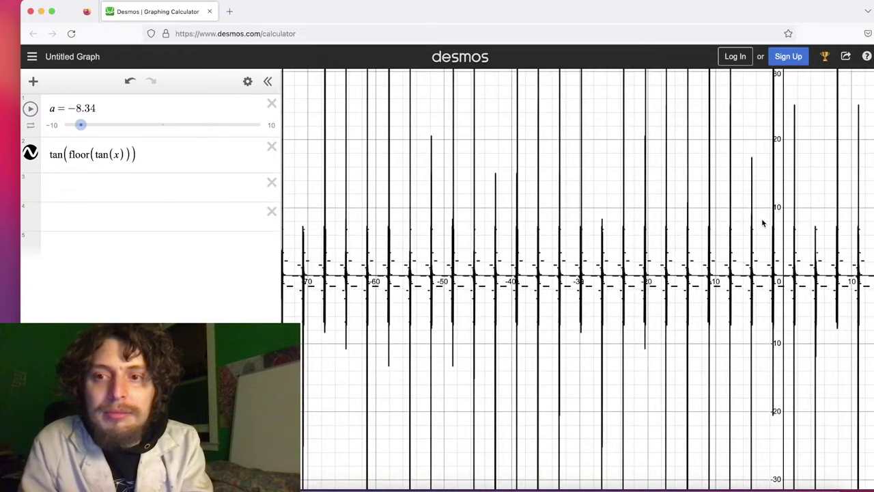
drag(761, 223, 569, 162)
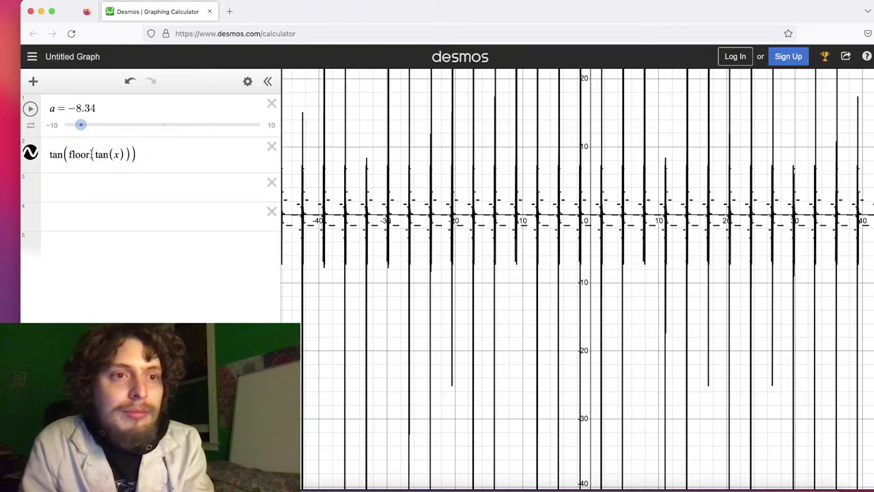
drag(143, 155, 93, 155)
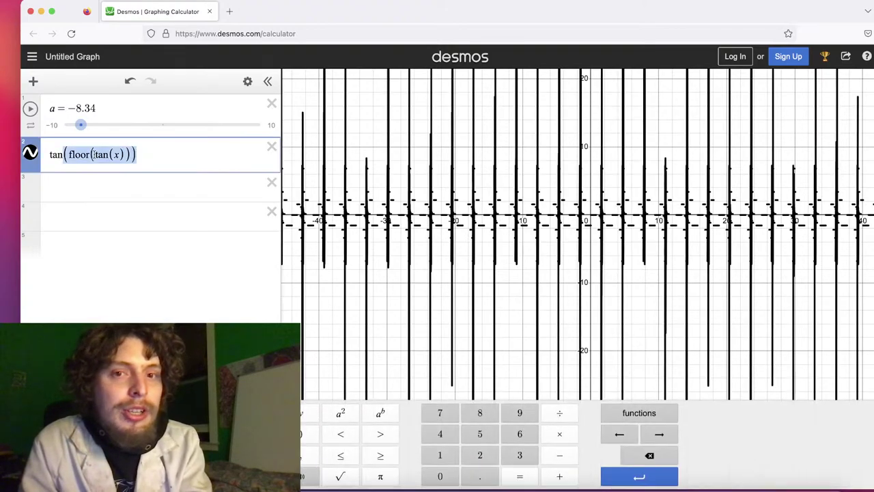
Replace the expression with tan(floor(ax)), lower a, then animate it and stop at 2.42
key(BackSpace)
key(BackSpace)
key(BackSpace)
key(BackSpace)
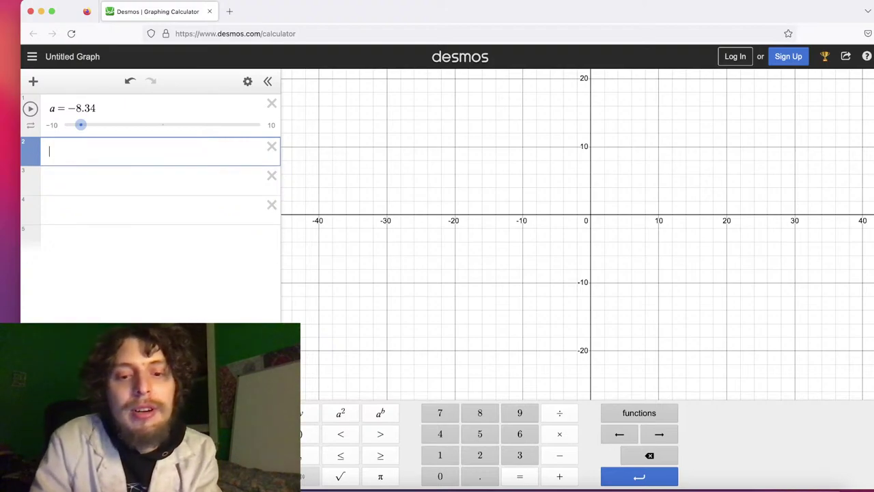
text(tan(floor()
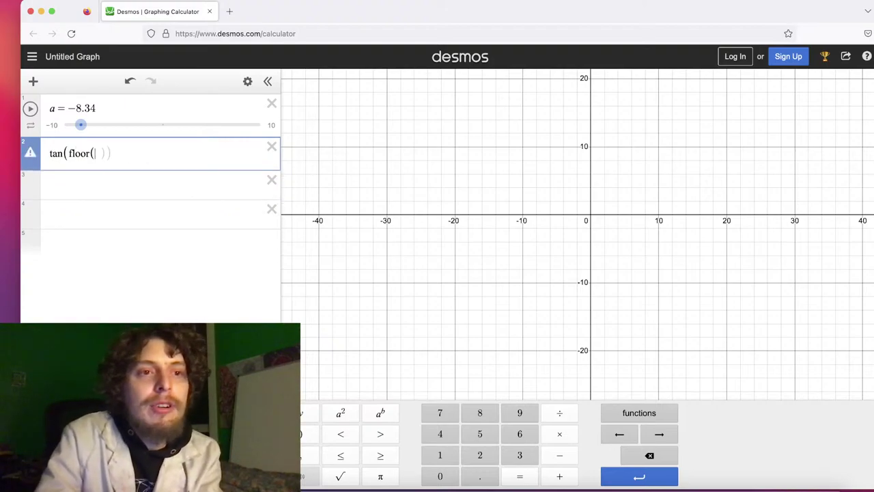
text(ax)))
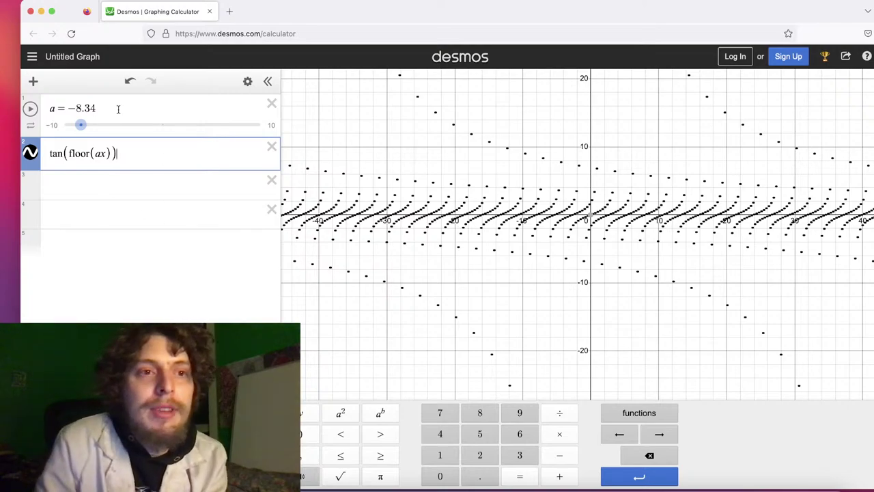
drag(81, 125, 41, 129)
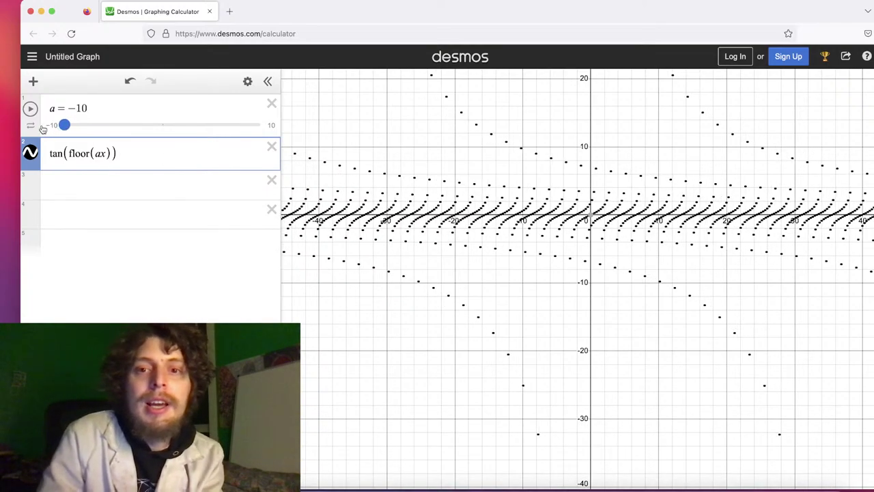
click(30, 110)
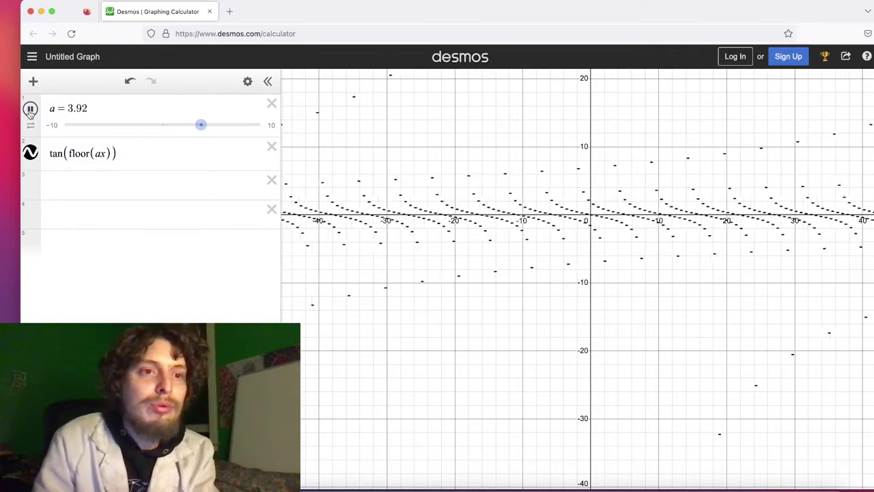
click(30, 109)
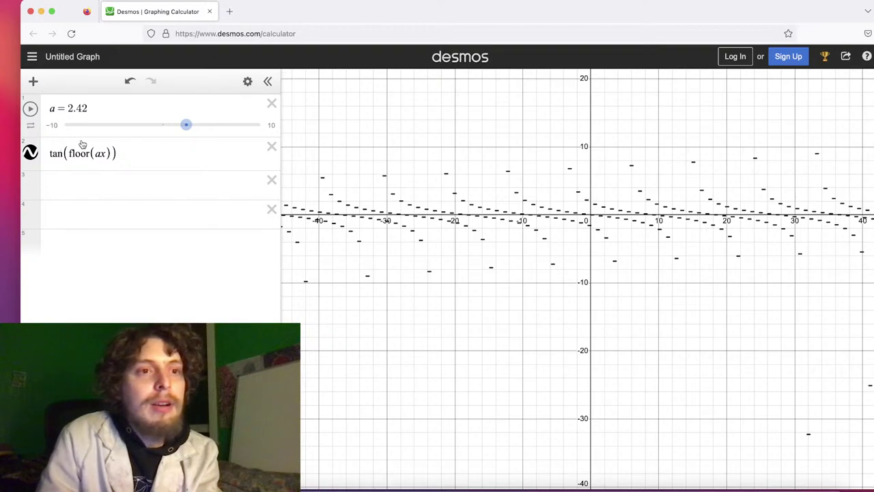
Swap the outer tan and inner floor so expression 2 reads floor(tan(ax))
double_click(61, 154)
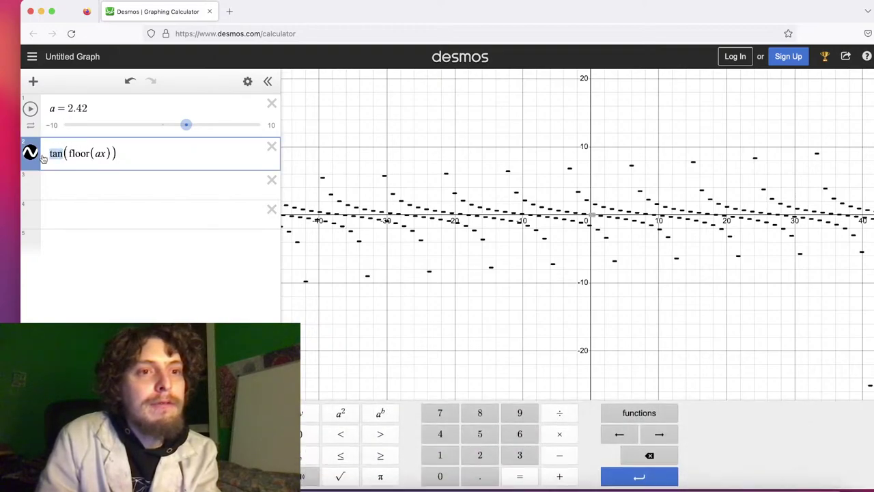
text(floor)
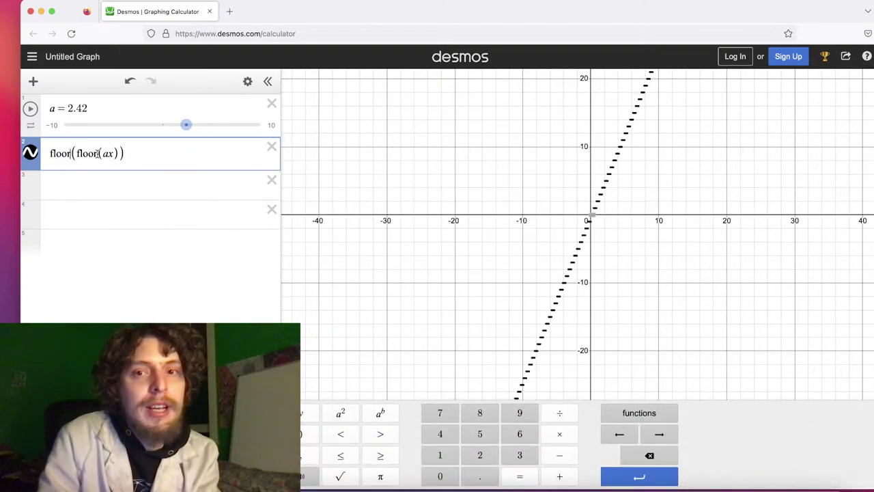
double_click(93, 154)
text(ta)
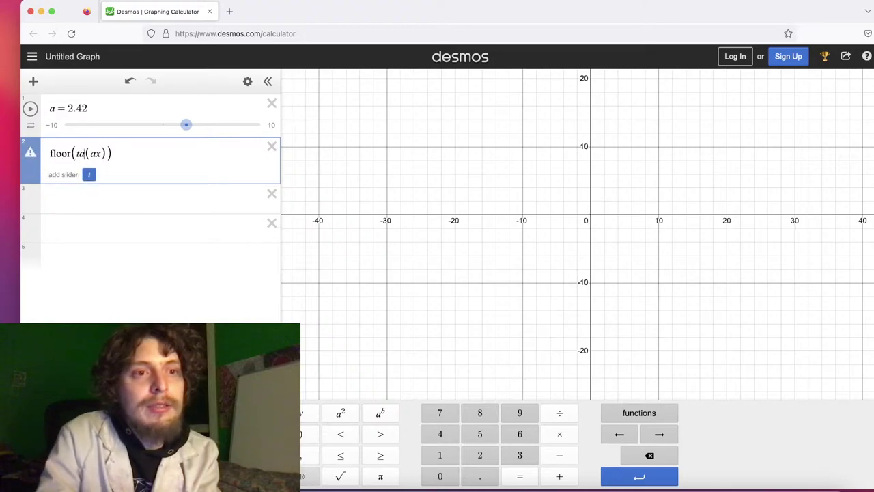
text(n)
Animate a, stop it at 8.67, and select the (tan(ax)) argument
click(29, 110)
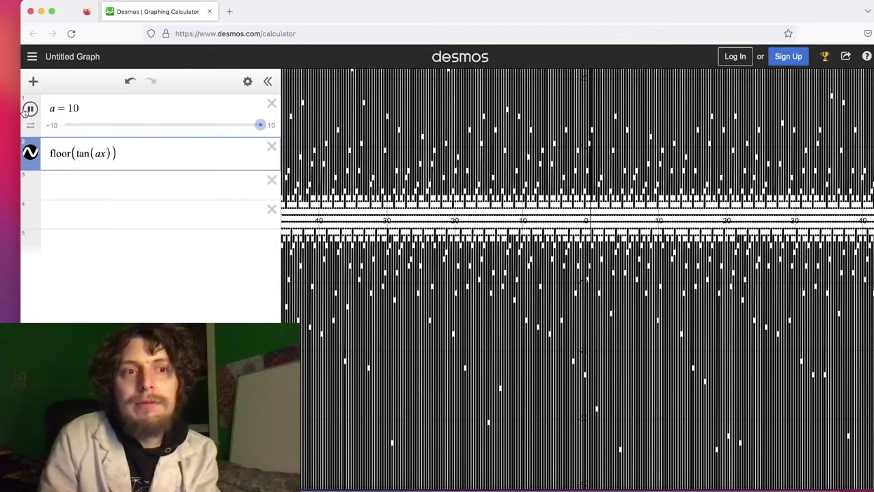
click(28, 110)
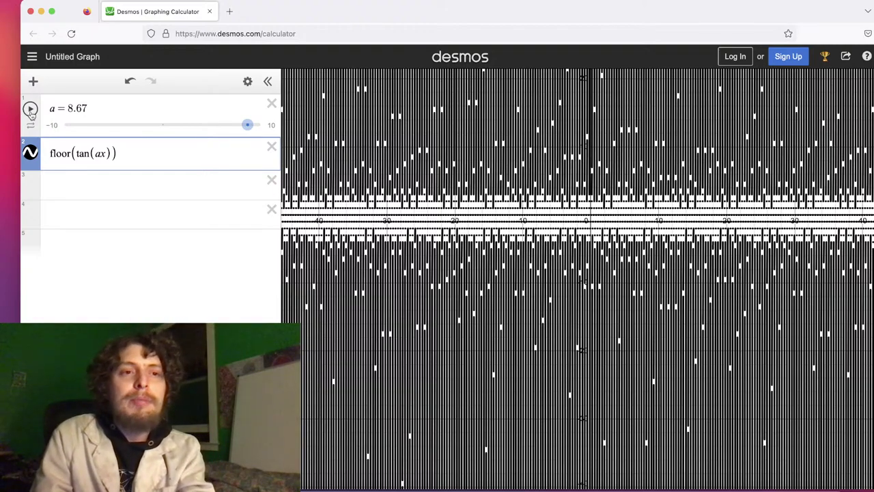
drag(125, 156, 101, 155)
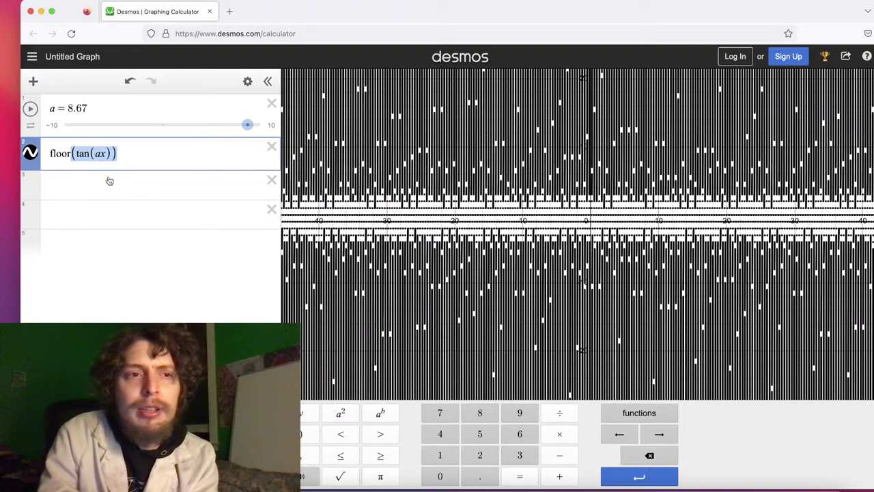
Delete the (tan(ax)) argument and the floor, clearing expression 2
key(BackSpace)
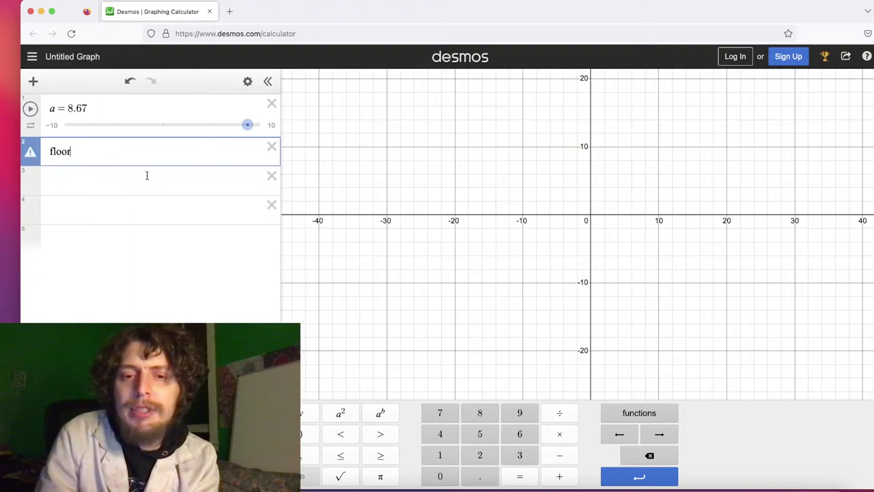
click(179, 175)
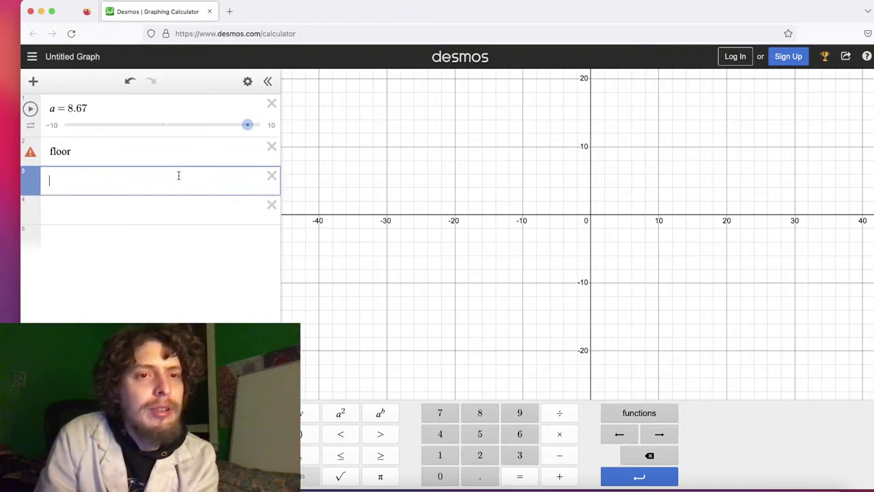
click(175, 146)
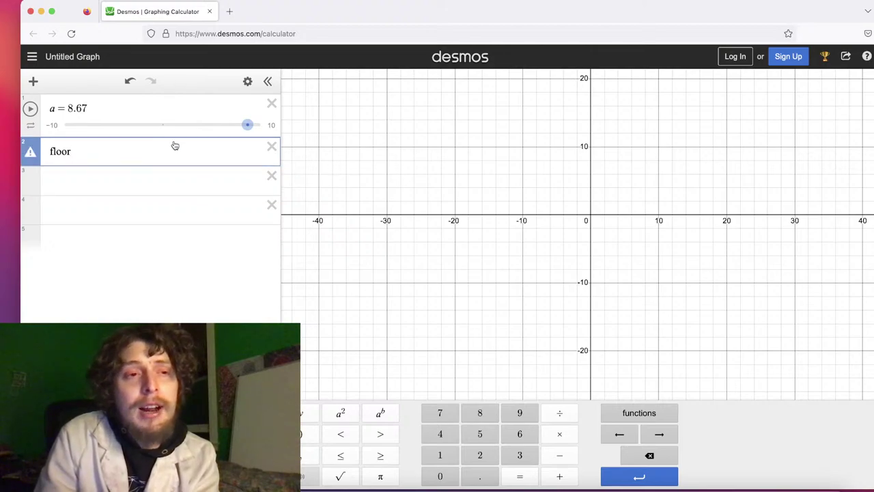
key(BackSpace)
key(BackSpace)
key(BackSpace)
key(BackSpace)
key(BackSpace)
key(BackSpace)
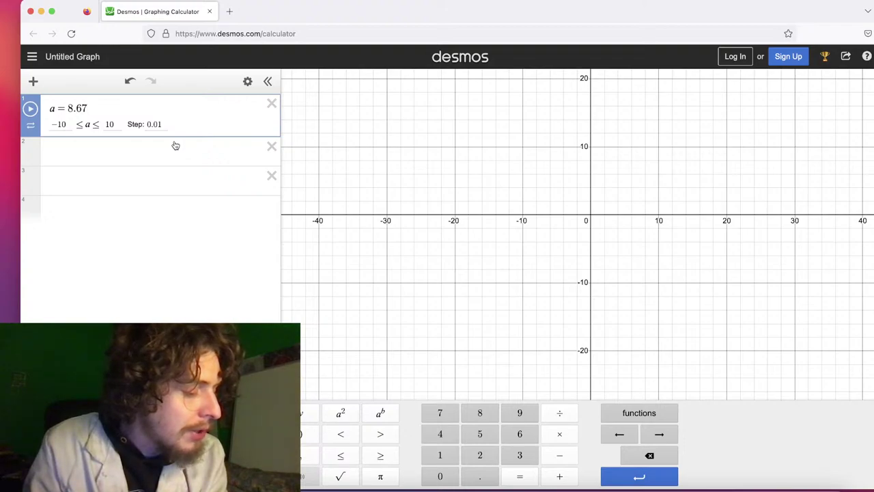
Enter floor(tanh^-1(ax/(x!))) in row 2
click(128, 149)
text(floor(ta)
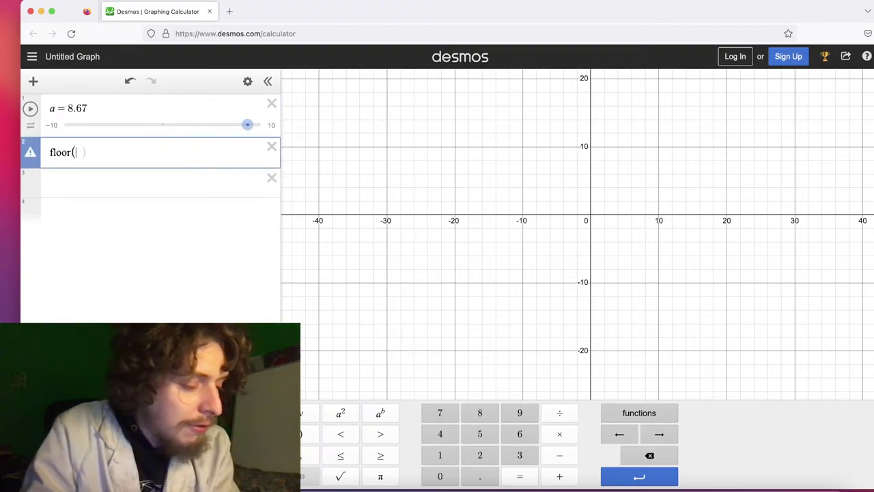
text(nh)
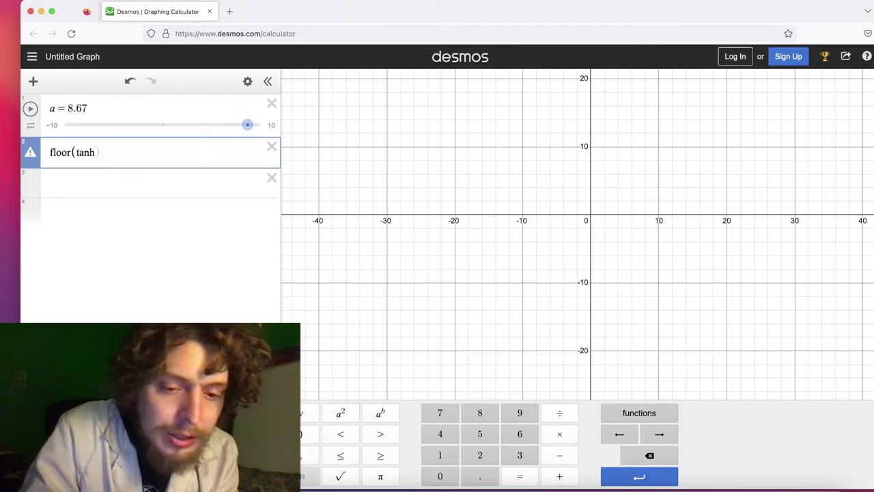
text(^-1)
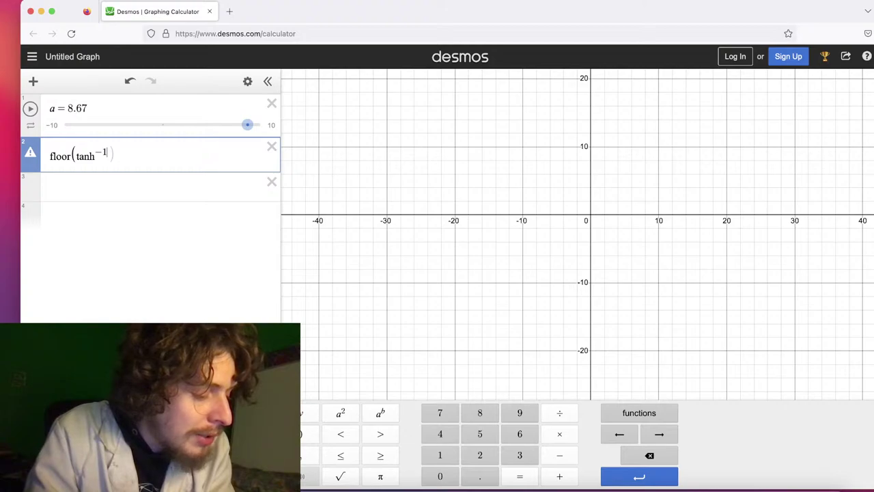
text((ax/()
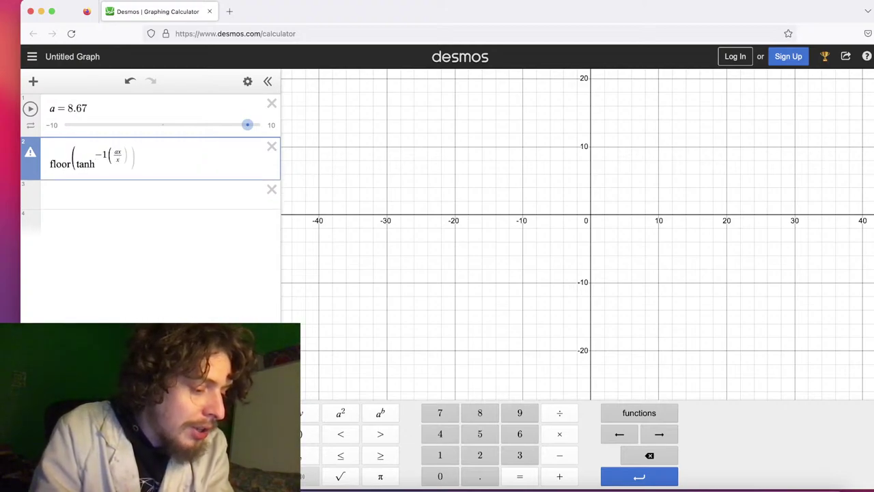
text(x!)
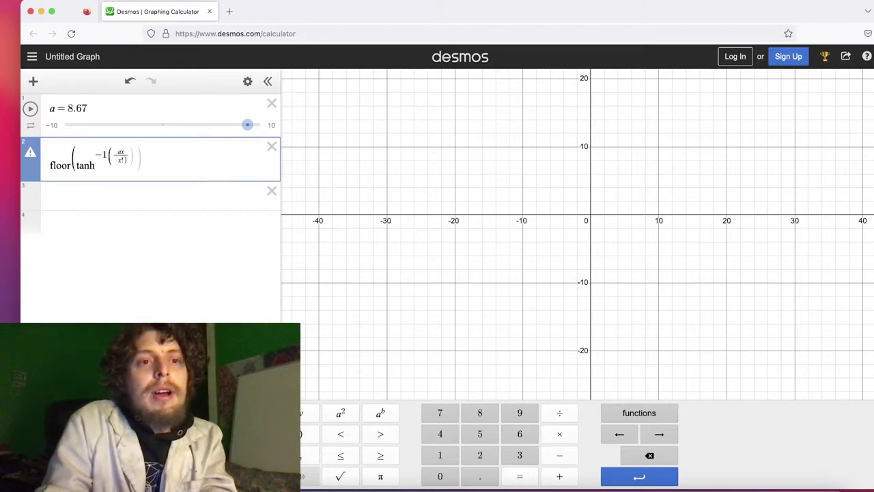
text())
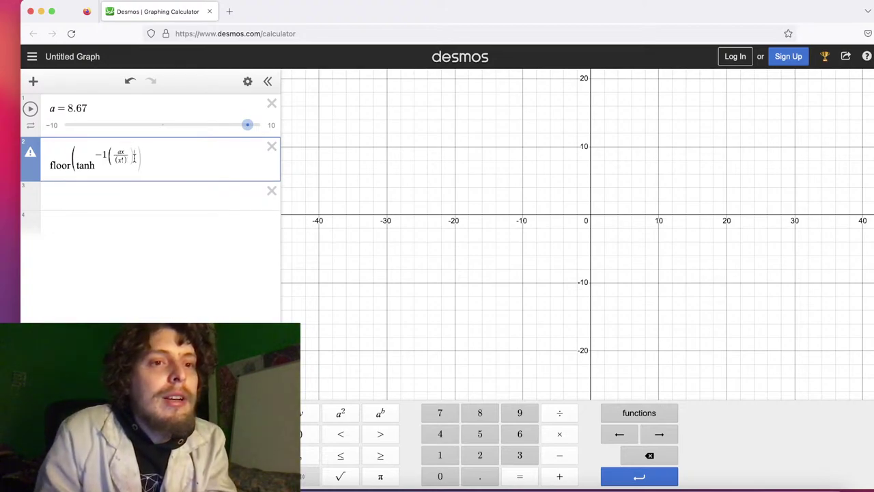
text())
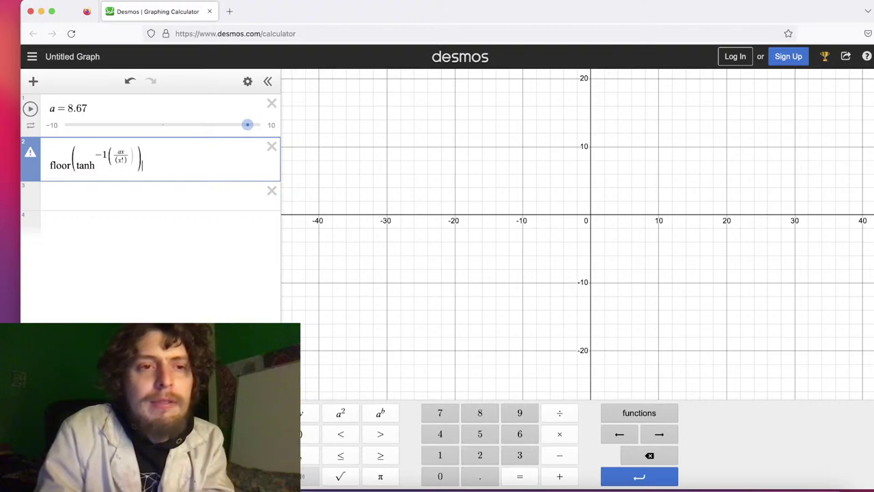
key(Return)
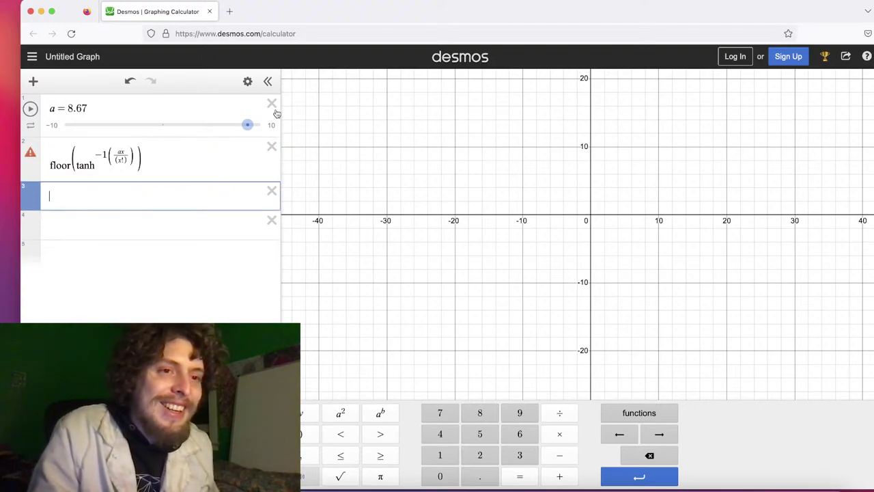
Remove the floor(tanh⁻¹(ax/(x!))) expression from row 2
click(271, 147)
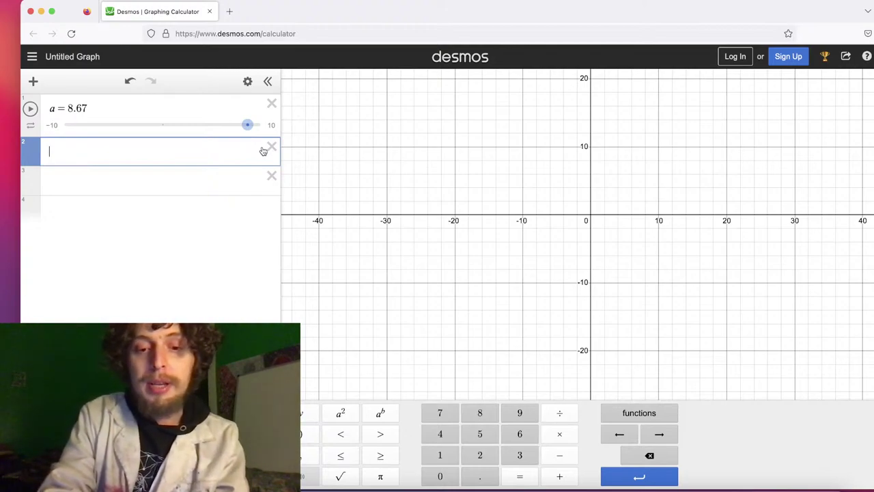
Type tan(x²) into expression 2 and append +sin(x²)
text(tan(x)
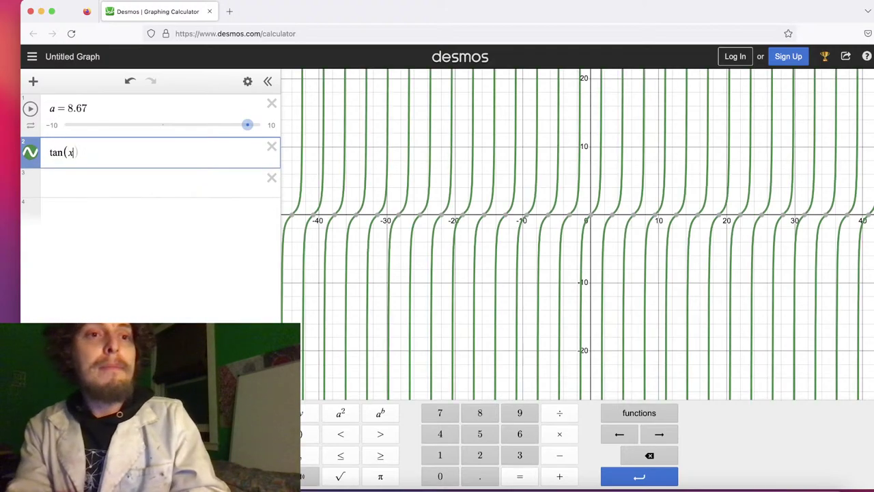
text(^)
key(super+l)
text(2)
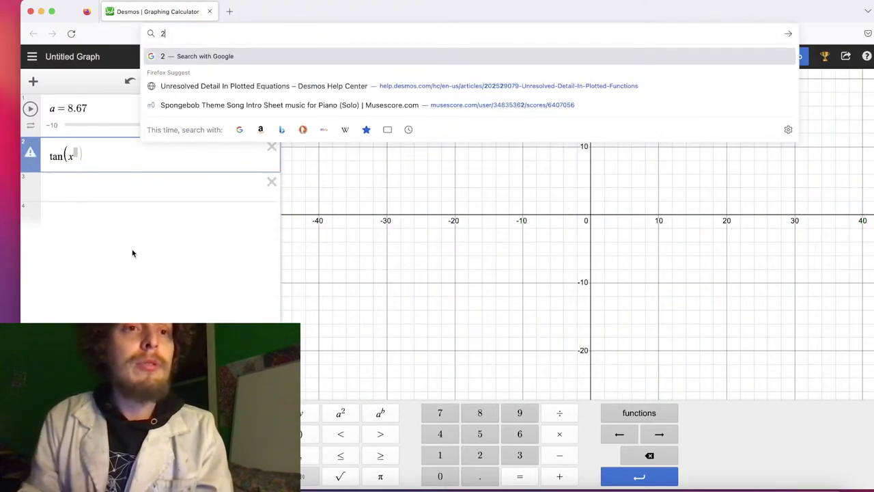
click(77, 150)
text(2)
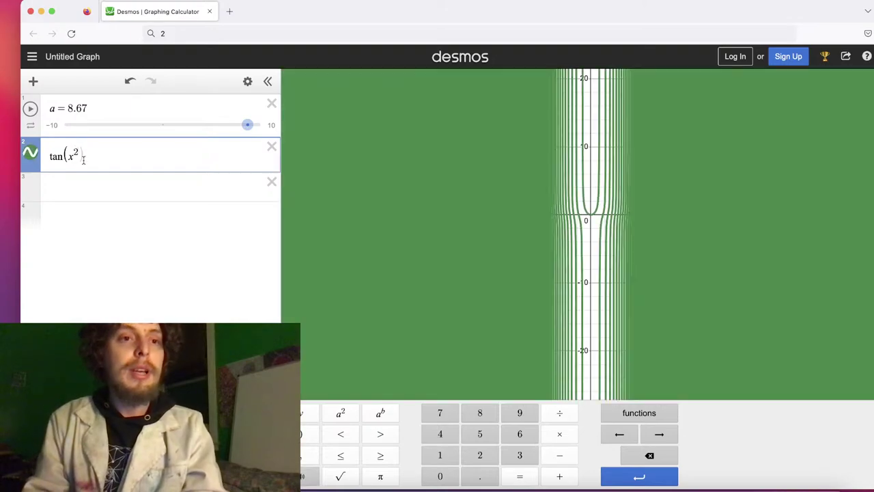
text())
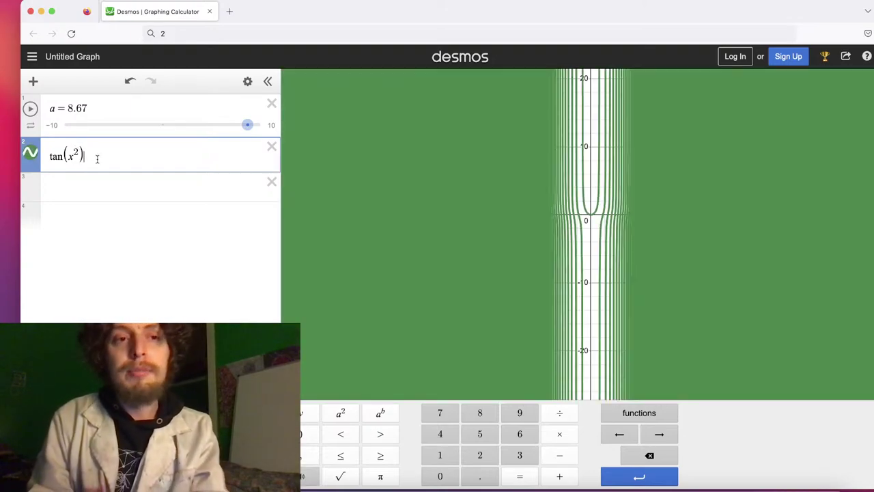
text(+sin)
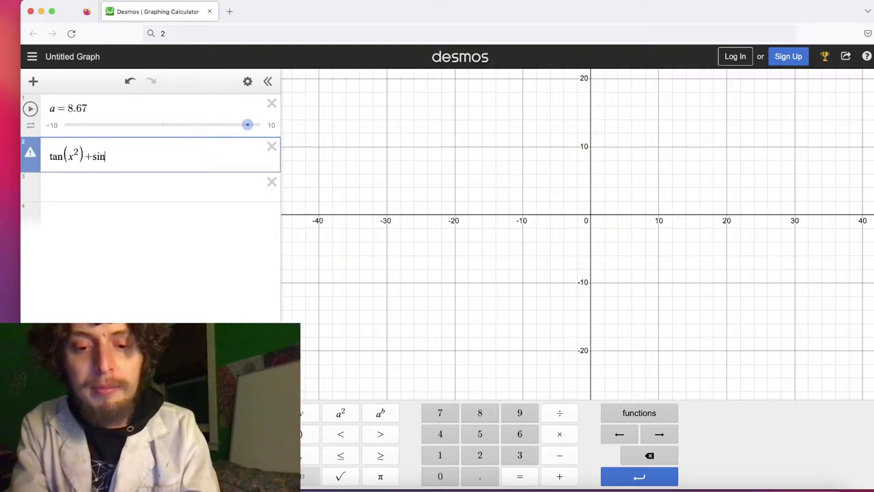
text((x)
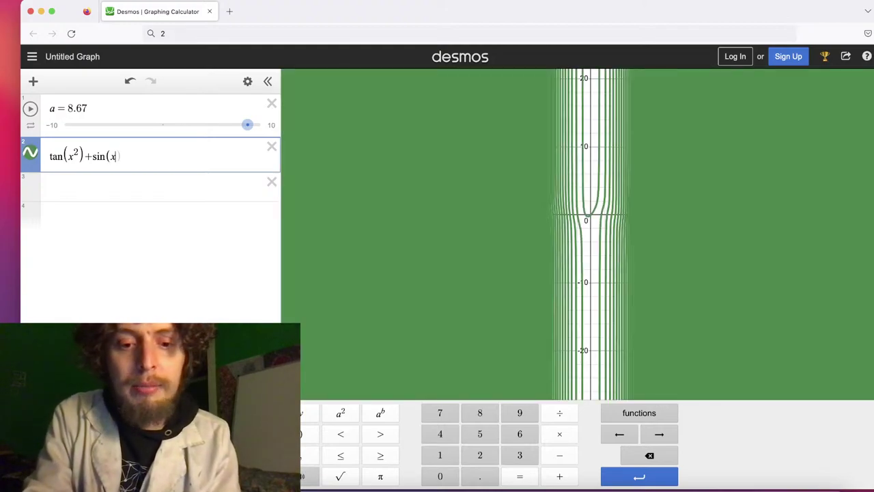
text(^2)
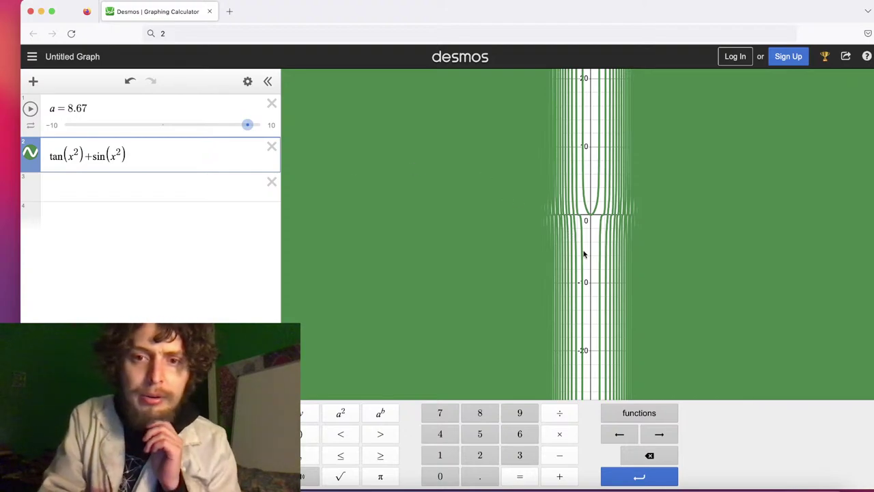
Zoom and pan around the tan(x²)+sin(x²) branches near the origin and toward positive x
scroll(584, 254, up, 5)
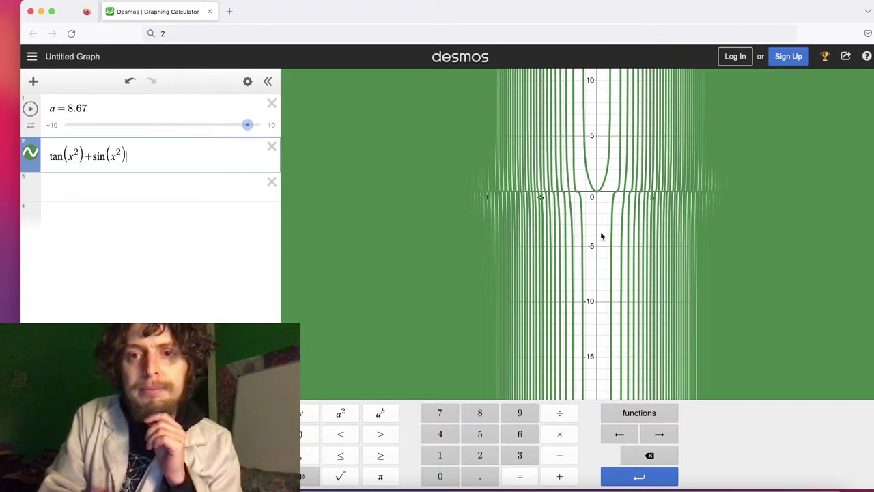
drag(601, 236, 567, 312)
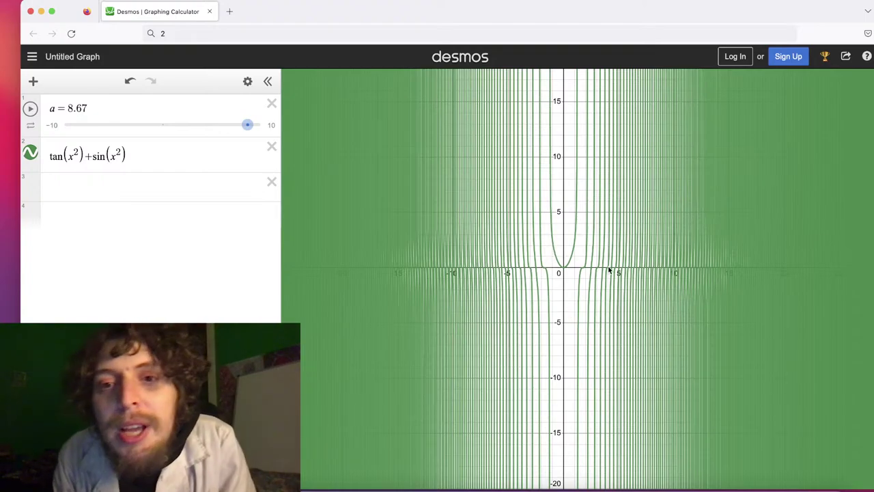
scroll(610, 270, up, 2)
scroll(610, 269, up, 2)
drag(556, 240, 463, 253)
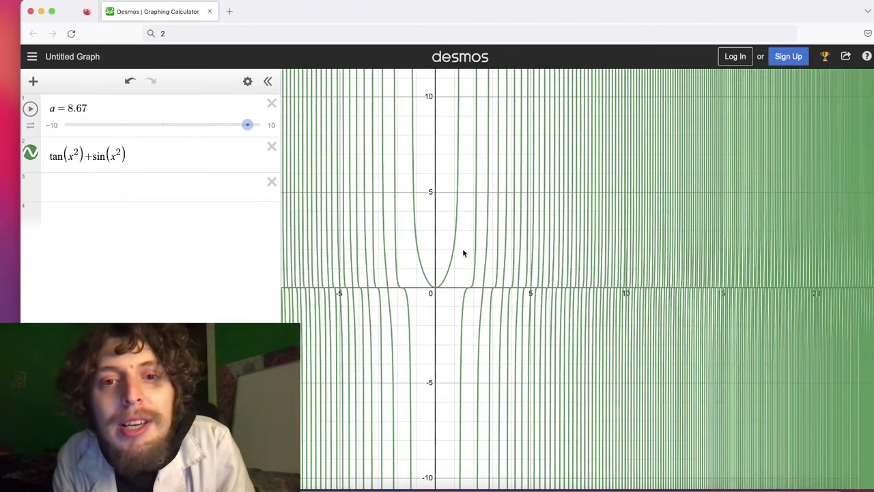
Append =a² to make expression 2 the equation tan(x²)+sin(x²)=a²
click(171, 155)
text(=a)
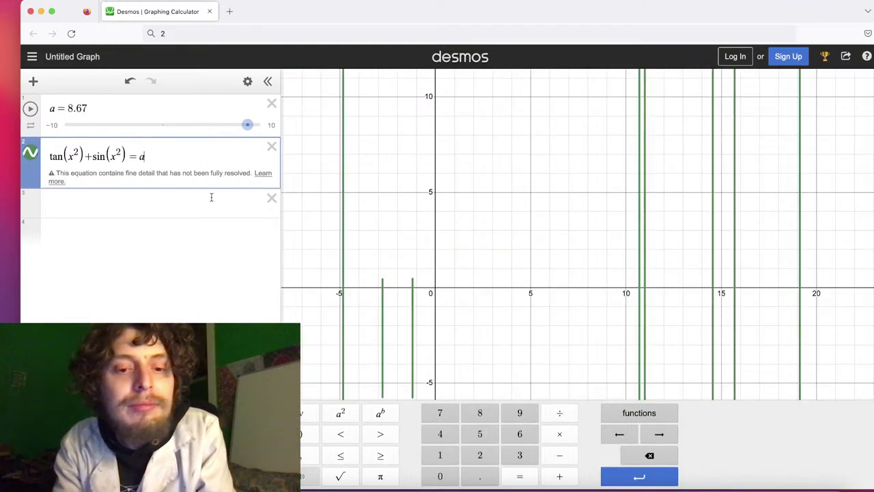
text(^2)
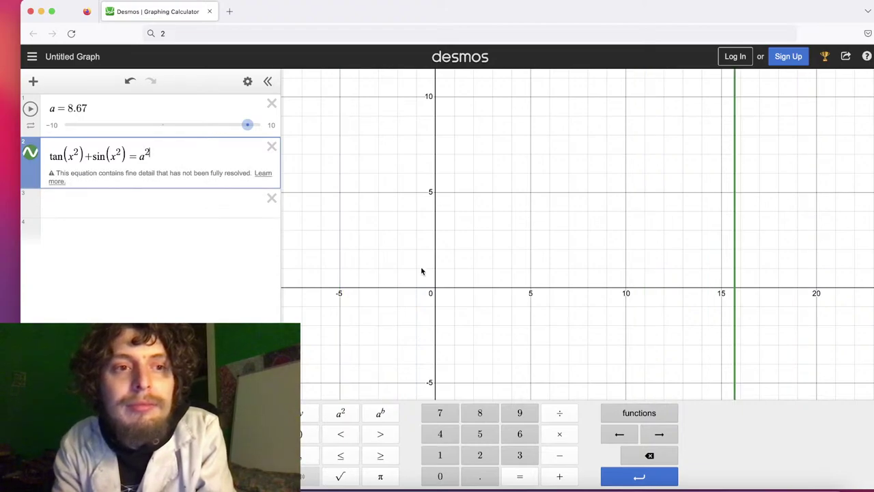
scroll(422, 271, down, 5)
scroll(422, 271, down, 10)
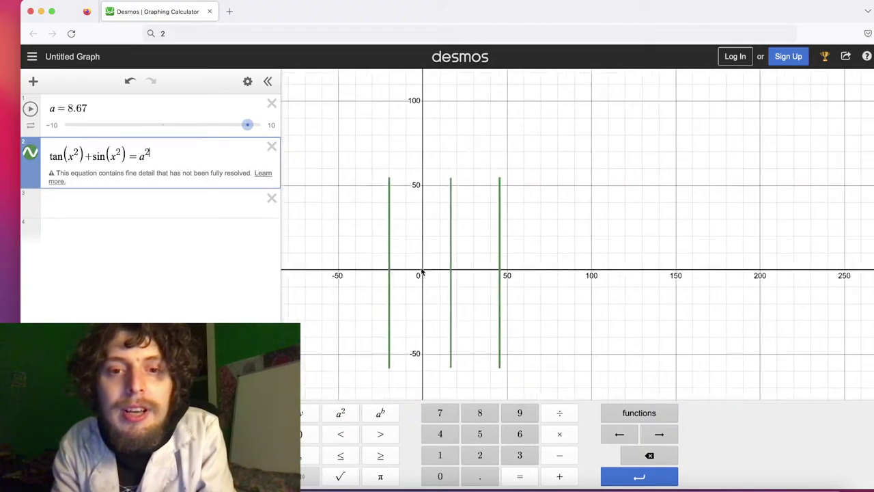
scroll(421, 271, up, 7)
click(421, 271)
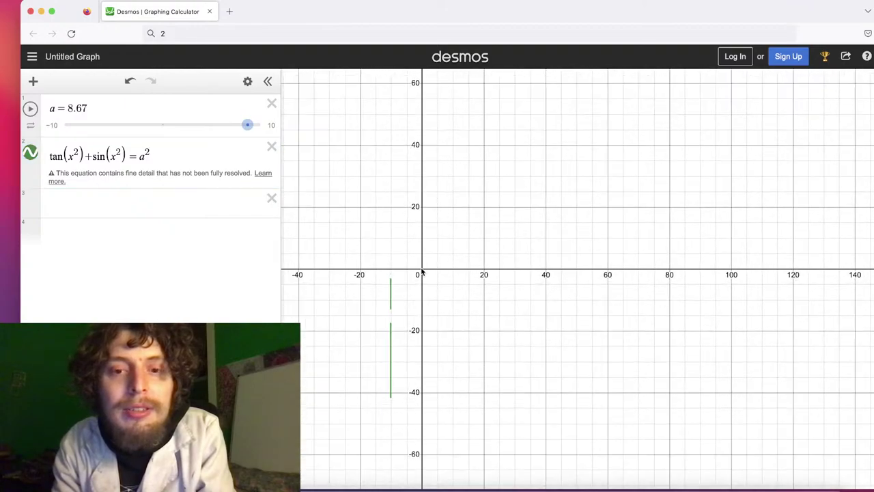
Set slider a to 1.3 and pan the view down toward the x-axis
drag(247, 125, 175, 126)
scroll(432, 161, up, 5)
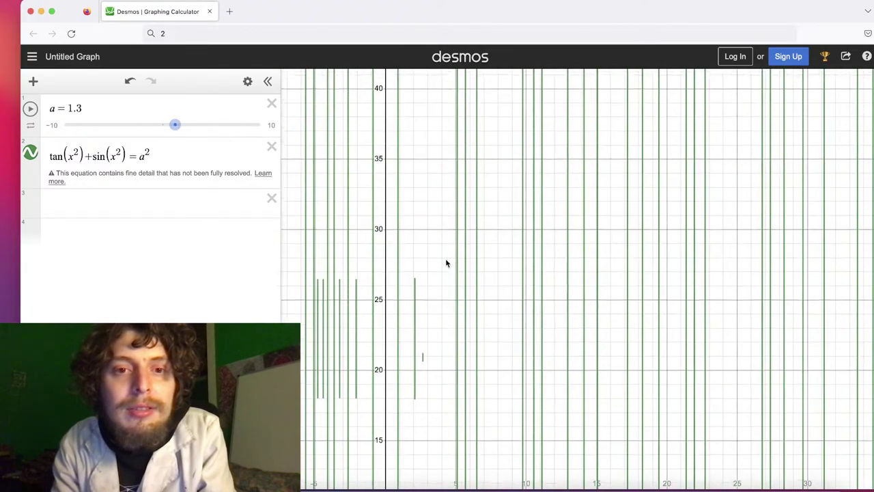
drag(446, 263, 581, 100)
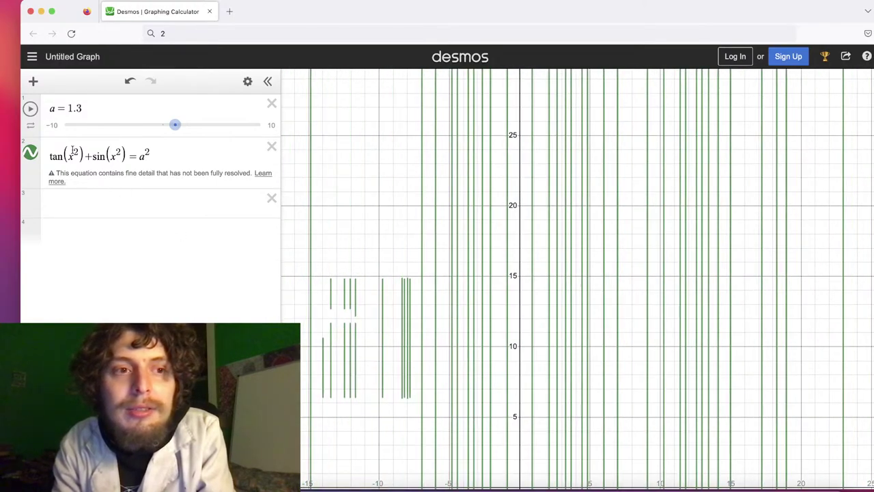
Change sin to tan in the second term and set a to 1
double_click(96, 155)
text(tan)
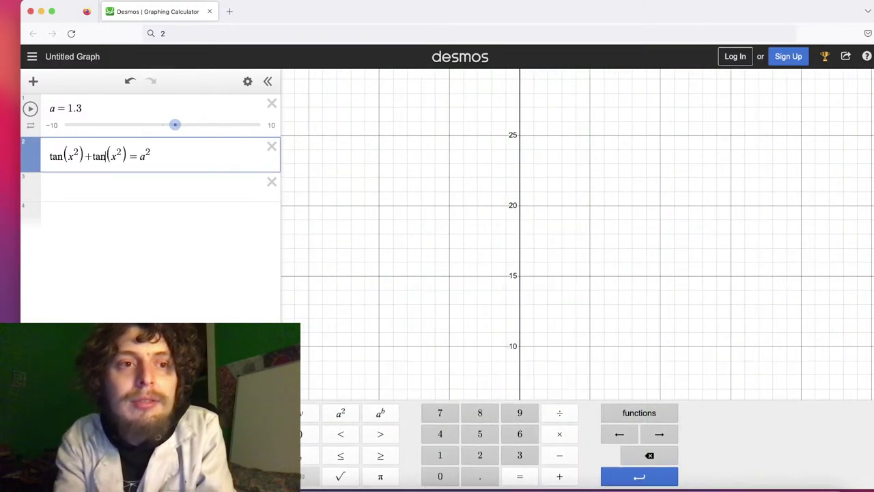
drag(537, 287, 547, 1)
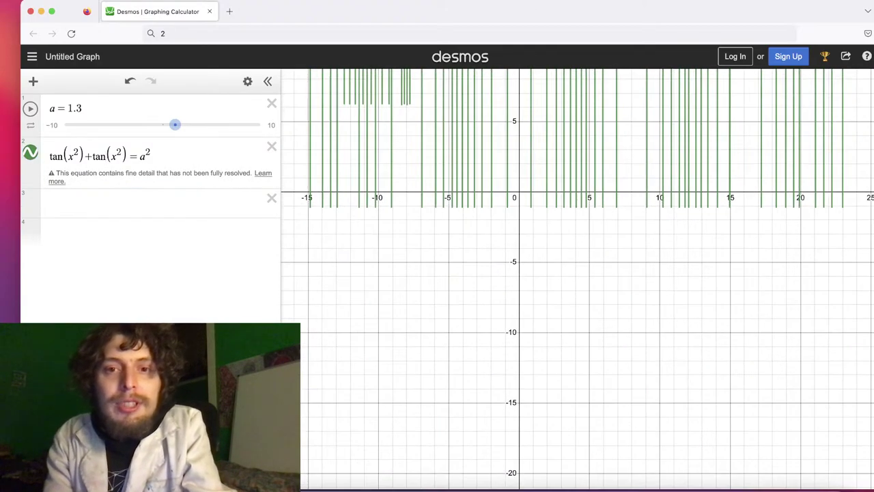
scroll(550, 194, up, 5)
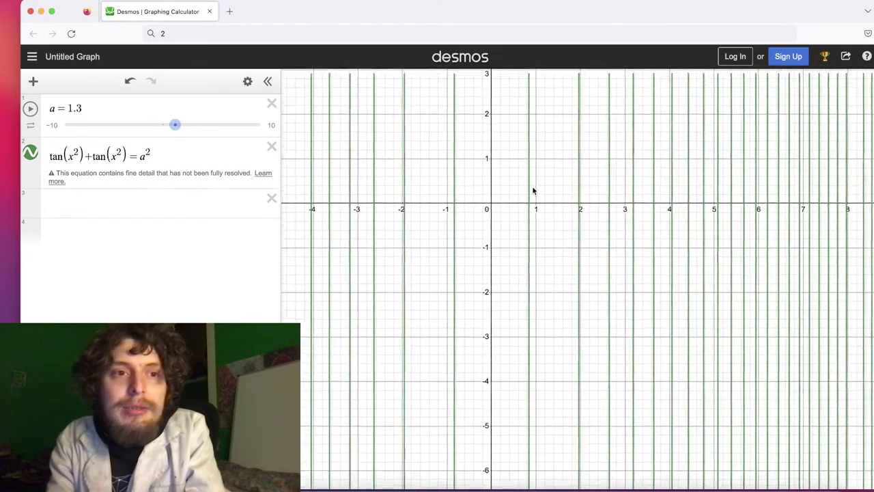
scroll(519, 195, up, 2)
scroll(519, 194, left, 3)
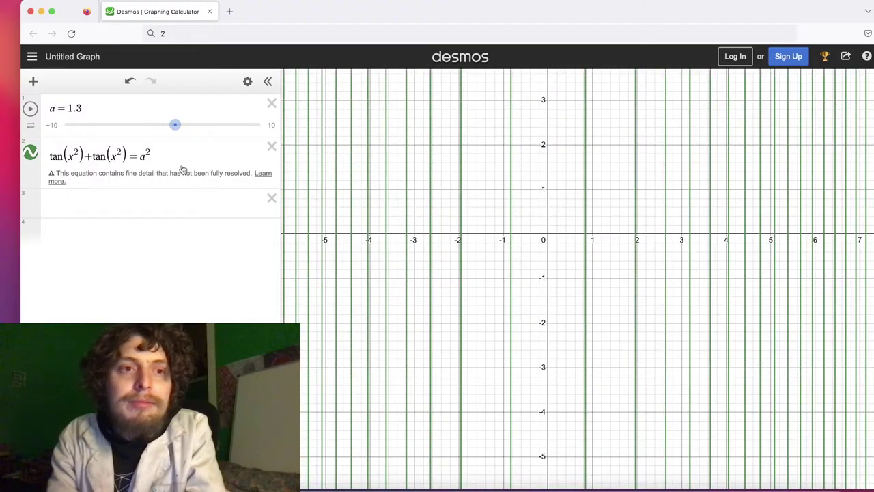
drag(173, 125, 172, 125)
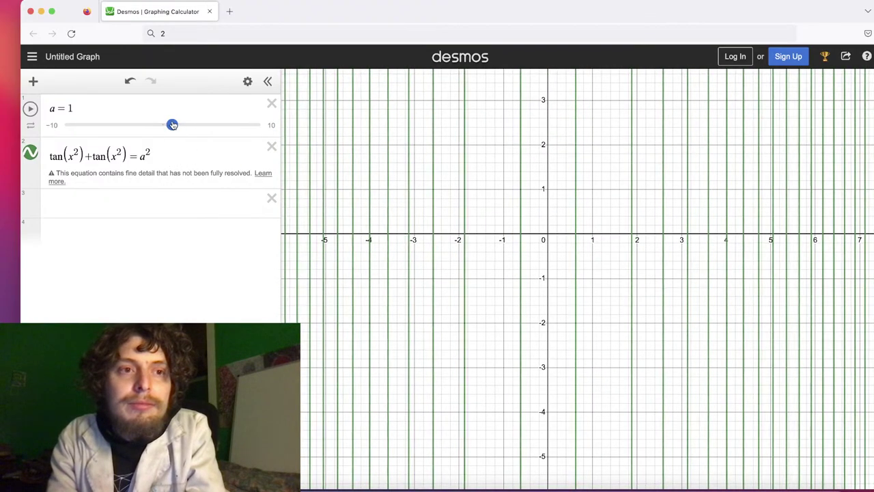
Replace the second x with y, then animate a and stop it at 6.34
double_click(114, 155)
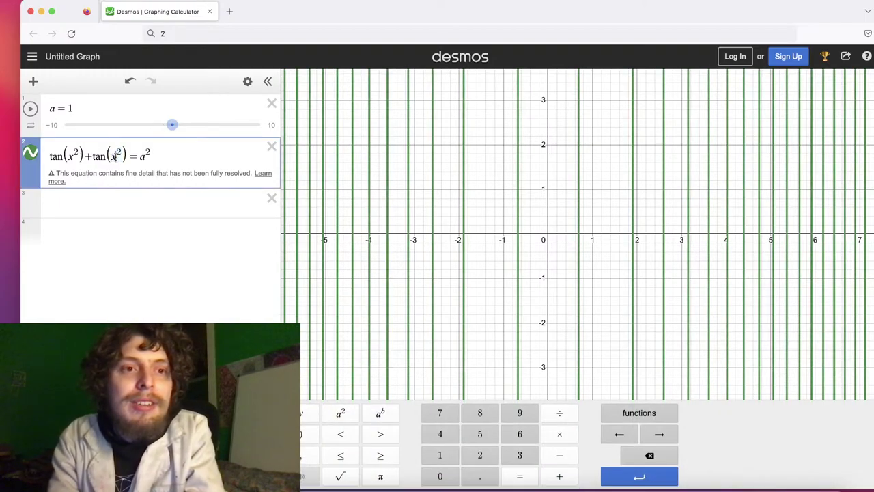
text(y)
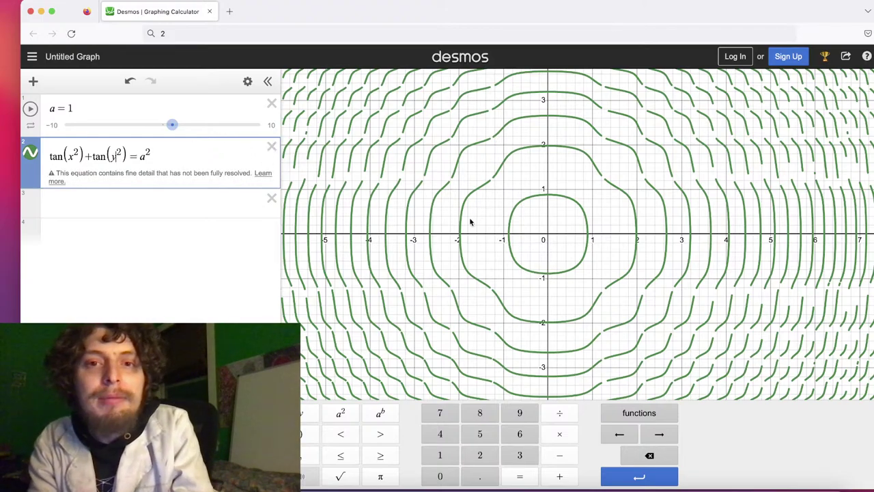
click(31, 109)
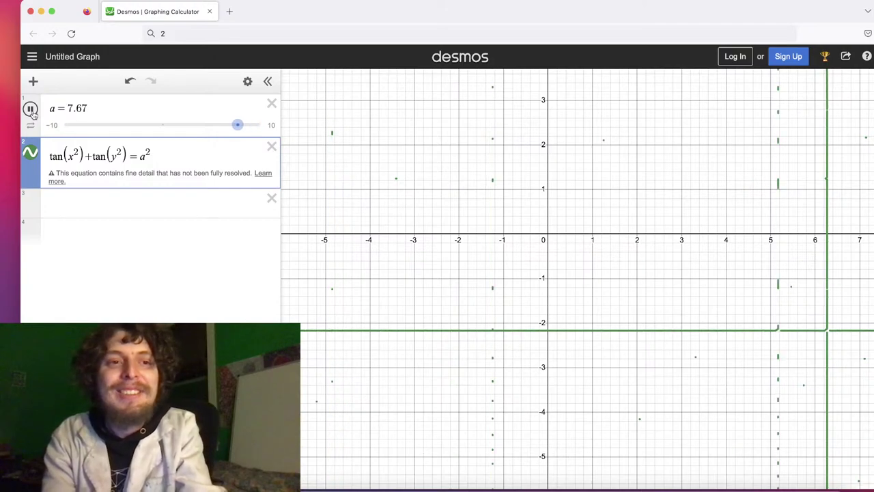
click(30, 109)
Change the second-term tan to sin, then animate and stop a
double_click(97, 157)
text(sin)
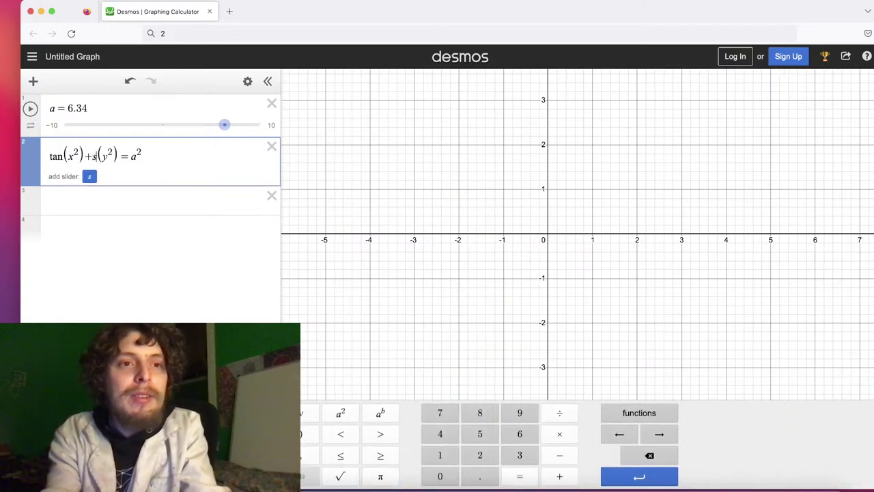
click(34, 111)
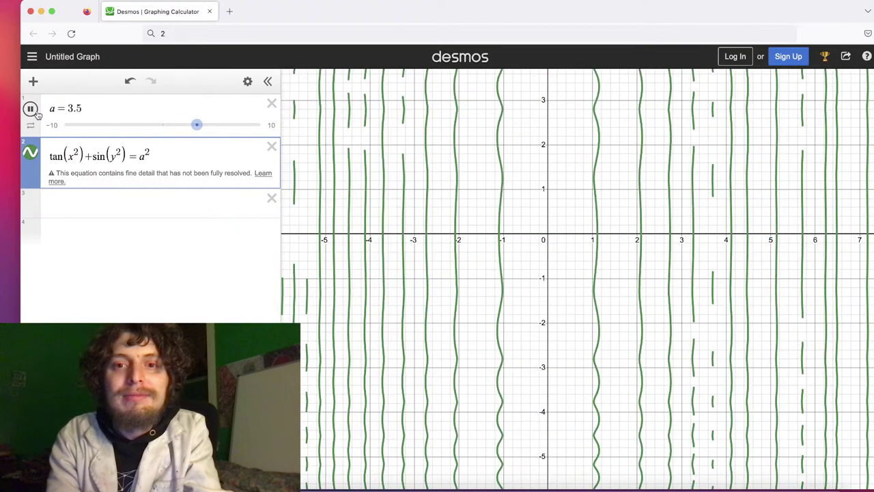
click(30, 109)
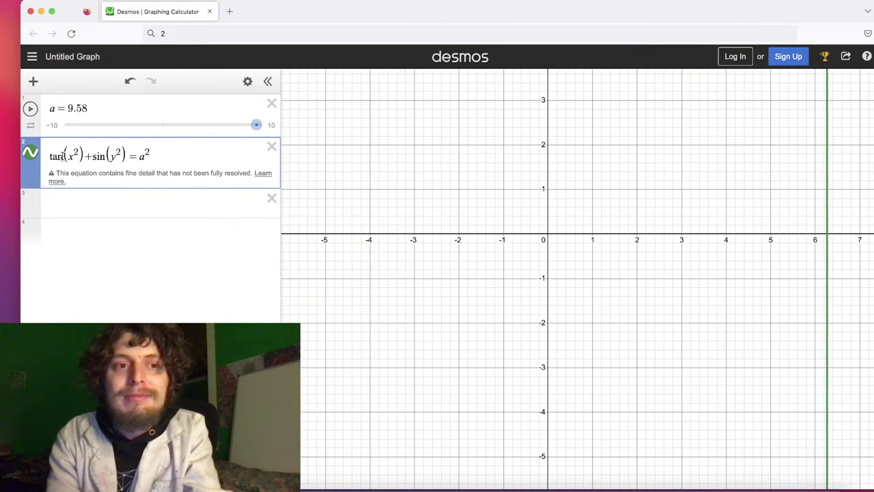
Change the first-term tan to sin, giving sin(x²)+sin(y²)=a², and animate a again
double_click(56, 156)
text(sin)
click(30, 108)
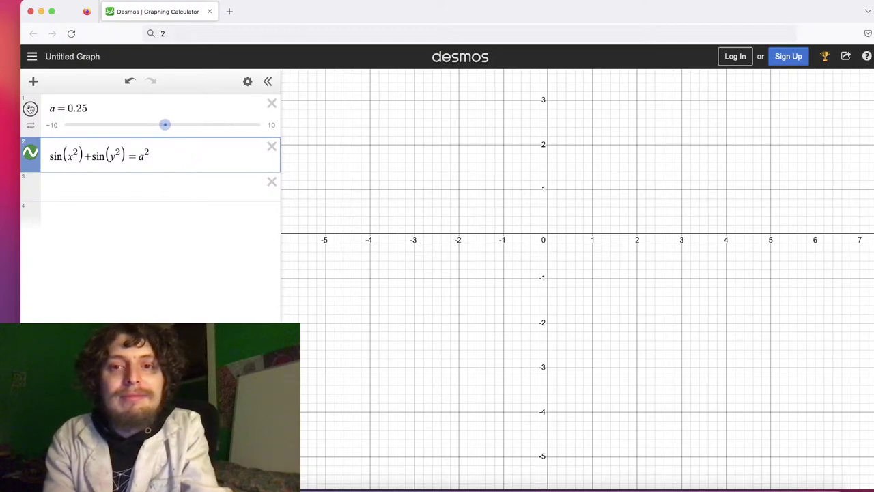
Pause slider a, sweep it to about −3.5 and then settle it at −0.7, and nudge the browser window down slightly
click(30, 109)
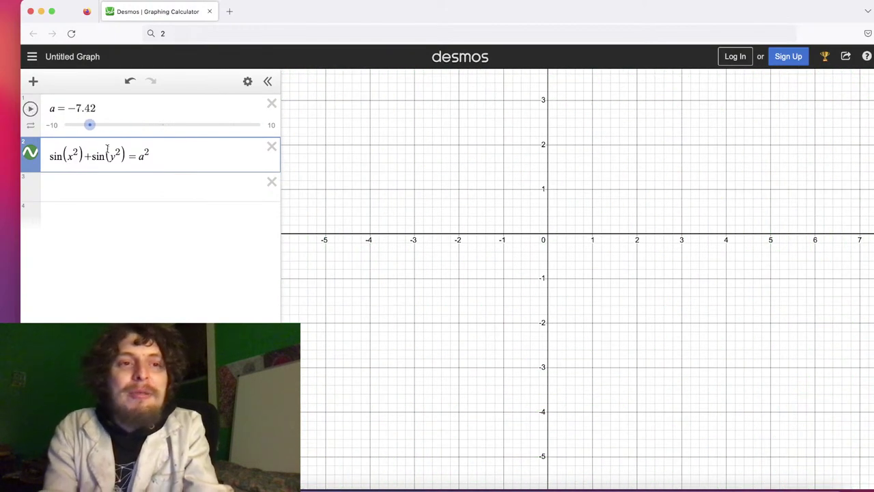
drag(93, 125, 161, 124)
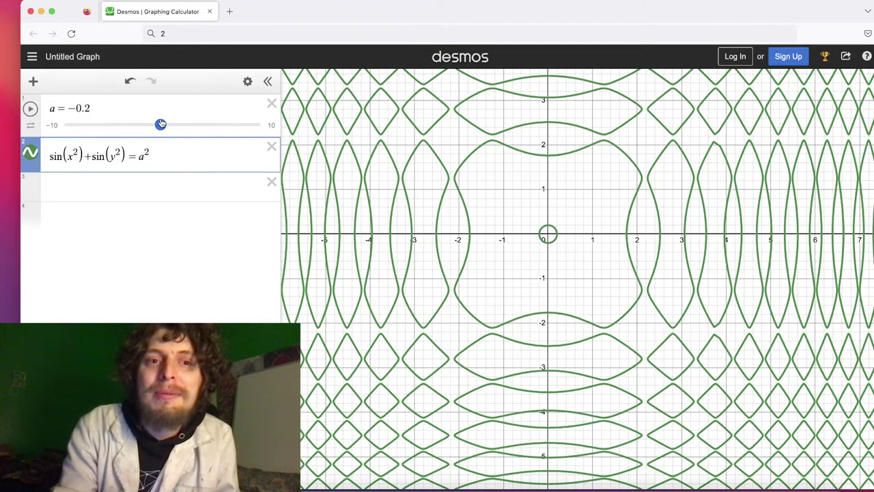
drag(161, 124, 155, 123)
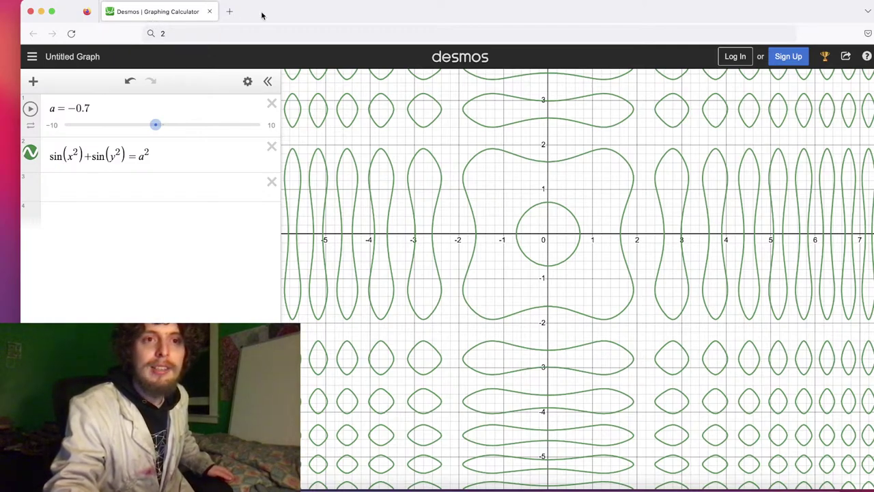
drag(262, 16, 234, 11)
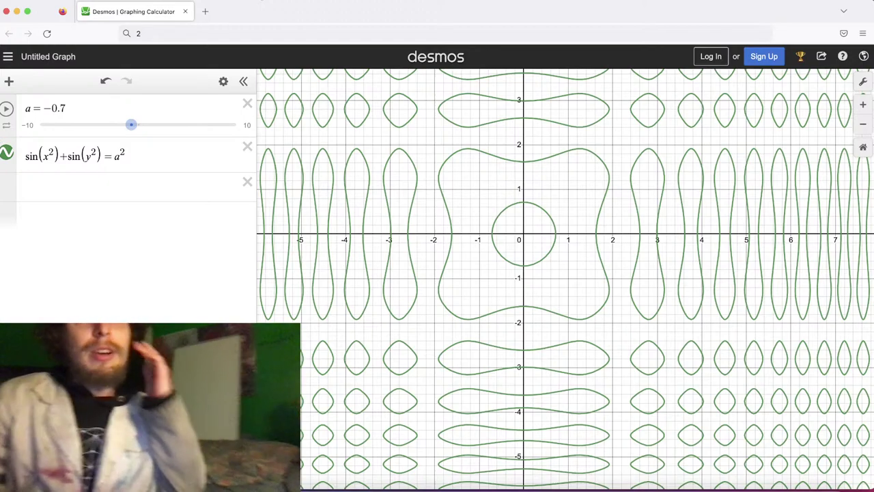
Focus the empty row 3 below sin(x²)+sin(y²)=a² to begin a new expression
click(130, 188)
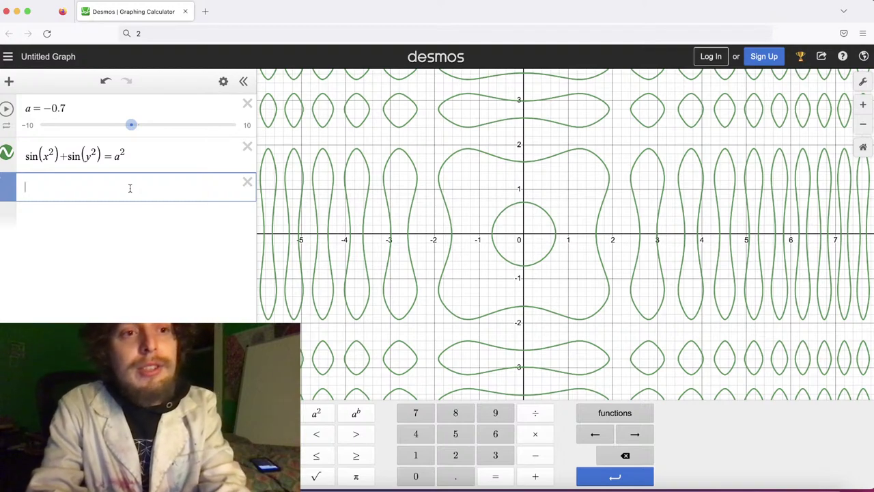
Enter tan(ax sin(x)) as the third expression and start slider a animating
text(tan()
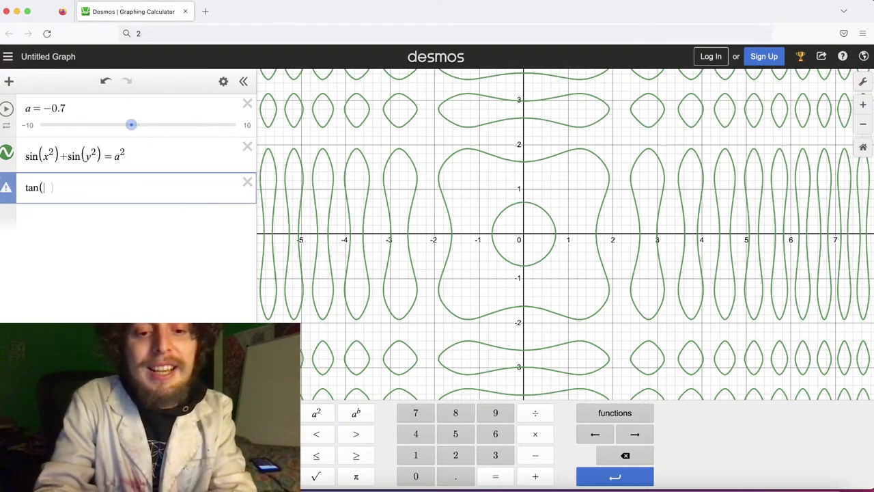
text(x^(2))
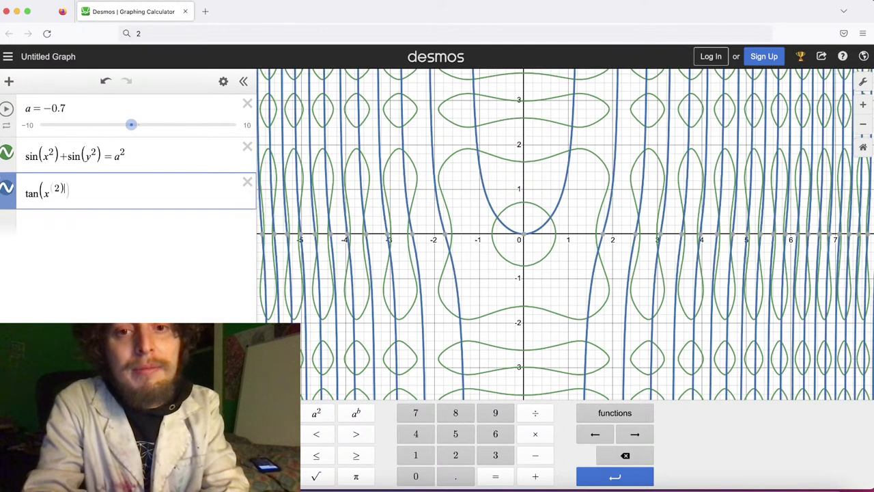
drag(55, 190, 19, 202)
text(tan()
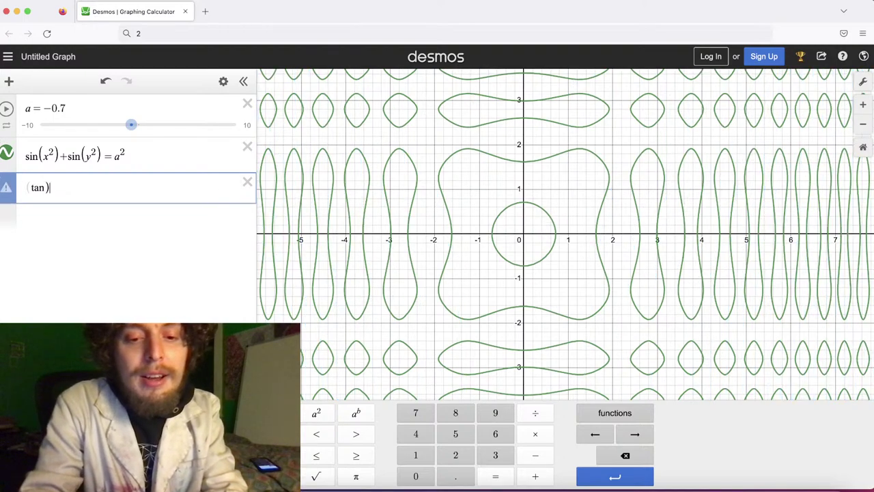
text(x )
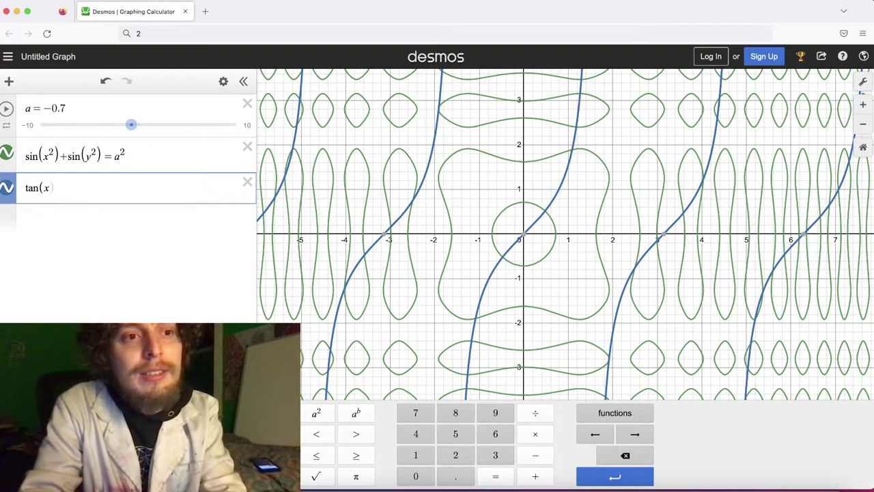
text(sin(x)))
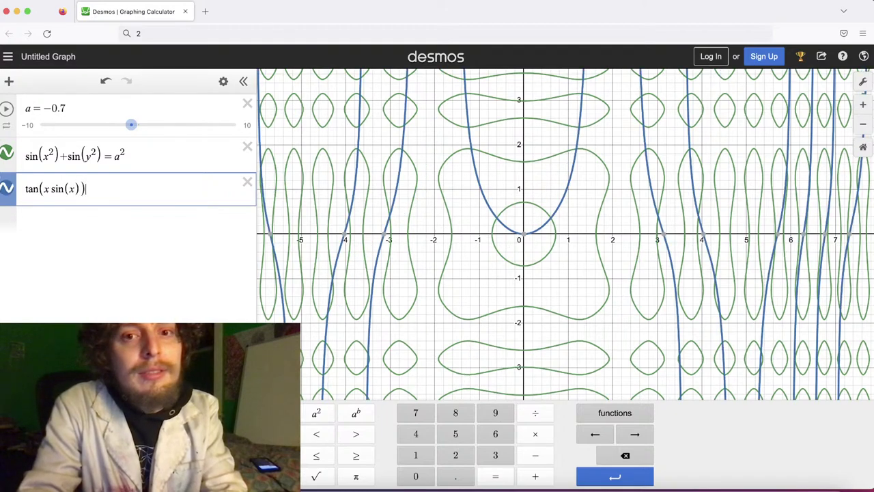
scroll(593, 232, down, 5)
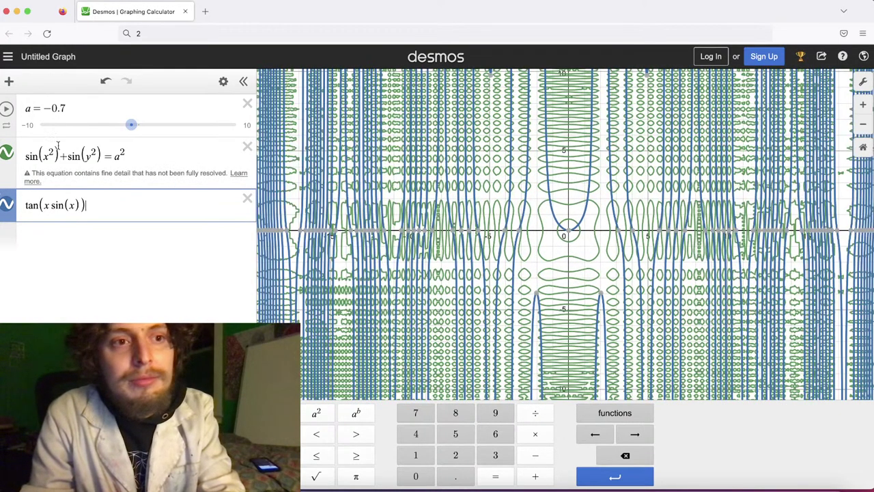
click(44, 205)
text(a)
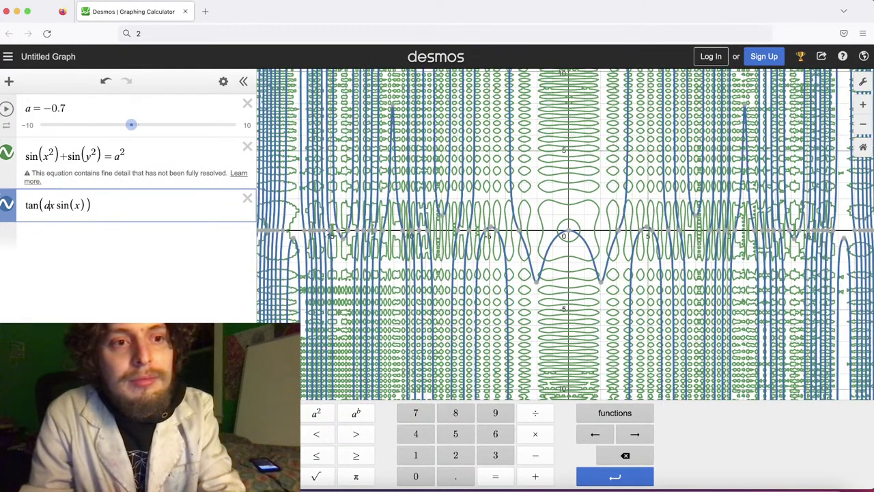
click(6, 109)
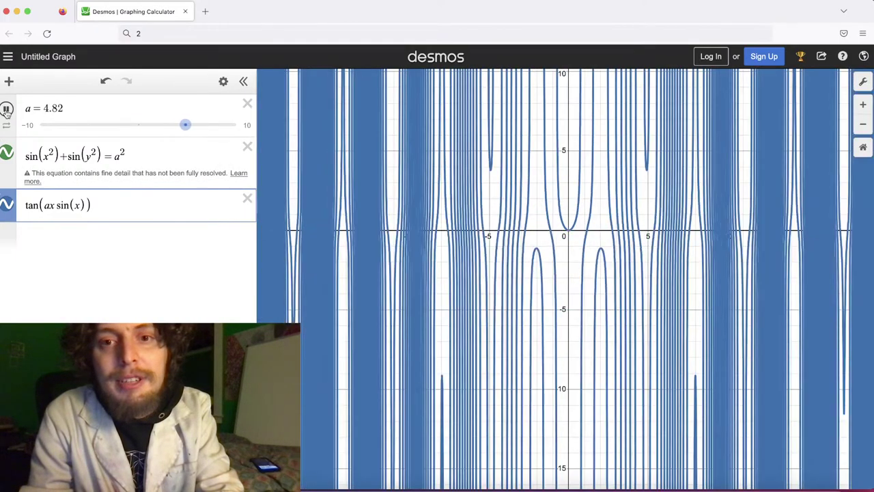
Pause a, sweep it down from 6.49 and settle at 0.5, then hide tan(ax sin(x))
click(7, 109)
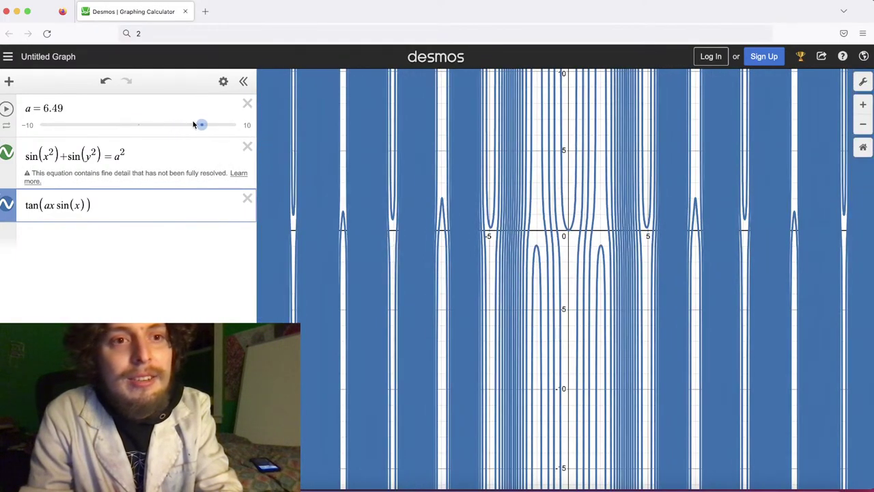
drag(202, 126, 142, 113)
click(10, 209)
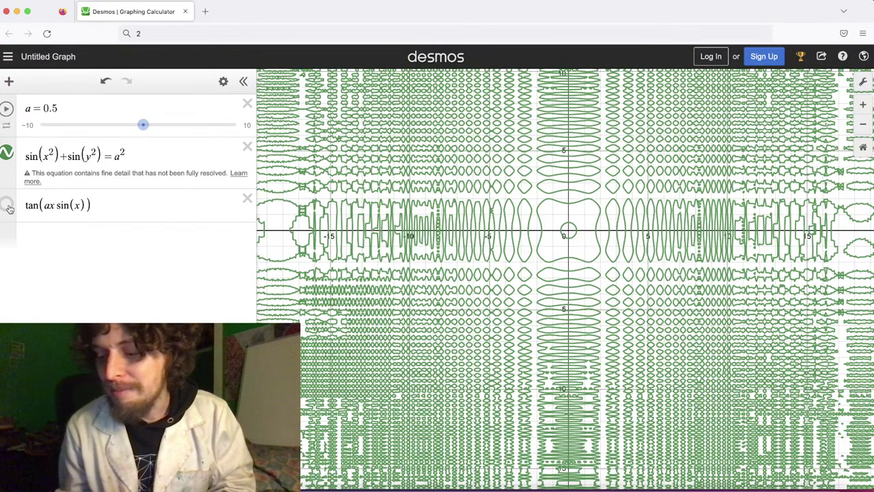
Change the x² term's sin to log, giving log(x²)+sin(y²)=a², and recentre the graph
double_click(31, 156)
text(log)
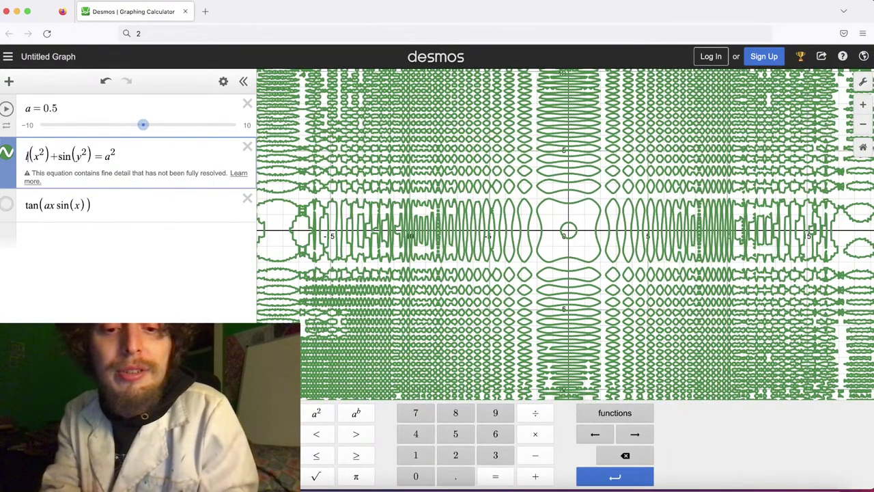
click(507, 195)
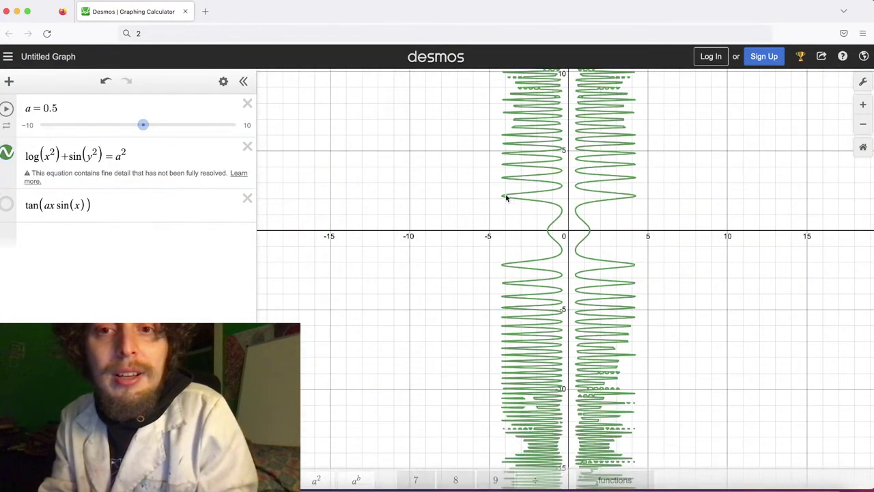
scroll(426, 231, up, 5)
drag(392, 236, 371, 184)
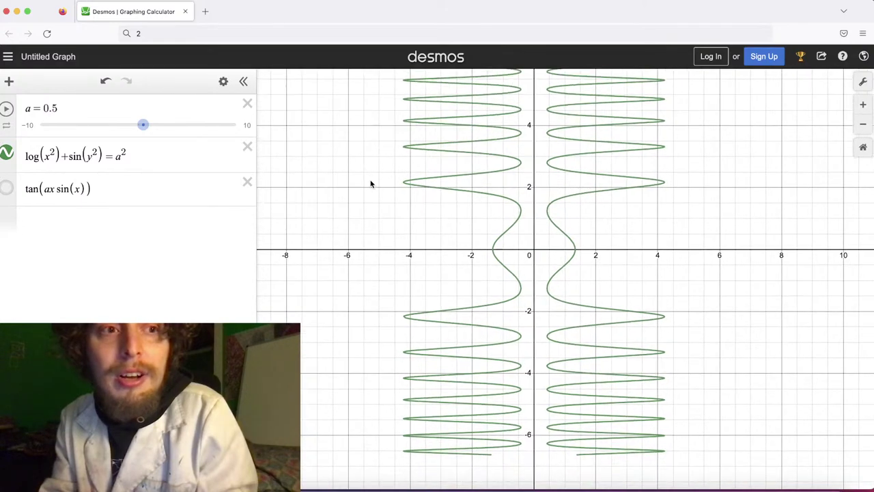
Try log on the y² term too, then revert it back to sin
double_click(75, 157)
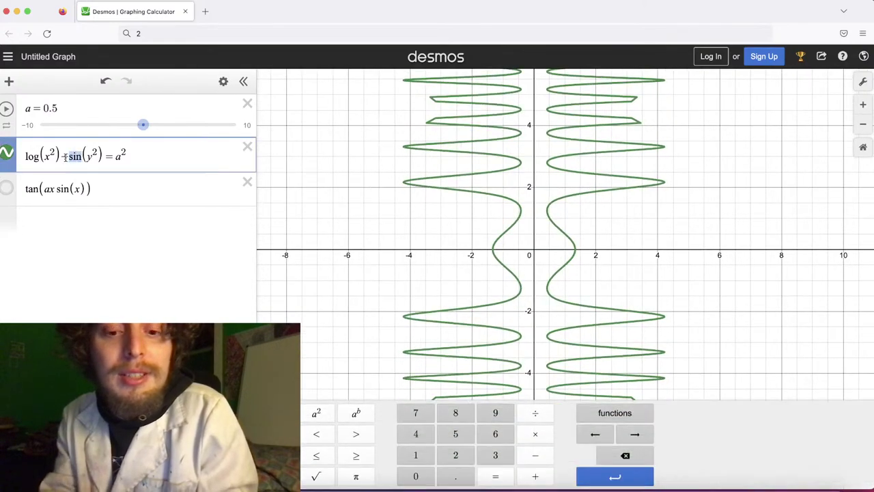
text(log)
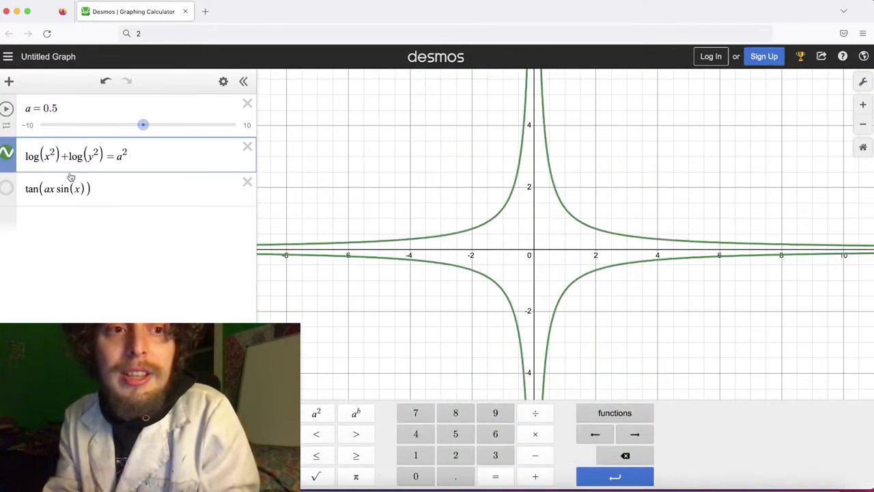
double_click(76, 156)
text(lsi)
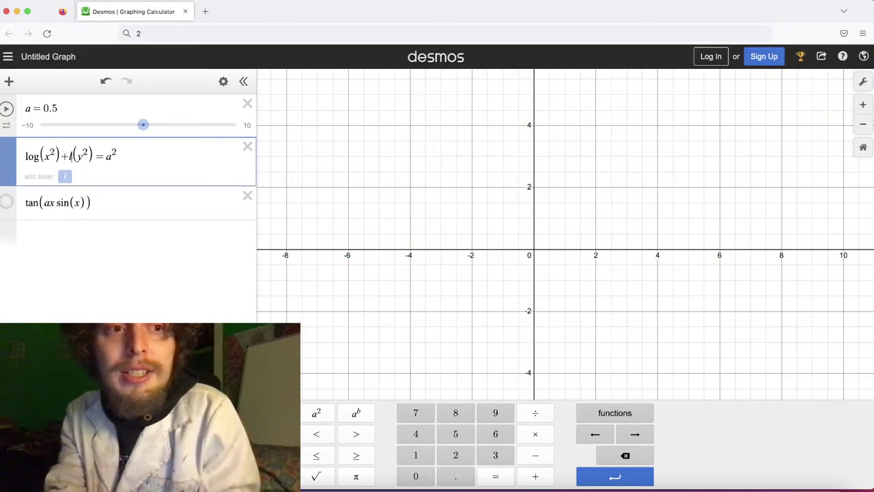
text(n)
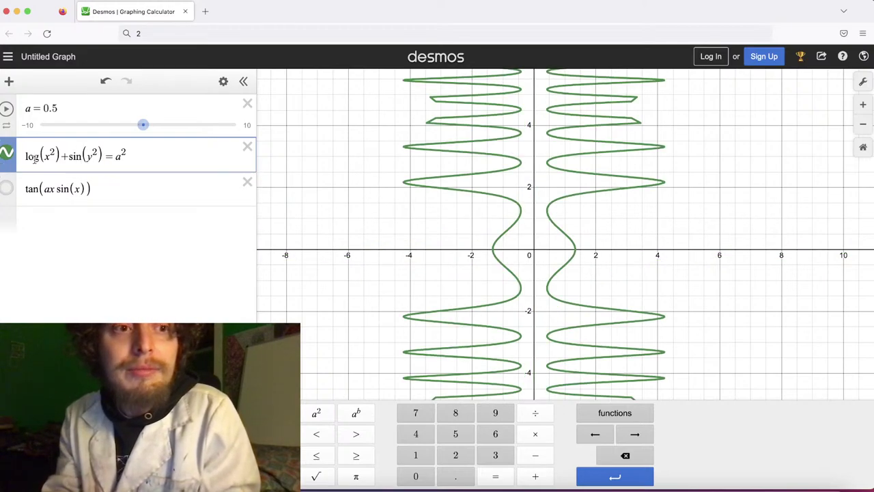
click(333, 171)
scroll(328, 181, up, 5)
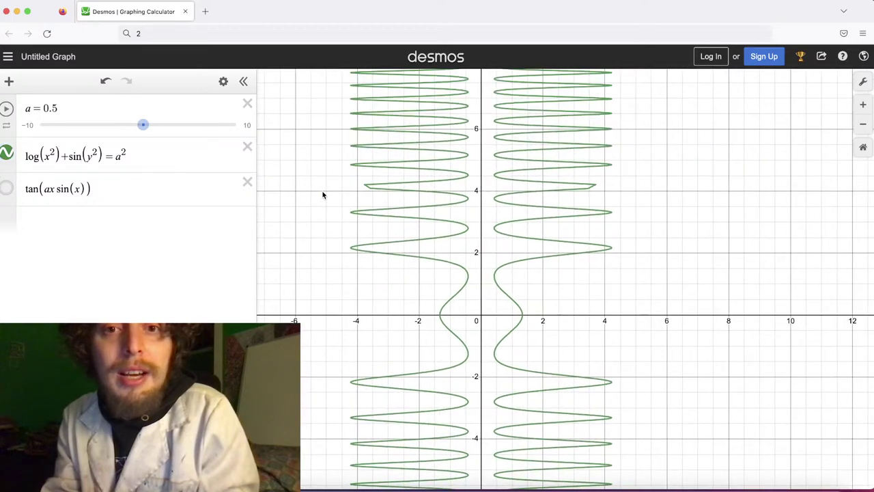
scroll(323, 191, down, 5)
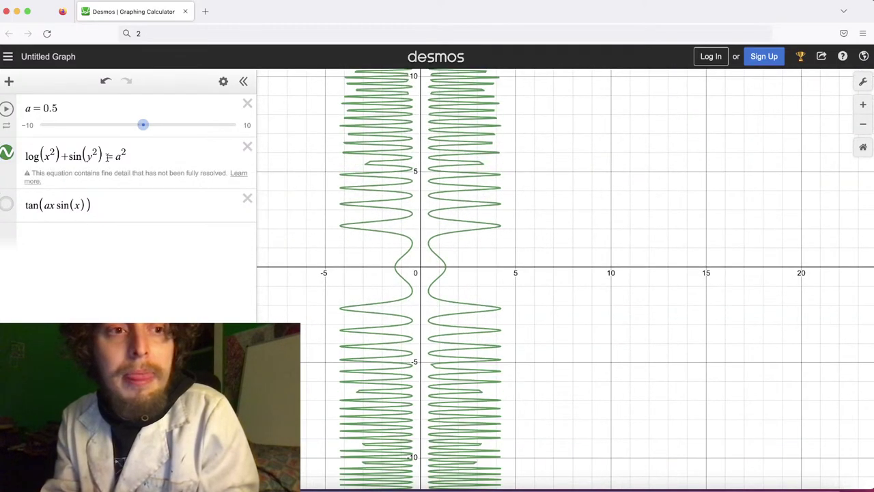
Change sin(y²) to tan(y²), centre the lens-shaped loop at the origin, and select log to replace it from the functions list
double_click(81, 156)
text(tan)
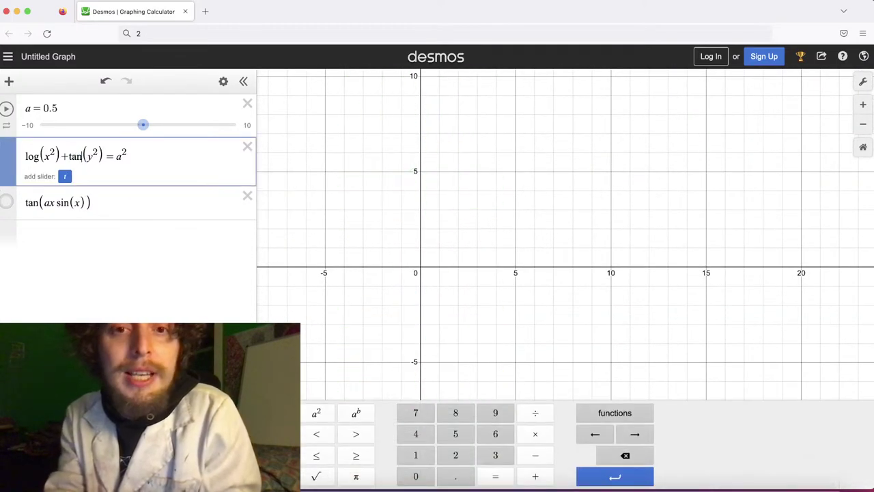
scroll(376, 203, up, 5)
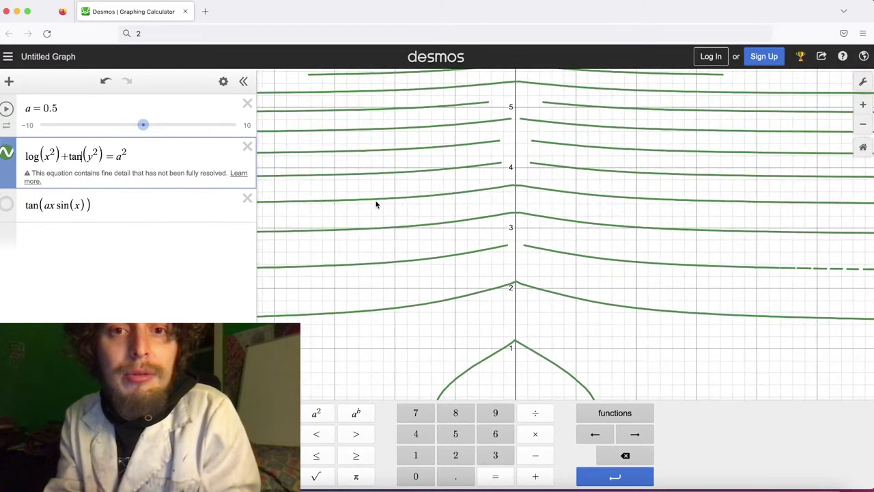
click(433, 212)
scroll(433, 213, down, 5)
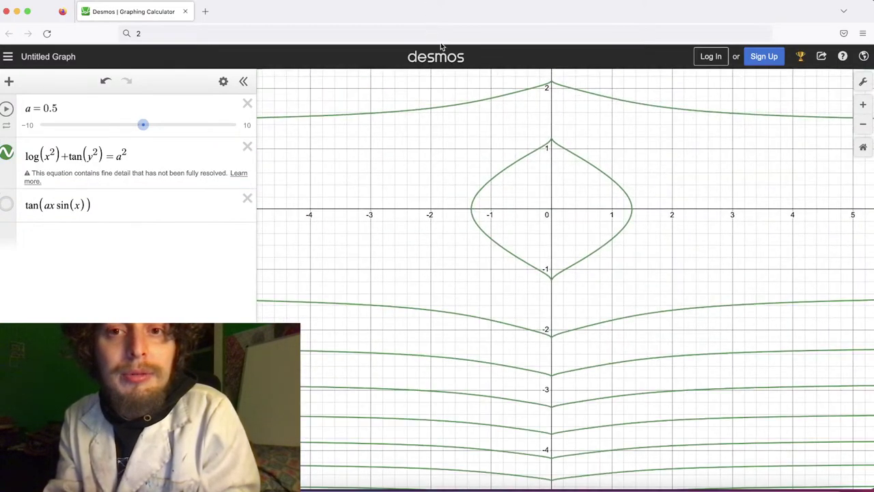
drag(442, 139, 453, 209)
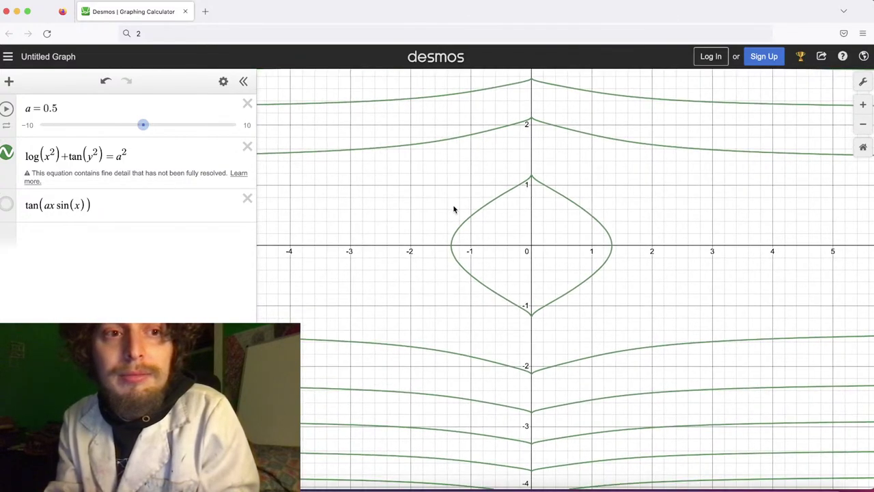
double_click(39, 155)
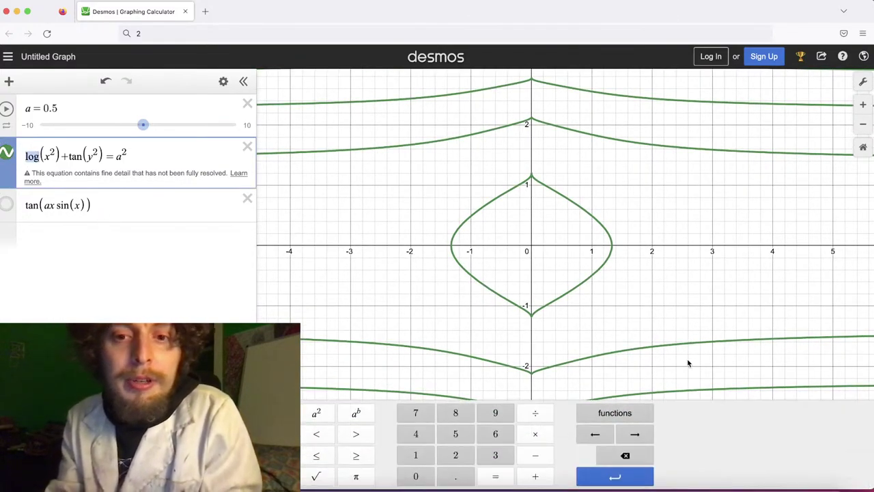
click(620, 418)
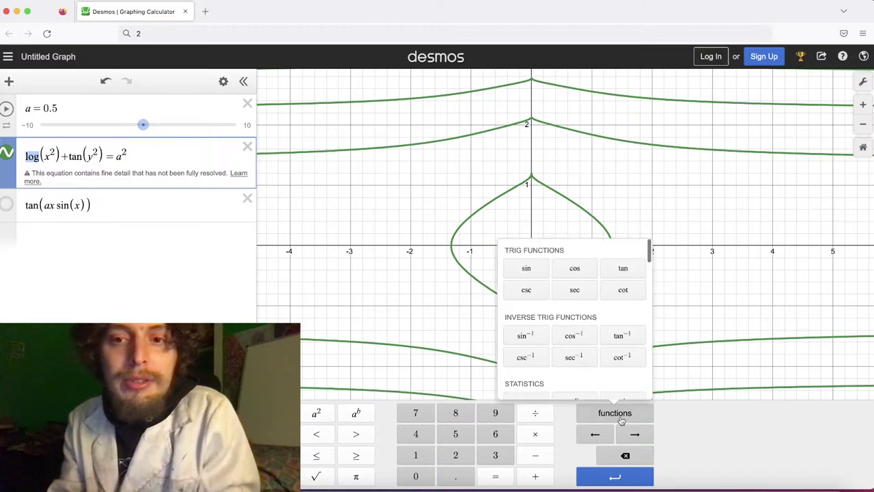
Replace log with sec for sec(x²)+tan(y²)=a², then bring the OBS window to the front
click(566, 293)
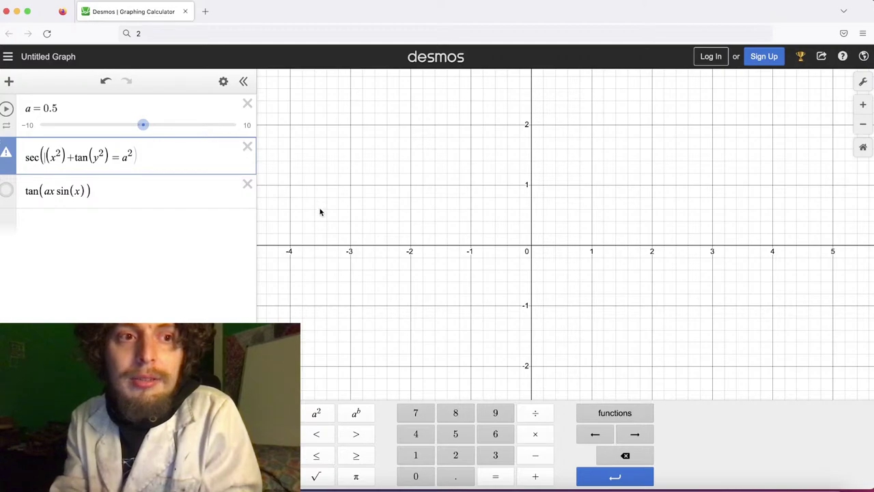
key(BackSpace)
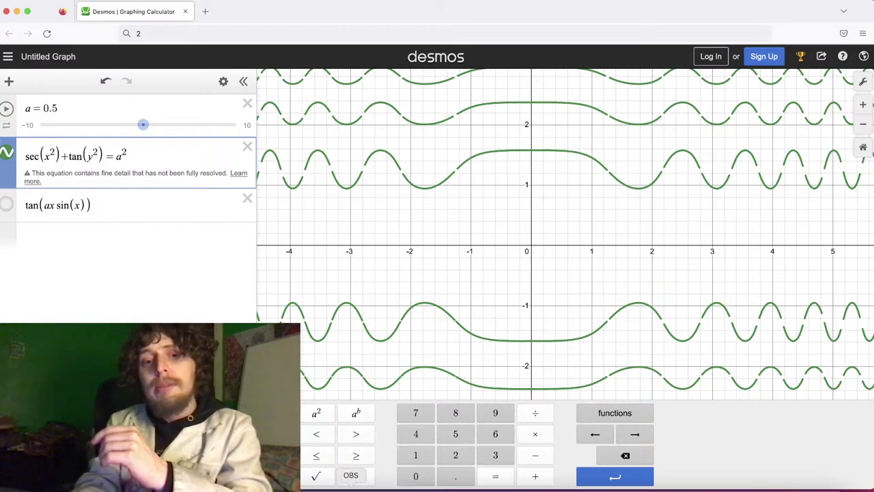
click(351, 487)
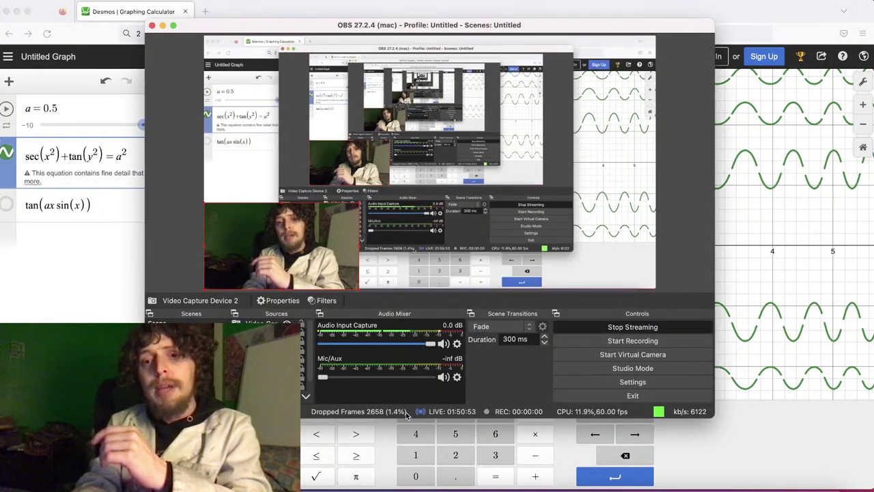